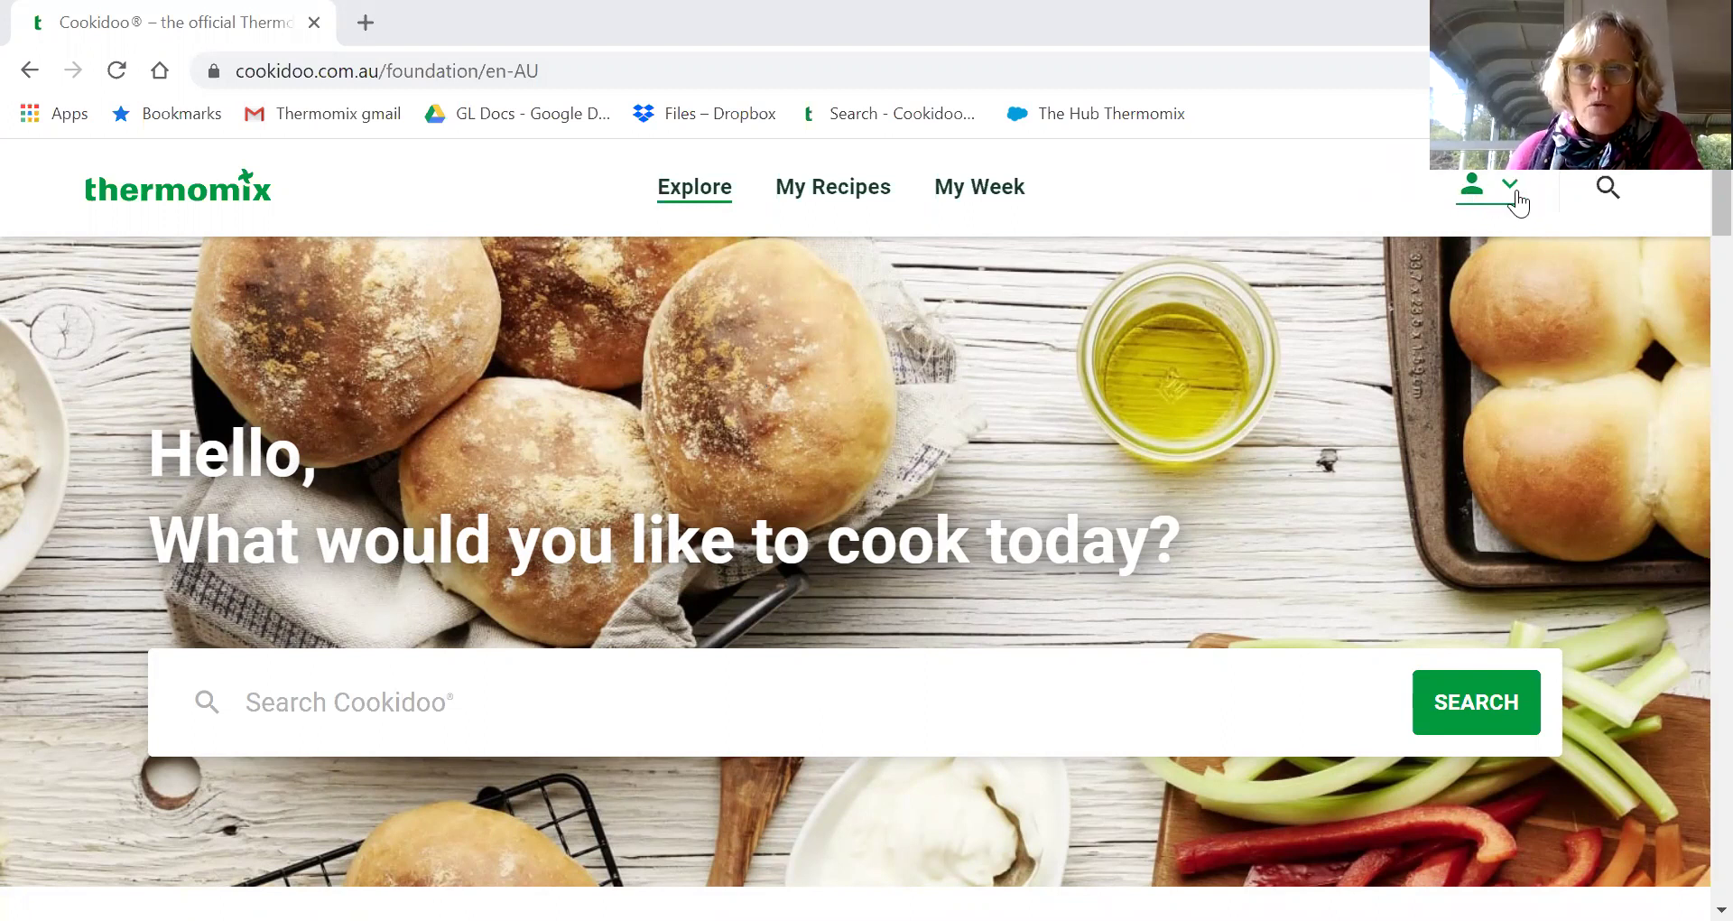
Open the account overview and review the membership status, paired devices and account editing options.
{"action": "left_click", "coordinate": [1518, 199]}
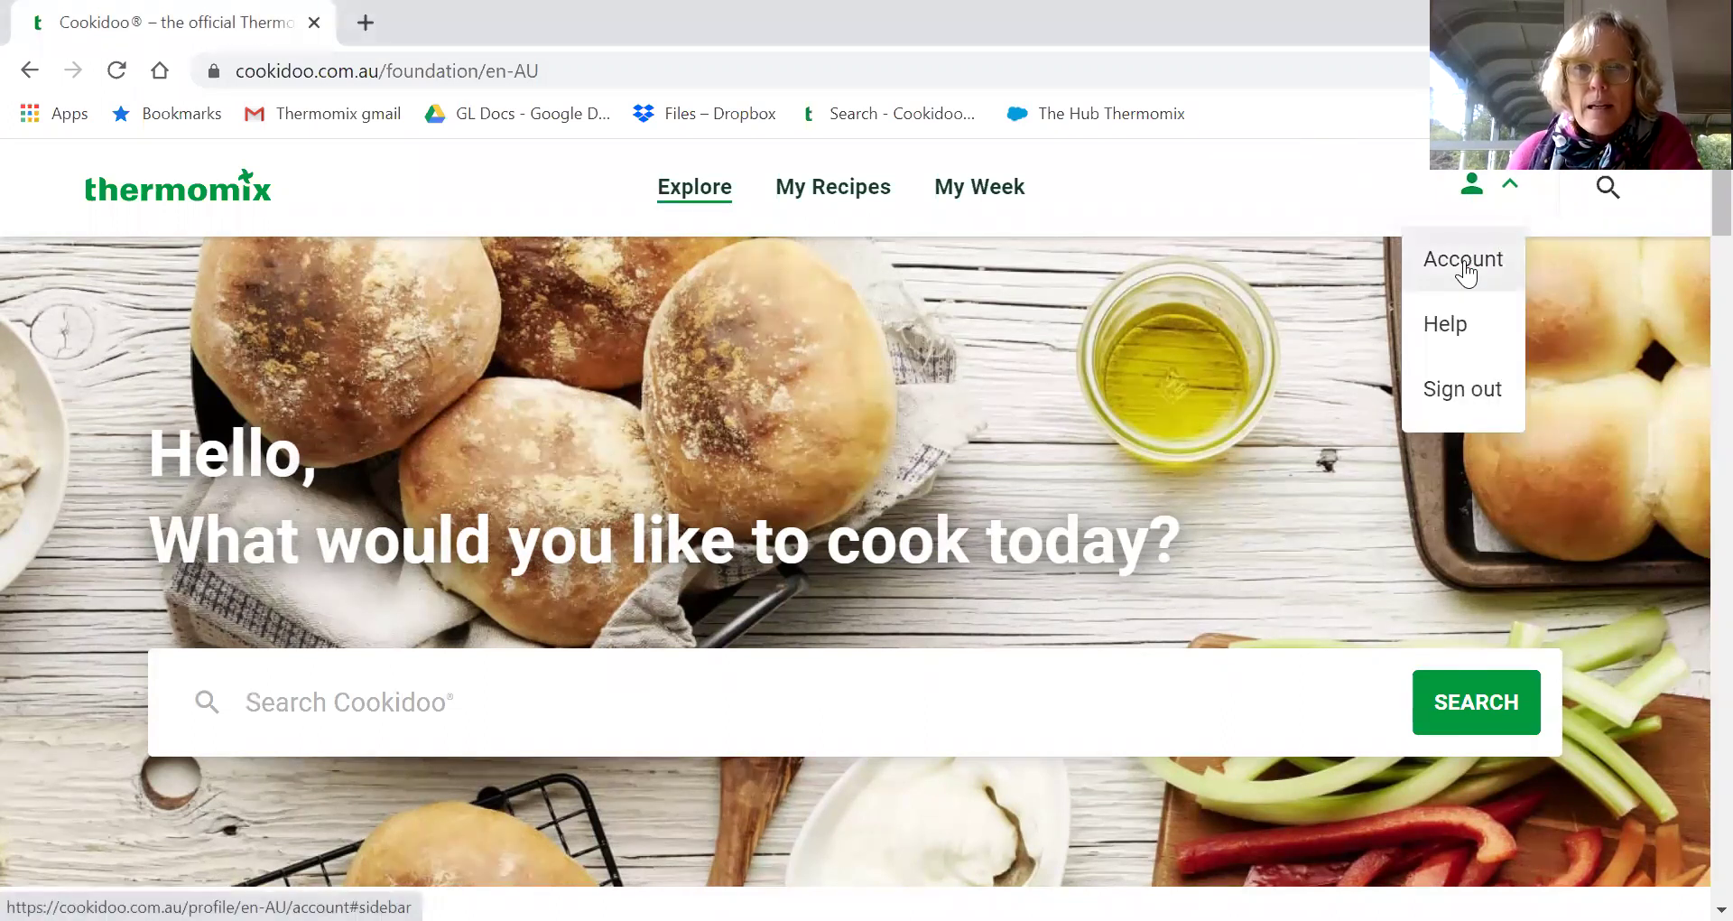
{"action": "left_click", "coordinate": [1465, 271]}
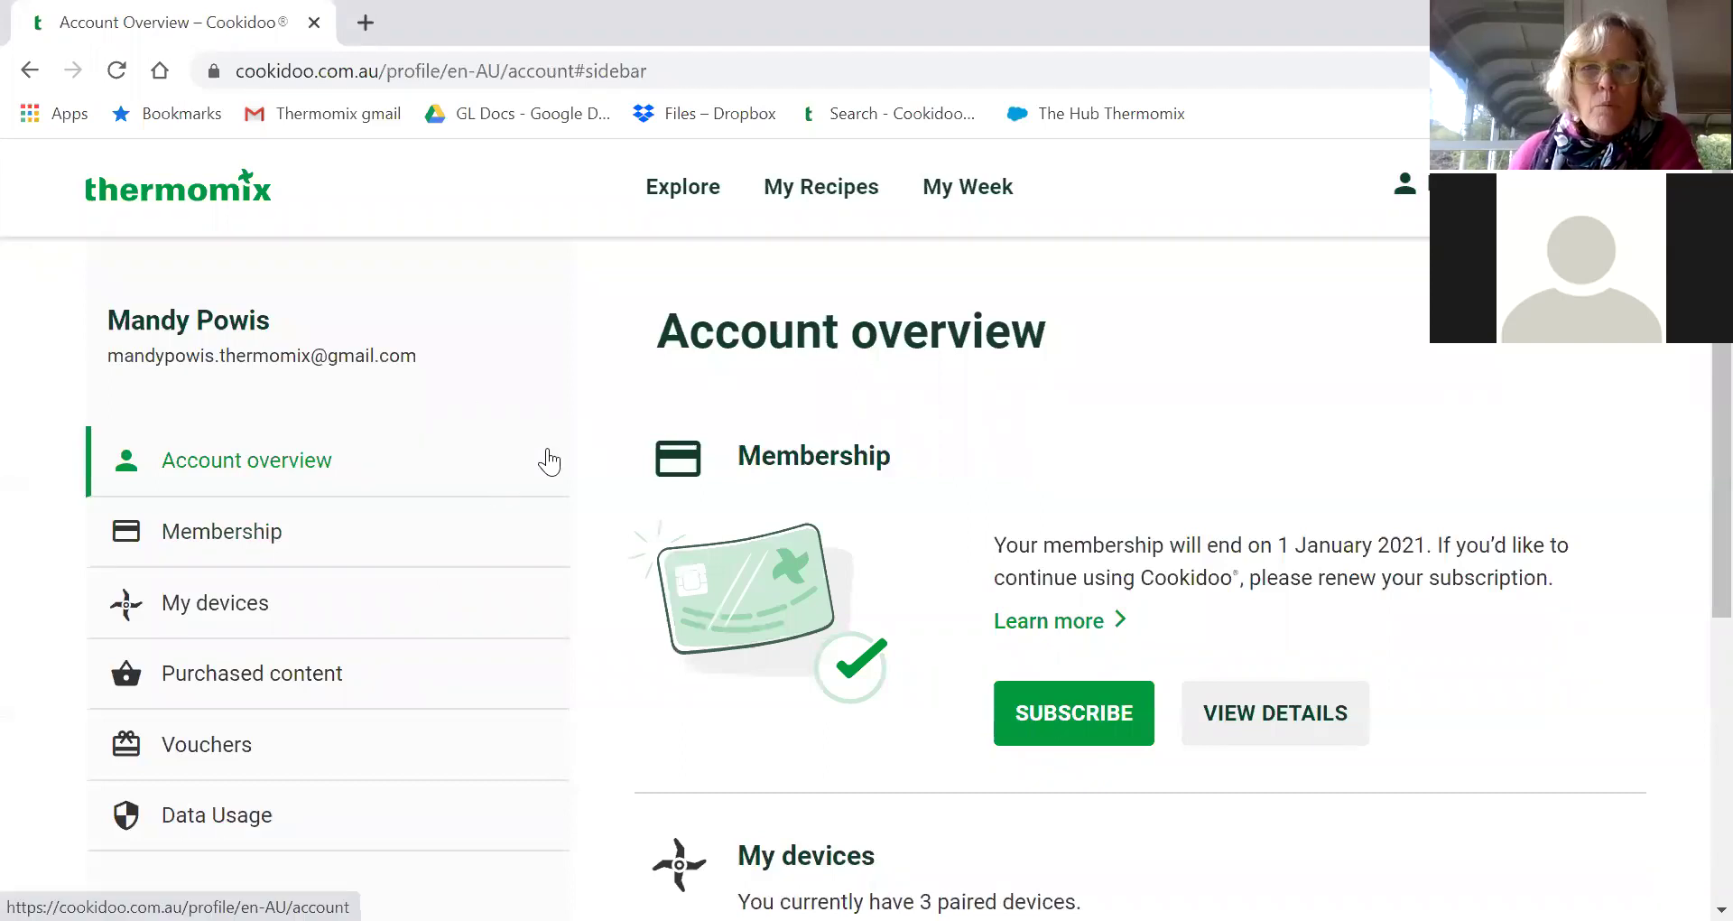
{"action": "scroll", "coordinate": [542, 447], "scroll_direction": "down", "scroll_amount": 1}
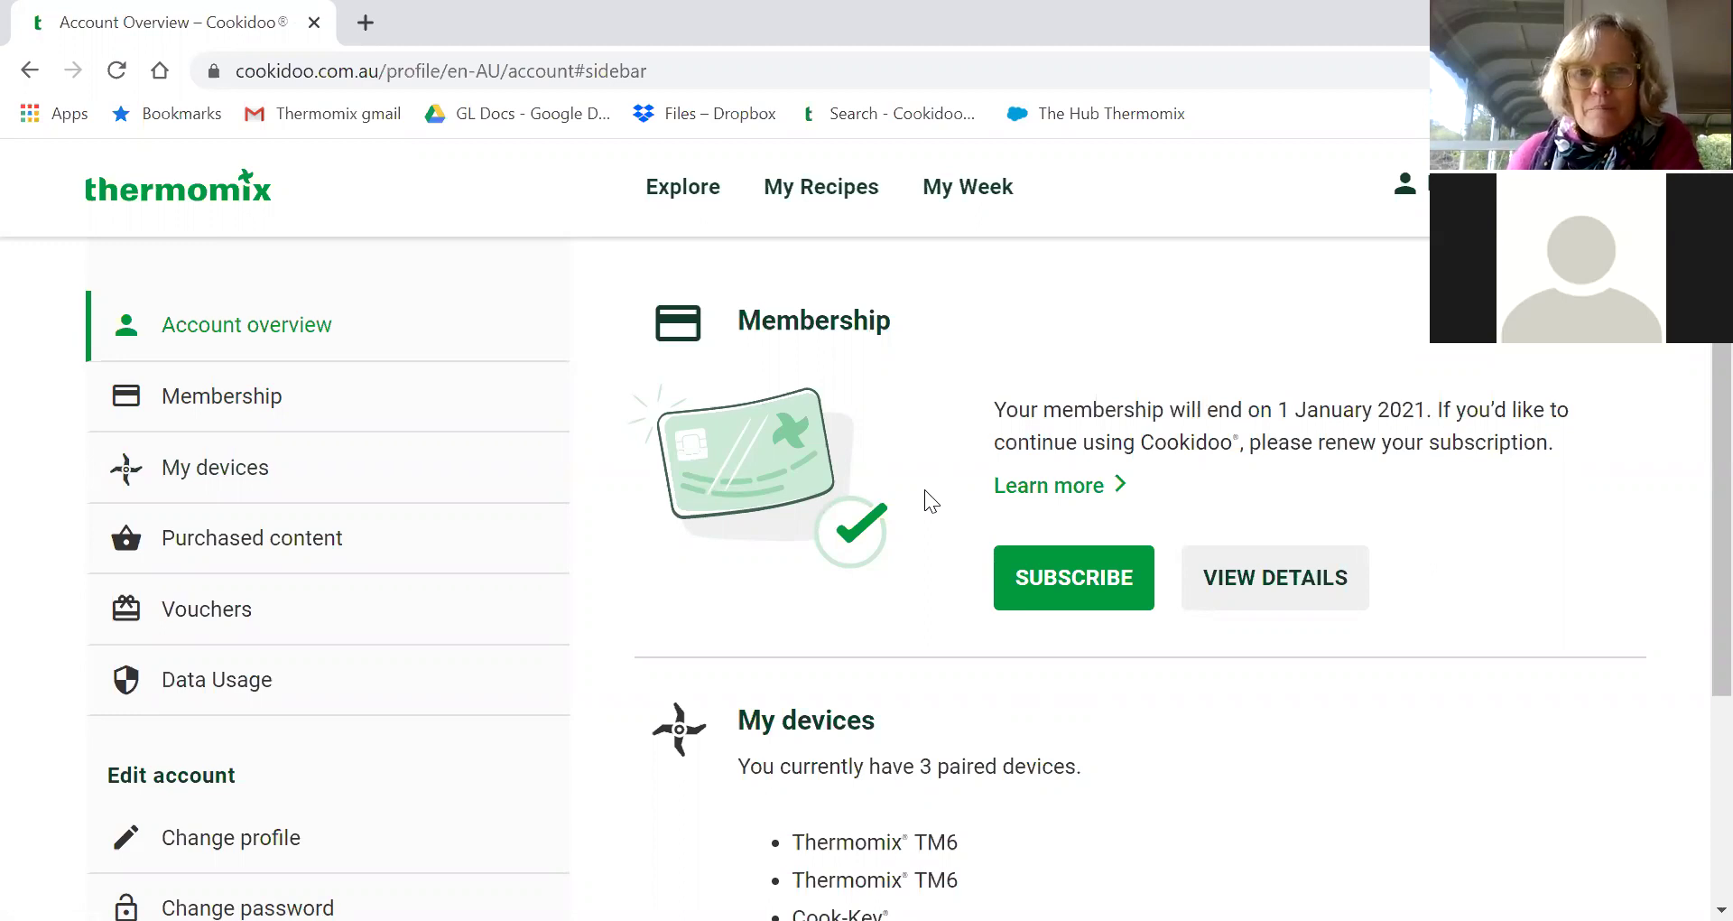
{"action": "scroll", "coordinate": [925, 489], "scroll_direction": "down", "scroll_amount": 3}
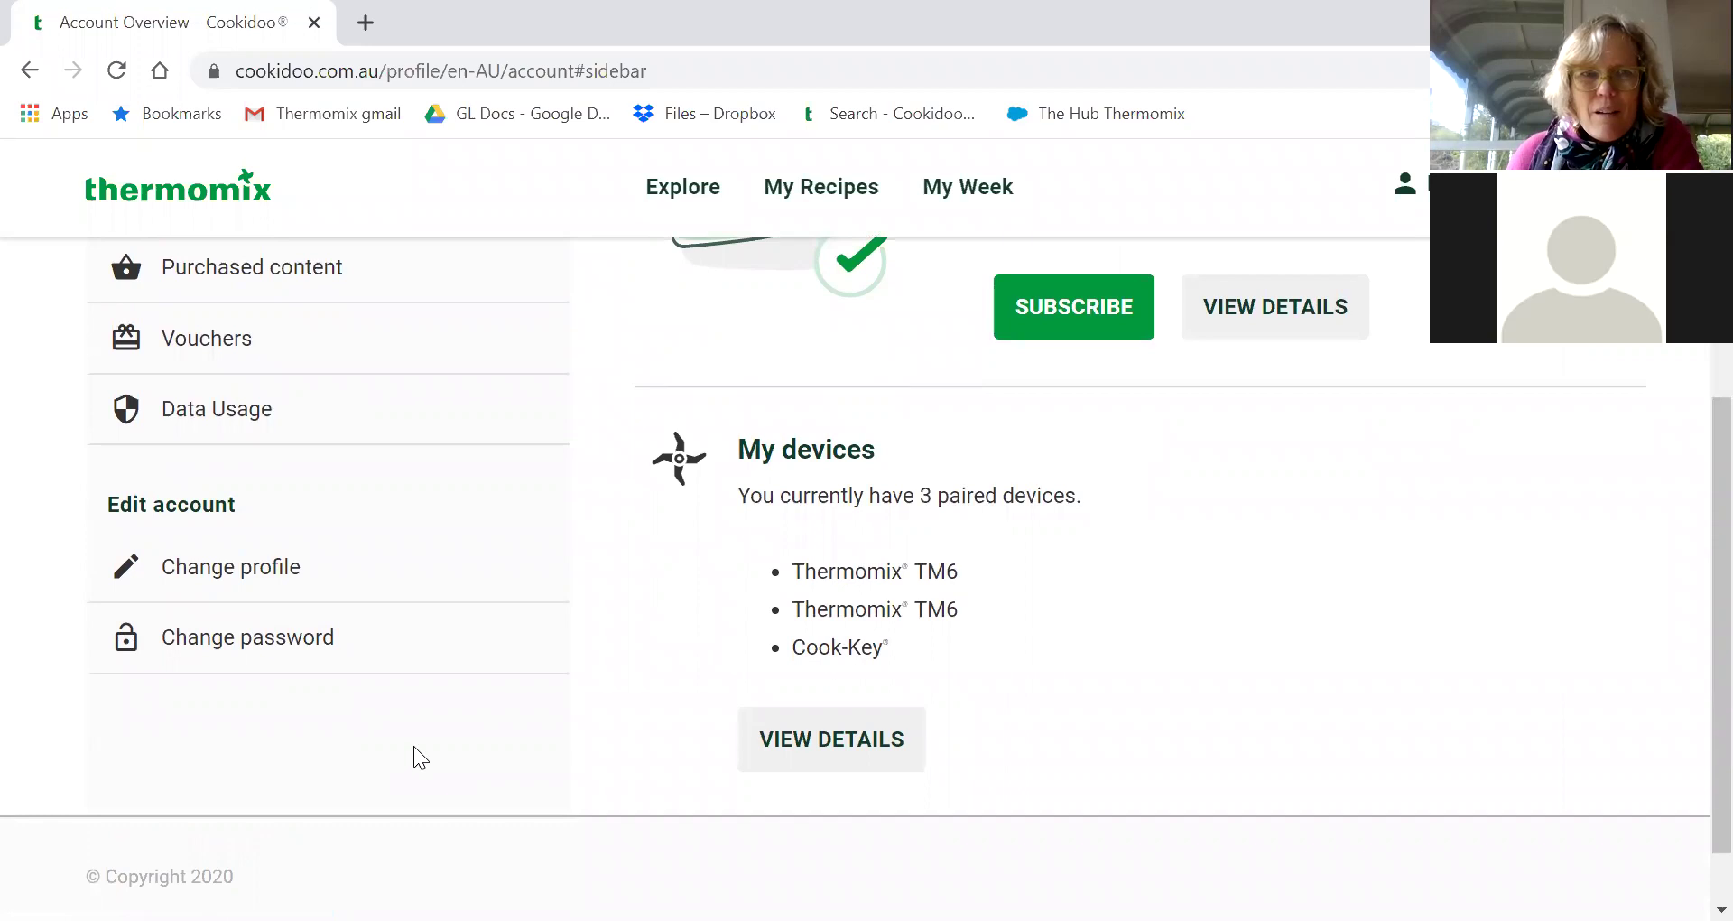
{"action": "scroll", "coordinate": [737, 592], "scroll_direction": "up", "scroll_amount": 3}
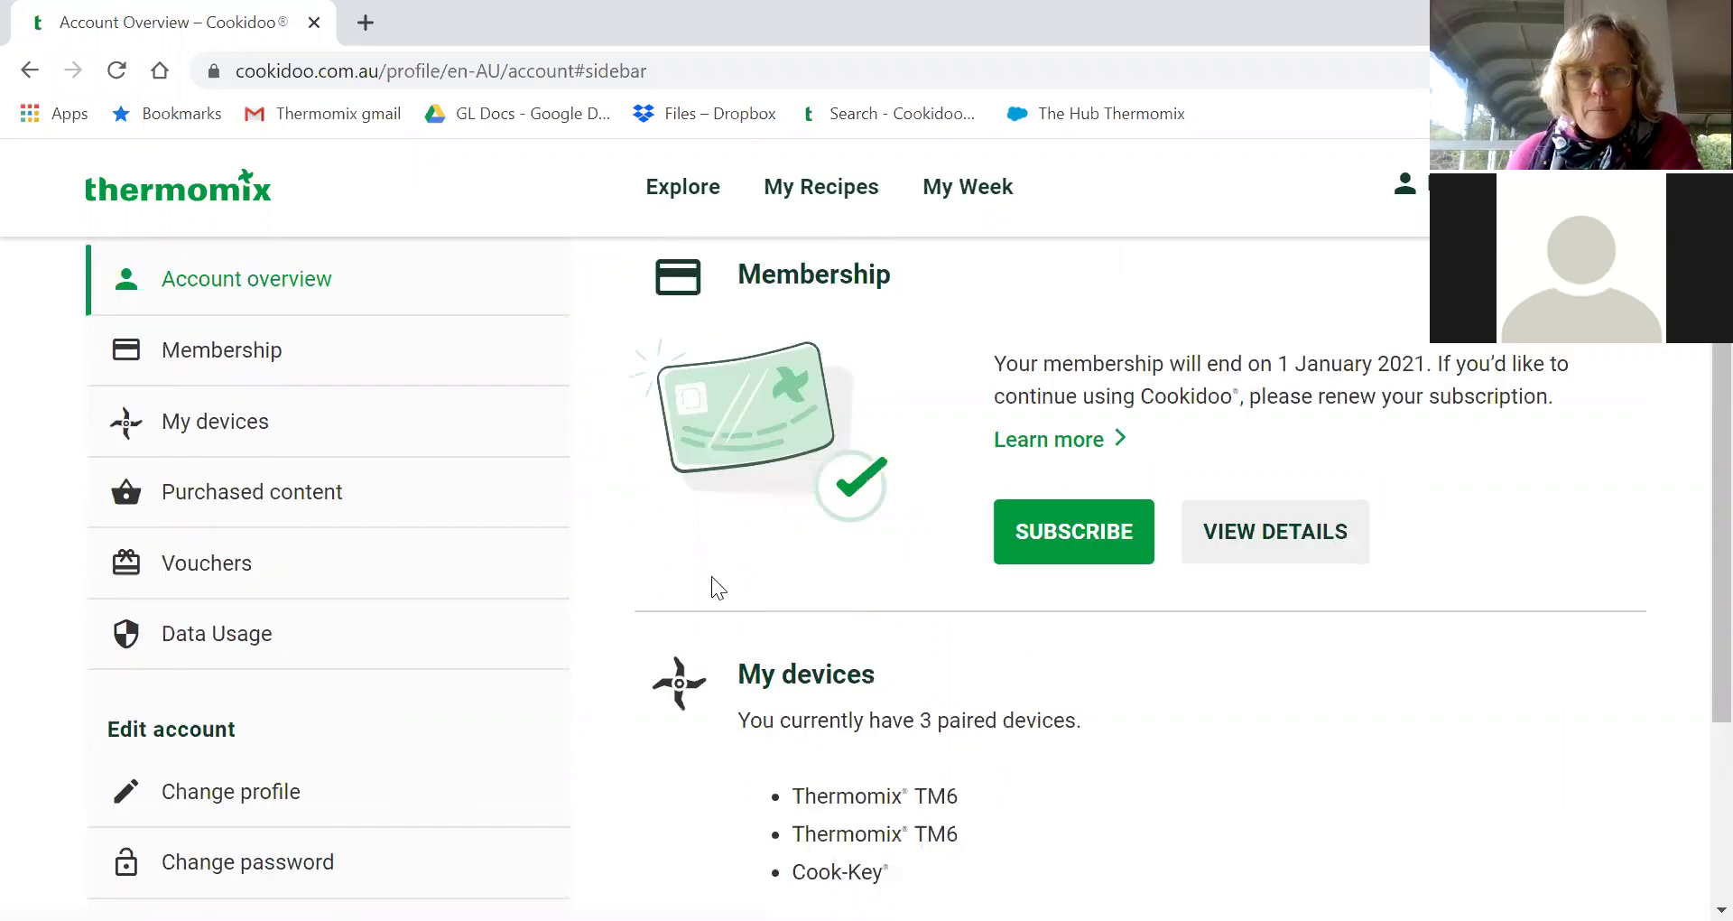
{"action": "scroll", "coordinate": [736, 592], "scroll_direction": "up", "scroll_amount": 2}
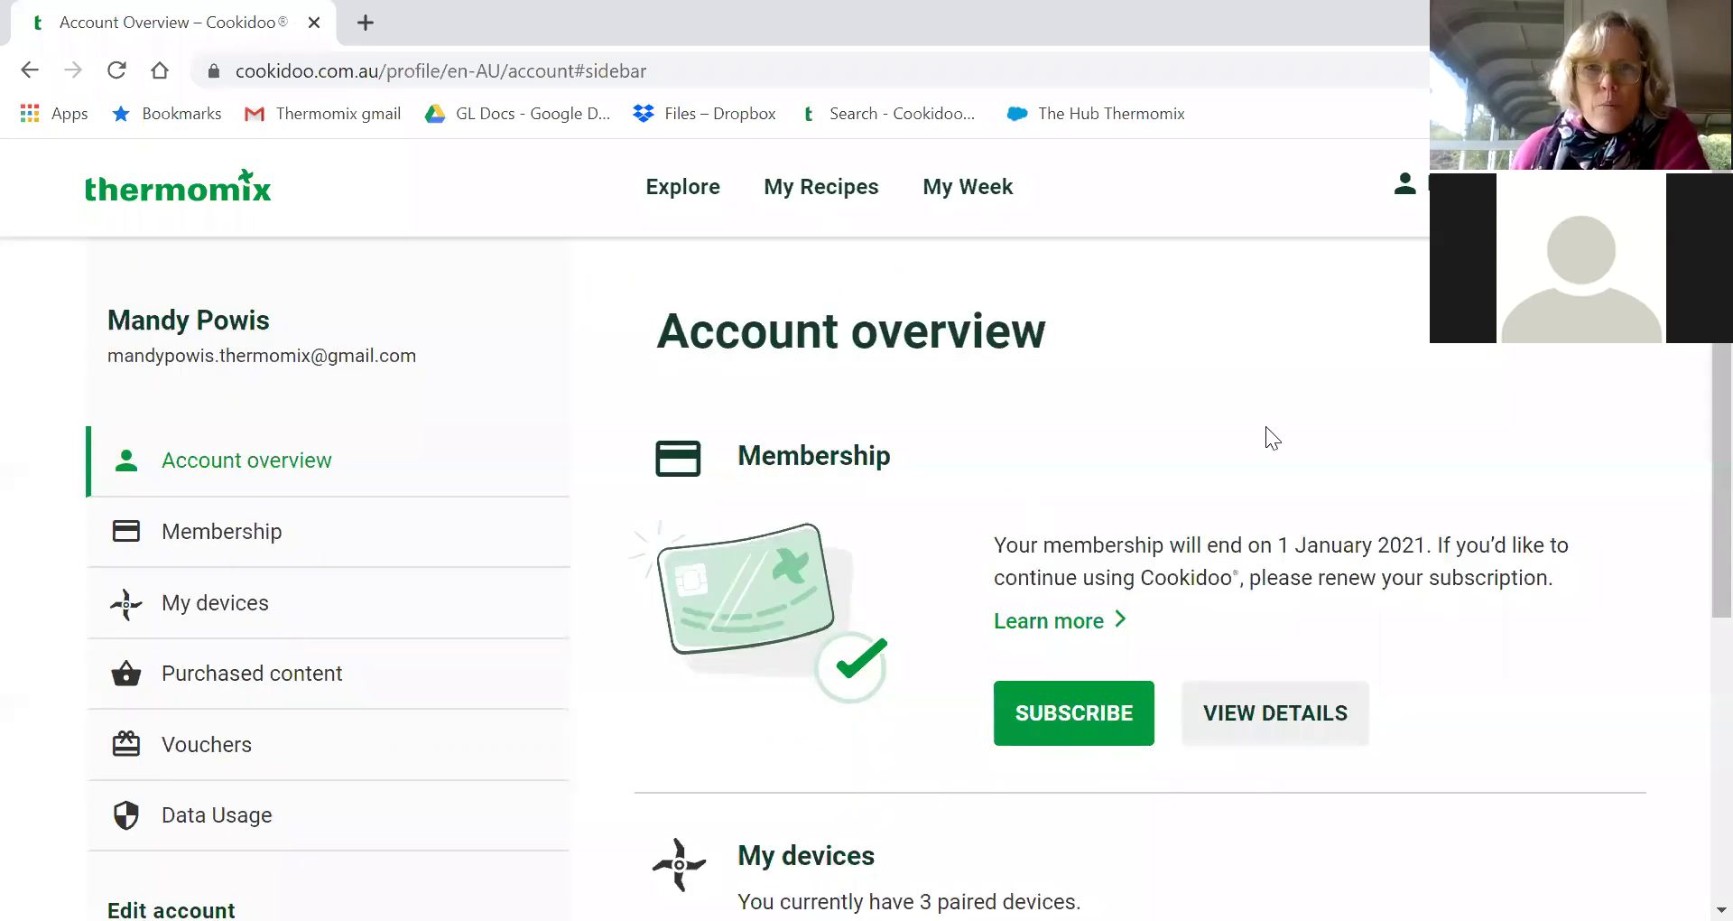
Open the Explore page and look through its sections, from the latest recipes and recipe spotlight to the latest collections.
{"action": "left_click", "coordinate": [669, 193]}
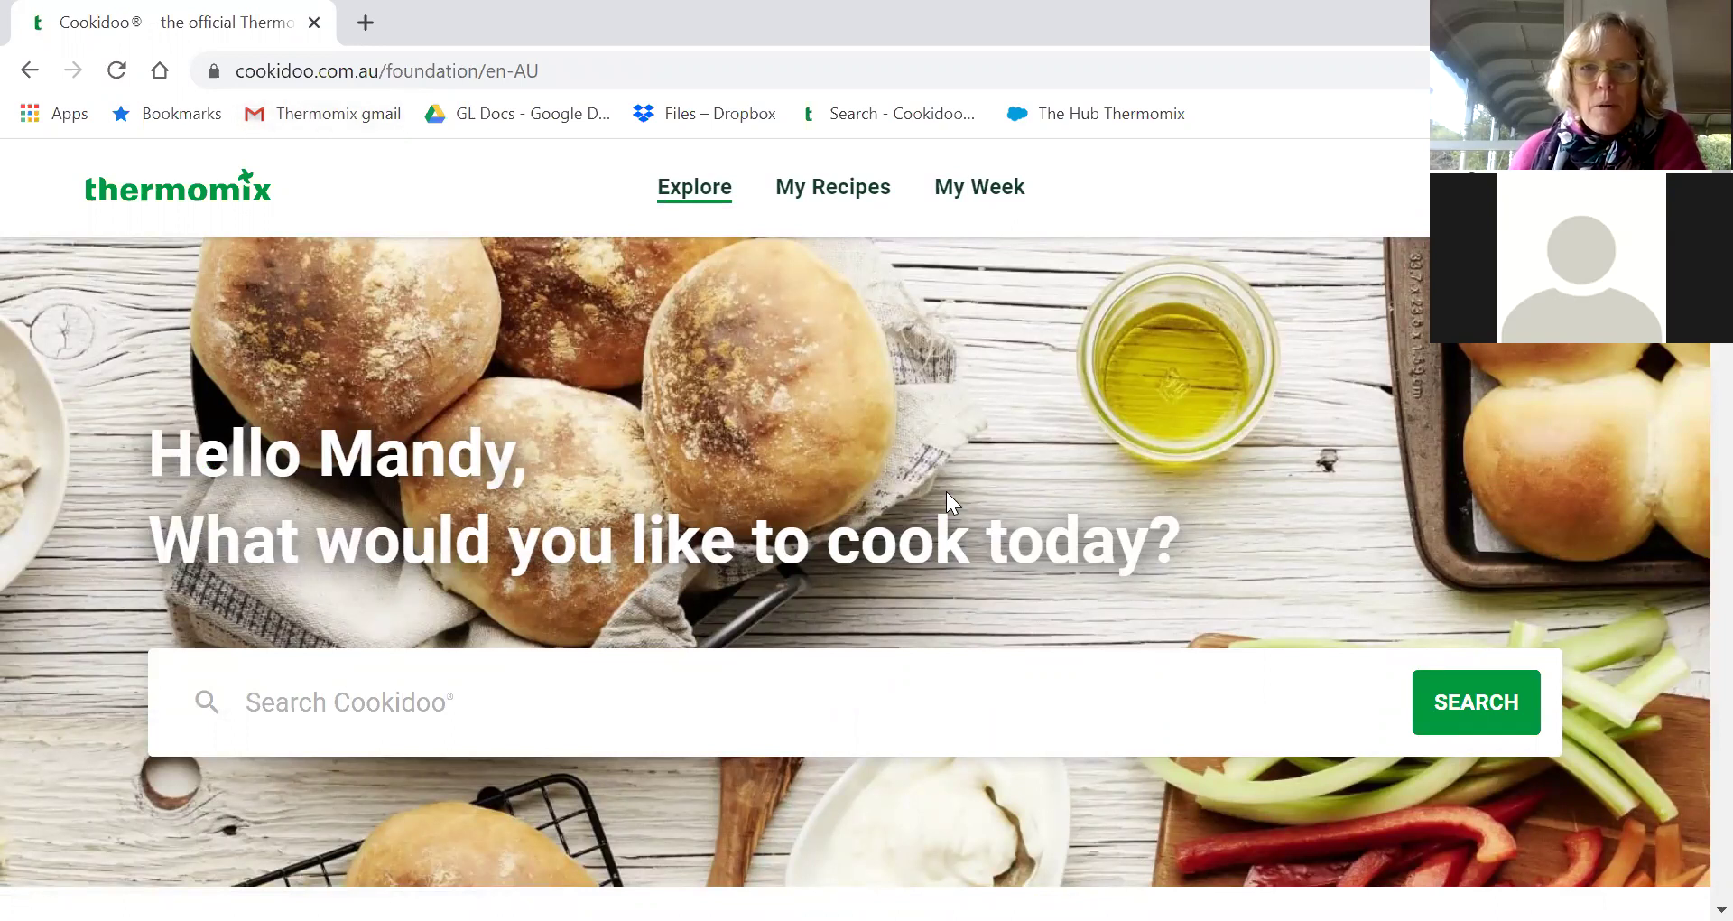
{"action": "scroll", "coordinate": [946, 491], "scroll_direction": "down", "scroll_amount": 3}
{"action": "scroll", "coordinate": [945, 491], "scroll_direction": "down", "scroll_amount": 6}
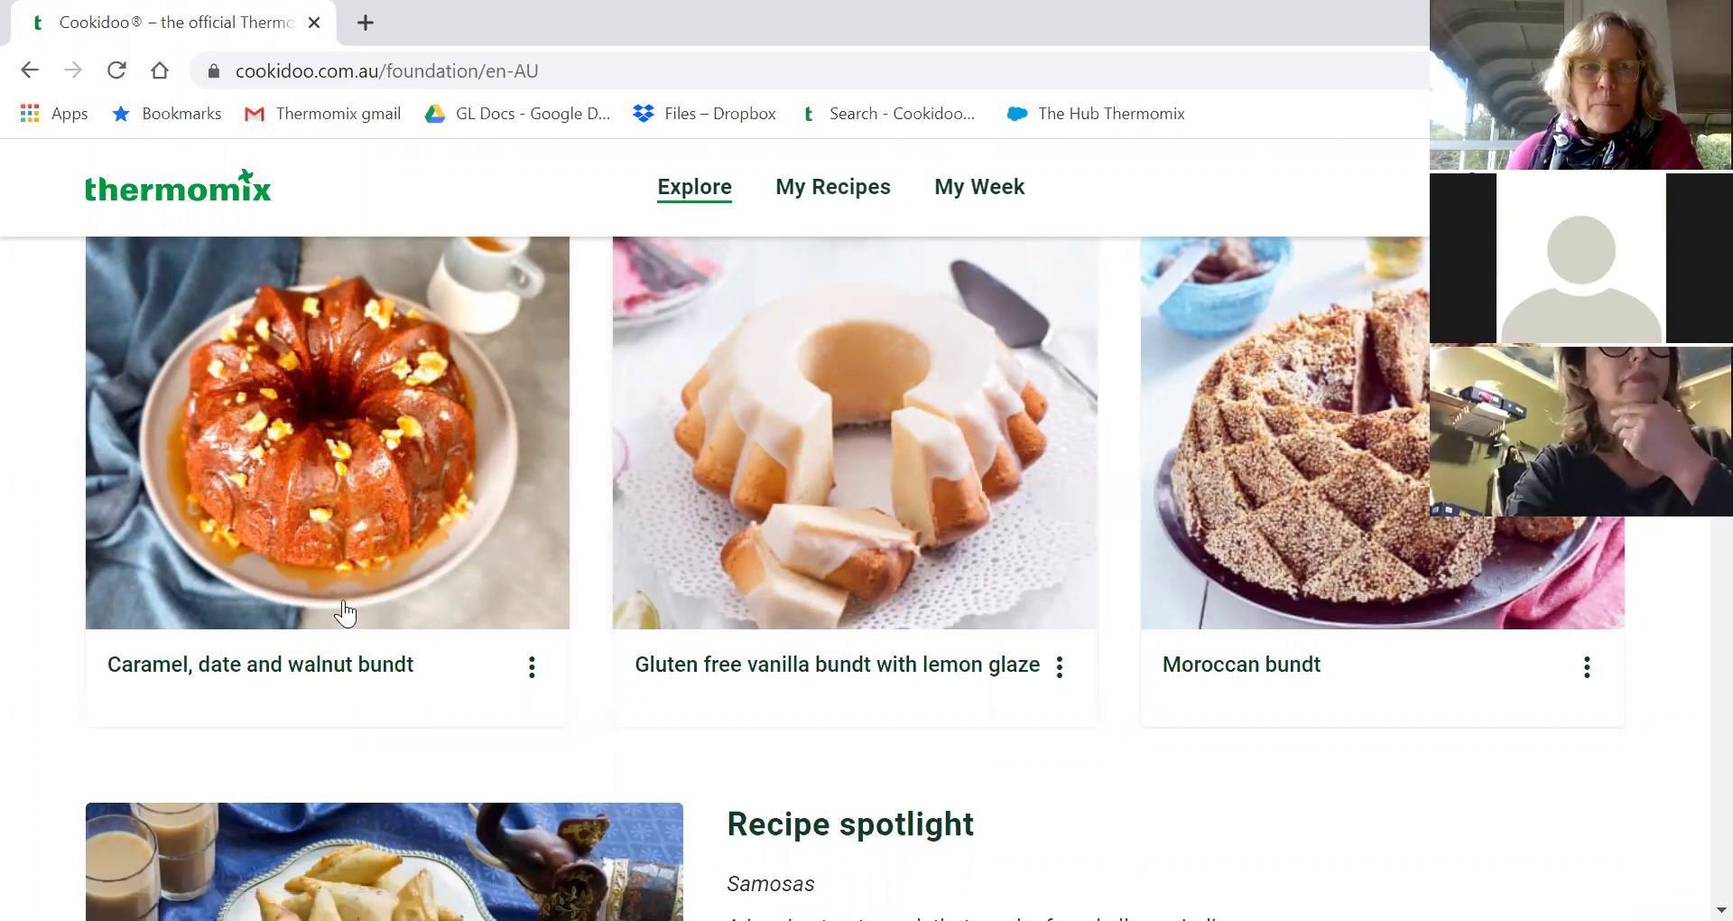
{"action": "scroll", "coordinate": [1110, 451], "scroll_direction": "down", "scroll_amount": 3}
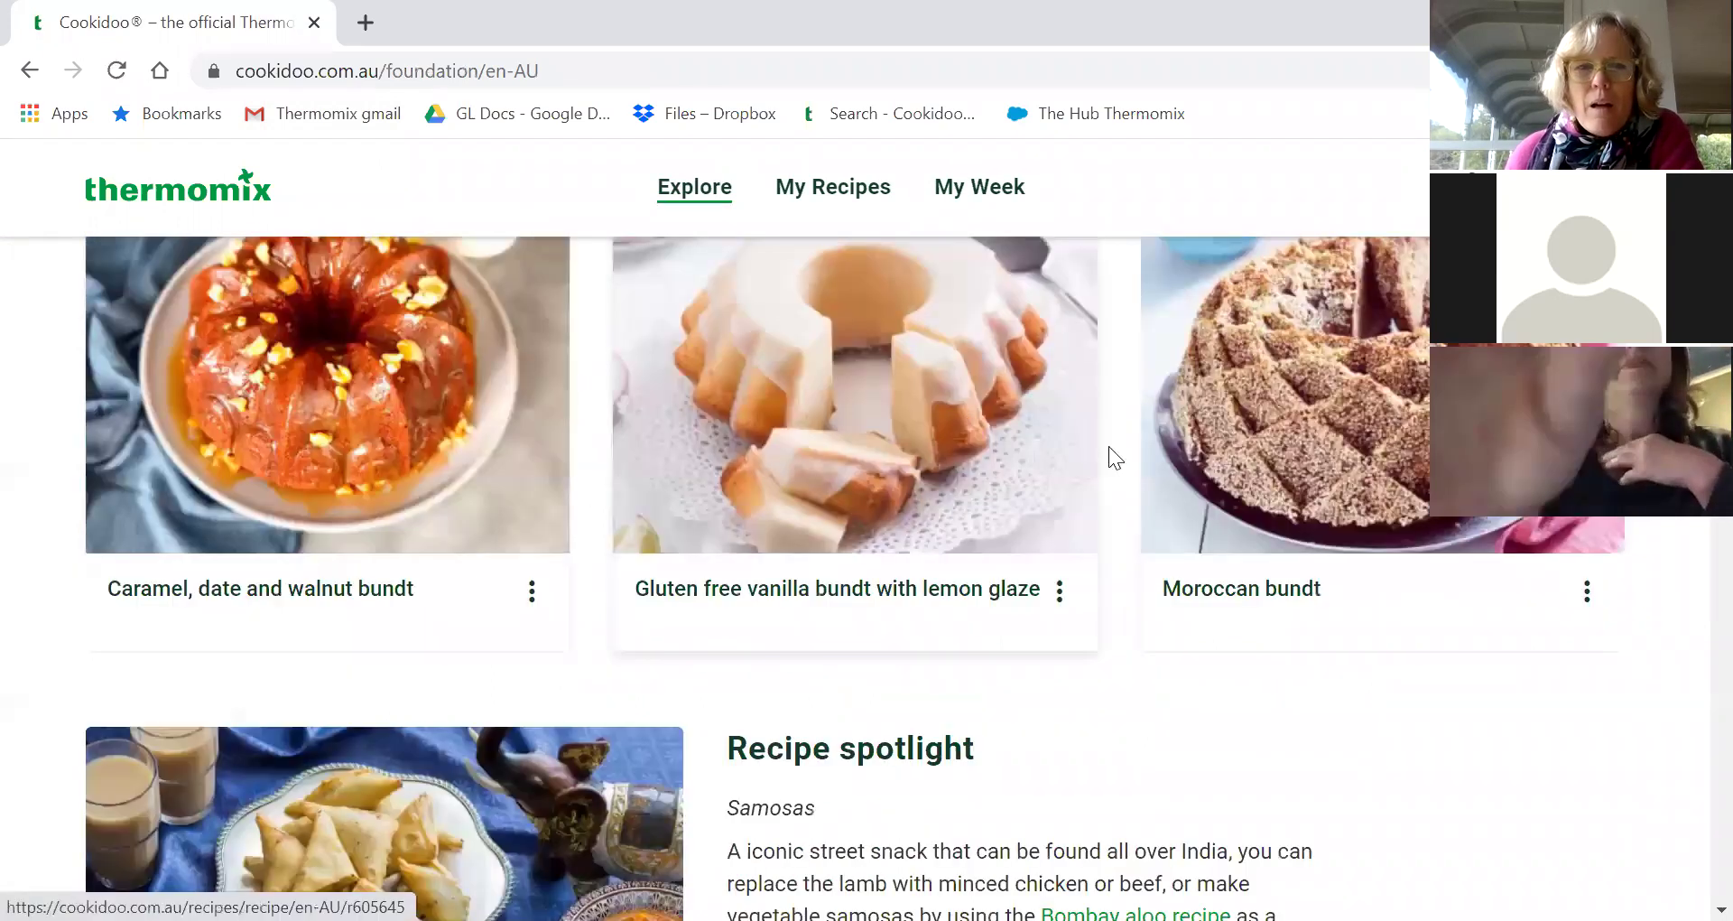
{"action": "scroll", "coordinate": [1108, 446], "scroll_direction": "down", "scroll_amount": 1}
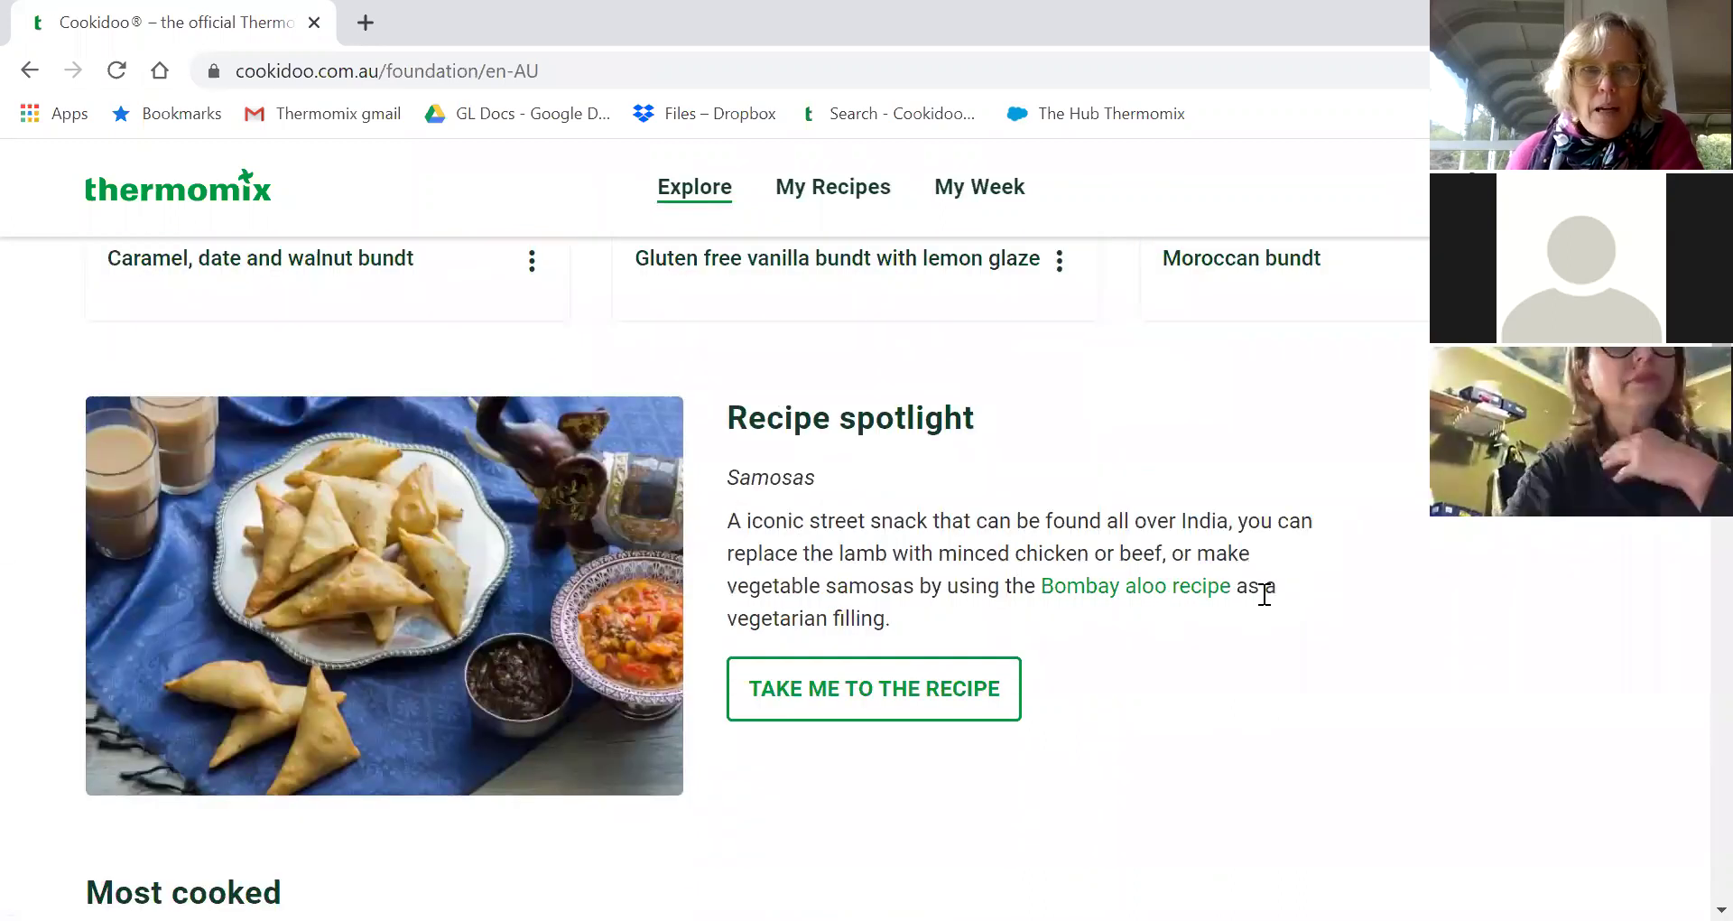
{"action": "scroll", "coordinate": [1263, 592], "scroll_direction": "down", "scroll_amount": 7}
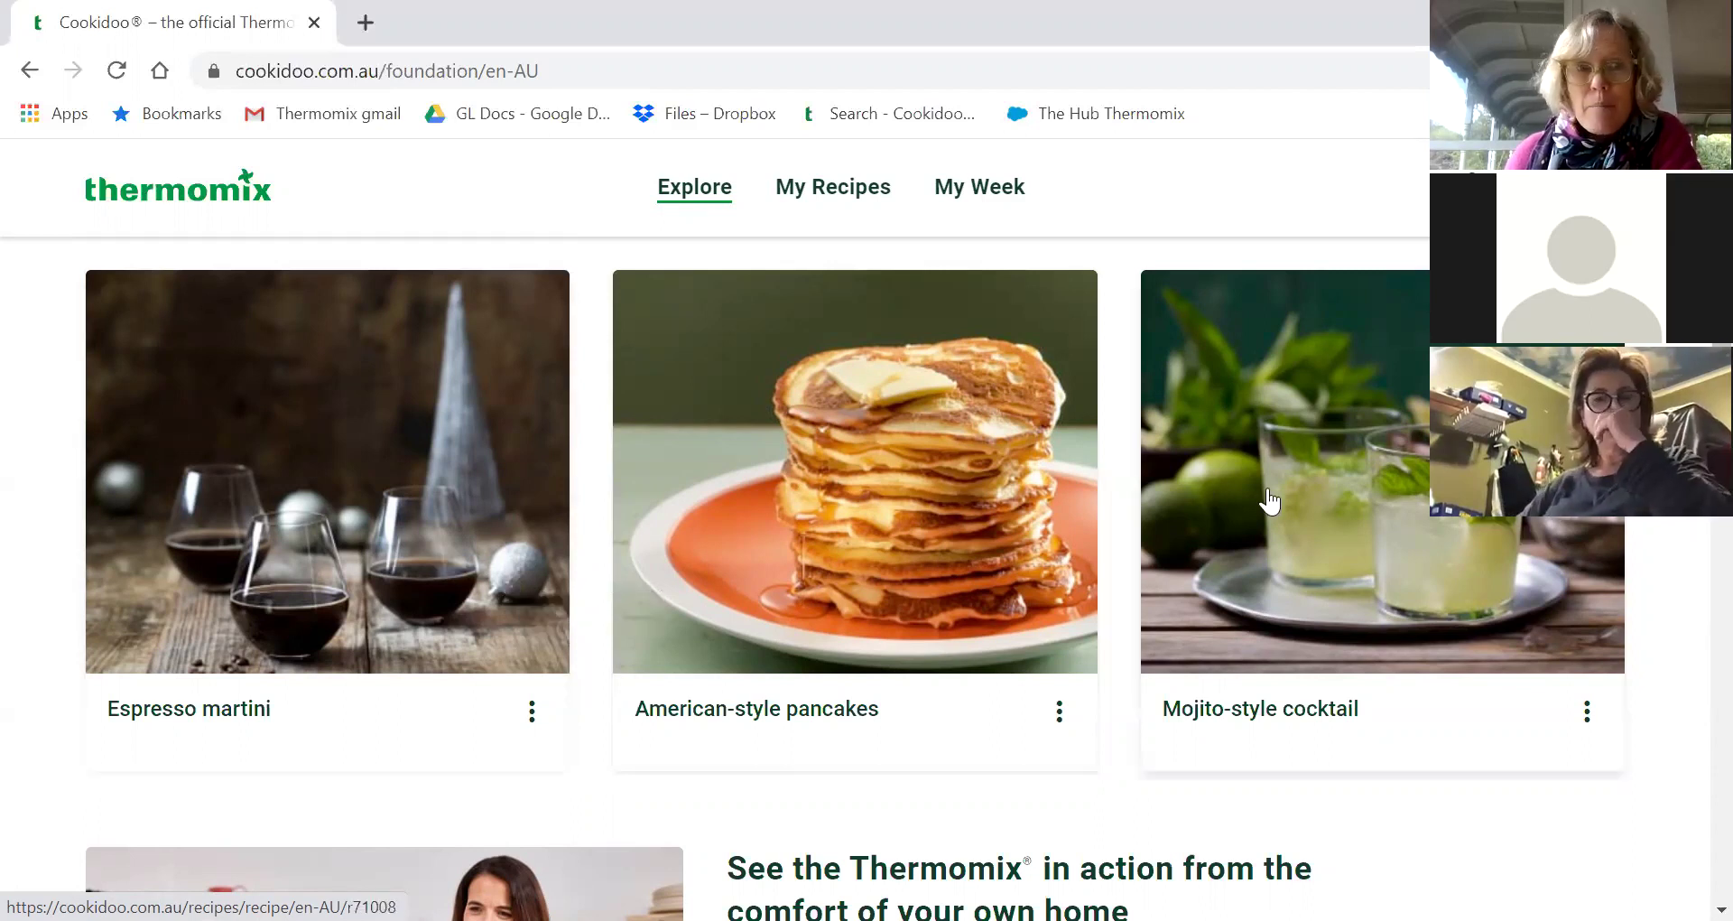
{"action": "scroll", "coordinate": [1327, 498], "scroll_direction": "down", "scroll_amount": 10}
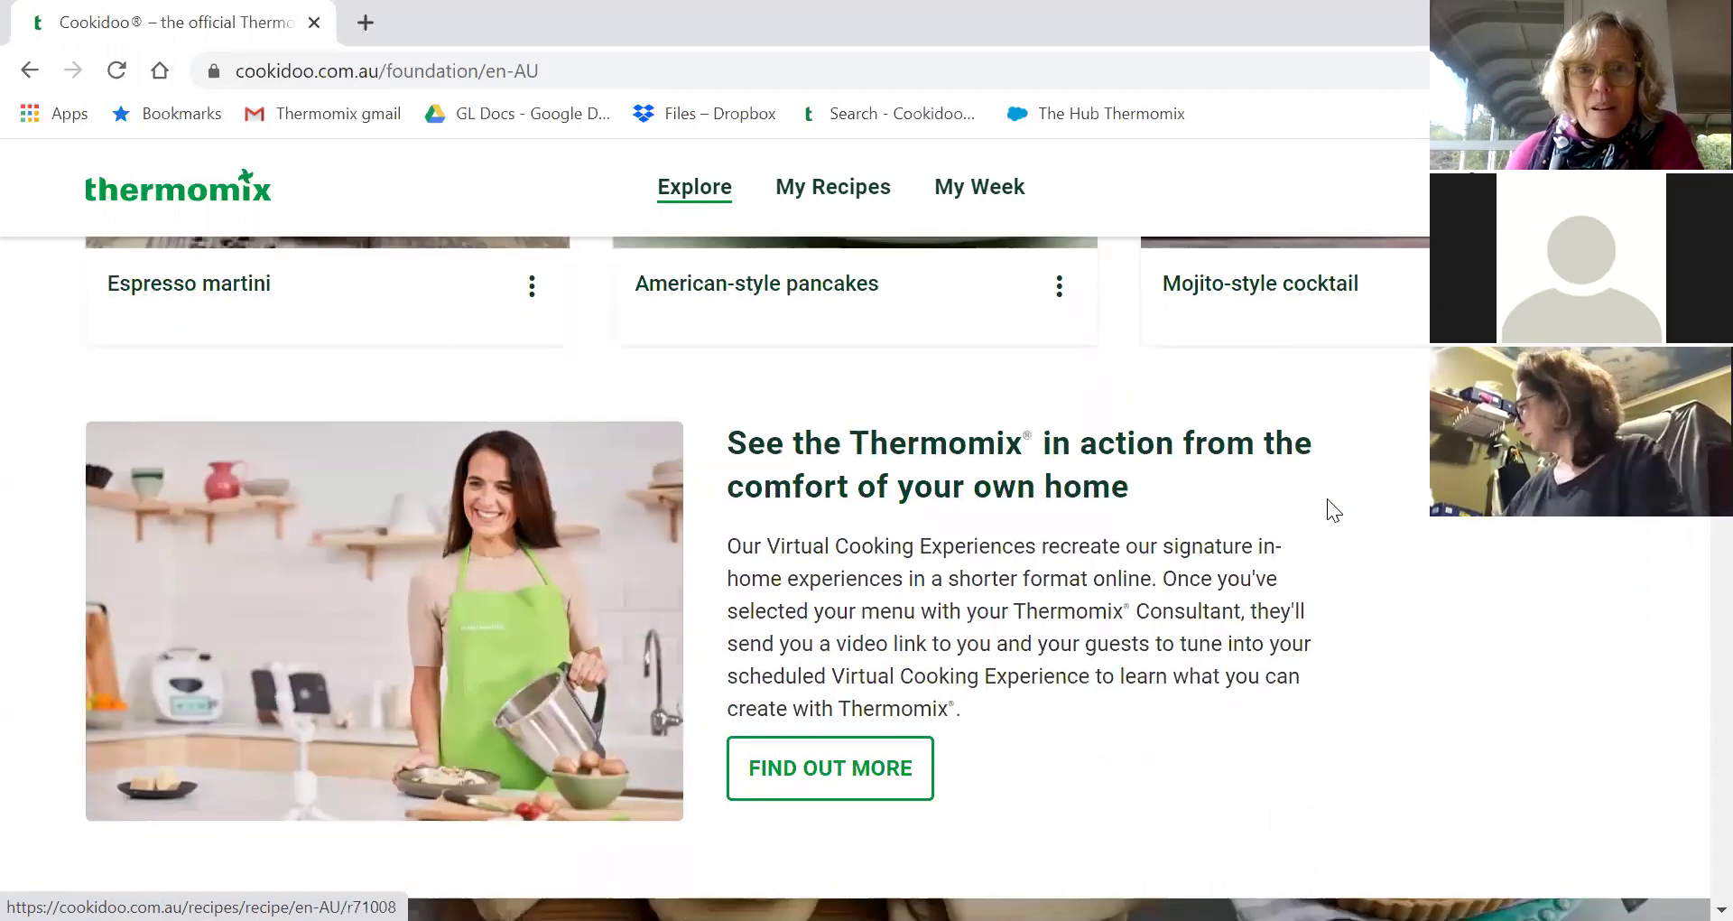
{"action": "scroll", "coordinate": [1327, 498], "scroll_direction": "down", "scroll_amount": 4}
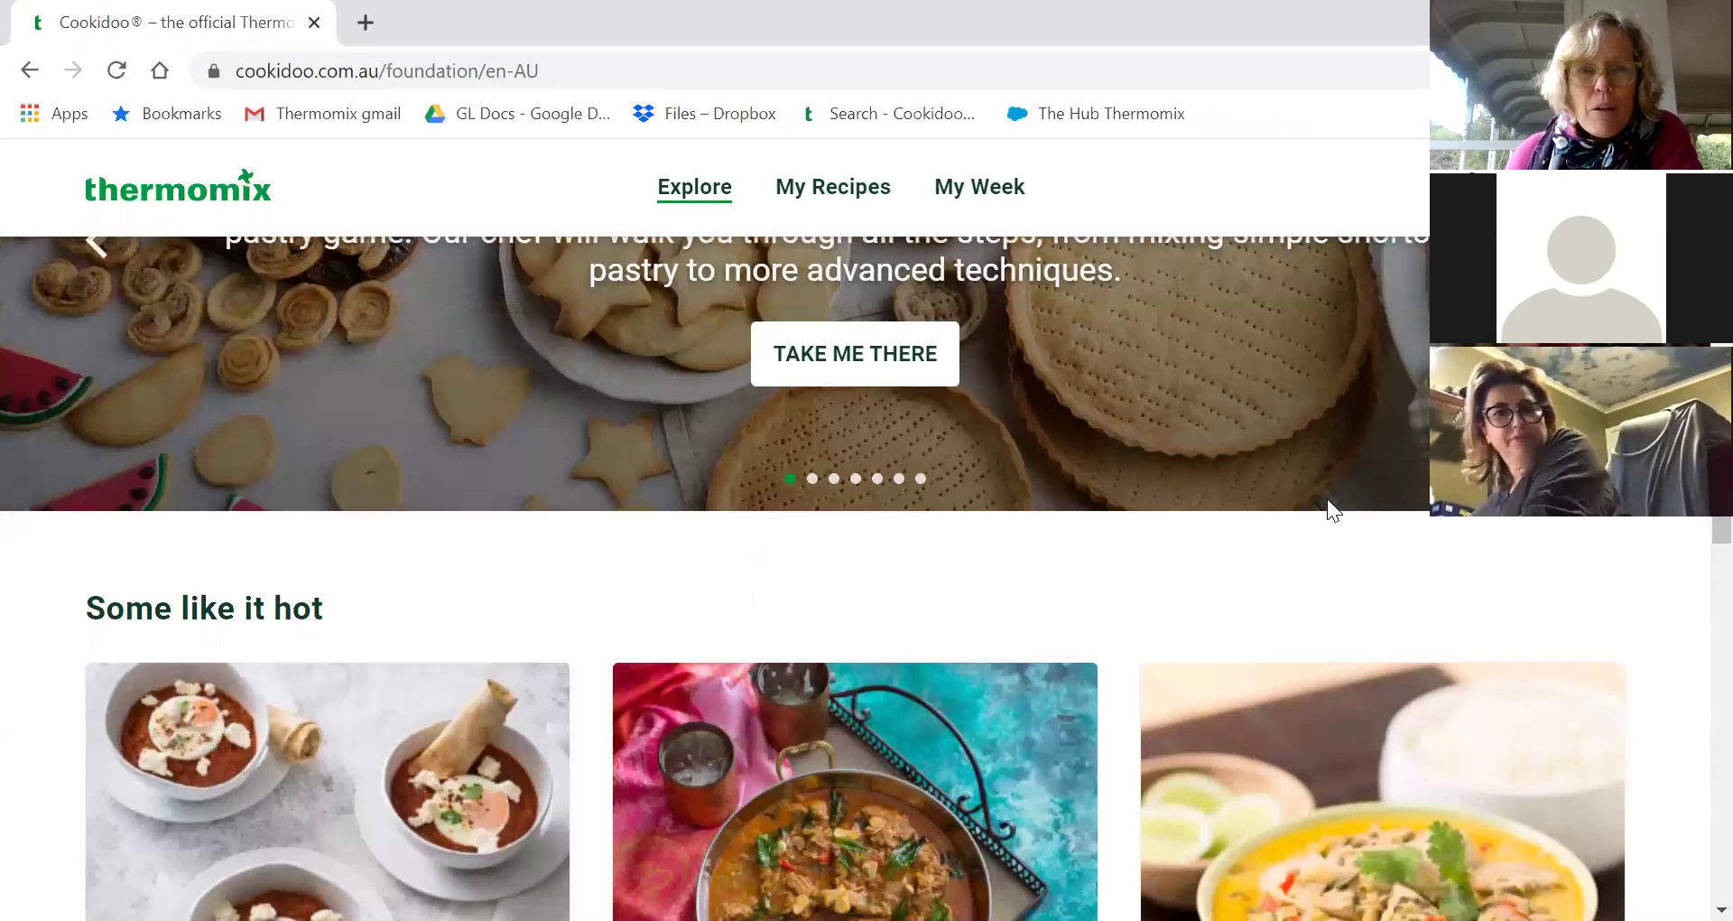
{"action": "scroll", "coordinate": [1327, 498], "scroll_direction": "down", "scroll_amount": 3}
{"action": "scroll", "coordinate": [1327, 499], "scroll_direction": "up", "scroll_amount": 7}
{"action": "scroll", "coordinate": [1327, 499], "scroll_direction": "down", "scroll_amount": 9}
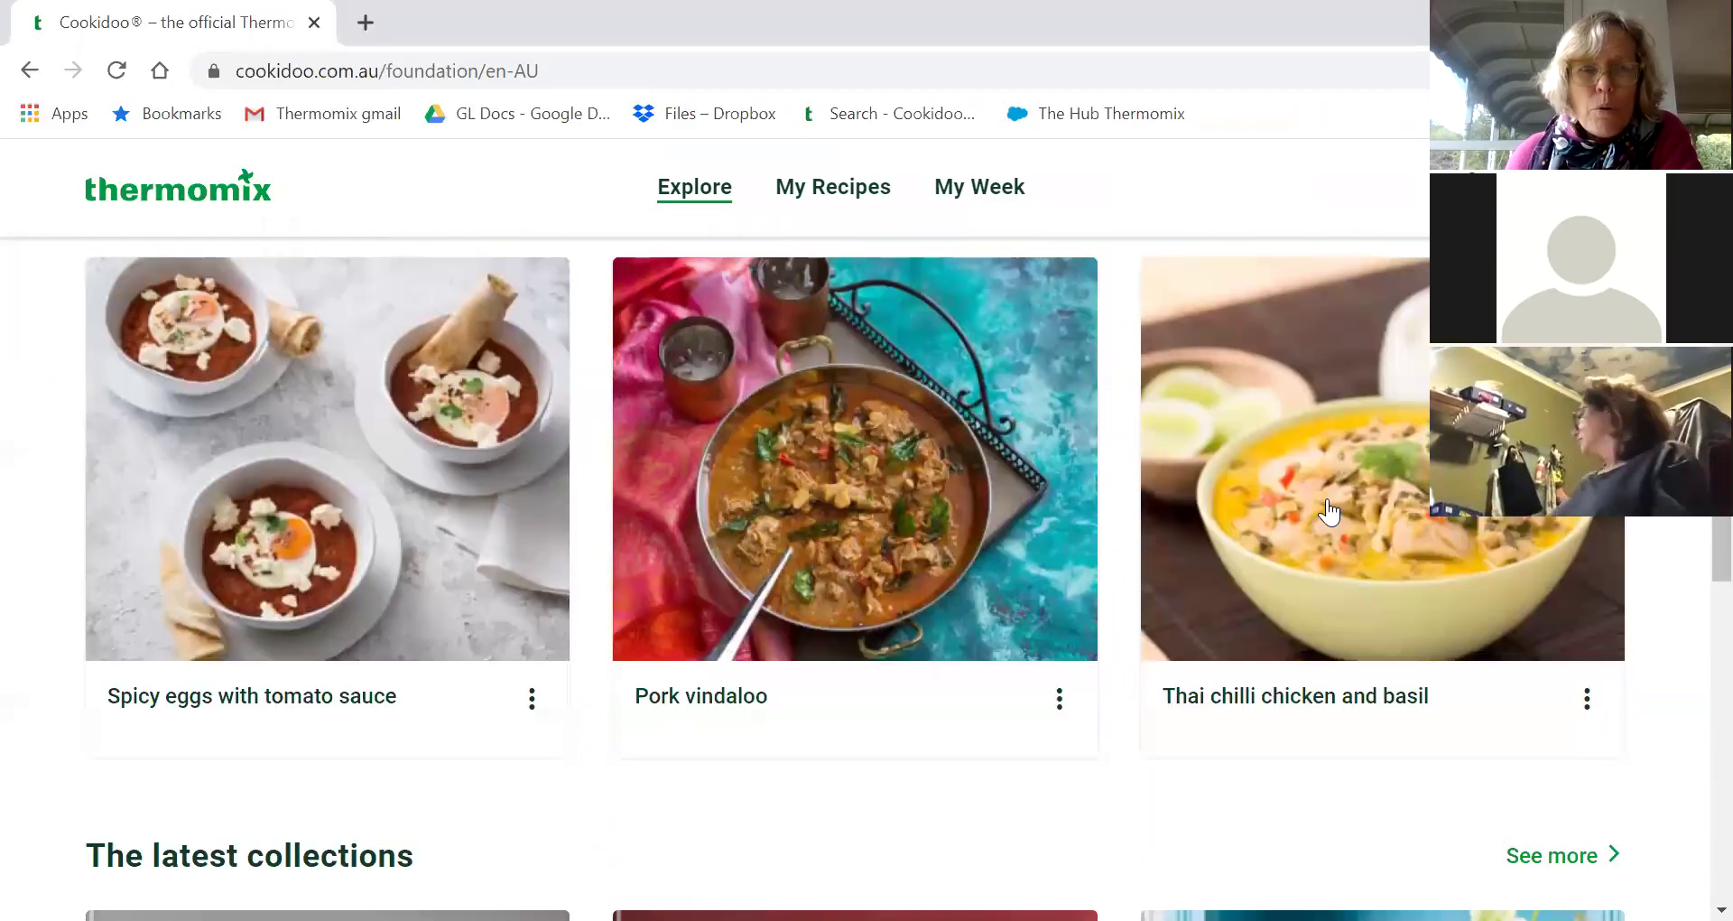
{"action": "scroll", "coordinate": [1327, 499], "scroll_direction": "up", "scroll_amount": 2}
{"action": "scroll", "coordinate": [1327, 499], "scroll_direction": "down", "scroll_amount": 5}
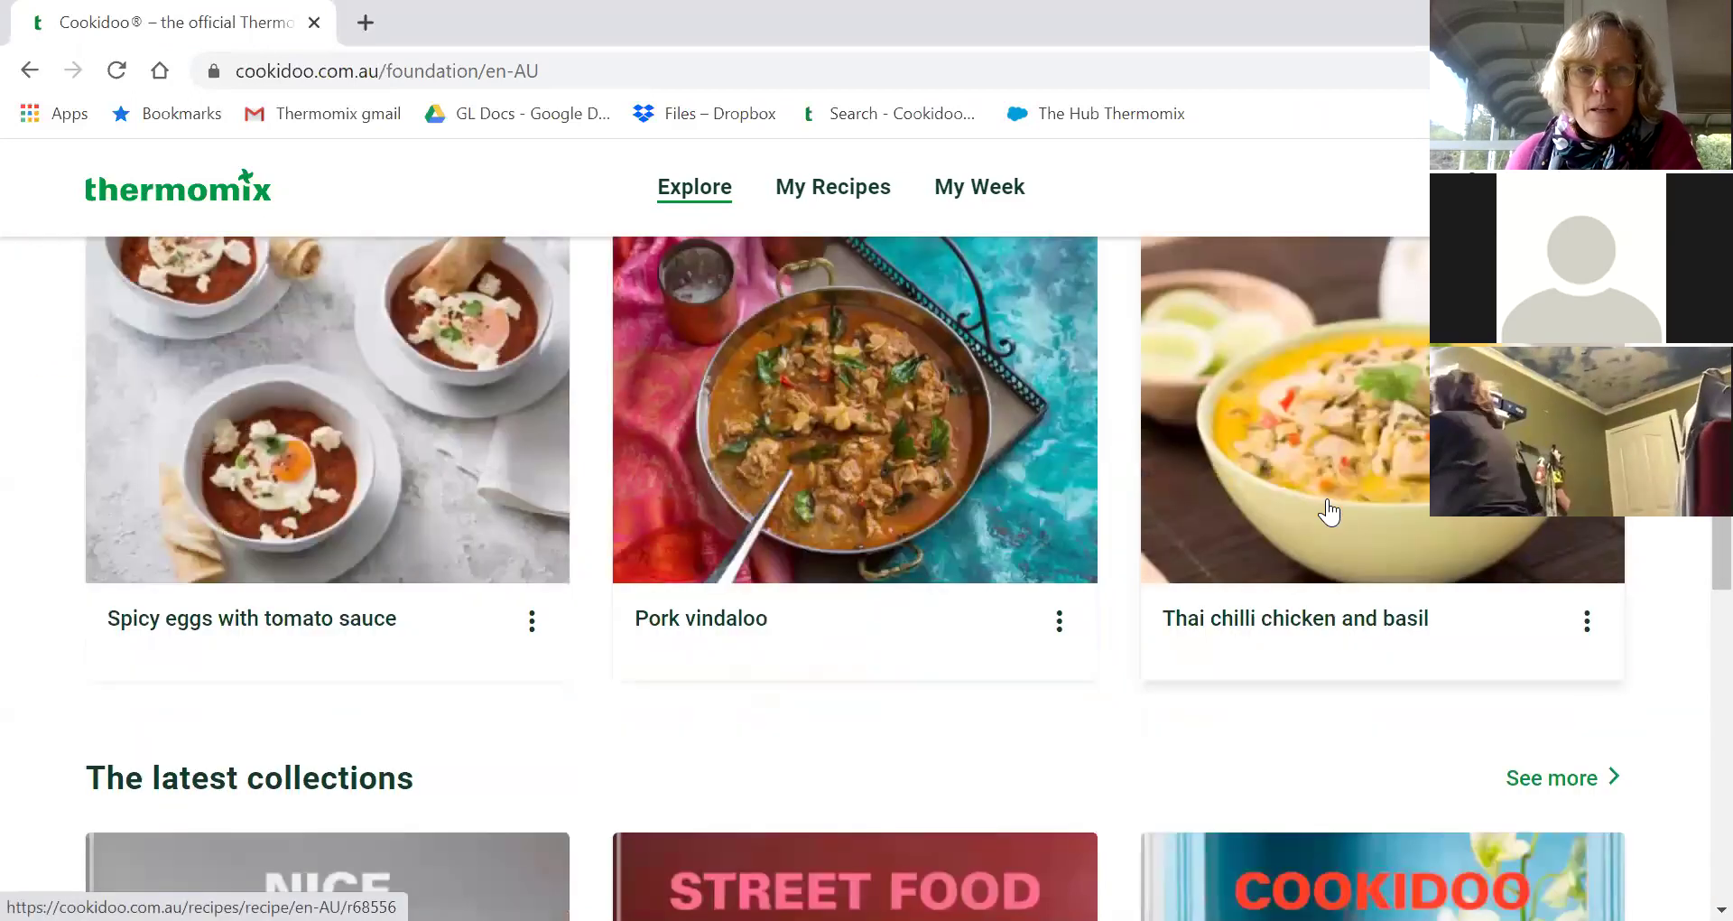
{"action": "scroll", "coordinate": [1327, 499], "scroll_direction": "down", "scroll_amount": 2}
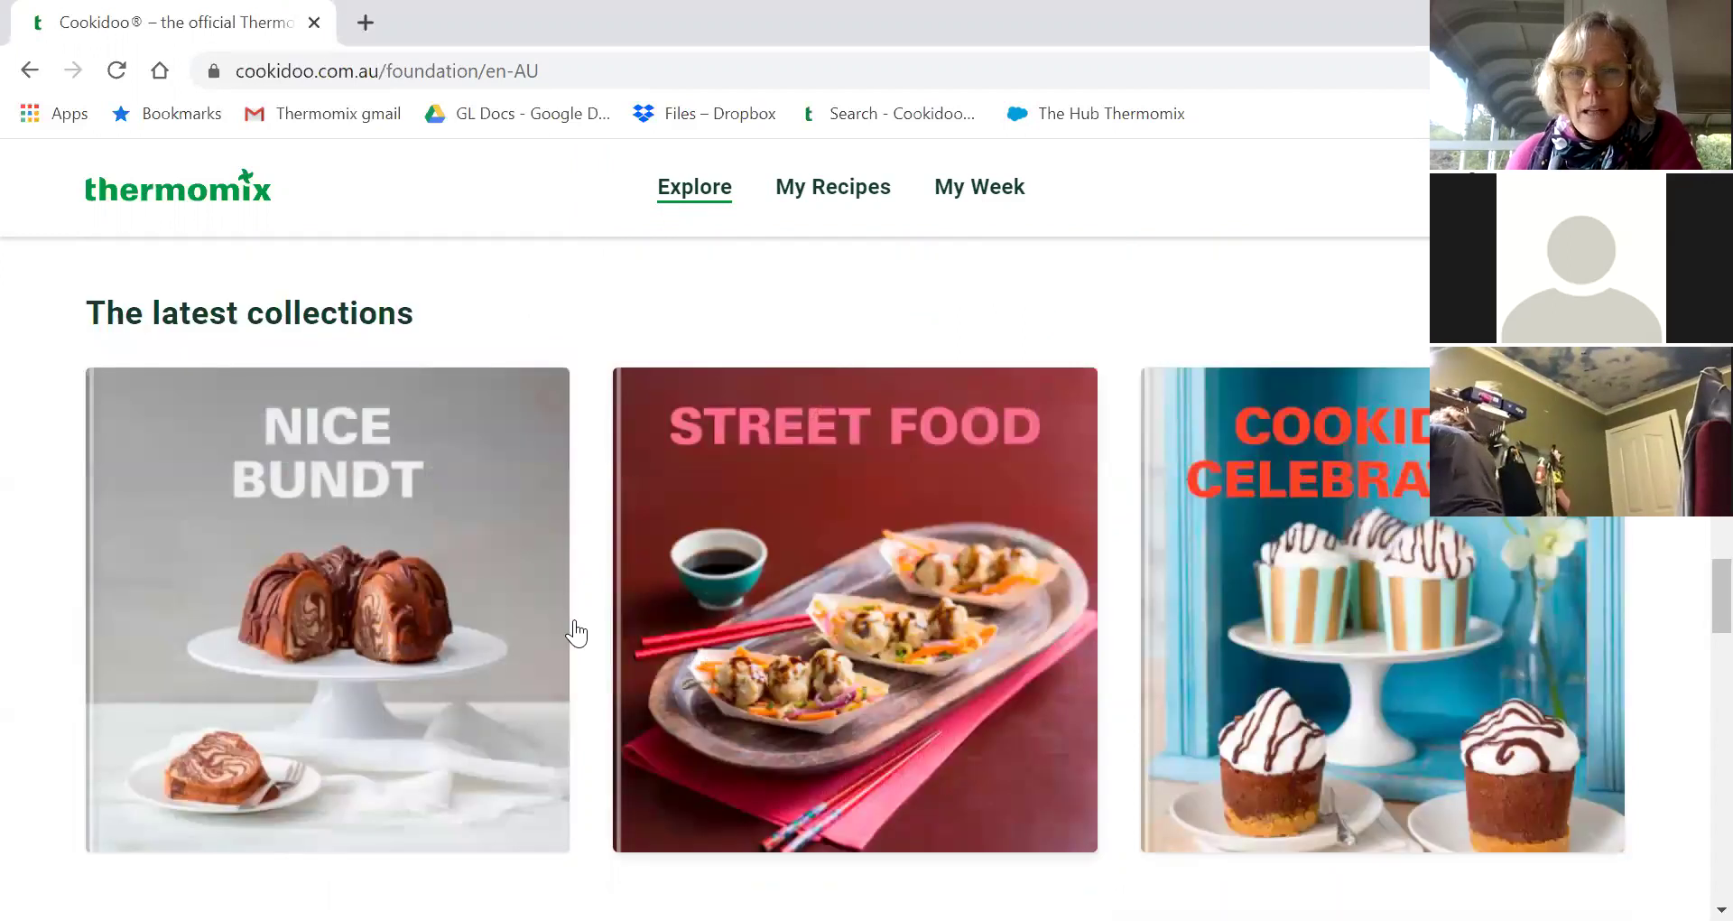
{"action": "scroll", "coordinate": [1323, 611], "scroll_direction": "up", "scroll_amount": 15}
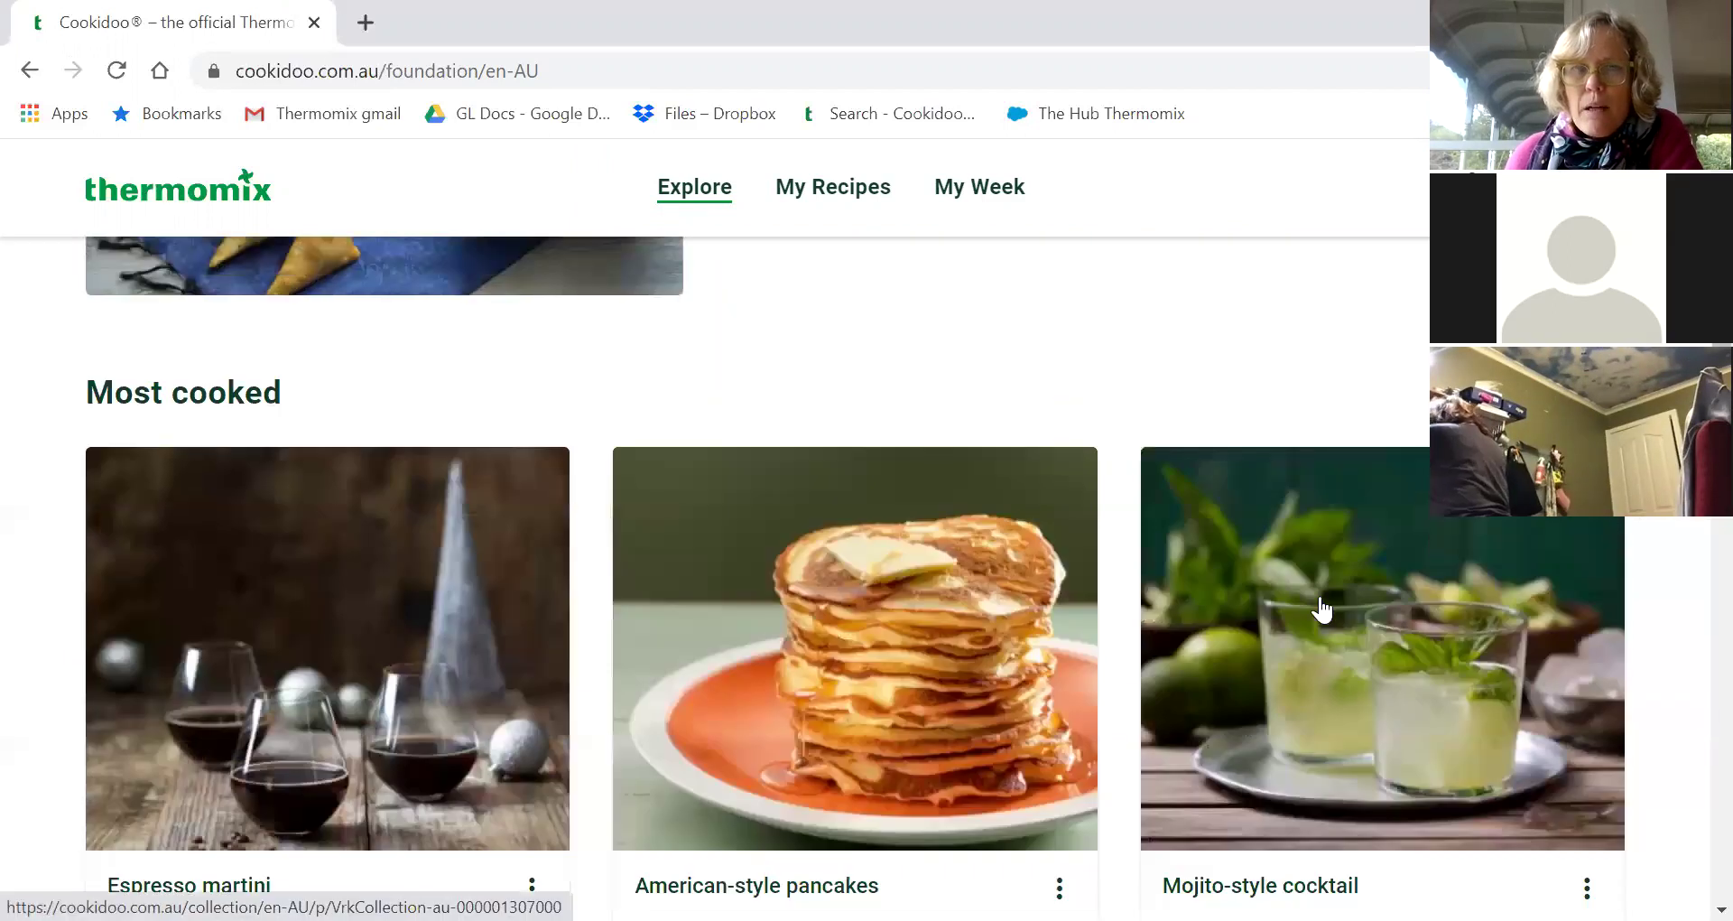
{"action": "scroll", "coordinate": [1320, 607], "scroll_direction": "up", "scroll_amount": 12}
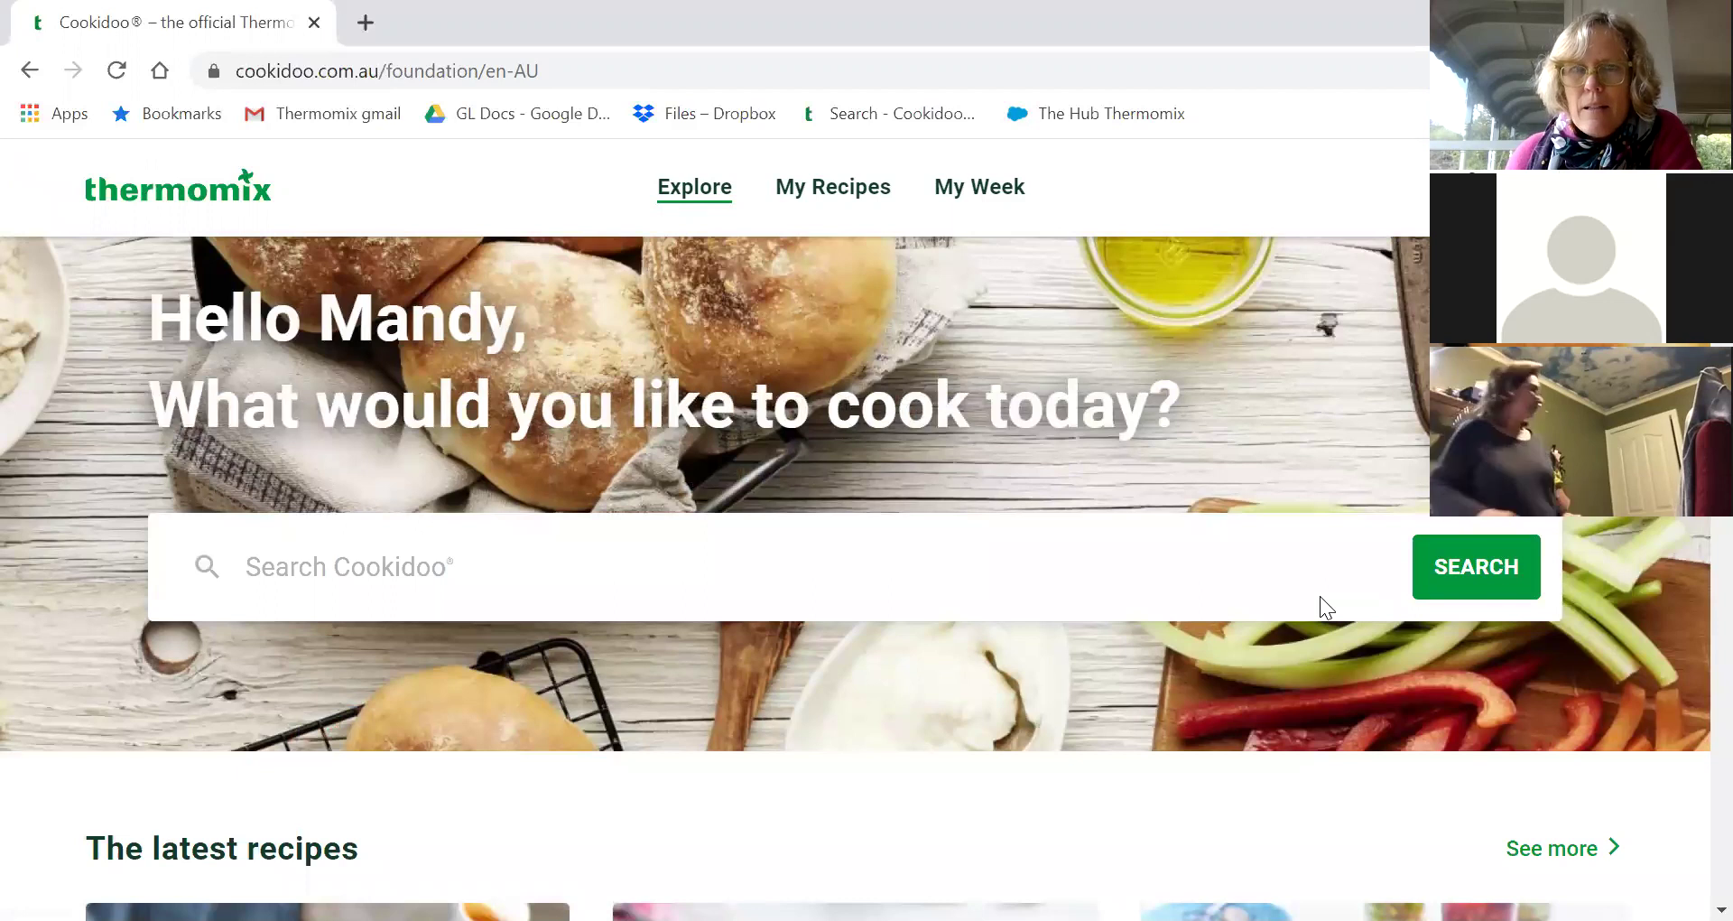
Search Cookidoo for "budget" and browse the recipes found.
{"action": "scroll", "coordinate": [1320, 598], "scroll_direction": "down", "scroll_amount": 2}
{"action": "left_click", "coordinate": [571, 451]}
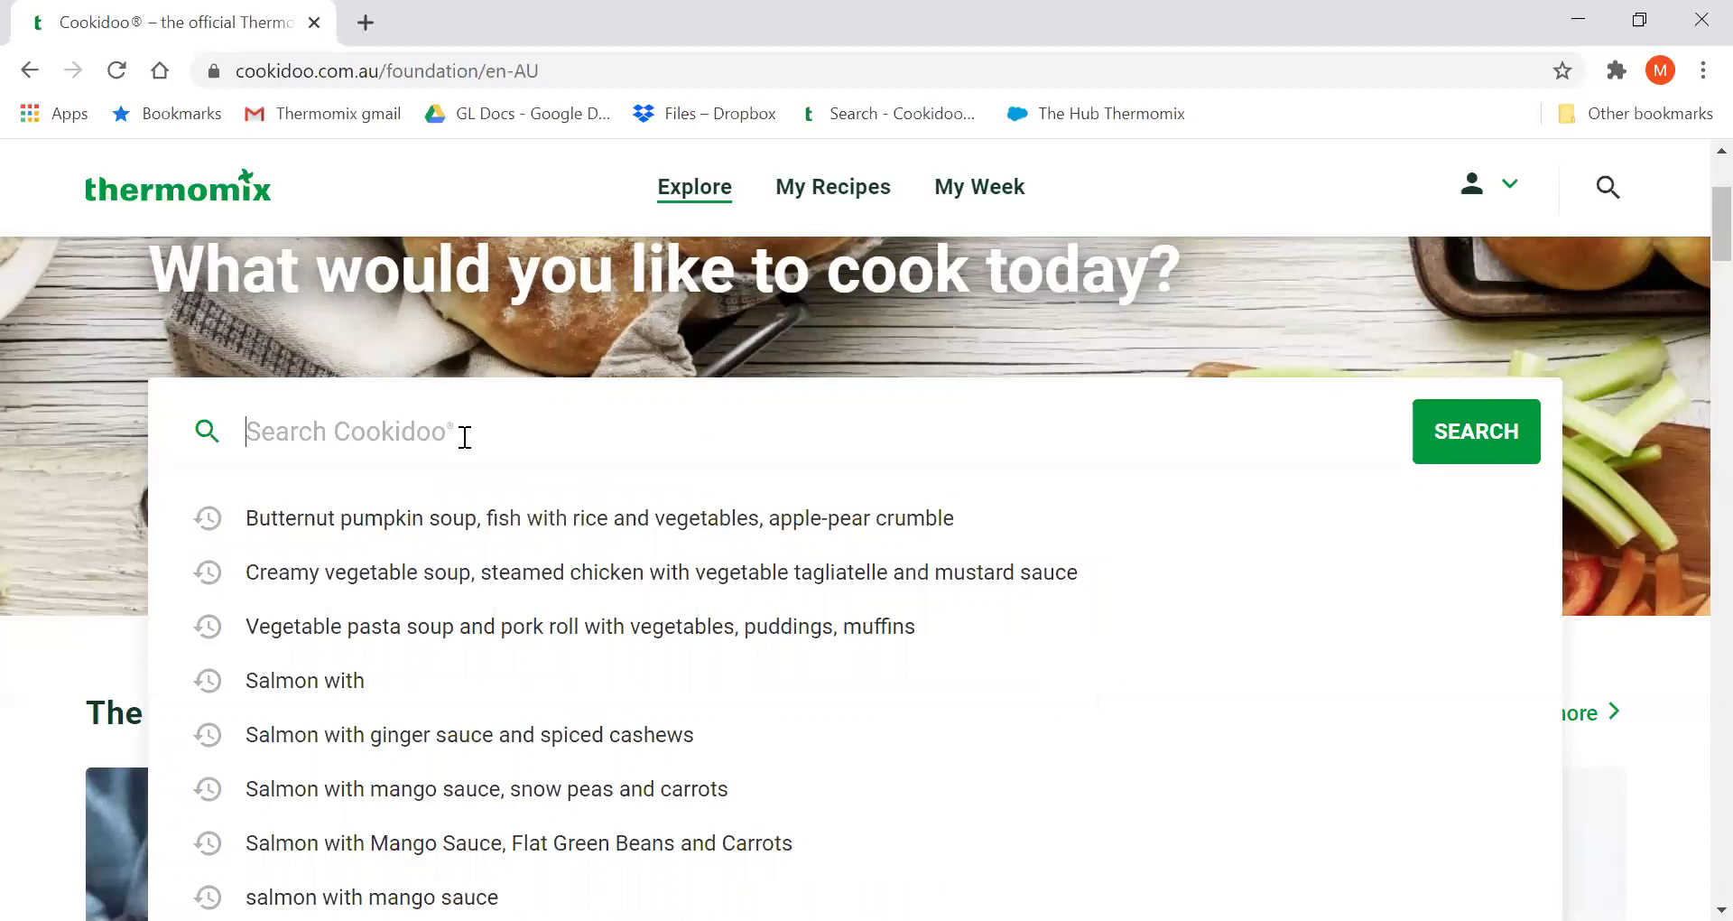
{"action": "type", "text": "bud"}
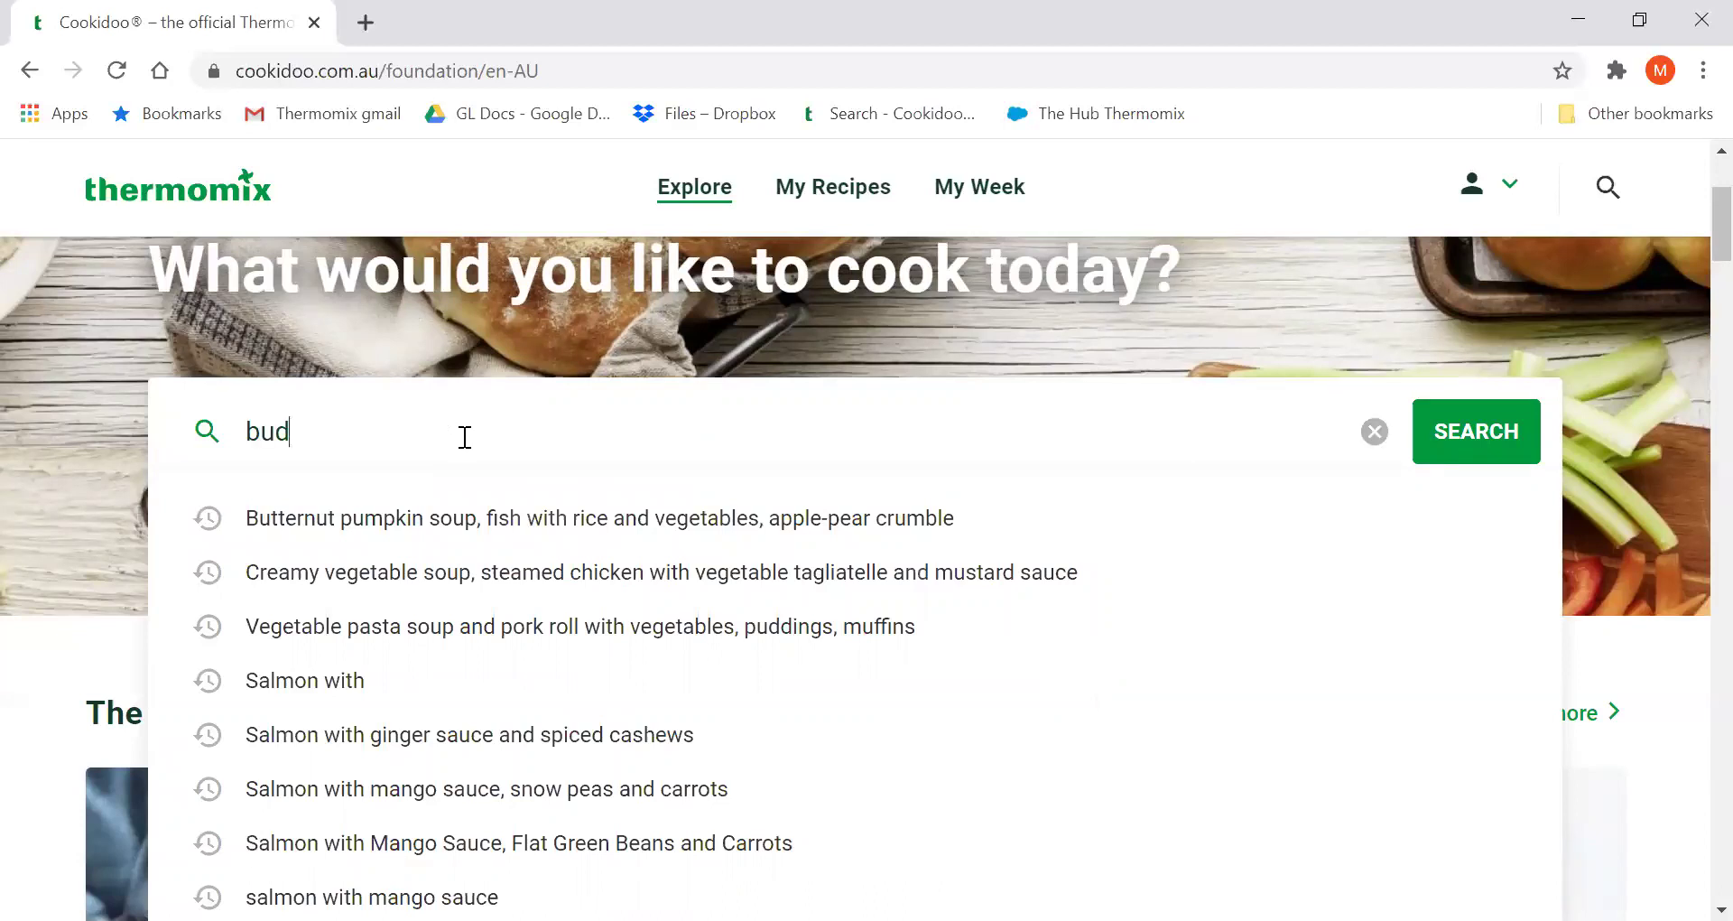
{"action": "type", "text": "get"}
{"action": "key", "text": "Return"}
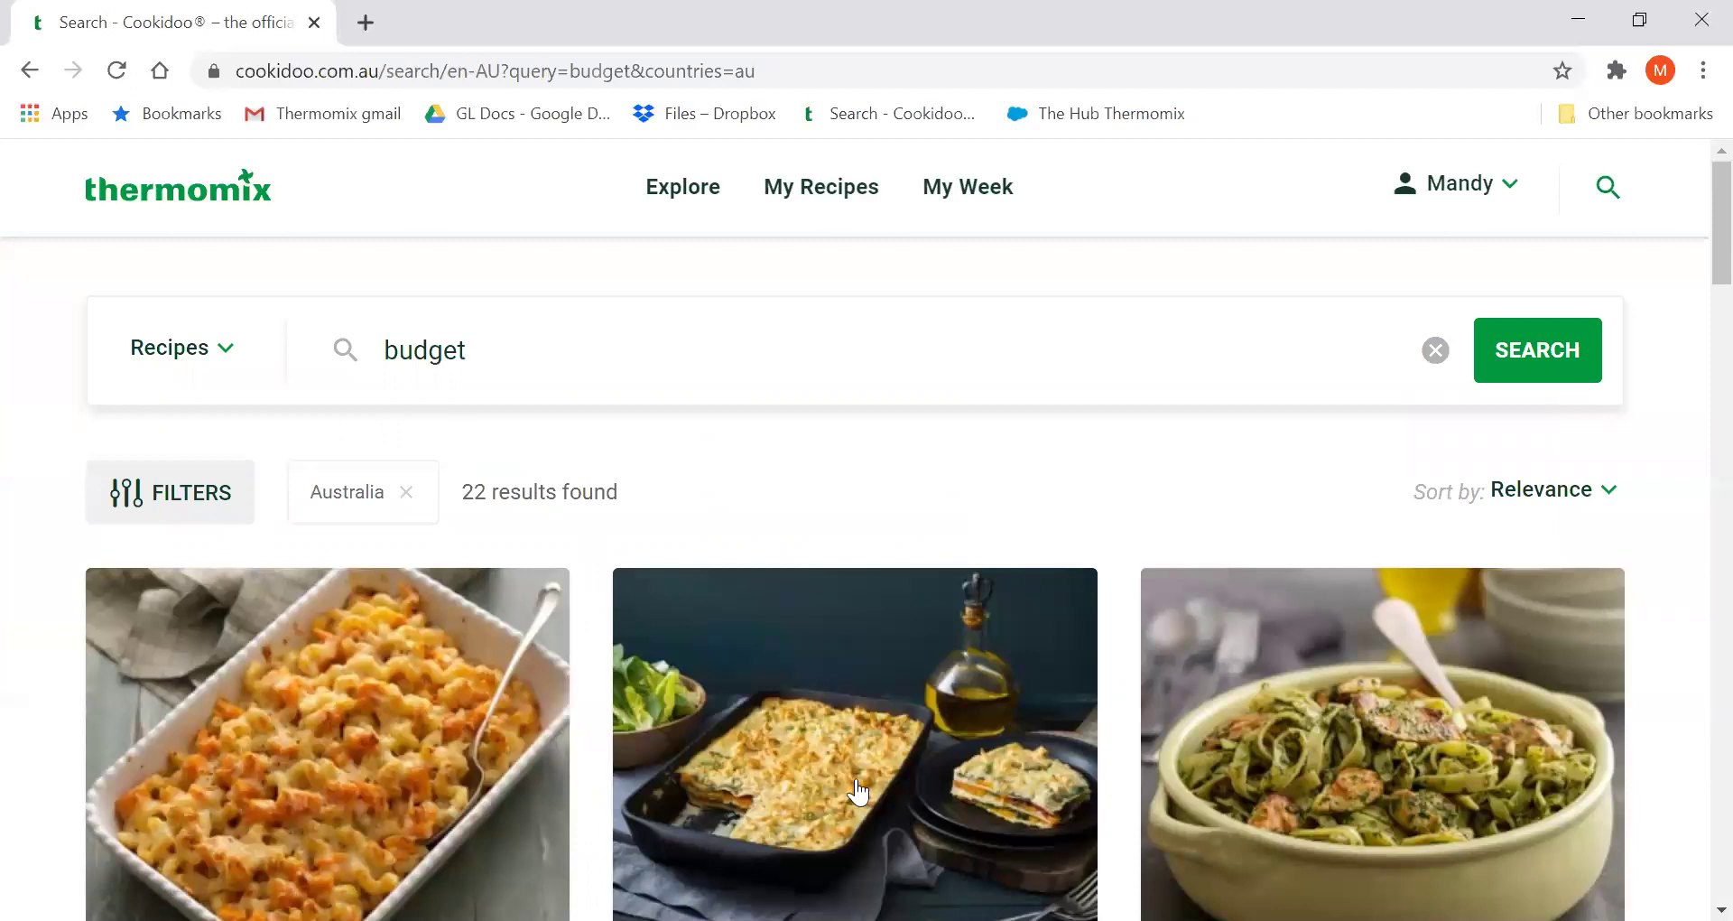
{"action": "scroll", "coordinate": [902, 776], "scroll_direction": "down", "scroll_amount": 3}
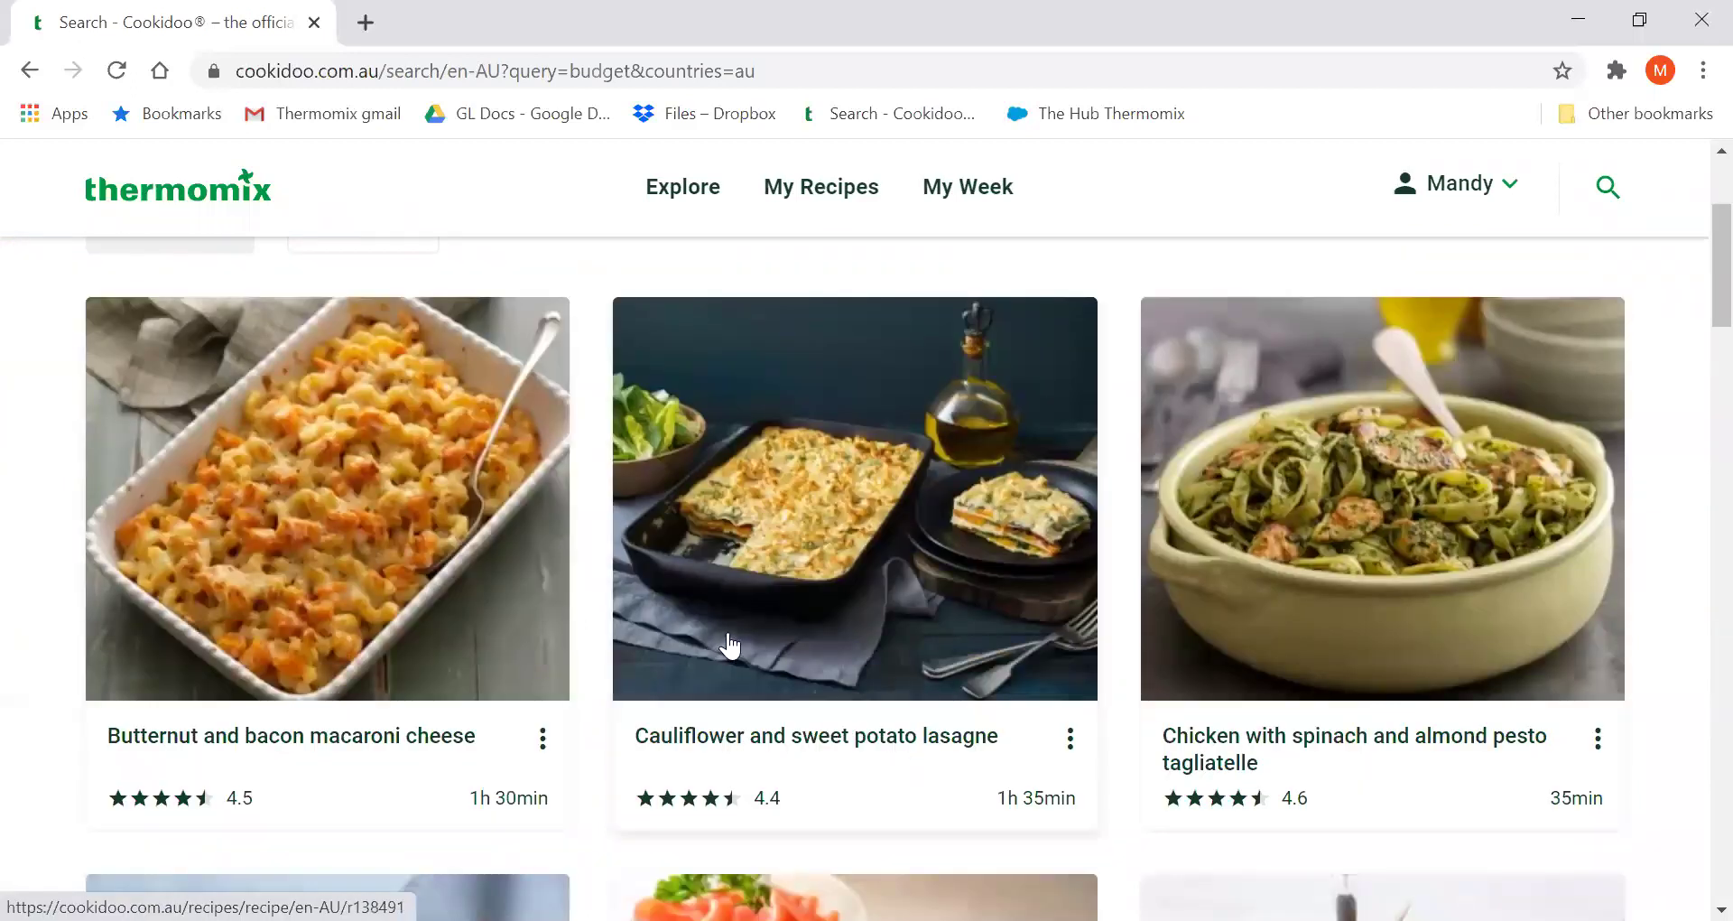
{"action": "scroll", "coordinate": [846, 655], "scroll_direction": "down", "scroll_amount": 6}
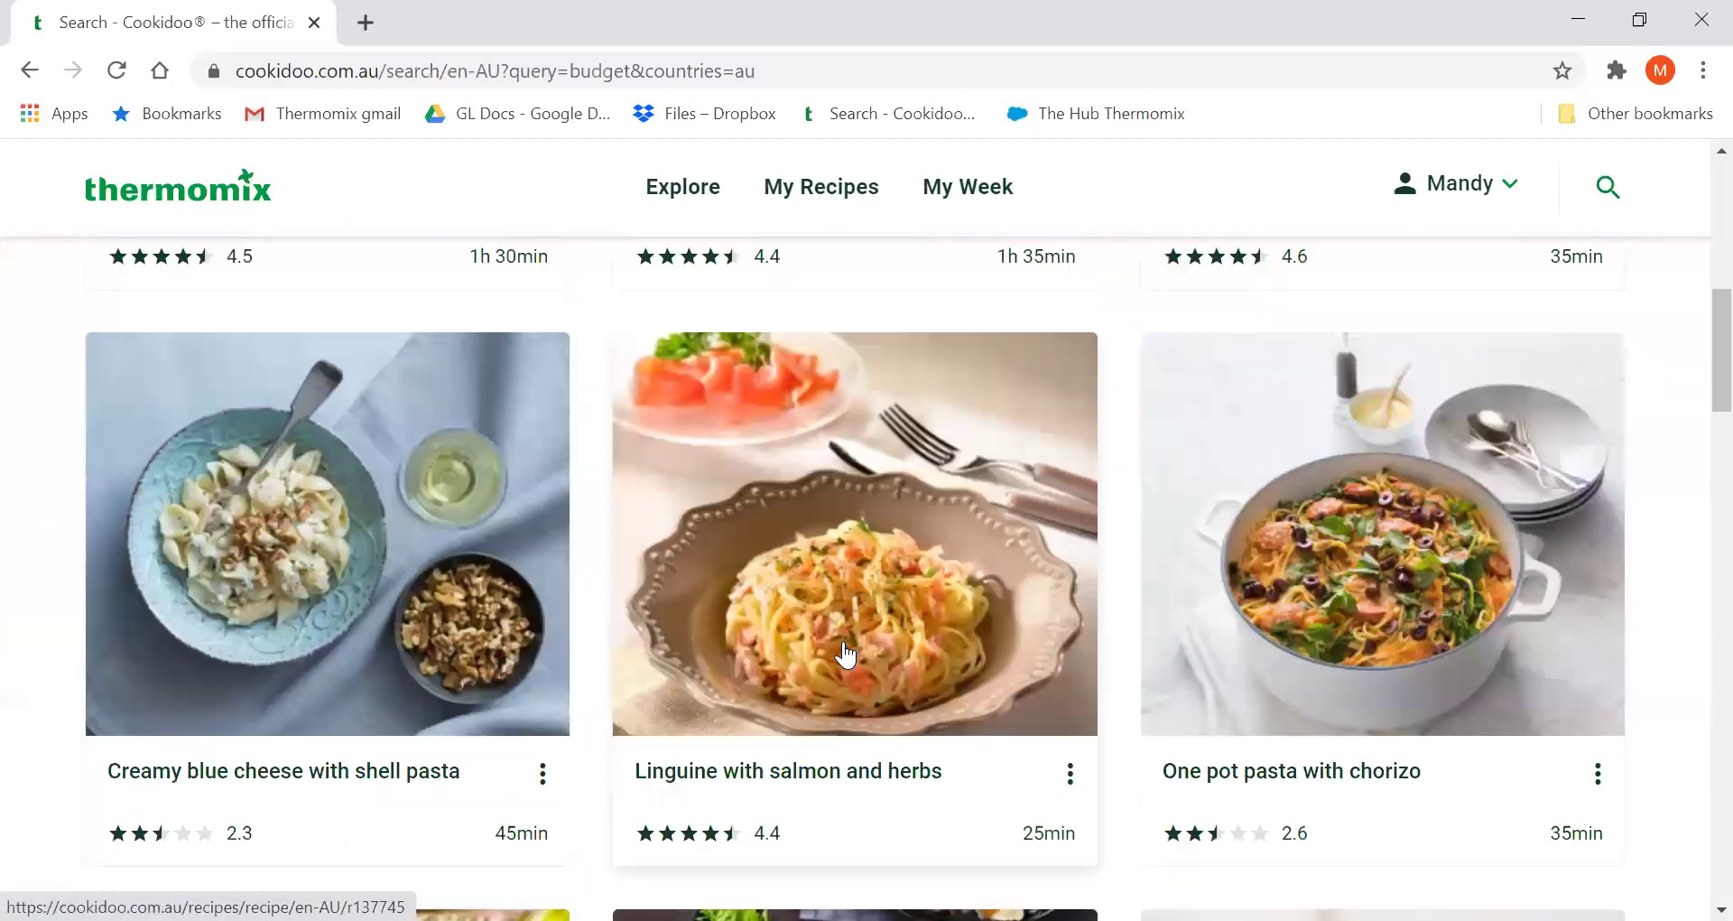
{"action": "scroll", "coordinate": [845, 651], "scroll_direction": "down", "scroll_amount": 9}
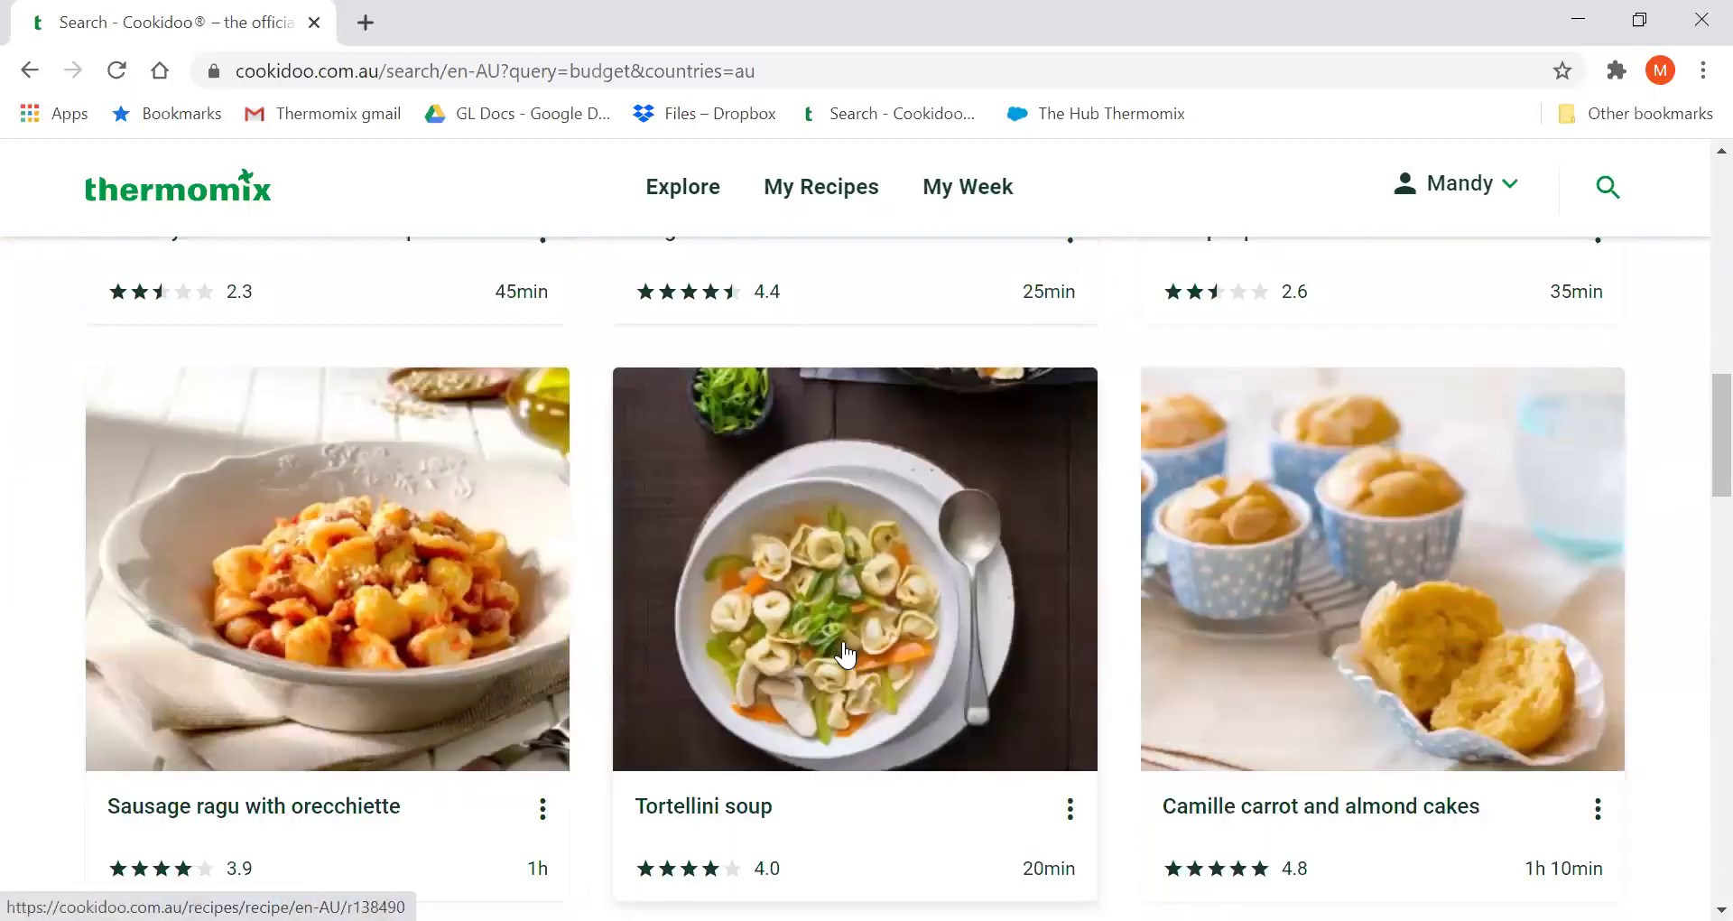
{"action": "scroll", "coordinate": [847, 646], "scroll_direction": "down", "scroll_amount": 3}
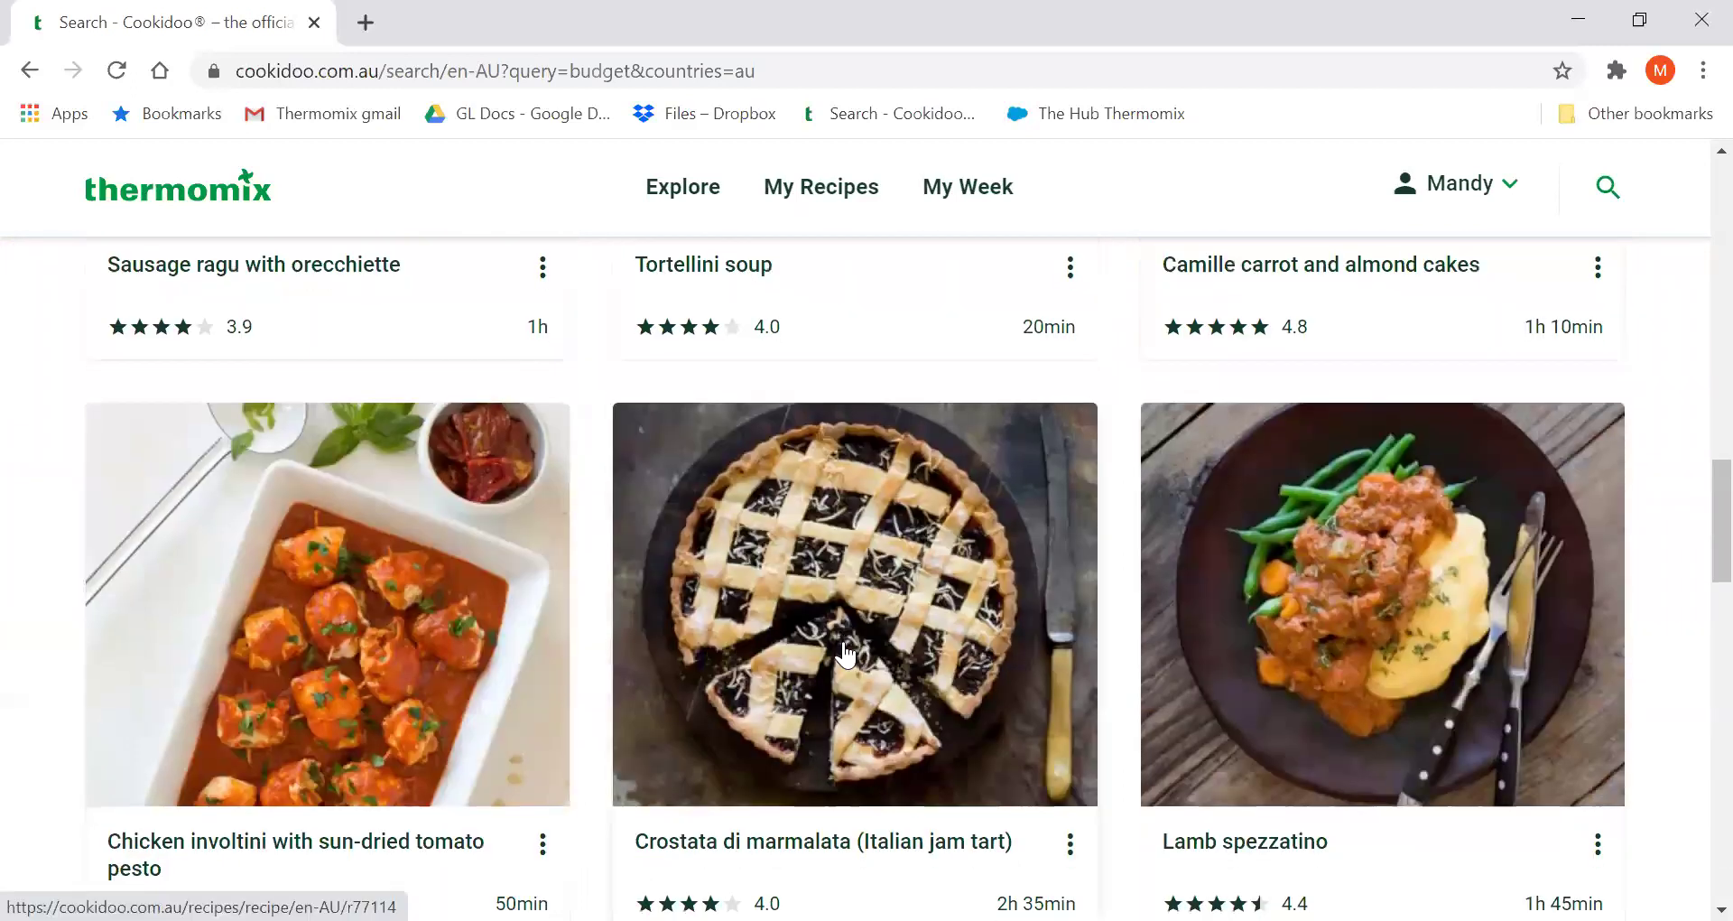
{"action": "scroll", "coordinate": [1088, 577], "scroll_direction": "down", "scroll_amount": 3}
{"action": "scroll", "coordinate": [722, 648], "scroll_direction": "up", "scroll_amount": 20}
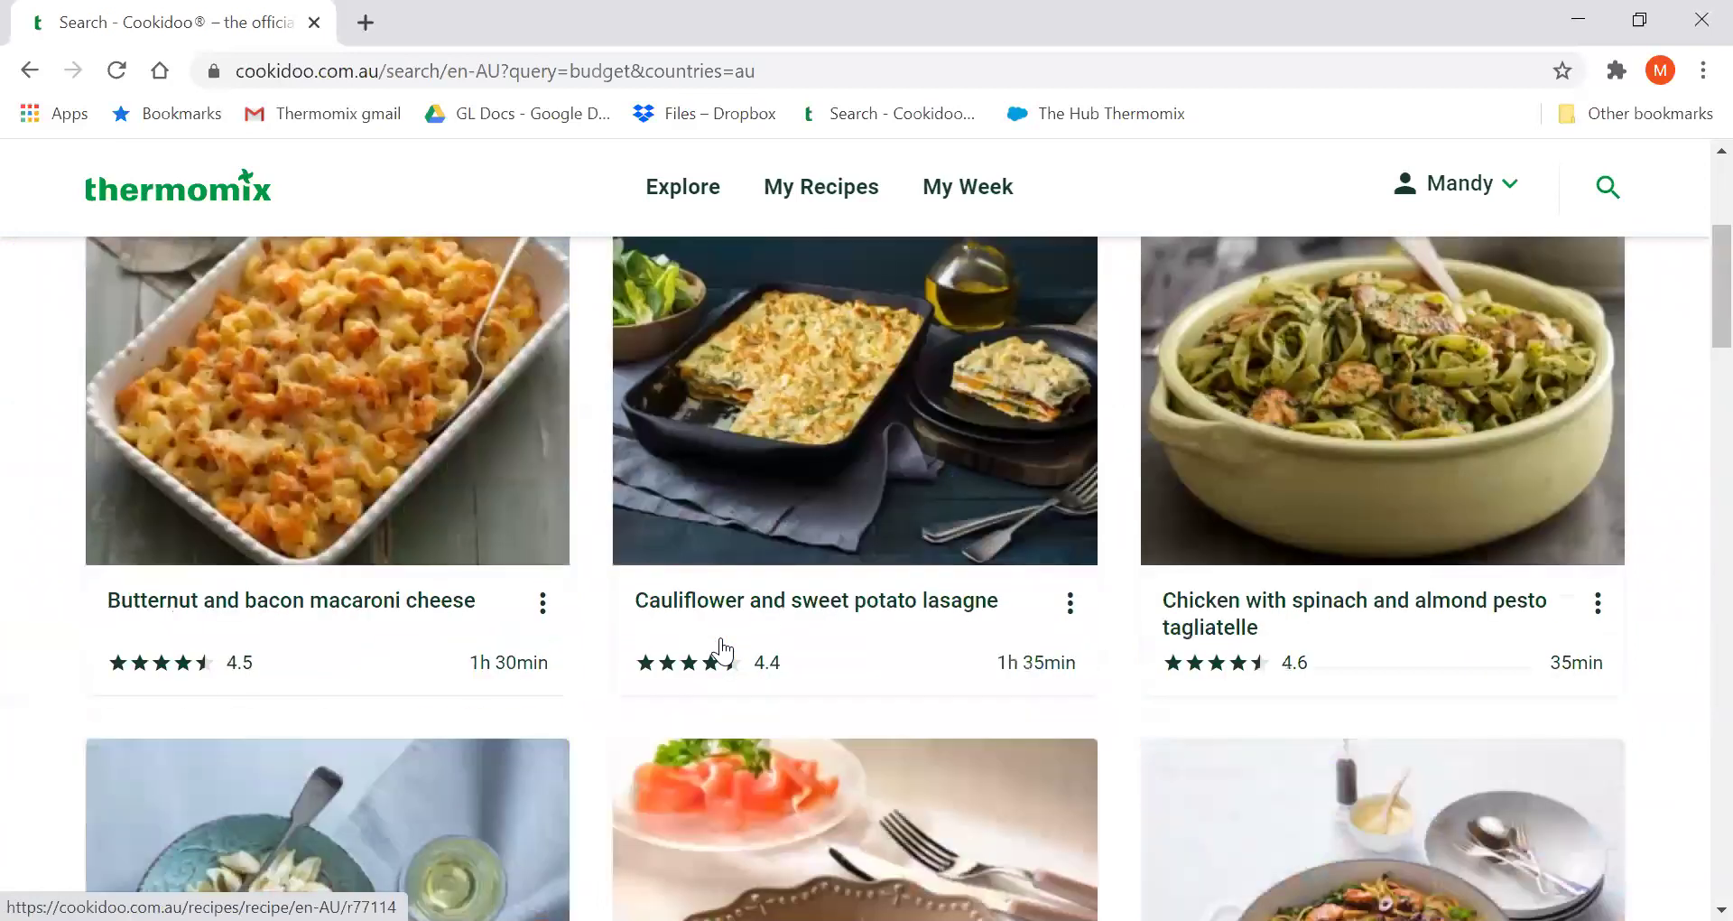
Replace the search term with "dairy free" and browse the matching recipes.
{"action": "left_click_drag", "start_coordinate": [494, 348], "coordinate": [385, 357]}
{"action": "key", "text": "BackSpace"}
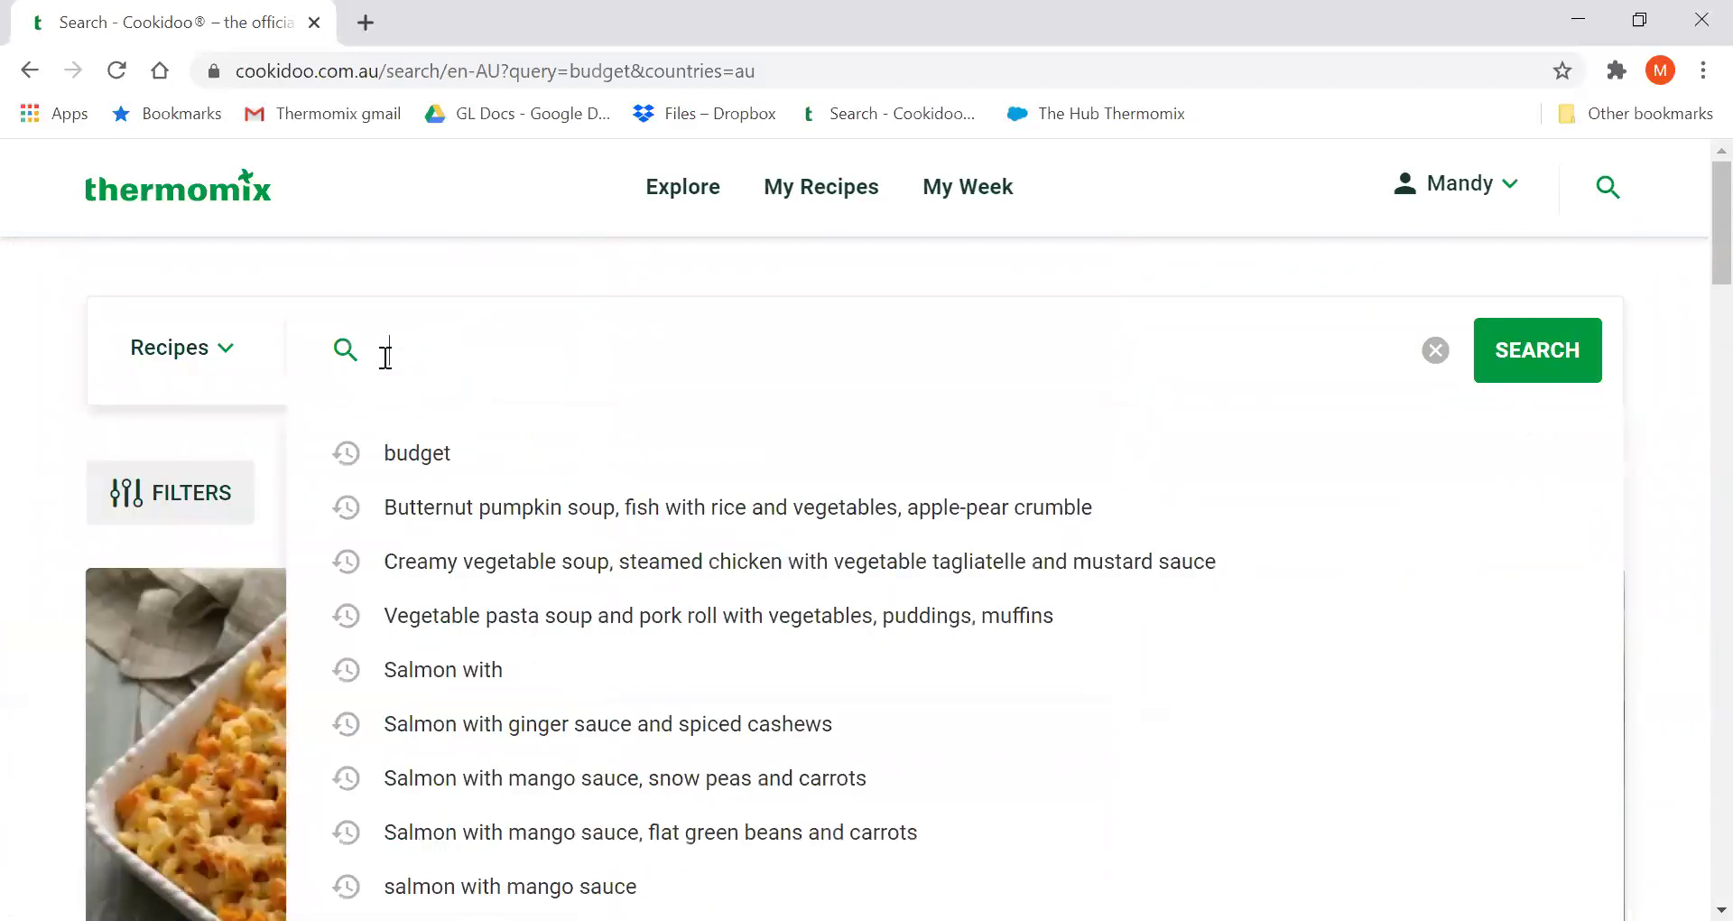
{"action": "type", "text": "dairy free"}
{"action": "key", "text": "Return"}
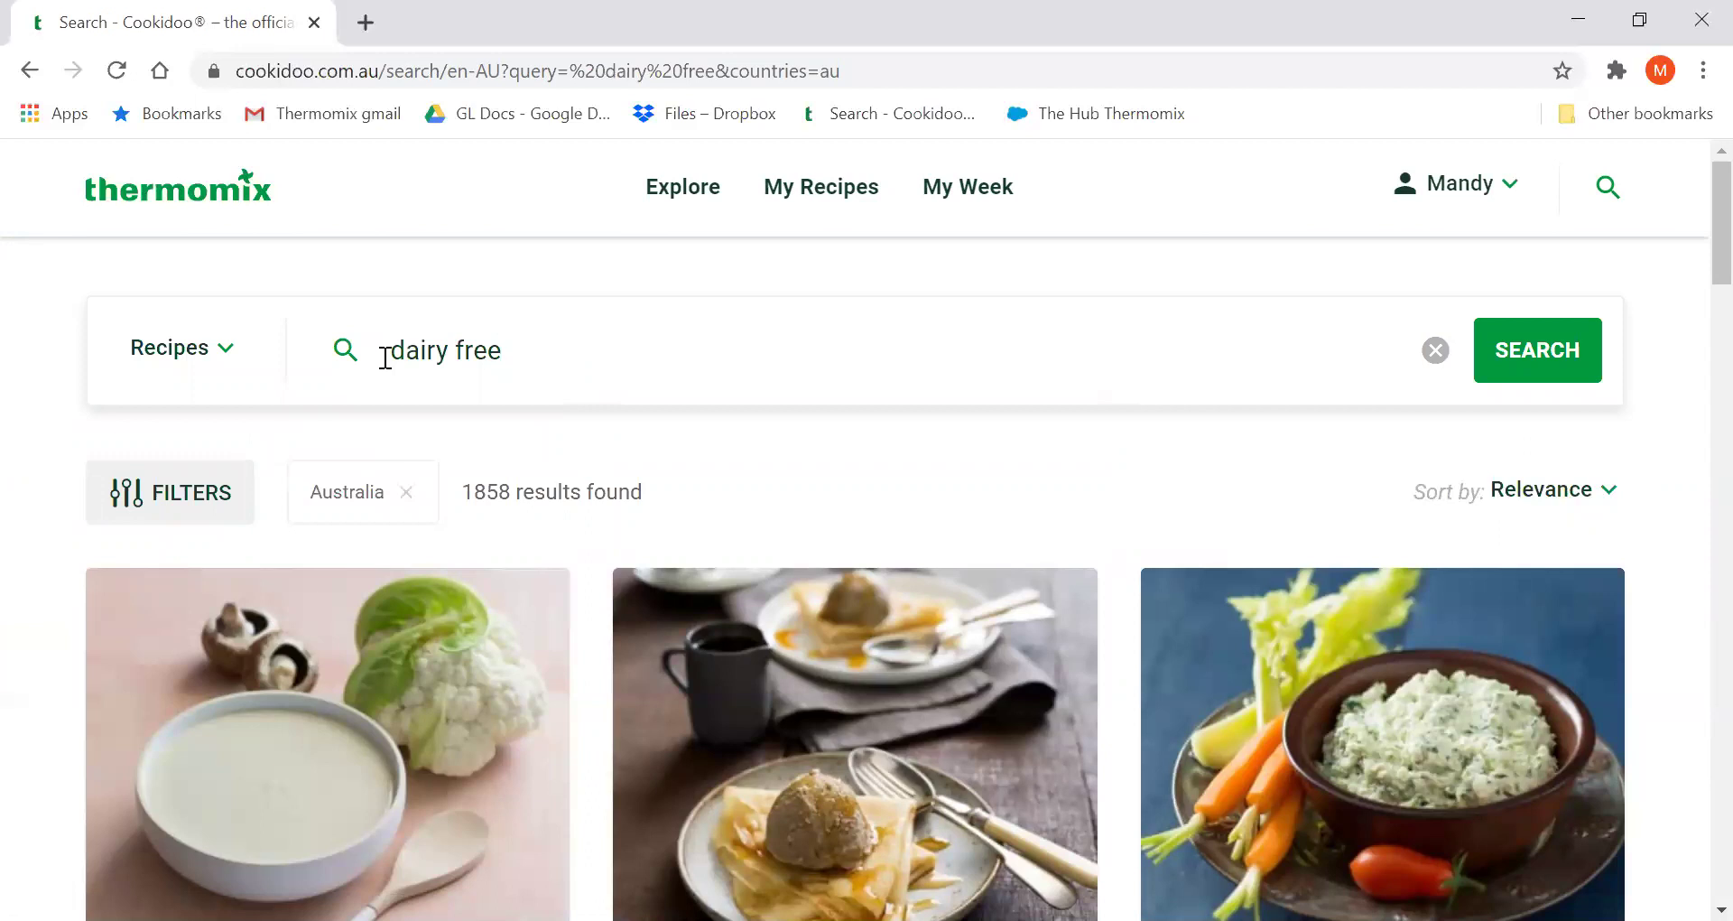
{"action": "scroll", "coordinate": [752, 600], "scroll_direction": "down", "scroll_amount": 3}
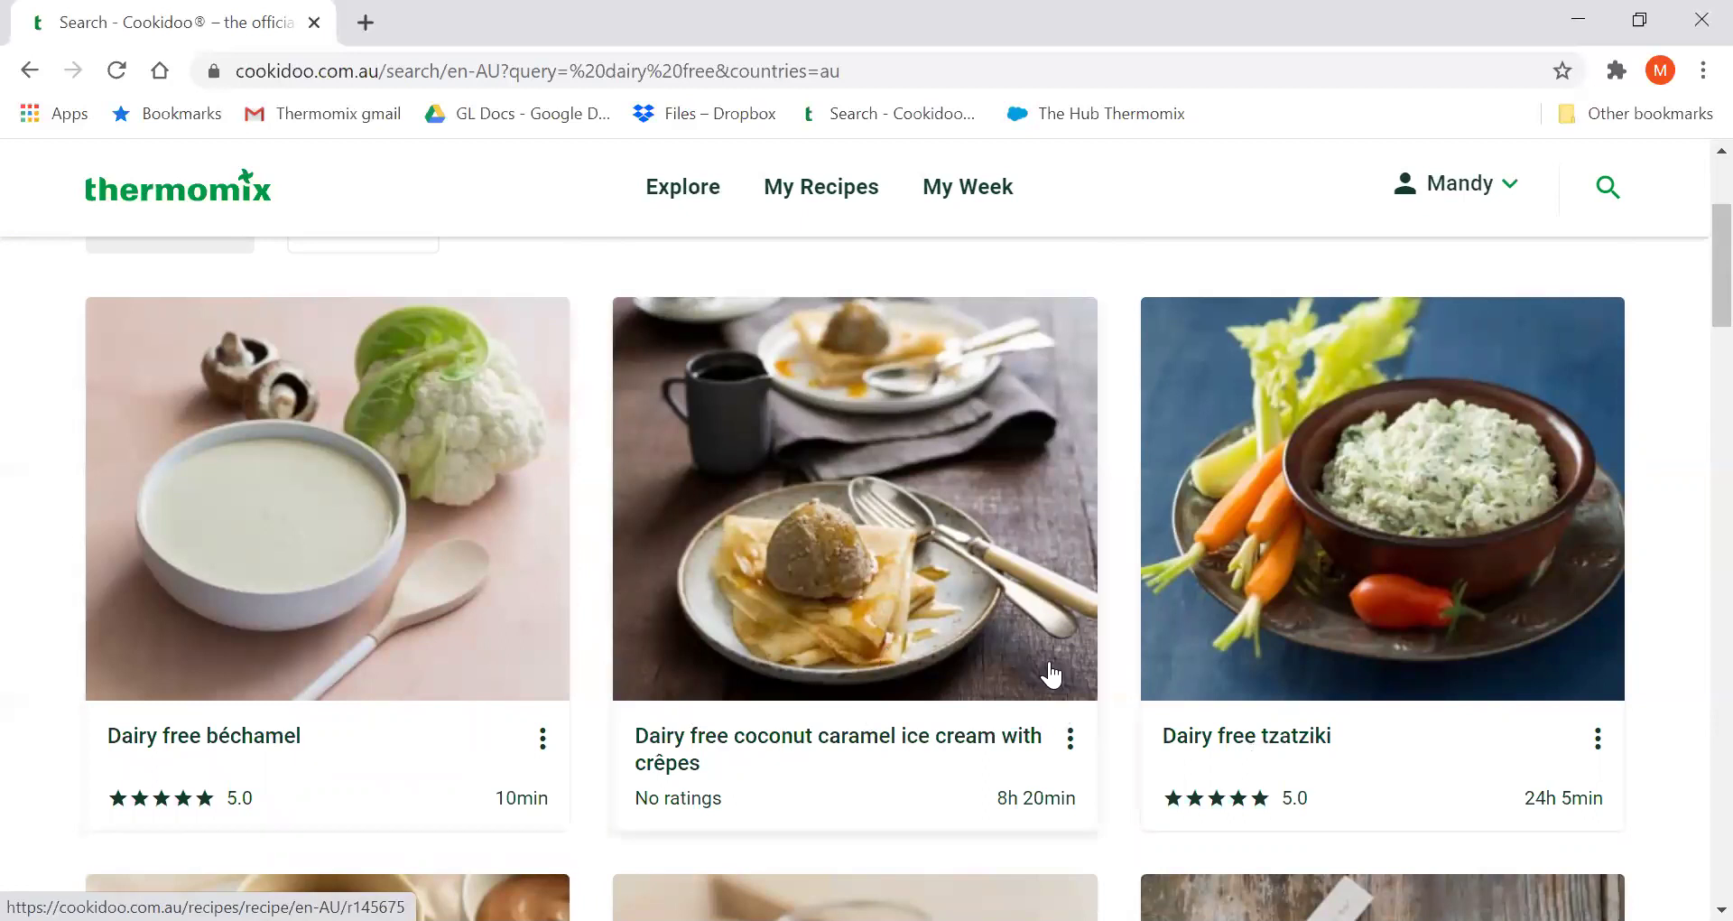
{"action": "scroll", "coordinate": [897, 658], "scroll_direction": "down", "scroll_amount": 8}
{"action": "scroll", "coordinate": [899, 663], "scroll_direction": "up", "scroll_amount": 10}
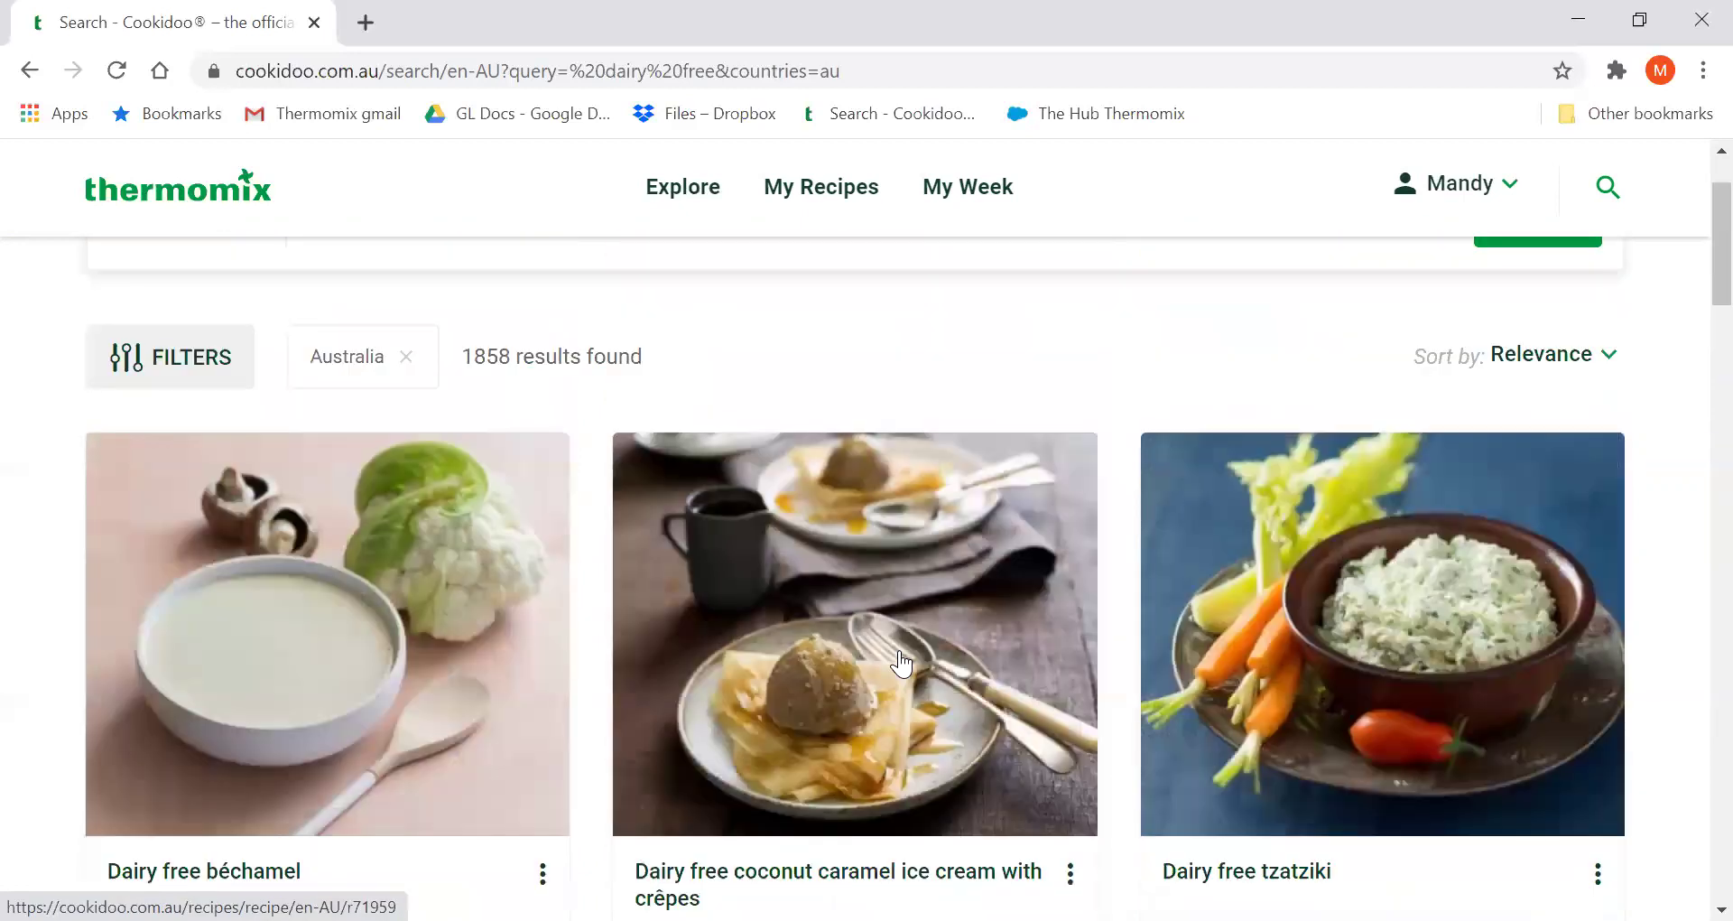
{"action": "scroll", "coordinate": [900, 663], "scroll_direction": "up", "scroll_amount": 2}
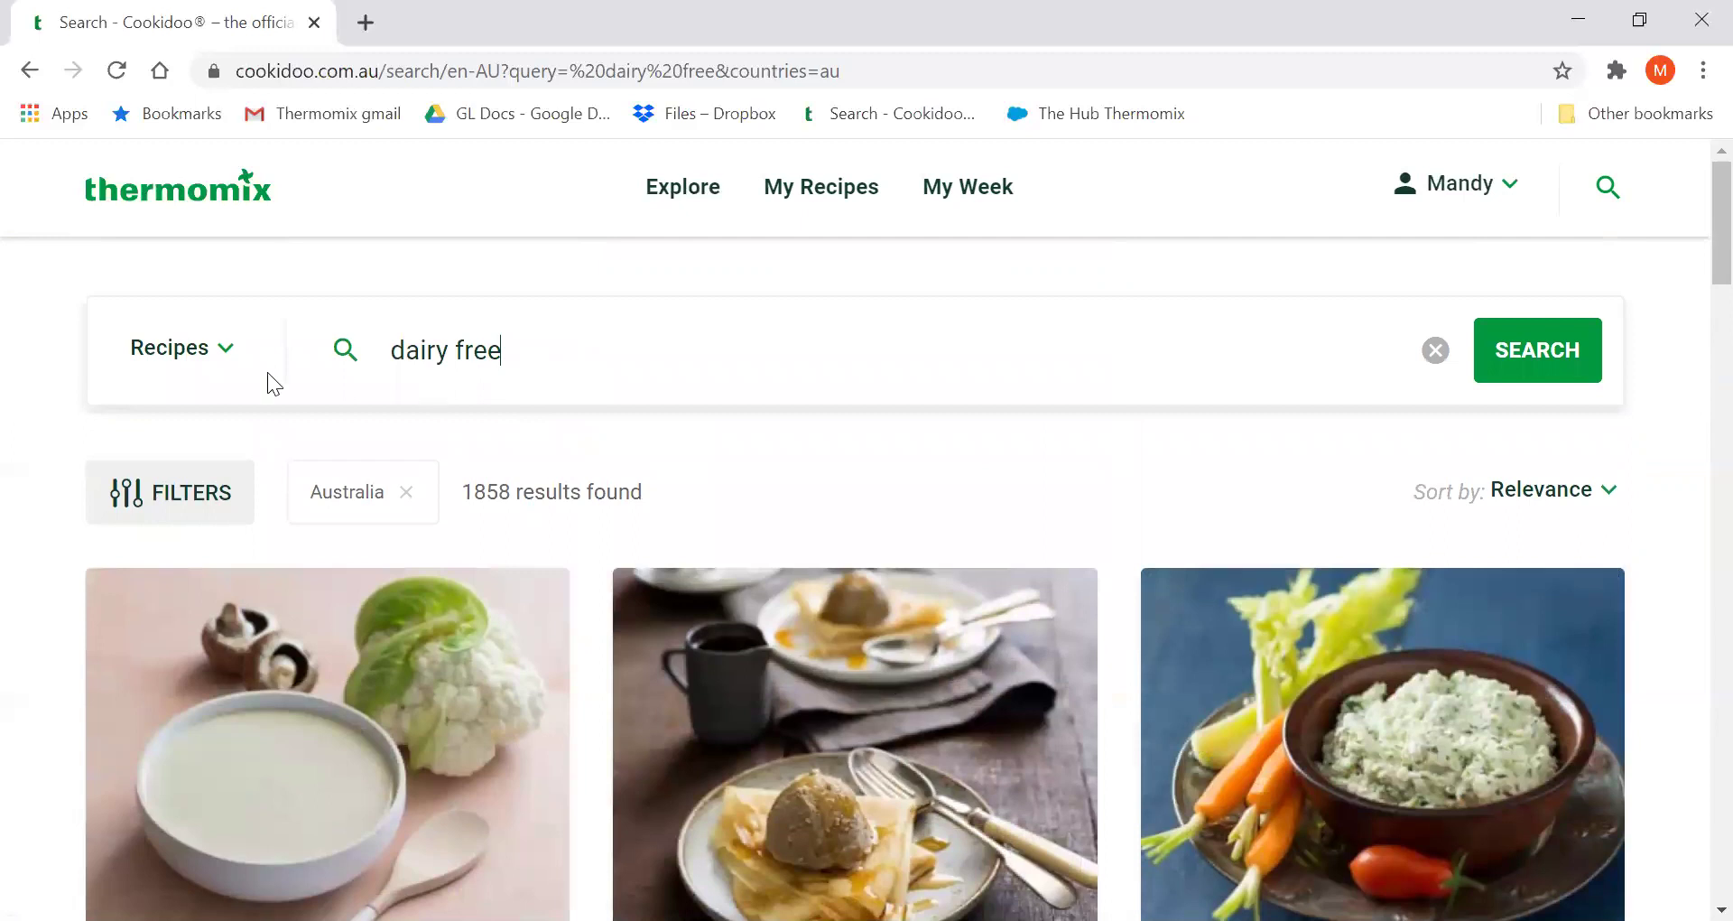
Clear the search, return to the Explore page and open the full list of the latest recipes.
{"action": "left_click", "coordinate": [1087, 348]}
{"action": "left_click", "coordinate": [1433, 355]}
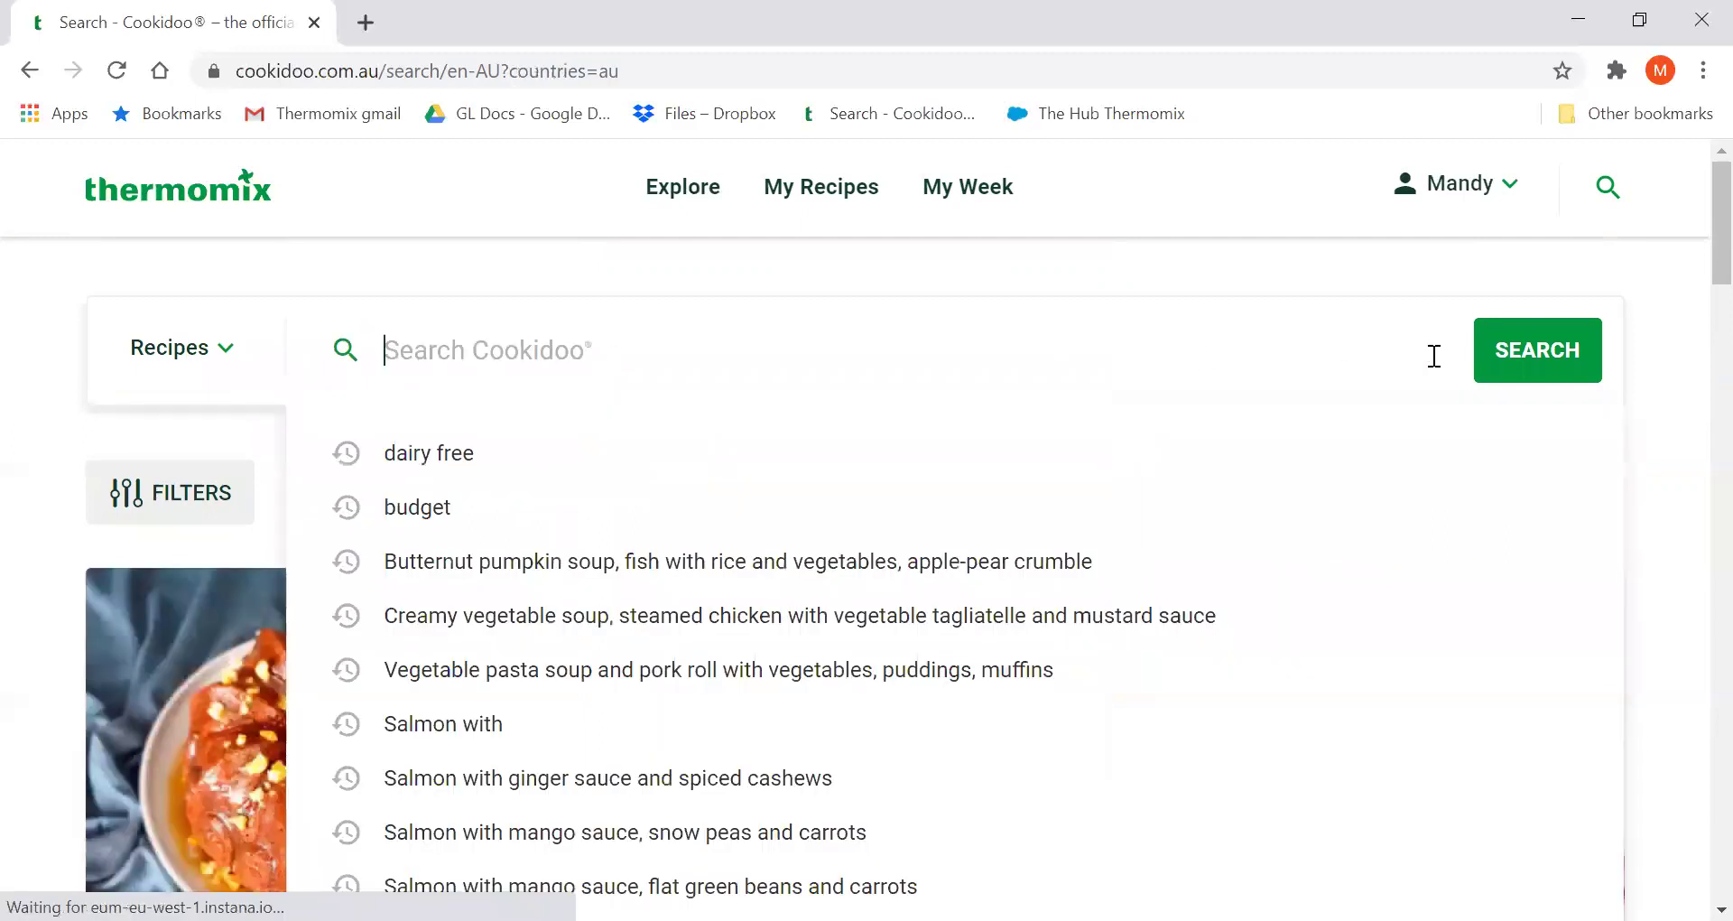
{"action": "left_click", "coordinate": [687, 187]}
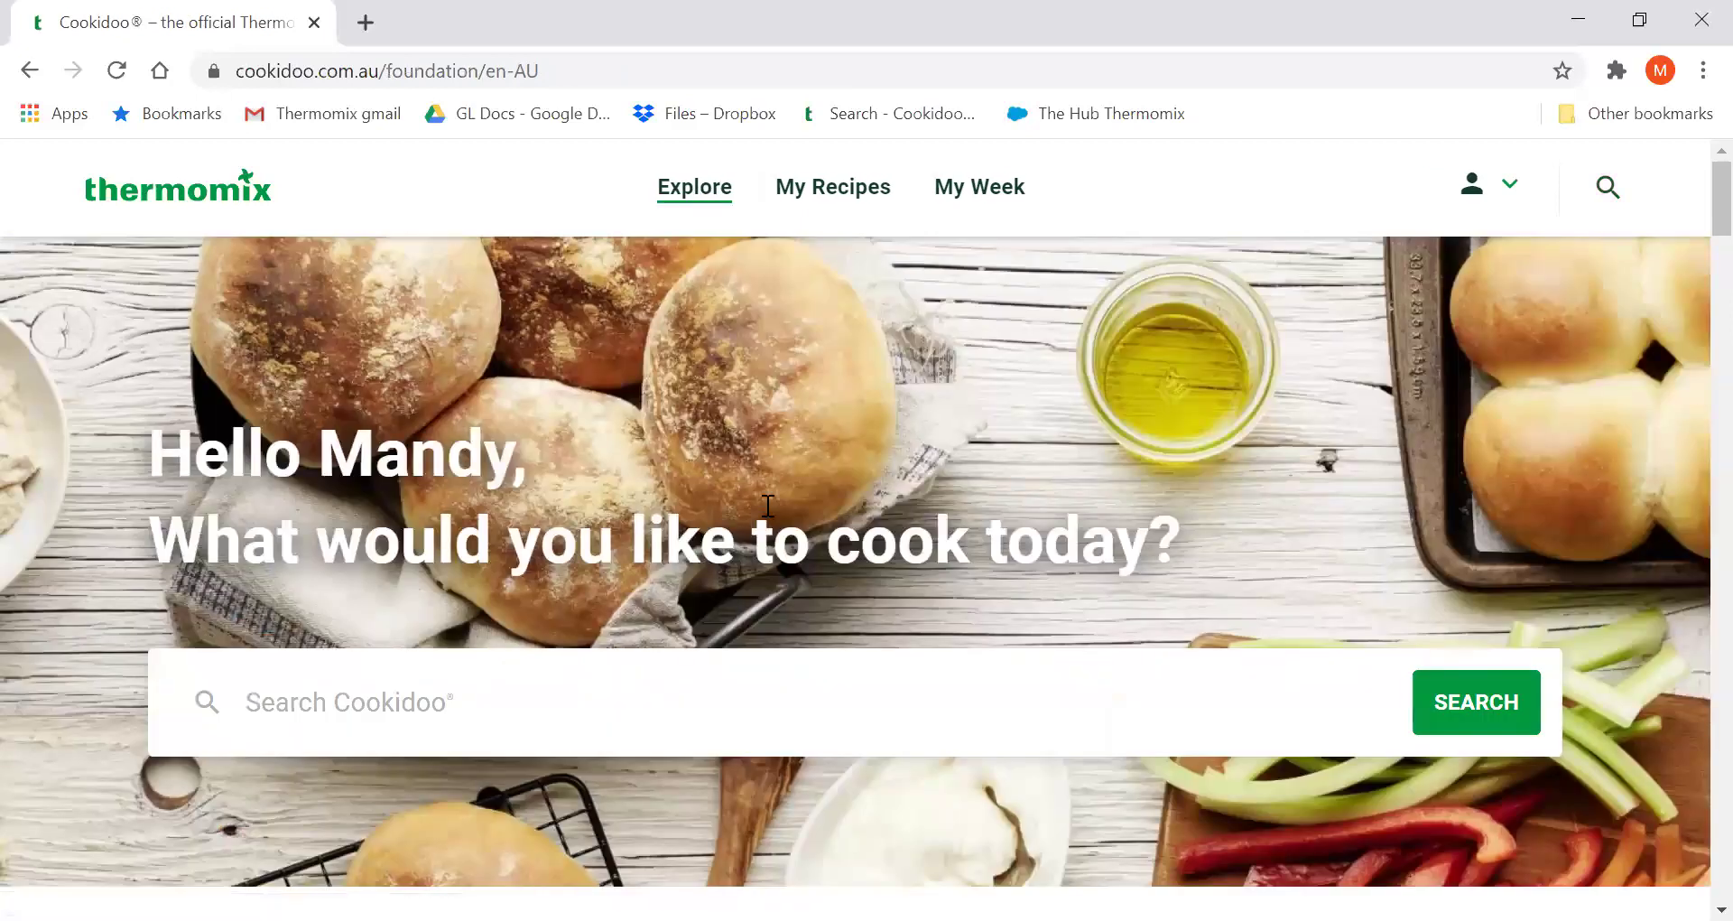
{"action": "scroll", "coordinate": [689, 456], "scroll_direction": "down", "scroll_amount": 2}
{"action": "scroll", "coordinate": [666, 435], "scroll_direction": "down", "scroll_amount": 3}
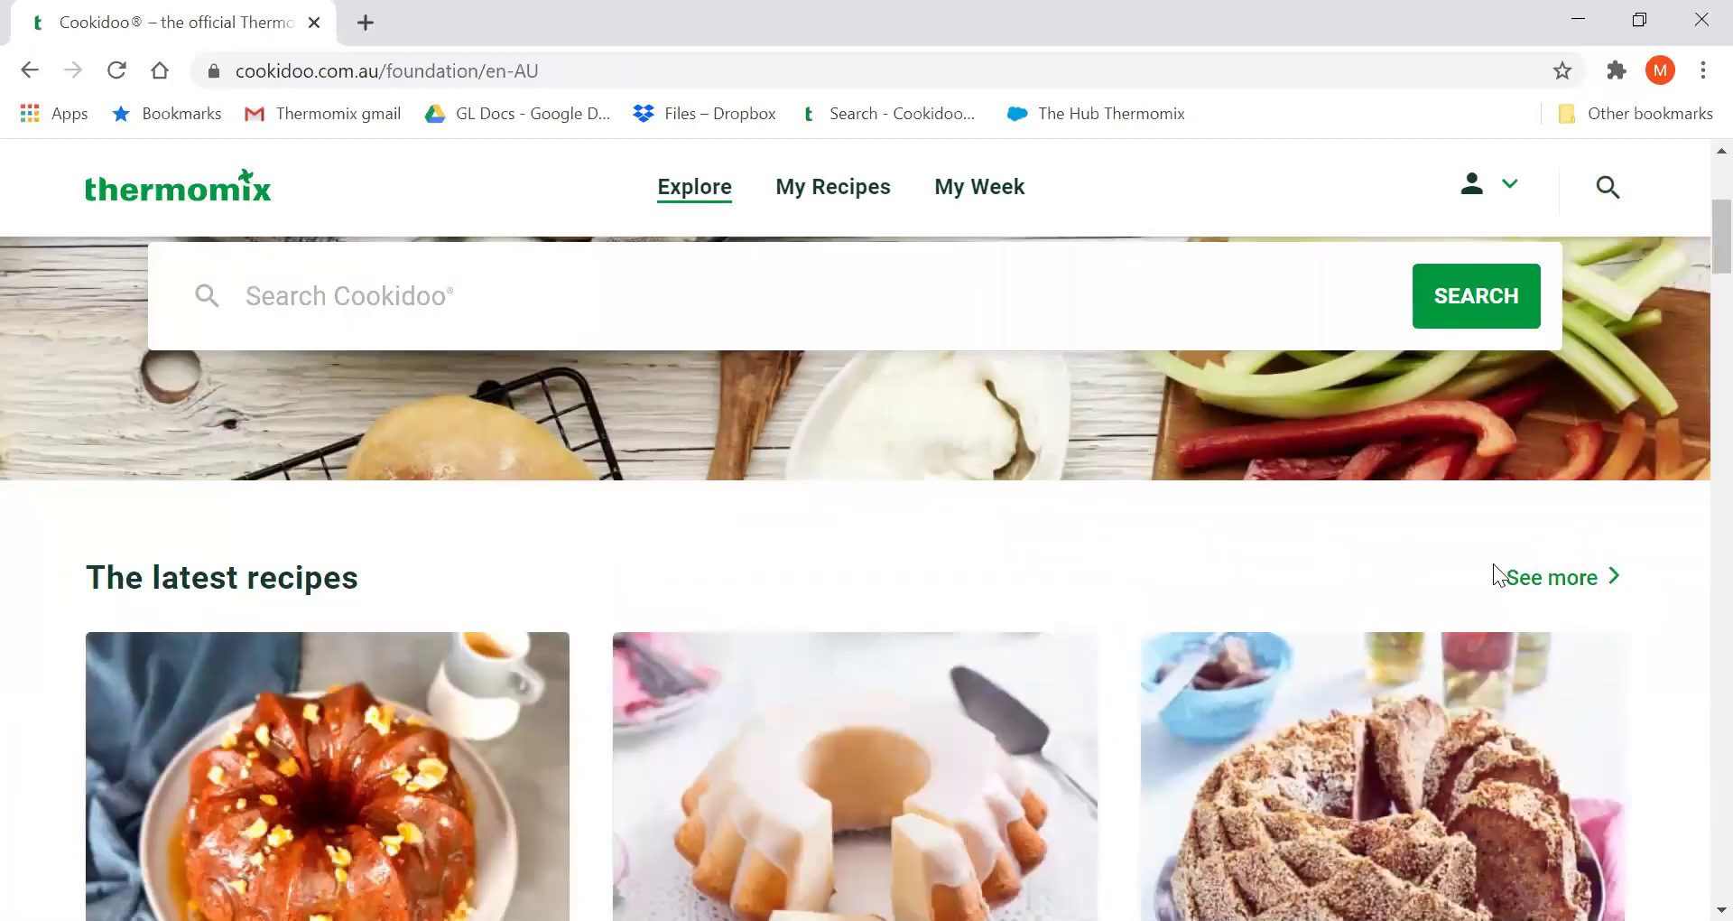
{"action": "left_click", "coordinate": [1540, 591]}
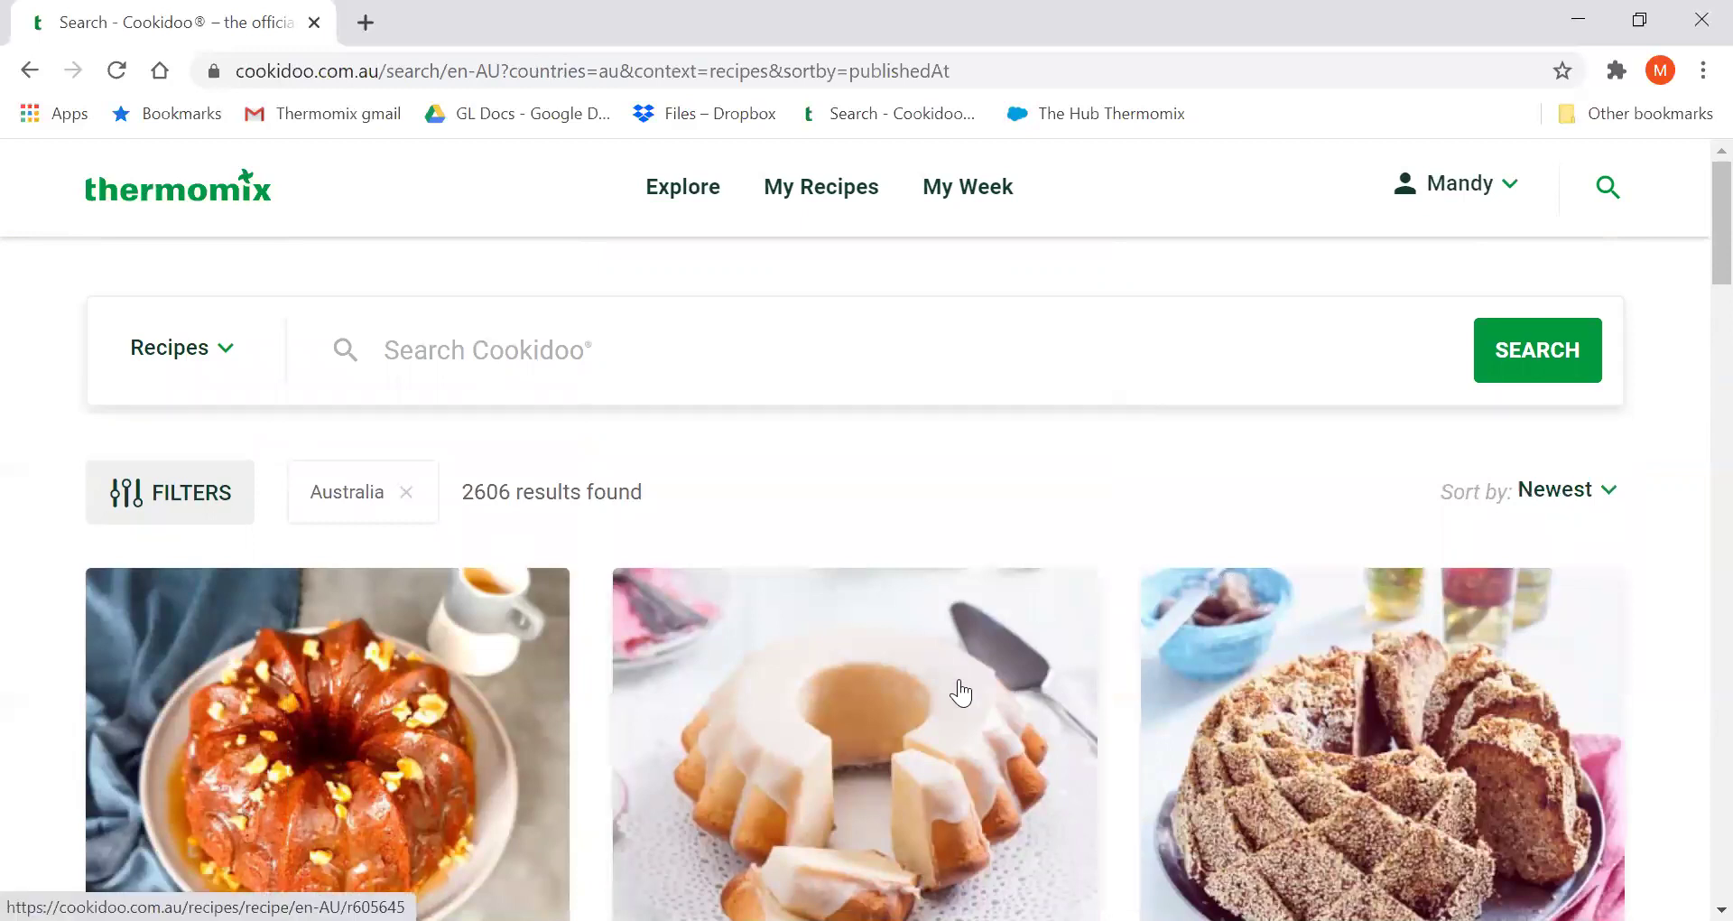
Browse the newest Australian recipes in the results list, then return to the search field.
{"action": "scroll", "coordinate": [960, 691], "scroll_direction": "down", "scroll_amount": 5}
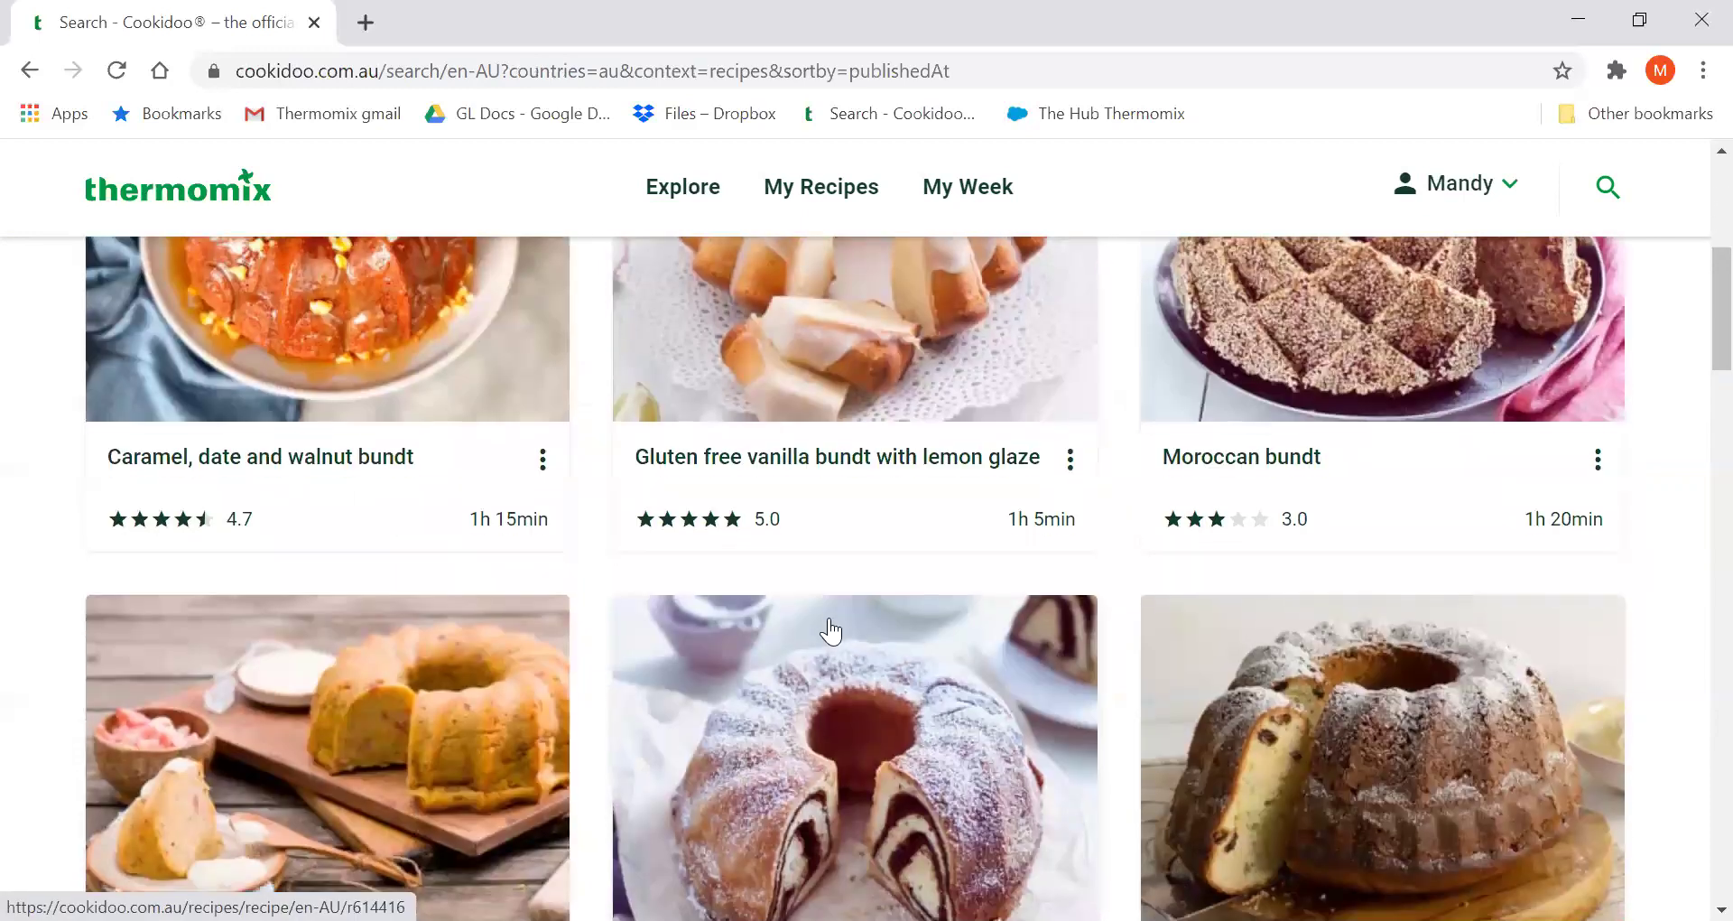
{"action": "scroll", "coordinate": [831, 632], "scroll_direction": "down", "scroll_amount": 8}
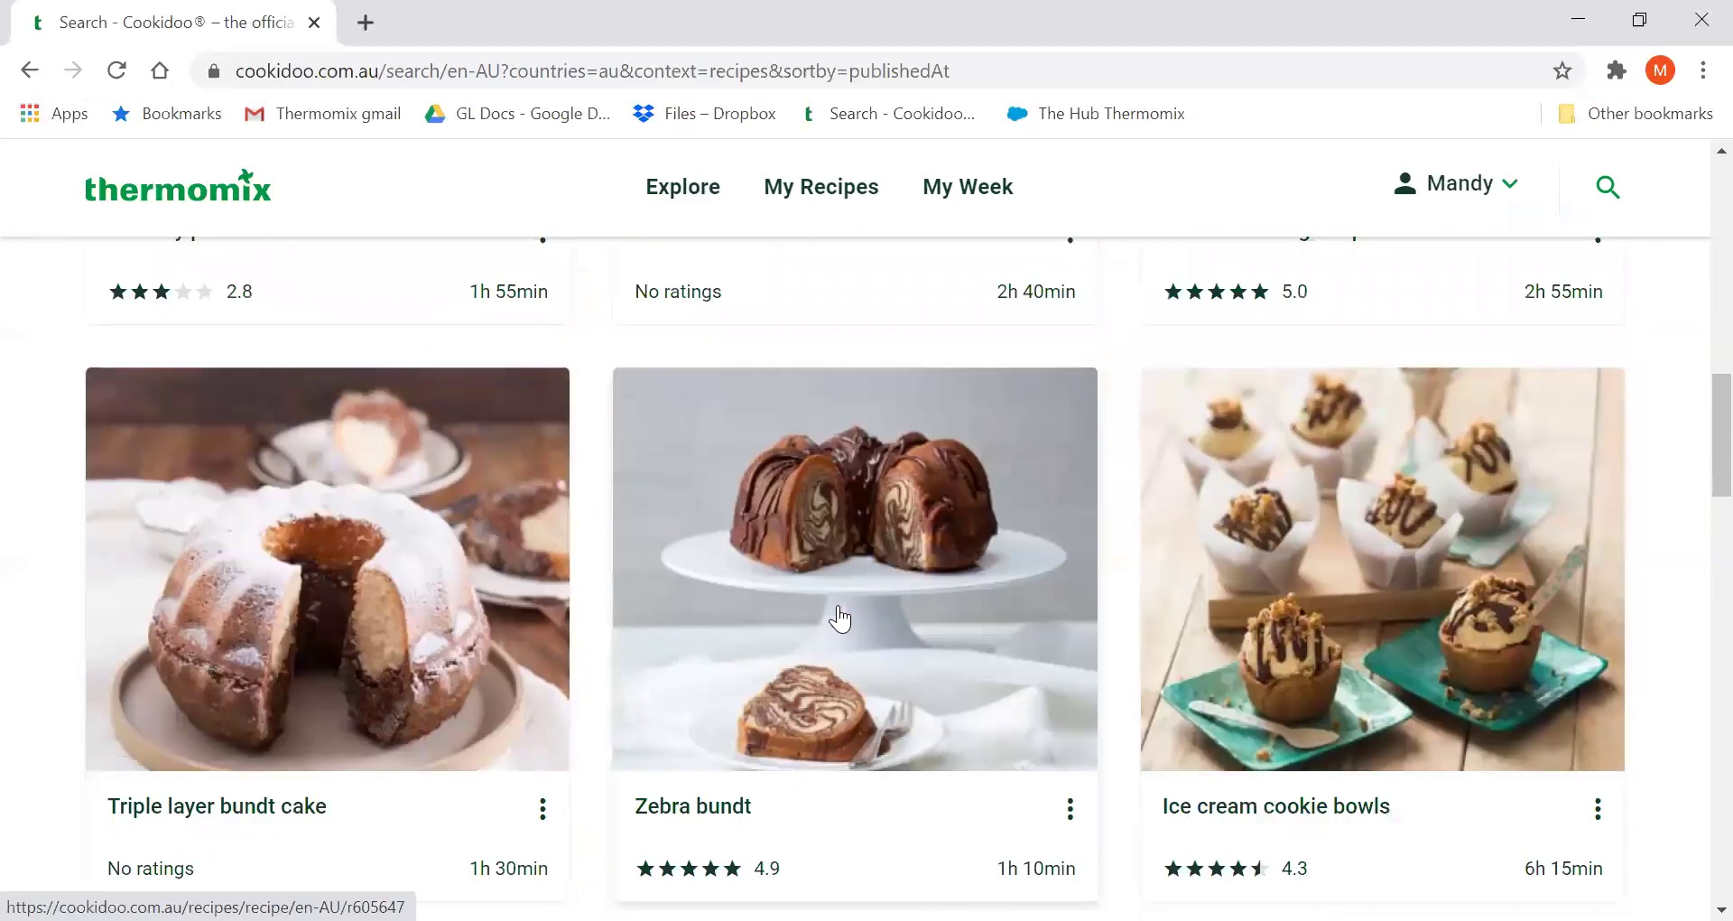
{"action": "scroll", "coordinate": [839, 618], "scroll_direction": "up", "scroll_amount": 15}
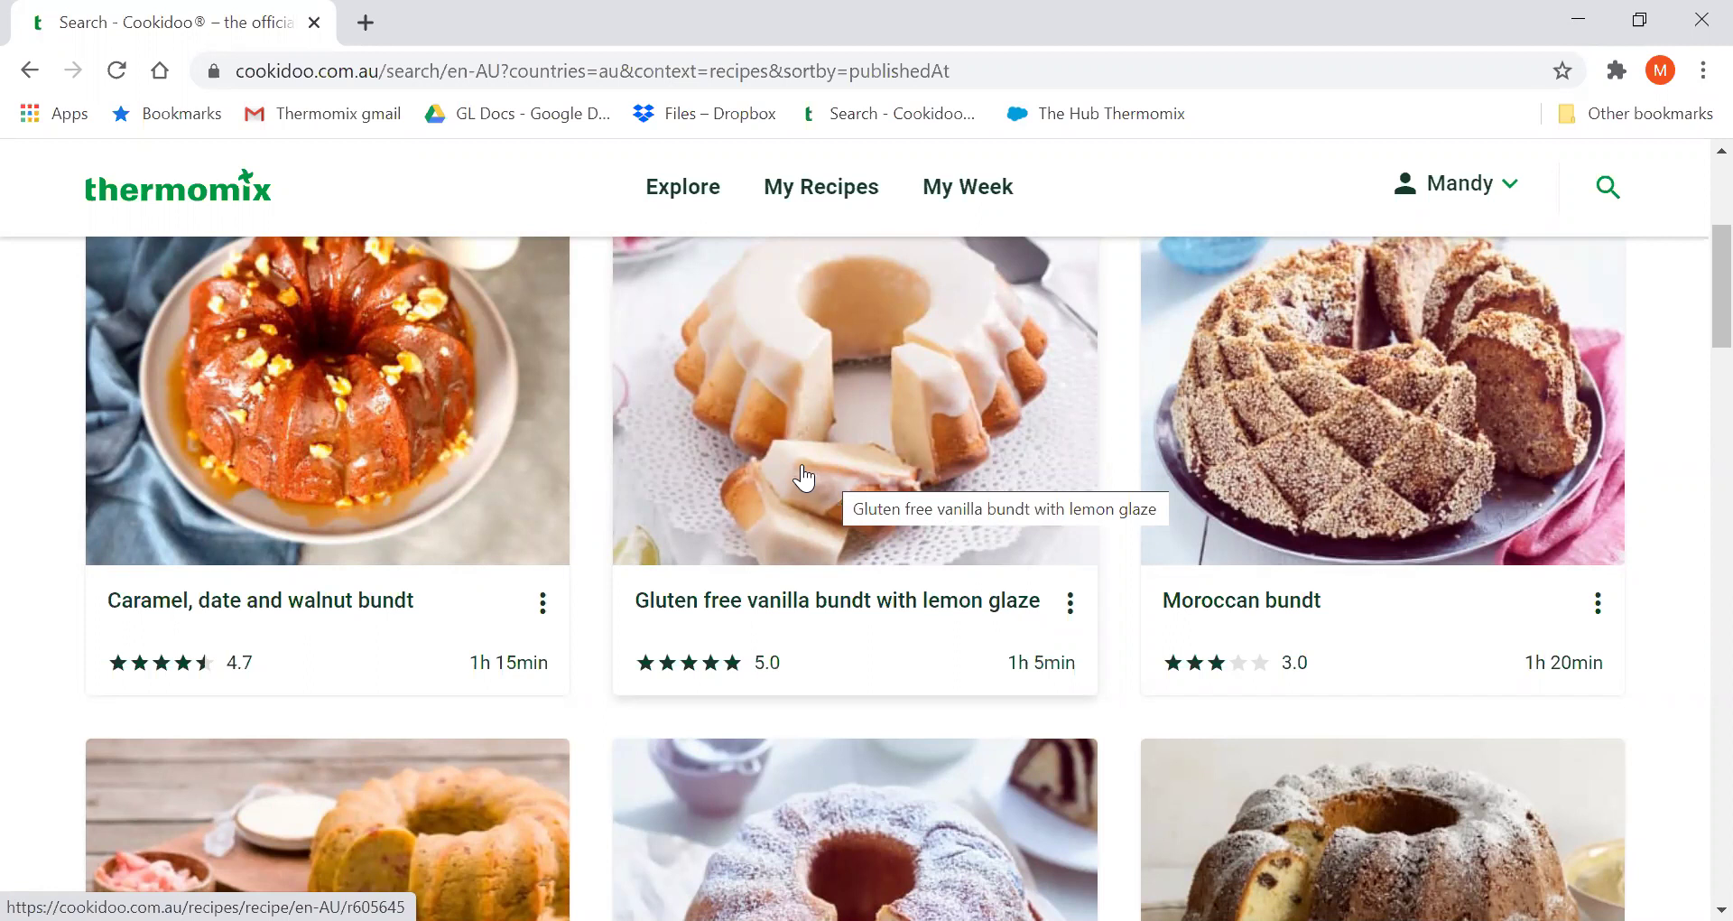
{"action": "scroll", "coordinate": [804, 477], "scroll_direction": "up", "scroll_amount": 5}
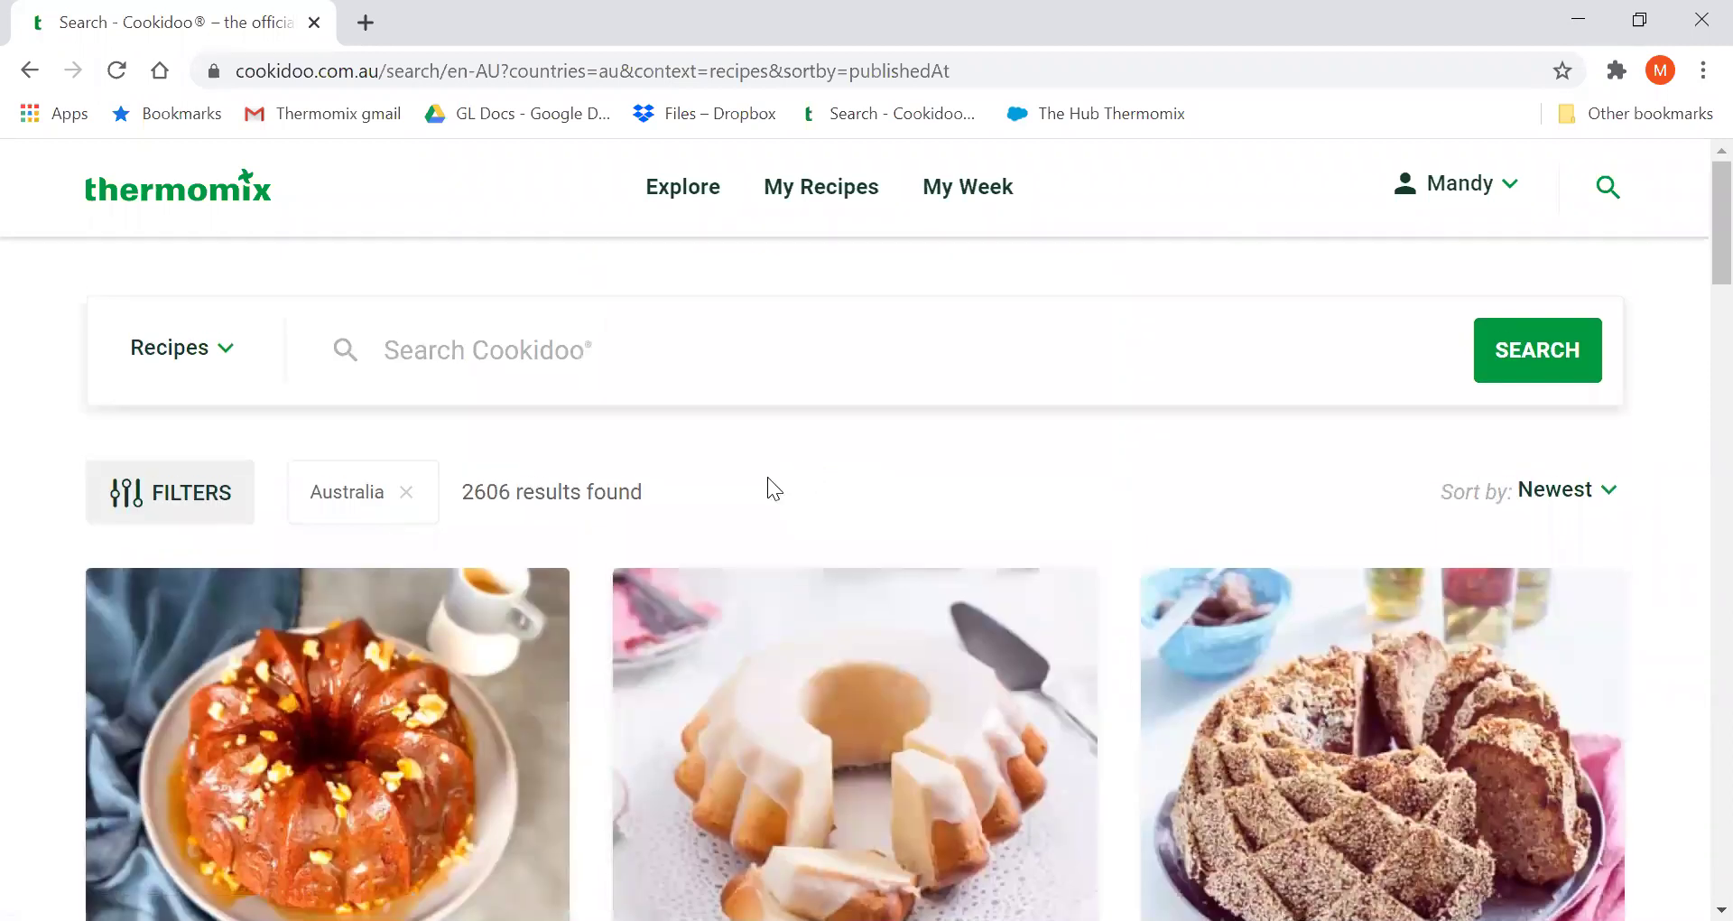
Switch the search category from recipes to Collections and browse the newest collections.
{"action": "left_click", "coordinate": [181, 368]}
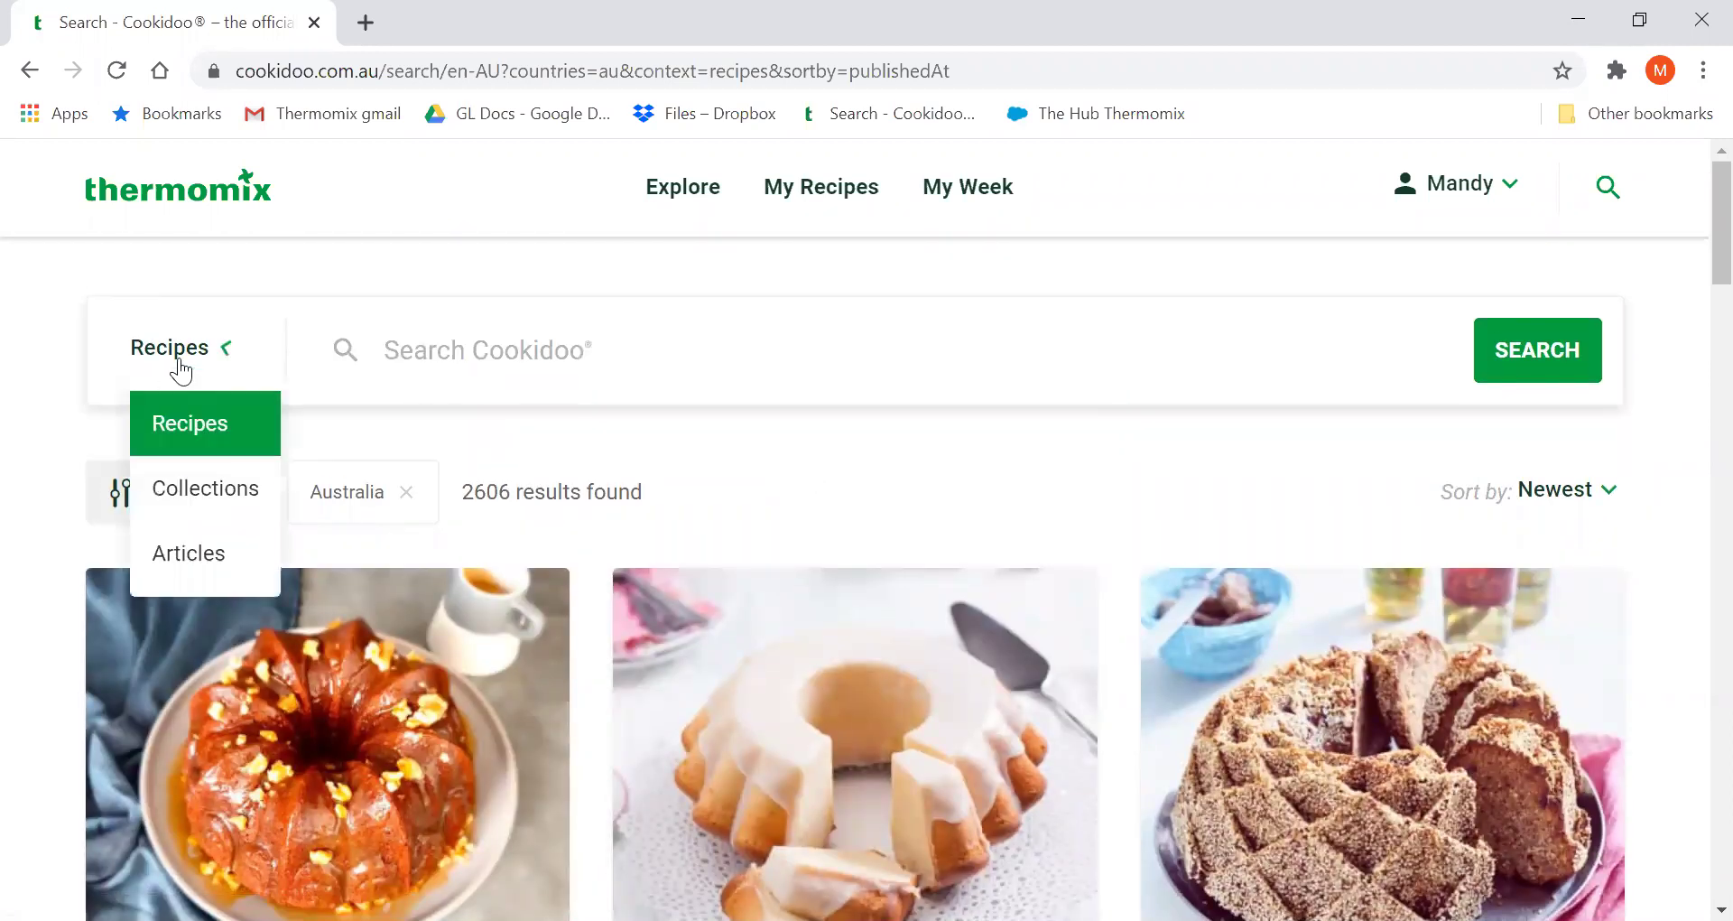
{"action": "left_click", "coordinate": [188, 492]}
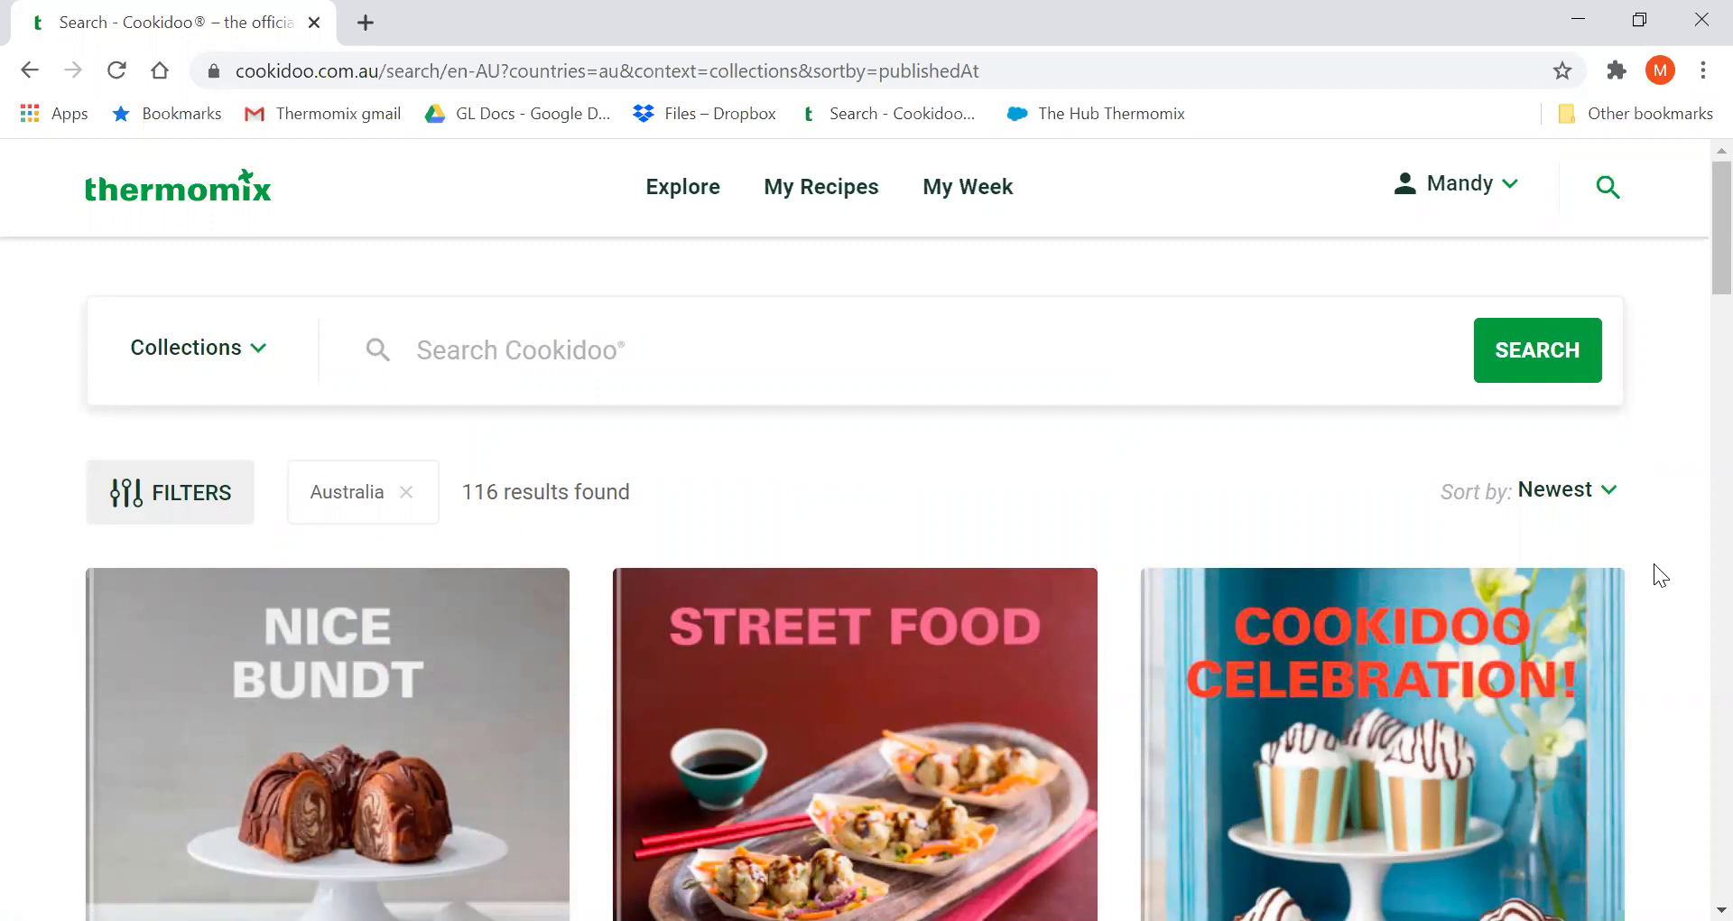
{"action": "scroll", "coordinate": [1654, 563], "scroll_direction": "down", "scroll_amount": 2}
{"action": "scroll", "coordinate": [503, 569], "scroll_direction": "down", "scroll_amount": 2}
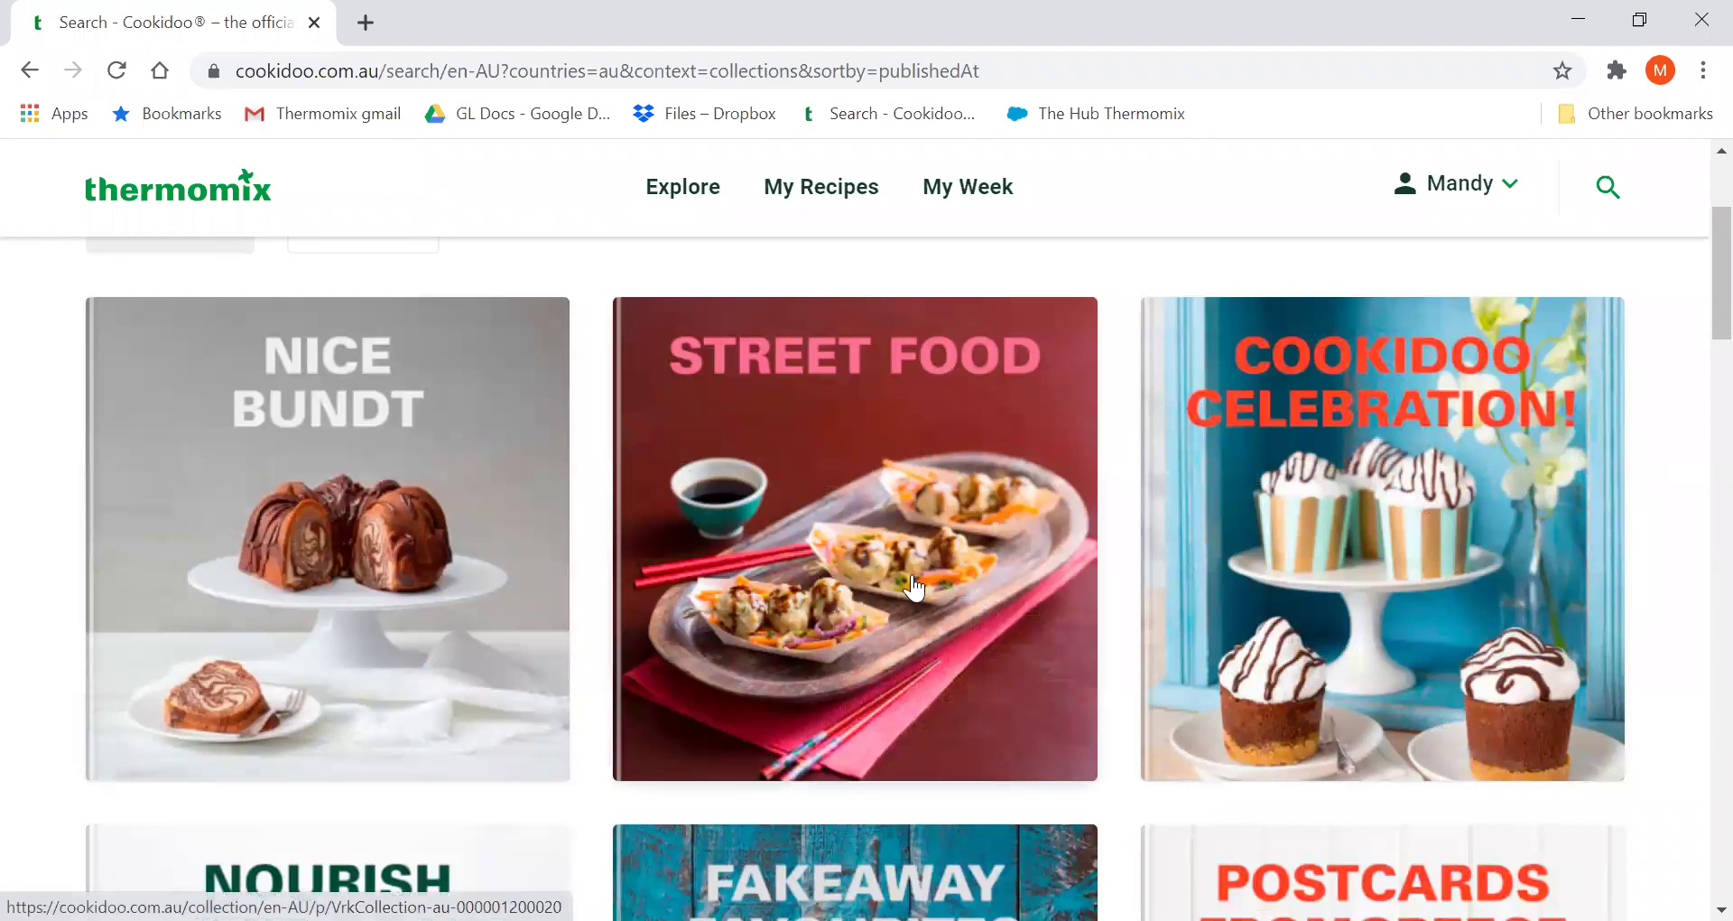
{"action": "scroll", "coordinate": [1675, 499], "scroll_direction": "down", "scroll_amount": 4}
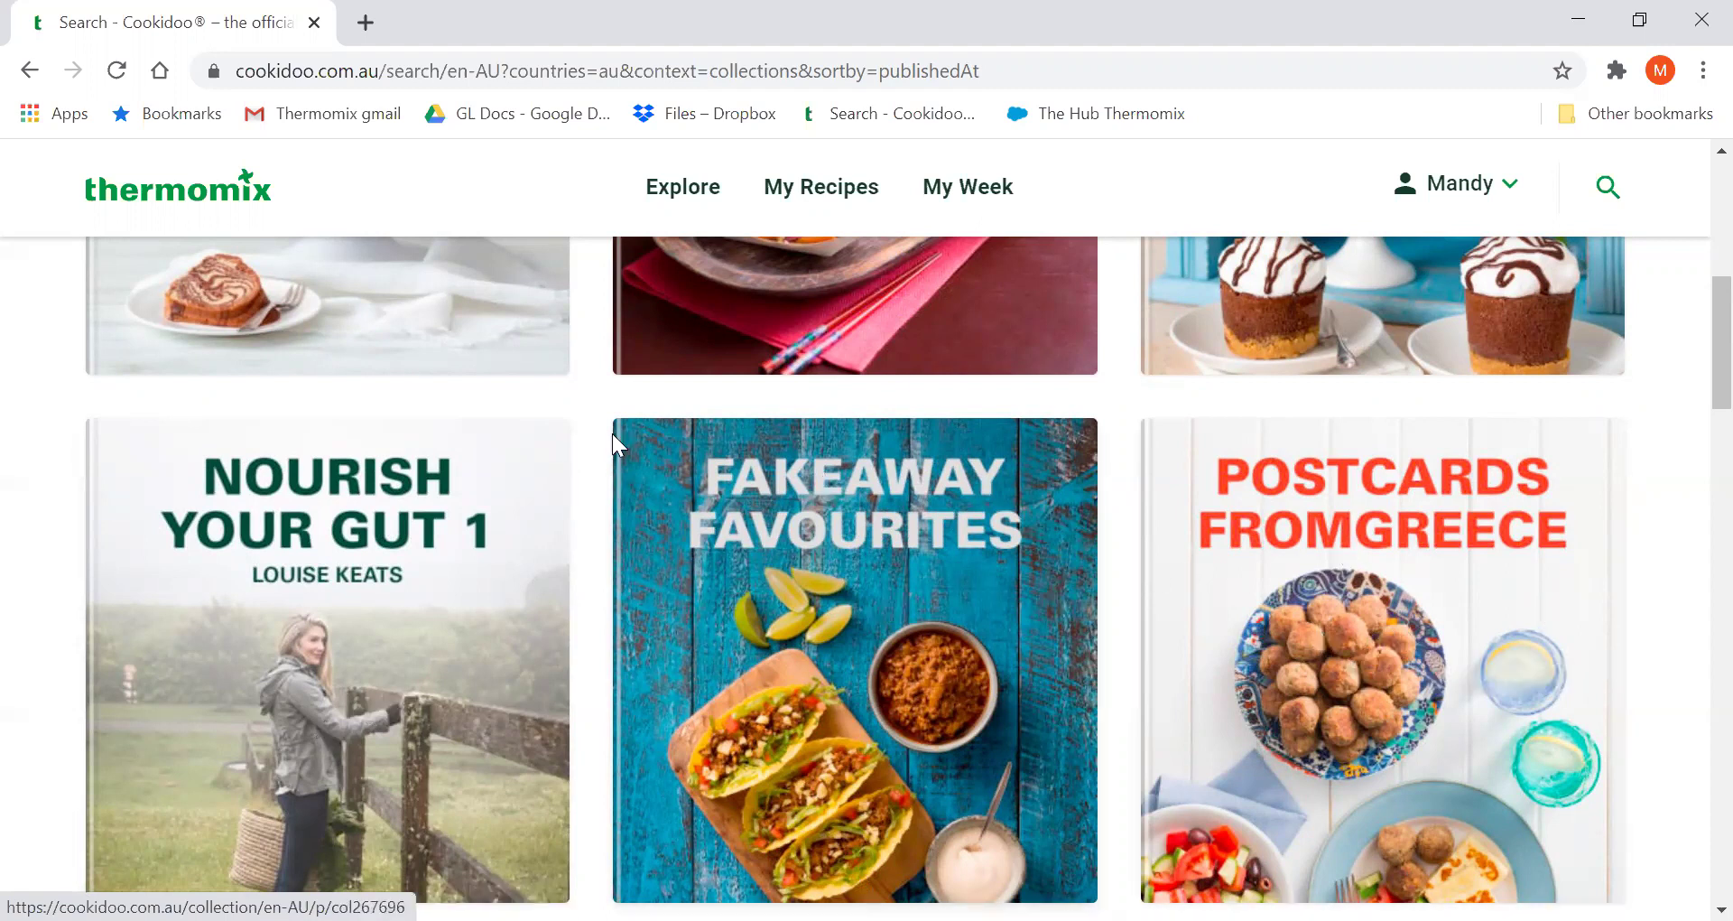
Open the Postcards from Greece collection and look through all of its recipes.
{"action": "left_click", "coordinate": [1342, 577]}
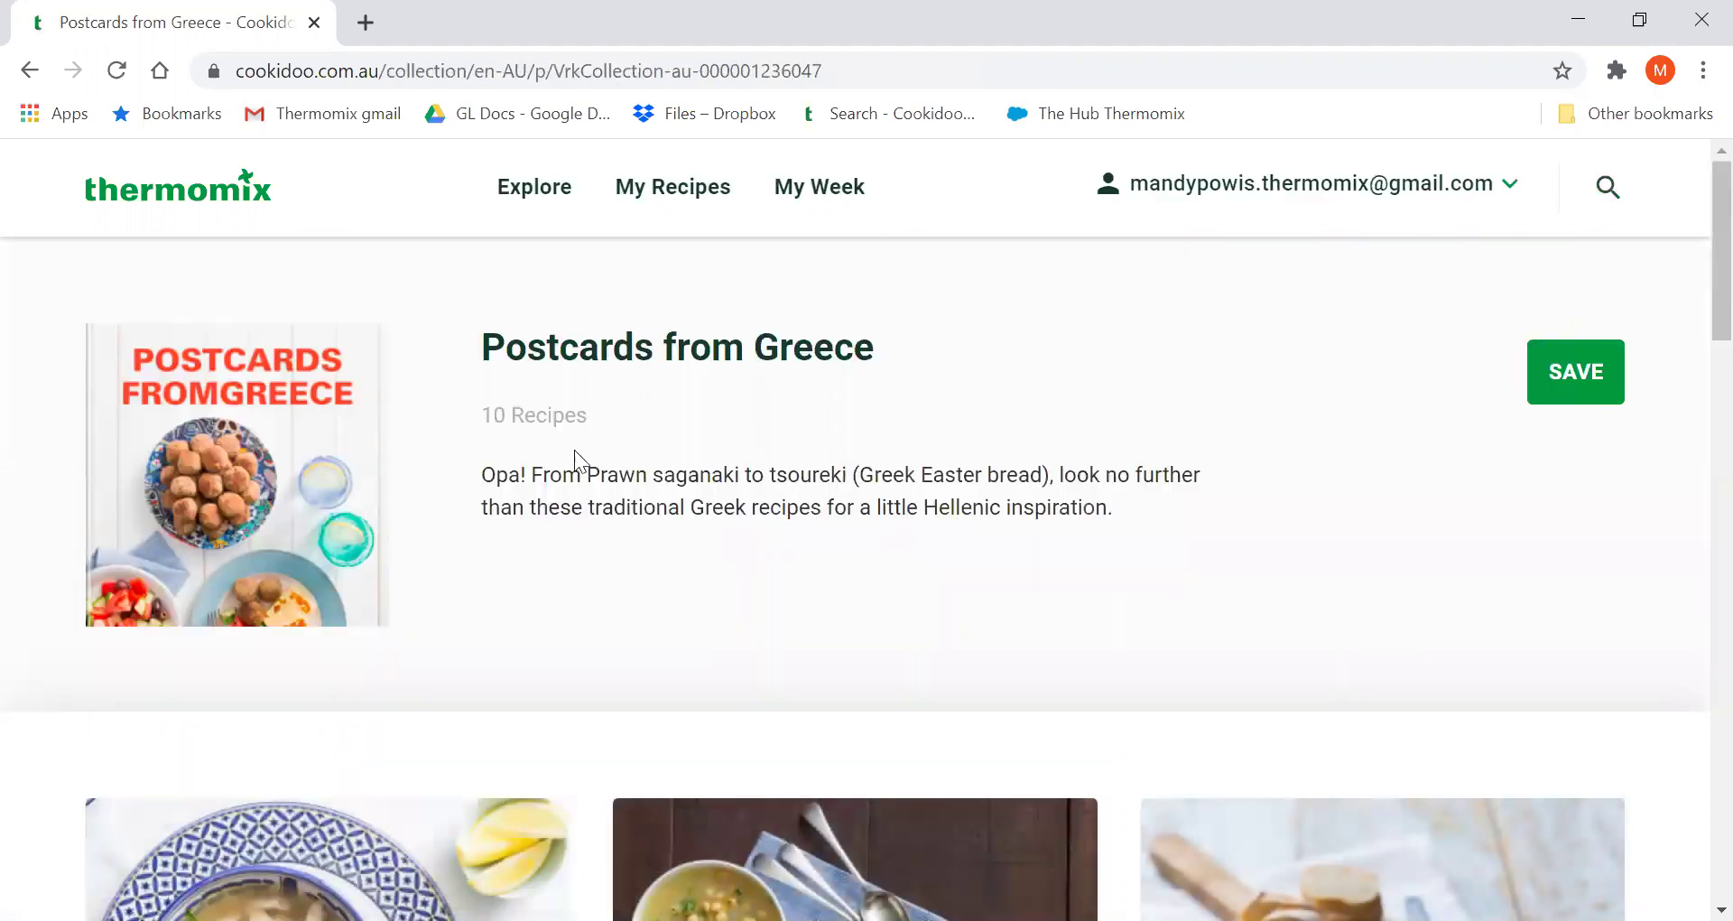
{"action": "scroll", "coordinate": [735, 533], "scroll_direction": "down", "scroll_amount": 3}
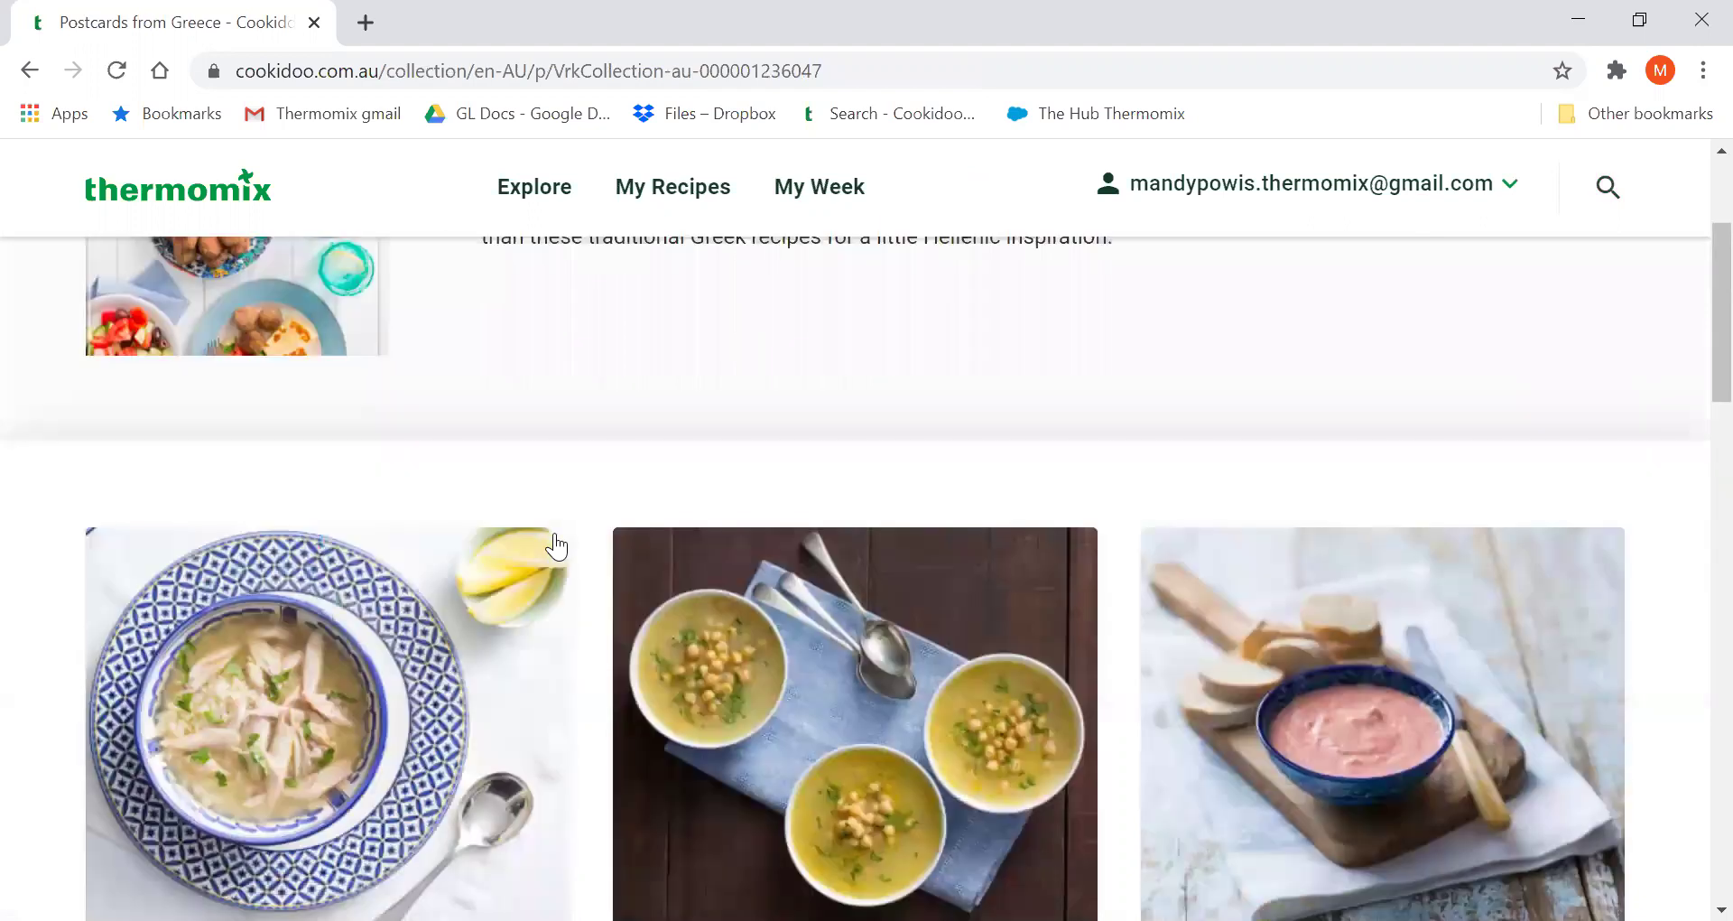
{"action": "scroll", "coordinate": [557, 546], "scroll_direction": "down", "scroll_amount": 5}
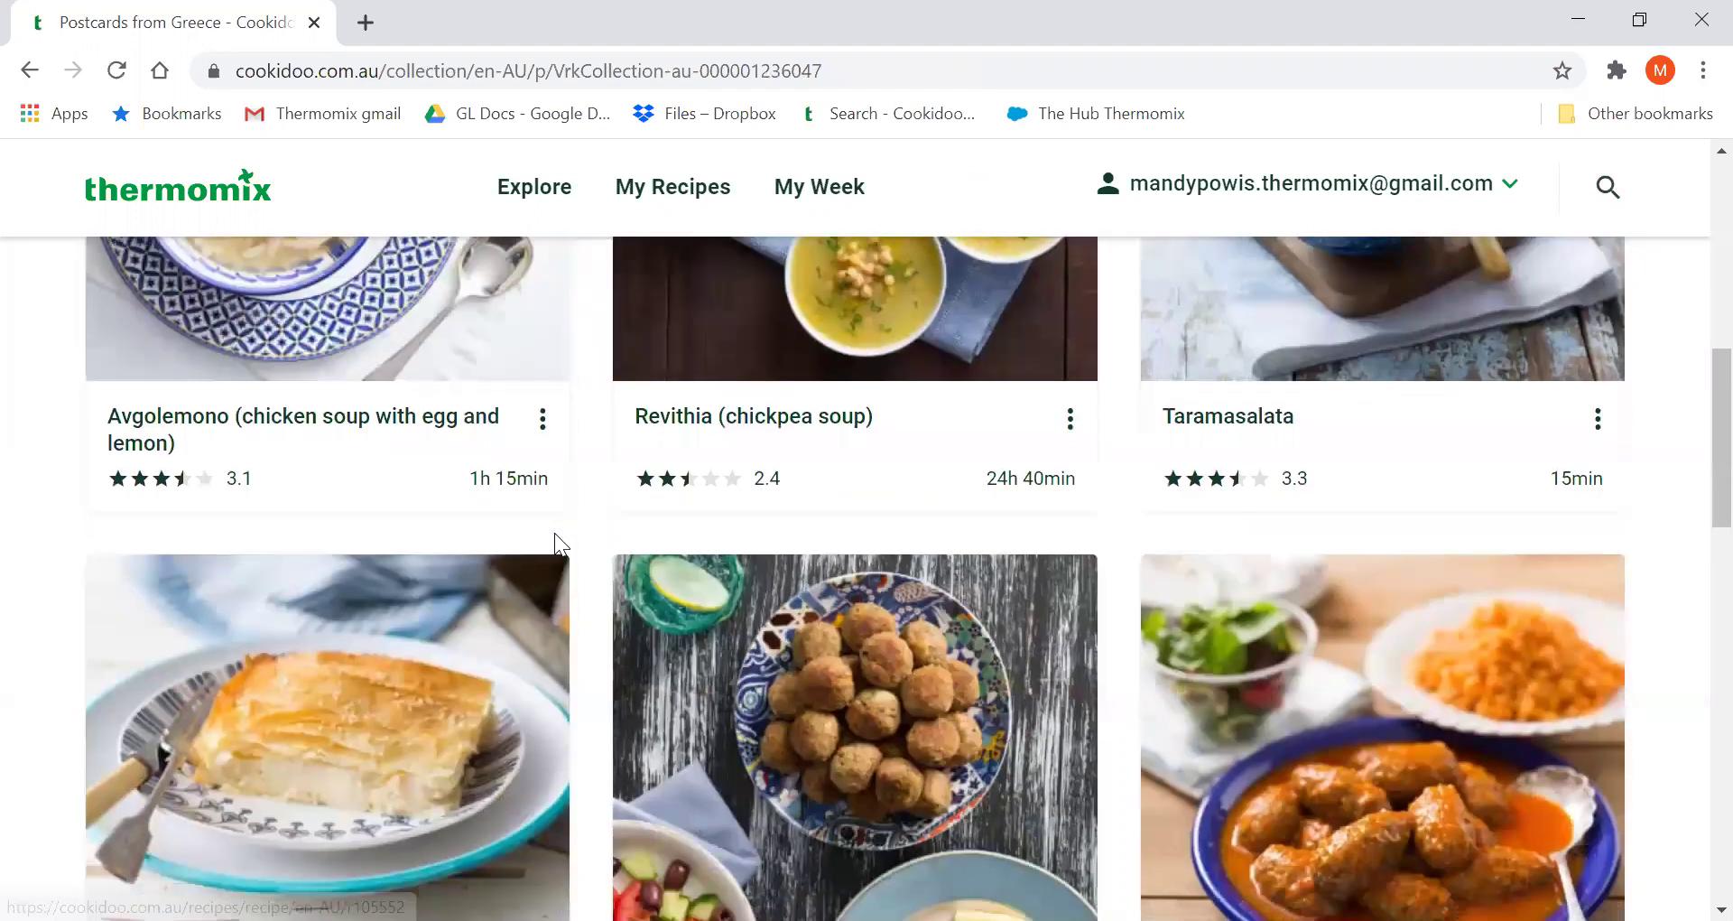
{"action": "scroll", "coordinate": [555, 547], "scroll_direction": "down", "scroll_amount": 5}
{"action": "scroll", "coordinate": [554, 546], "scroll_direction": "down", "scroll_amount": 4}
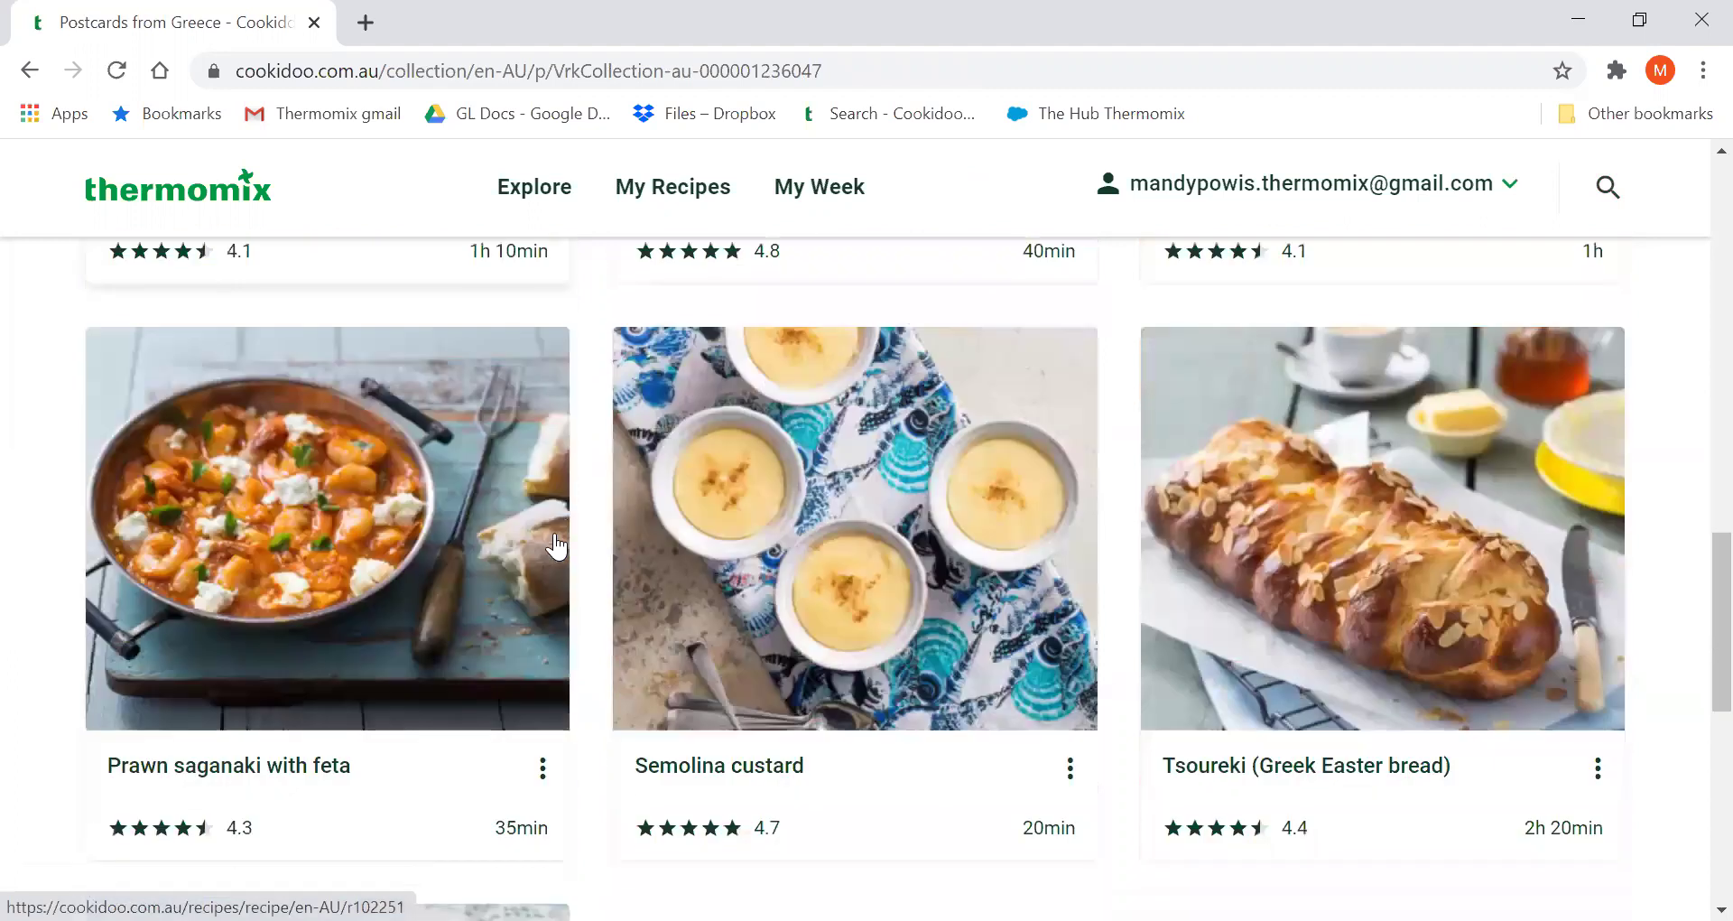
{"action": "scroll", "coordinate": [556, 545], "scroll_direction": "down", "scroll_amount": 5}
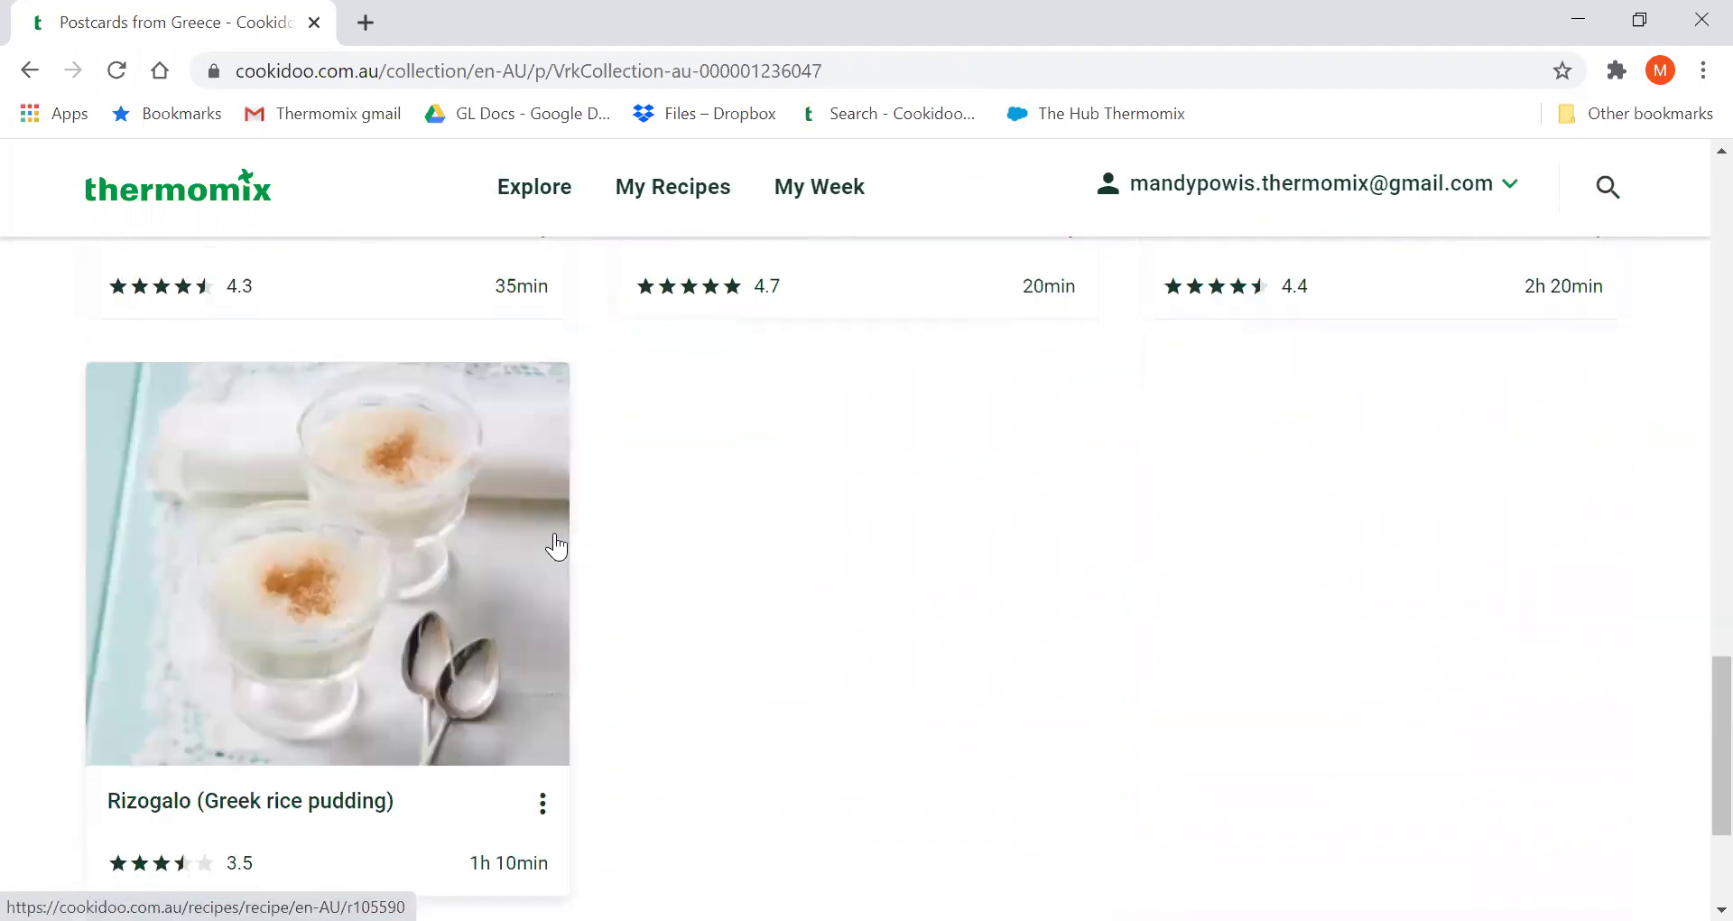
{"action": "scroll", "coordinate": [556, 545], "scroll_direction": "up", "scroll_amount": 3}
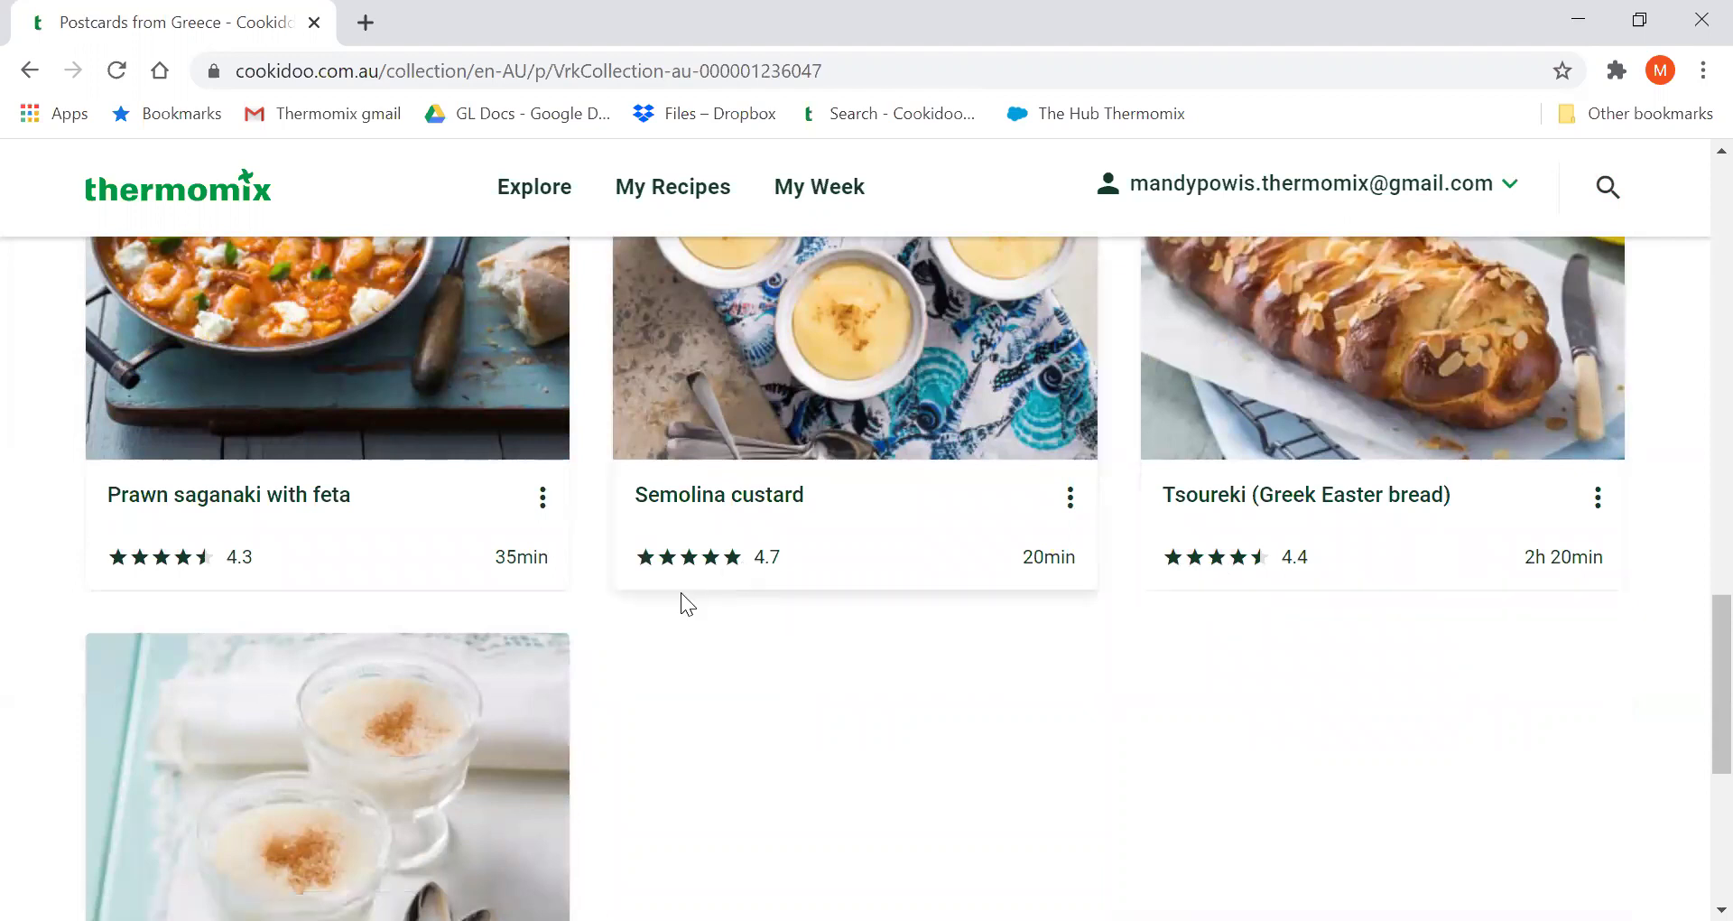
{"action": "scroll", "coordinate": [710, 600], "scroll_direction": "up", "scroll_amount": 9}
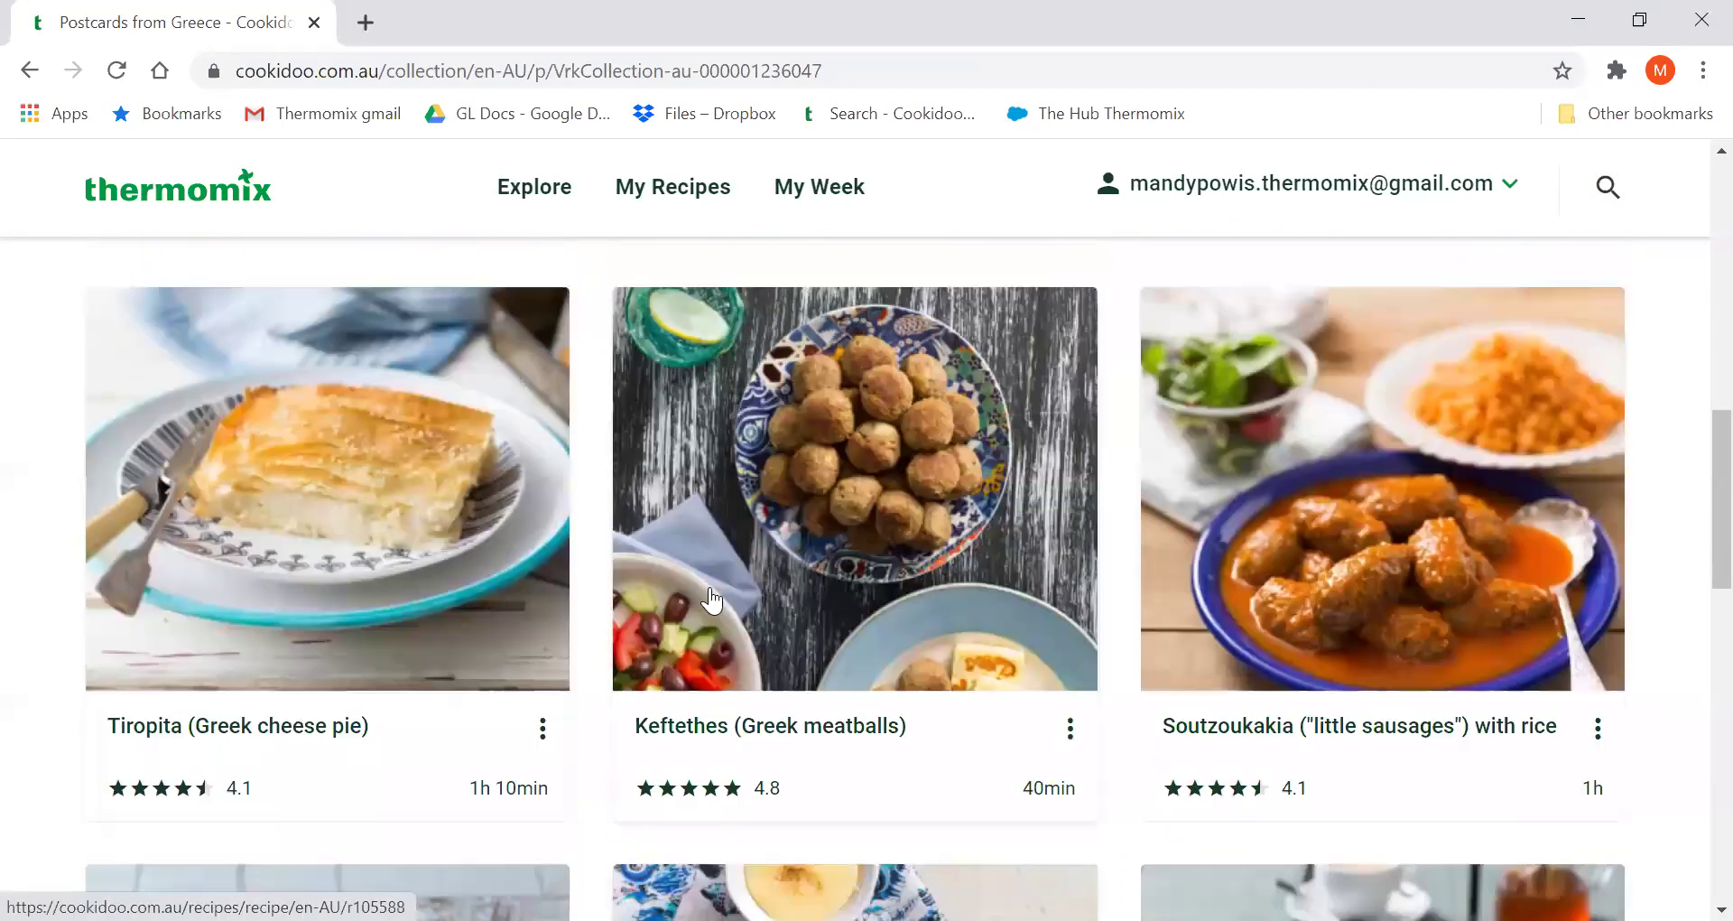
{"action": "scroll", "coordinate": [711, 598], "scroll_direction": "up", "scroll_amount": 7}
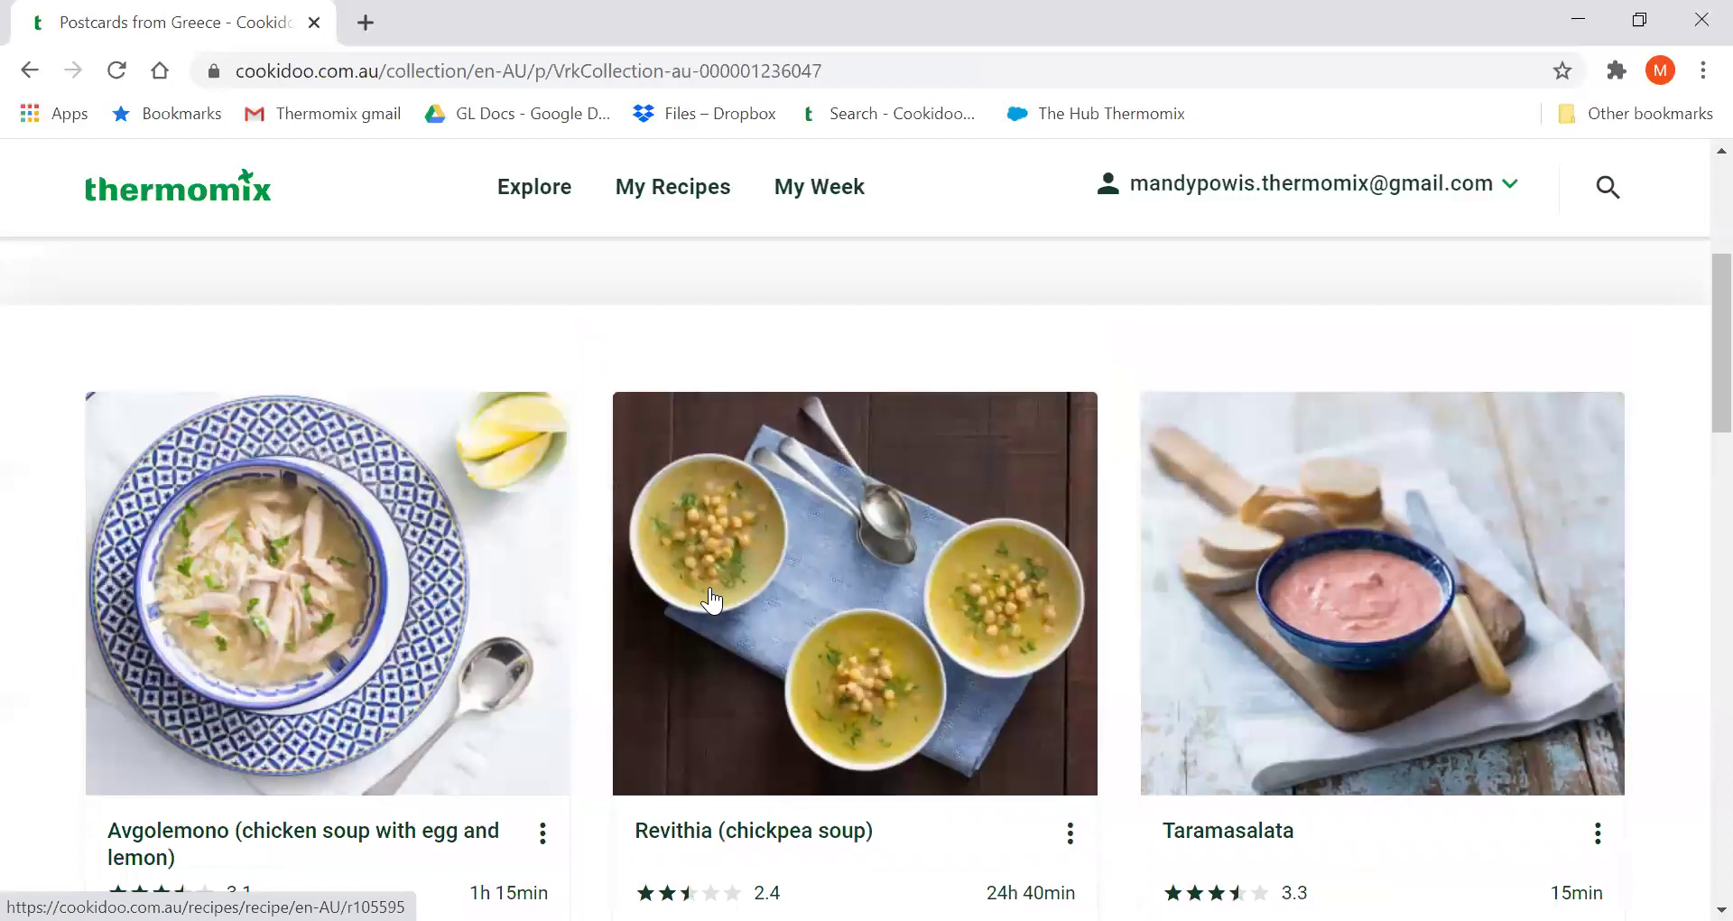
{"action": "scroll", "coordinate": [711, 598], "scroll_direction": "up", "scroll_amount": 4}
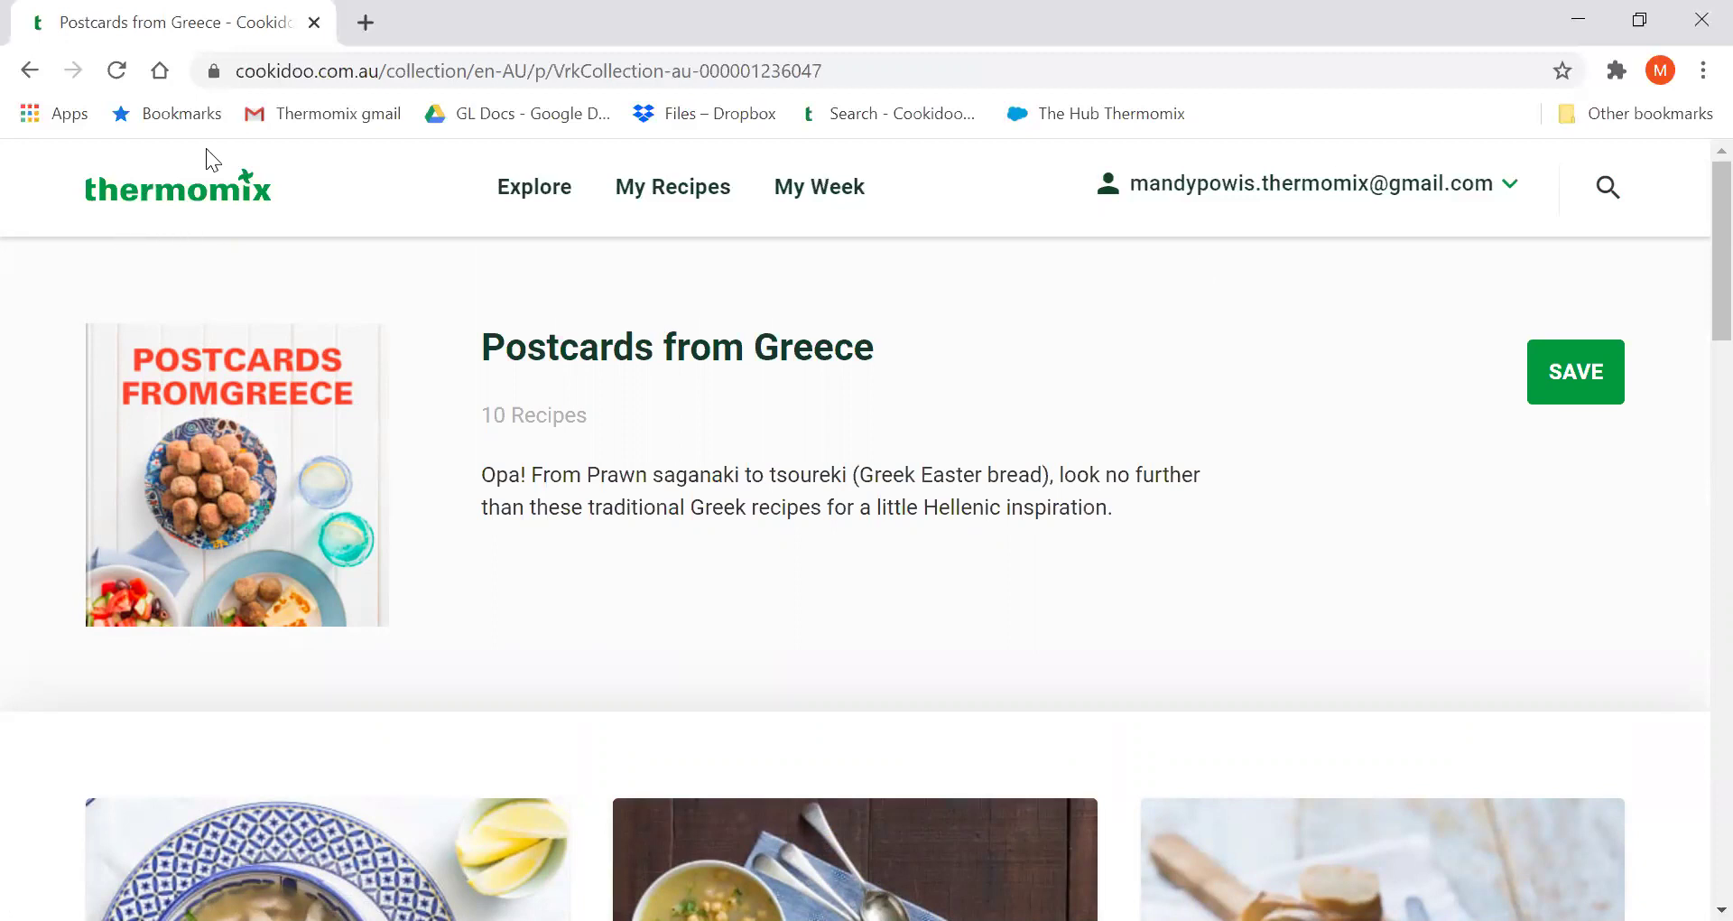
Return to the collections list and browse down past The Basic Cookbook to the Simply Delicious collection.
{"action": "left_click", "coordinate": [29, 71]}
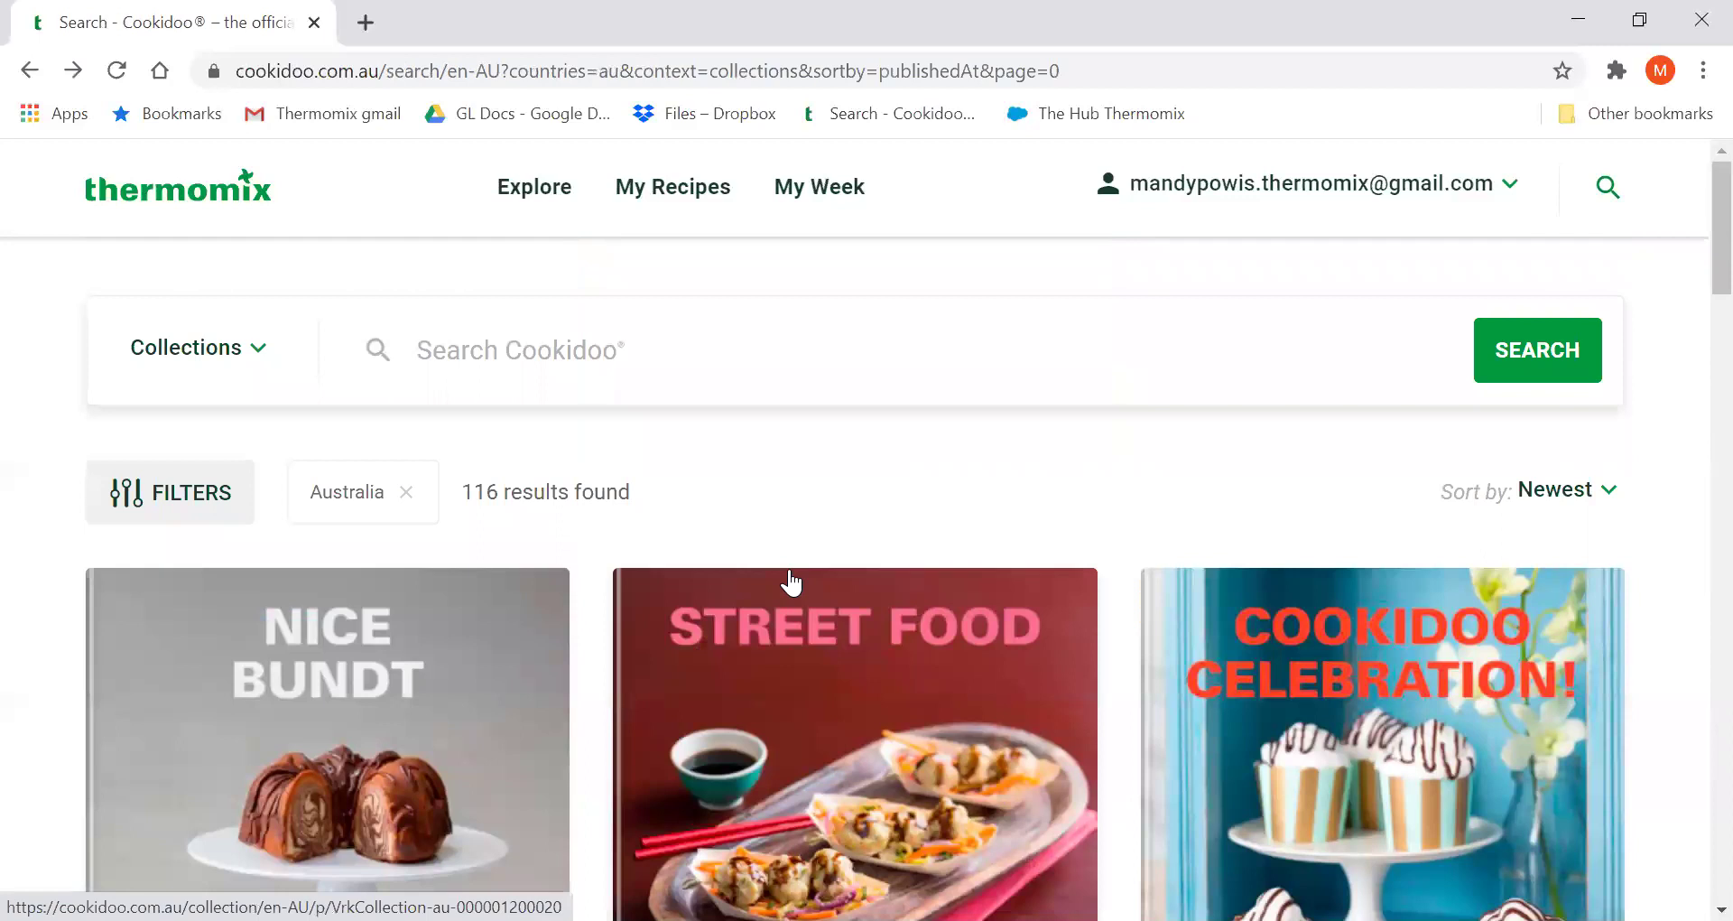
{"action": "scroll", "coordinate": [790, 582], "scroll_direction": "down", "scroll_amount": 15}
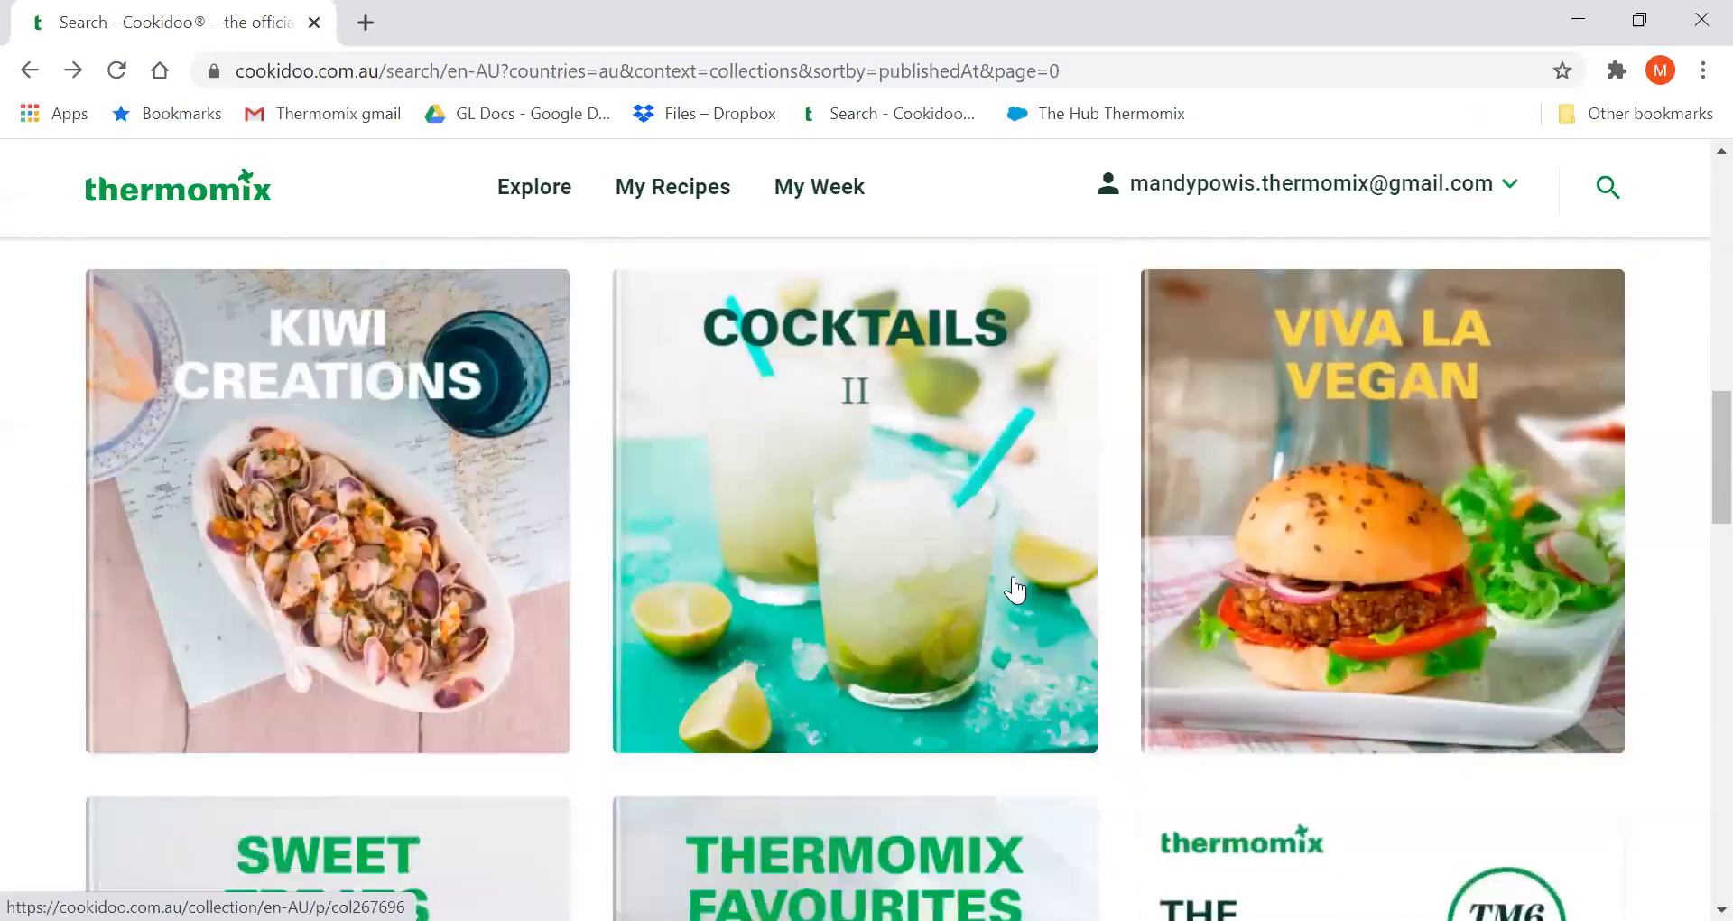
{"action": "scroll", "coordinate": [830, 609], "scroll_direction": "down", "scroll_amount": 4}
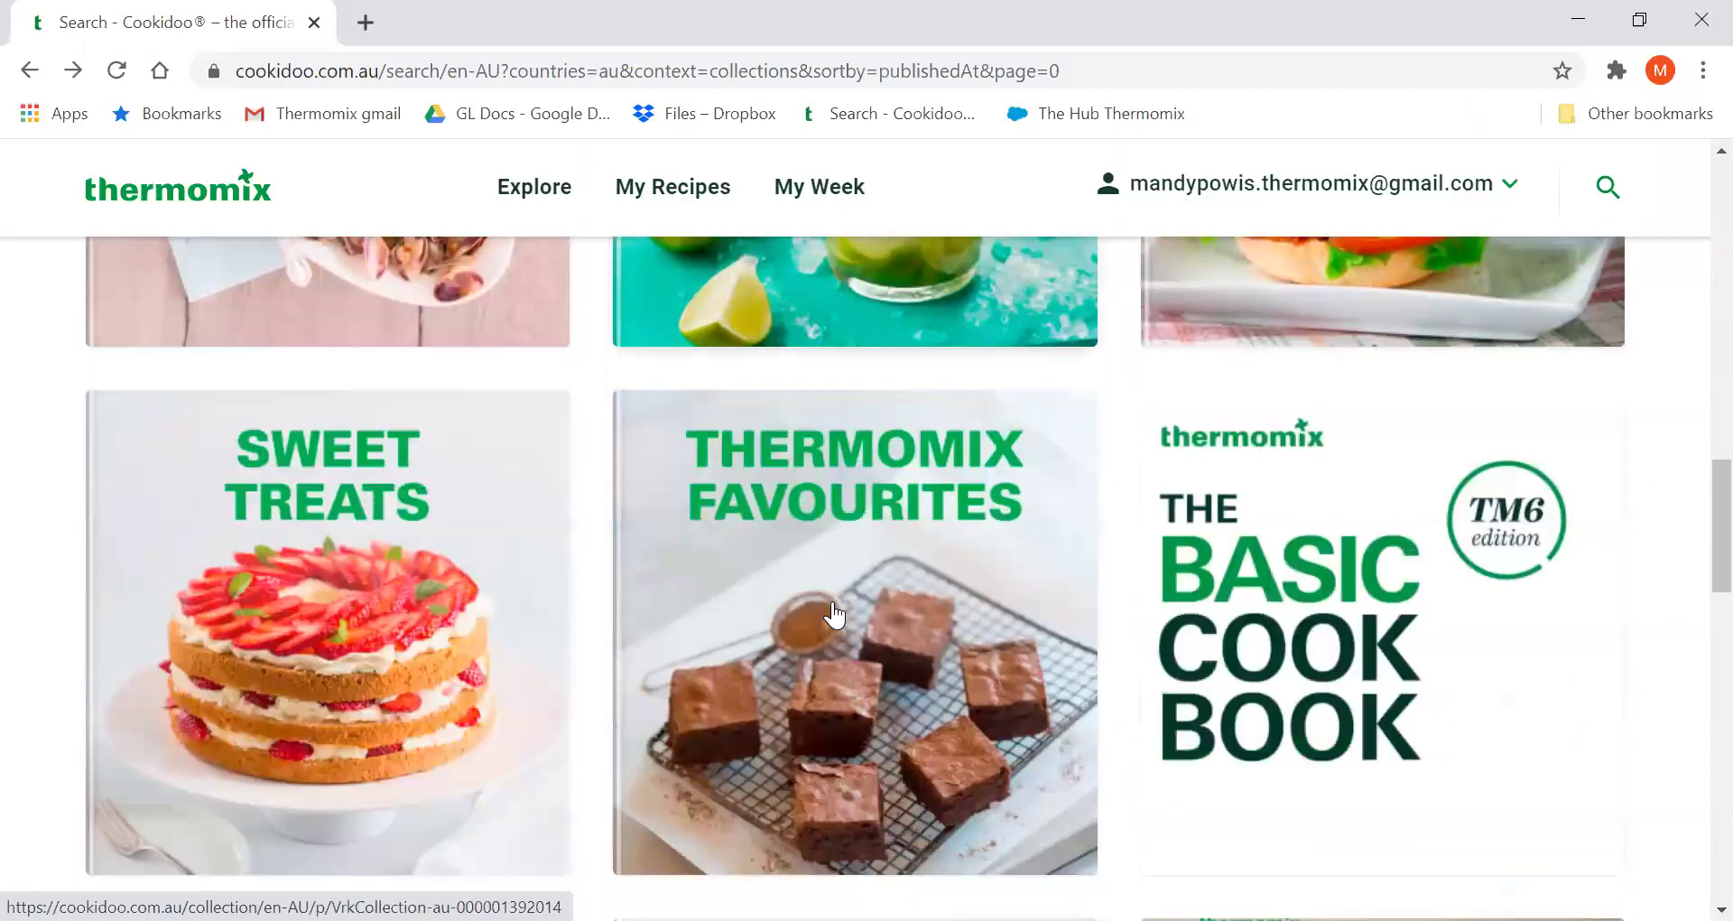
{"action": "scroll", "coordinate": [834, 614], "scroll_direction": "down", "scroll_amount": 1}
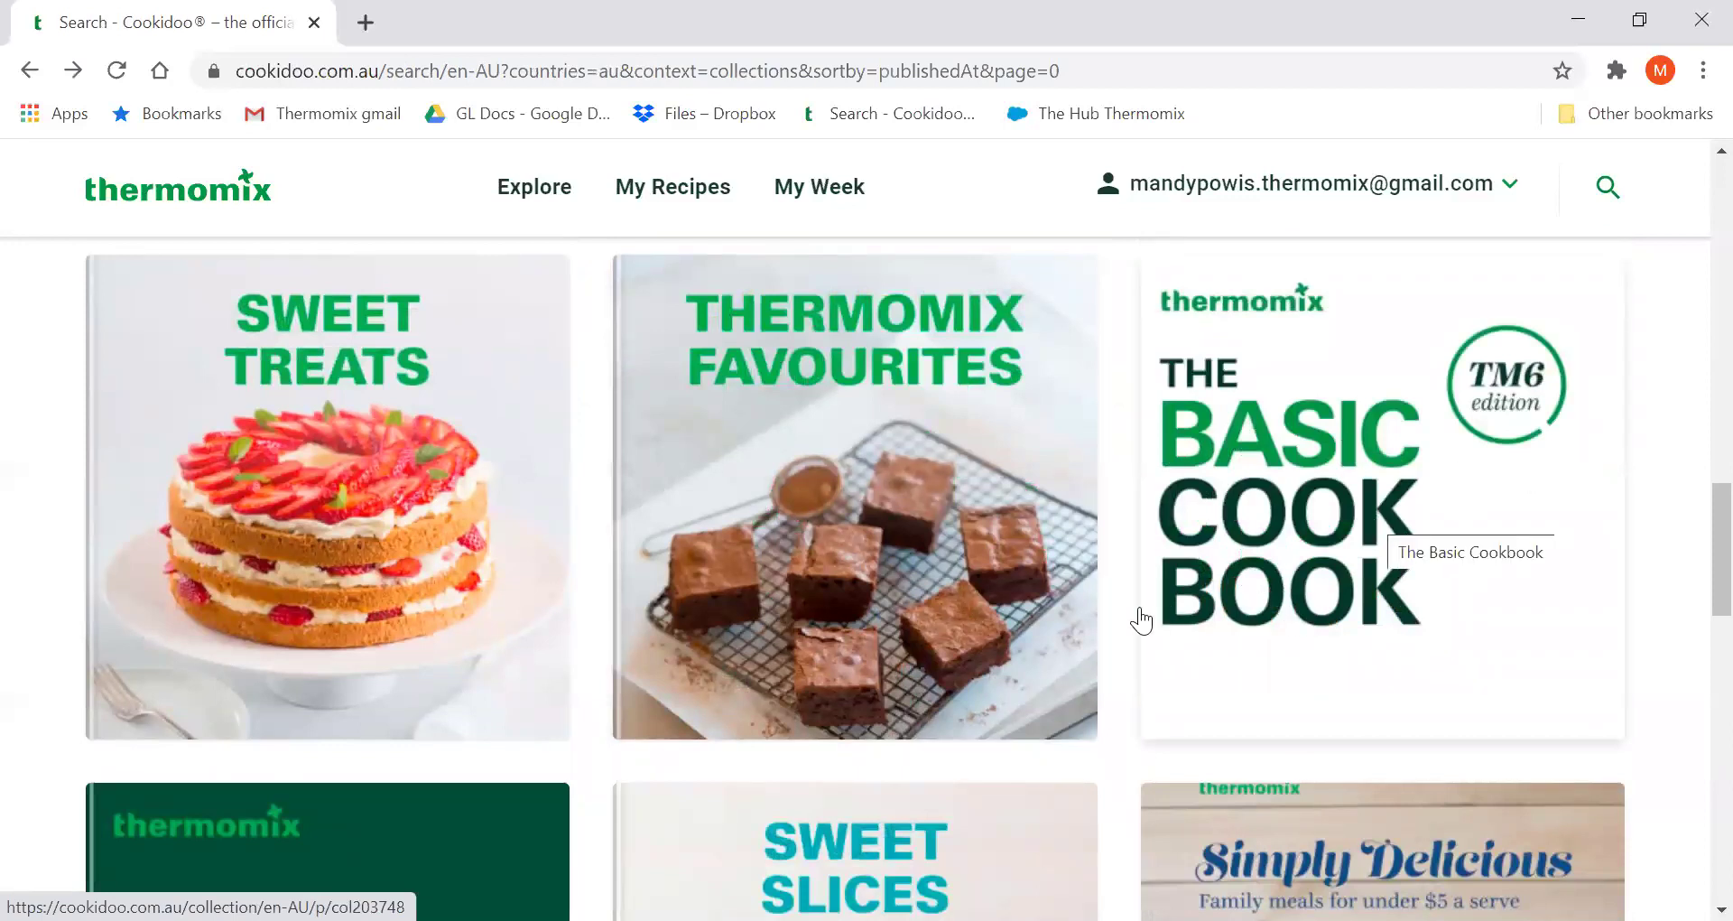
{"action": "scroll", "coordinate": [1142, 621], "scroll_direction": "down", "scroll_amount": 4}
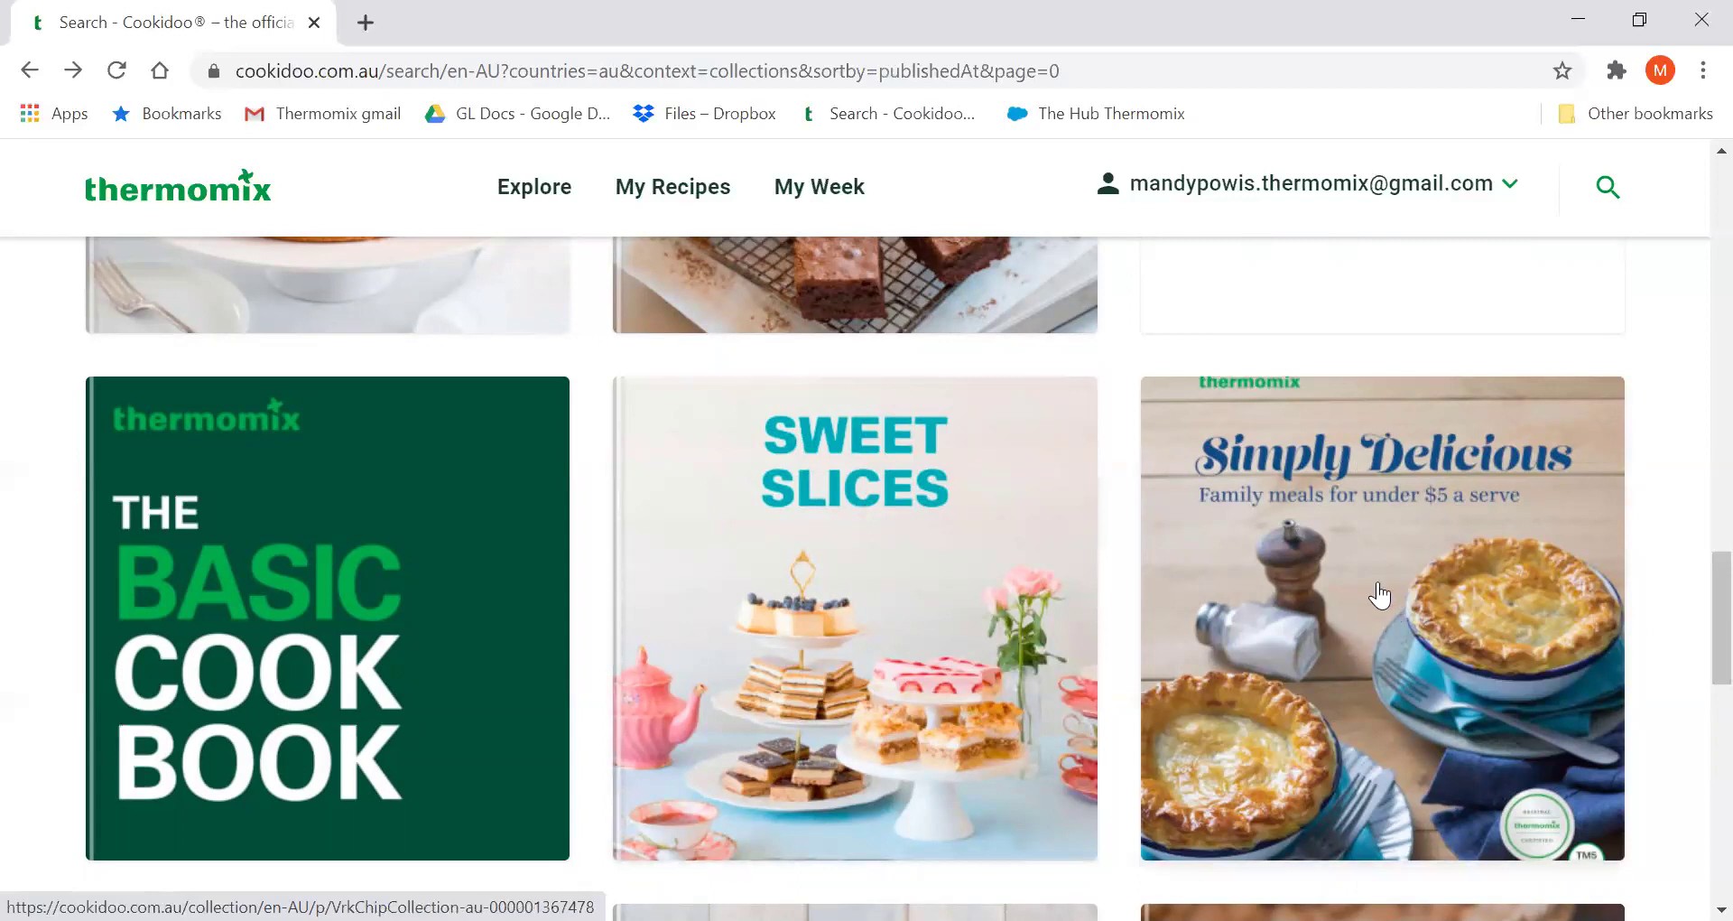
{"action": "scroll", "coordinate": [1377, 592], "scroll_direction": "down", "scroll_amount": 1}
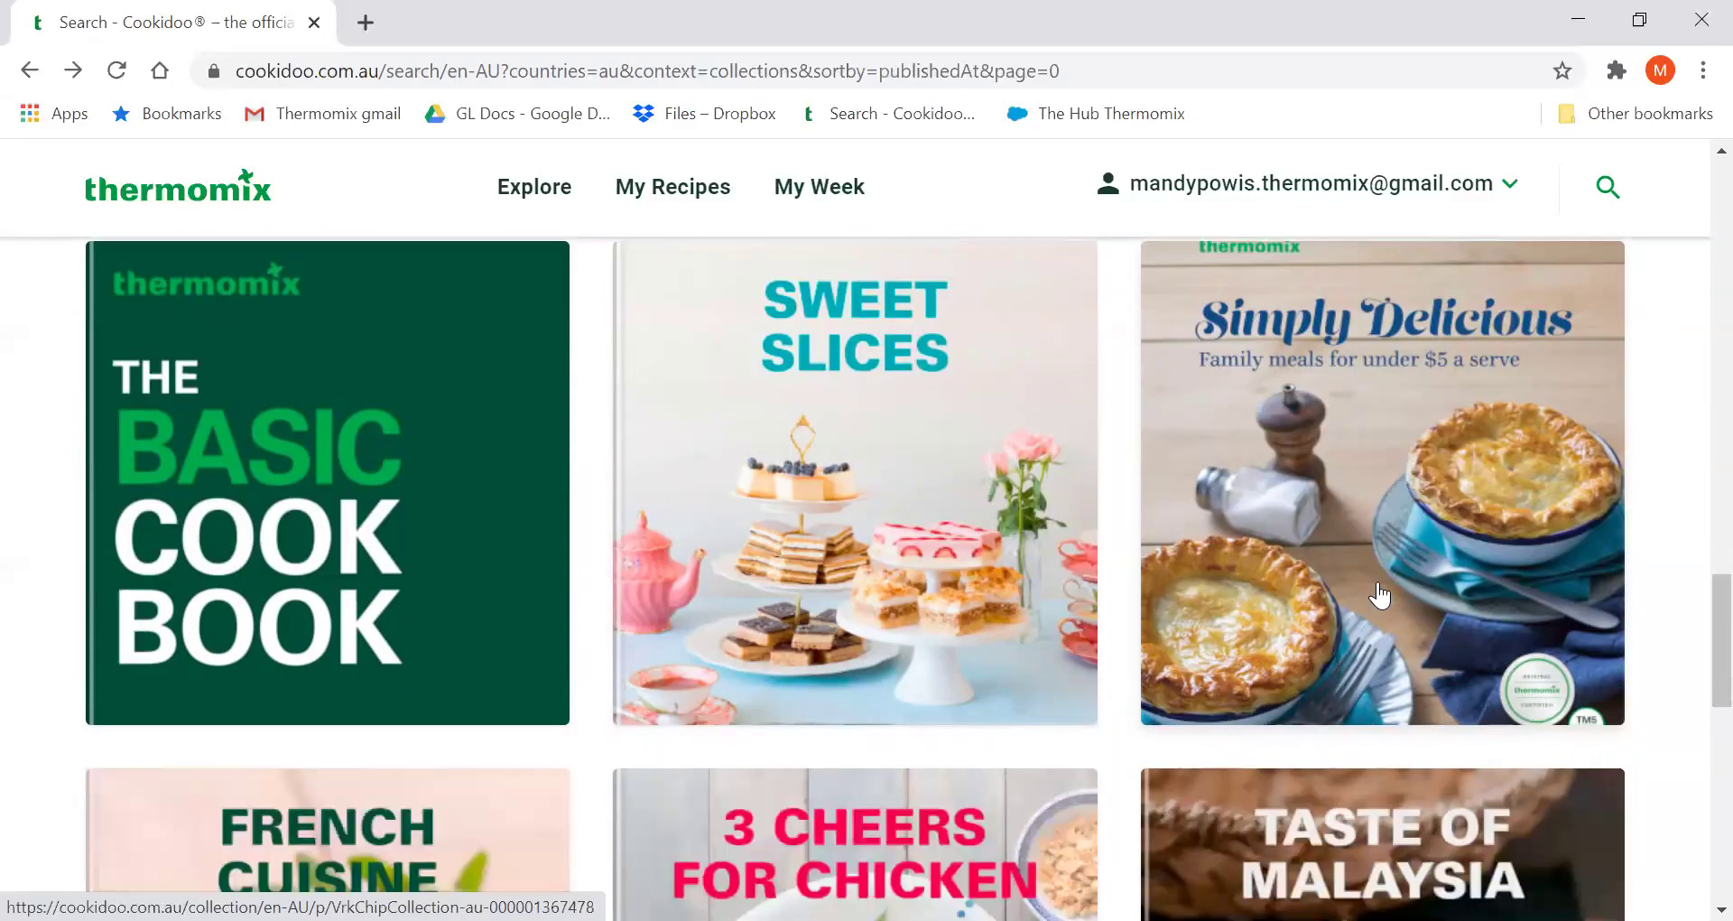
Open the Simply Delicious collection and look through its recipes.
{"action": "left_click", "coordinate": [1361, 512]}
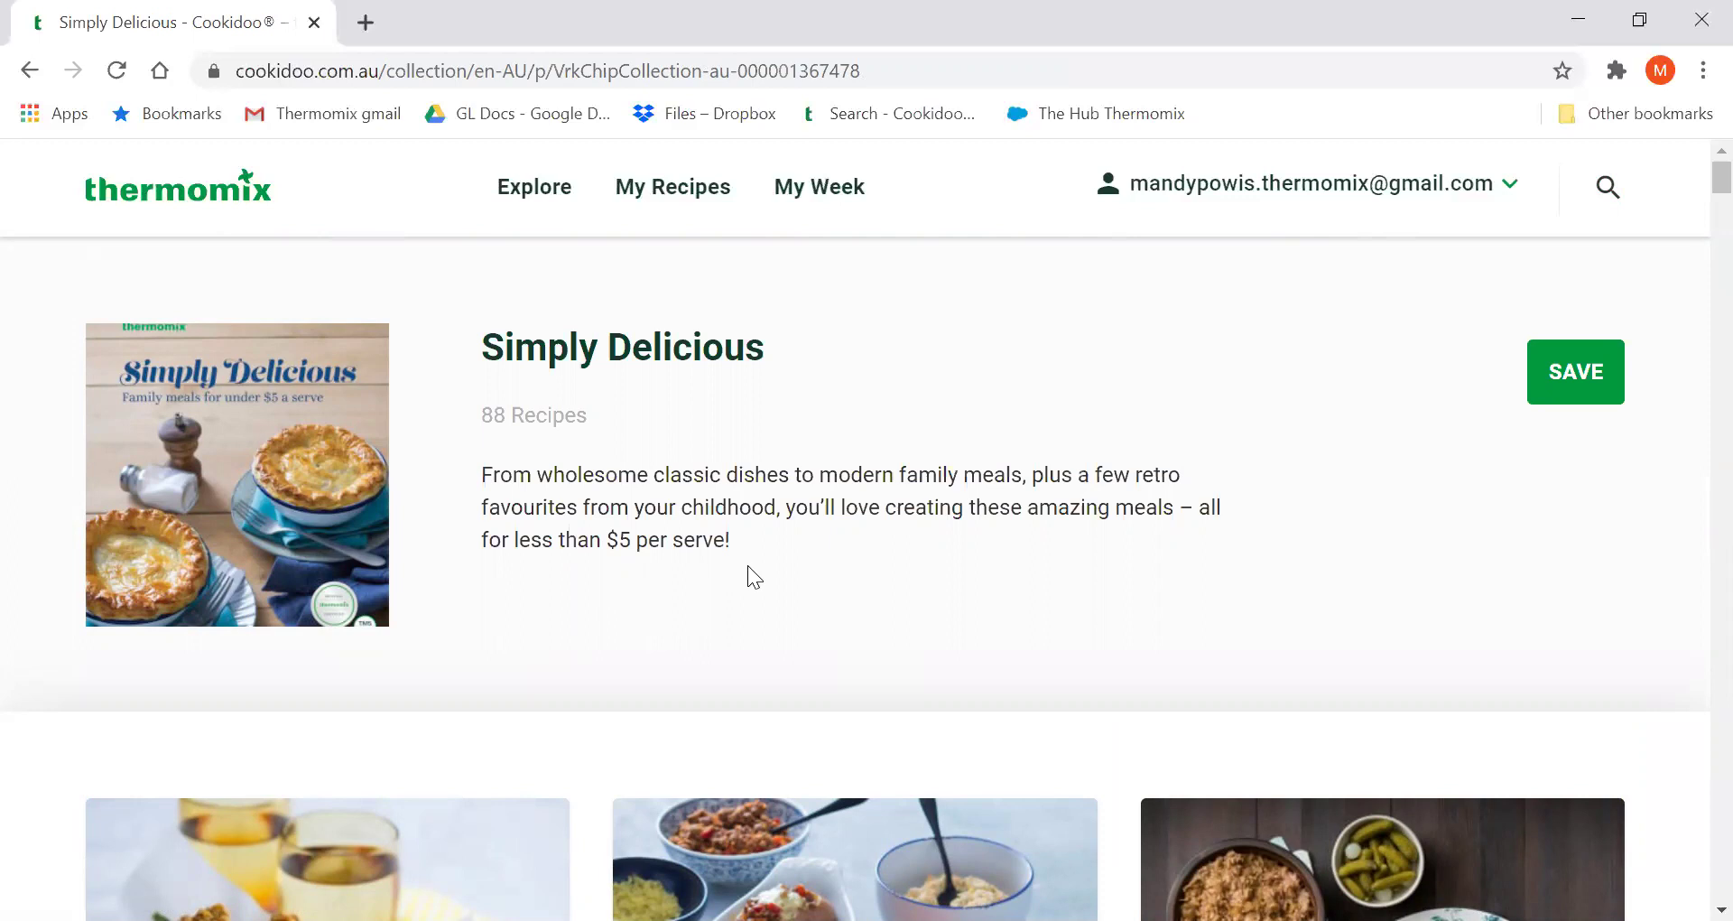
{"action": "scroll", "coordinate": [751, 567], "scroll_direction": "down", "scroll_amount": 9}
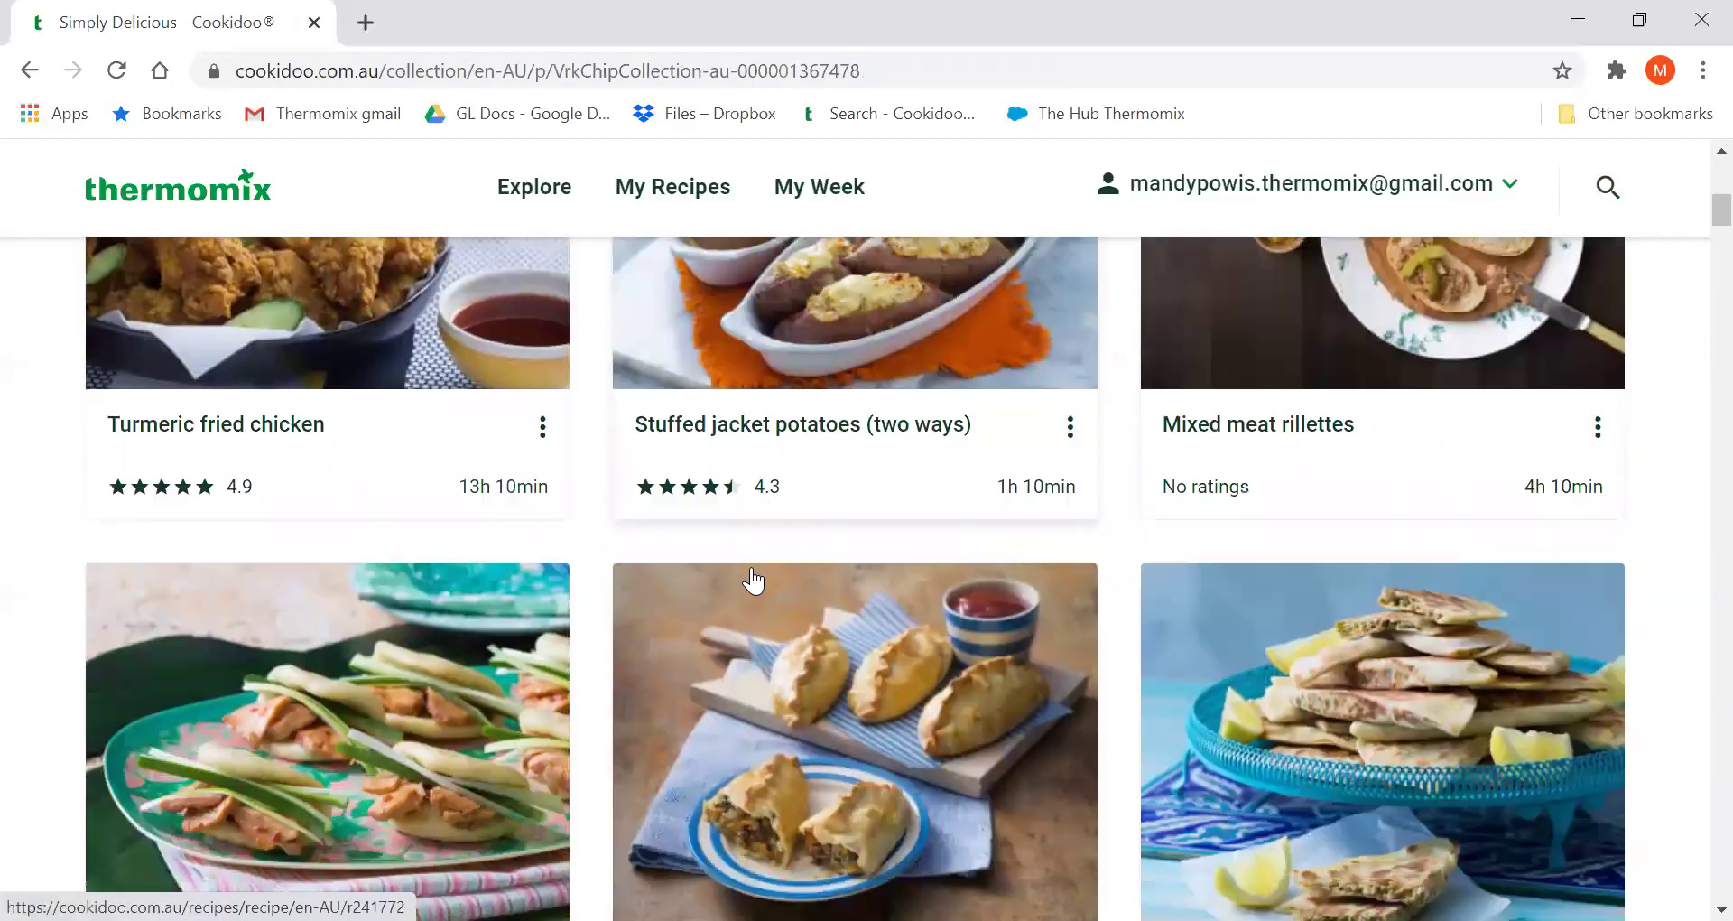
{"action": "scroll", "coordinate": [751, 569], "scroll_direction": "down", "scroll_amount": 6}
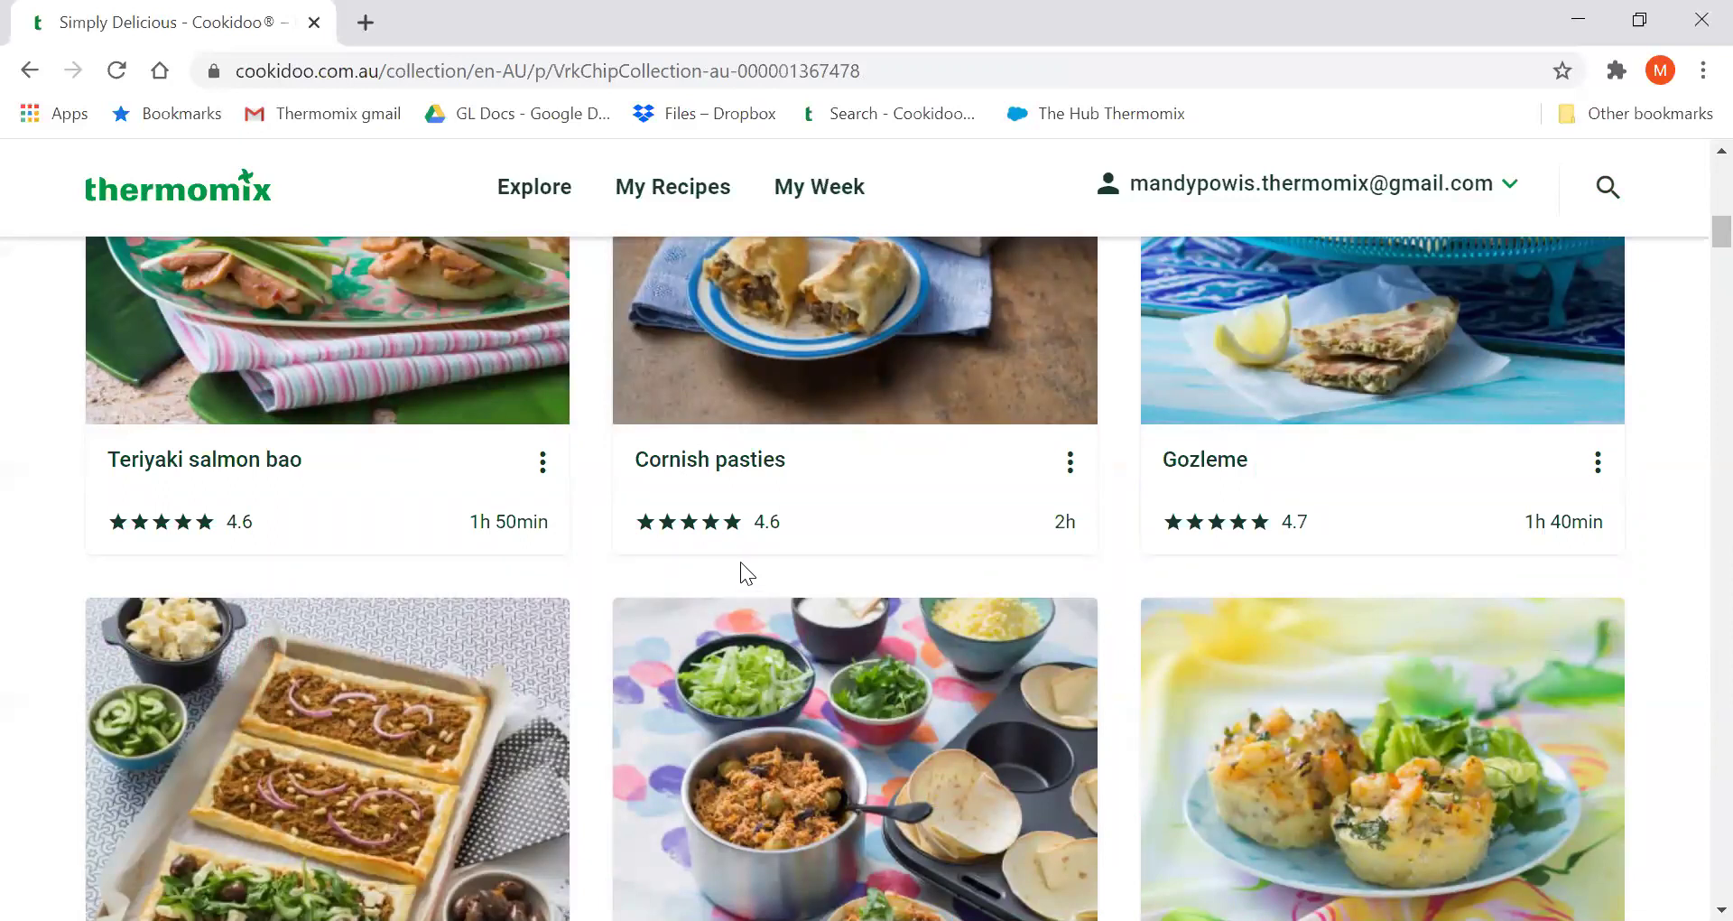
{"action": "scroll", "coordinate": [736, 564], "scroll_direction": "down", "scroll_amount": 10}
{"action": "scroll", "coordinate": [733, 567], "scroll_direction": "up", "scroll_amount": 15}
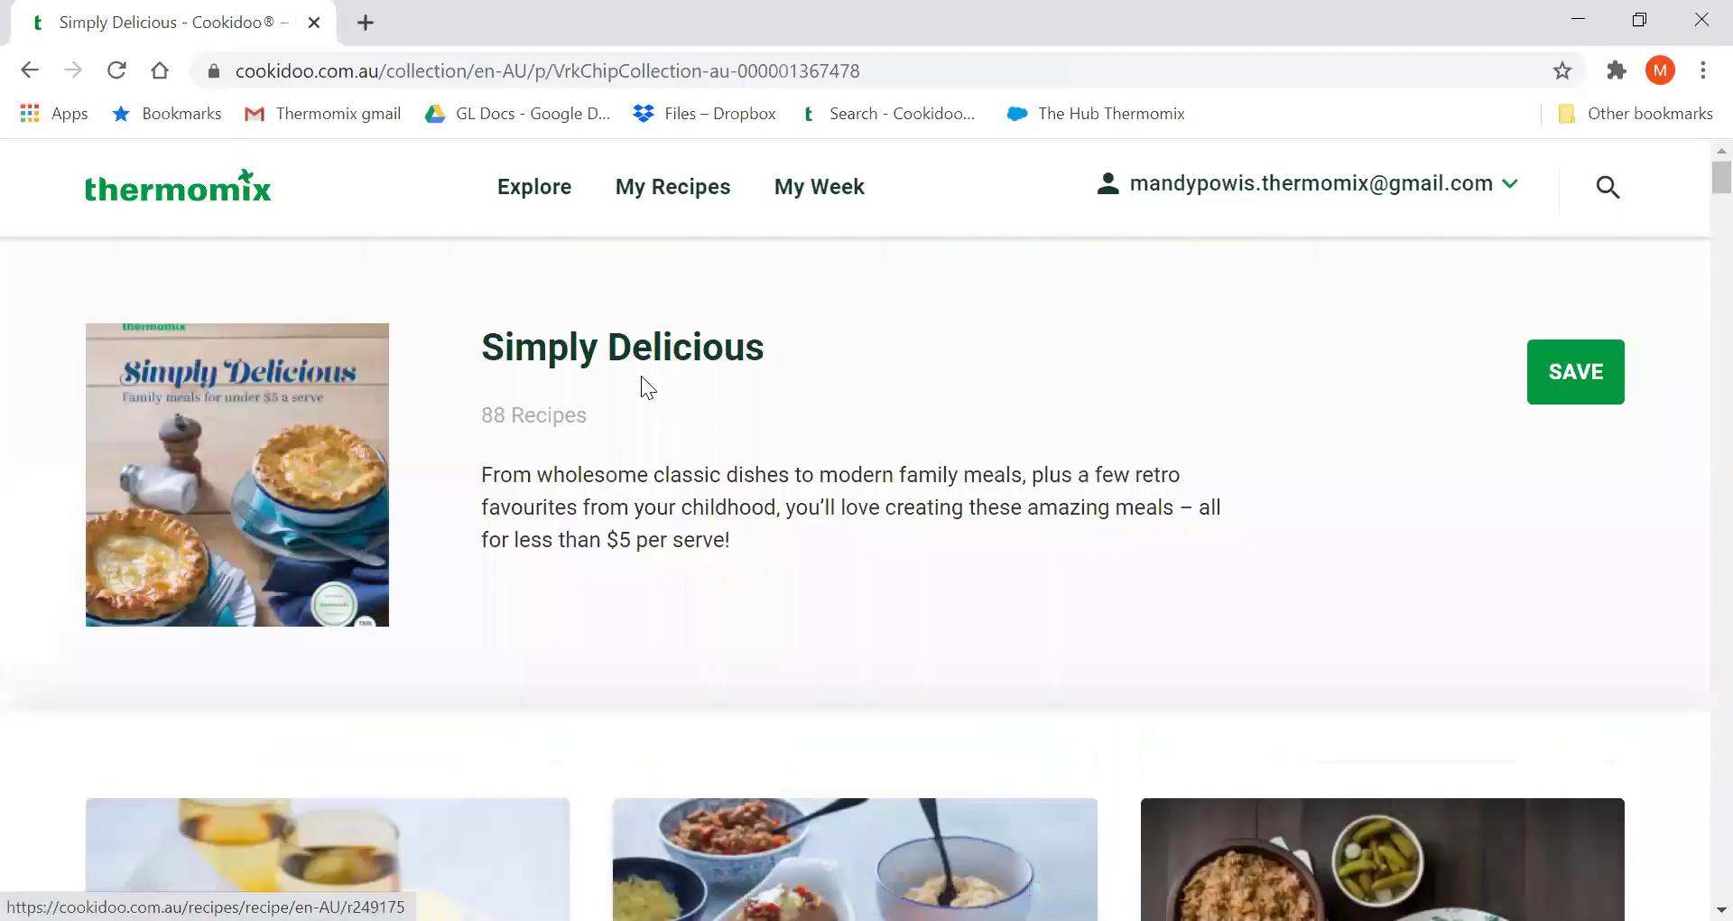
Go back to the collections list and browse further down to the Around Asia collection.
{"action": "left_click", "coordinate": [30, 72]}
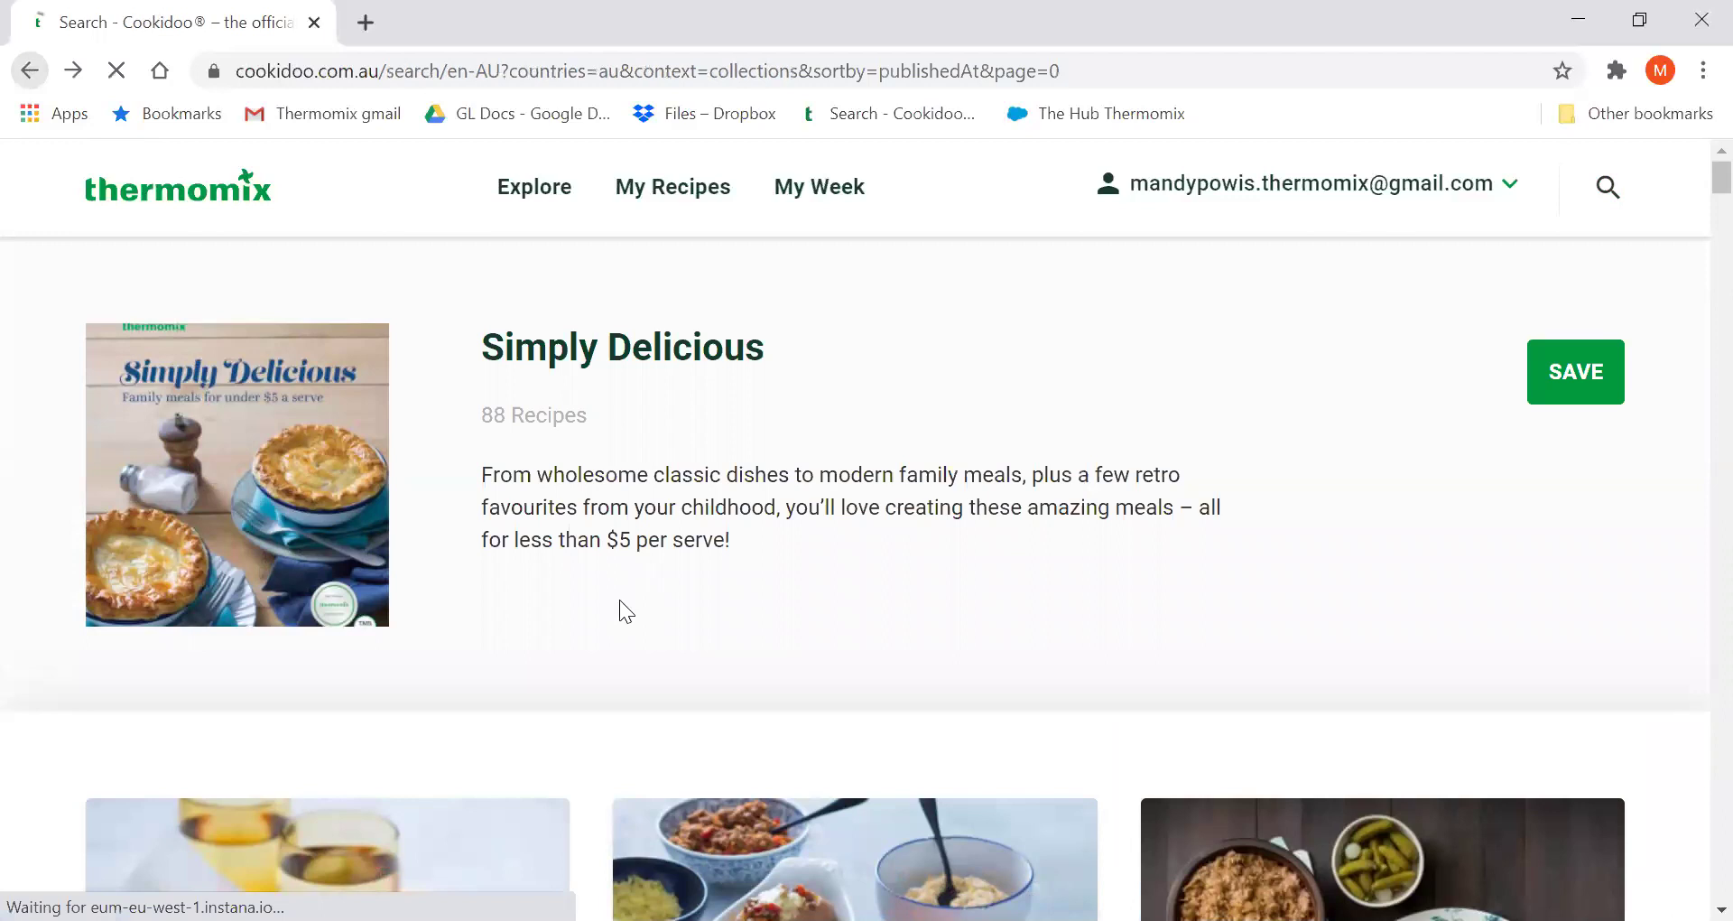
{"action": "scroll", "coordinate": [792, 604], "scroll_direction": "down", "scroll_amount": 9}
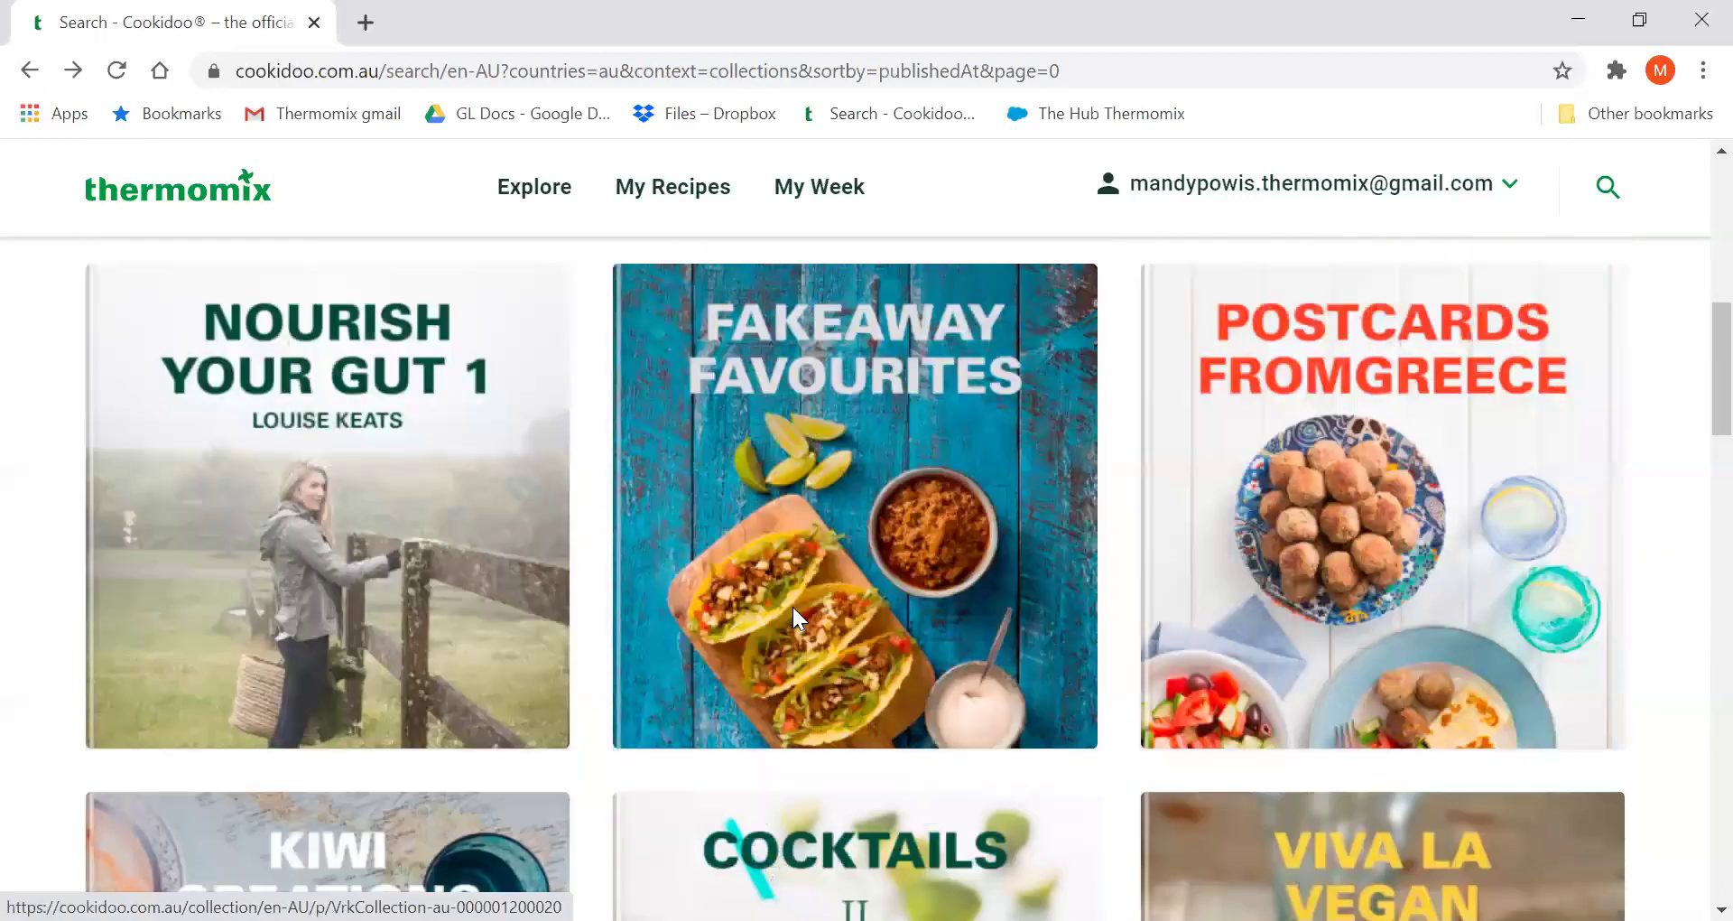
{"action": "scroll", "coordinate": [794, 617], "scroll_direction": "down", "scroll_amount": 17}
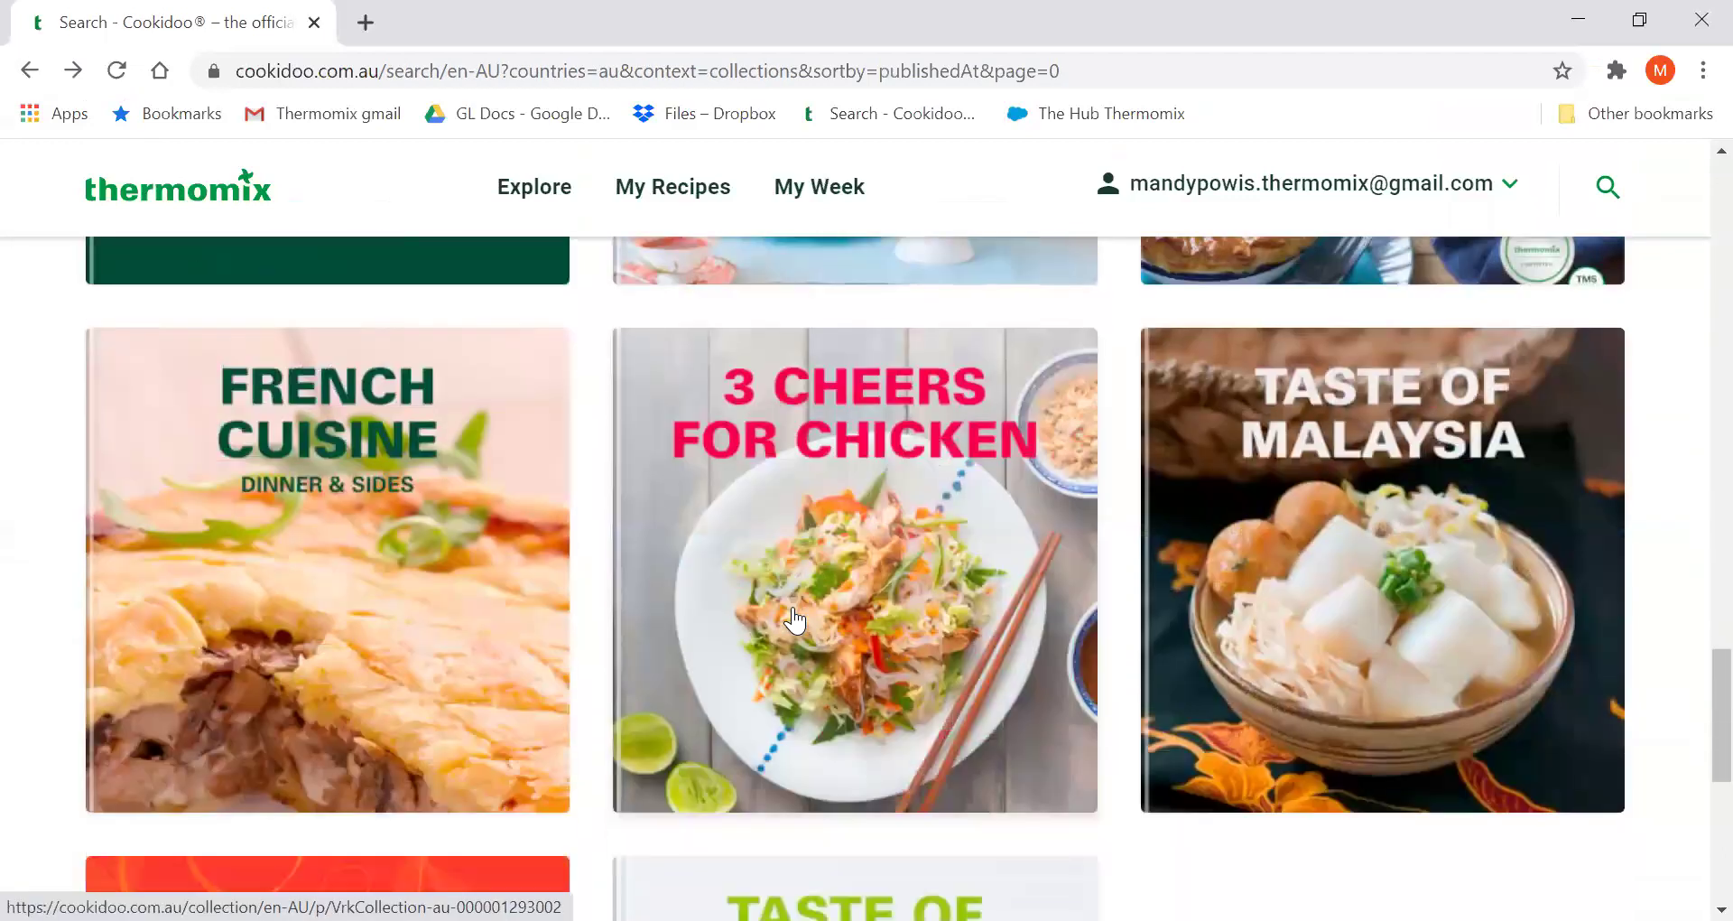
{"action": "scroll", "coordinate": [794, 619], "scroll_direction": "down", "scroll_amount": 5}
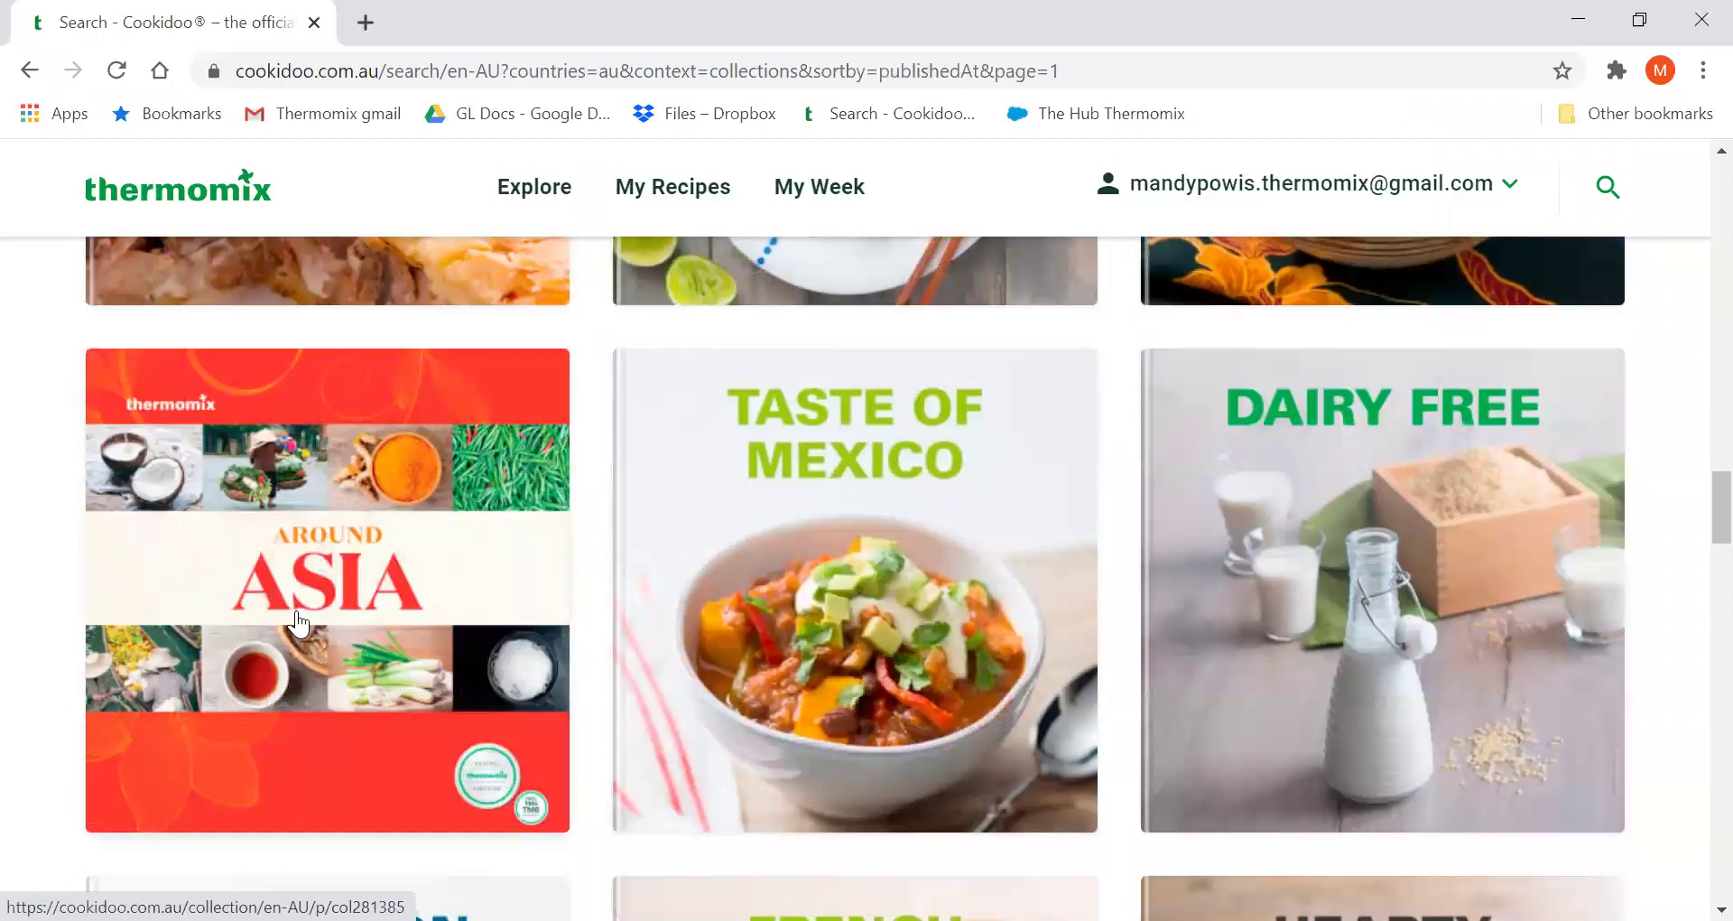
Open the Around Asia collection, read its description and browse its recipes.
{"action": "left_click", "coordinate": [298, 623]}
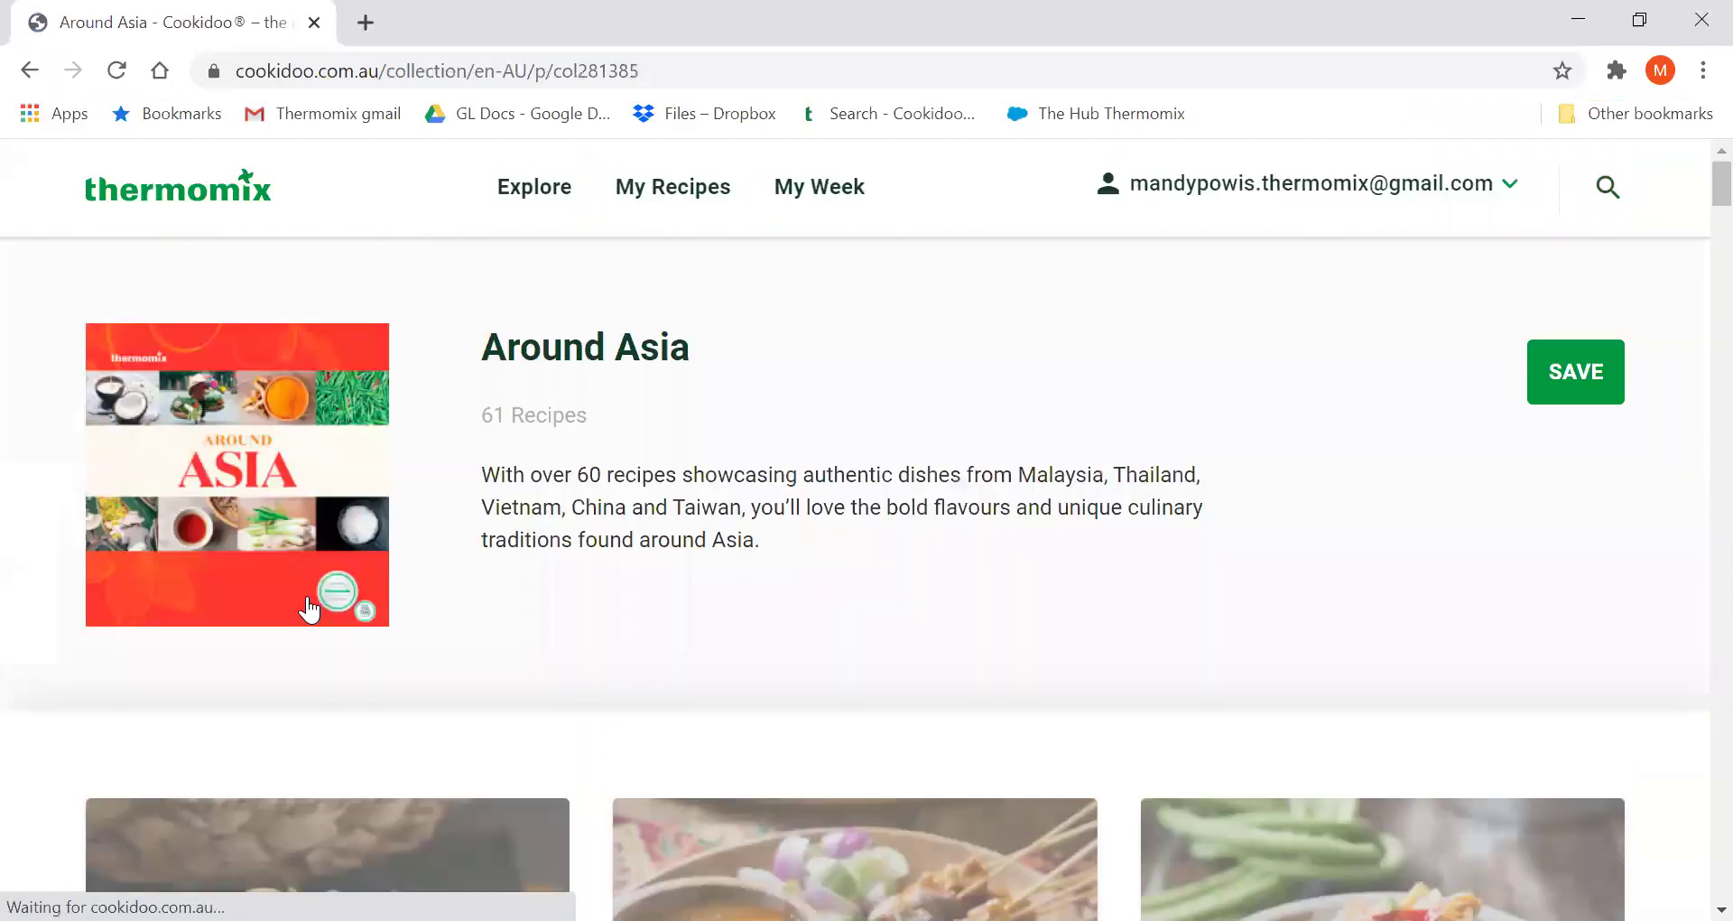
{"action": "scroll", "coordinate": [705, 603], "scroll_direction": "down", "scroll_amount": 3}
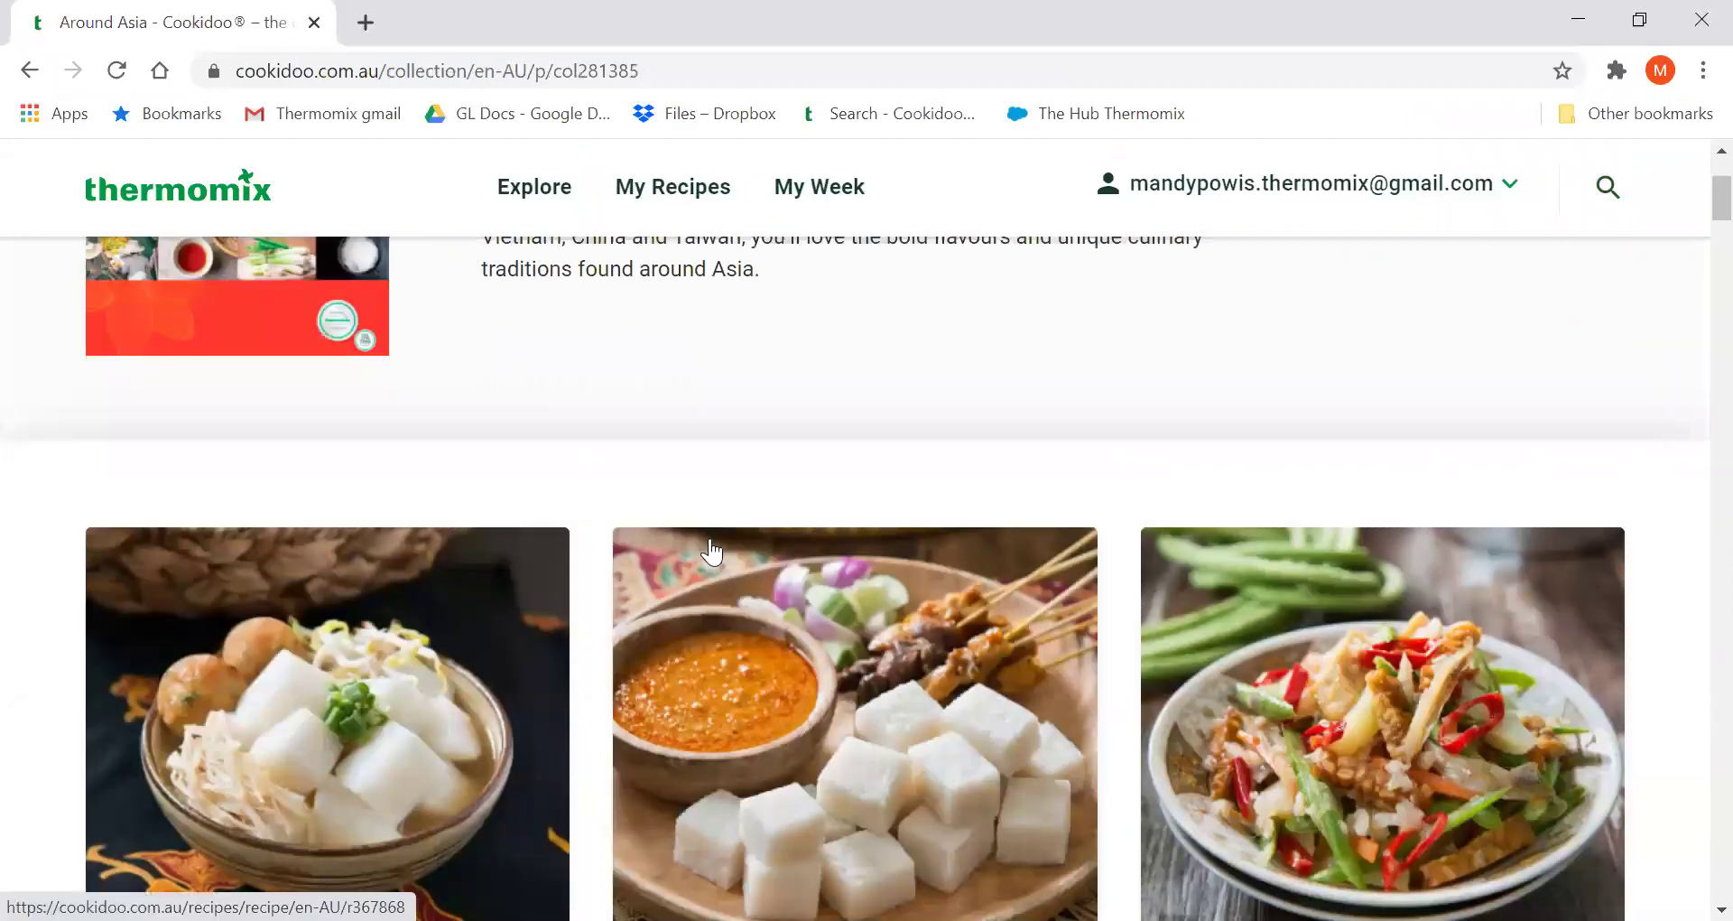
{"action": "scroll", "coordinate": [709, 560], "scroll_direction": "up", "scroll_amount": 3}
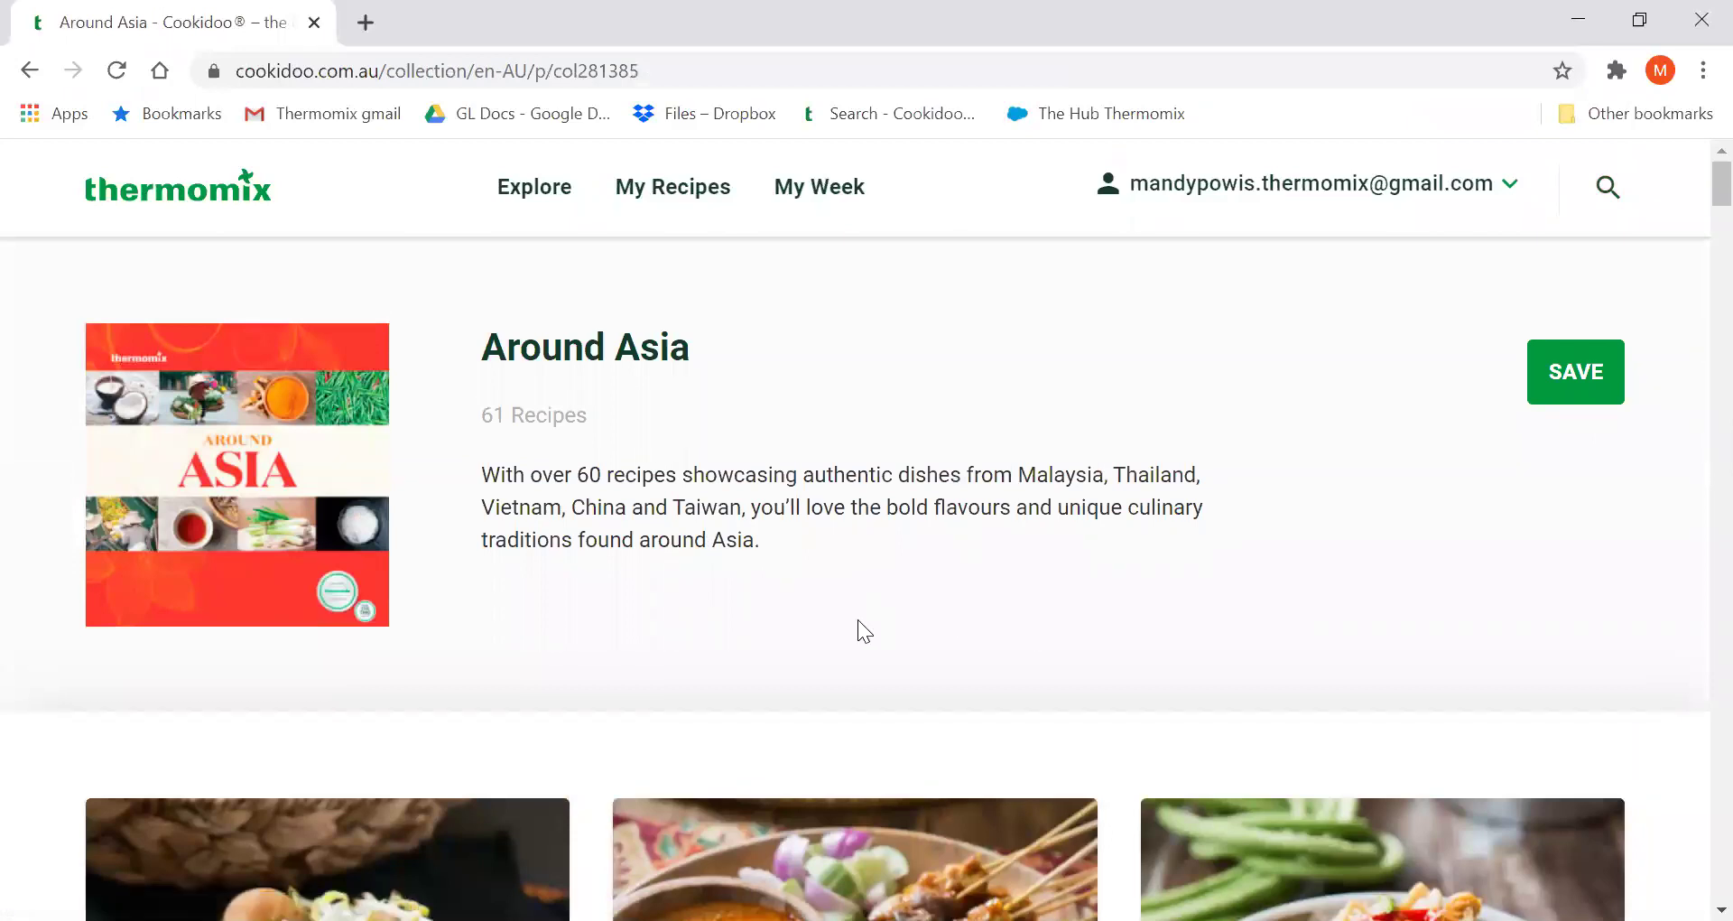
{"action": "scroll", "coordinate": [836, 628], "scroll_direction": "down", "scroll_amount": 10}
{"action": "scroll", "coordinate": [837, 641], "scroll_direction": "down", "scroll_amount": 15}
{"action": "scroll", "coordinate": [838, 640], "scroll_direction": "down", "scroll_amount": 9}
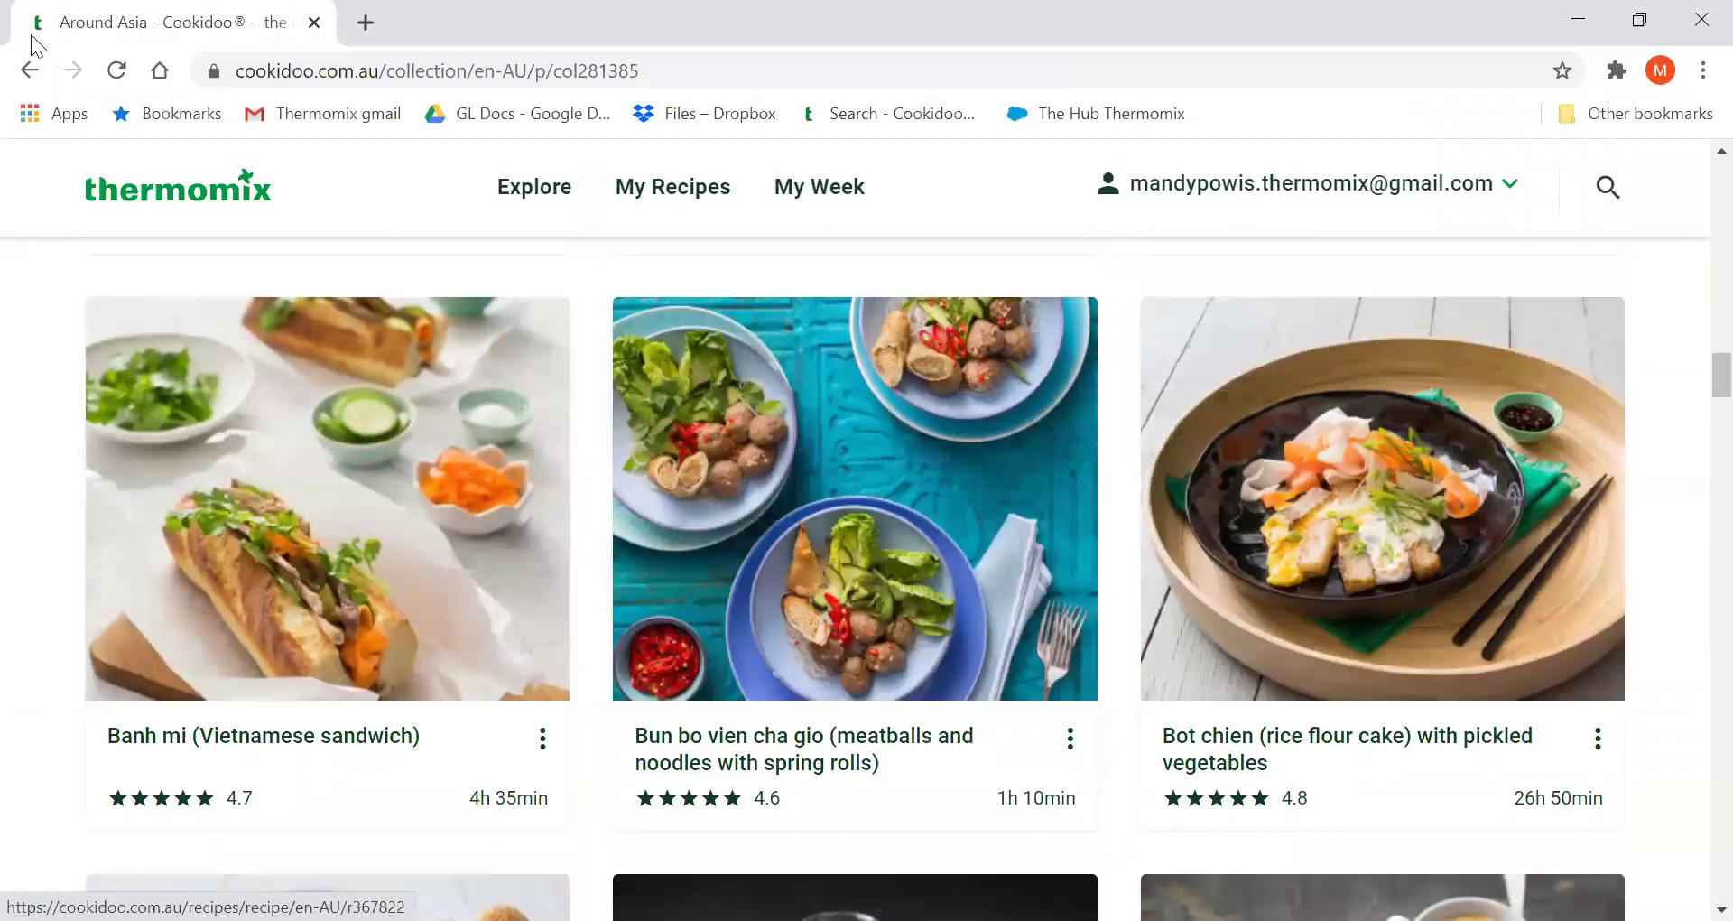
Browse further through the Around Asia recipes, past the Vietnamese dishes to the Thai soups.
{"action": "scroll", "coordinate": [959, 677], "scroll_direction": "down", "scroll_amount": 6}
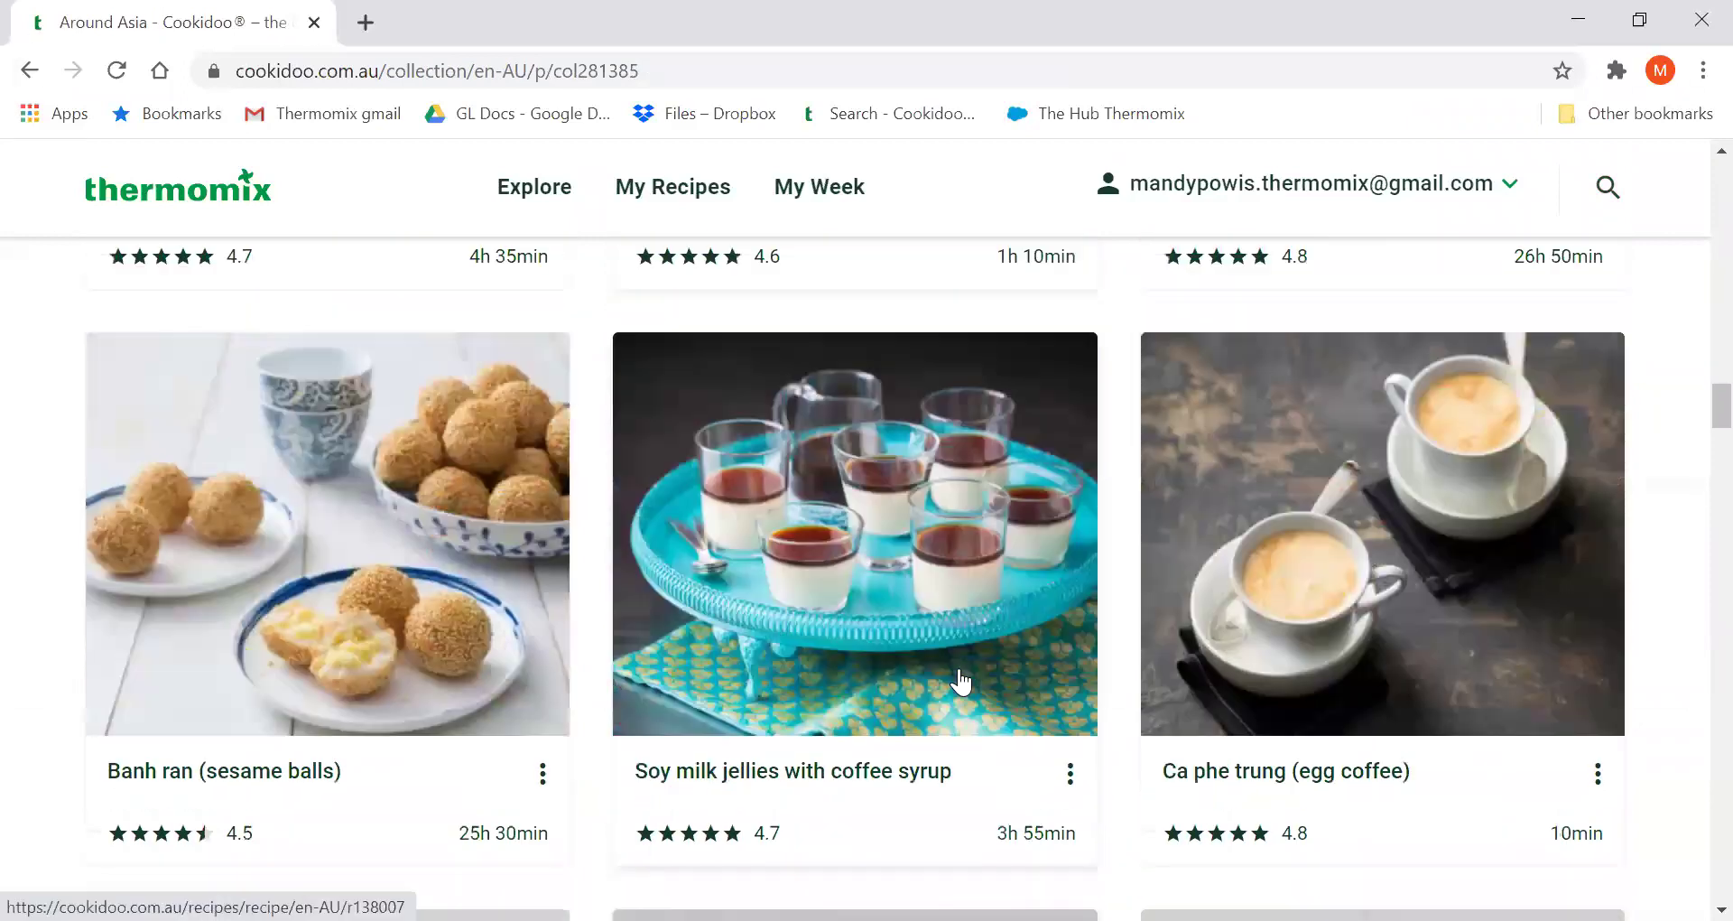
{"action": "scroll", "coordinate": [959, 677], "scroll_direction": "down", "scroll_amount": 6}
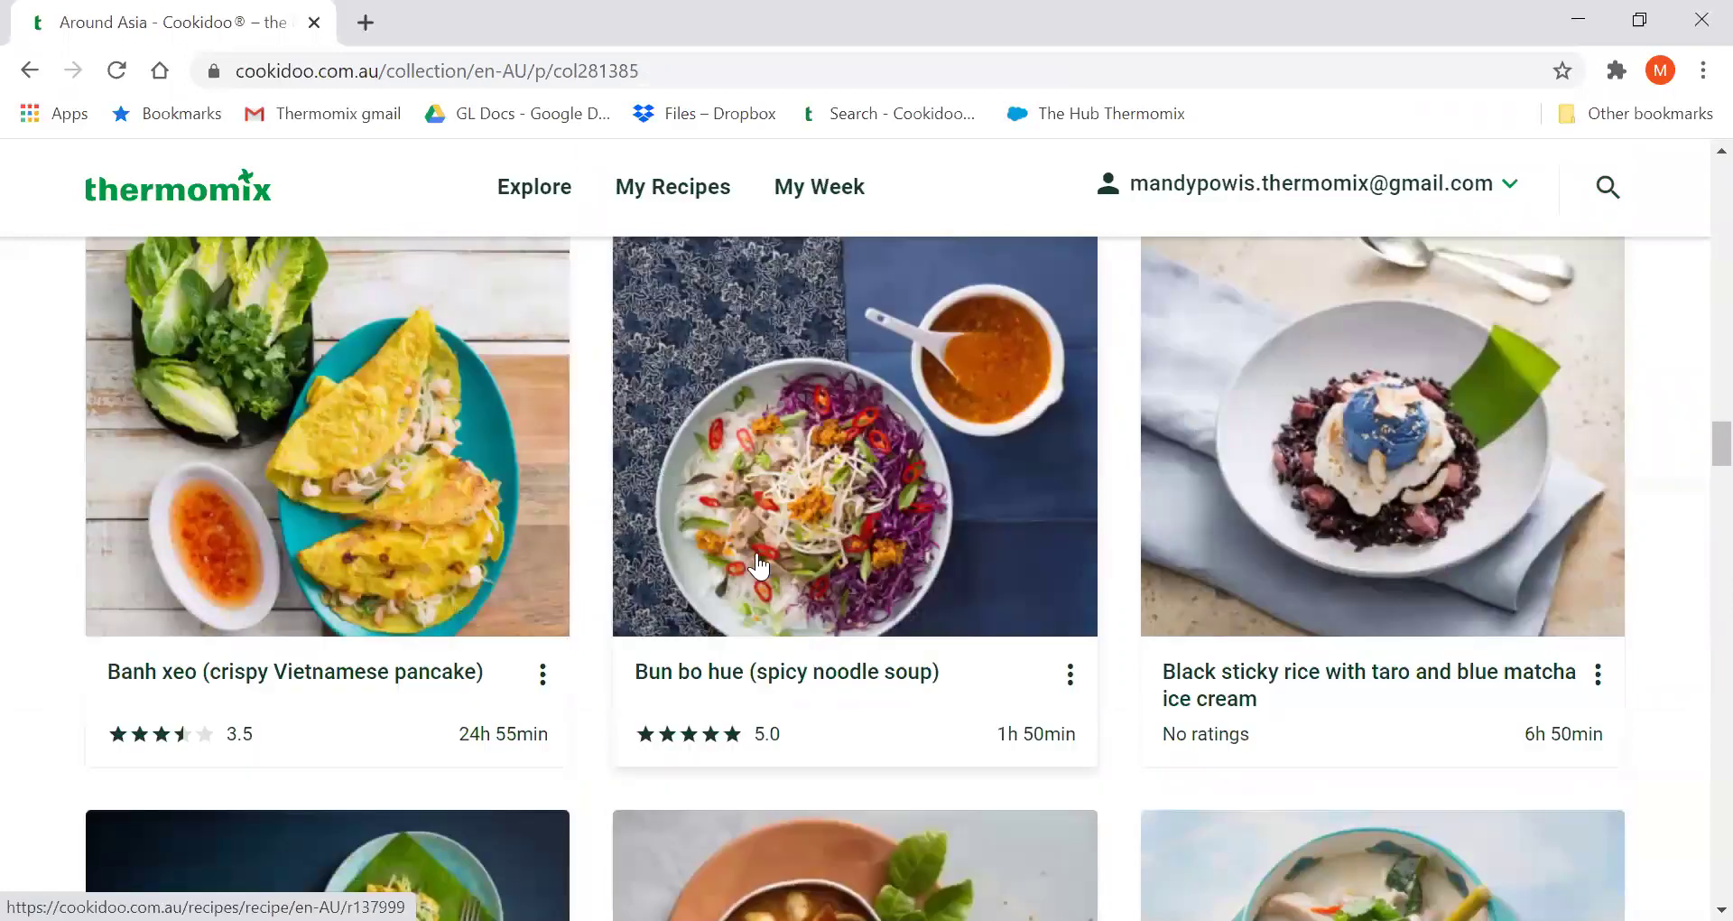
{"action": "scroll", "coordinate": [882, 551], "scroll_direction": "down", "scroll_amount": 4}
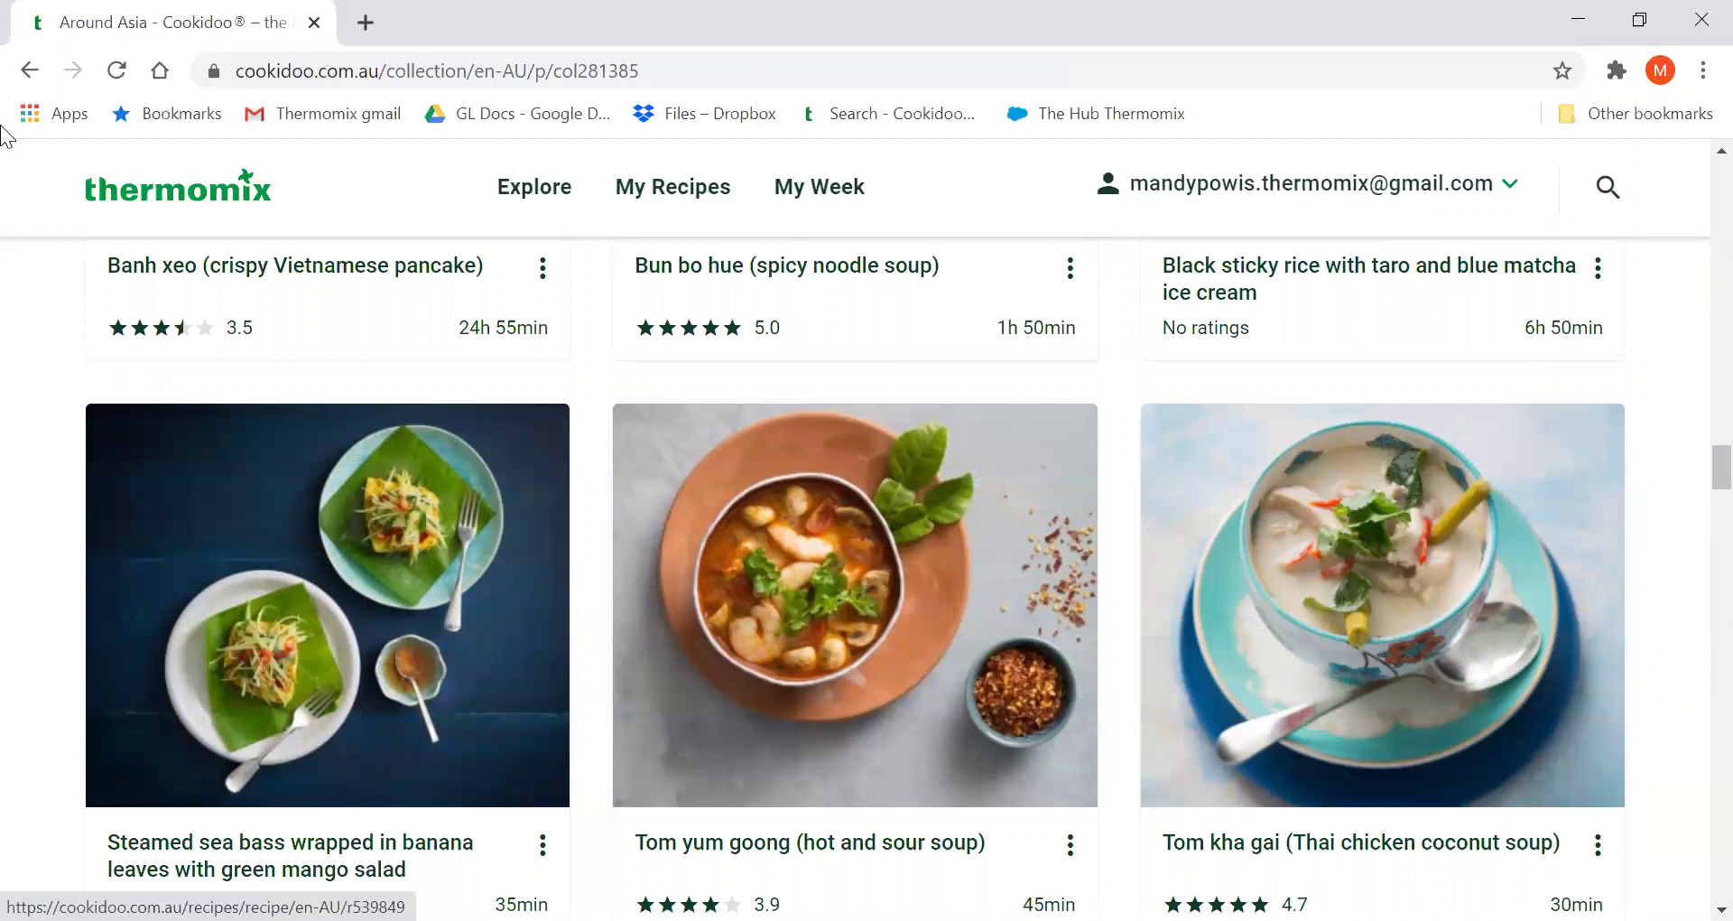
Return to the collections list and browse past Around Asia and Sous Vide (TM5) to the Good food, gluten free collection.
{"action": "left_click", "coordinate": [24, 81]}
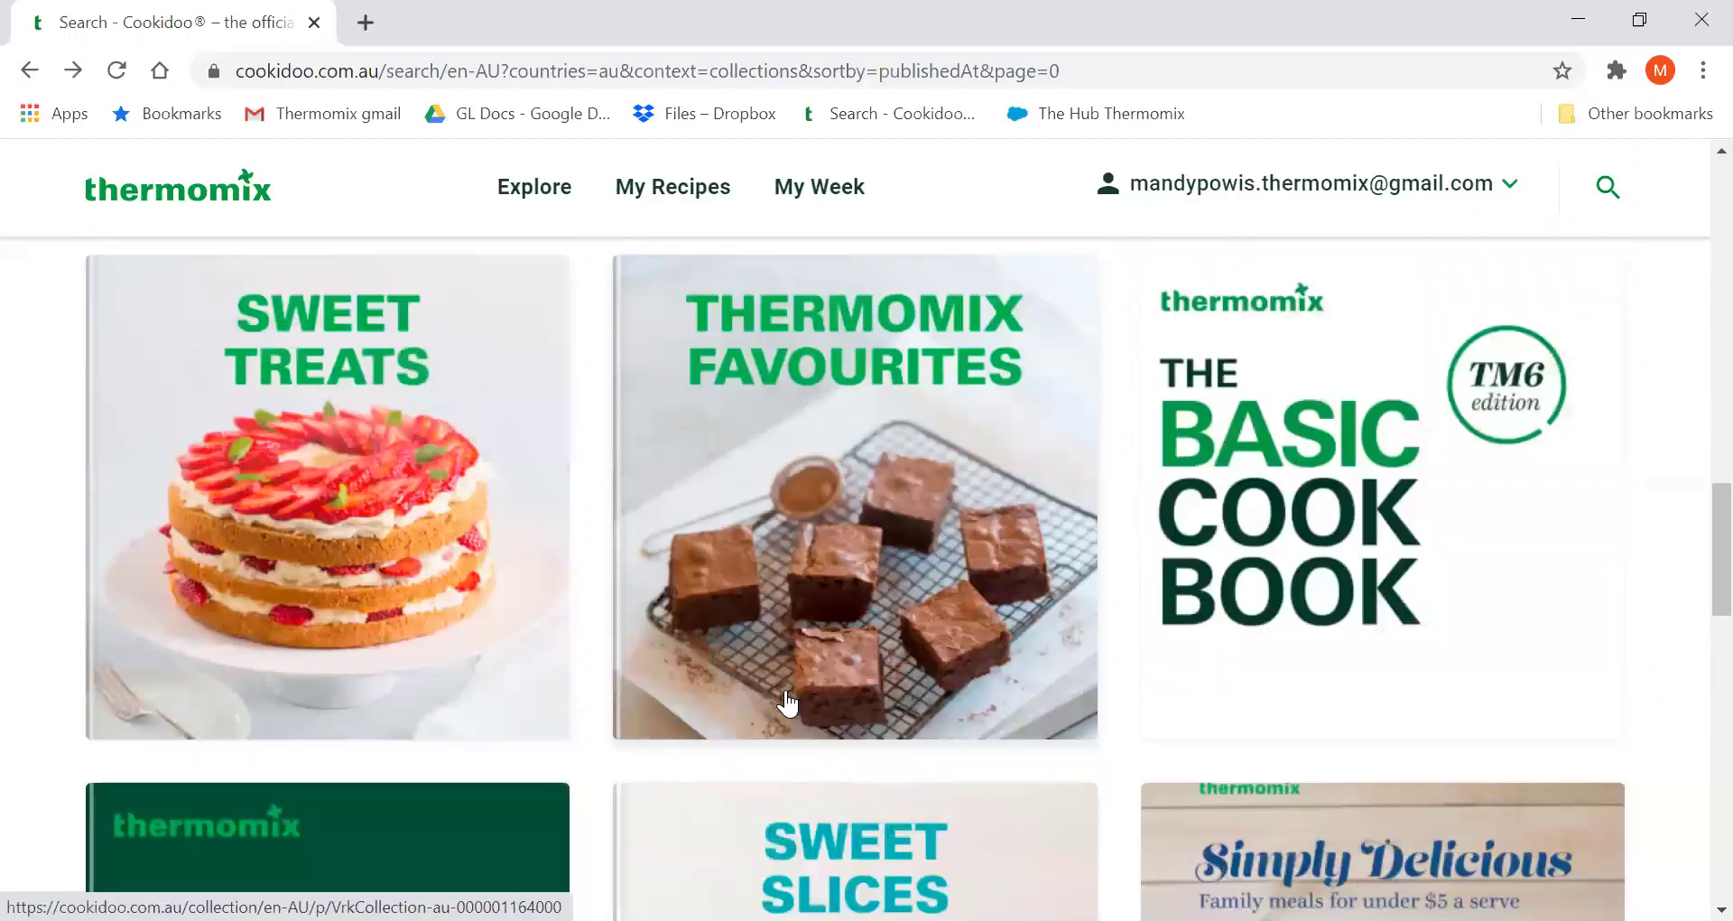
{"action": "scroll", "coordinate": [787, 702], "scroll_direction": "down", "scroll_amount": 10}
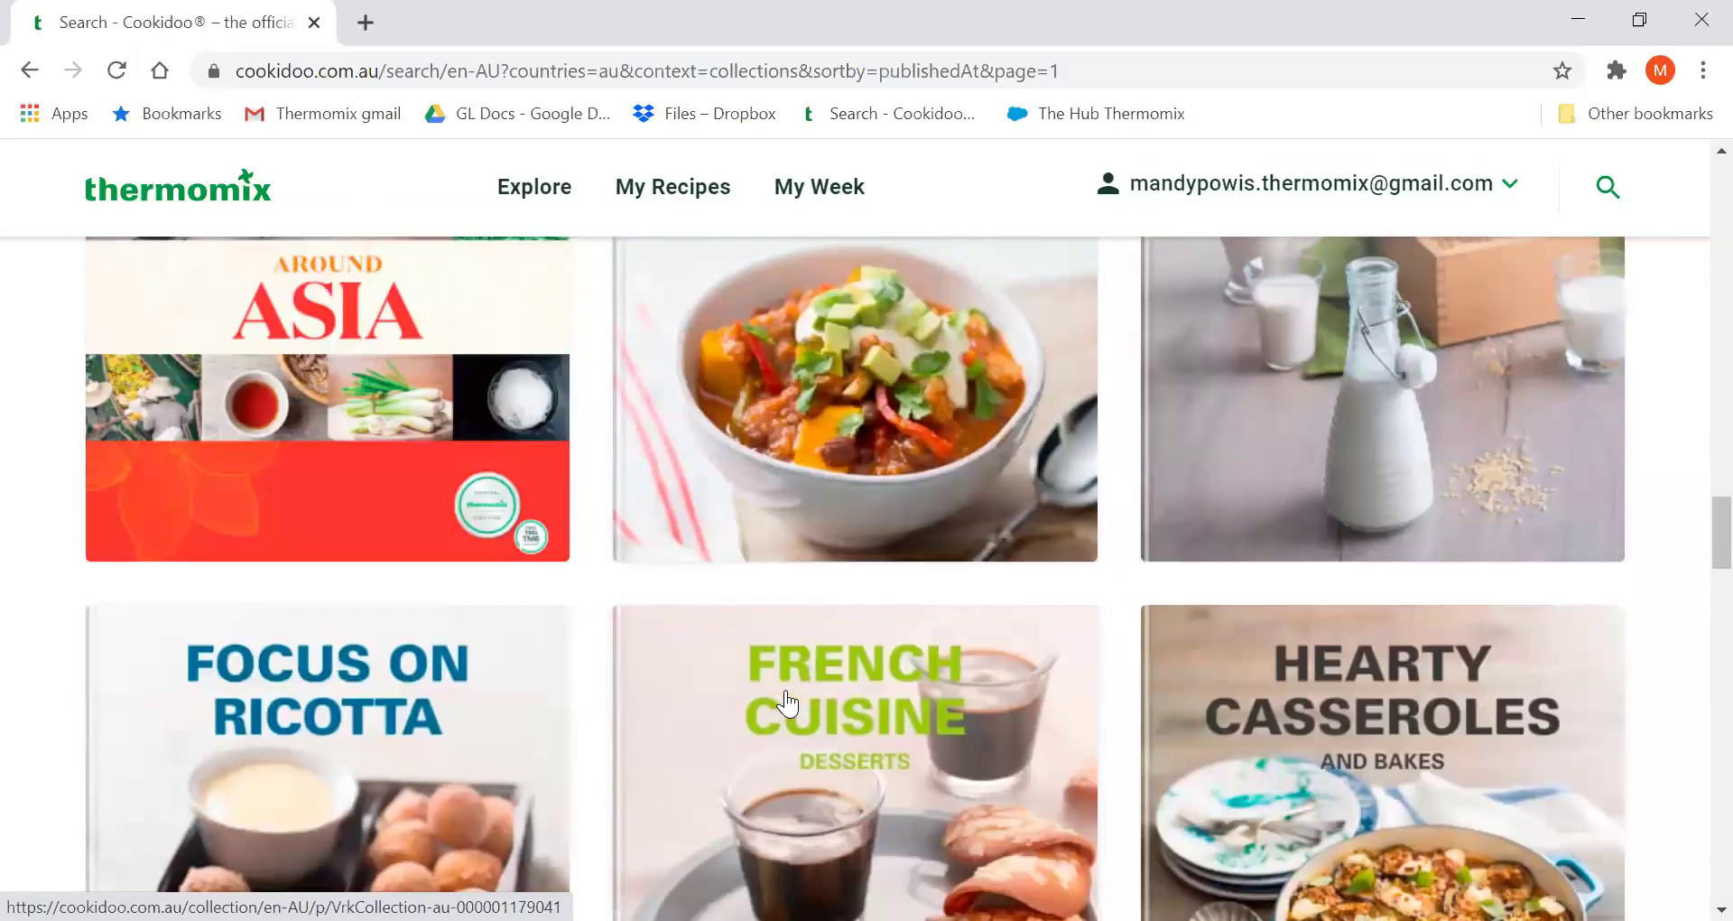
{"action": "scroll", "coordinate": [785, 702], "scroll_direction": "down", "scroll_amount": 8}
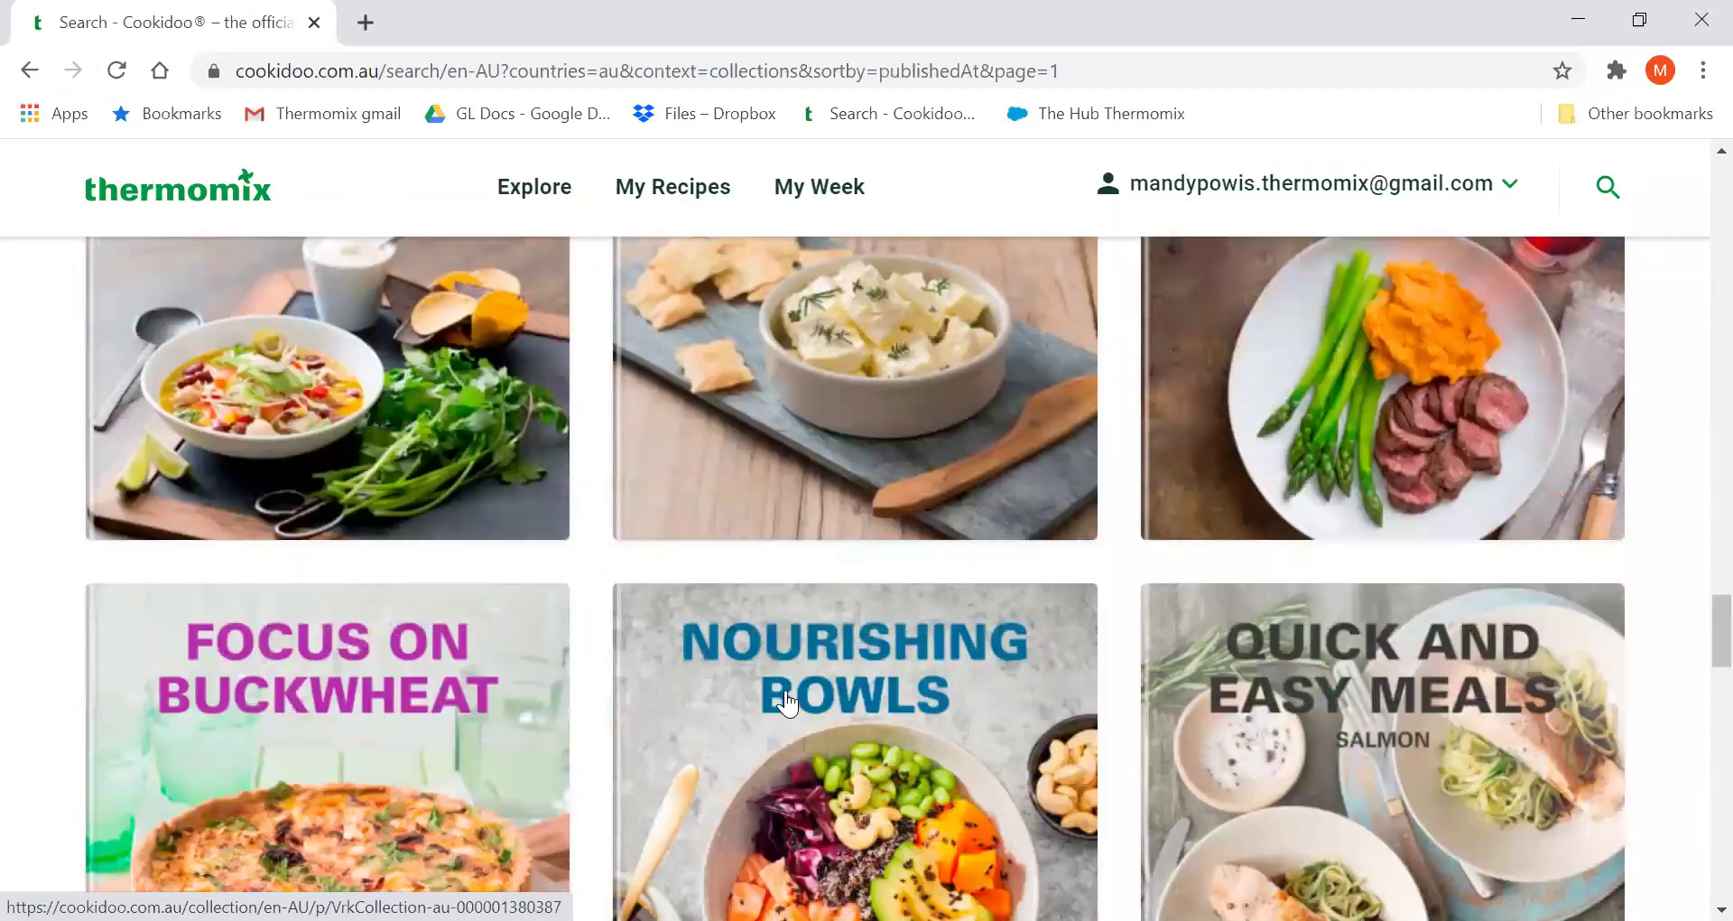
{"action": "scroll", "coordinate": [785, 703], "scroll_direction": "down", "scroll_amount": 5}
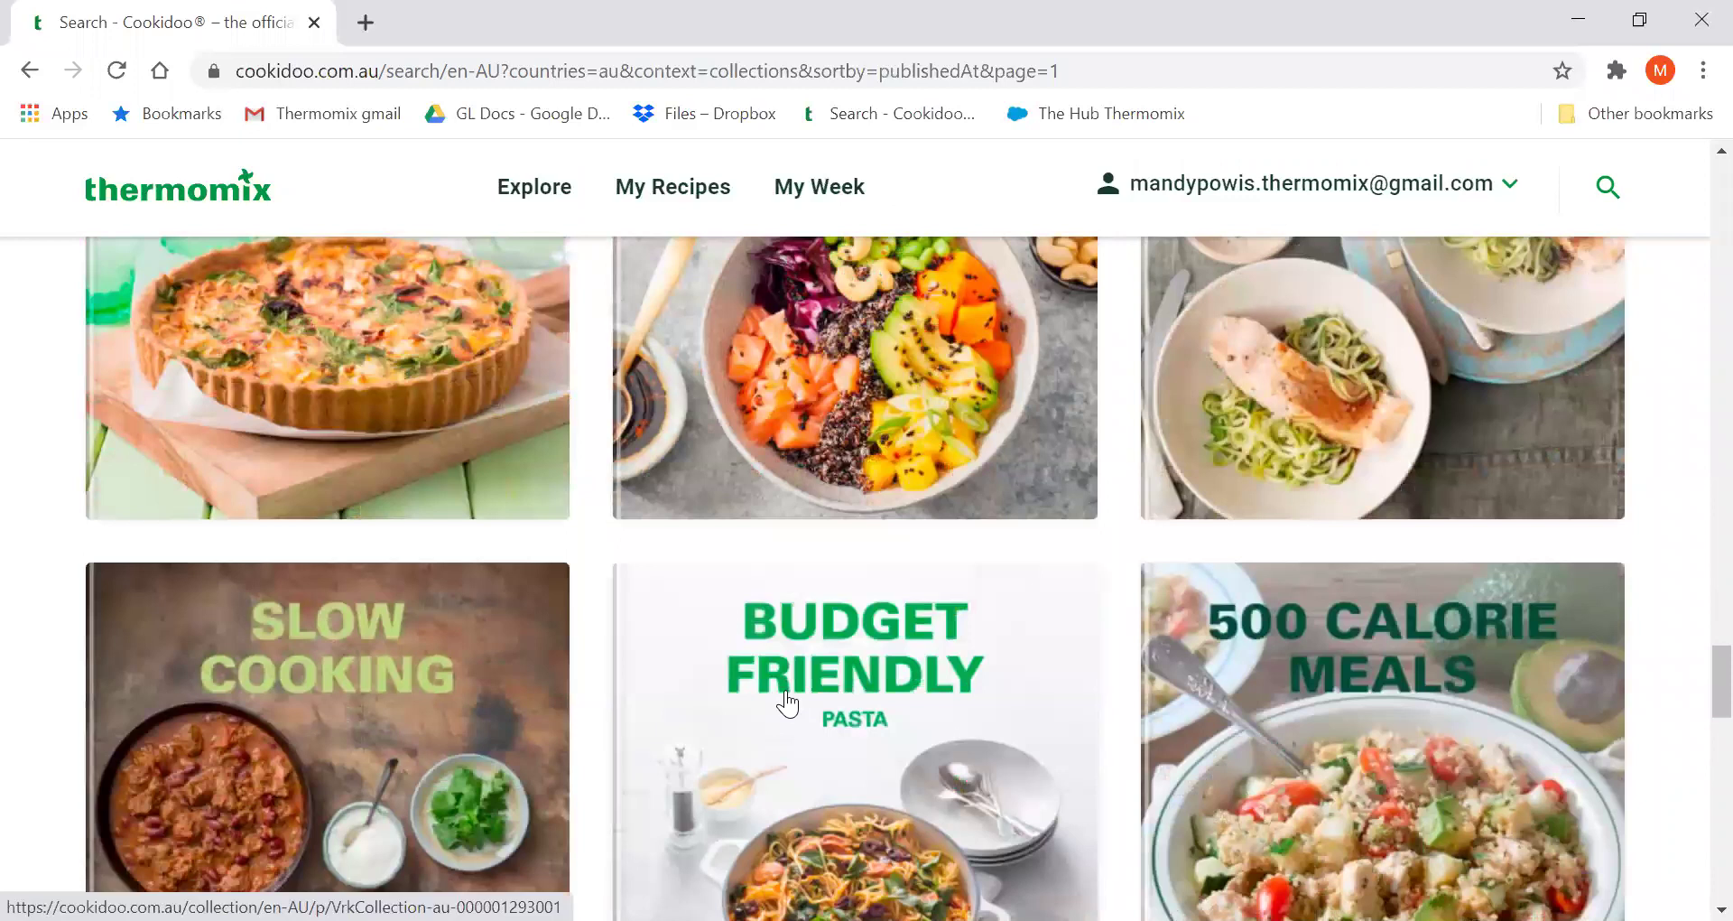
{"action": "scroll", "coordinate": [787, 702], "scroll_direction": "up", "scroll_amount": 15}
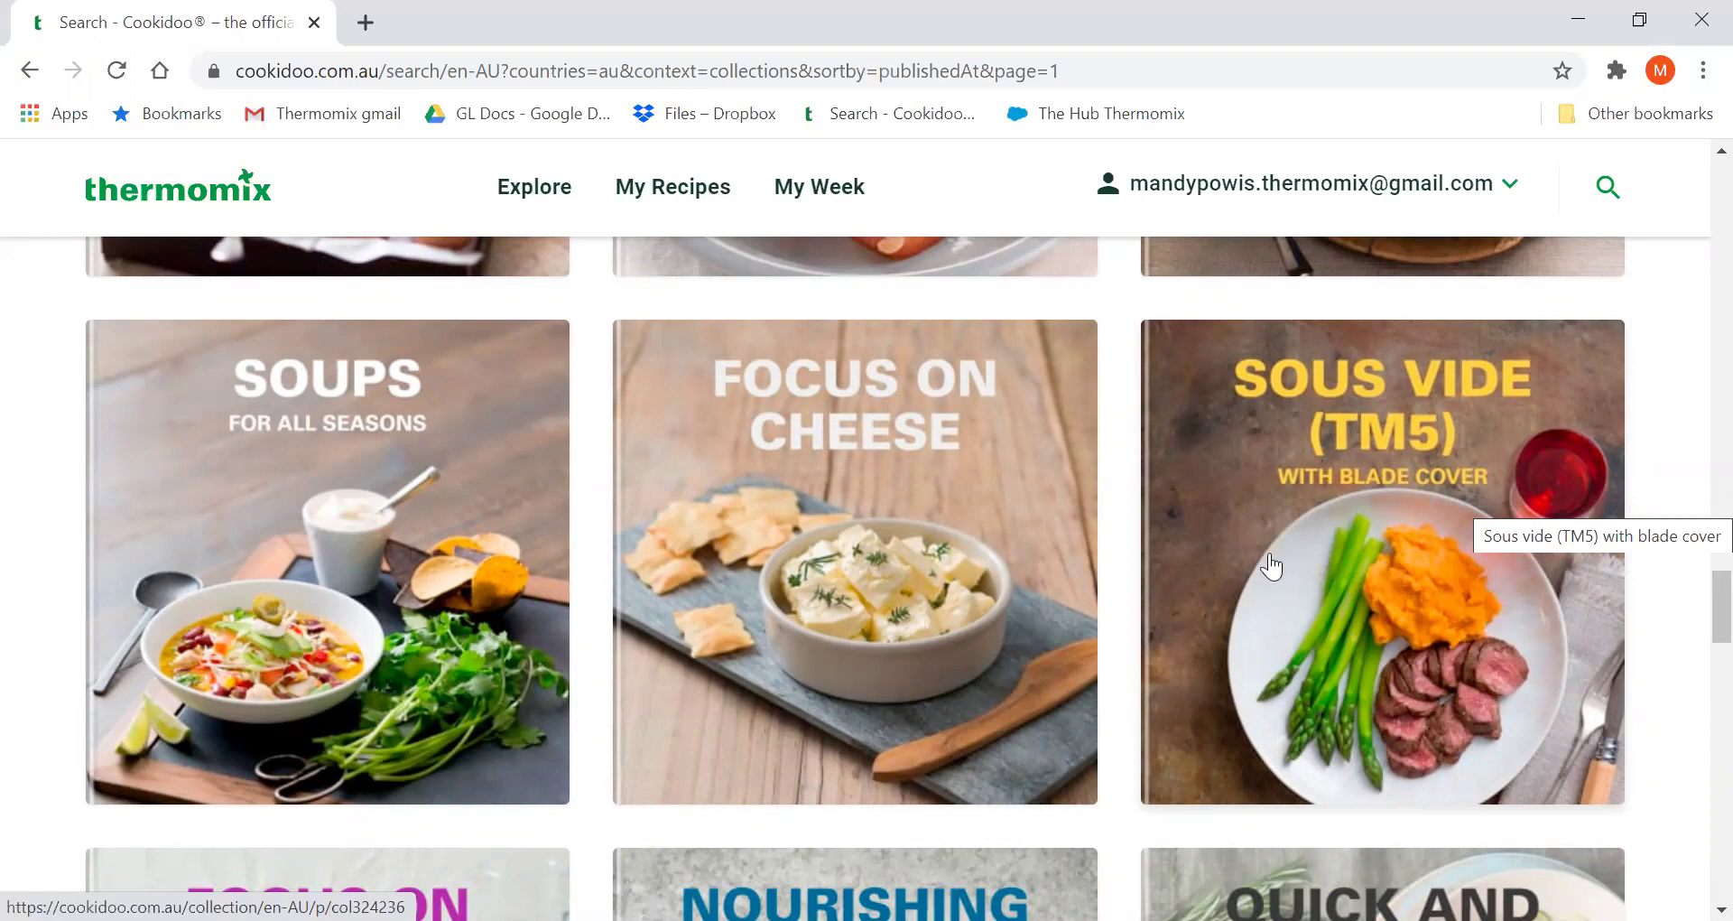
{"action": "scroll", "coordinate": [1269, 562], "scroll_direction": "down", "scroll_amount": 10}
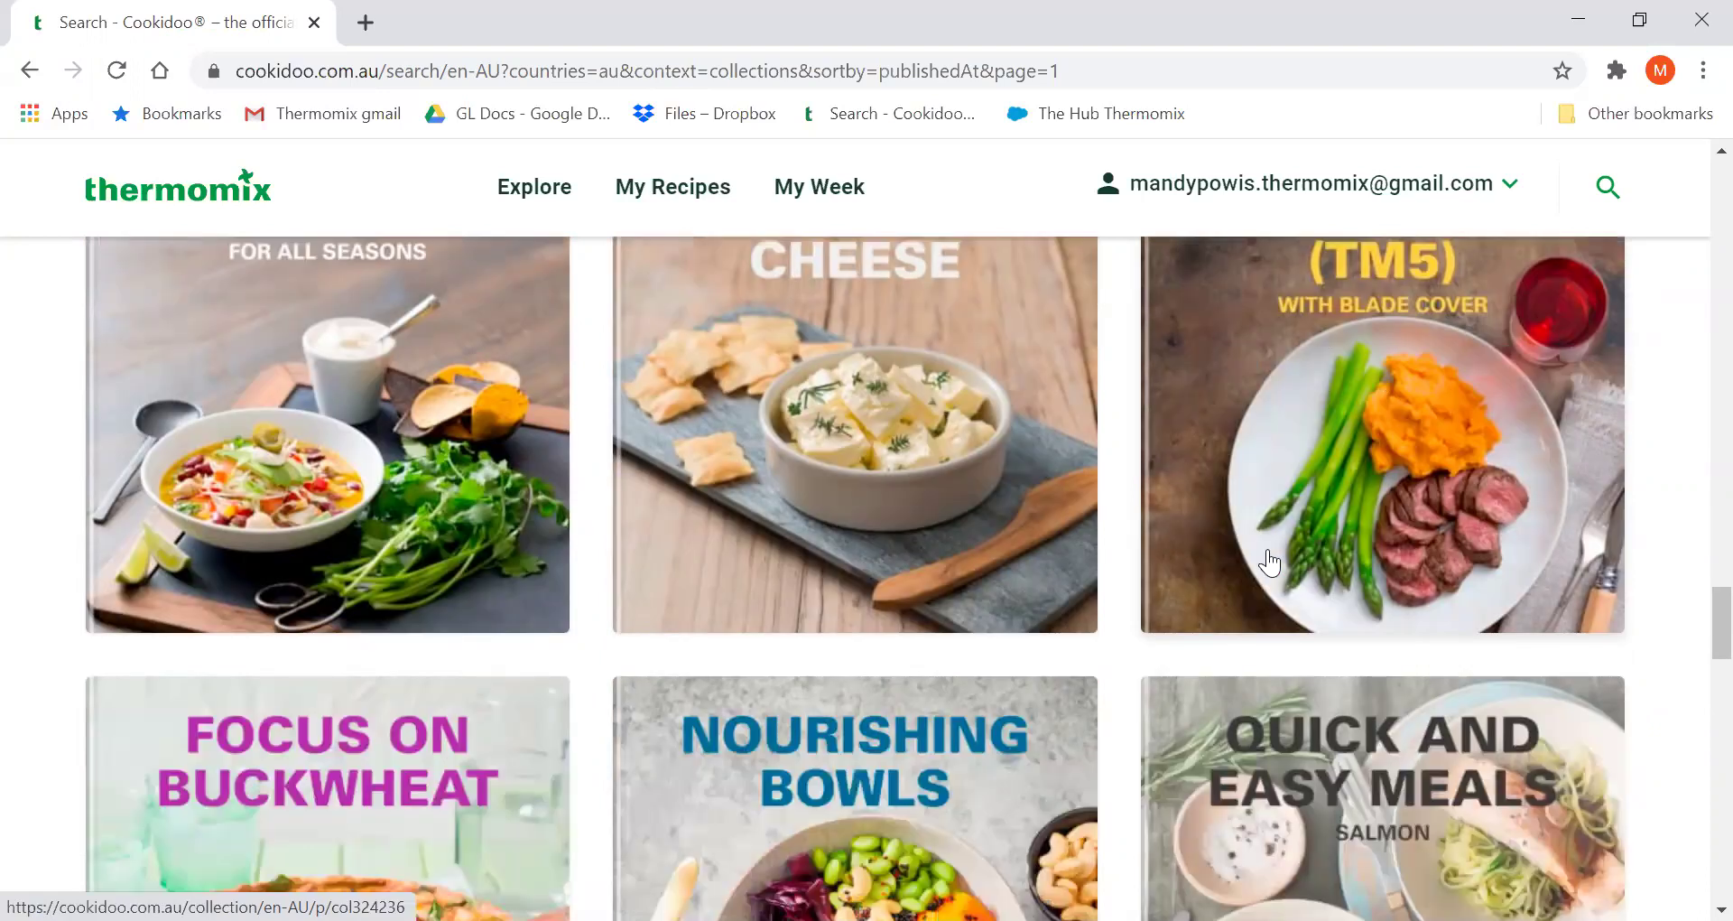
{"action": "scroll", "coordinate": [1269, 562], "scroll_direction": "down", "scroll_amount": 6}
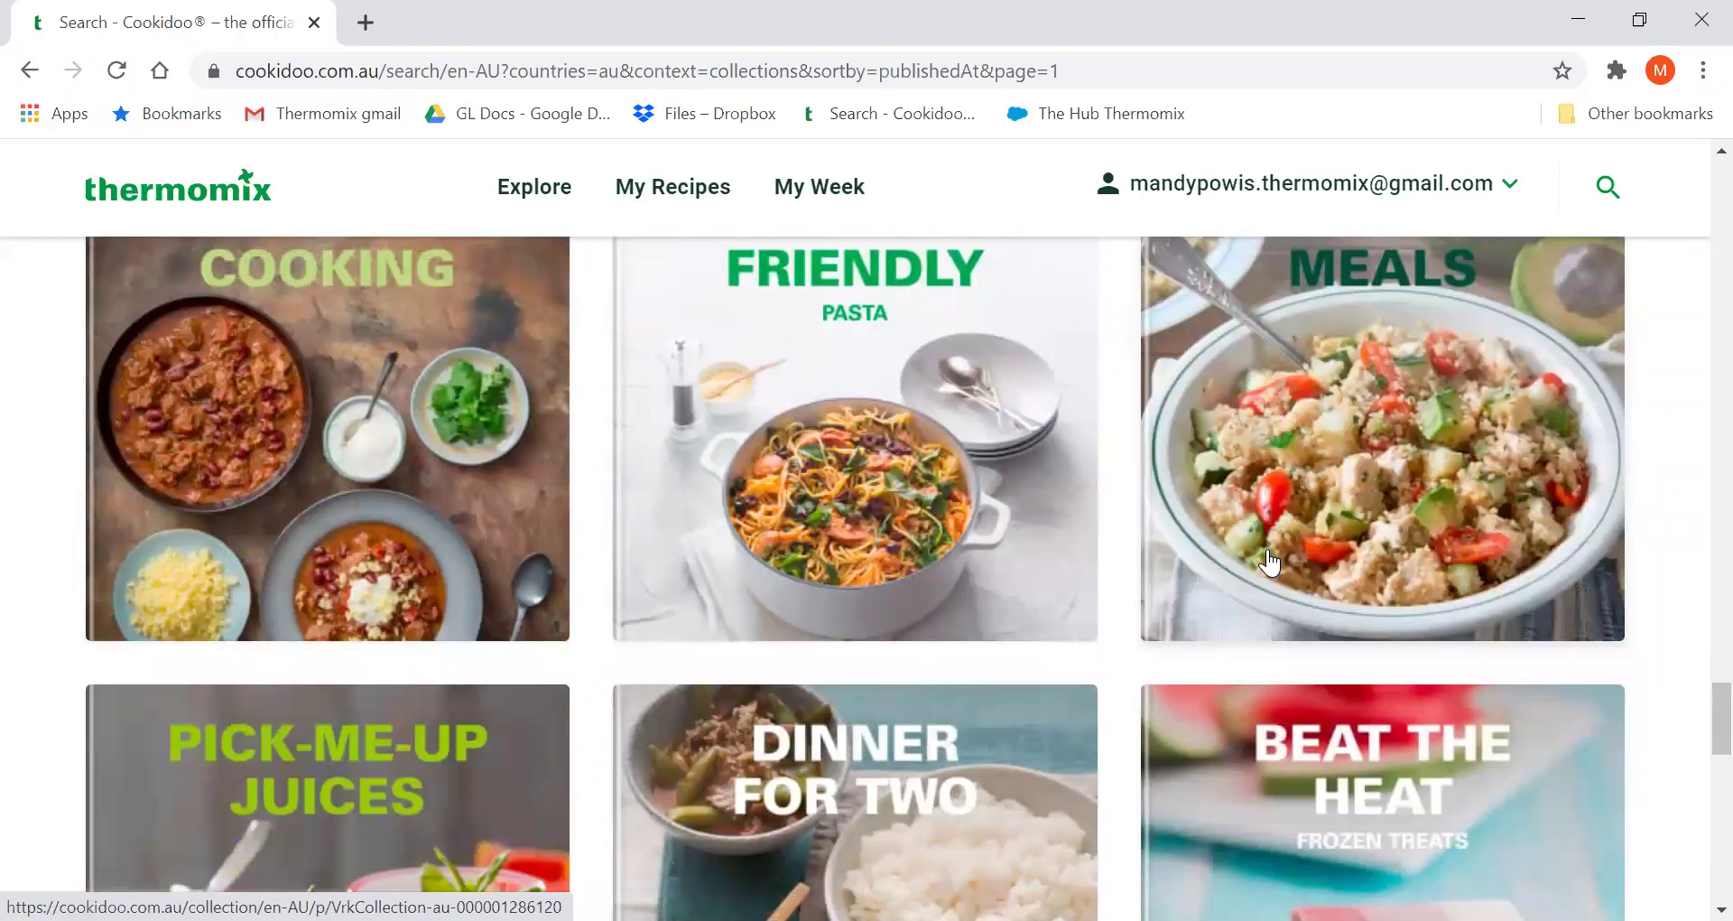
{"action": "scroll", "coordinate": [1284, 533], "scroll_direction": "down", "scroll_amount": 5}
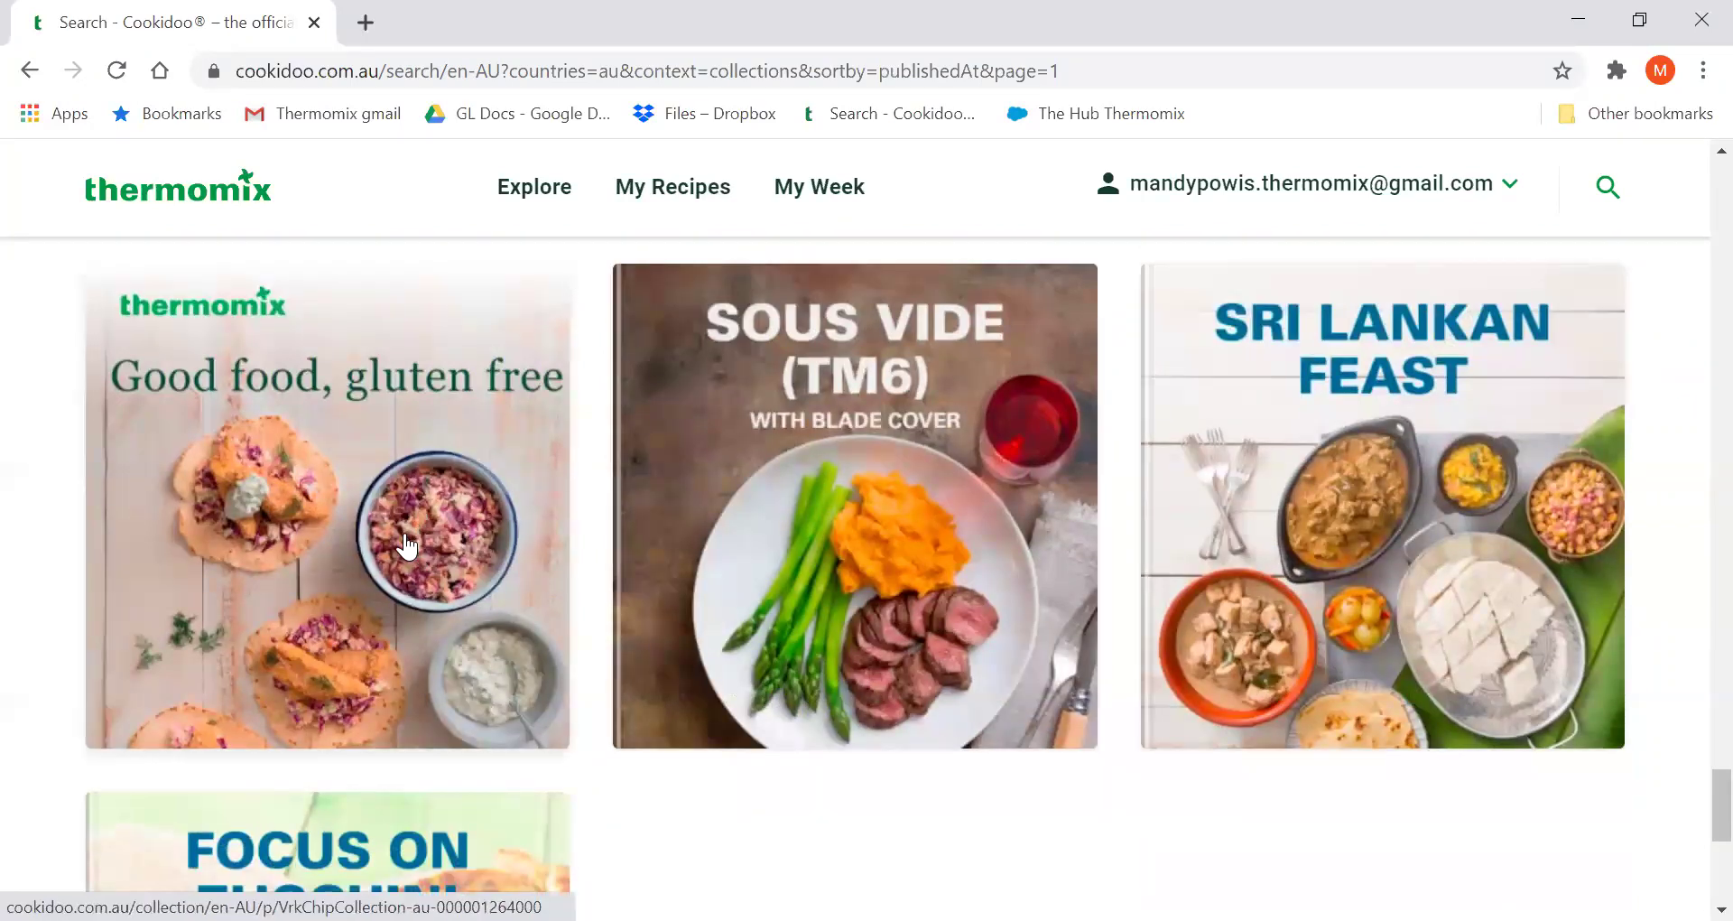
Browse the collections from Focus on Zucchini past Eat Well and Asian Essentials to Naturally Sweet.
{"action": "scroll", "coordinate": [962, 515], "scroll_direction": "down", "scroll_amount": 9}
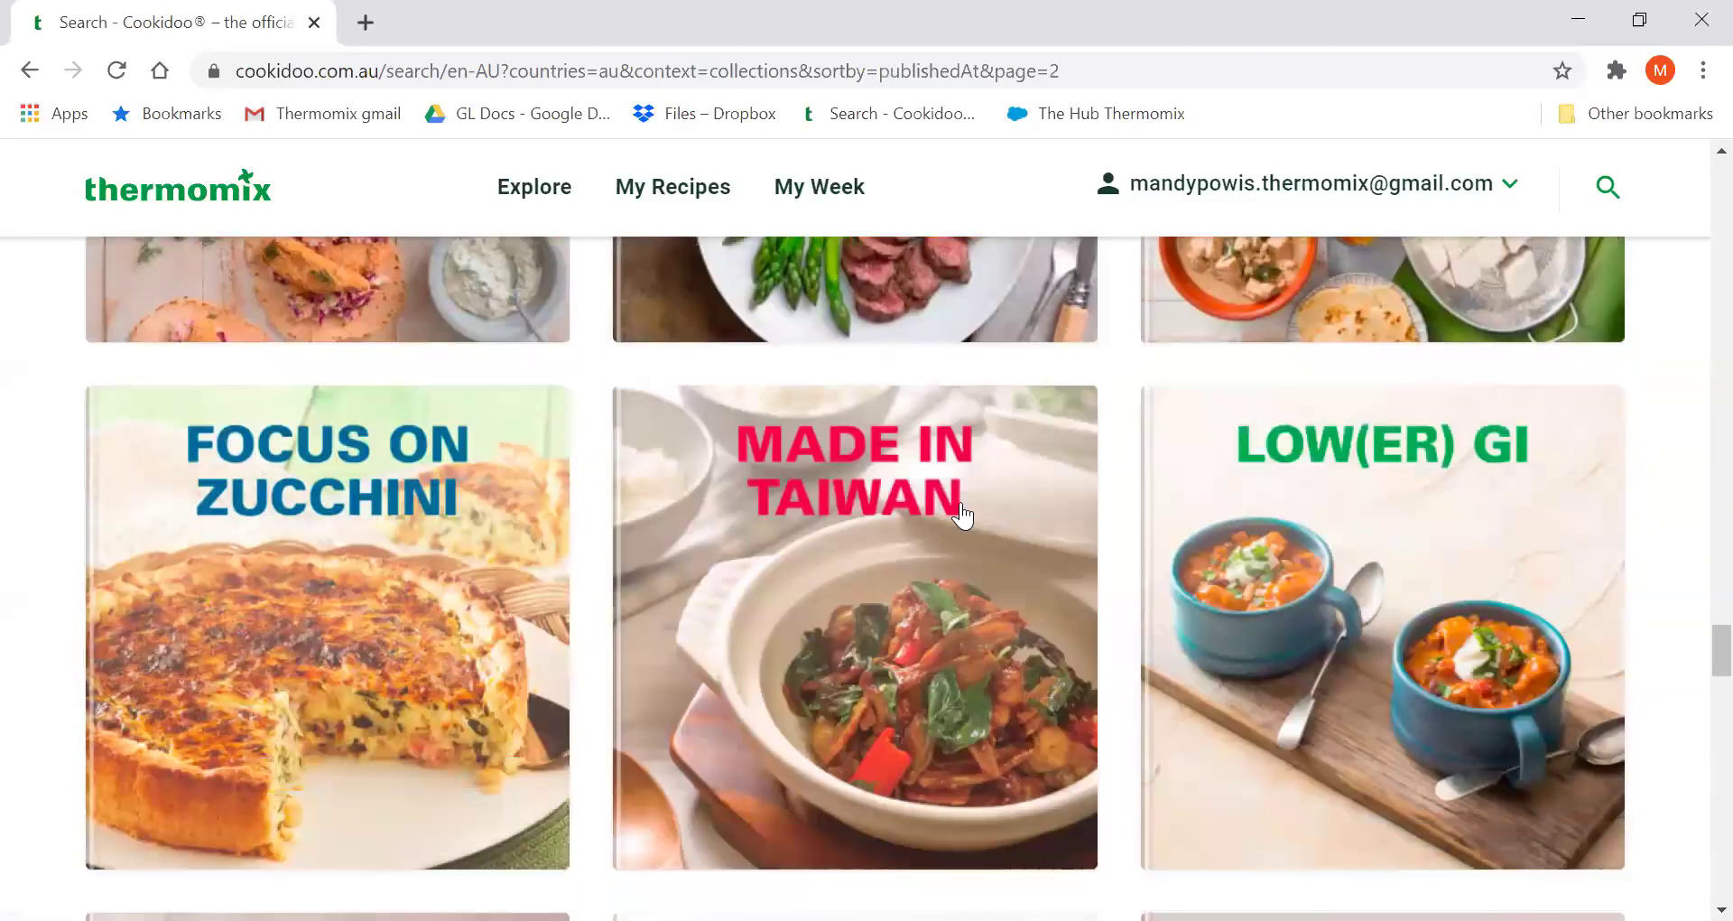
{"action": "scroll", "coordinate": [962, 515], "scroll_direction": "down", "scroll_amount": 5}
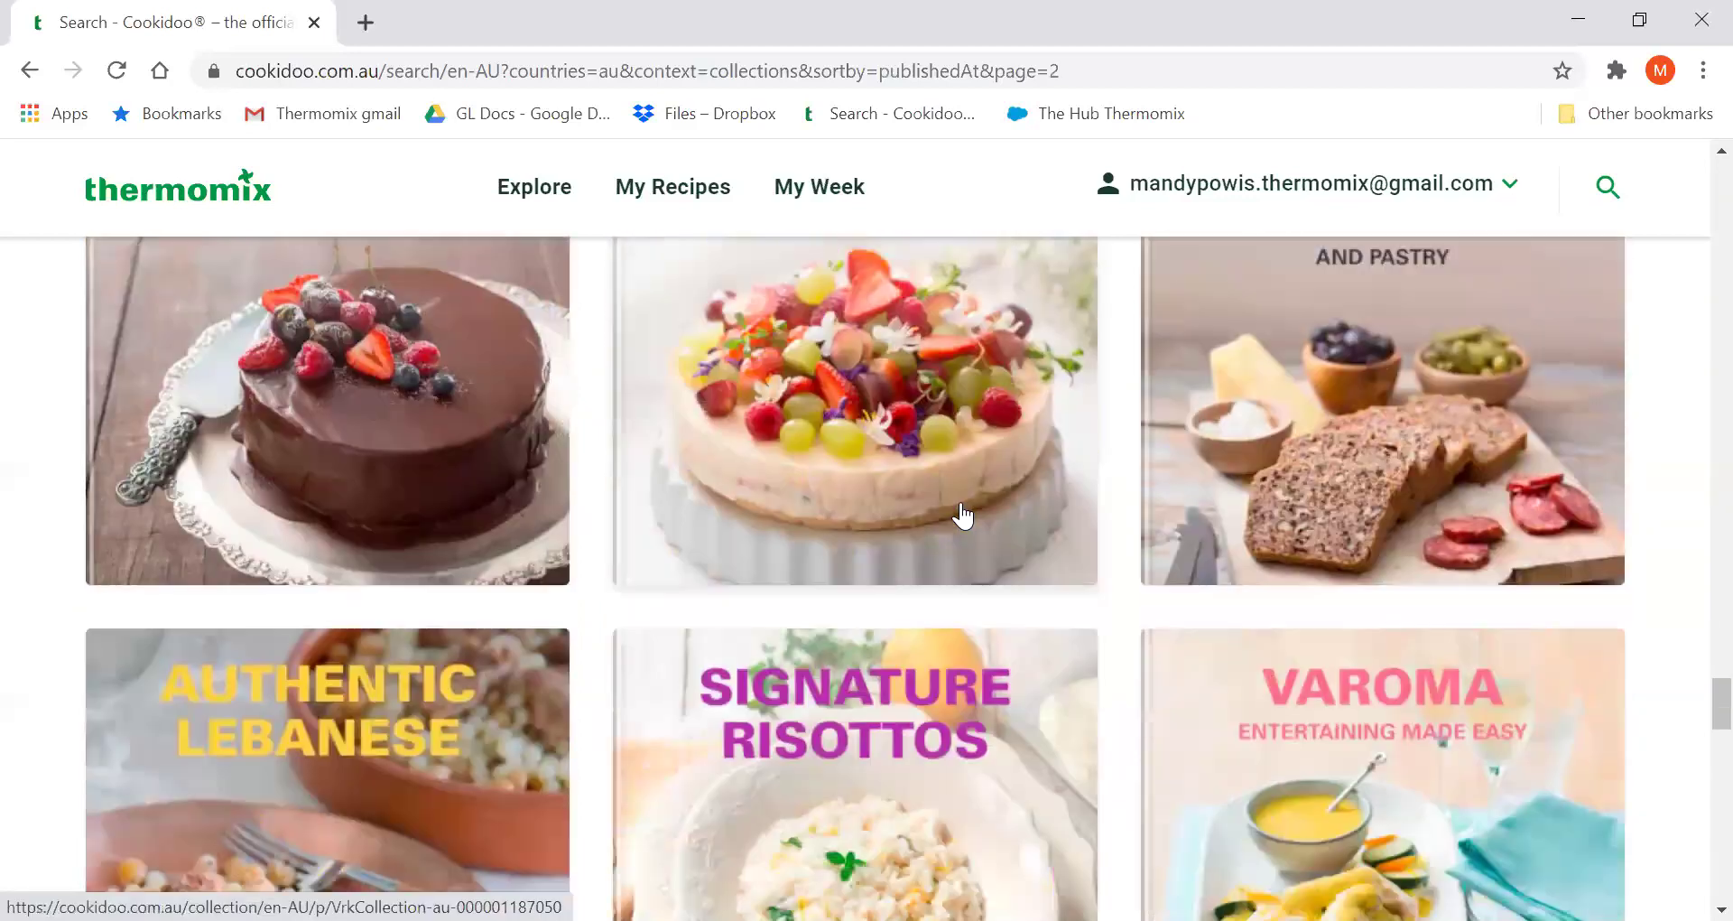
{"action": "scroll", "coordinate": [962, 515], "scroll_direction": "down", "scroll_amount": 7}
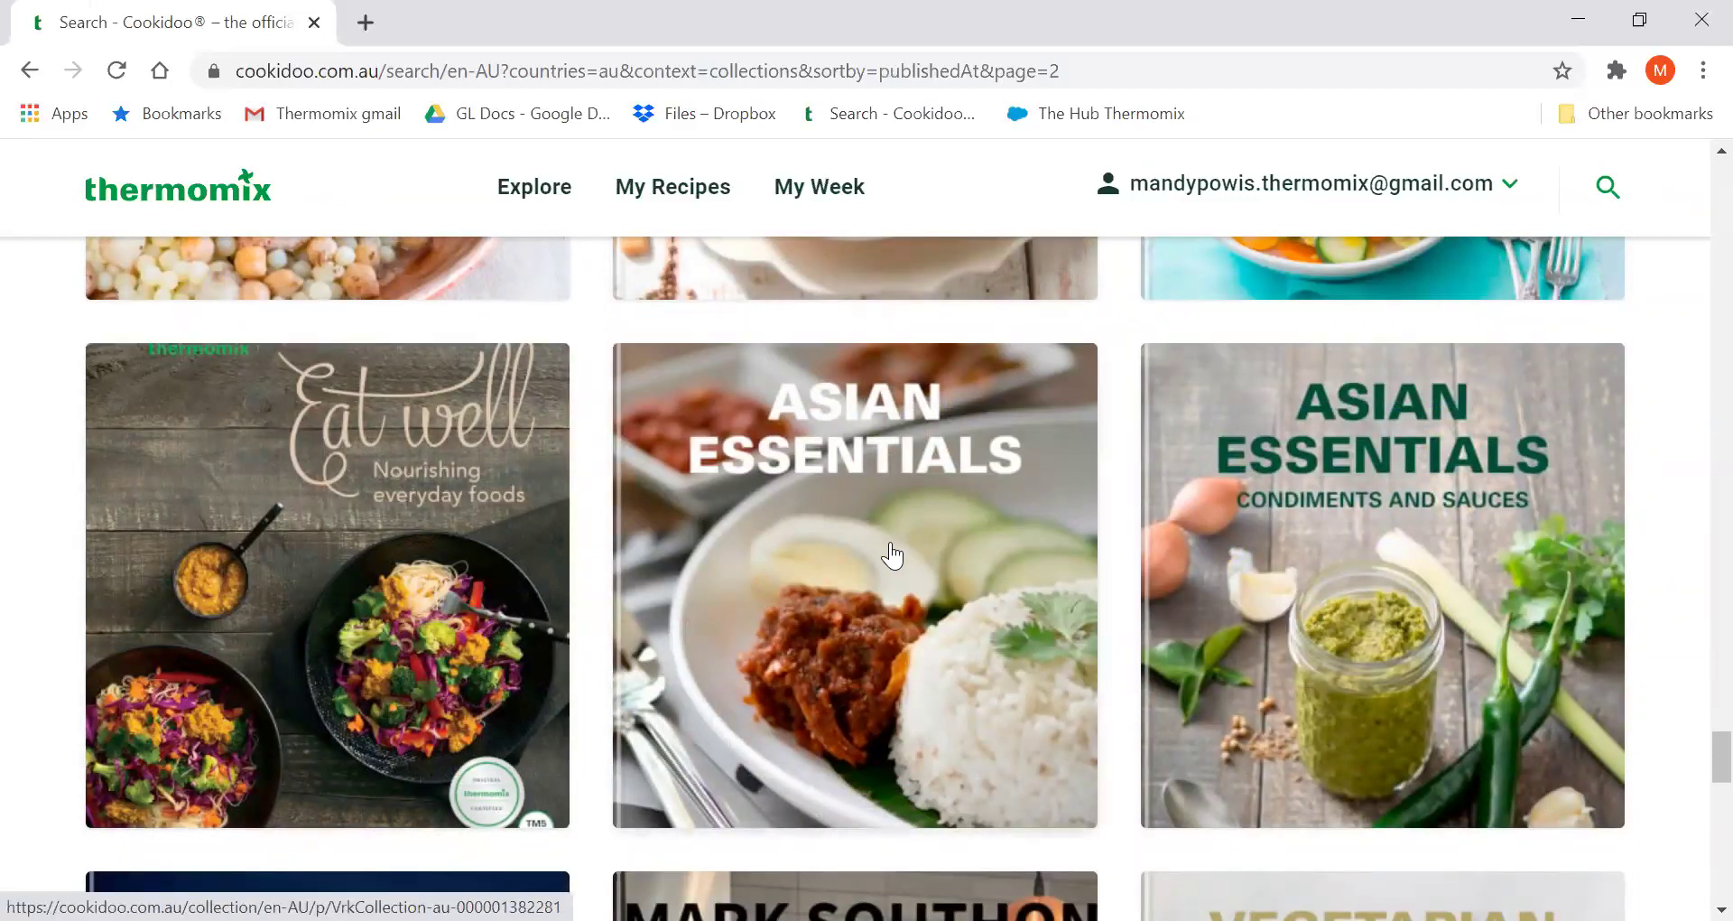
{"action": "scroll", "coordinate": [890, 546], "scroll_direction": "down", "scroll_amount": 1}
{"action": "scroll", "coordinate": [890, 541], "scroll_direction": "down", "scroll_amount": 14}
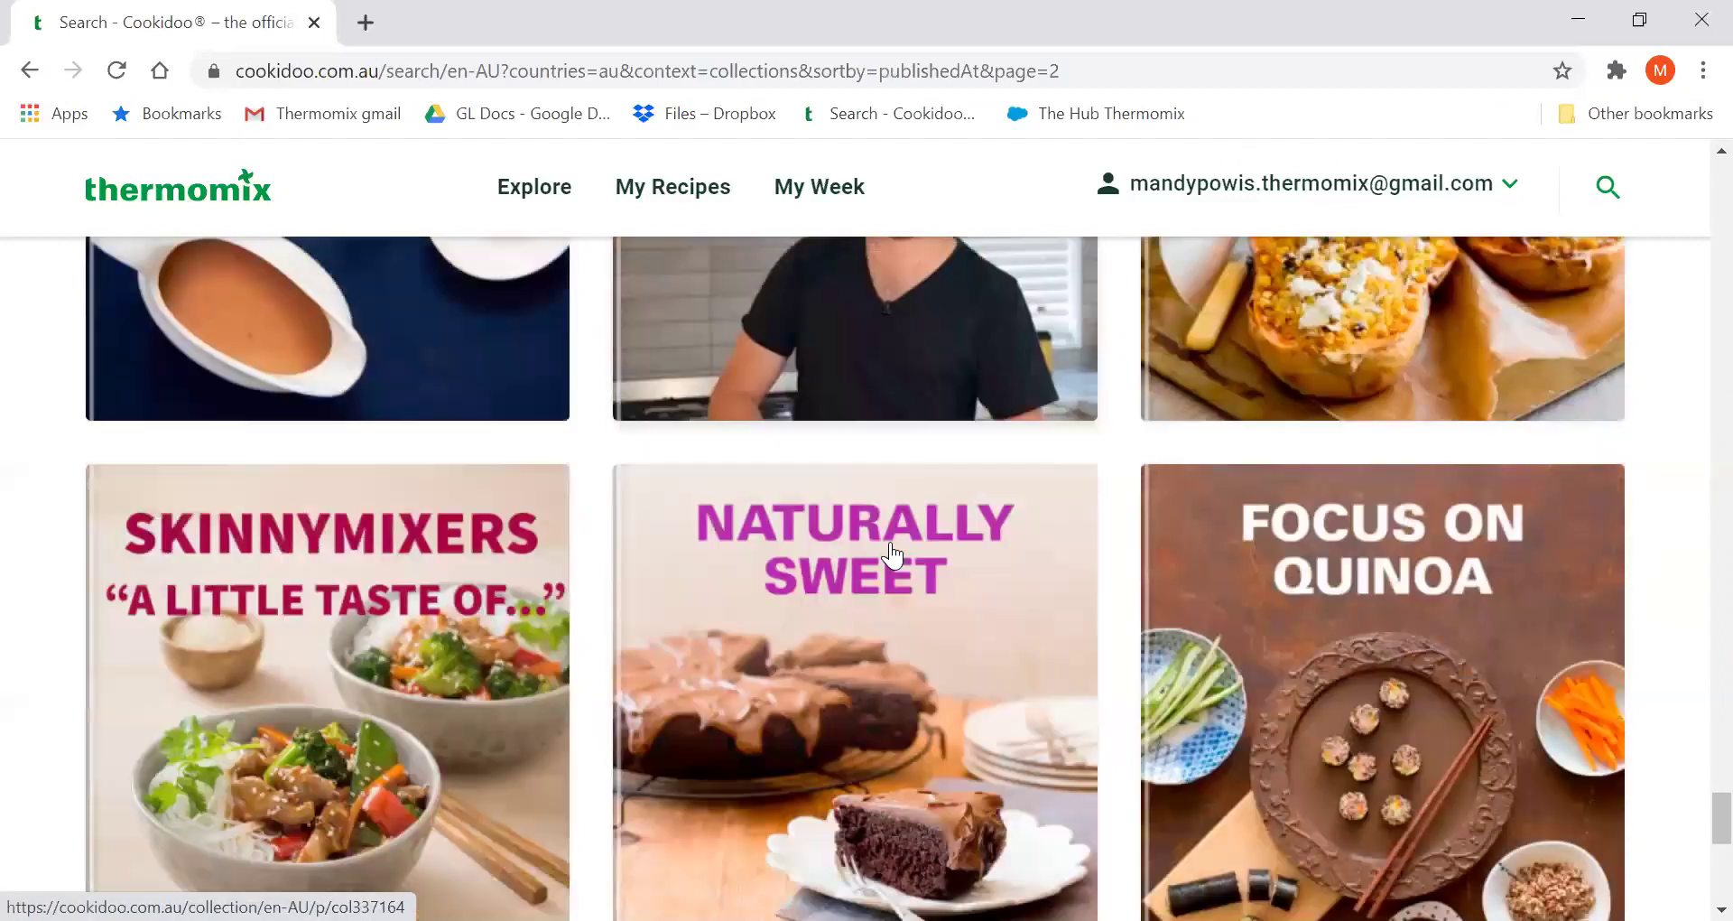
Continue down the collections past Flavours of India and Plant to Plate to Everyday cooking for Thermomix families.
{"action": "scroll", "coordinate": [890, 541], "scroll_direction": "down", "scroll_amount": 5}
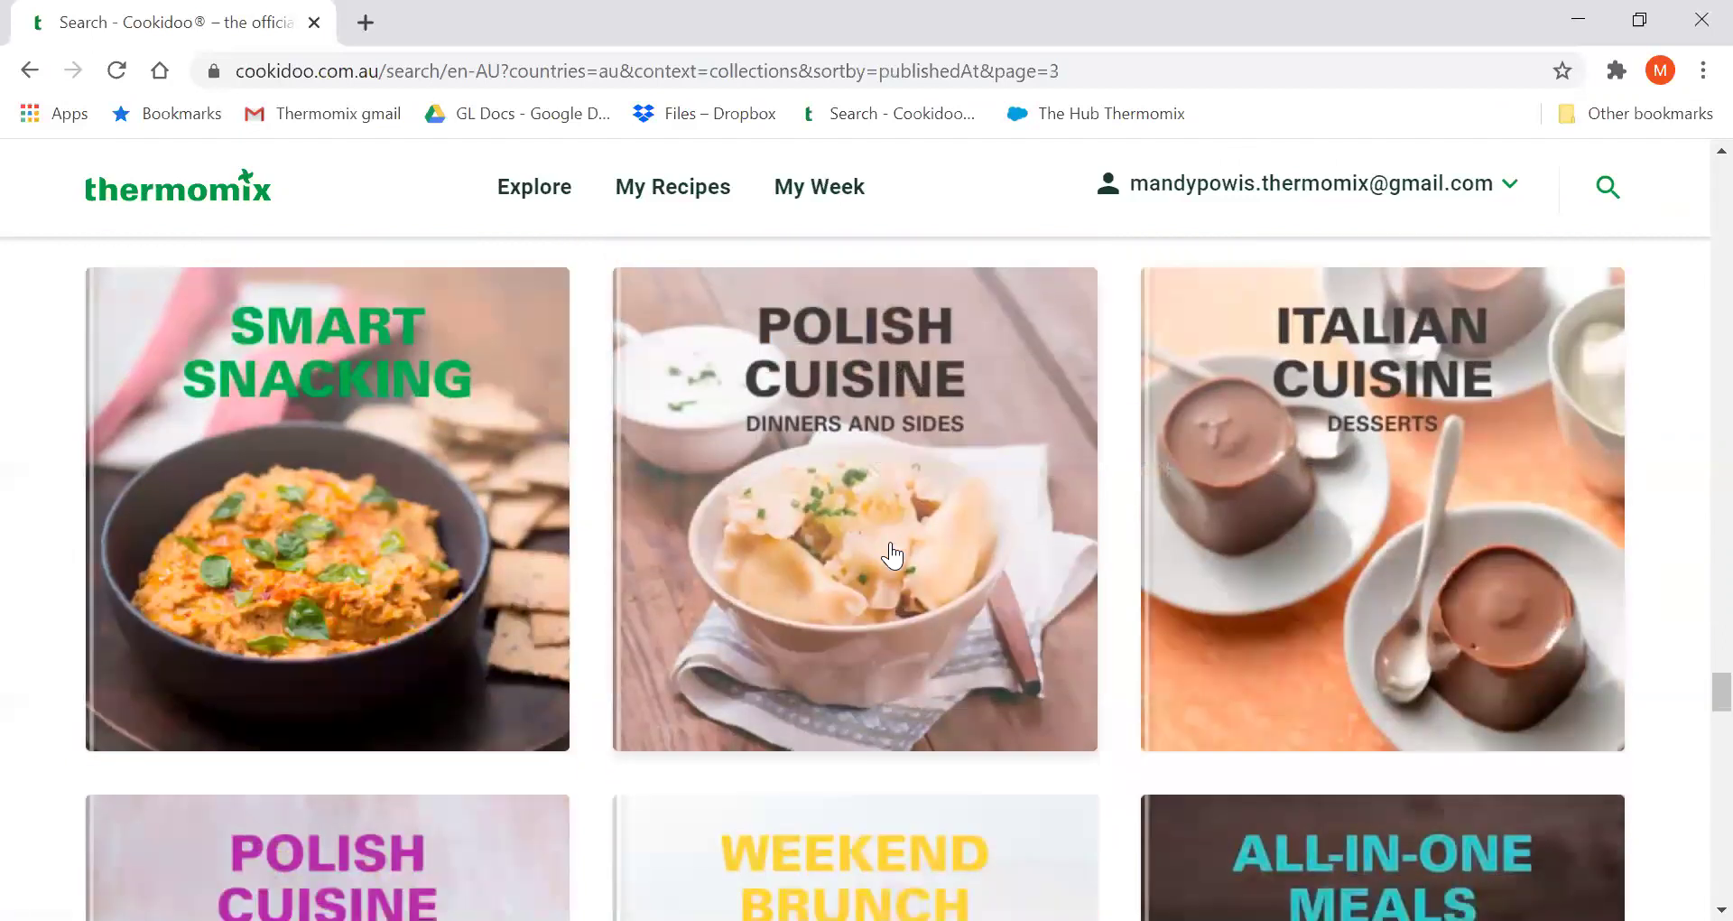
{"action": "scroll", "coordinate": [890, 542], "scroll_direction": "down", "scroll_amount": 14}
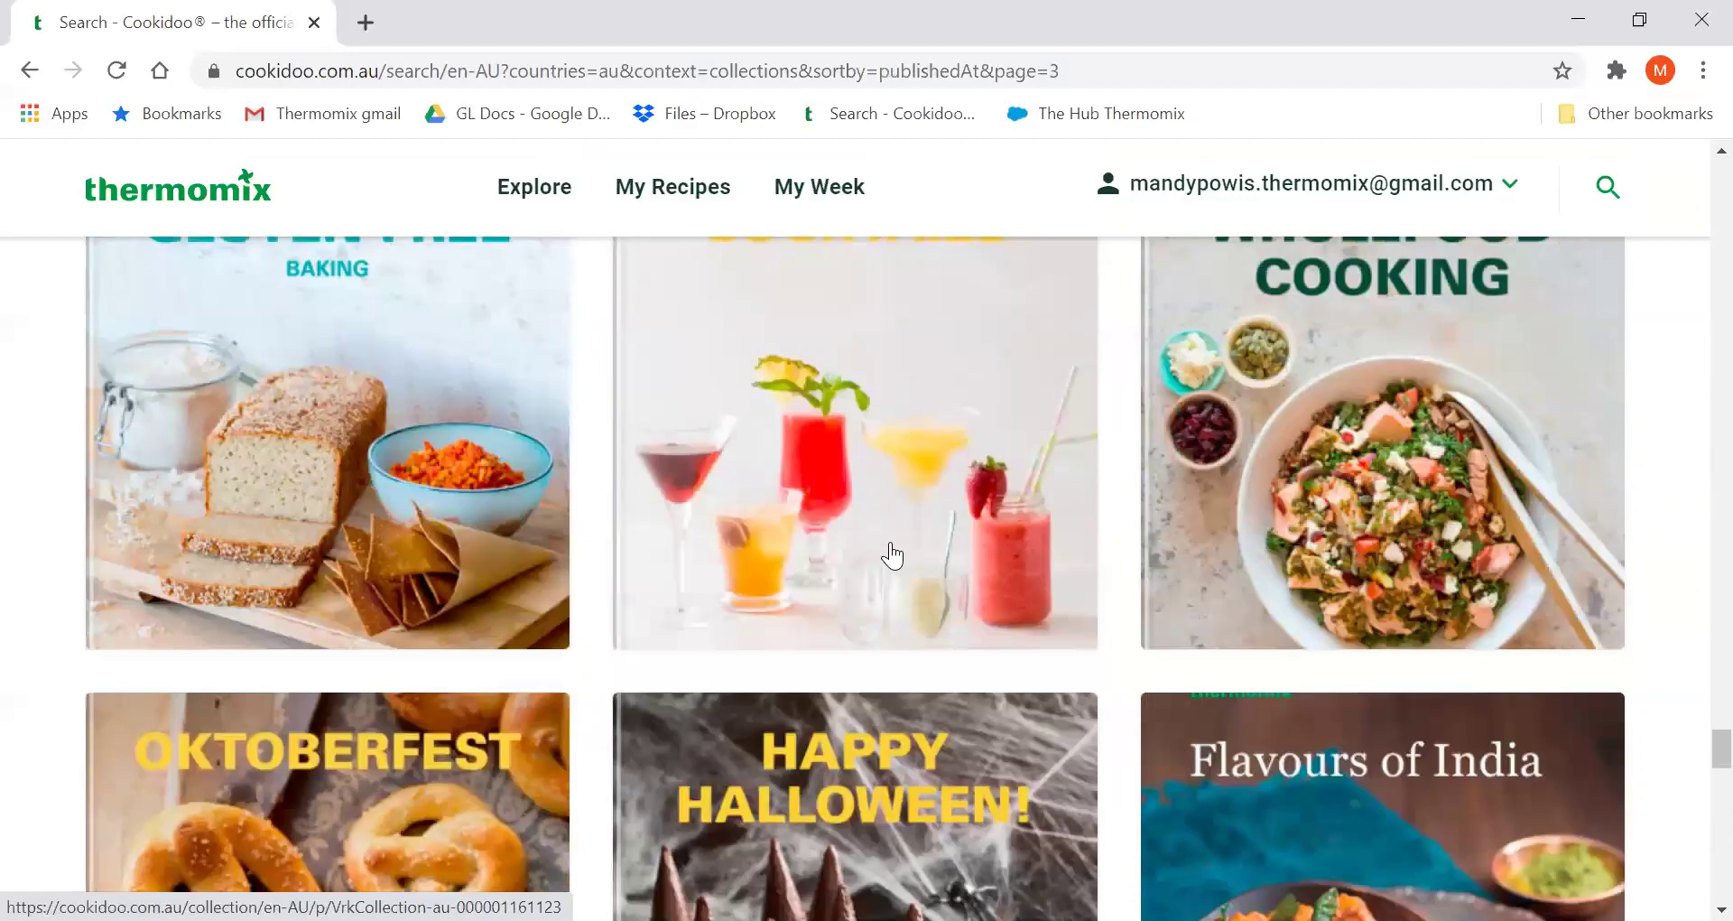
{"action": "scroll", "coordinate": [892, 552], "scroll_direction": "down", "scroll_amount": 2}
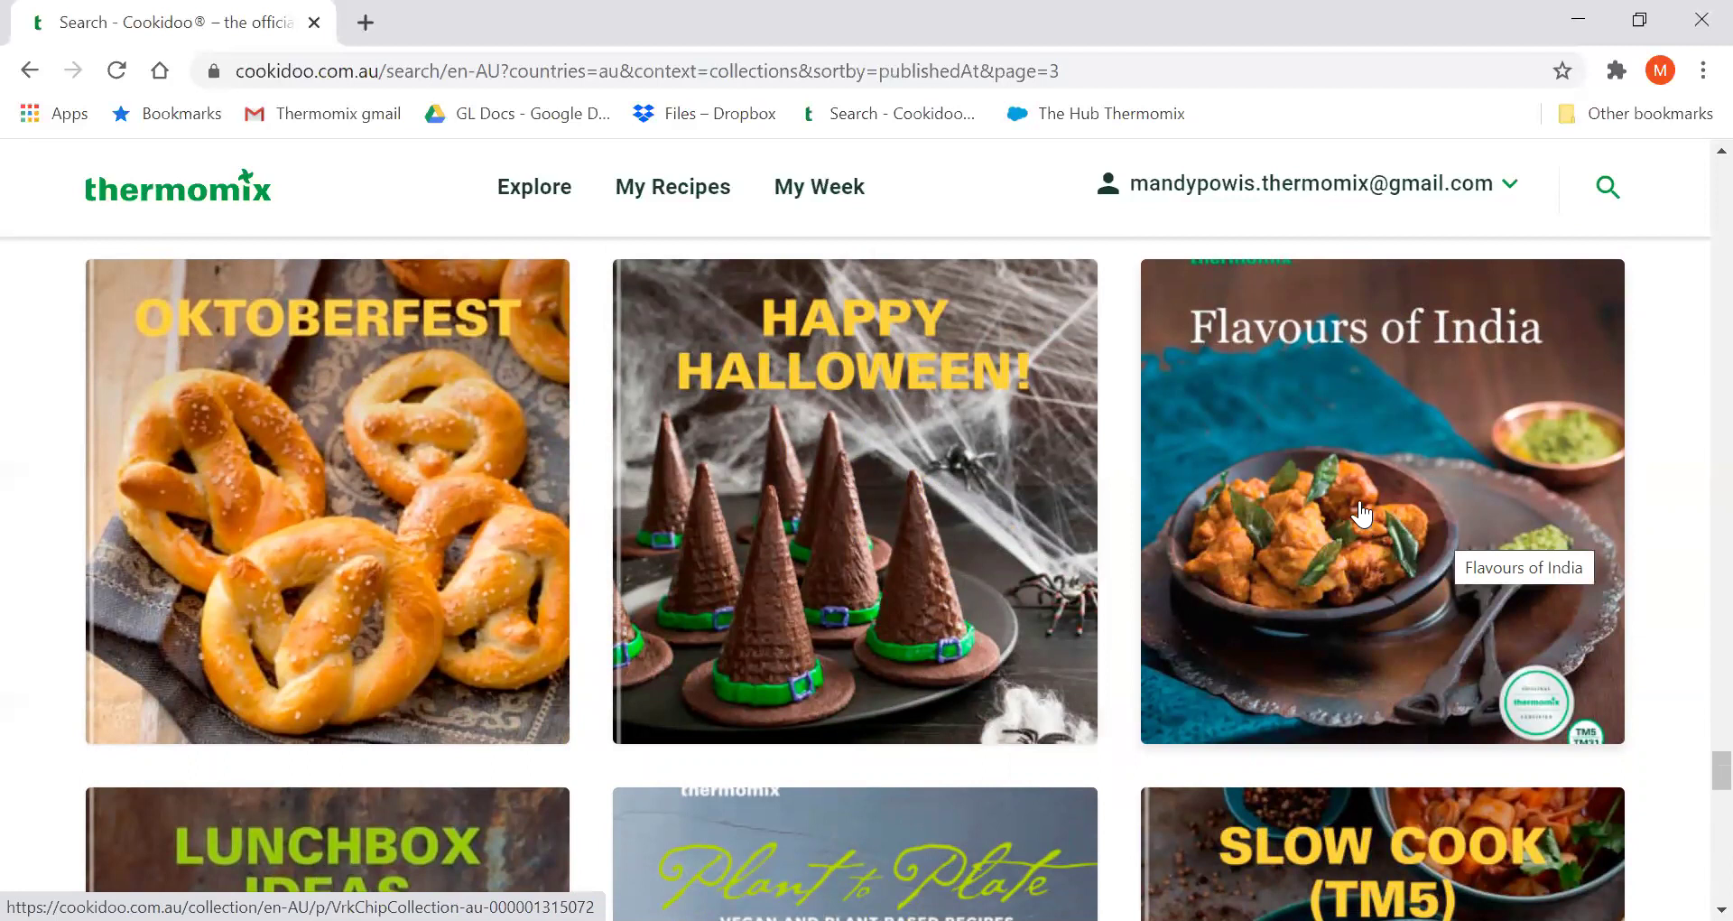
{"action": "scroll", "coordinate": [1345, 516], "scroll_direction": "down", "scroll_amount": 6}
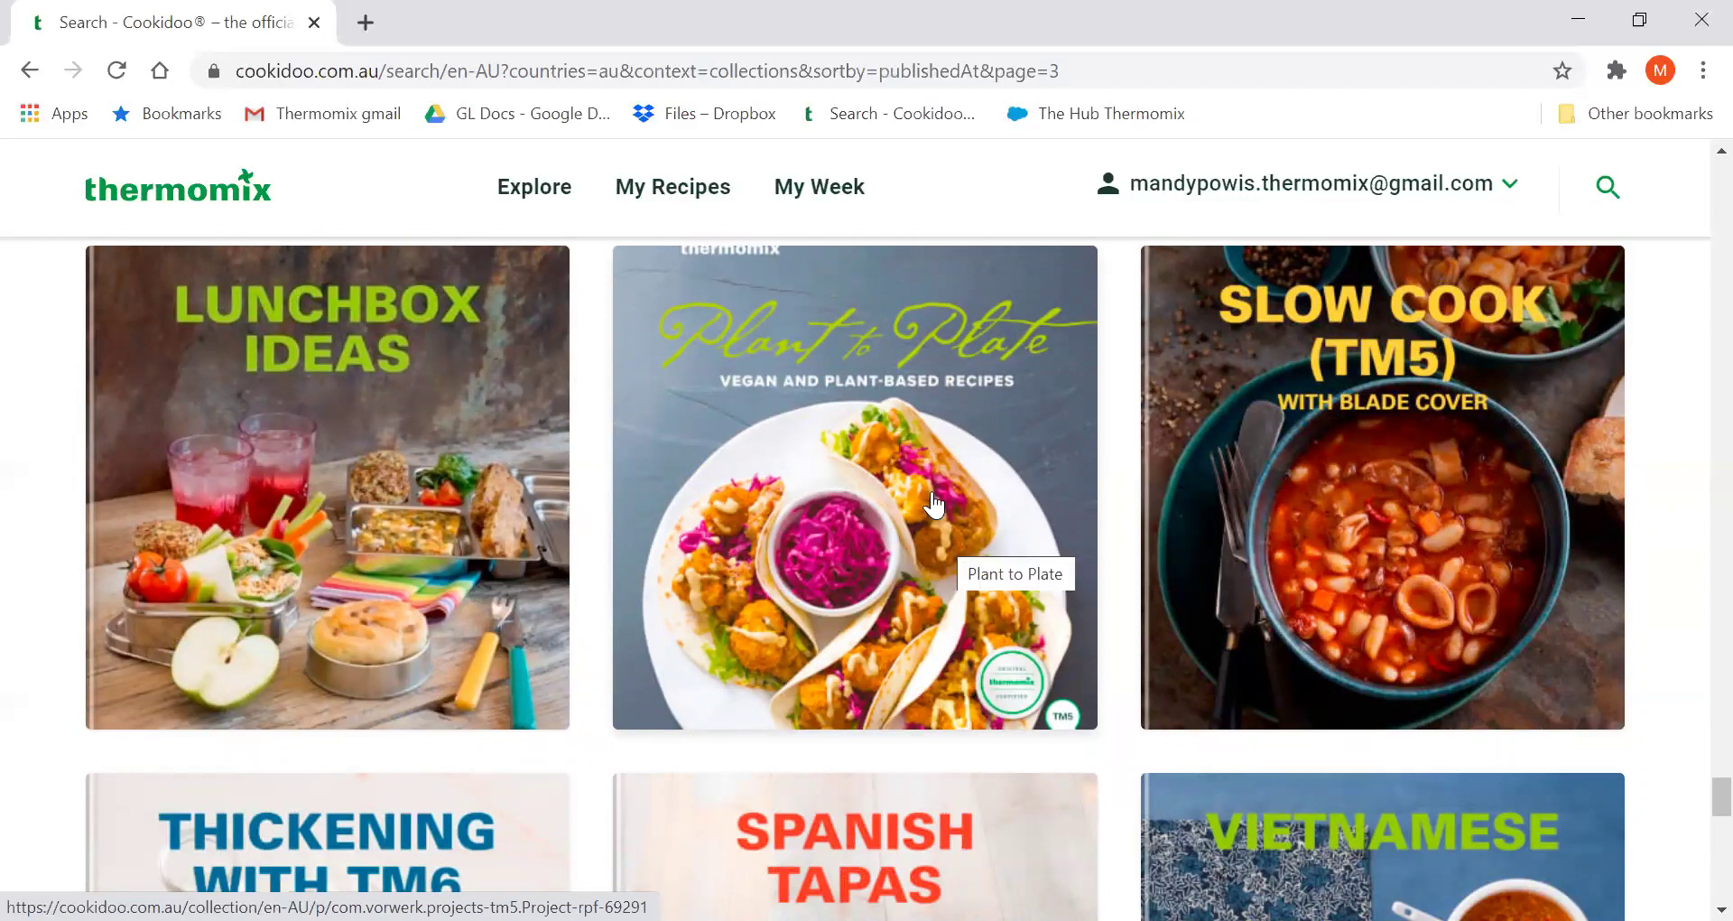
{"action": "scroll", "coordinate": [880, 546], "scroll_direction": "down", "scroll_amount": 6}
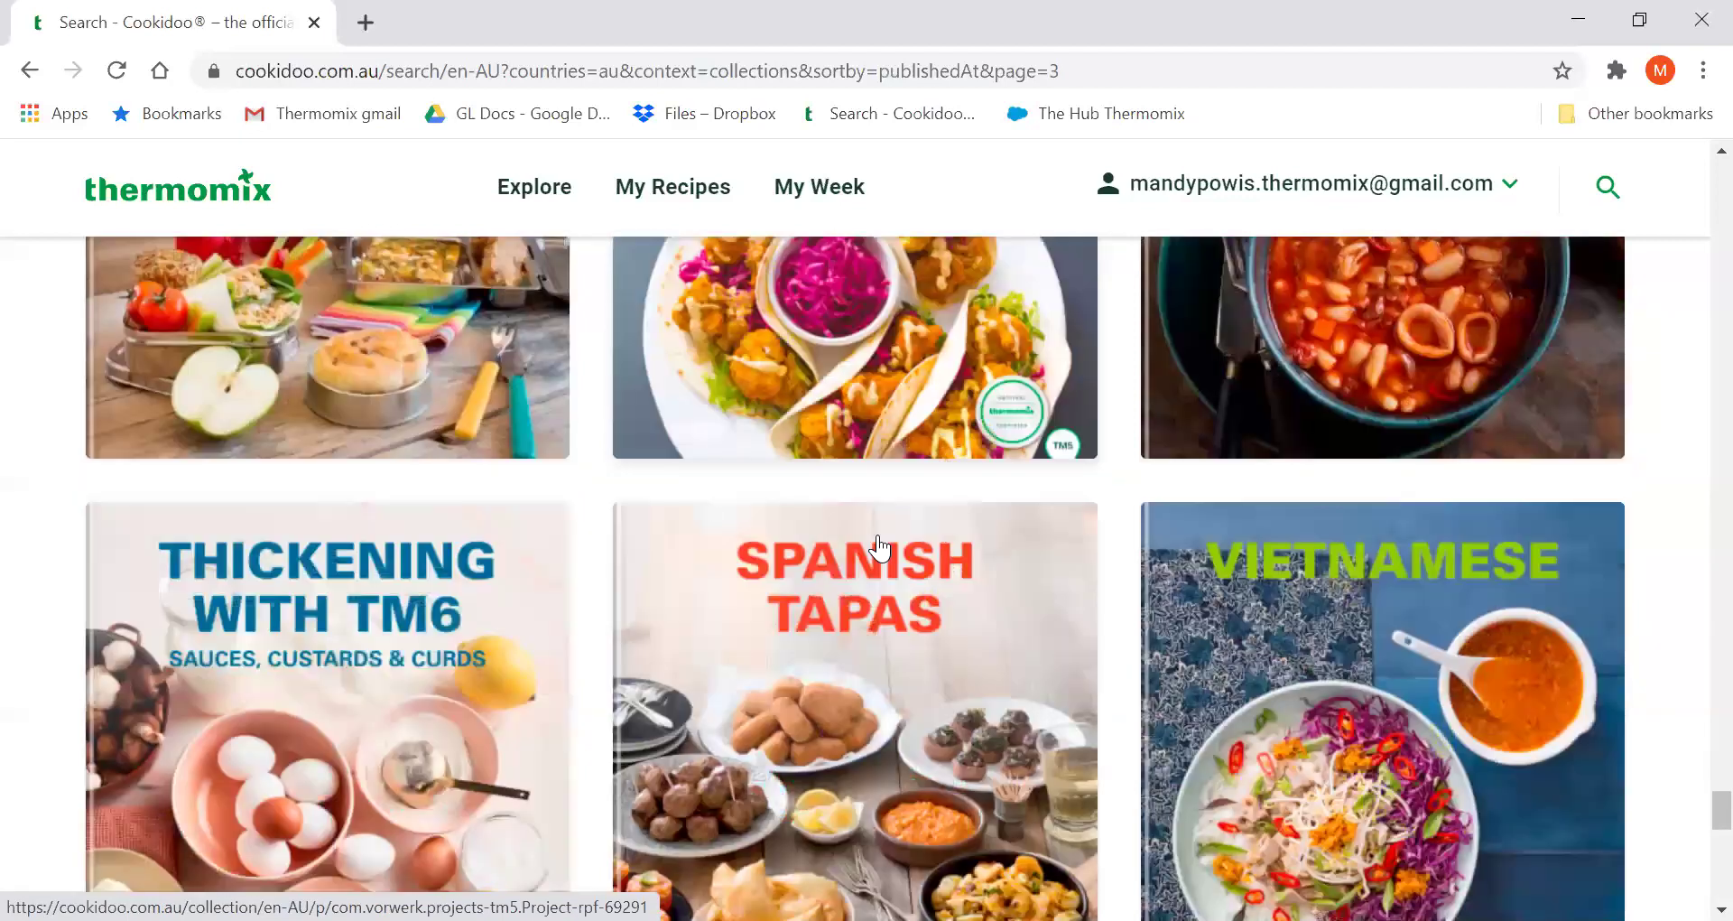
{"action": "scroll", "coordinate": [880, 547], "scroll_direction": "down", "scroll_amount": 1}
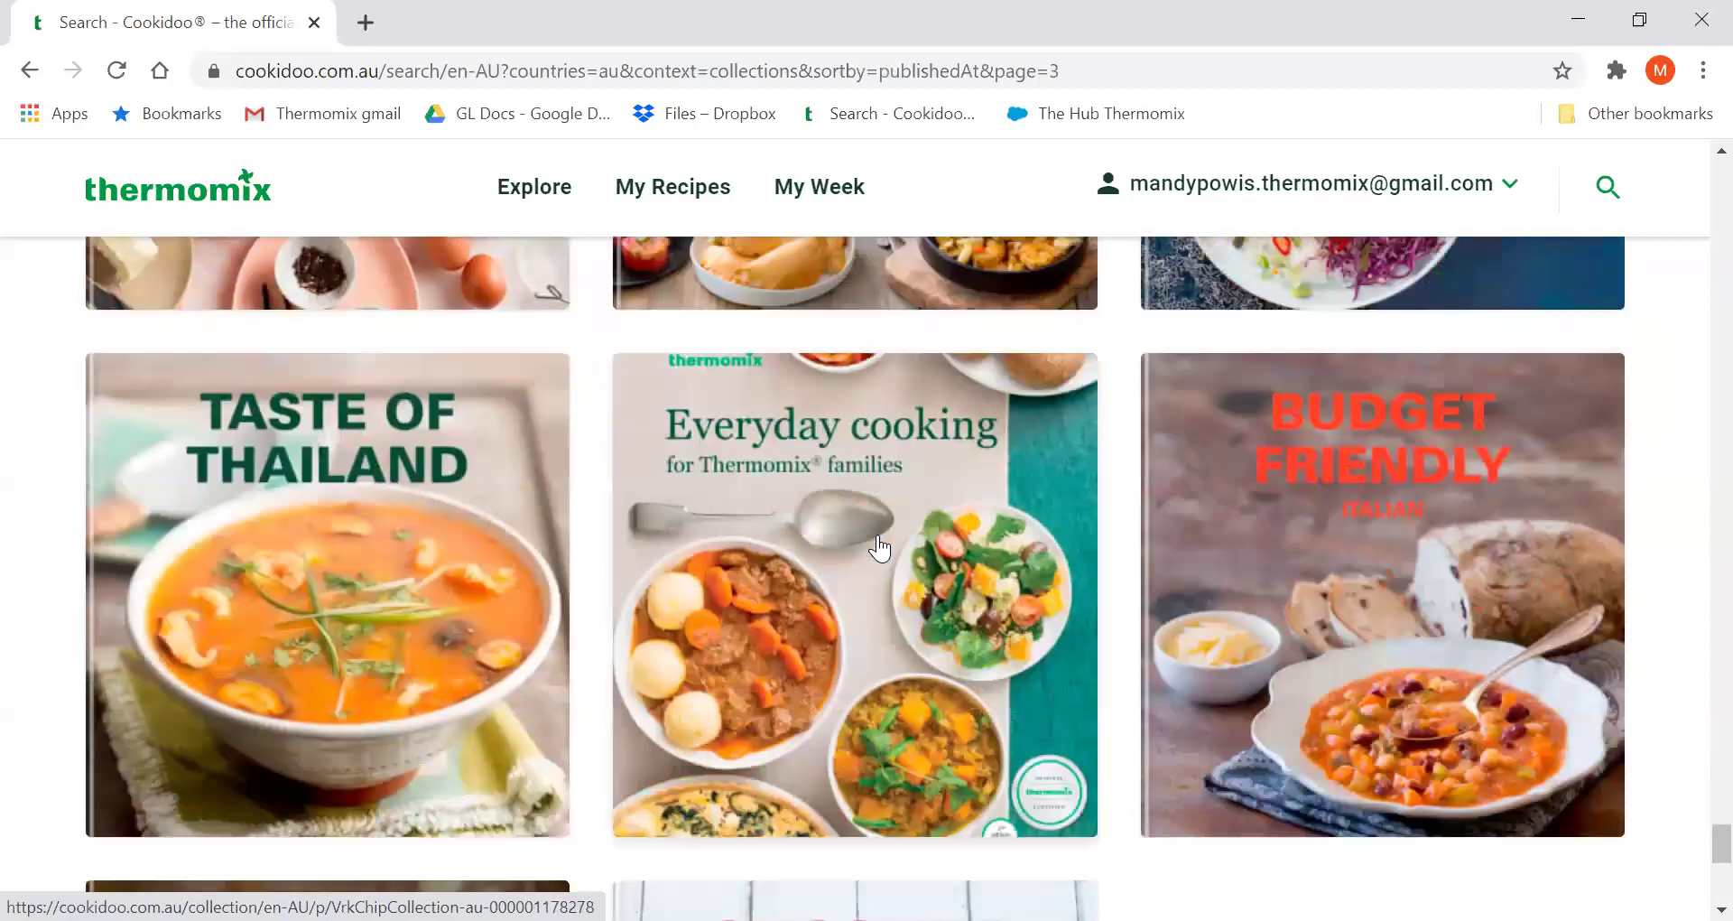
Open the Everyday cooking for Thermomix families collection, read its description and browse its recipes down to the chicken dishes.
{"action": "left_click", "coordinate": [872, 597]}
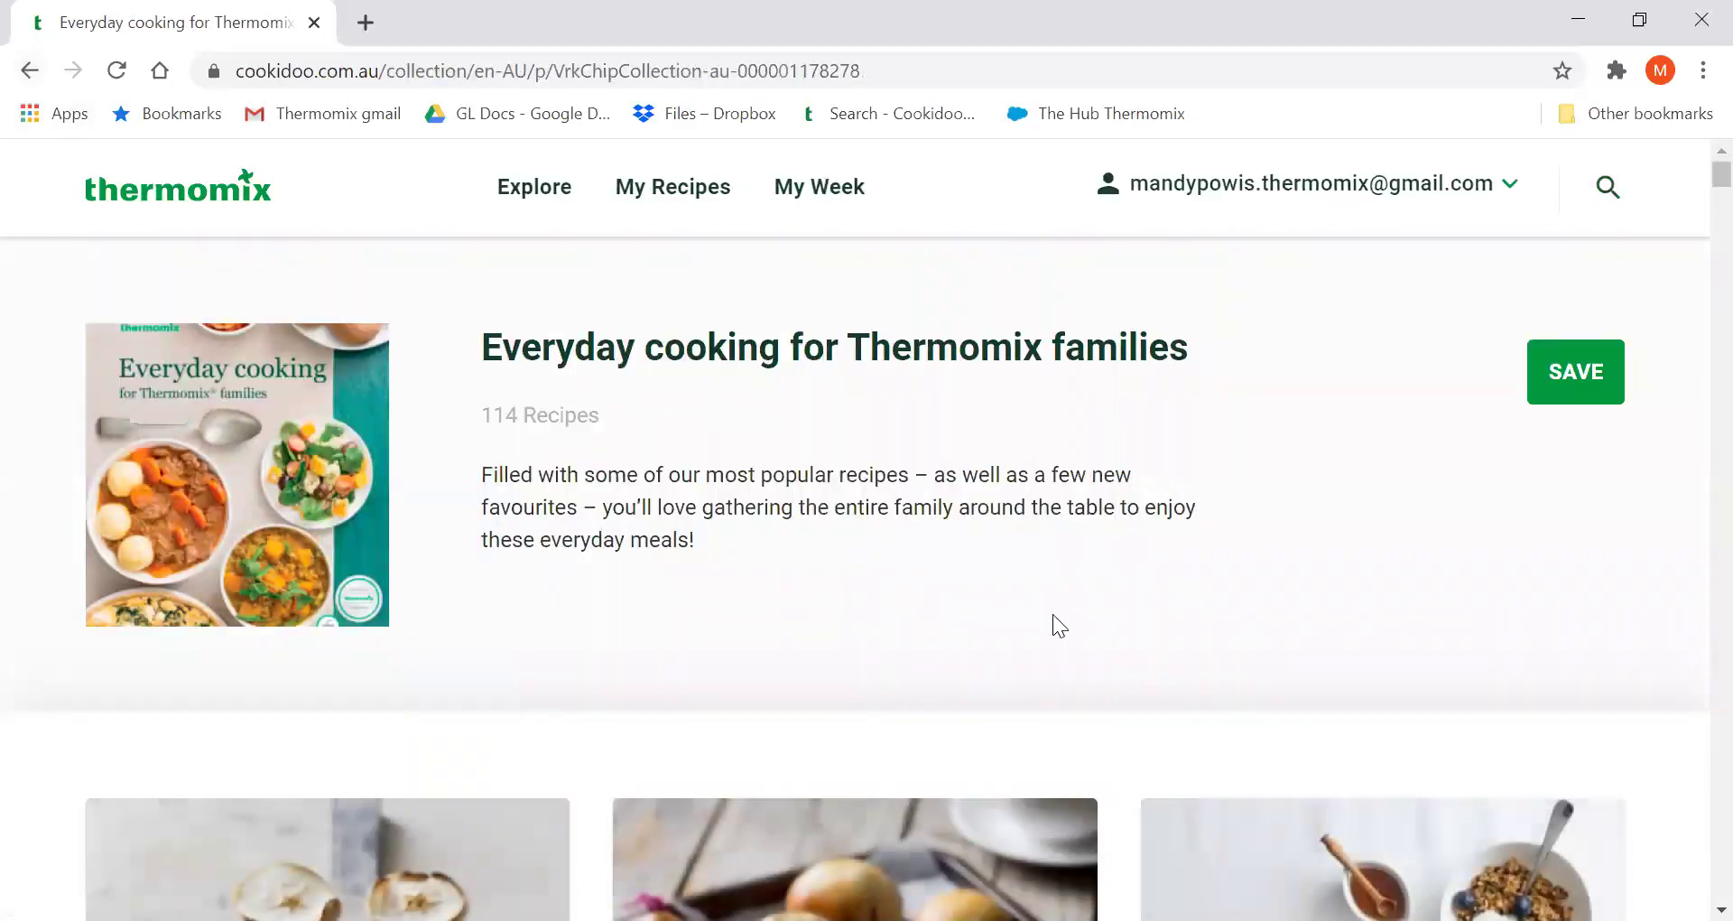
{"action": "scroll", "coordinate": [1053, 613], "scroll_direction": "down", "scroll_amount": 5}
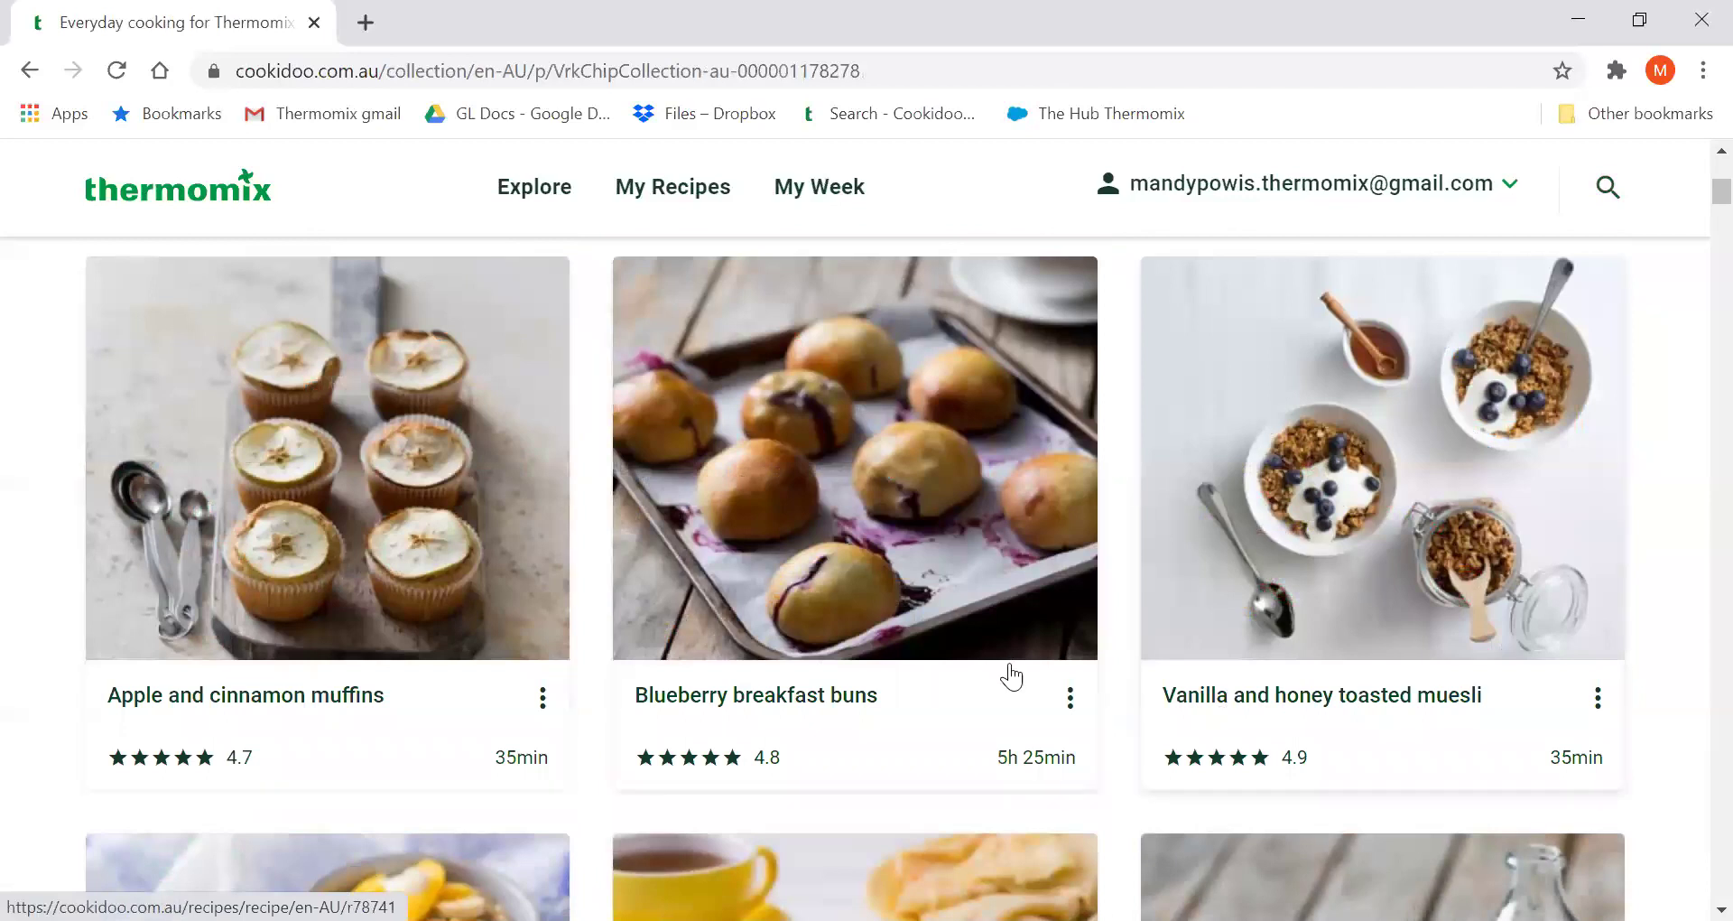
{"action": "scroll", "coordinate": [1010, 675], "scroll_direction": "down", "scroll_amount": 15}
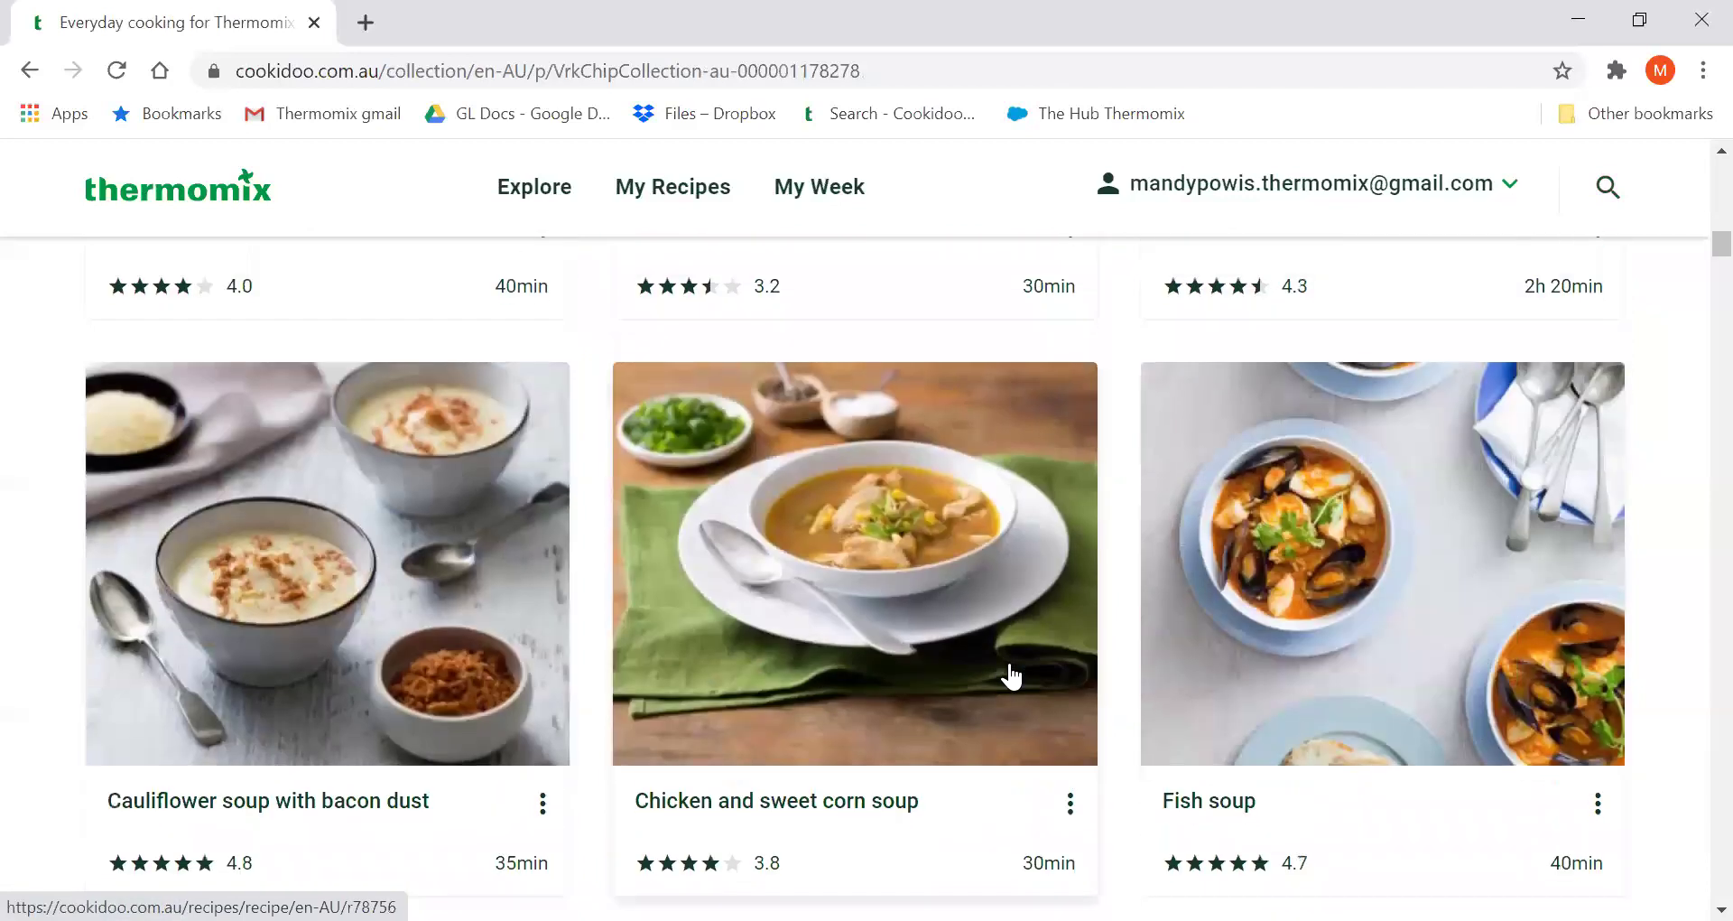
{"action": "scroll", "coordinate": [1011, 675], "scroll_direction": "down", "scroll_amount": 12}
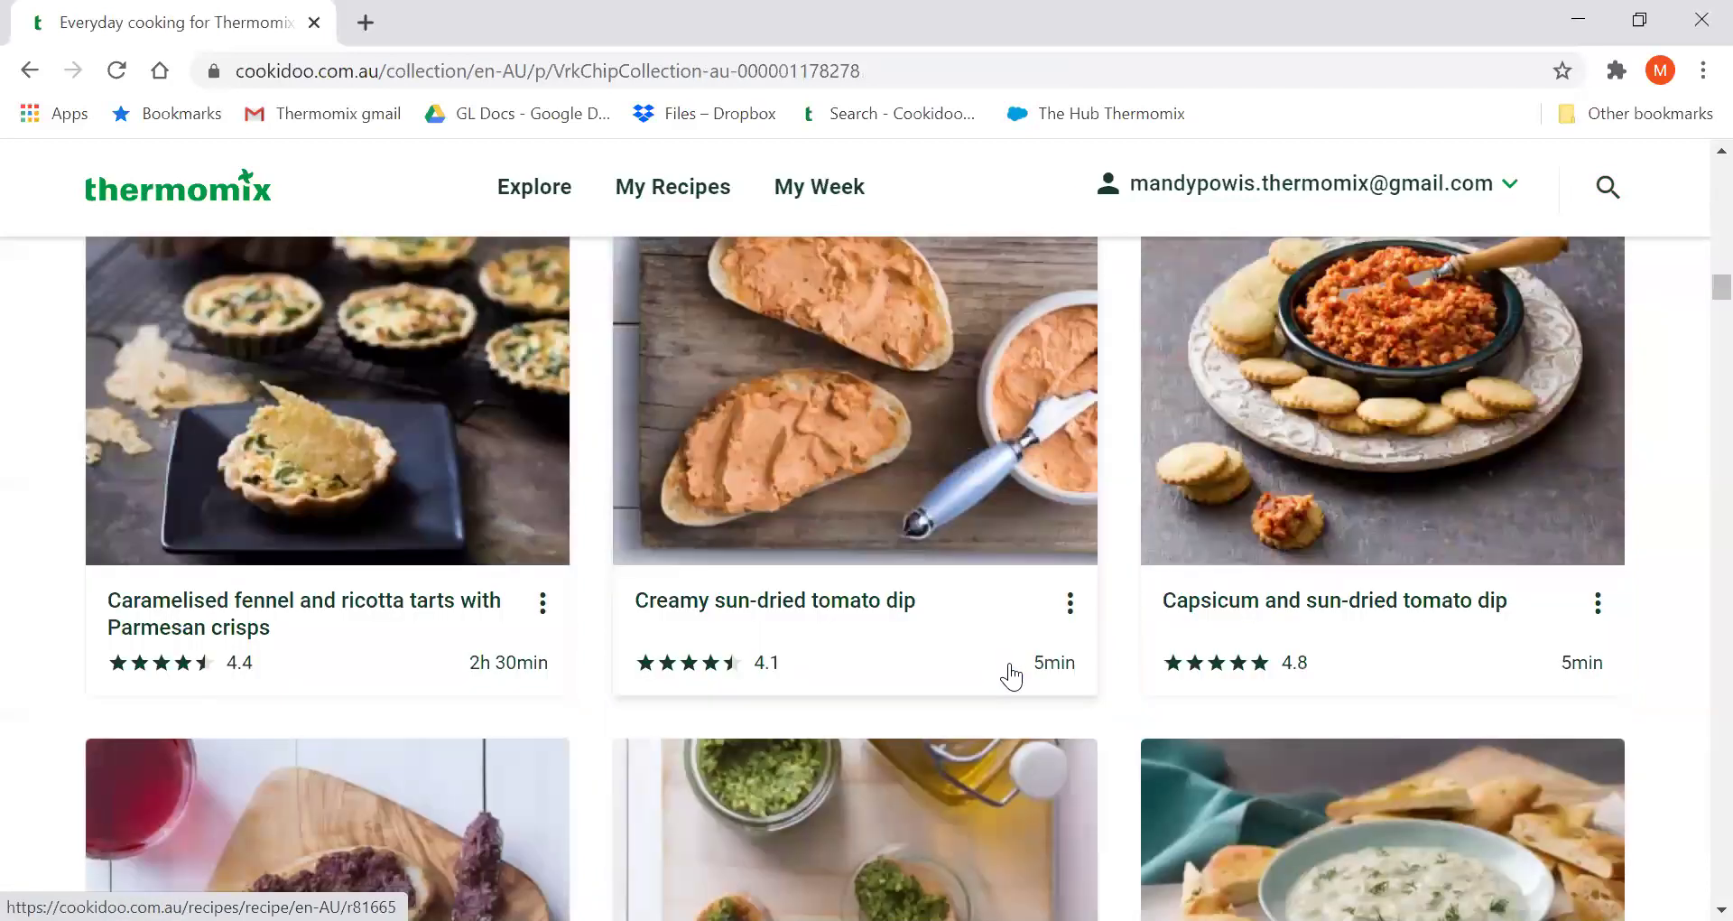
{"action": "scroll", "coordinate": [1010, 675], "scroll_direction": "up", "scroll_amount": 8}
{"action": "scroll", "coordinate": [1011, 675], "scroll_direction": "down", "scroll_amount": 18}
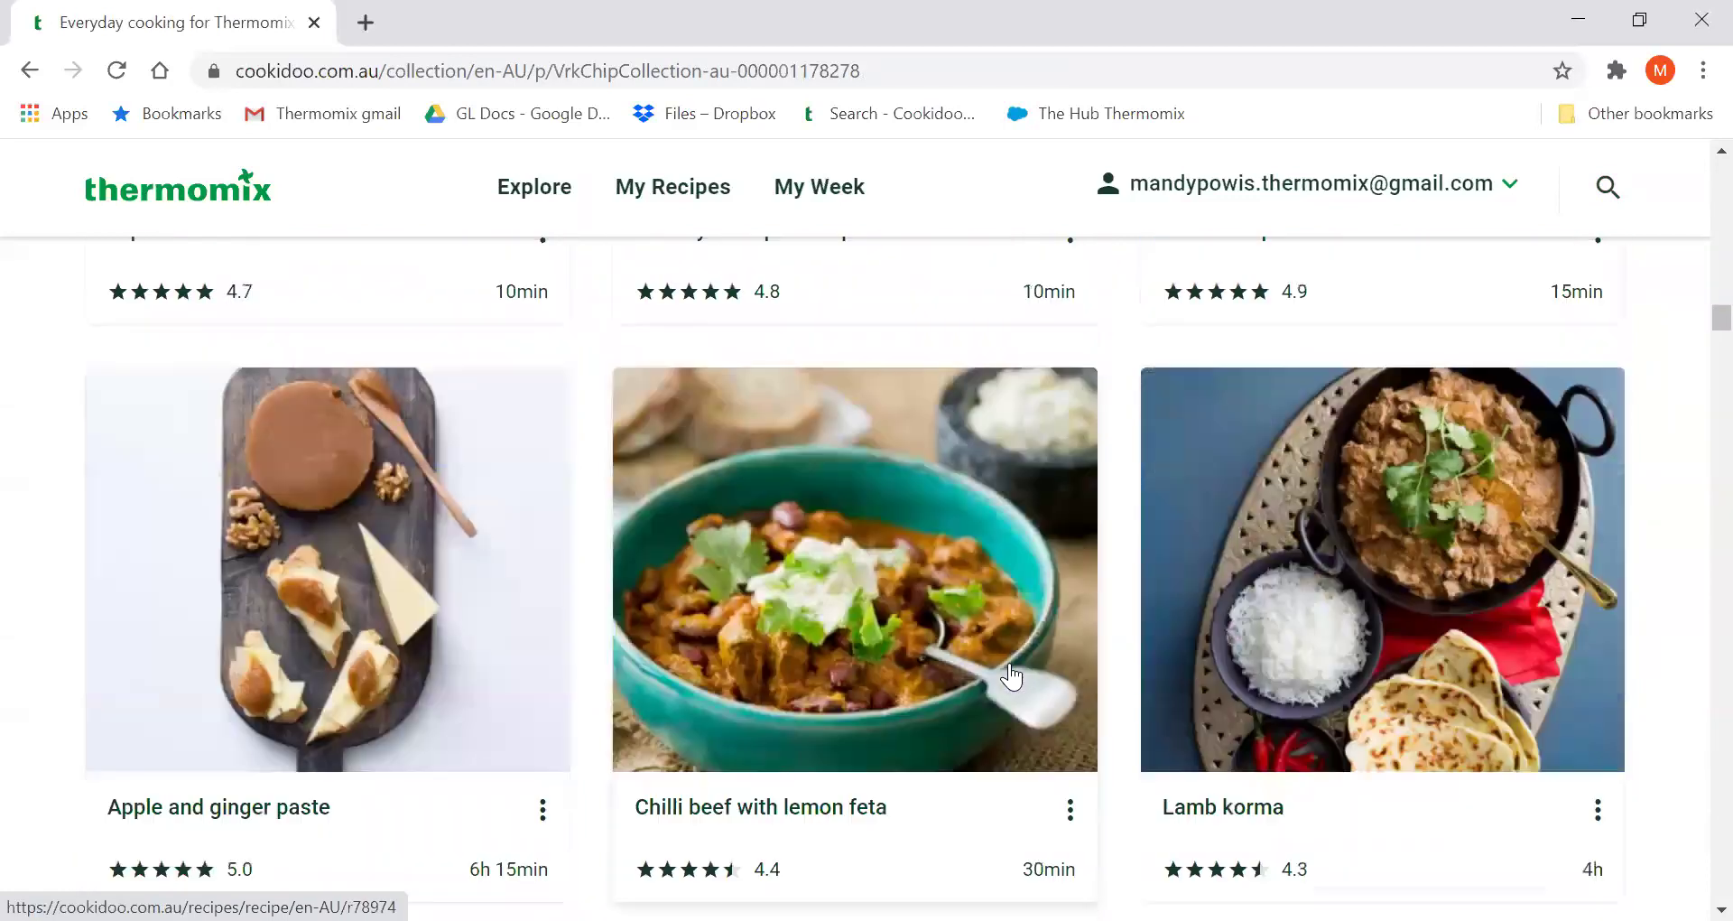
{"action": "scroll", "coordinate": [1011, 675], "scroll_direction": "down", "scroll_amount": 7}
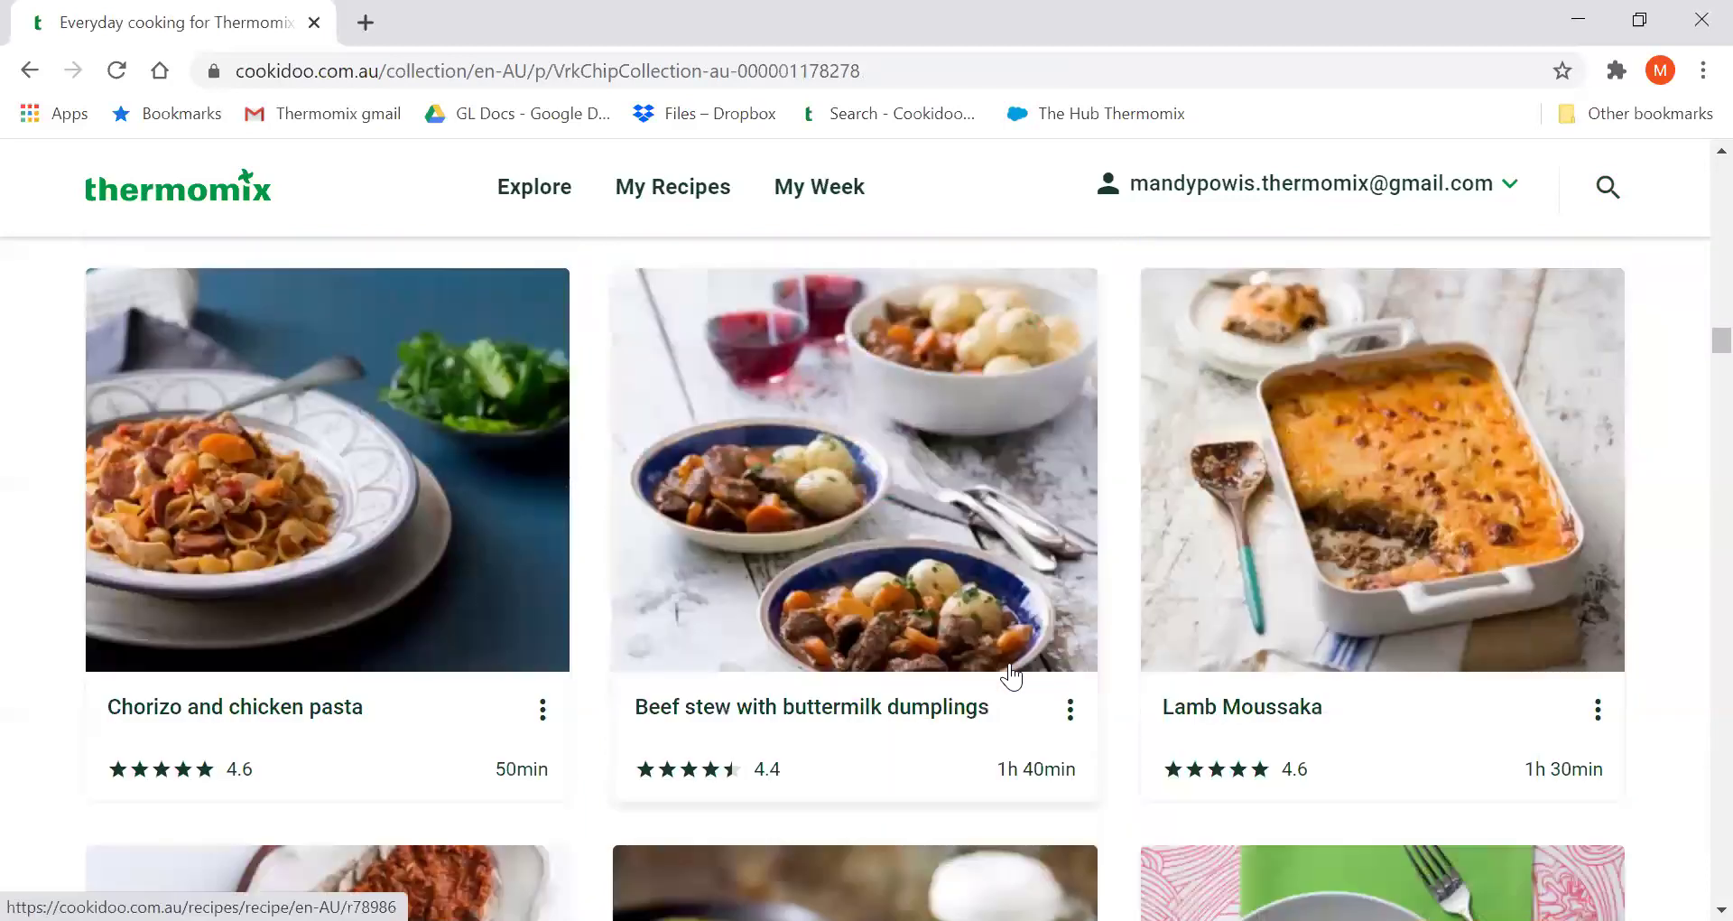
{"action": "scroll", "coordinate": [1011, 675], "scroll_direction": "down", "scroll_amount": 7}
{"action": "scroll", "coordinate": [1011, 675], "scroll_direction": "down", "scroll_amount": 8}
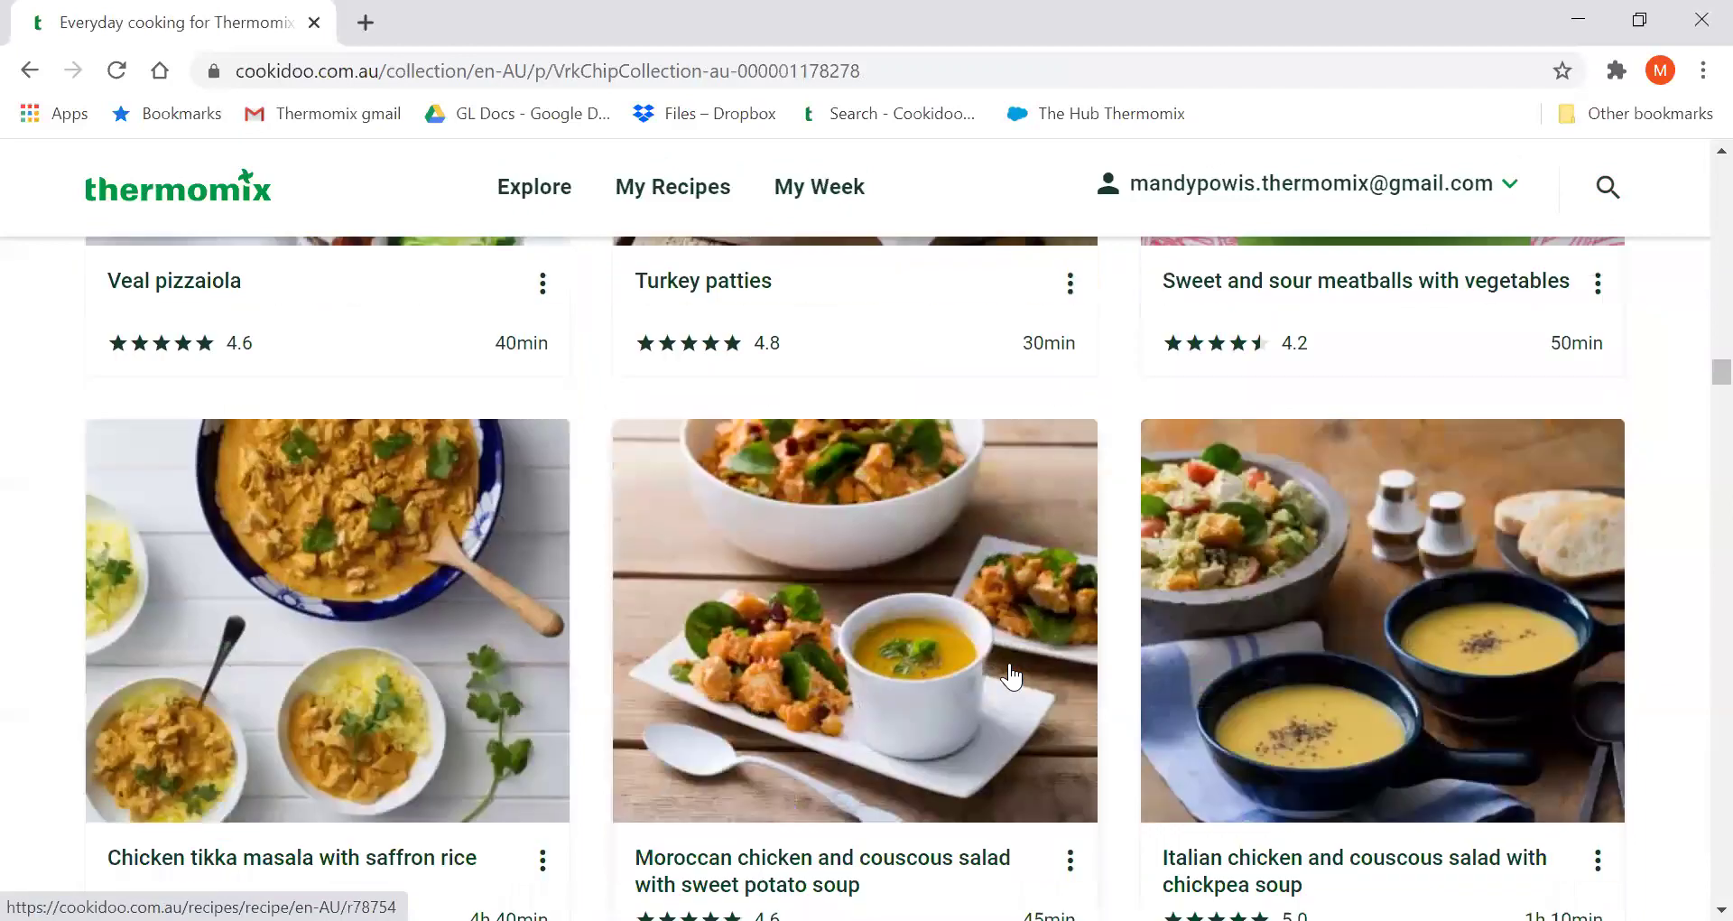
{"action": "scroll", "coordinate": [1011, 672], "scroll_direction": "up", "scroll_amount": 3}
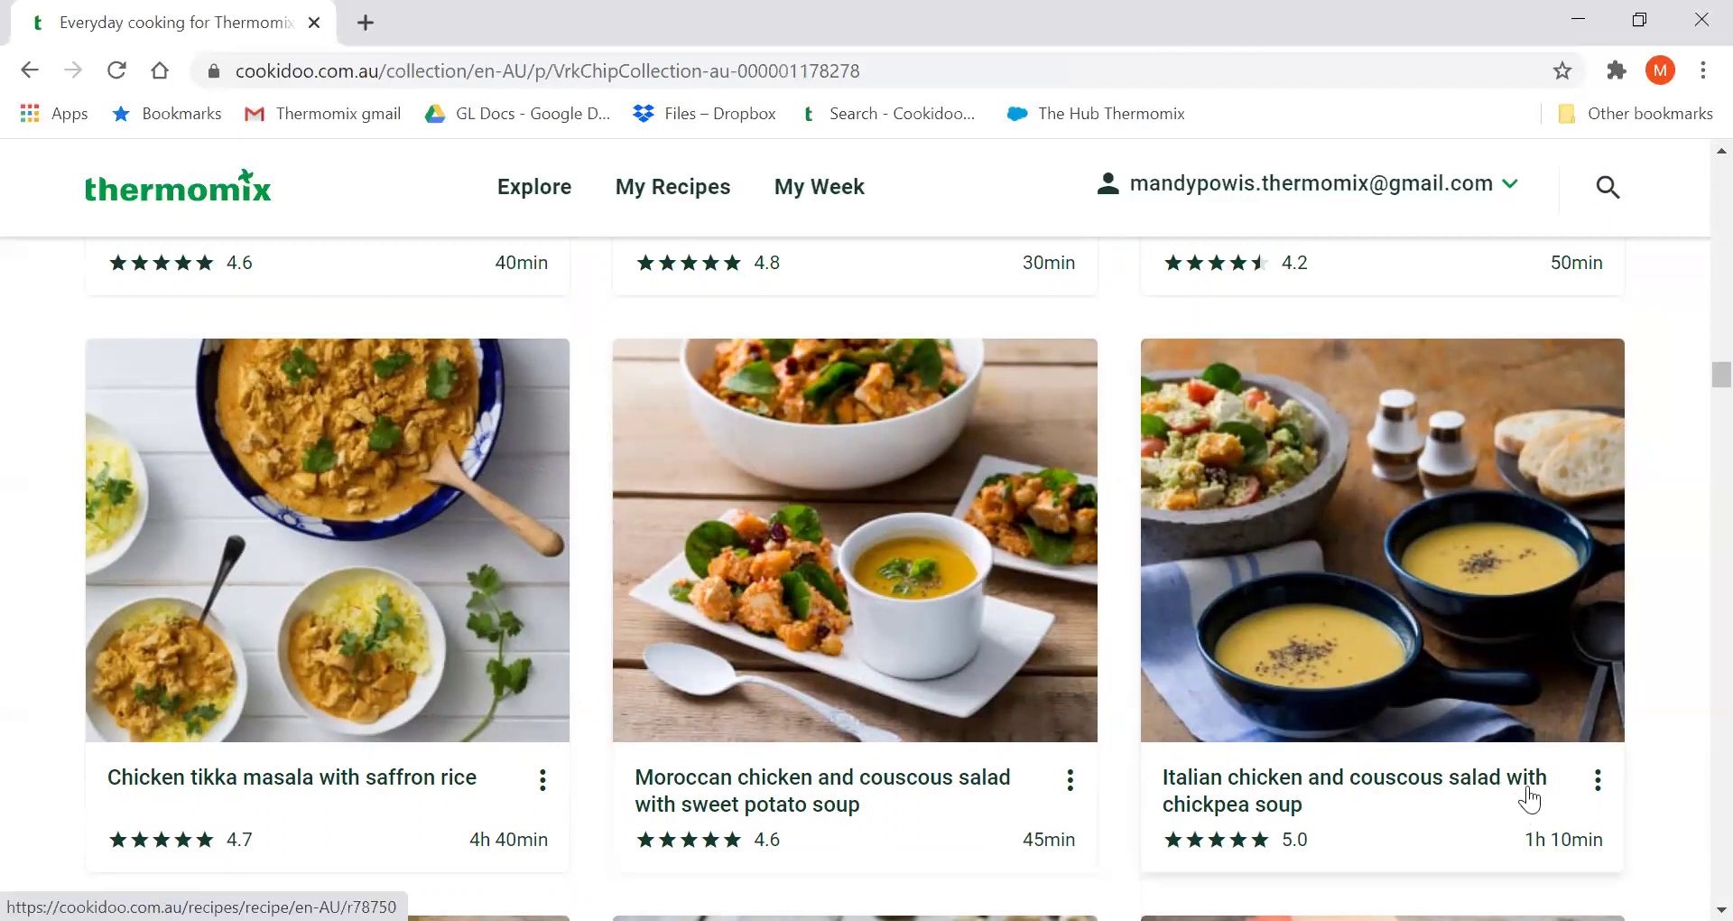
{"action": "scroll", "coordinate": [1282, 722], "scroll_direction": "down", "scroll_amount": 7}
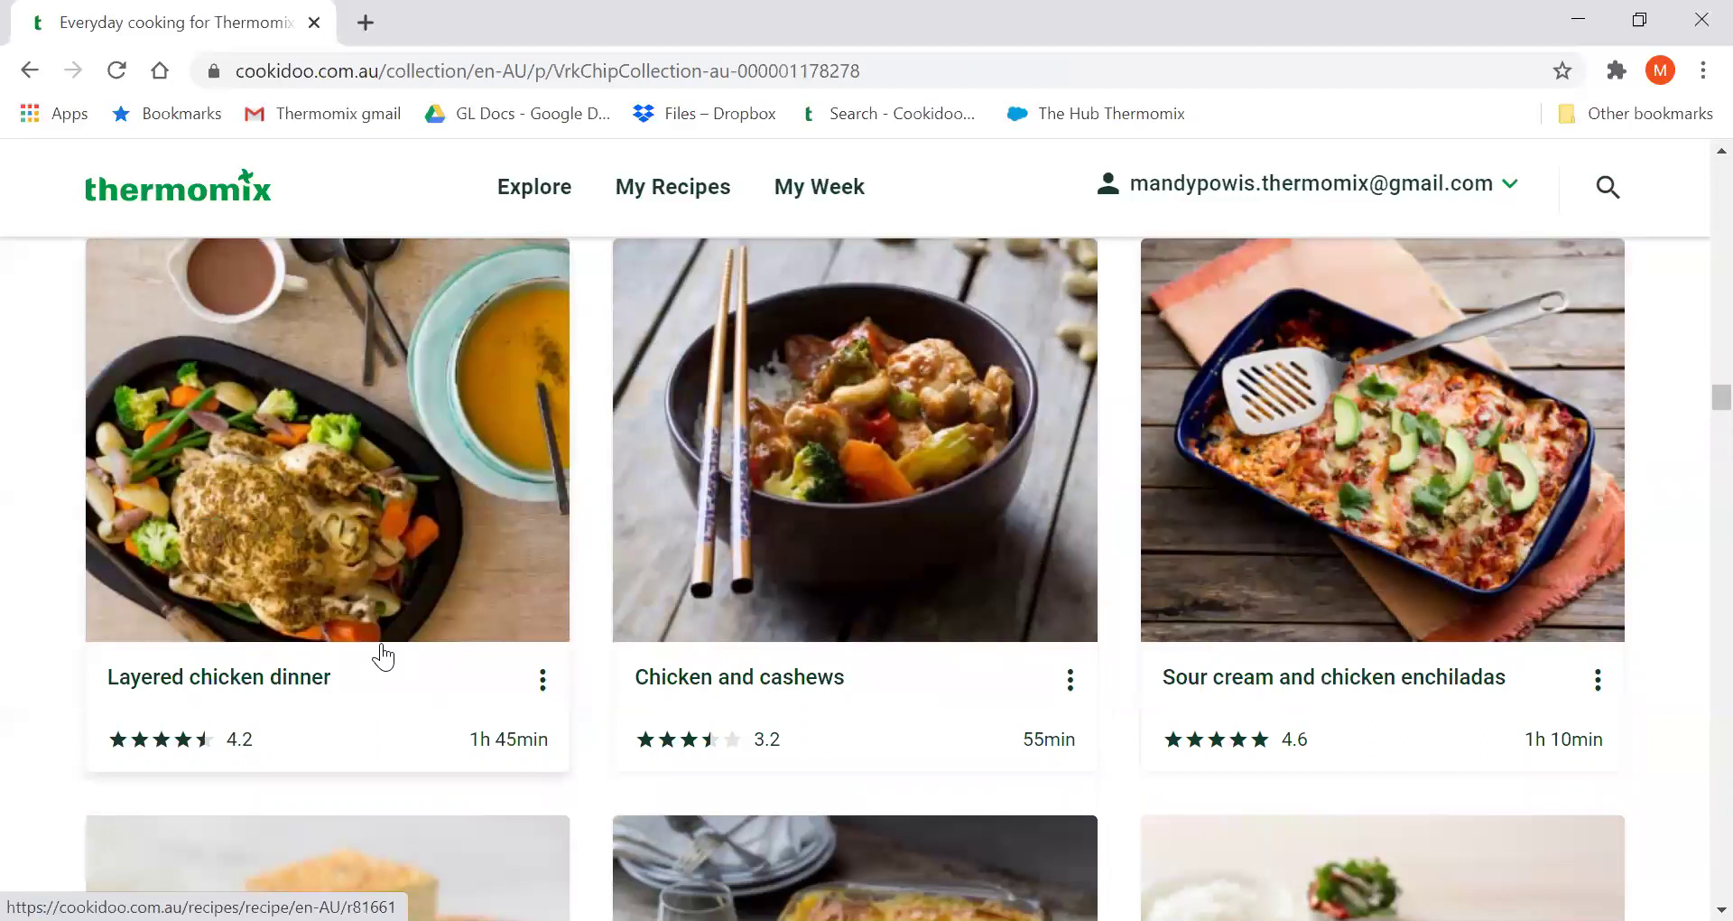
Leave the Everyday cooking collection for the collections list and browse down past Smoothie Bowls to Sweet Nourish.
{"action": "scroll", "coordinate": [384, 657], "scroll_direction": "up", "scroll_amount": 20}
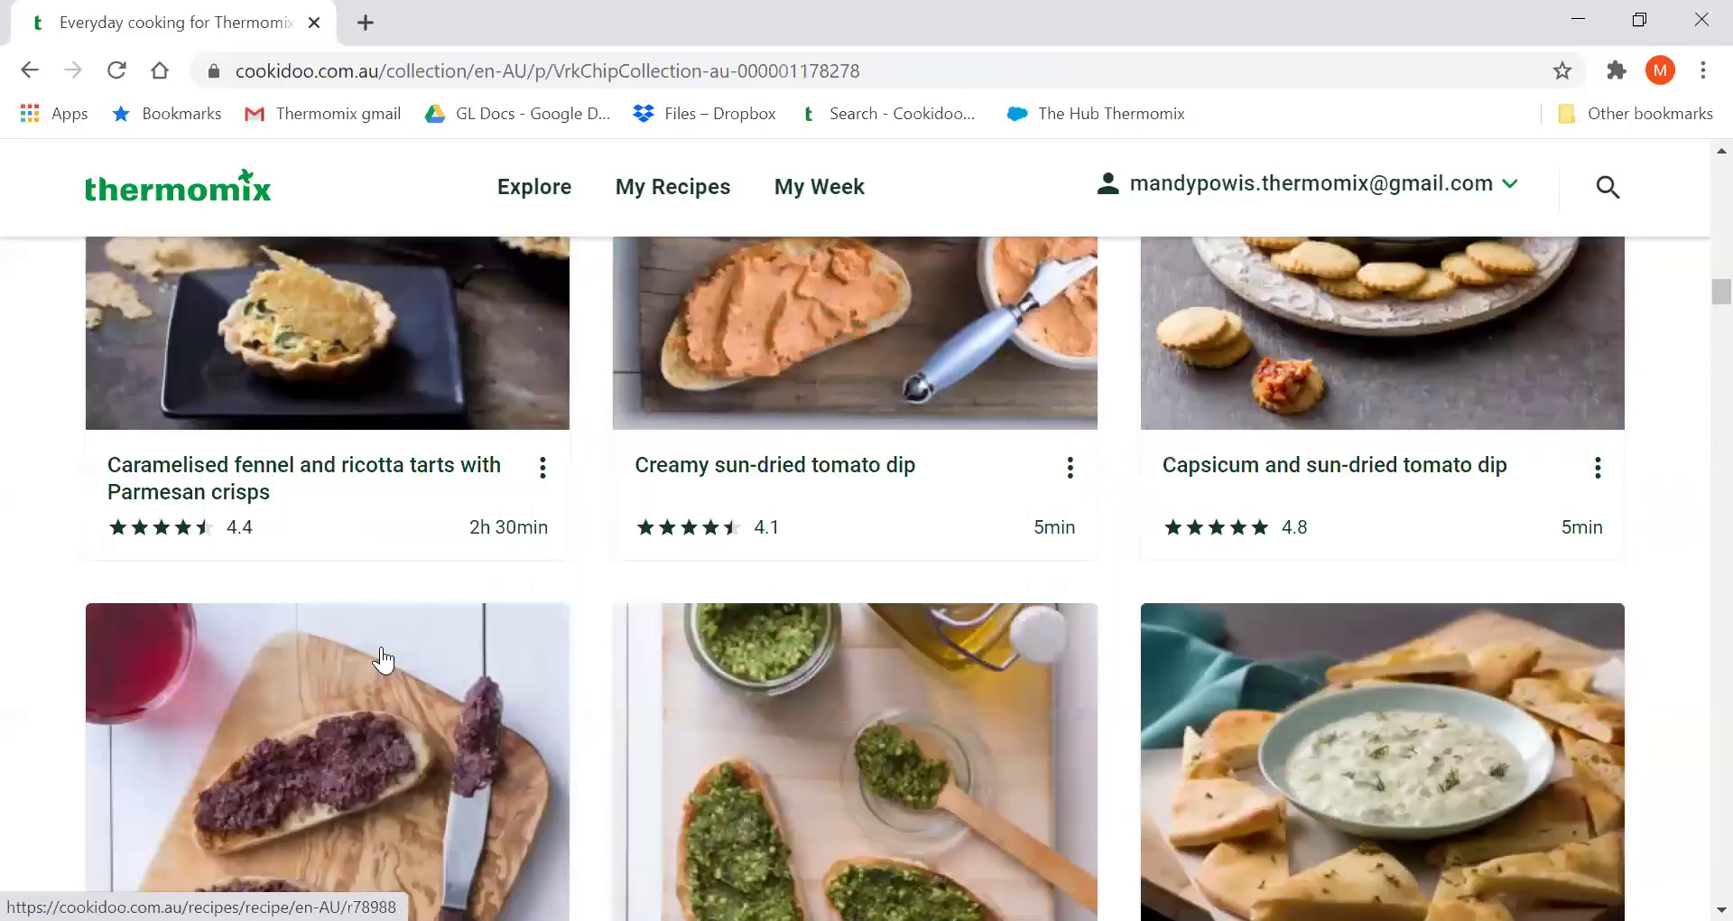
{"action": "scroll", "coordinate": [383, 659], "scroll_direction": "up", "scroll_amount": 20}
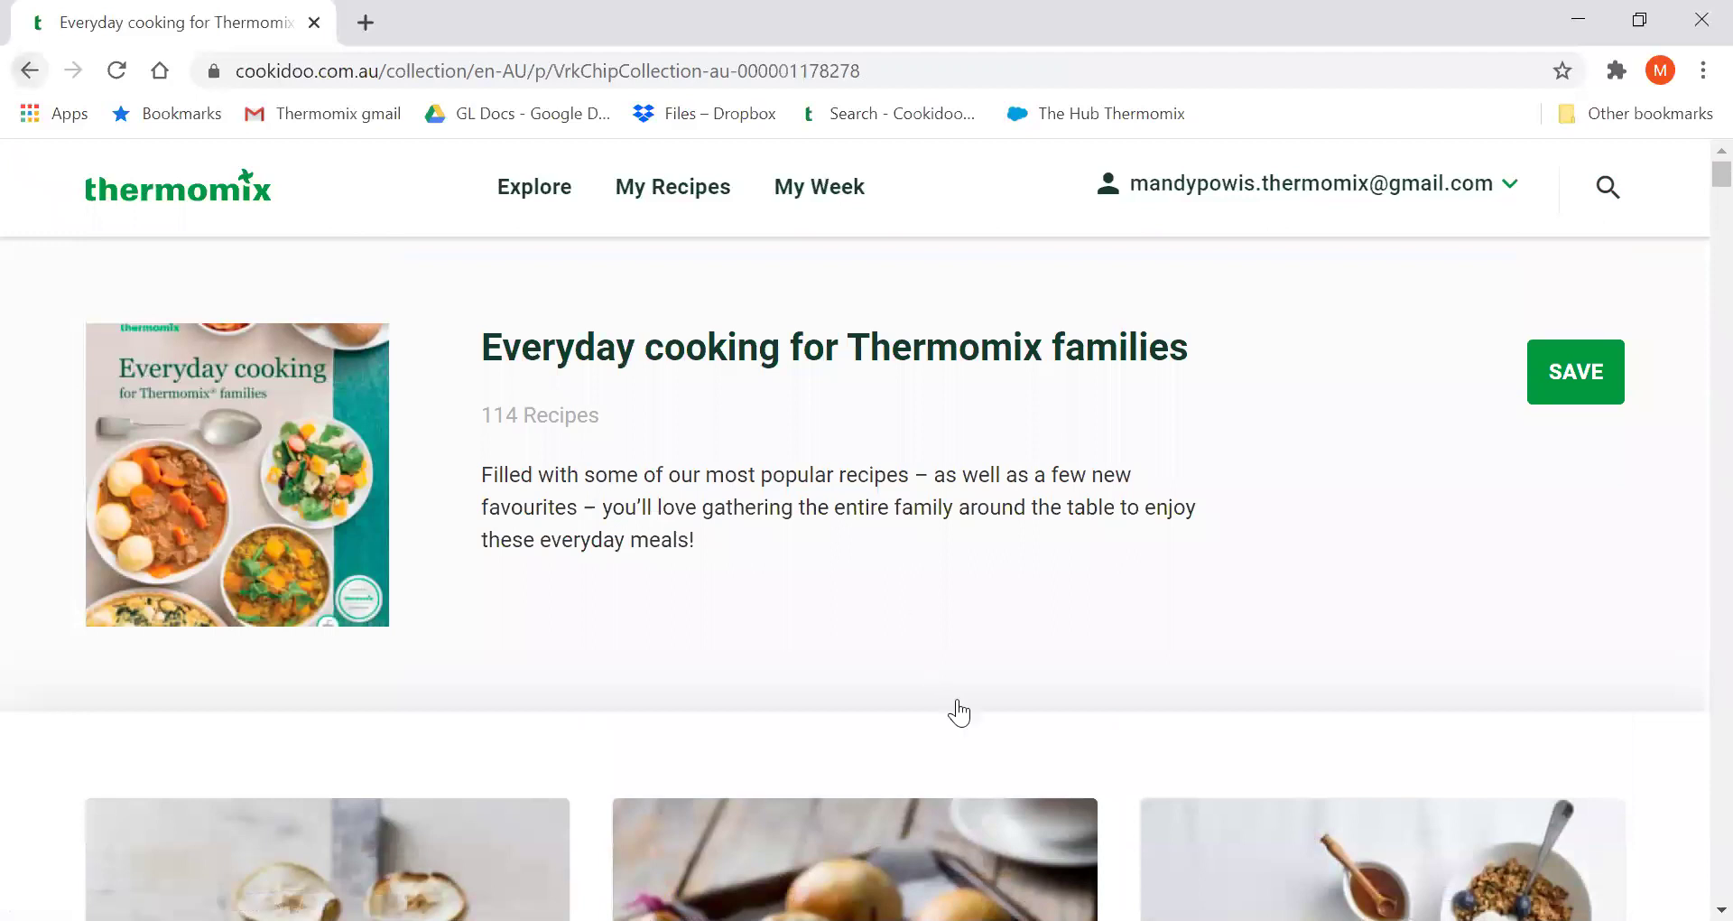
{"action": "key", "text": "alt+Left"}
{"action": "scroll", "coordinate": [958, 713], "scroll_direction": "down", "scroll_amount": 10}
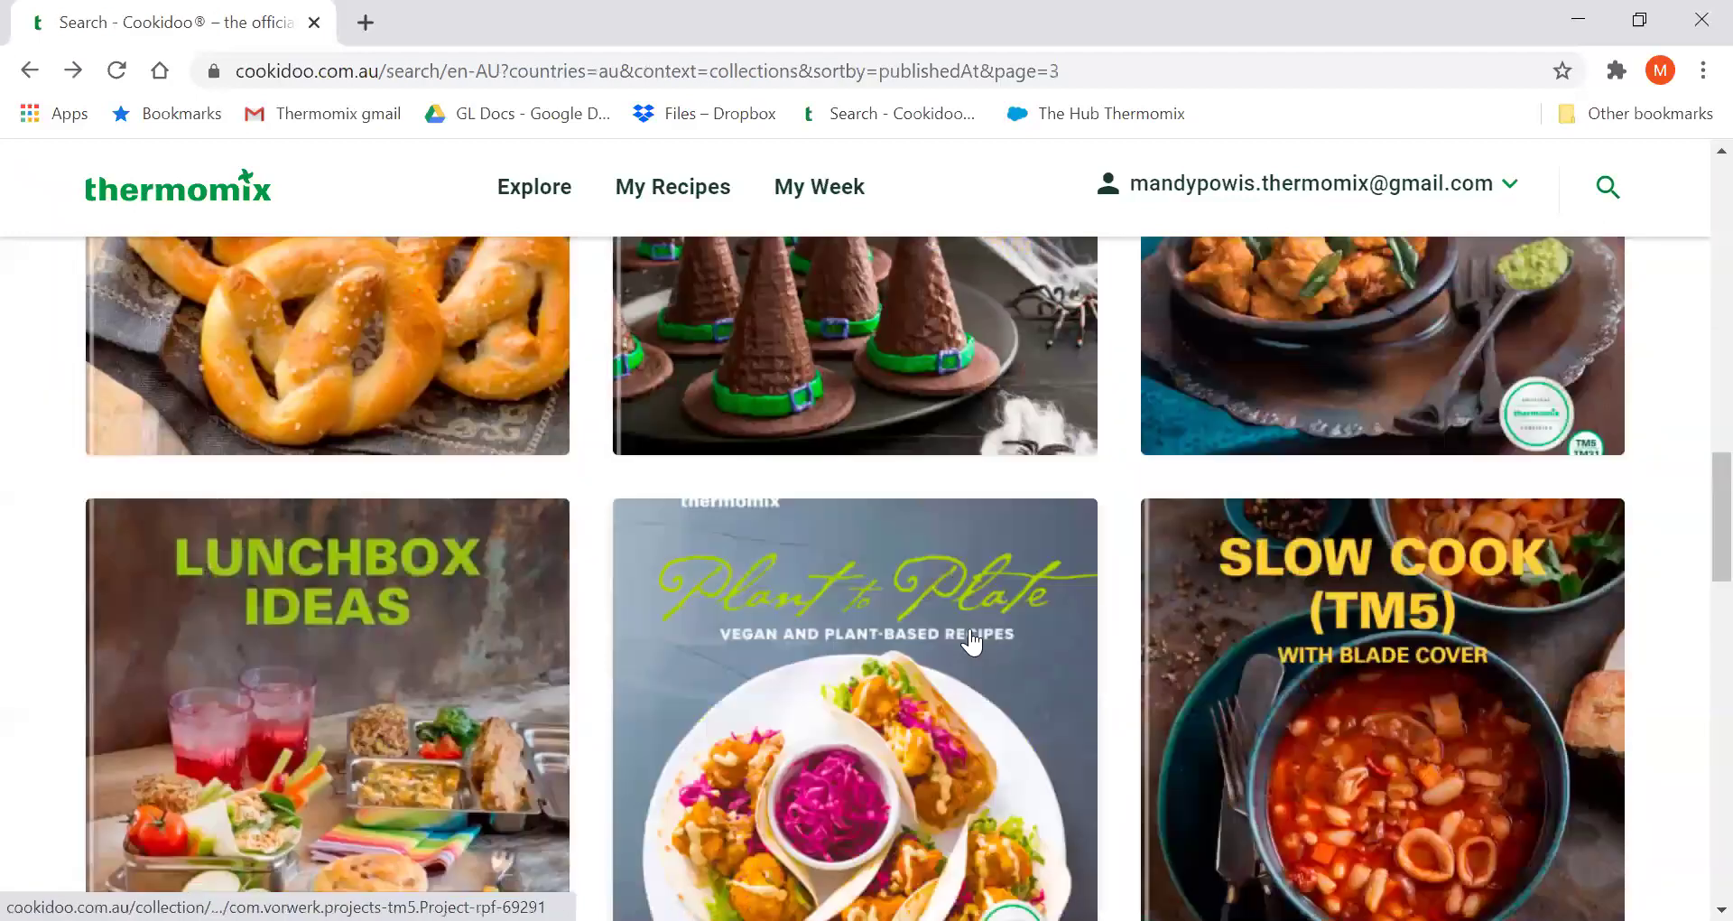
{"action": "scroll", "coordinate": [971, 641], "scroll_direction": "down", "scroll_amount": 20}
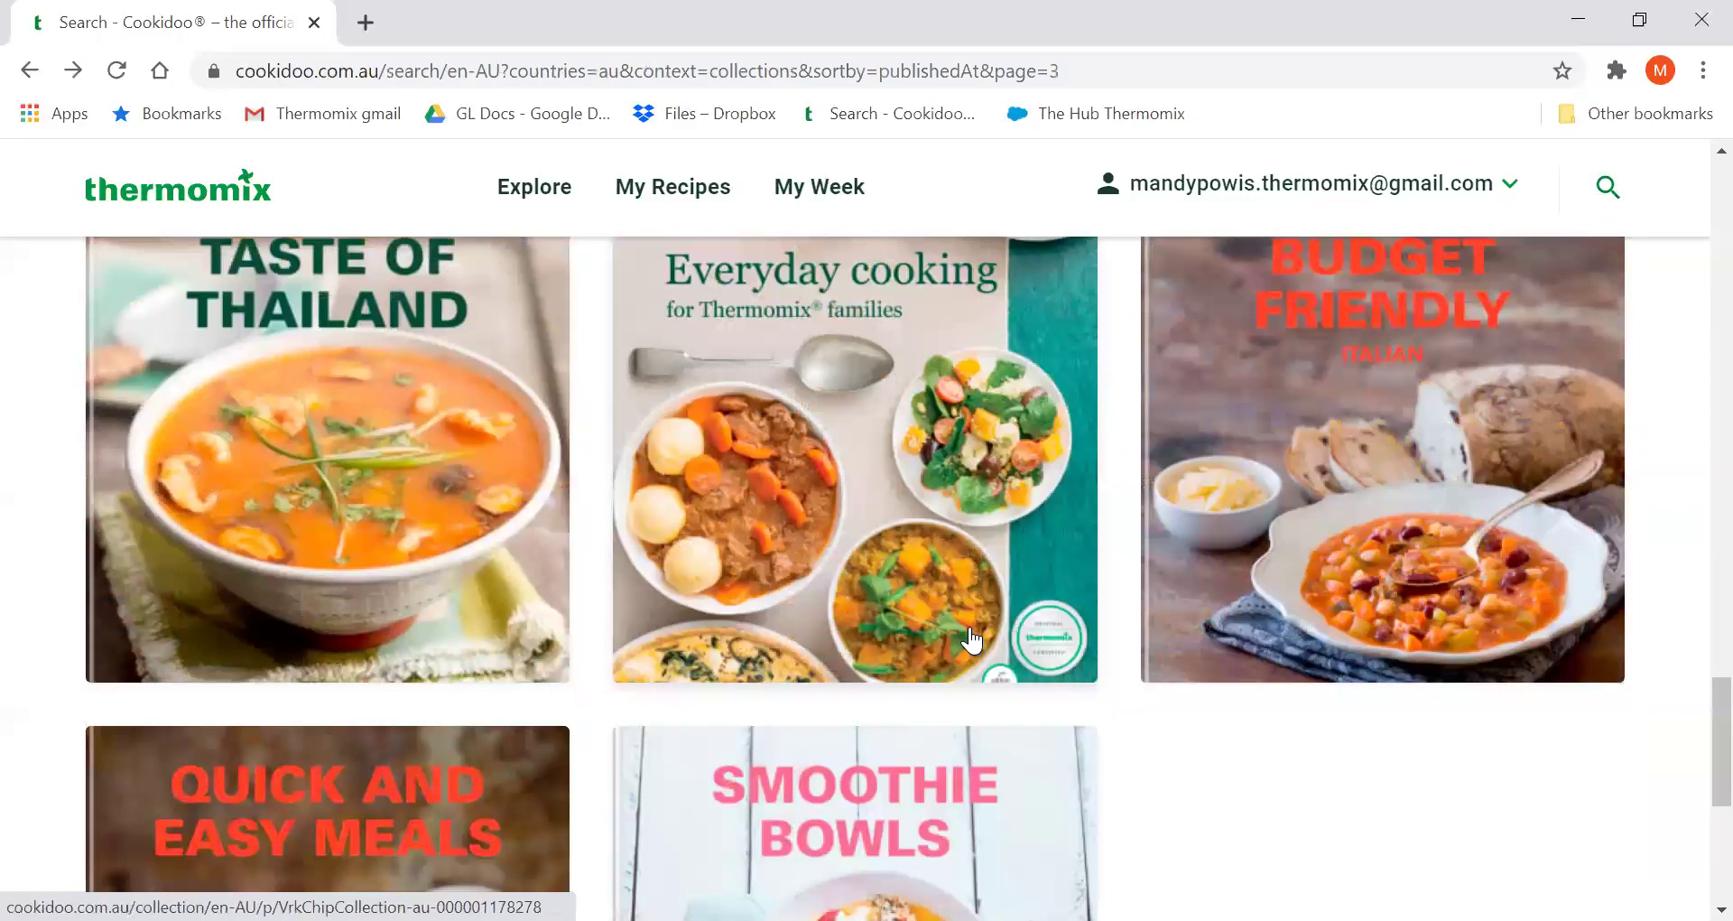
{"action": "scroll", "coordinate": [971, 641], "scroll_direction": "down", "scroll_amount": 4}
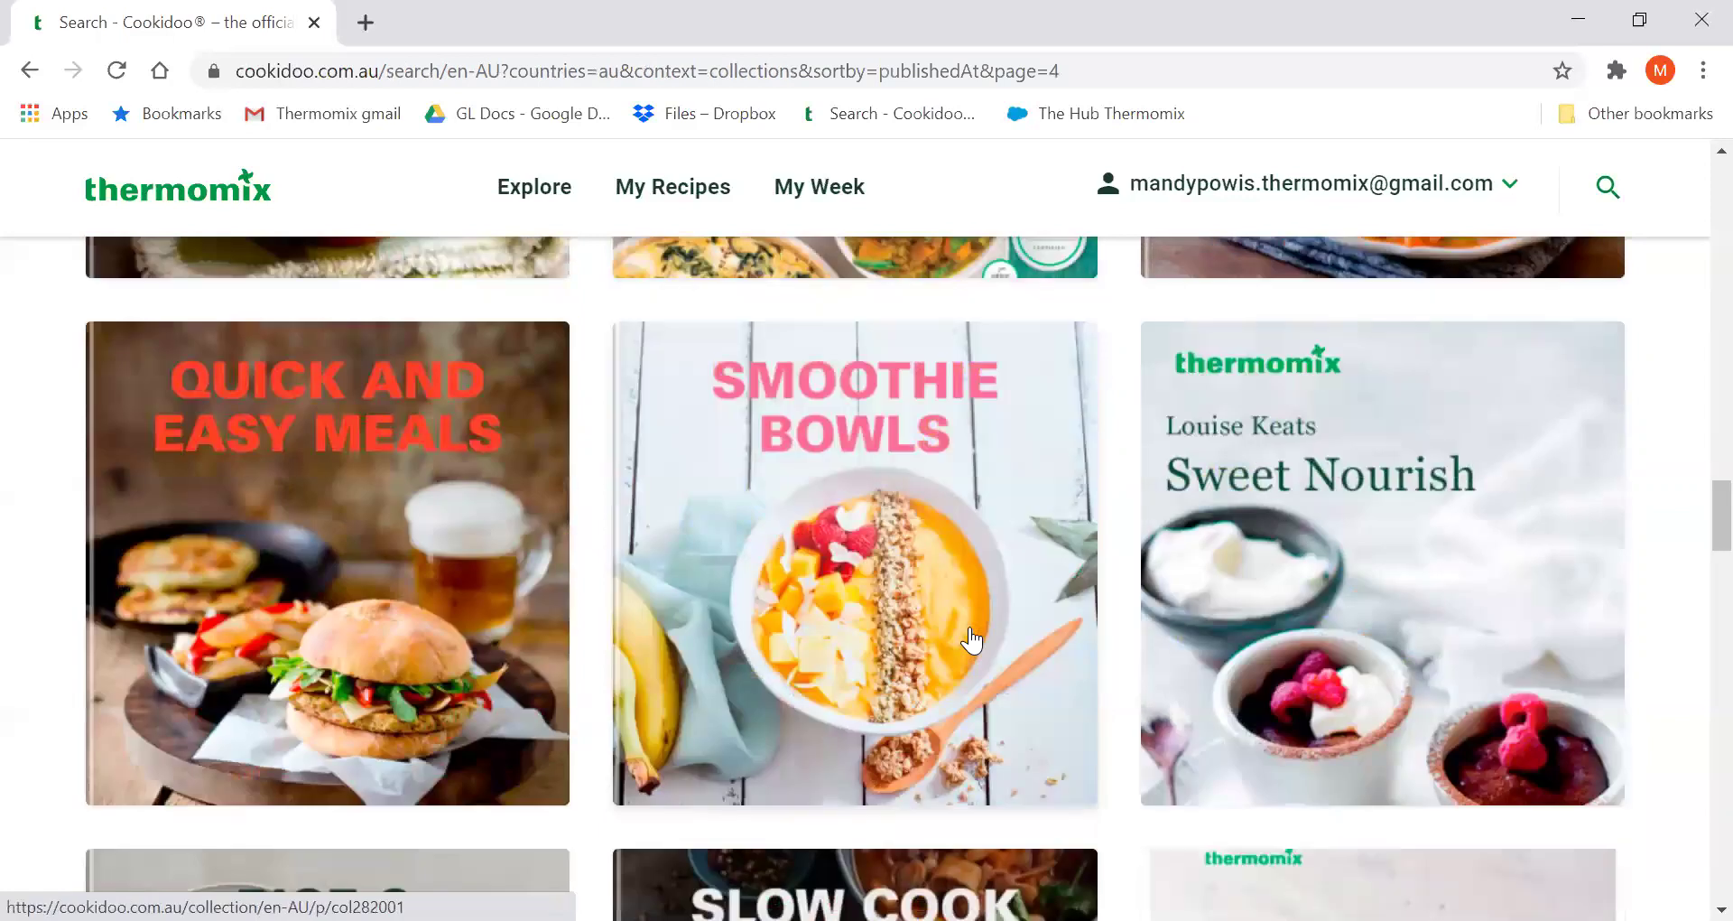
Open the Sweet Nourish collection, read its description and browse its recipes down to Simple chocolate hazelnut cake.
{"action": "left_click", "coordinate": [1349, 546]}
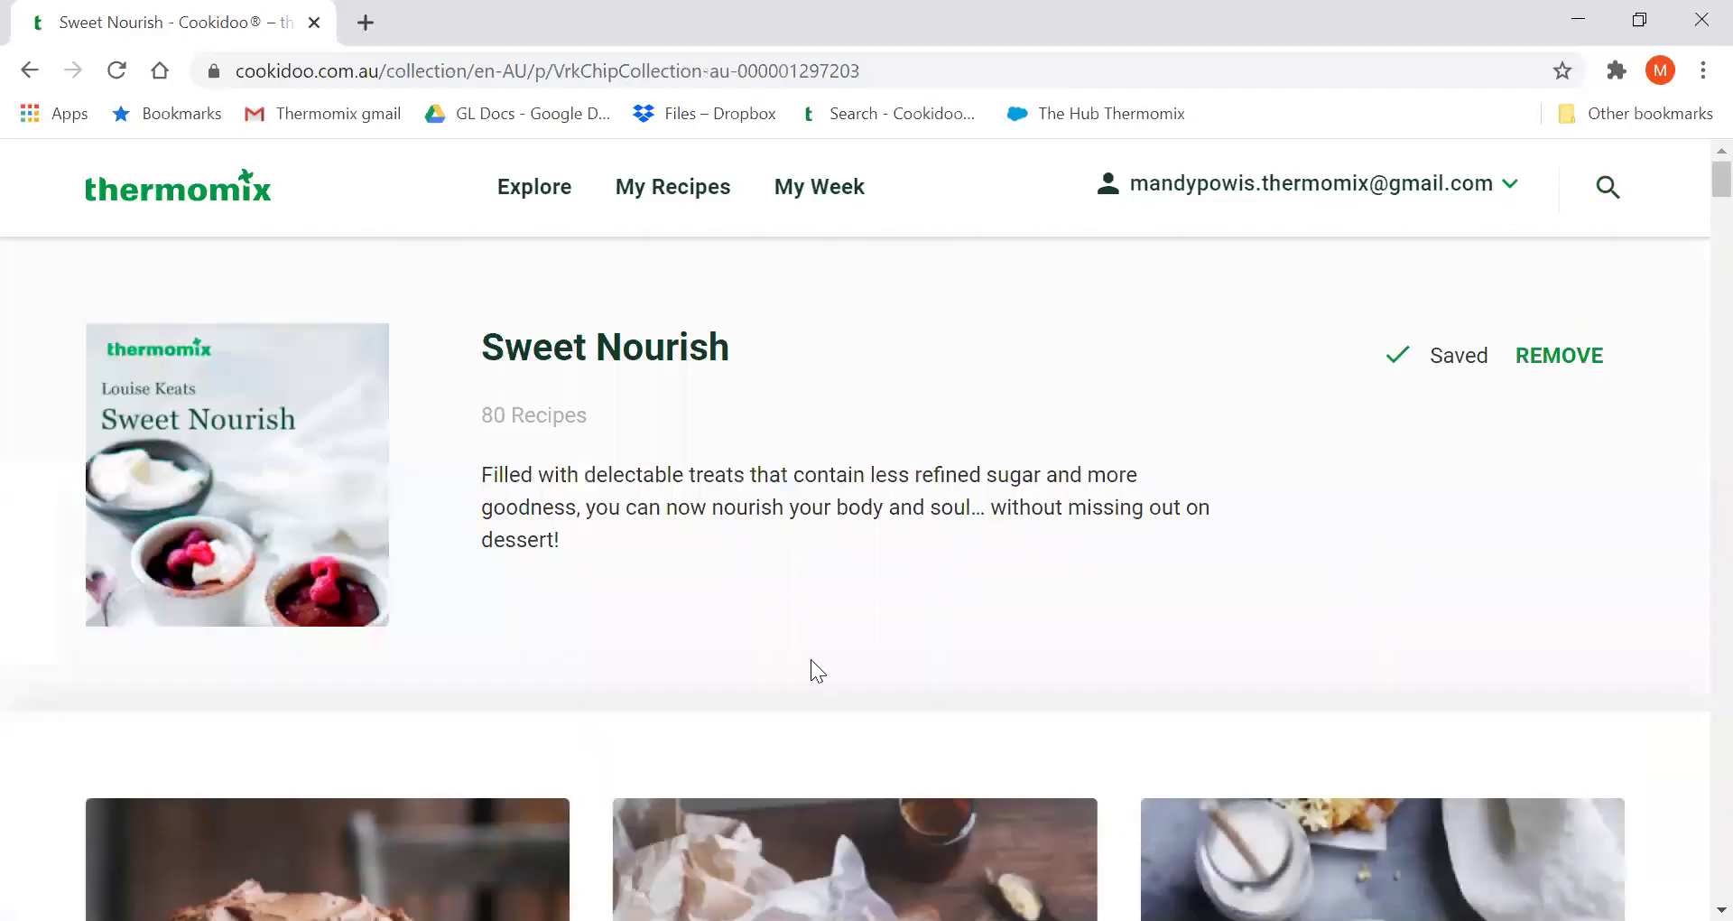
{"action": "scroll", "coordinate": [813, 668], "scroll_direction": "down", "scroll_amount": 4}
{"action": "scroll", "coordinate": [812, 672], "scroll_direction": "down", "scroll_amount": 9}
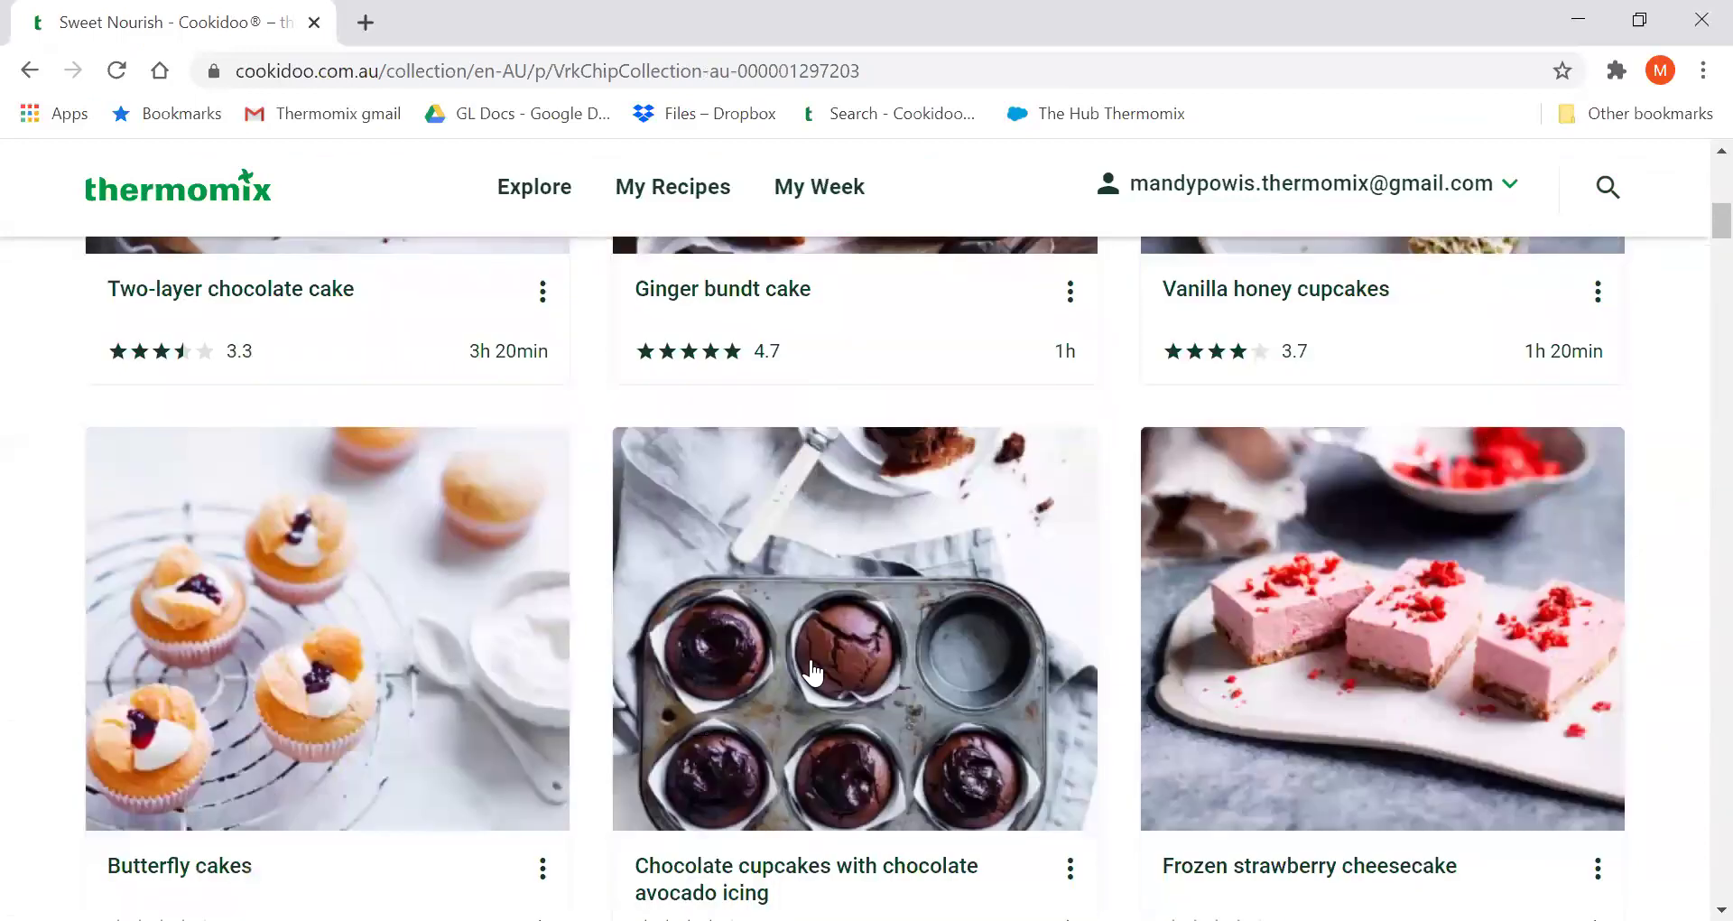
{"action": "scroll", "coordinate": [812, 672], "scroll_direction": "down", "scroll_amount": 12}
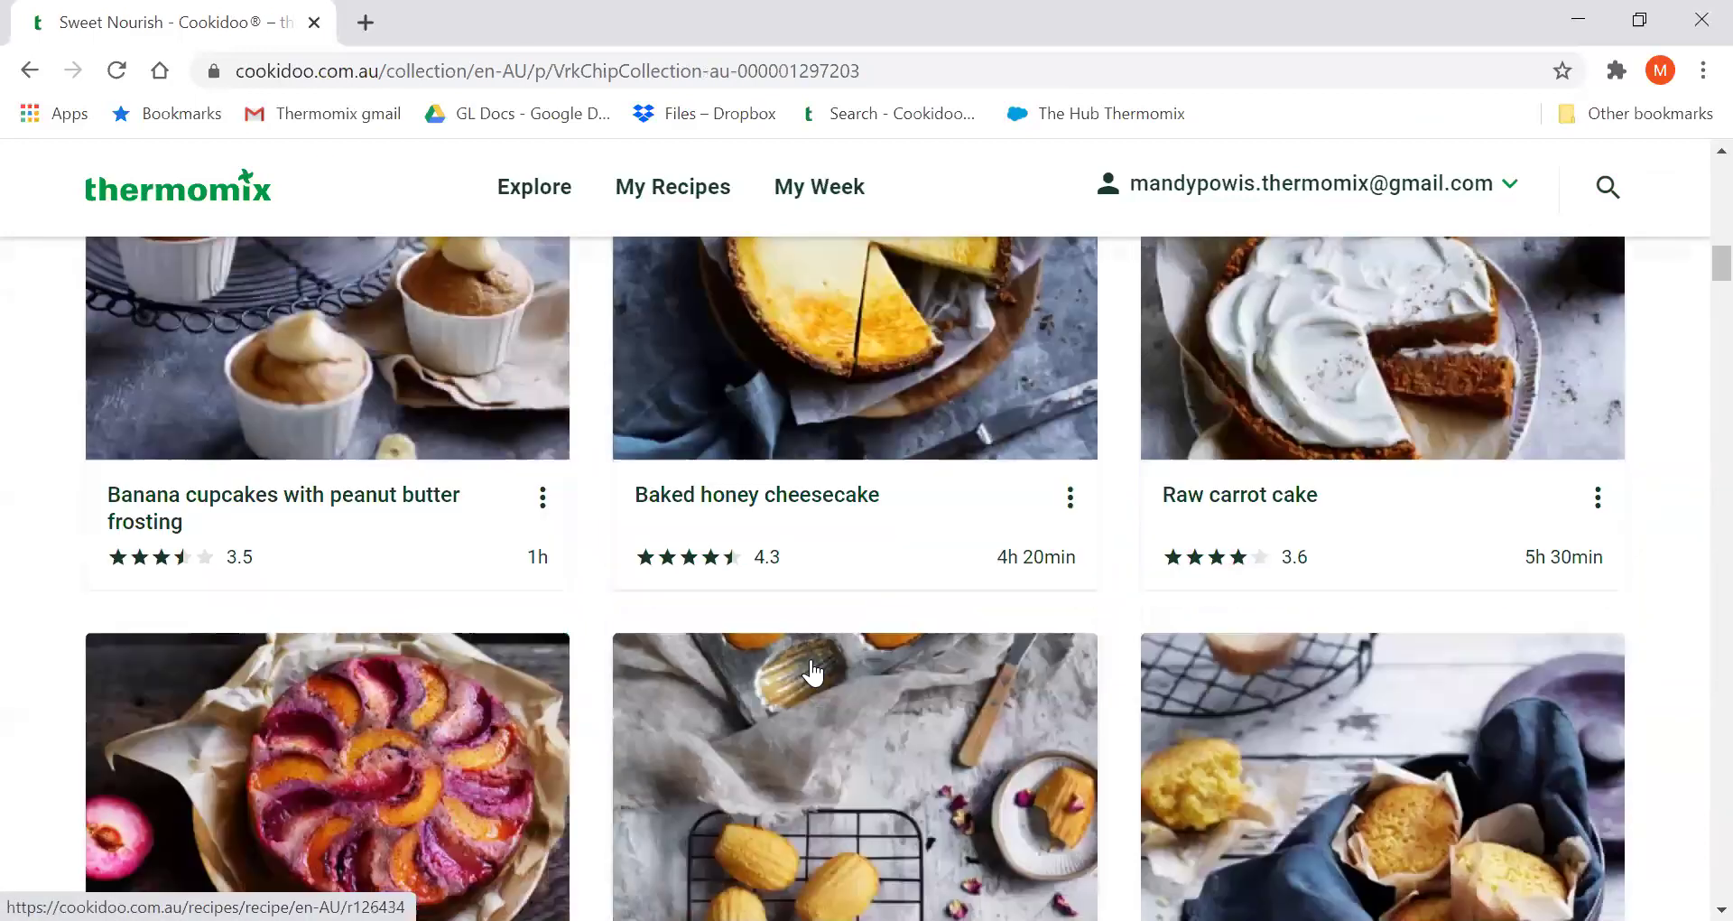
{"action": "scroll", "coordinate": [808, 671], "scroll_direction": "down", "scroll_amount": 6}
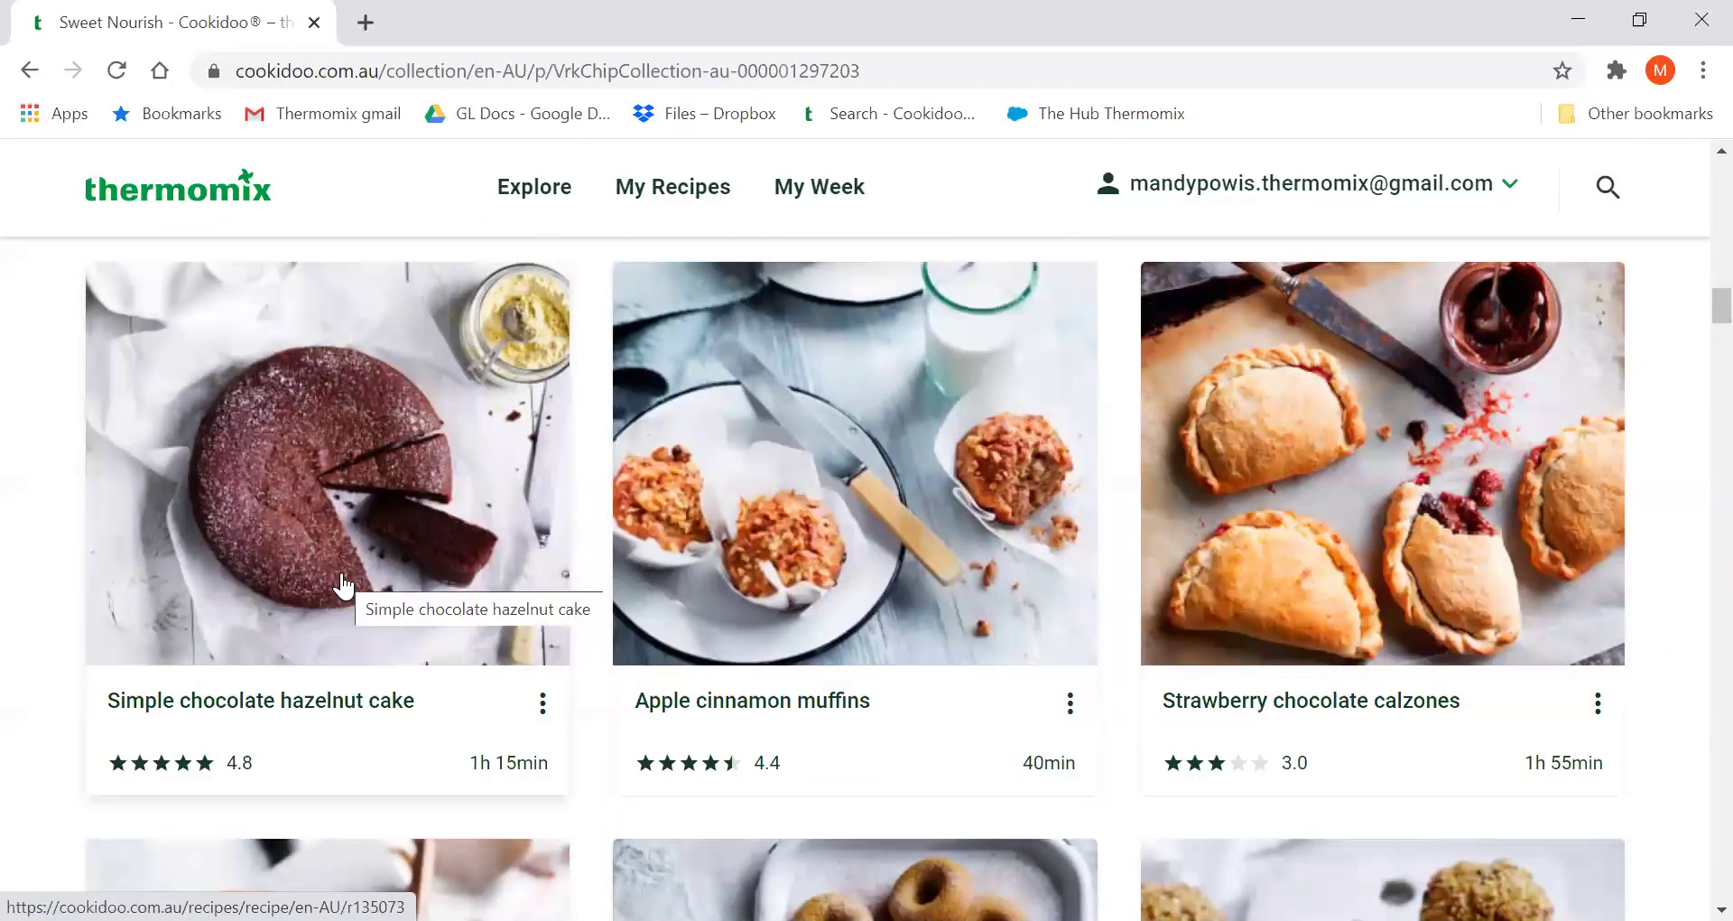
Continue through the Sweet Nourish recipes past the pumpkin doughnuts and Zucchini banana loaf to the custards and puddings.
{"action": "scroll", "coordinate": [341, 619], "scroll_direction": "down", "scroll_amount": 3}
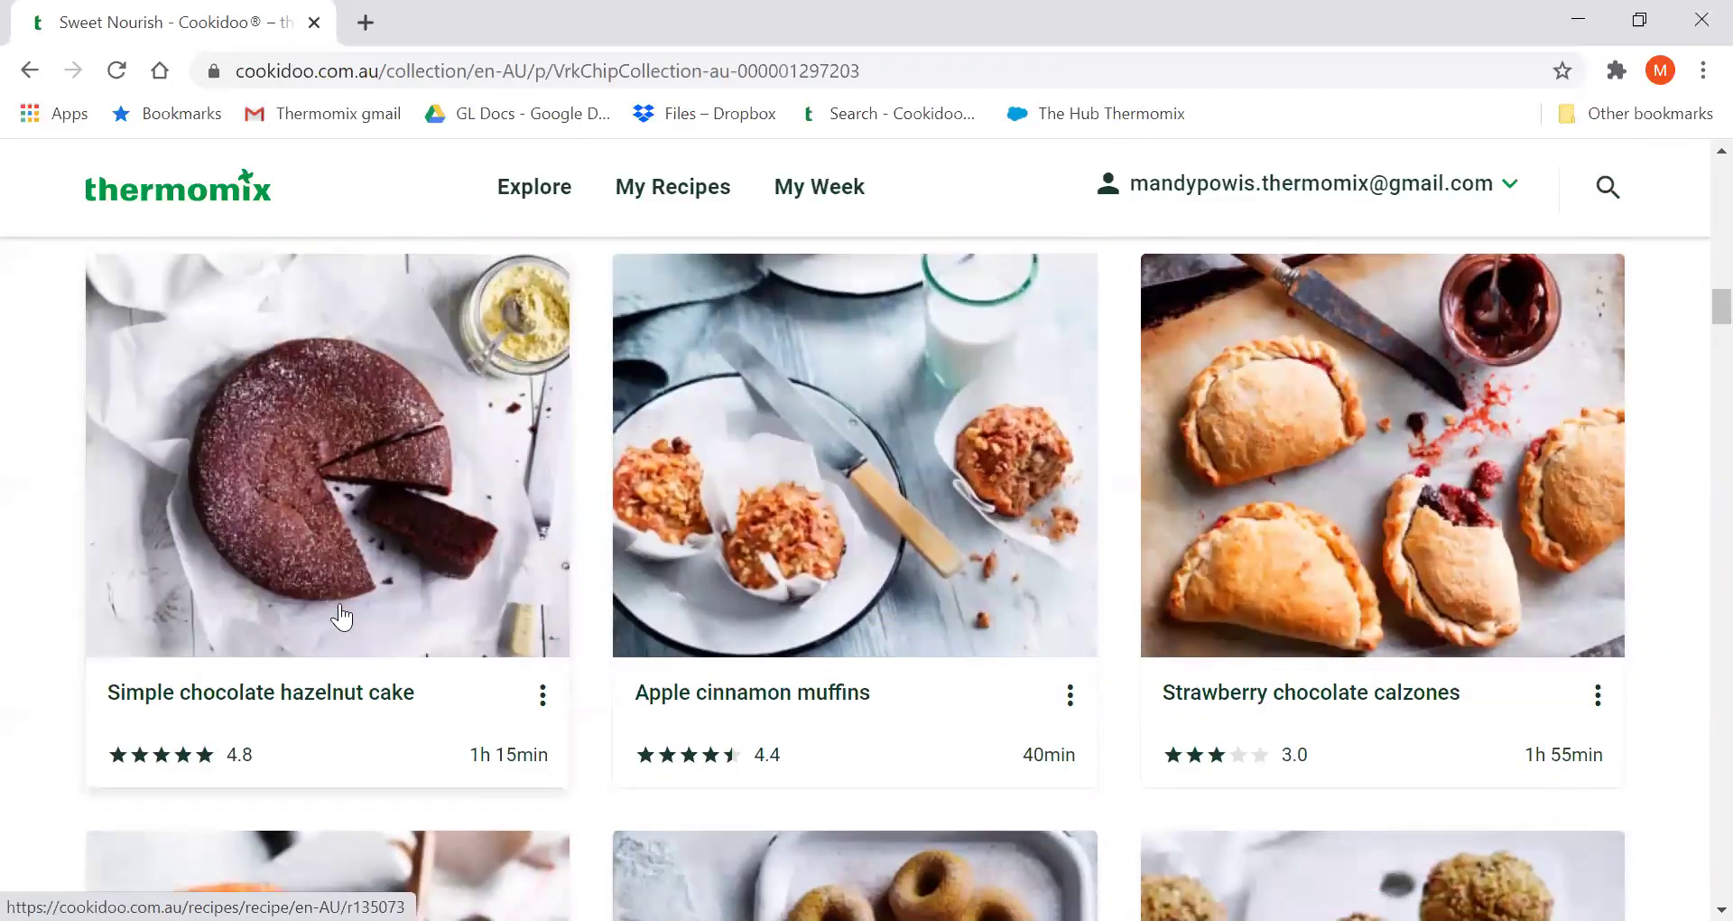
{"action": "scroll", "coordinate": [806, 793], "scroll_direction": "down", "scroll_amount": 3}
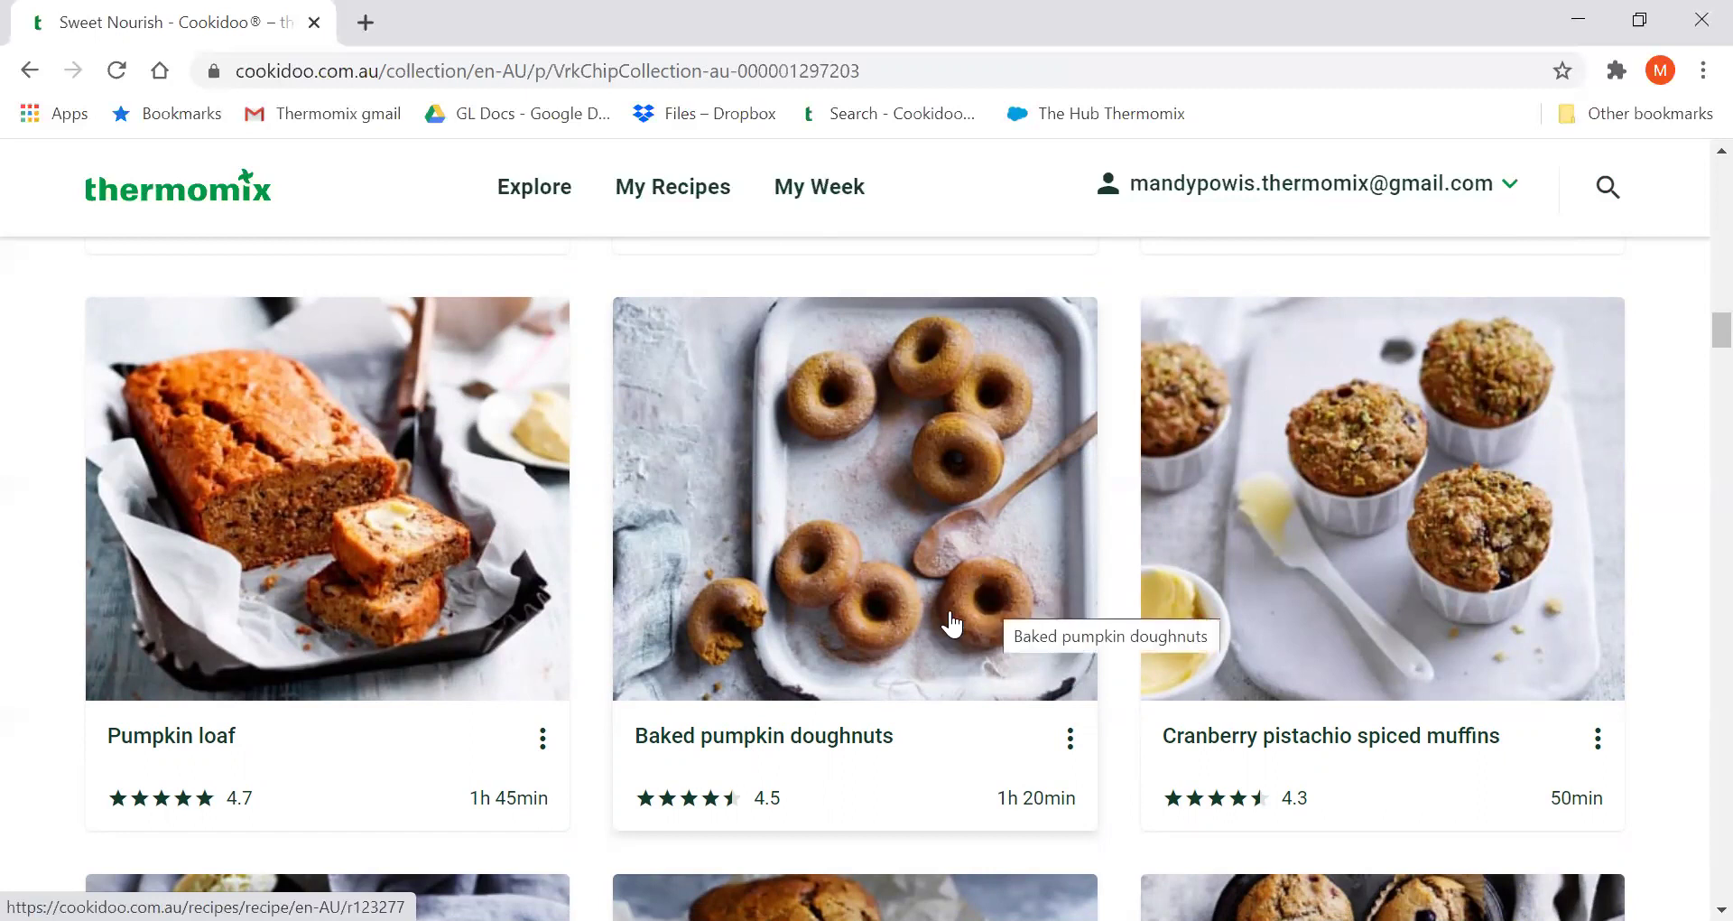
{"action": "scroll", "coordinate": [950, 610], "scroll_direction": "down", "scroll_amount": 6}
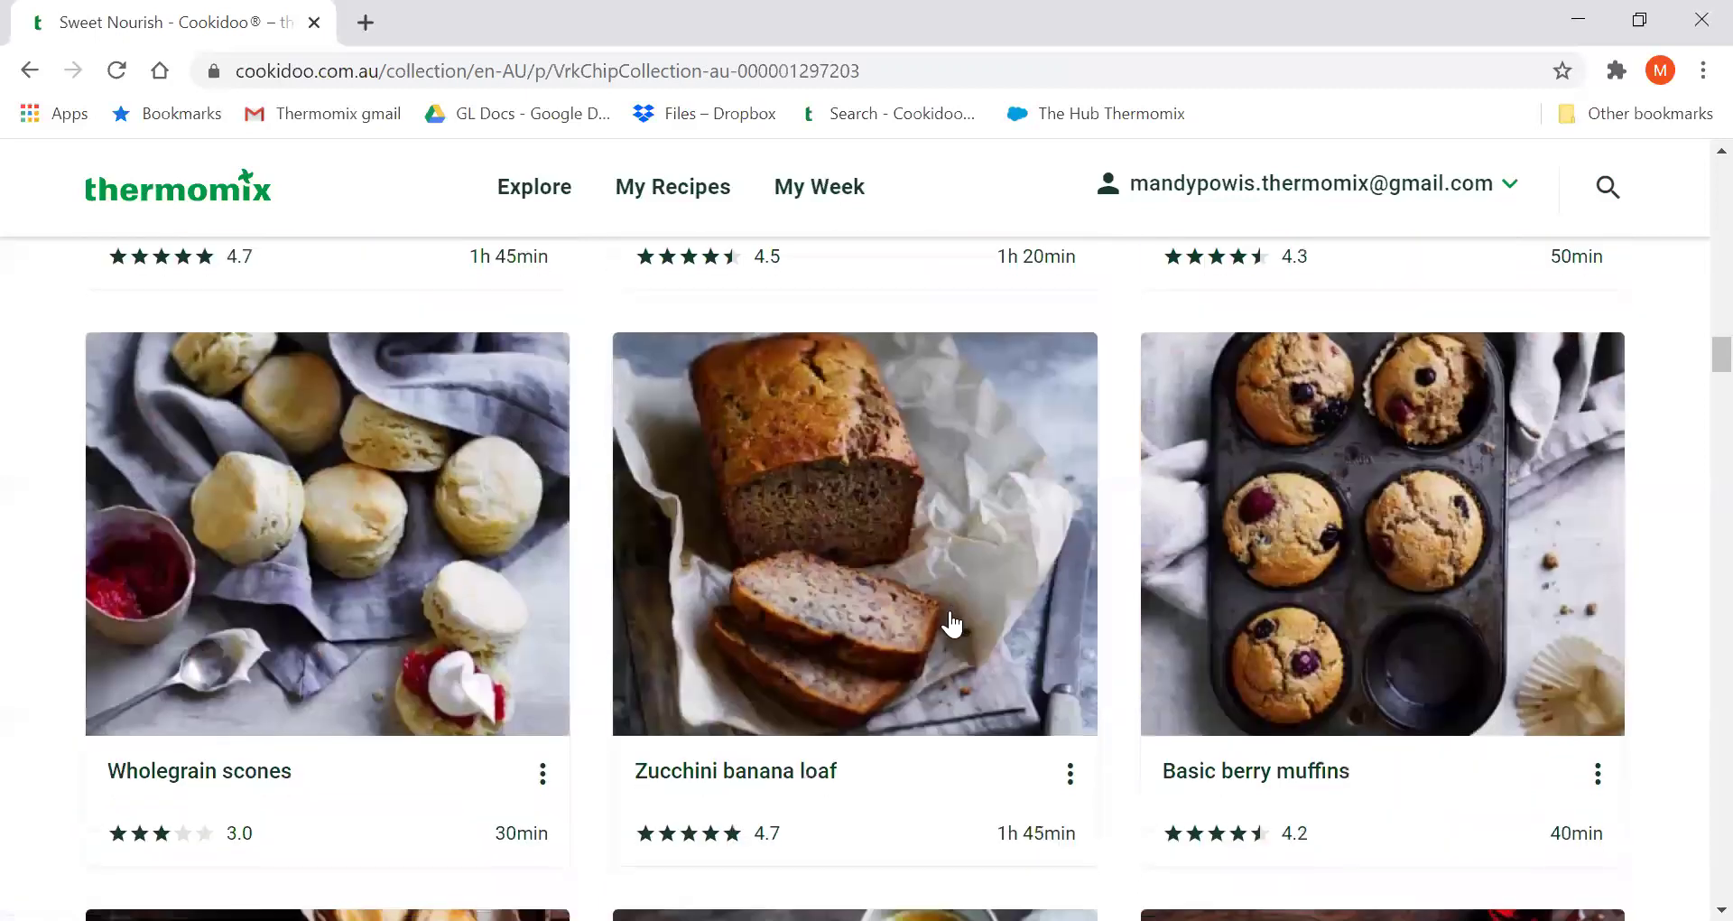
{"action": "scroll", "coordinate": [949, 610], "scroll_direction": "down", "scroll_amount": 9}
{"action": "scroll", "coordinate": [949, 614], "scroll_direction": "down", "scroll_amount": 3}
{"action": "scroll", "coordinate": [949, 613], "scroll_direction": "up", "scroll_amount": 3}
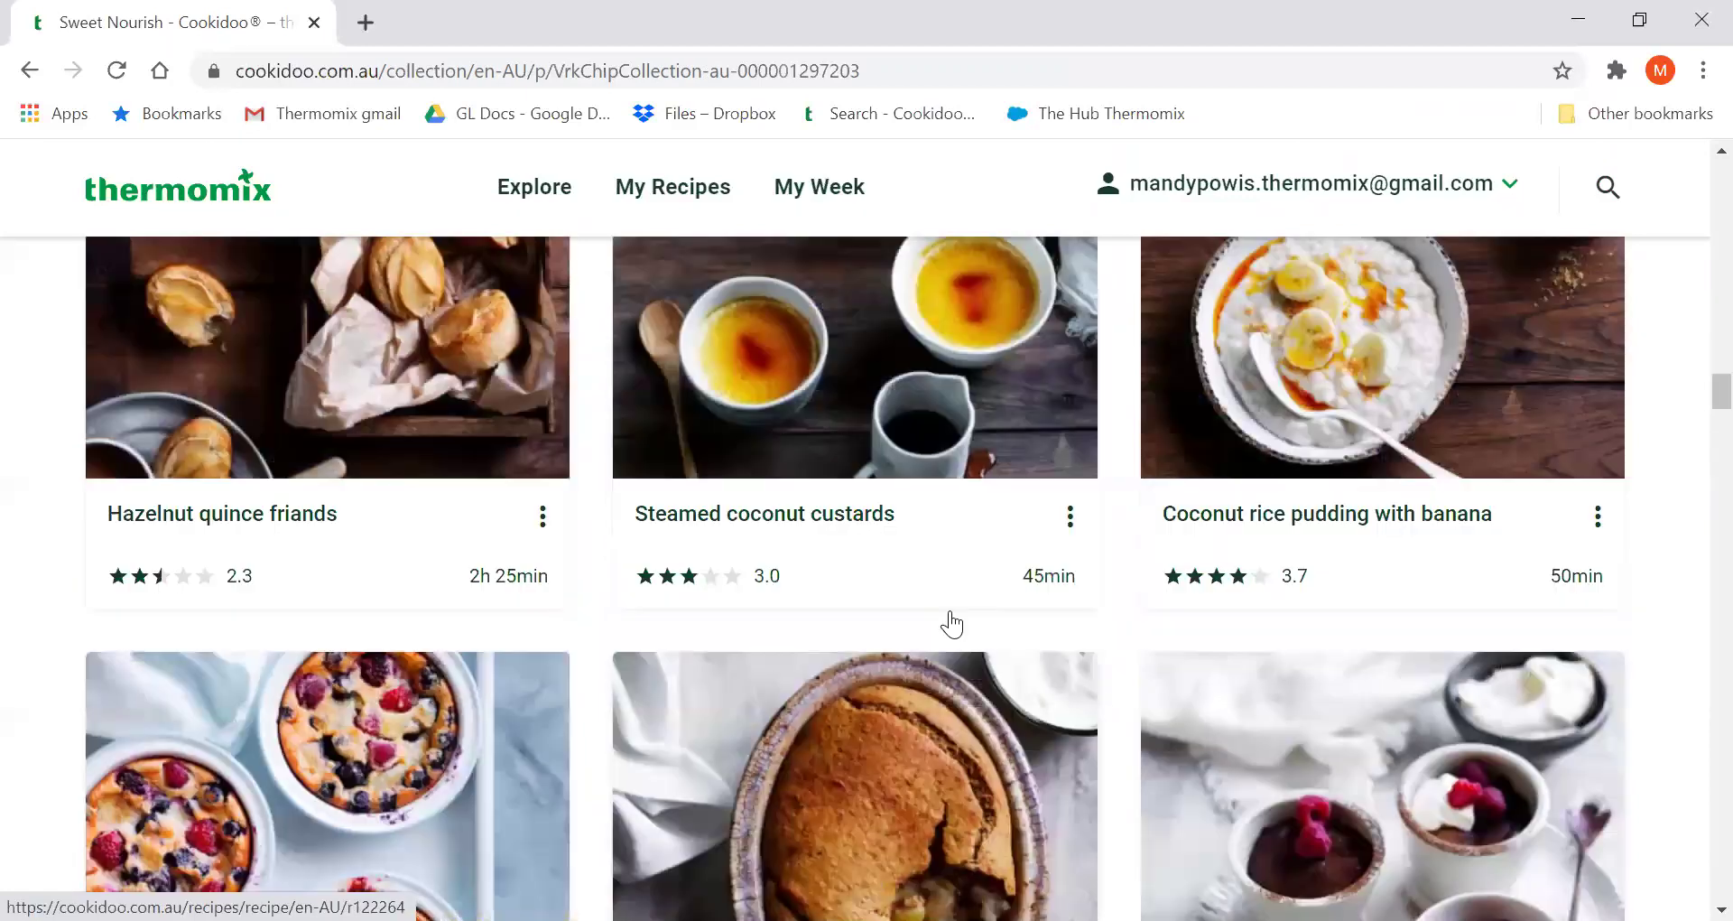
{"action": "scroll", "coordinate": [949, 613], "scroll_direction": "up", "scroll_amount": 10}
Return to the collections list and browse from Entertaining and Celebration Cakes past Skinnymixers Classics to Sous Vide for Two.
{"action": "left_click", "coordinate": [30, 73]}
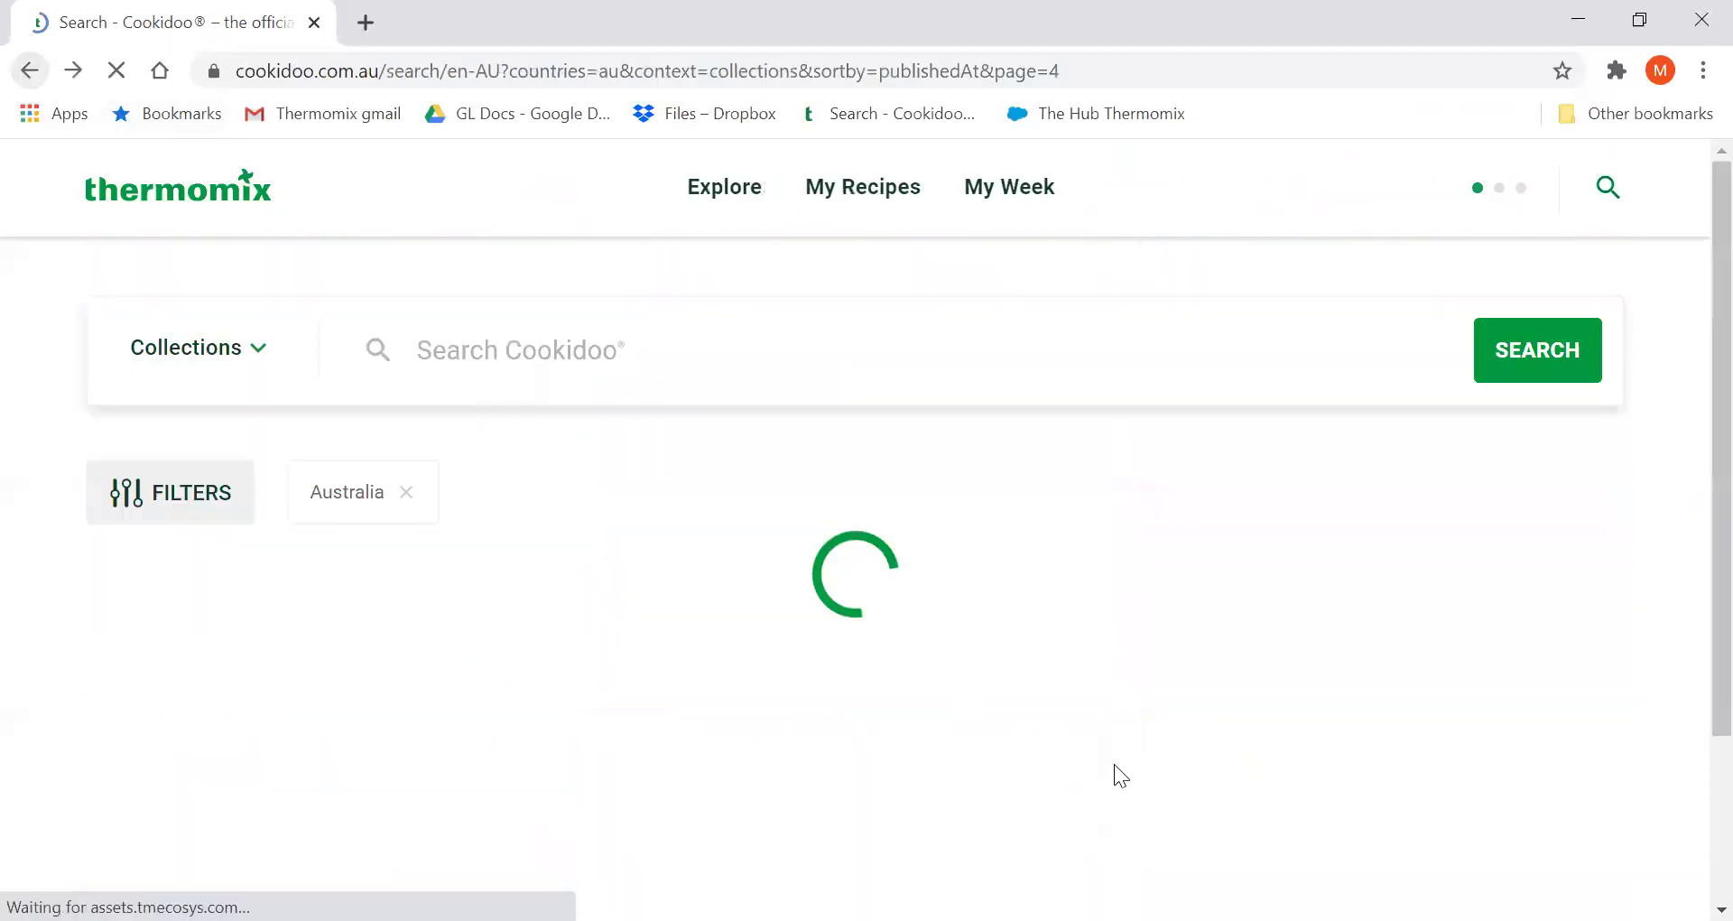
{"action": "scroll", "coordinate": [1125, 672], "scroll_direction": "down", "scroll_amount": 5}
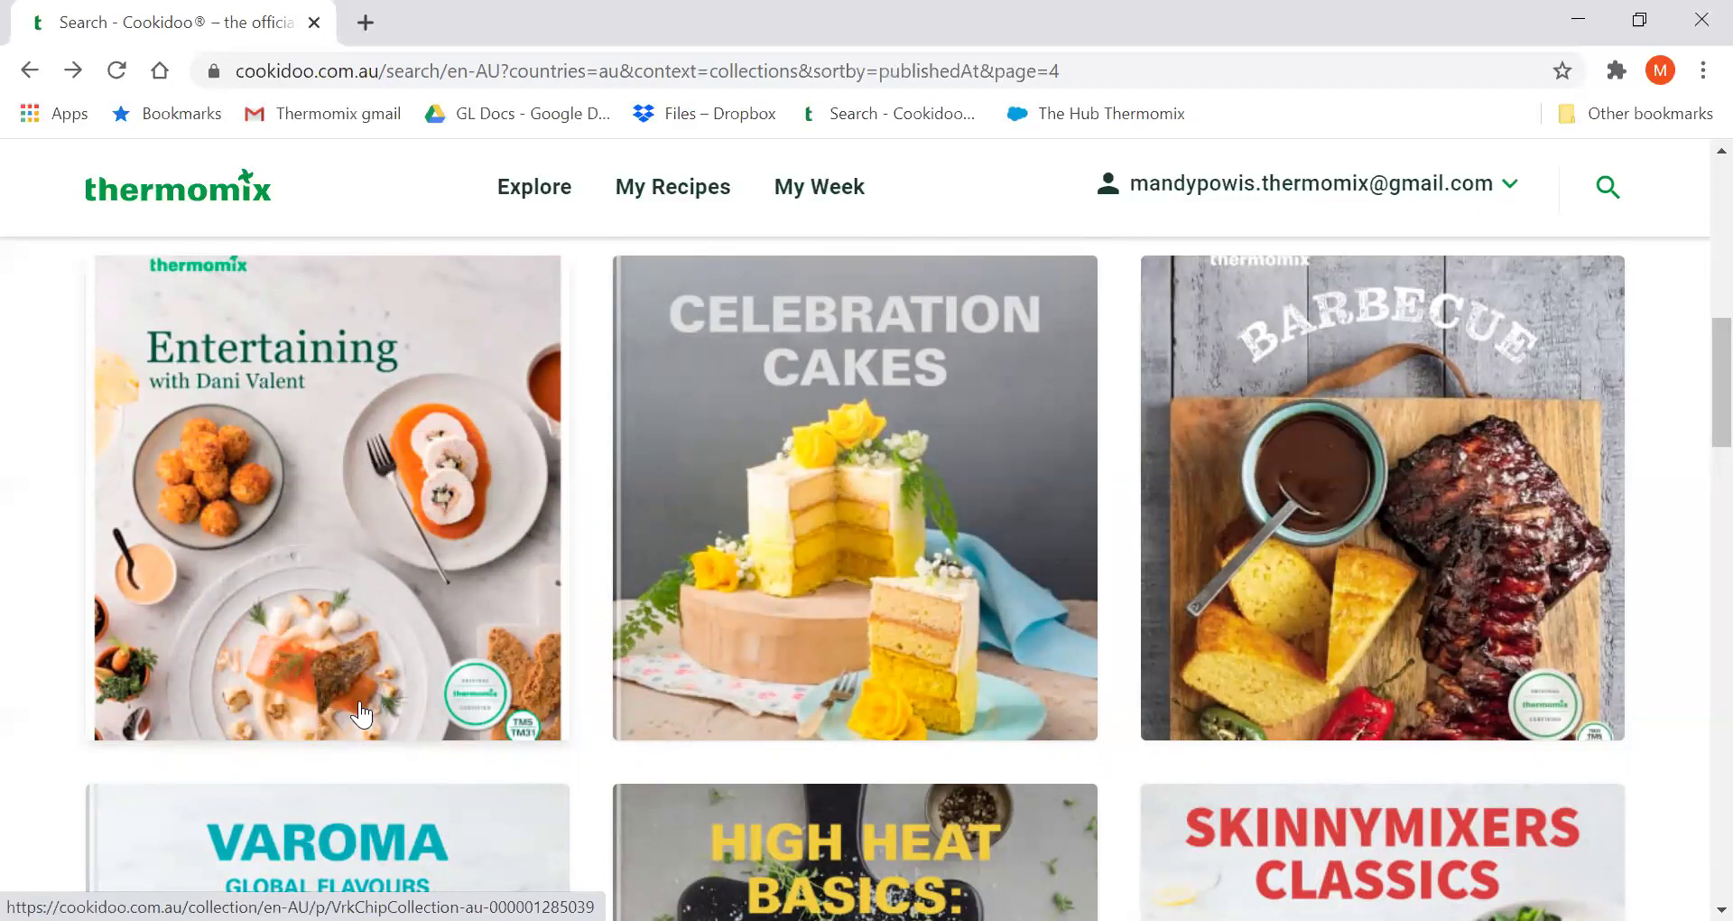
{"action": "scroll", "coordinate": [859, 588], "scroll_direction": "down", "scroll_amount": 1}
{"action": "scroll", "coordinate": [1406, 531], "scroll_direction": "up", "scroll_amount": 2}
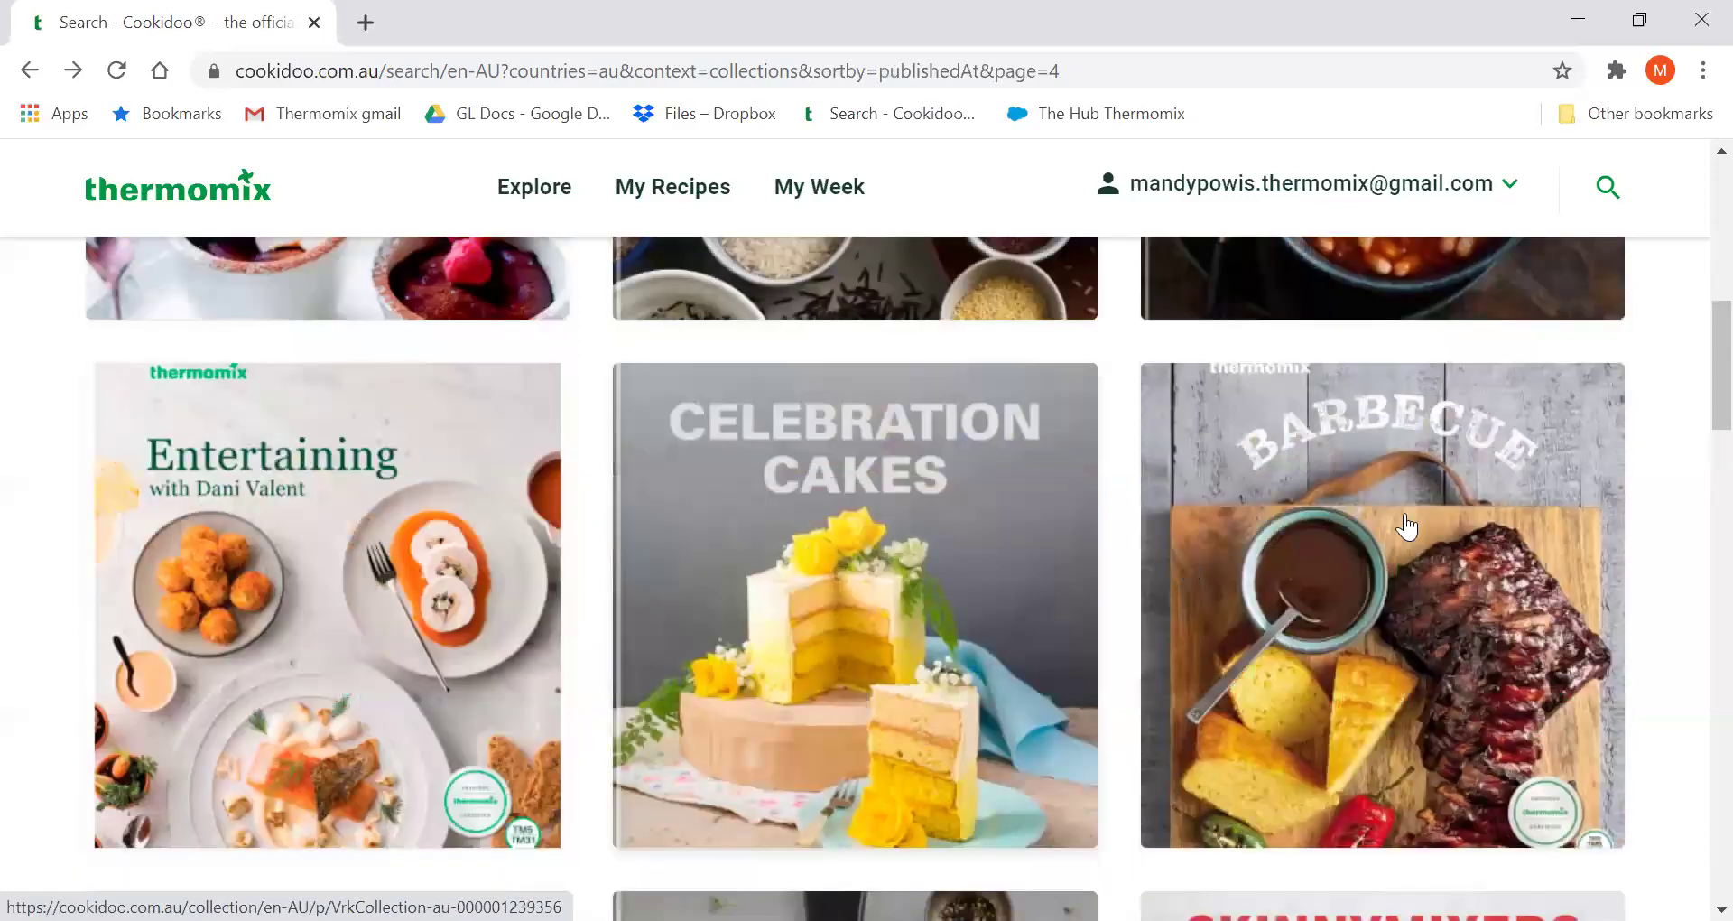
{"action": "scroll", "coordinate": [1413, 661], "scroll_direction": "down", "scroll_amount": 10}
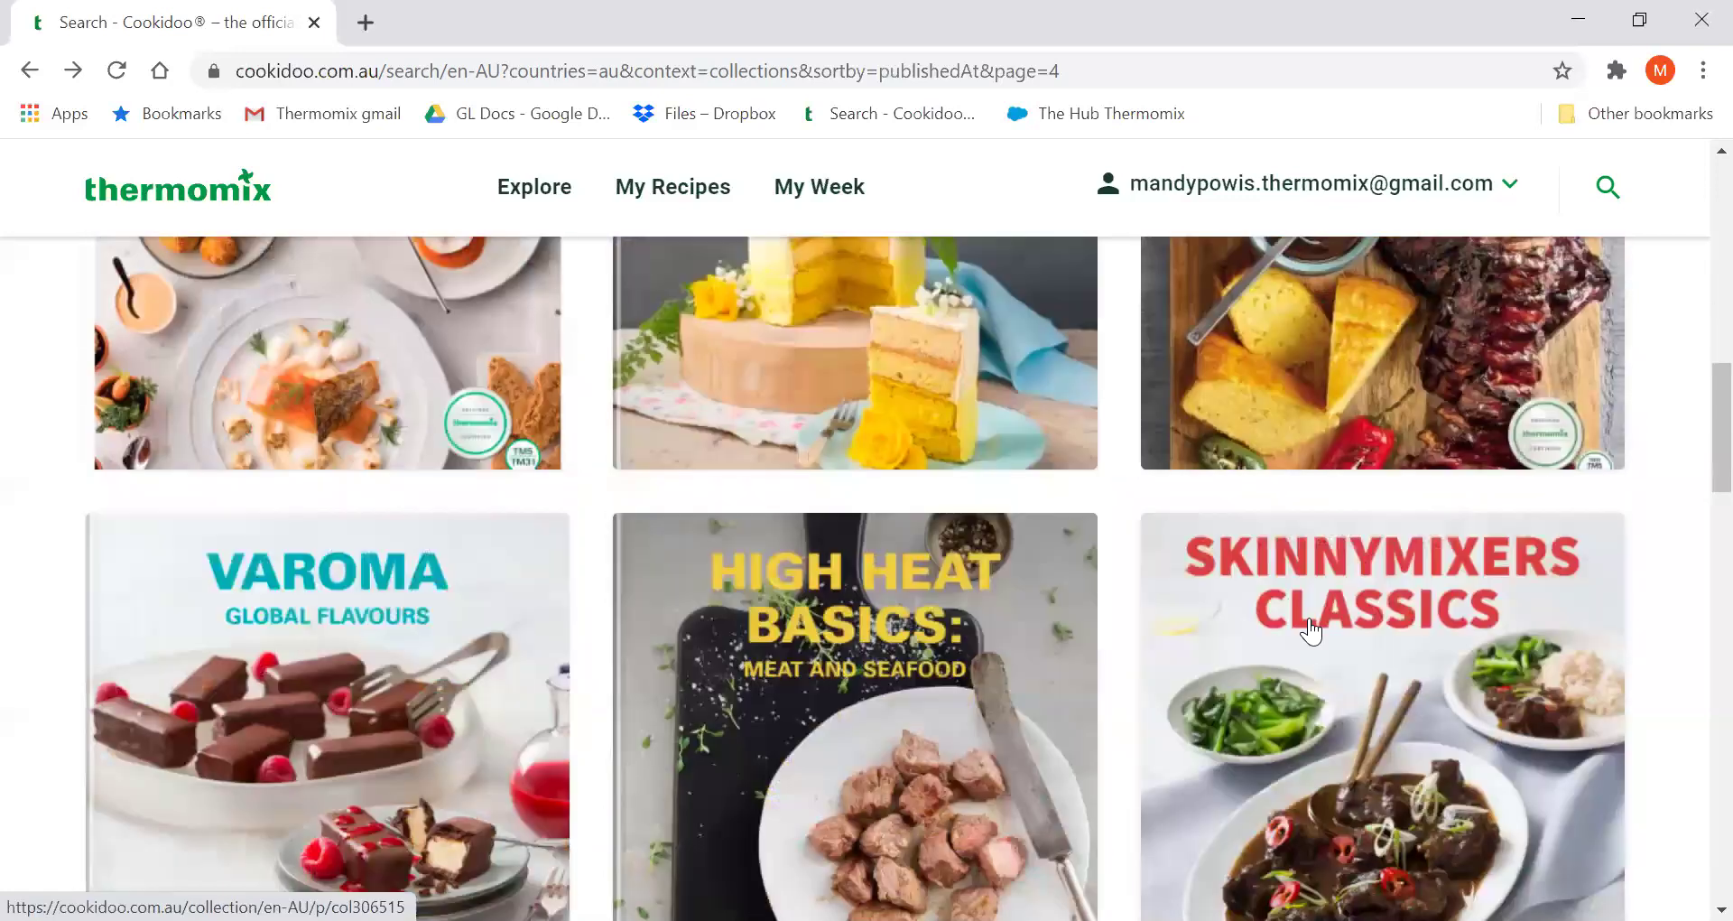
{"action": "scroll", "coordinate": [1311, 629], "scroll_direction": "down", "scroll_amount": 12}
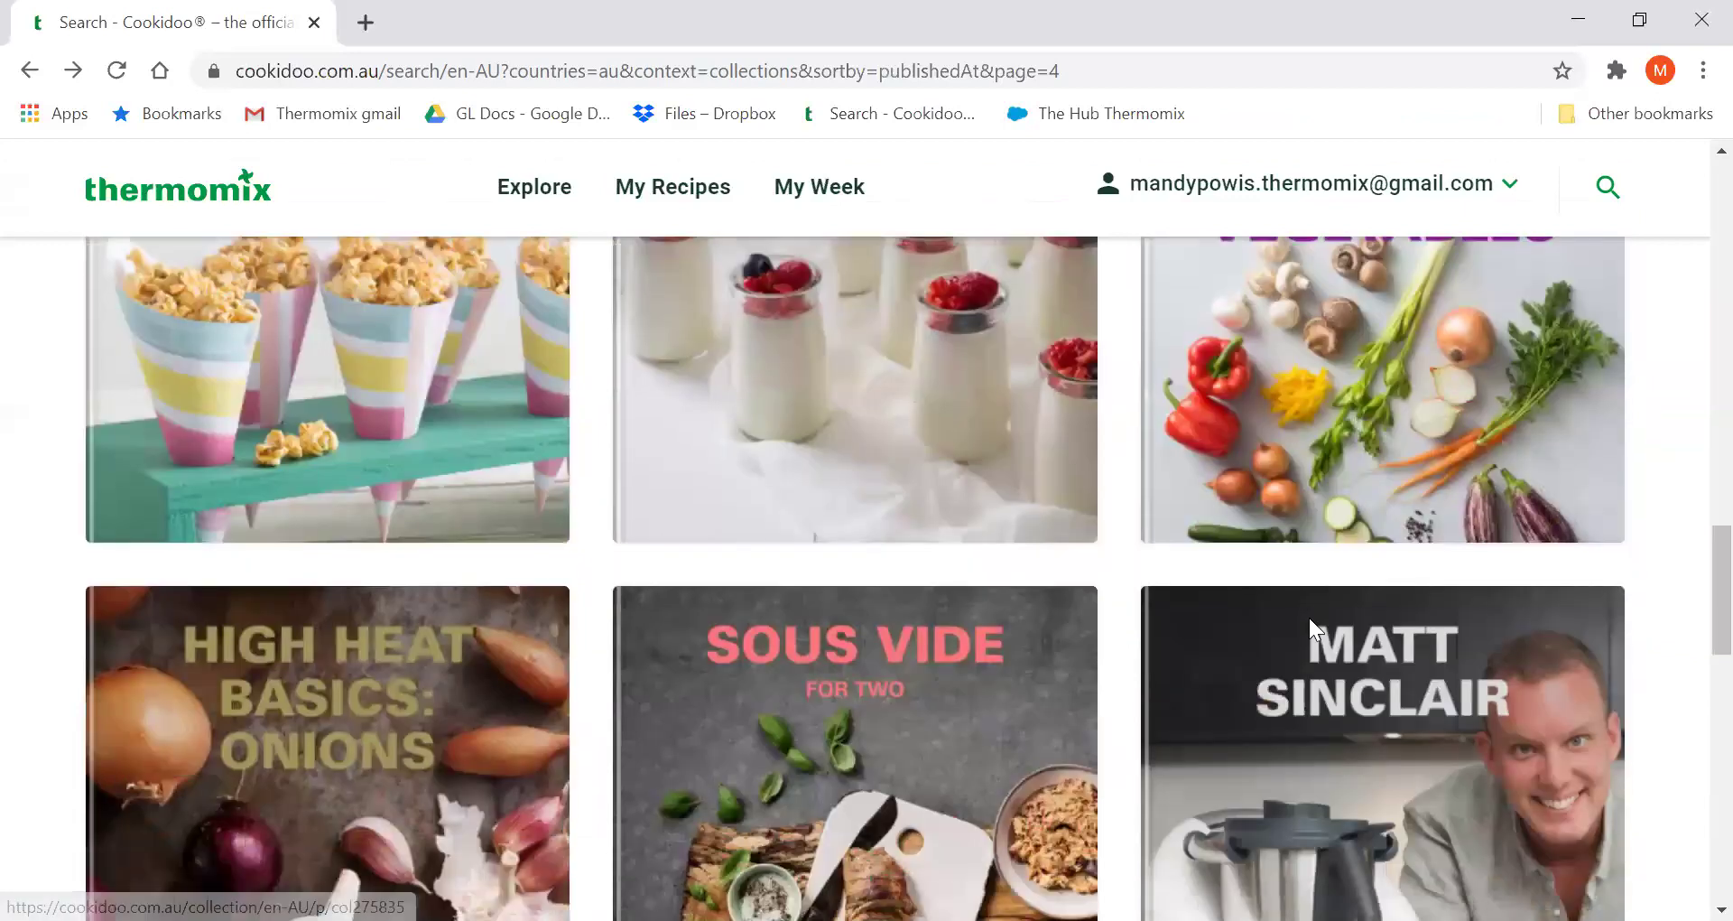
Continue down the collections past TM6 Cooking Experience and Wholefood Child to Homemade Gifts and Hip Hip... Hooray!
{"action": "scroll", "coordinate": [1312, 629], "scroll_direction": "down", "scroll_amount": 2}
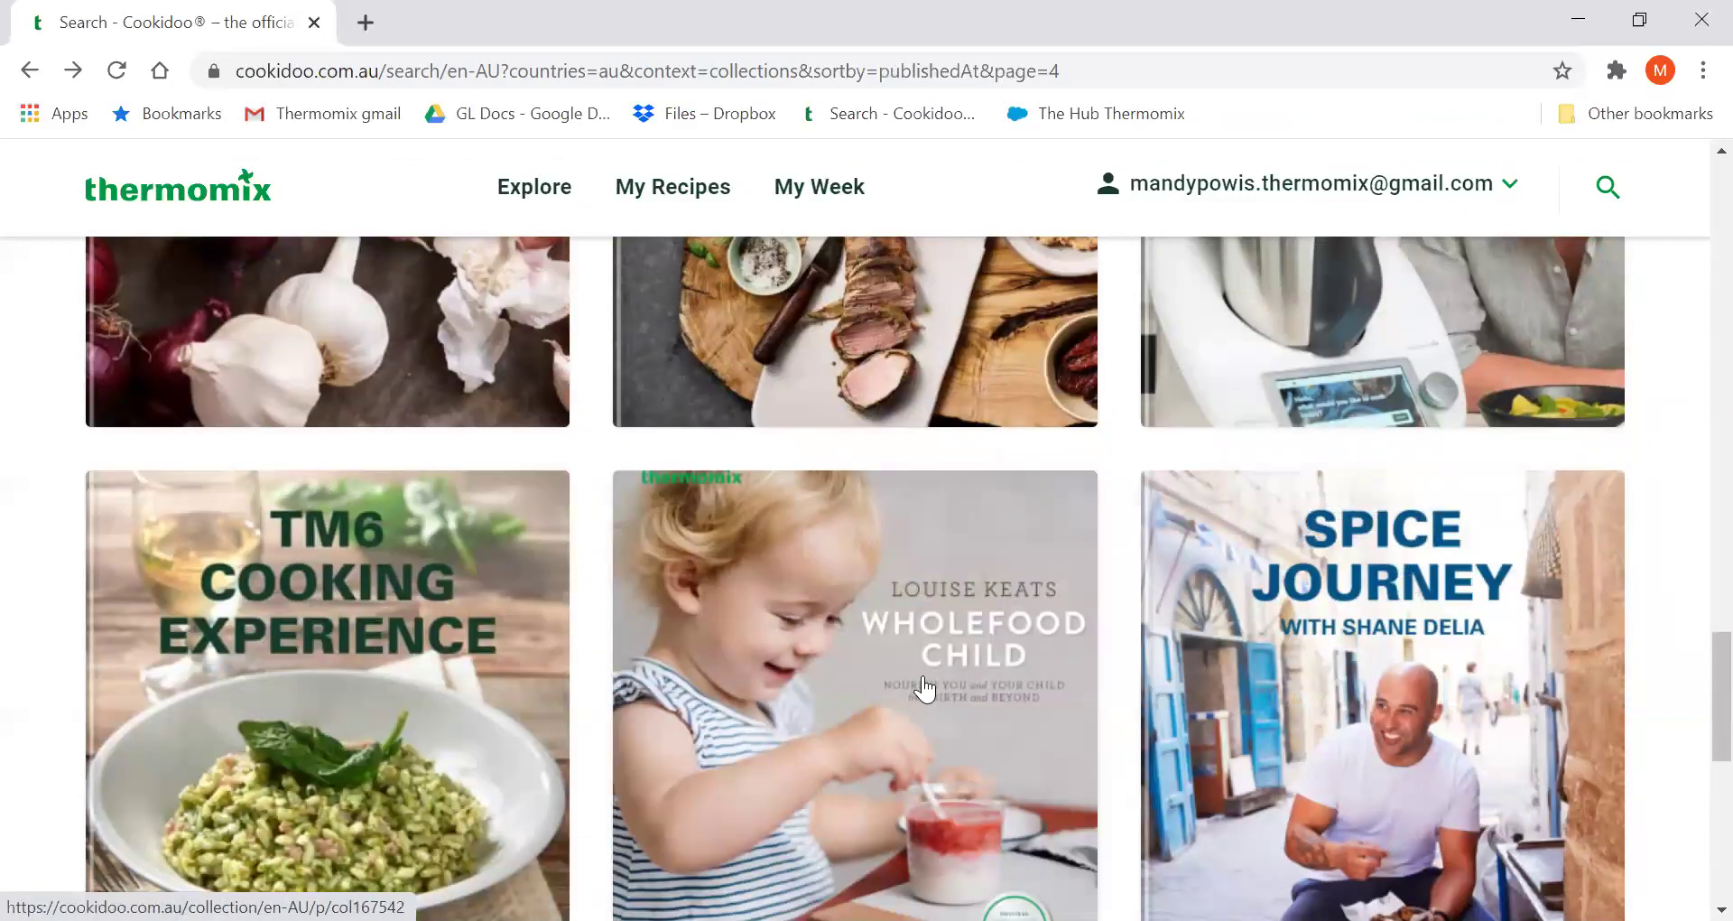
{"action": "scroll", "coordinate": [925, 689], "scroll_direction": "down", "scroll_amount": 2}
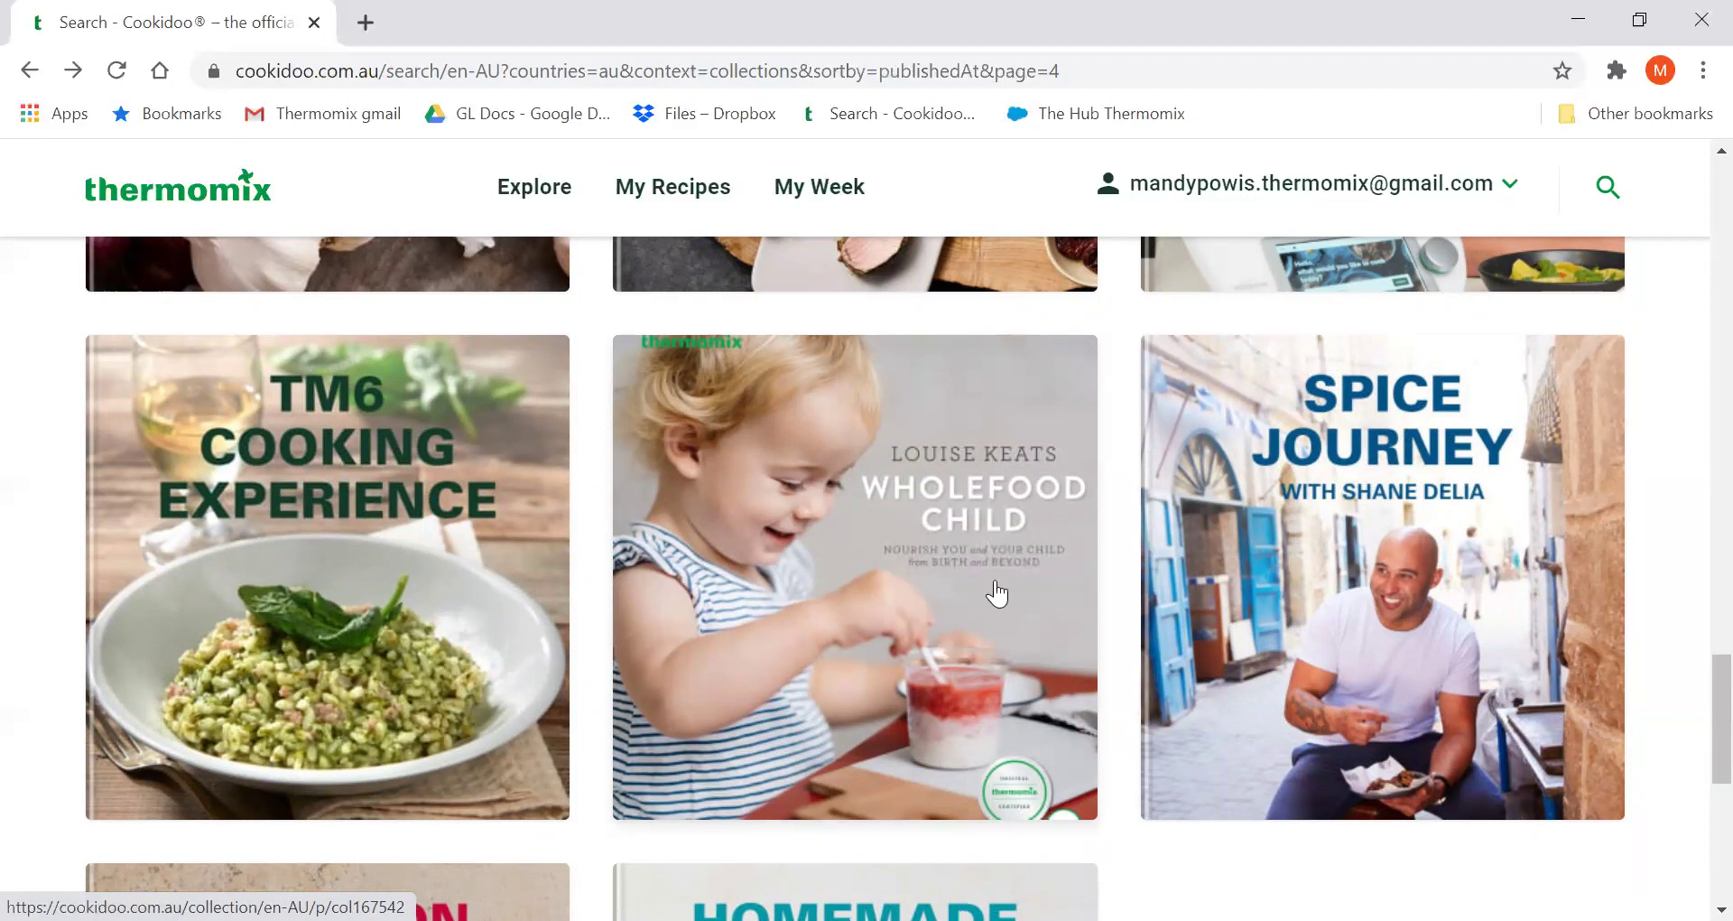
{"action": "scroll", "coordinate": [1006, 617], "scroll_direction": "down", "scroll_amount": 7}
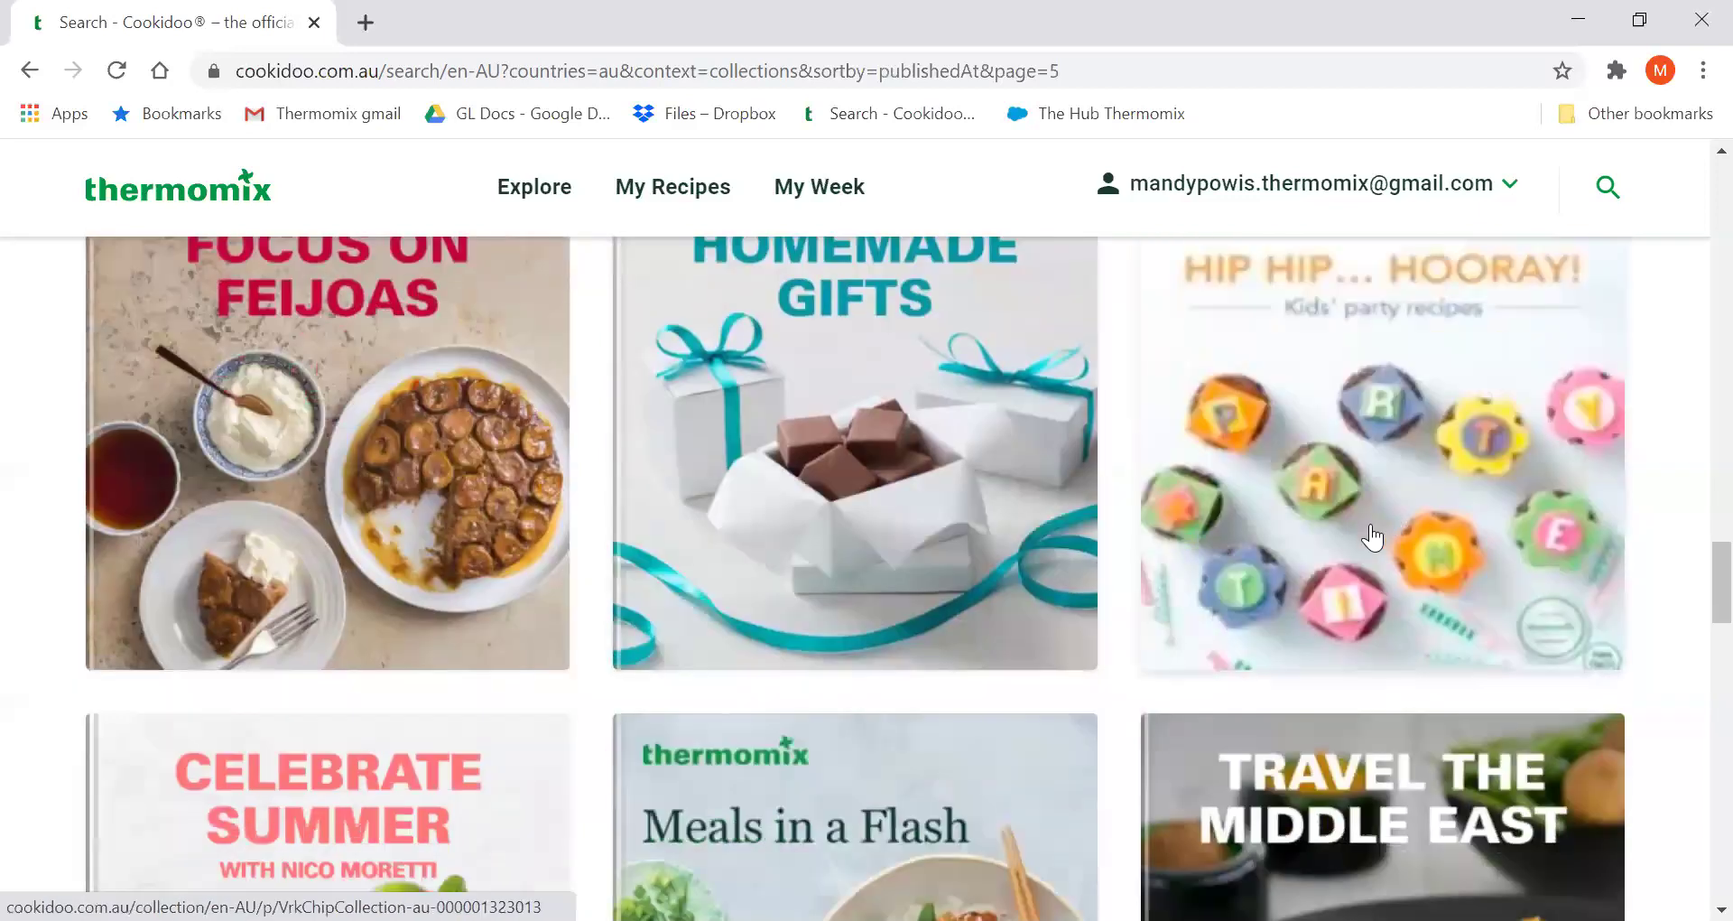
{"action": "scroll", "coordinate": [1371, 538], "scroll_direction": "up", "scroll_amount": 1}
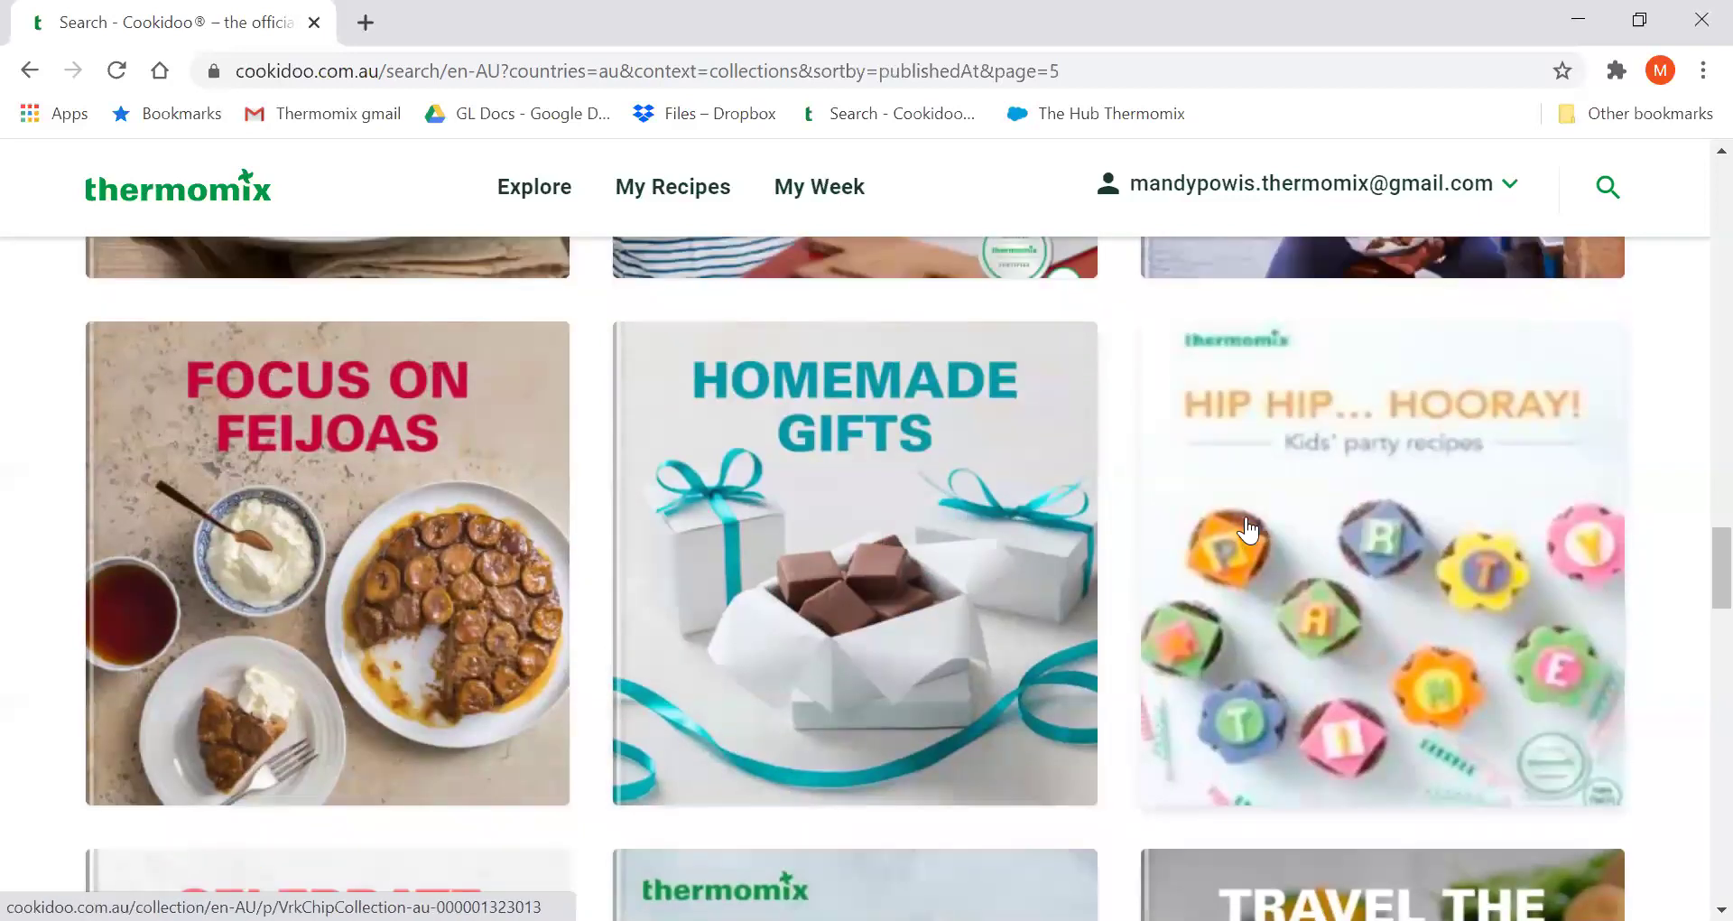
Open the Hip Hip... Hooray! collection, read its description and browse its party recipes from the icings down to Chooky rice.
{"action": "left_click", "coordinate": [1387, 595]}
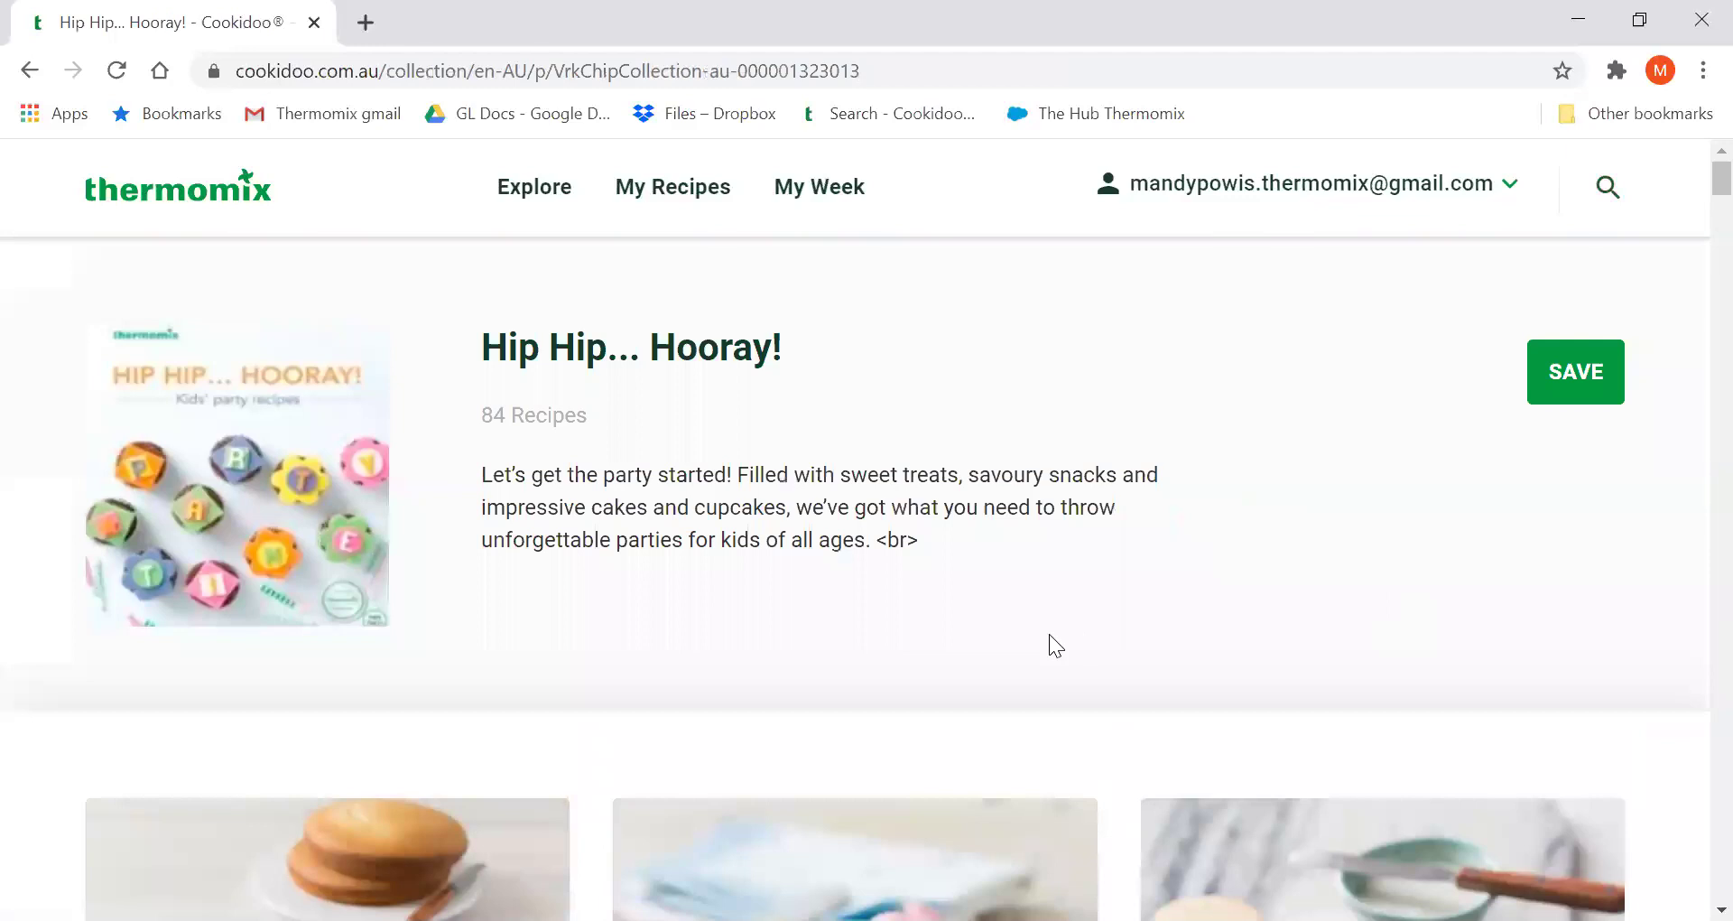
{"action": "scroll", "coordinate": [1000, 648], "scroll_direction": "down", "scroll_amount": 5}
{"action": "scroll", "coordinate": [1000, 649], "scroll_direction": "down", "scroll_amount": 12}
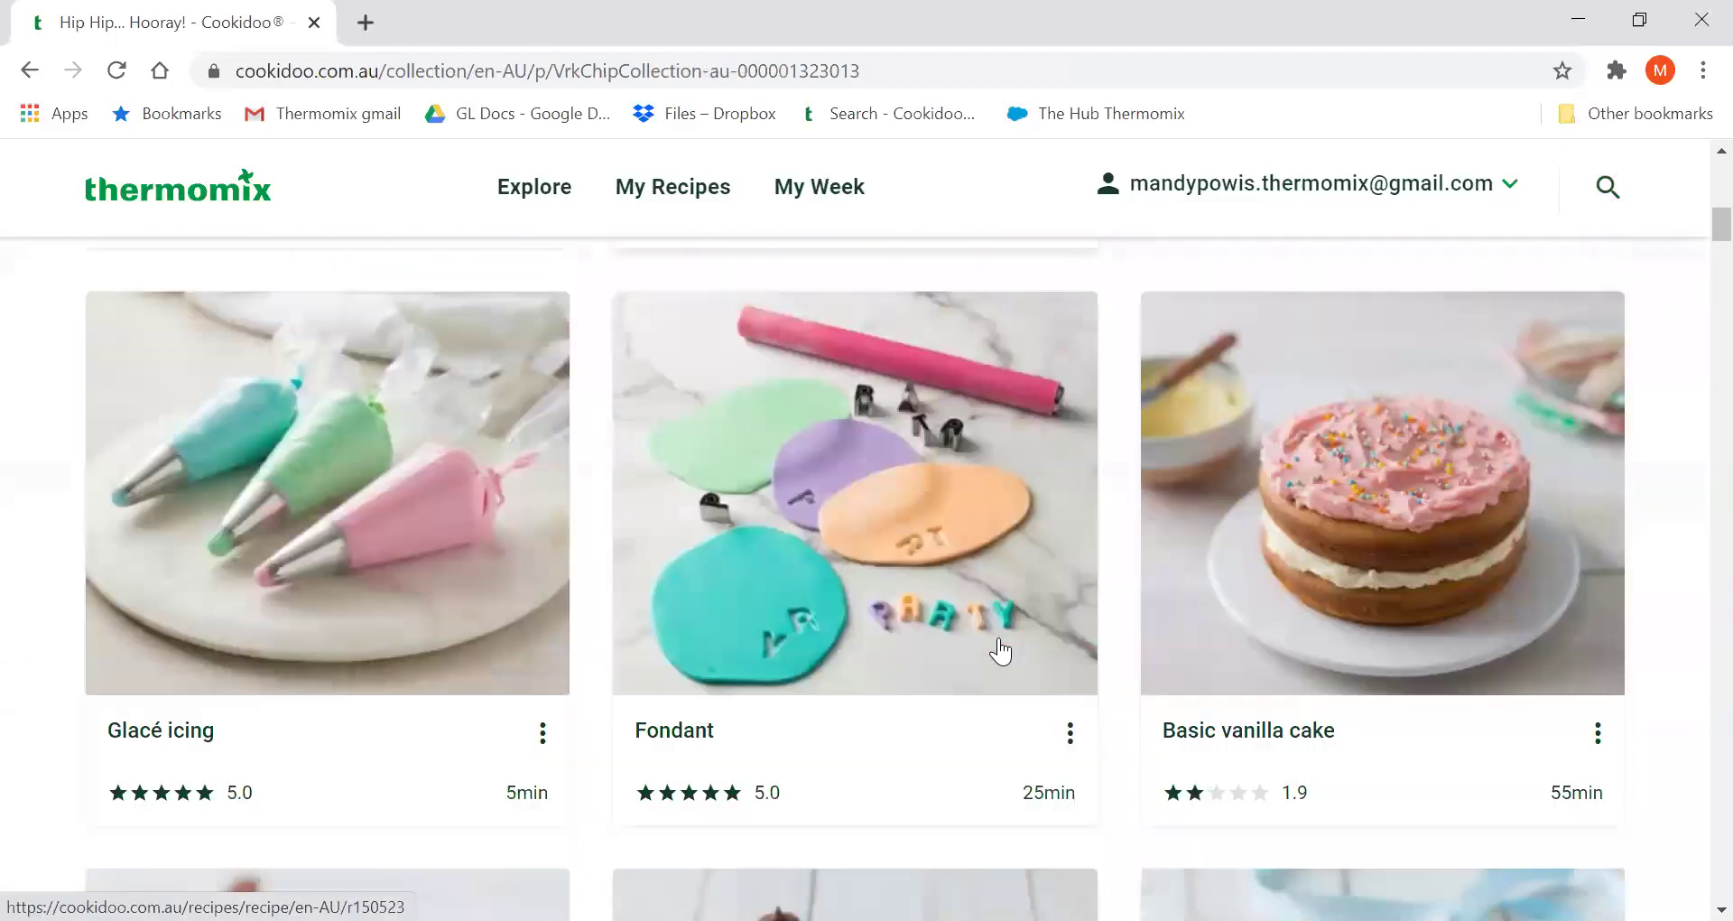
{"action": "scroll", "coordinate": [1000, 649], "scroll_direction": "down", "scroll_amount": 7}
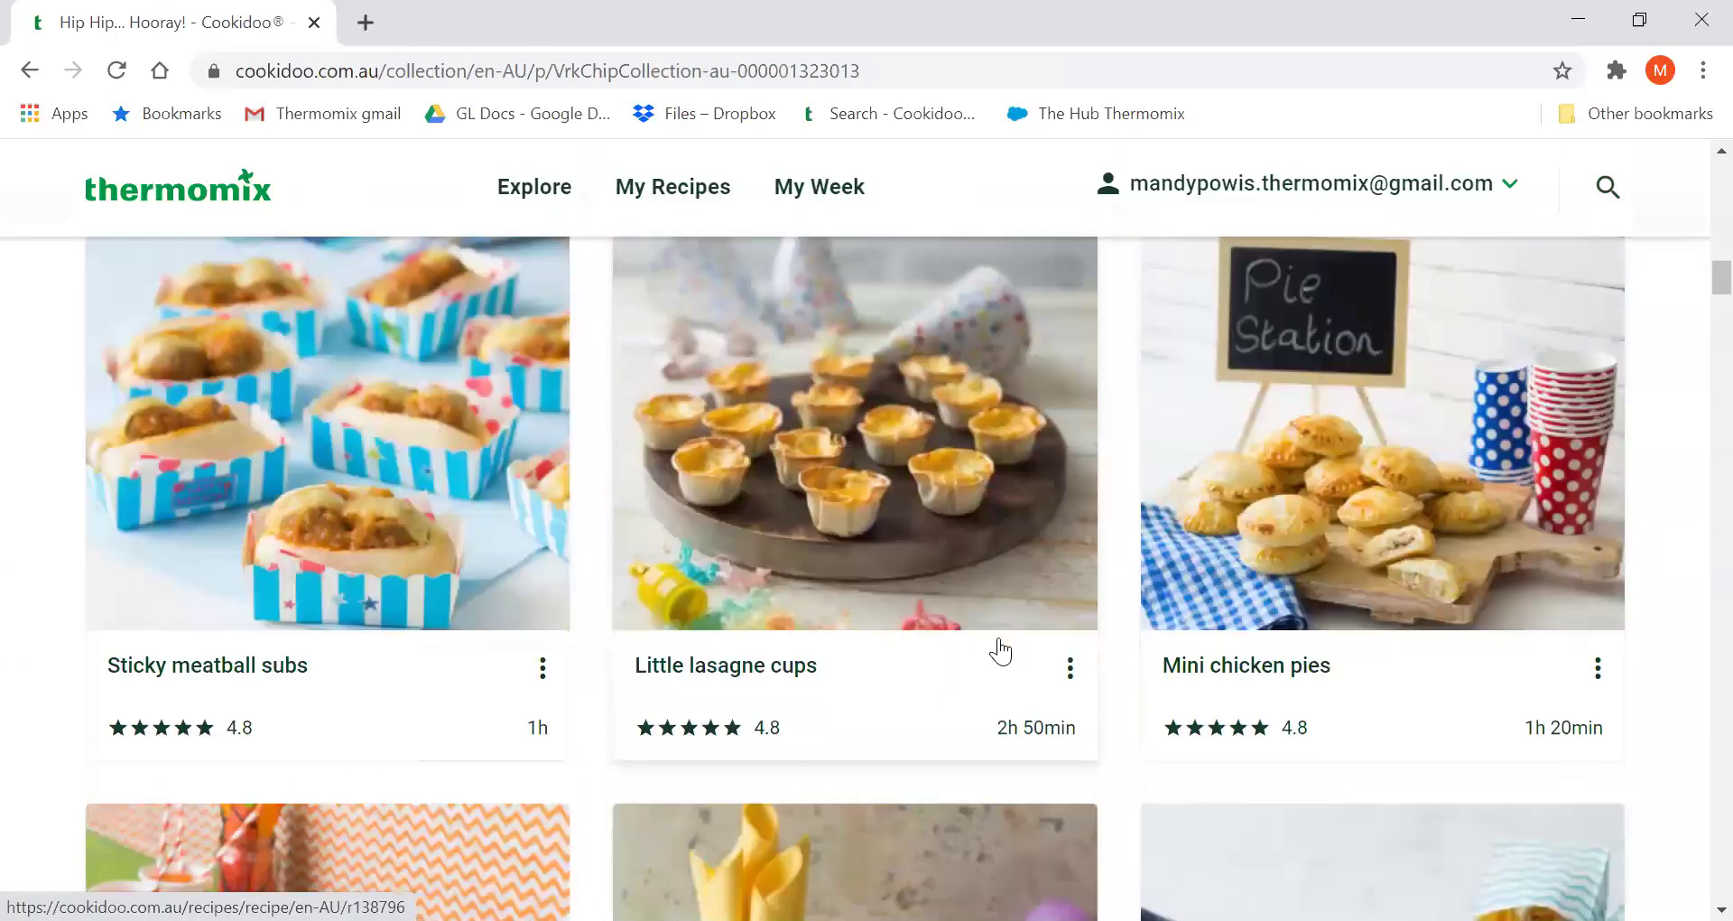
{"action": "scroll", "coordinate": [1000, 648], "scroll_direction": "down", "scroll_amount": 6}
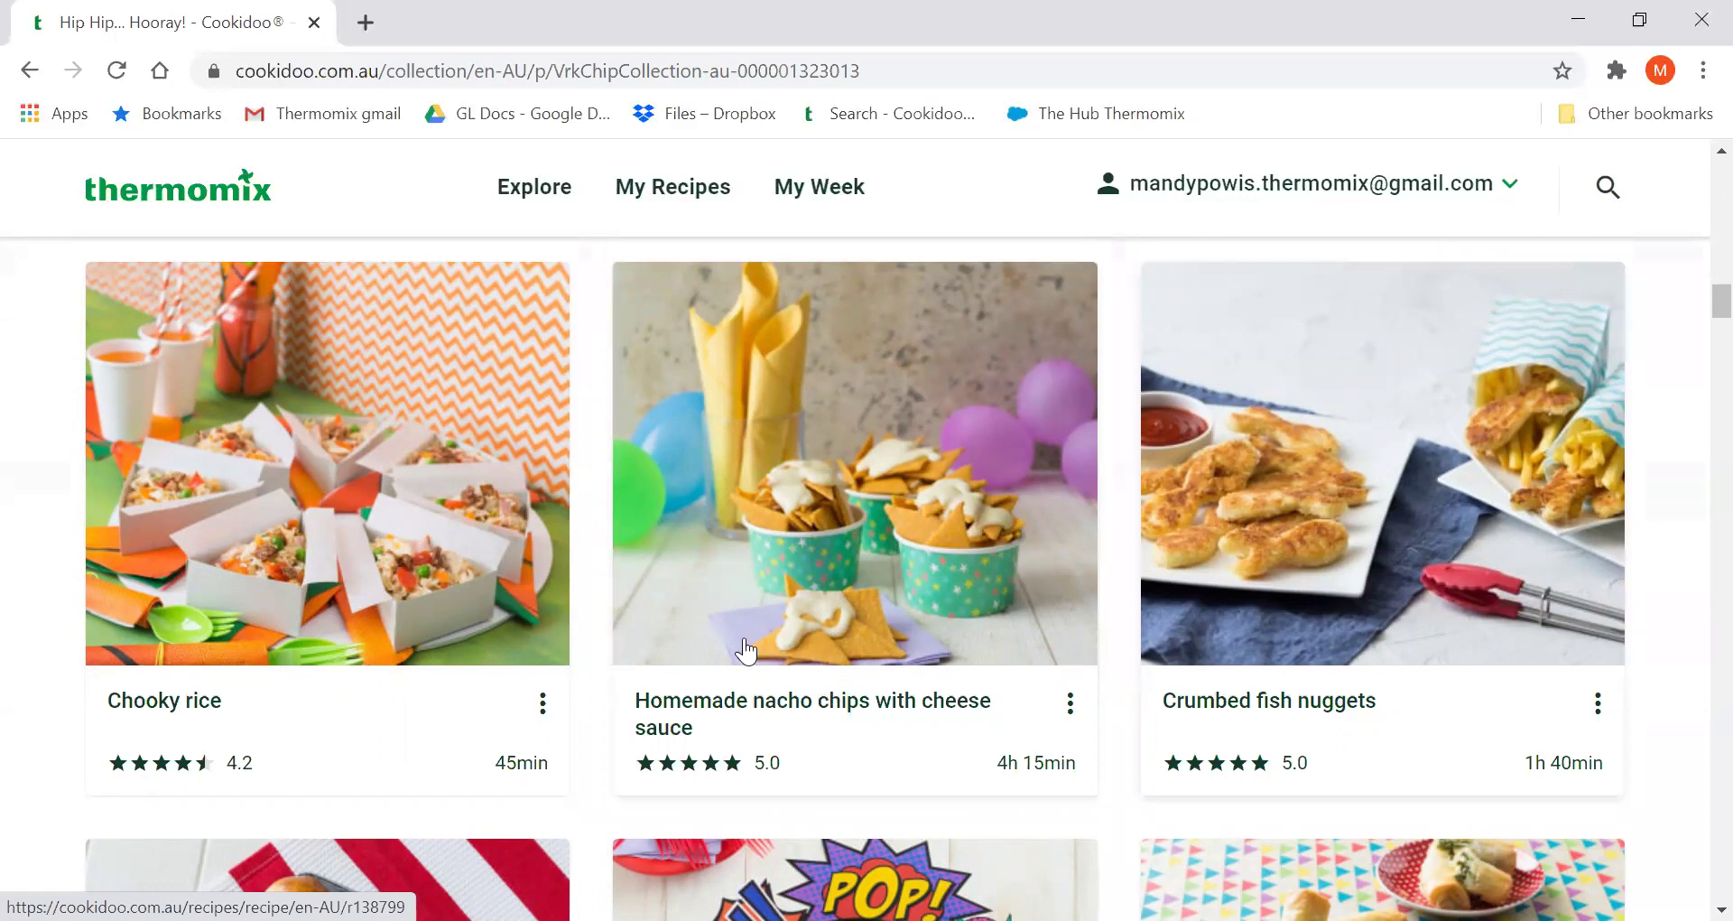
Continue through the Hip Hip... Hooray! recipes past the sliders and Cheese and bacon hedgehog to Little piggy faces.
{"action": "scroll", "coordinate": [745, 649], "scroll_direction": "down", "scroll_amount": 4}
{"action": "scroll", "coordinate": [745, 651], "scroll_direction": "down", "scroll_amount": 3}
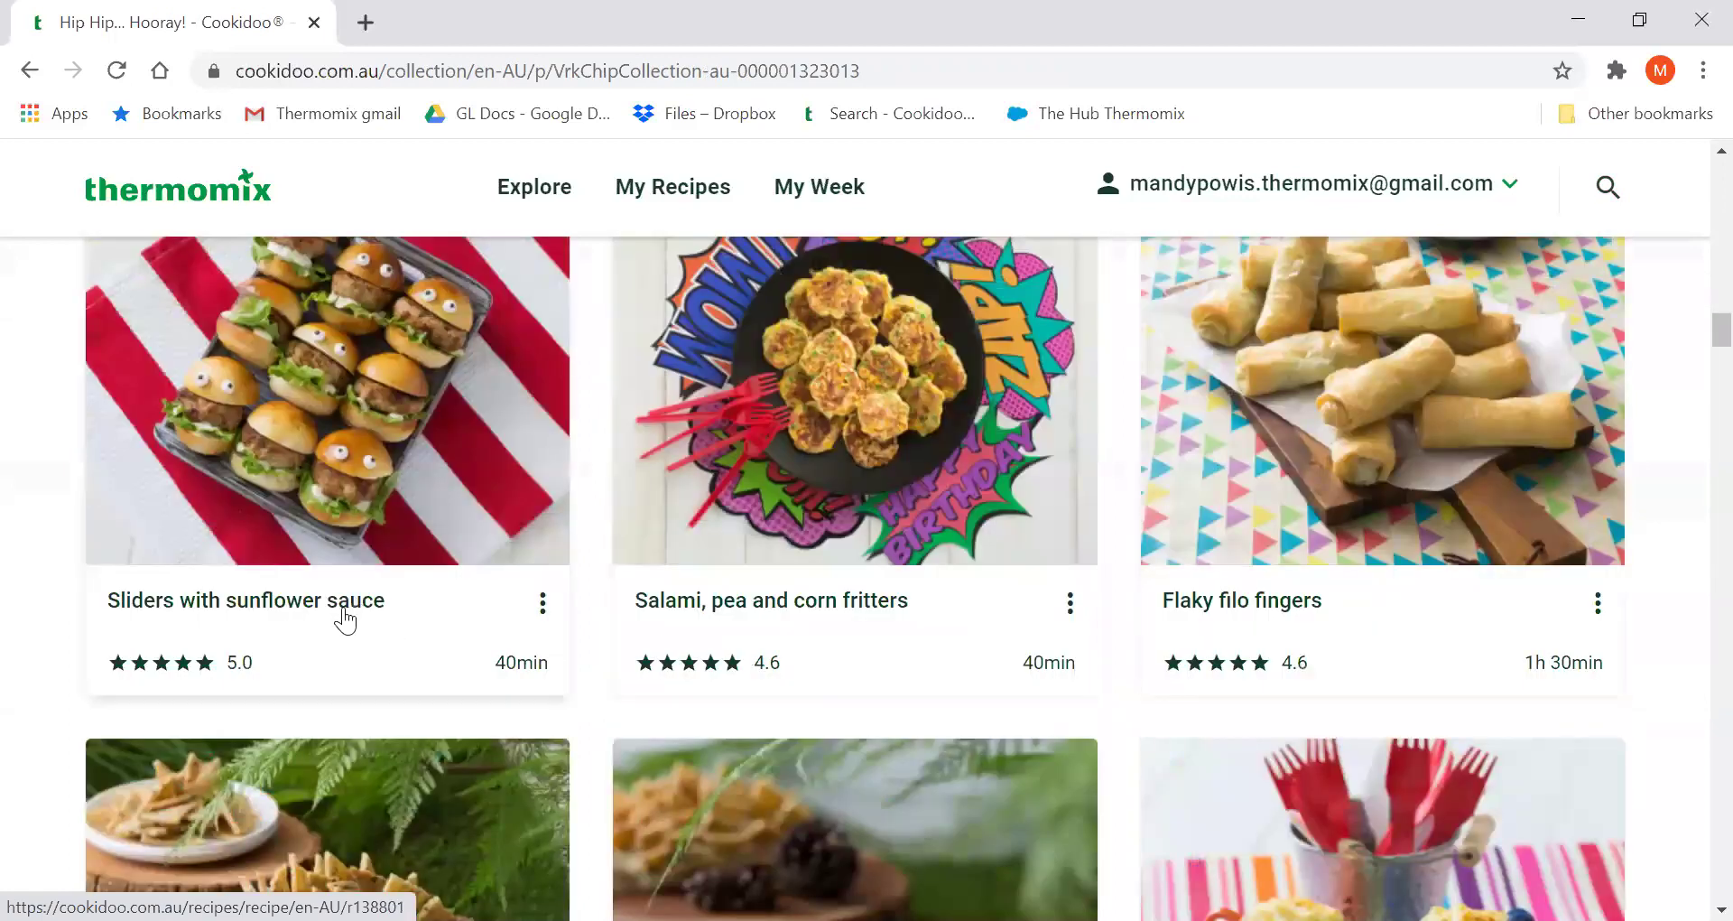
{"action": "scroll", "coordinate": [875, 528], "scroll_direction": "down", "scroll_amount": 8}
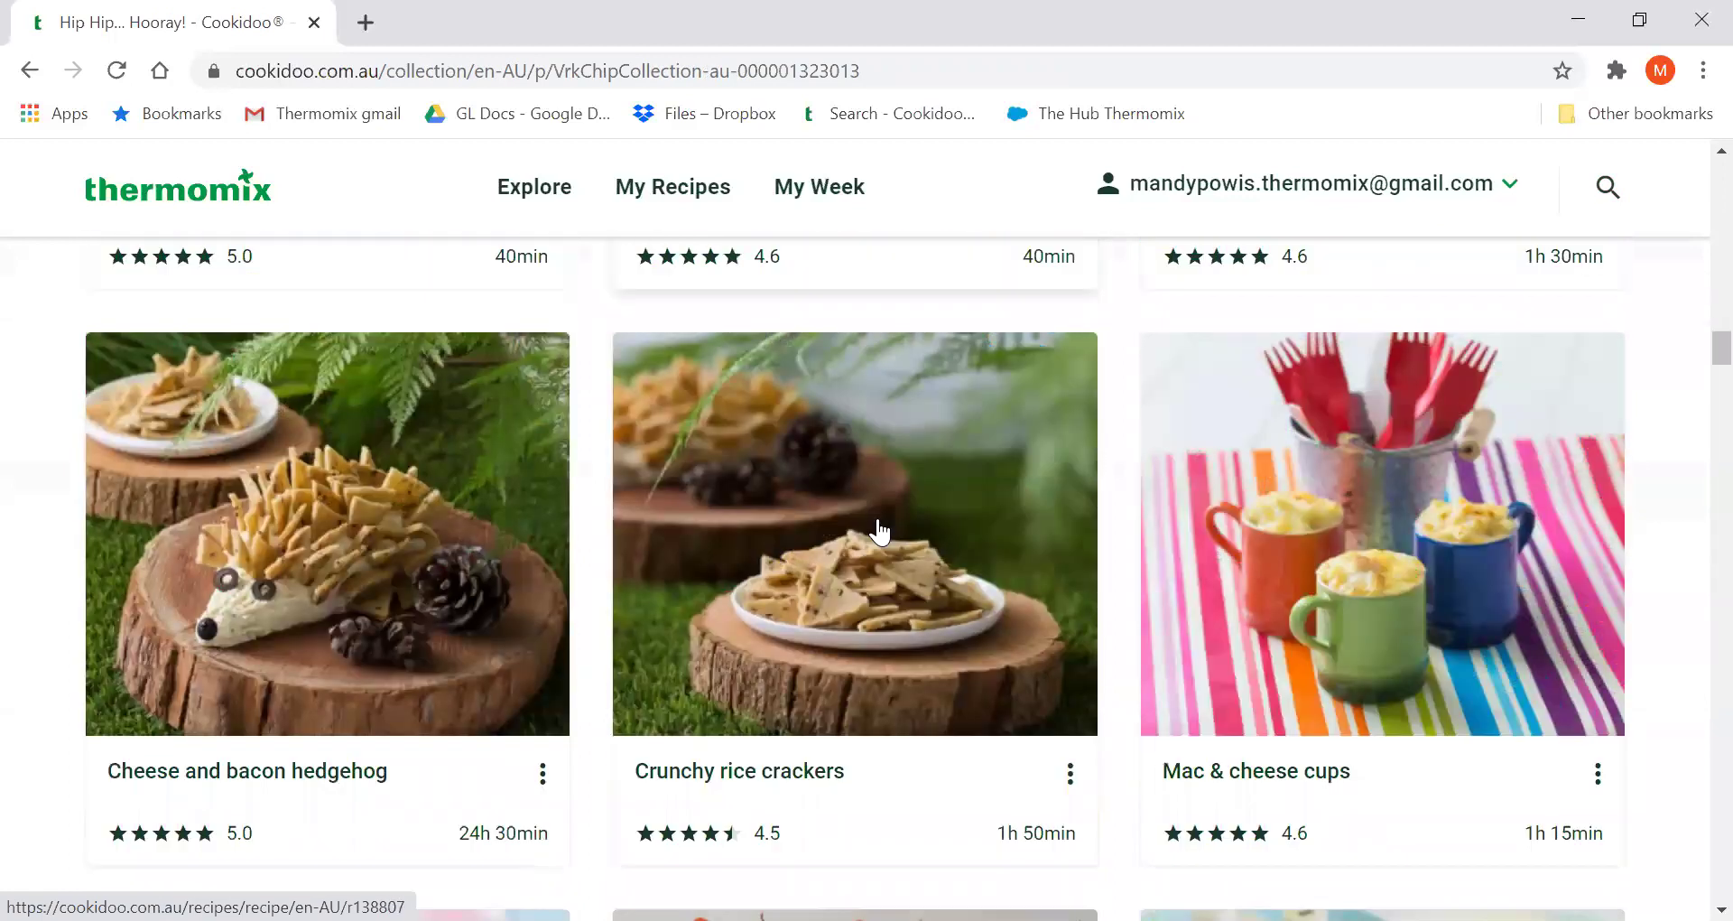
{"action": "scroll", "coordinate": [993, 541], "scroll_direction": "up", "scroll_amount": 4}
{"action": "scroll", "coordinate": [1134, 559], "scroll_direction": "down", "scroll_amount": 6}
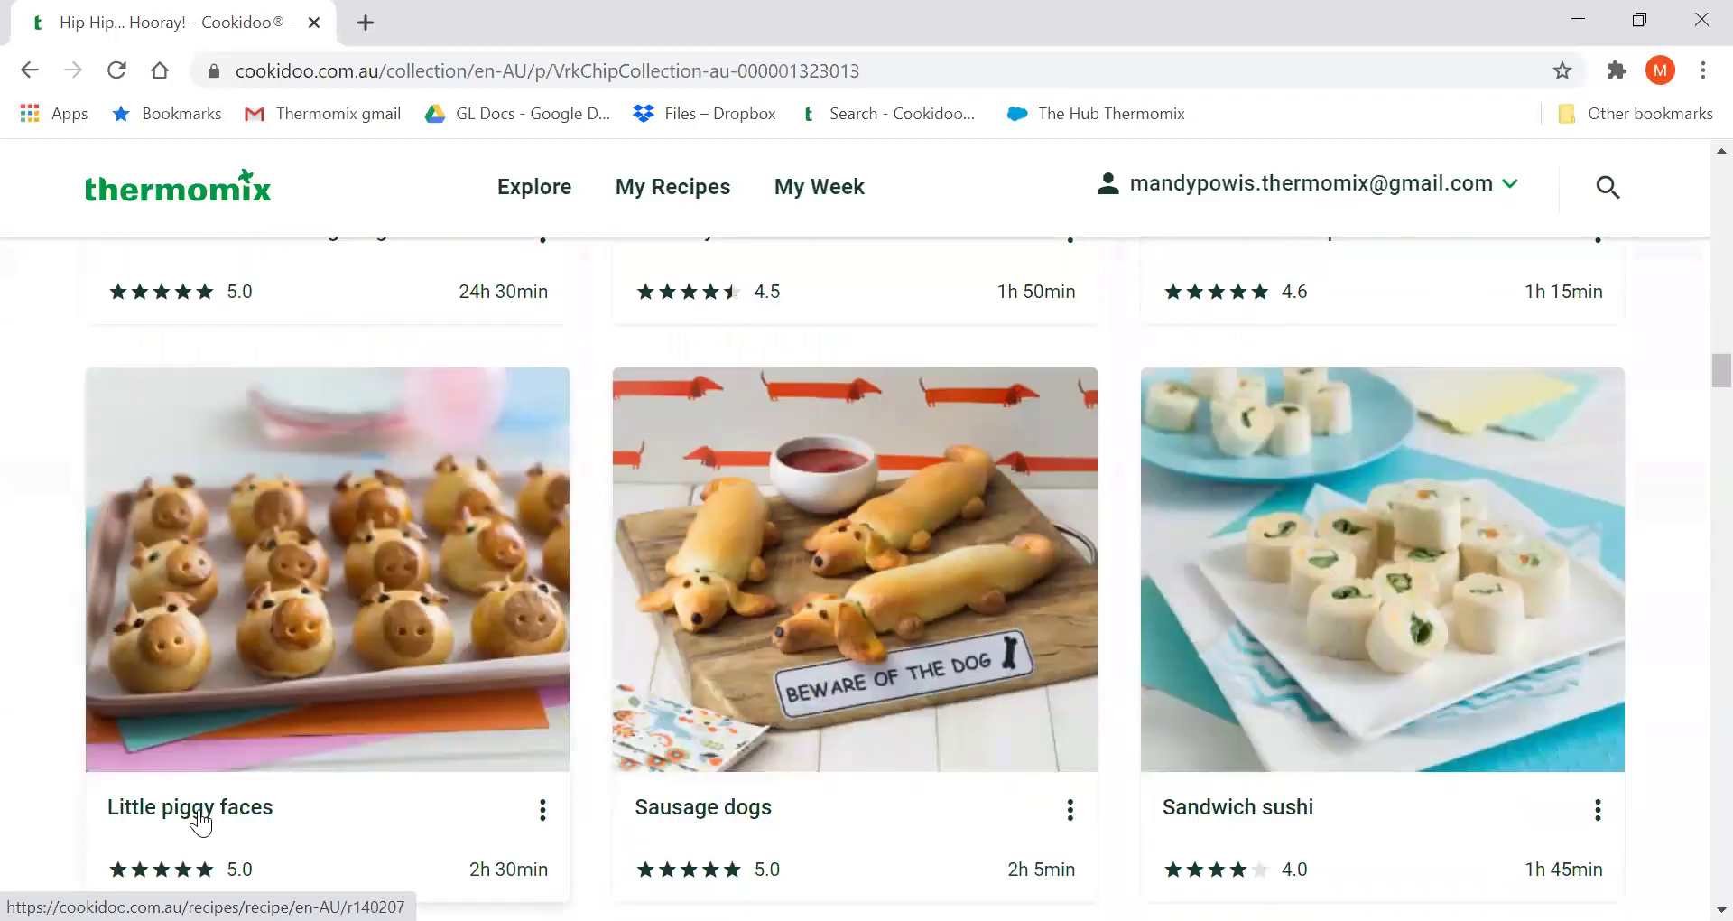
Return to the collections list and browse from Meals in a Flash past Fabulous Flavour on Every Level to Festive Flavour.
{"action": "left_click", "coordinate": [29, 71]}
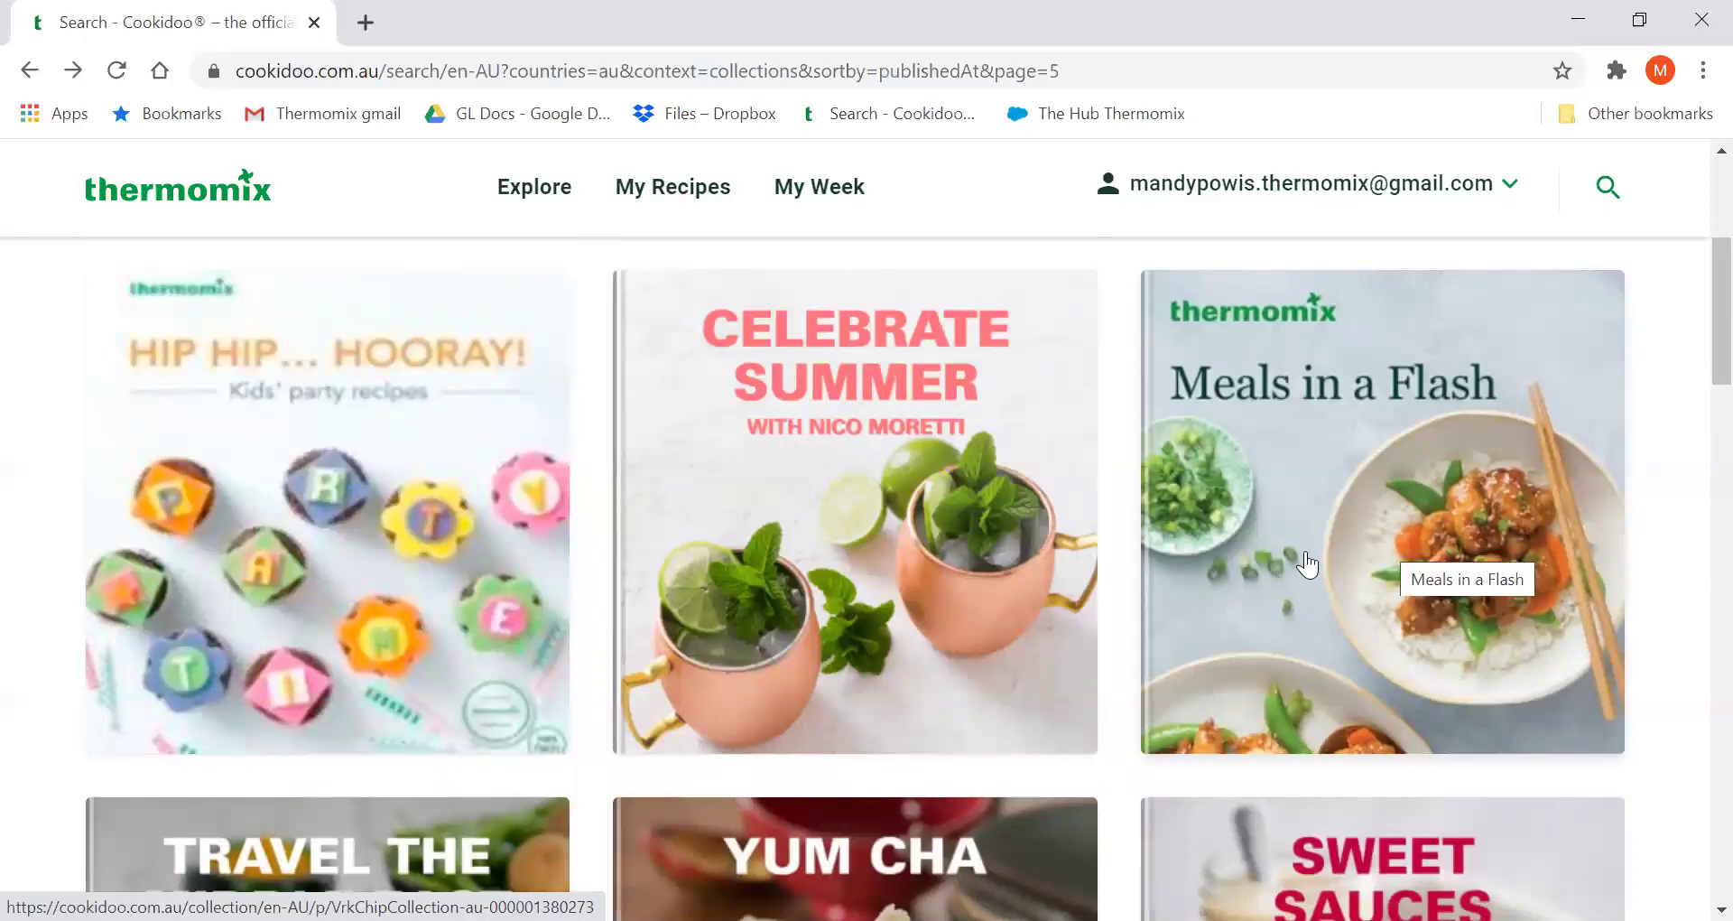
{"action": "scroll", "coordinate": [1313, 561], "scroll_direction": "down", "scroll_amount": 6}
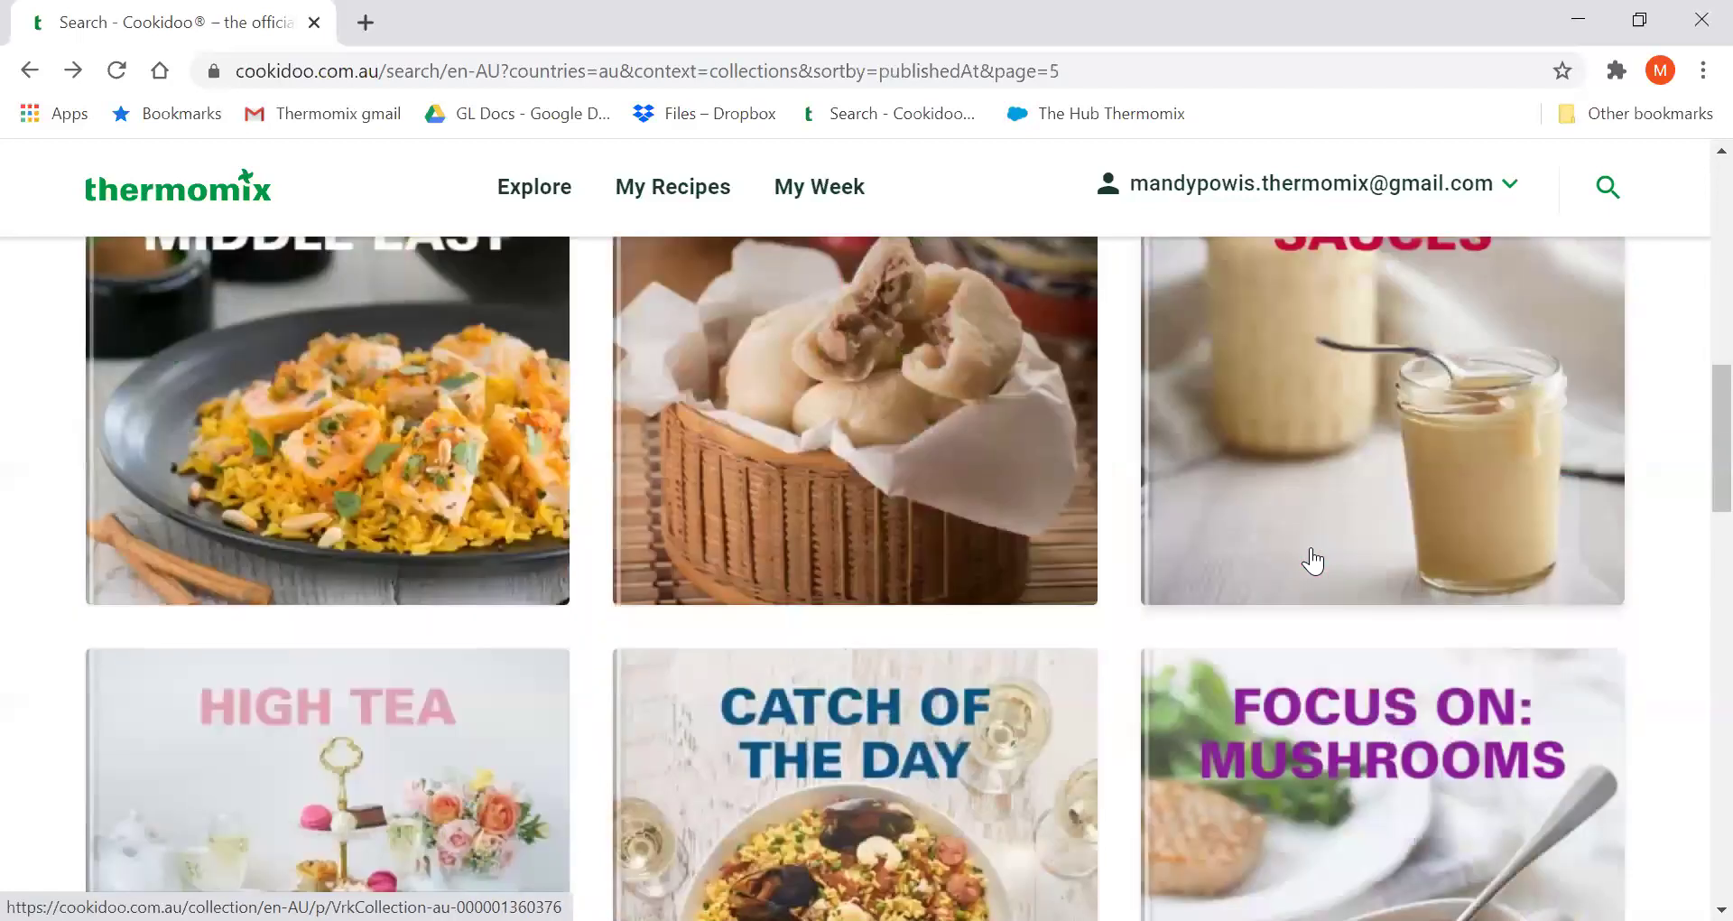
{"action": "scroll", "coordinate": [1313, 561], "scroll_direction": "down", "scroll_amount": 5}
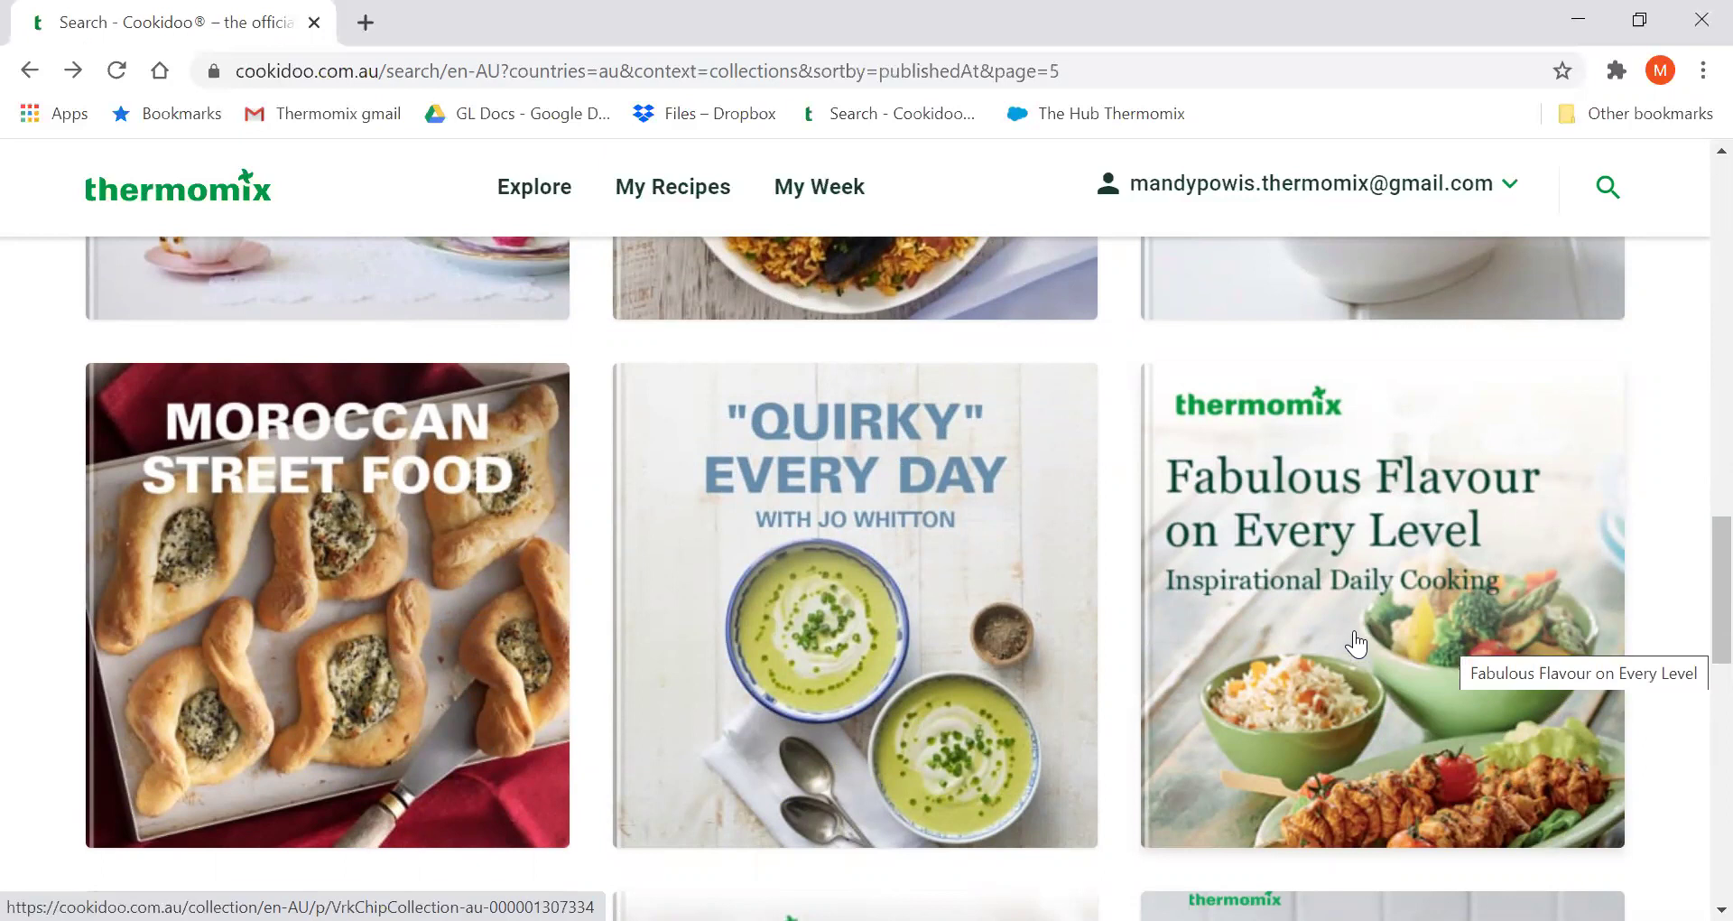
{"action": "scroll", "coordinate": [1356, 644], "scroll_direction": "down", "scroll_amount": 2}
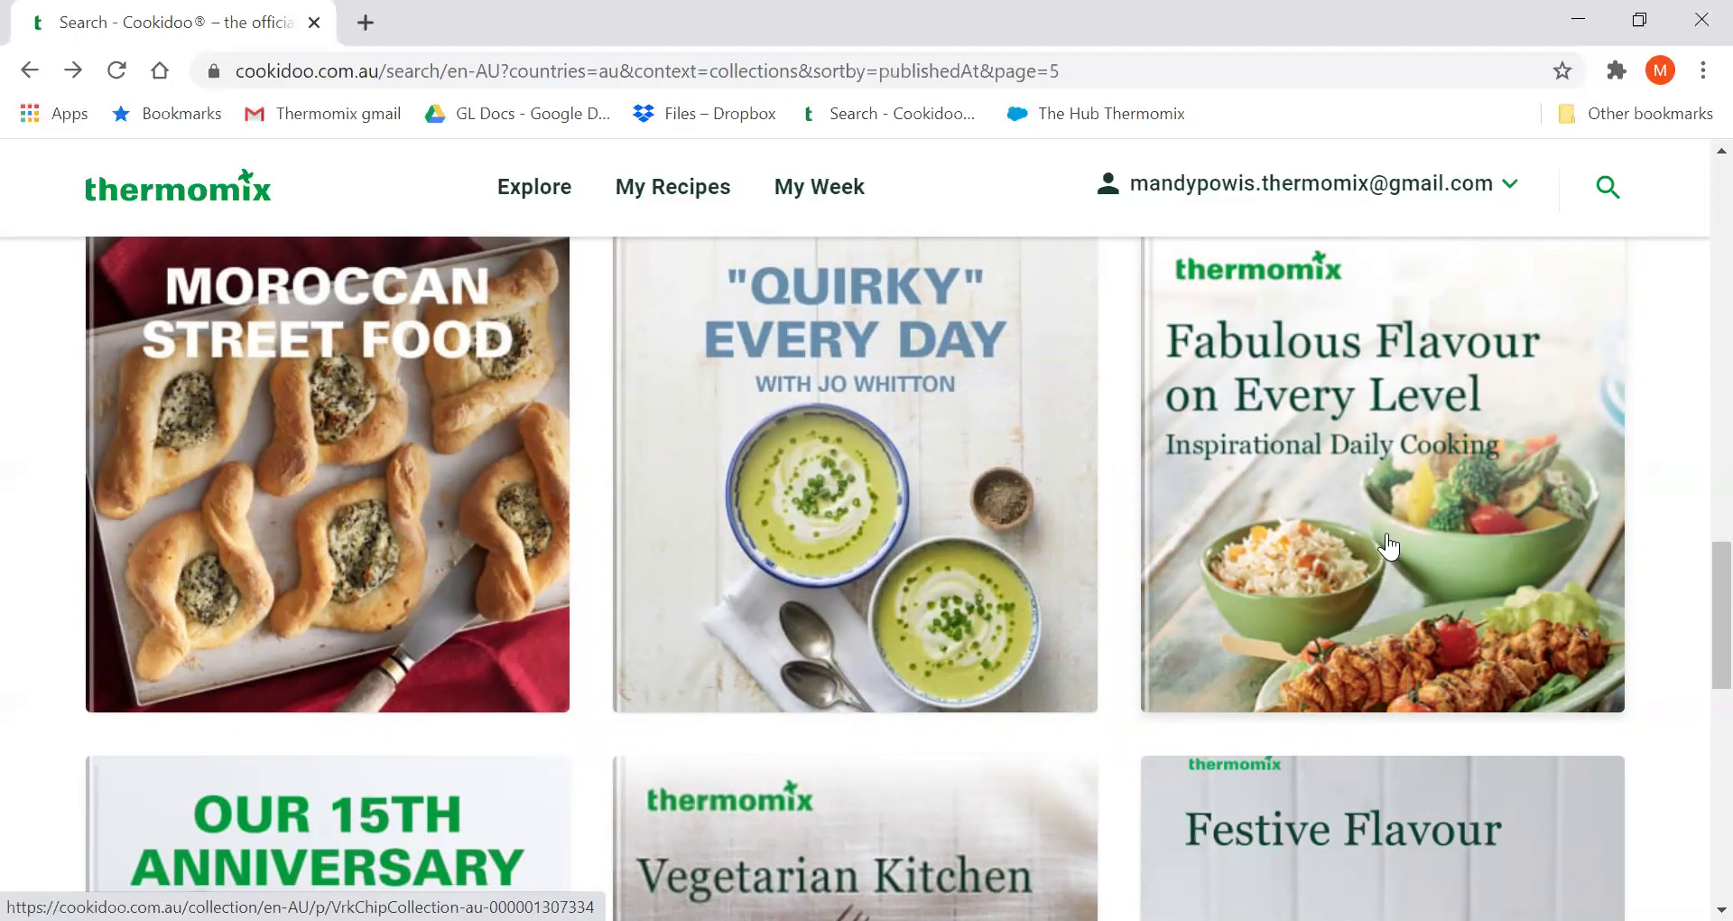
{"action": "scroll", "coordinate": [1388, 546], "scroll_direction": "down", "scroll_amount": 4}
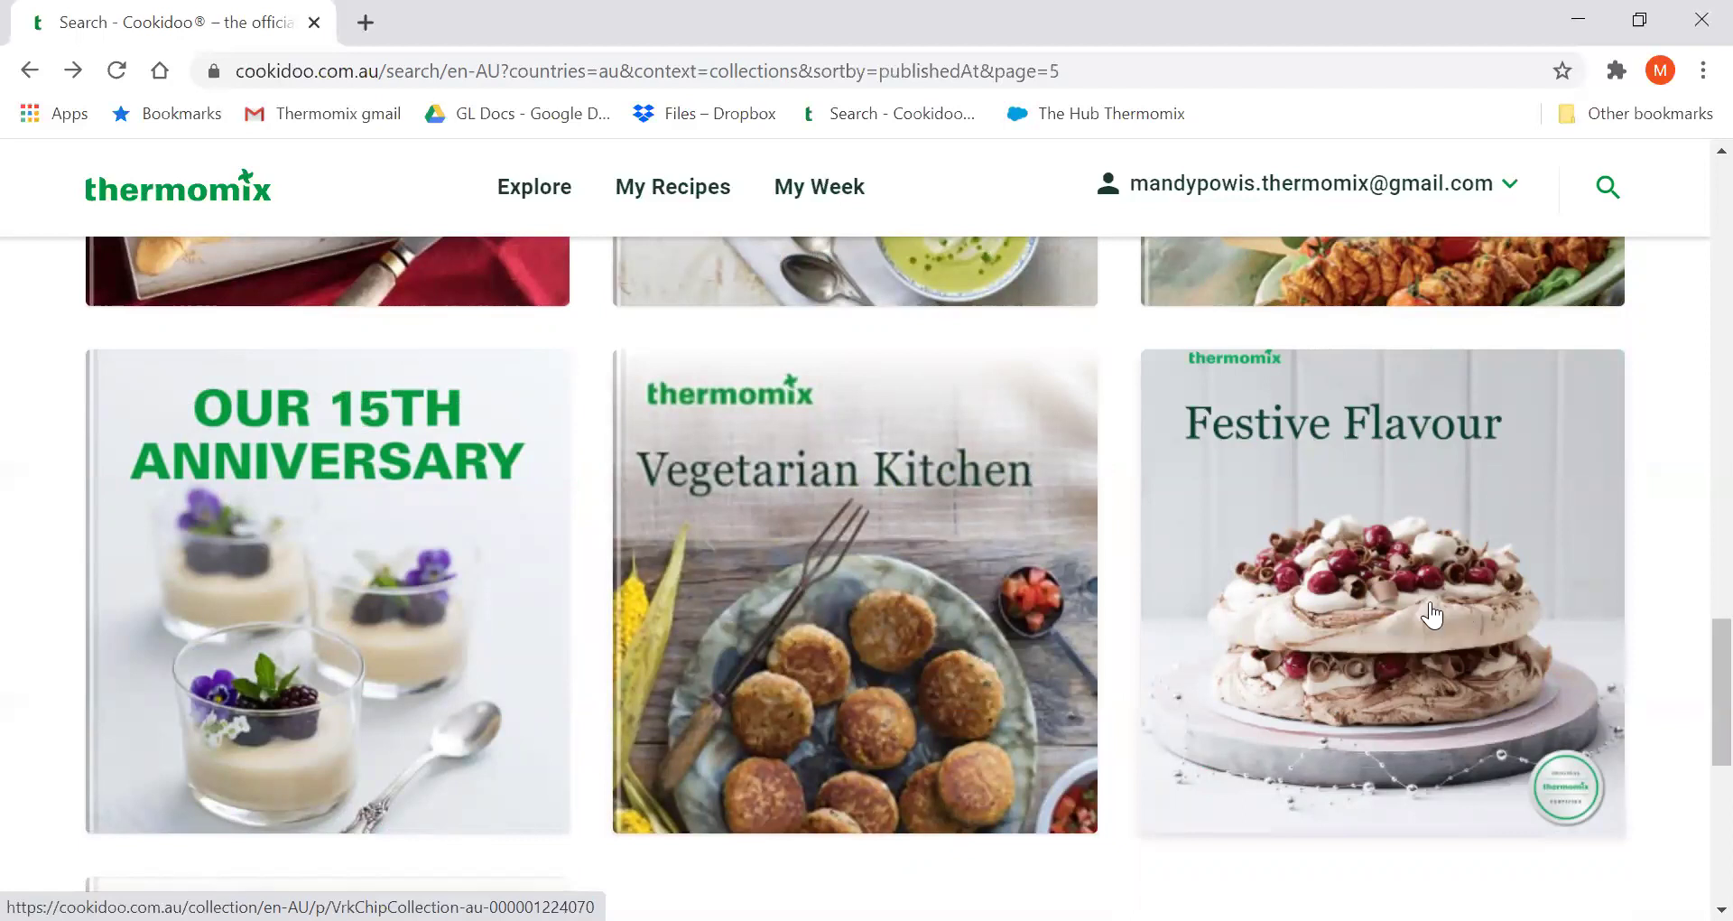
Open the Festive Flavour collection and browse its recipes past Panforte and Garlic oil to Kourabiedes and Almond addiction.
{"action": "left_click", "coordinate": [1384, 616]}
{"action": "scroll", "coordinate": [794, 681], "scroll_direction": "down", "scroll_amount": 6}
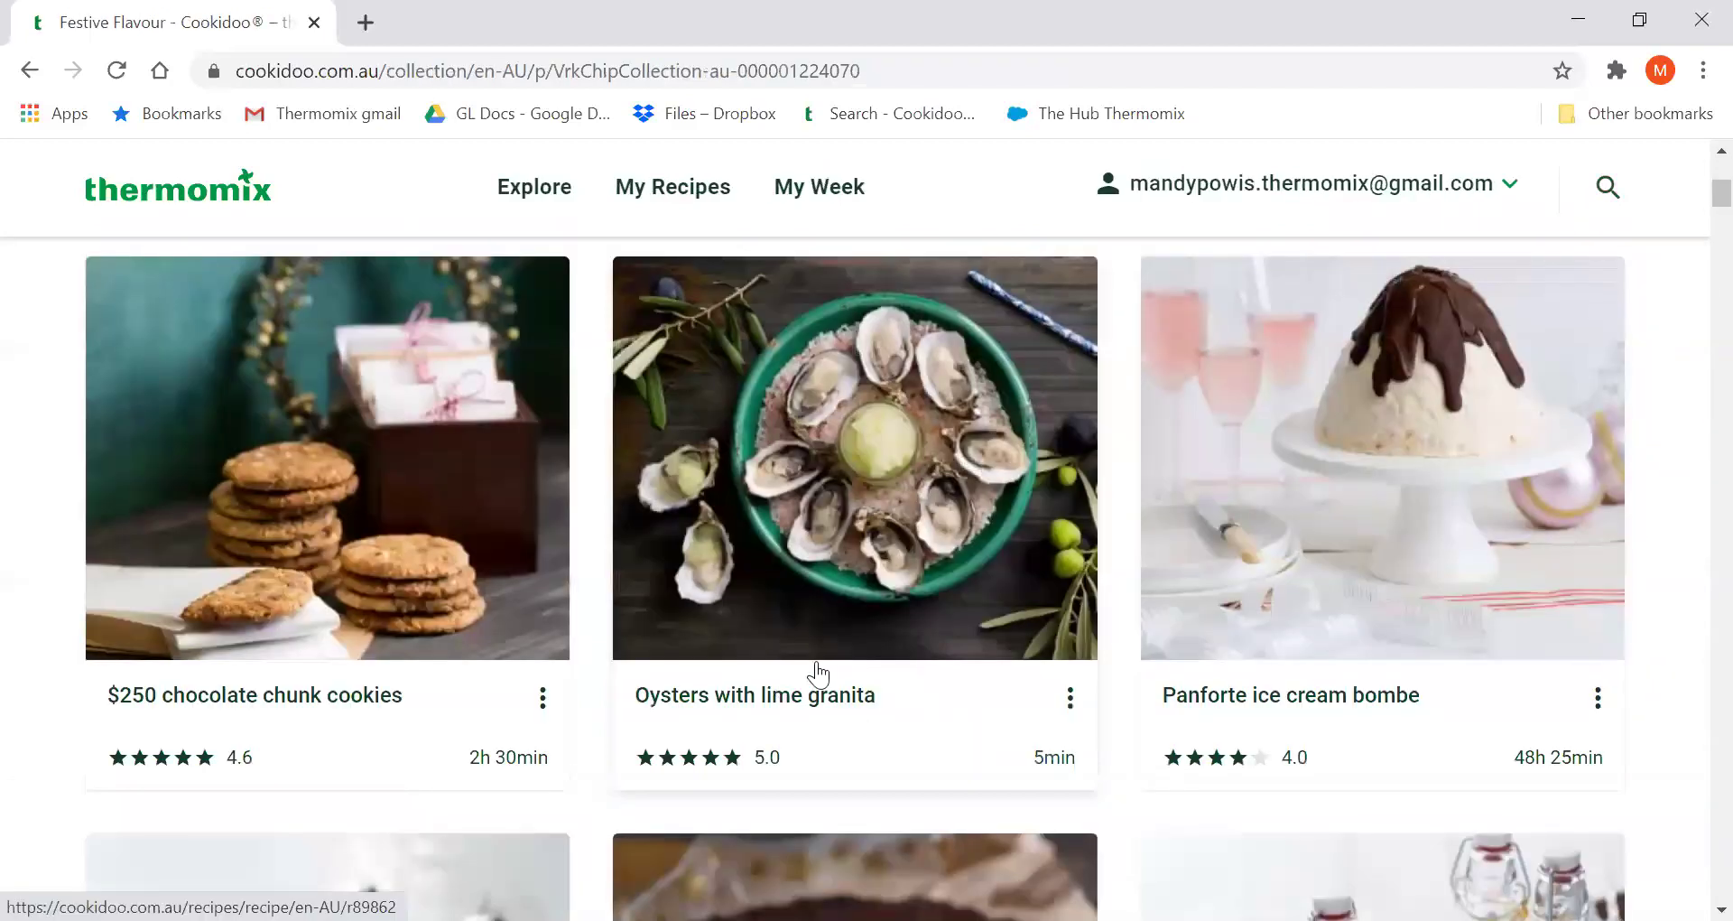
{"action": "scroll", "coordinate": [848, 660], "scroll_direction": "down", "scroll_amount": 7}
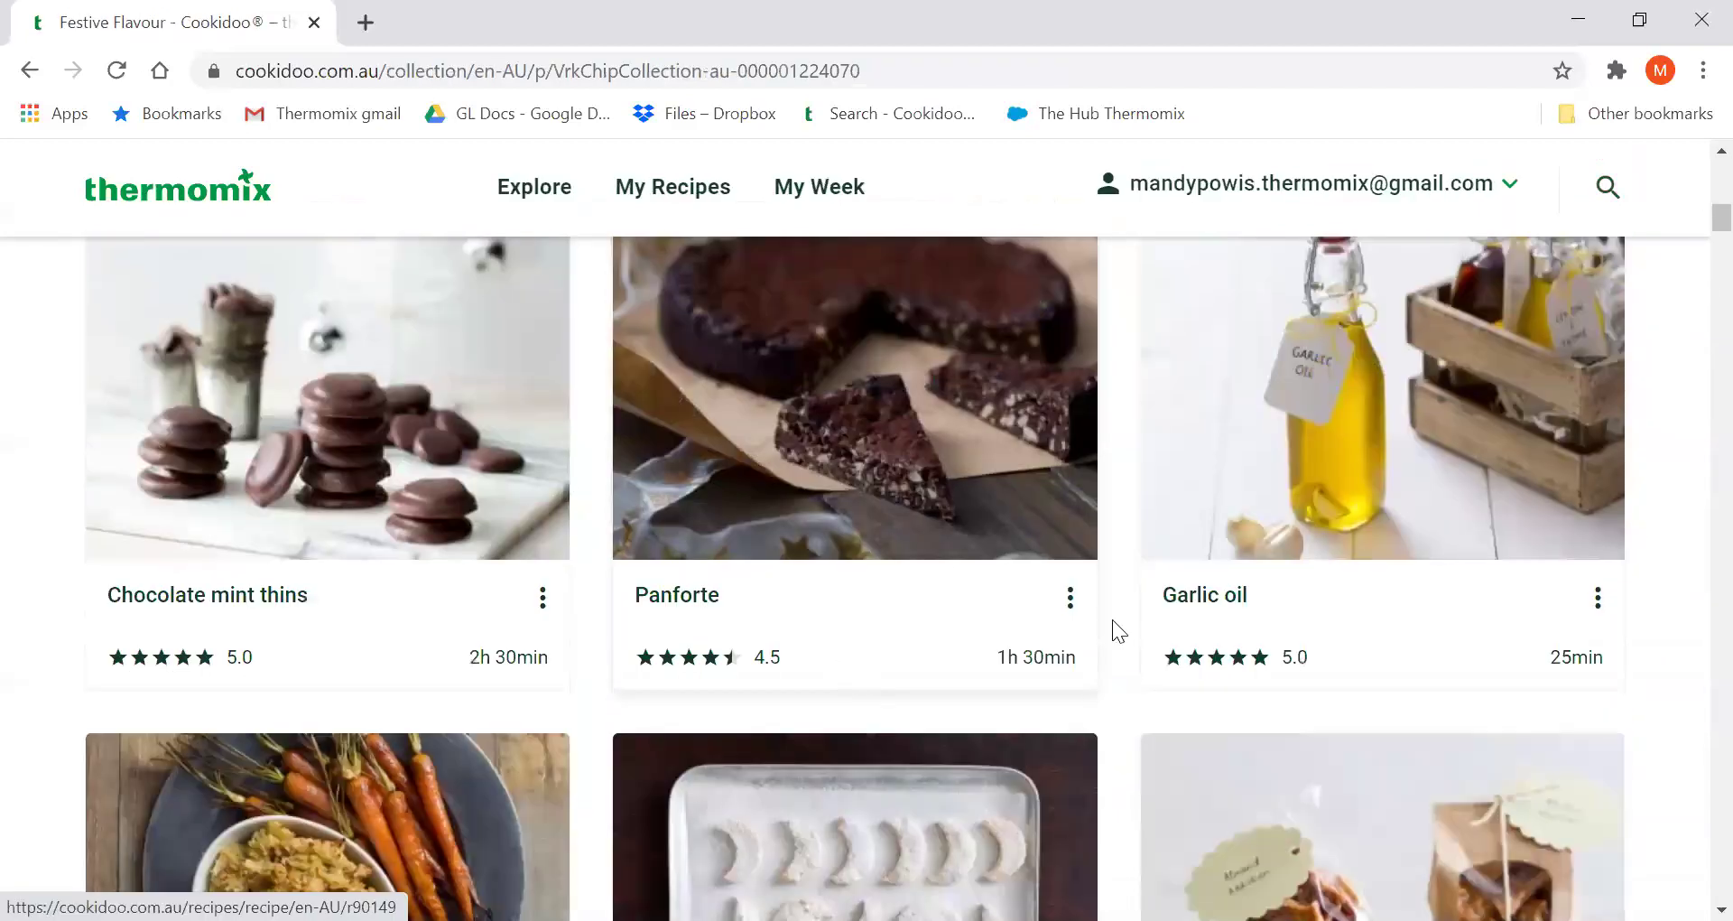
{"action": "scroll", "coordinate": [1123, 630], "scroll_direction": "down", "scroll_amount": 3}
{"action": "scroll", "coordinate": [1076, 690], "scroll_direction": "down", "scroll_amount": 2}
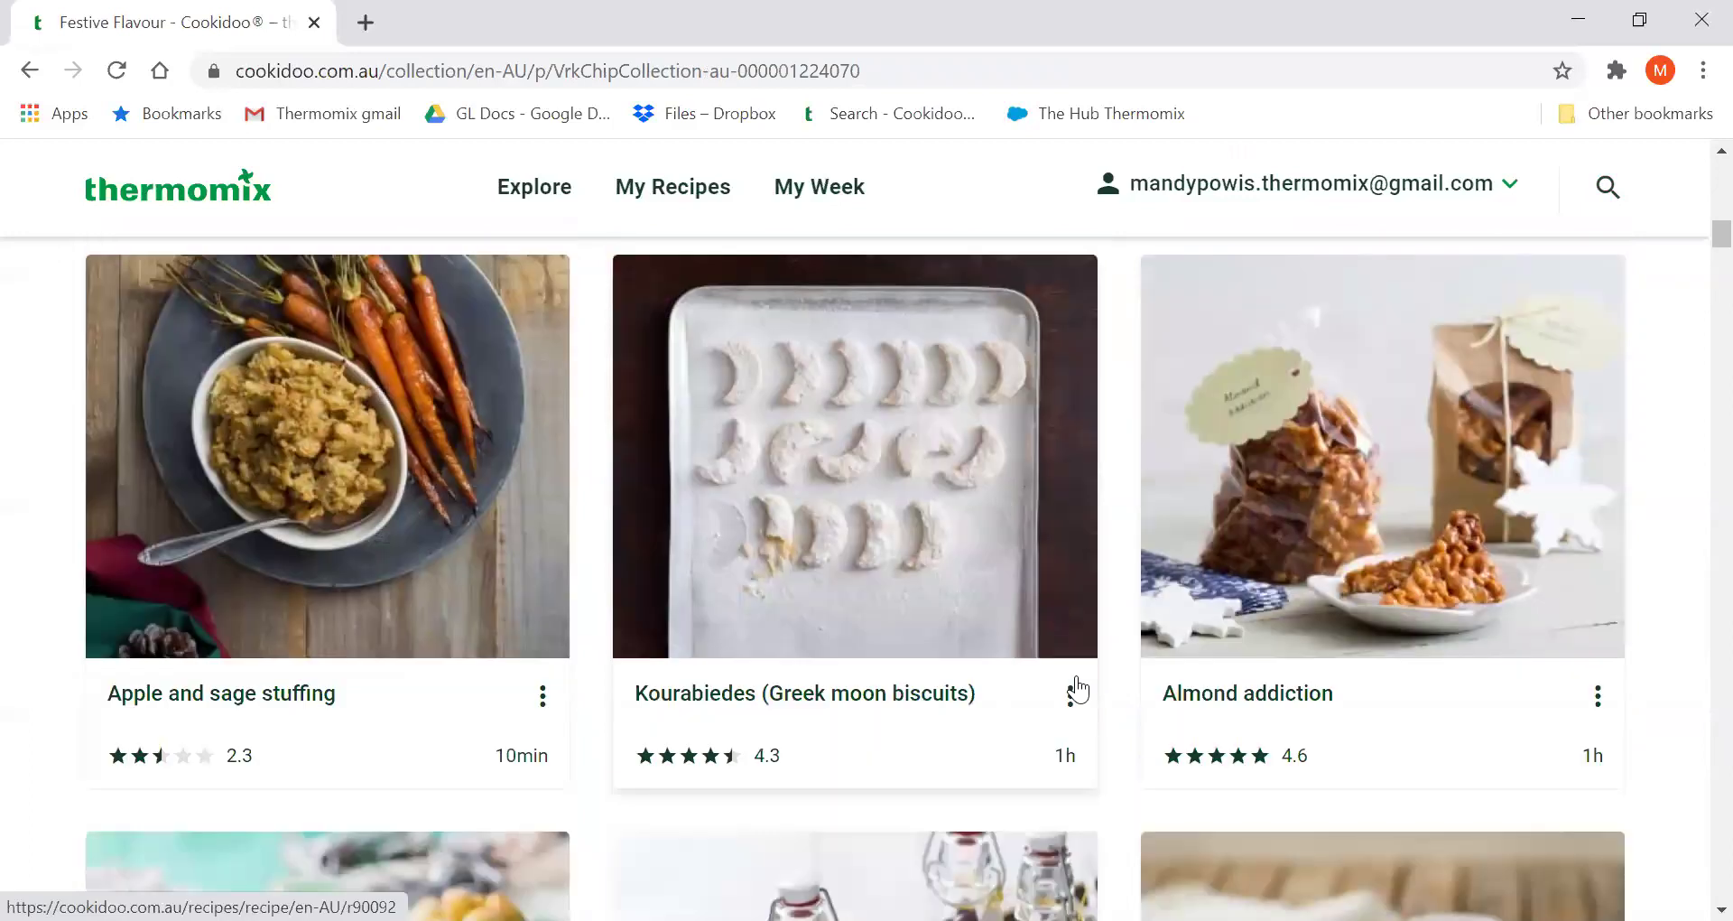
Continue through the Festive Flavour recipes past Citrus seafood salad and Mulled cider sorbet to Mixed berry pavlova stack.
{"action": "scroll", "coordinate": [1077, 689], "scroll_direction": "down", "scroll_amount": 1}
{"action": "scroll", "coordinate": [1076, 690], "scroll_direction": "down", "scroll_amount": 3}
{"action": "scroll", "coordinate": [1075, 689], "scroll_direction": "up", "scroll_amount": 3}
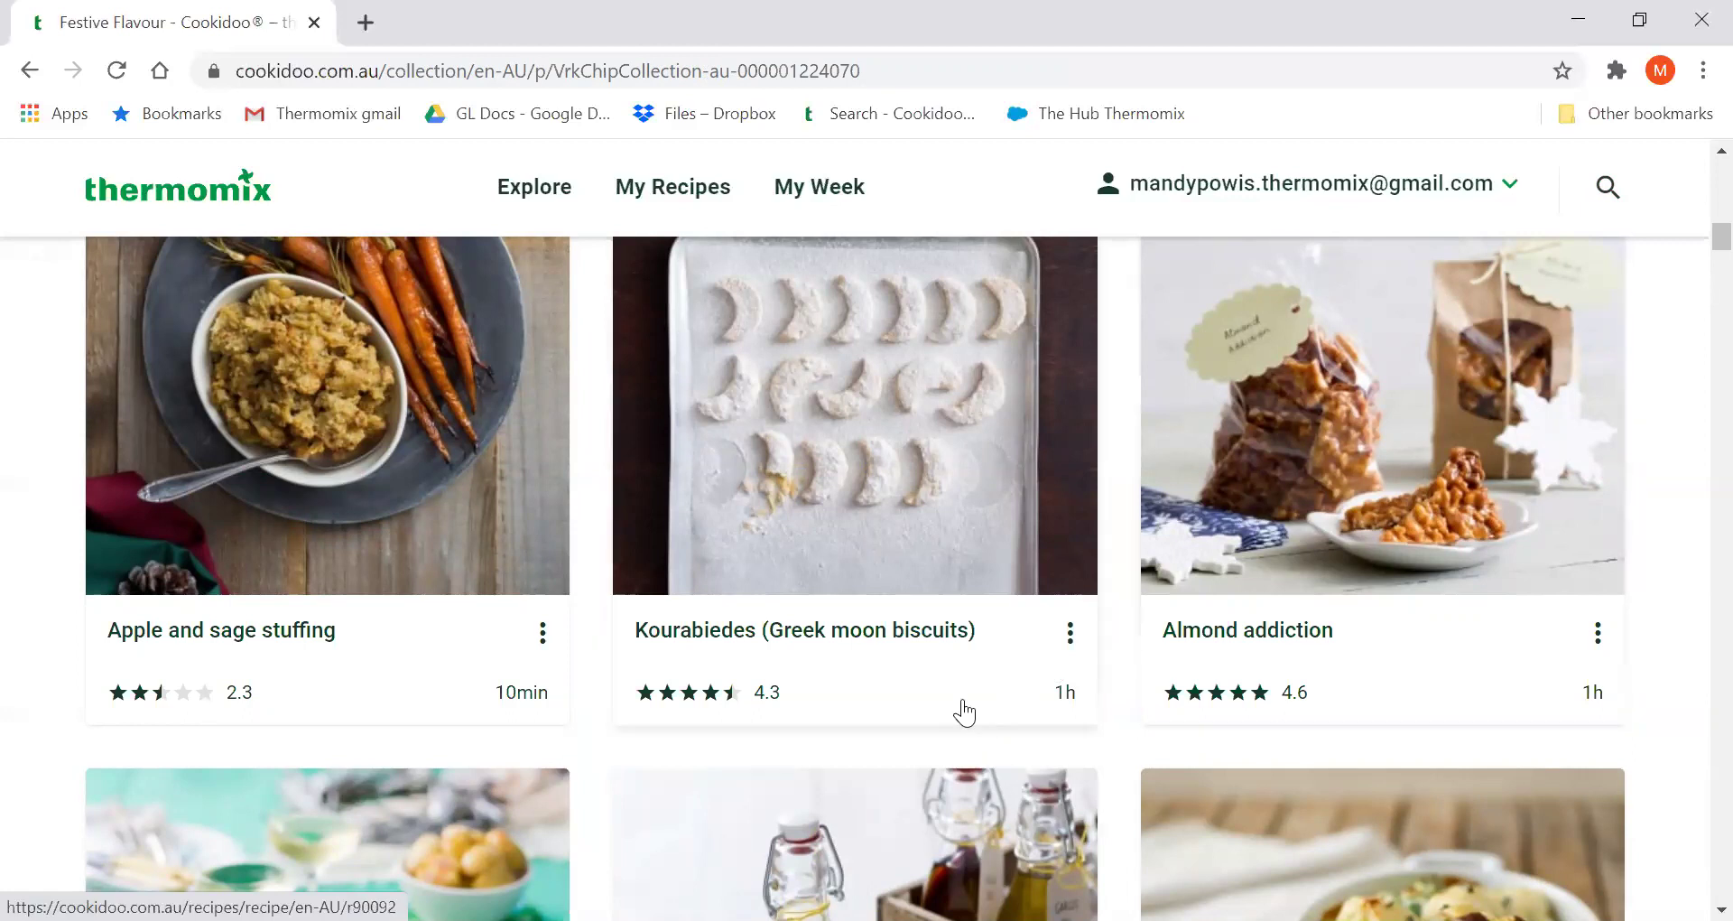
{"action": "scroll", "coordinate": [963, 709], "scroll_direction": "down", "scroll_amount": 4}
{"action": "scroll", "coordinate": [963, 712], "scroll_direction": "down", "scroll_amount": 10}
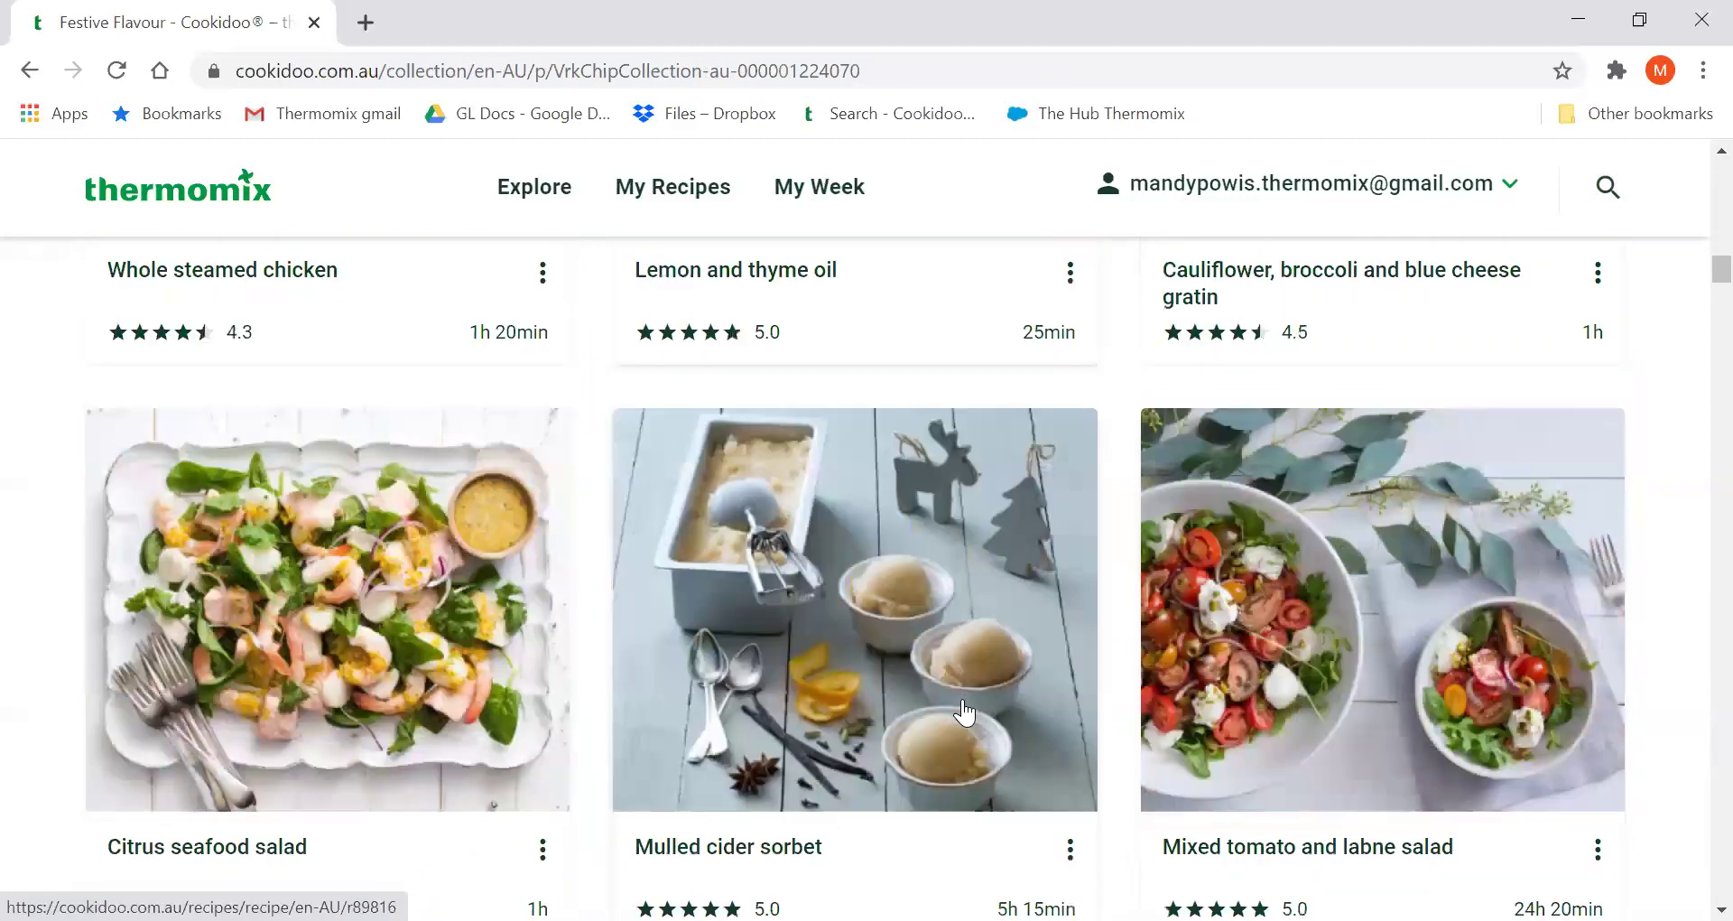
{"action": "scroll", "coordinate": [963, 711], "scroll_direction": "down", "scroll_amount": 10}
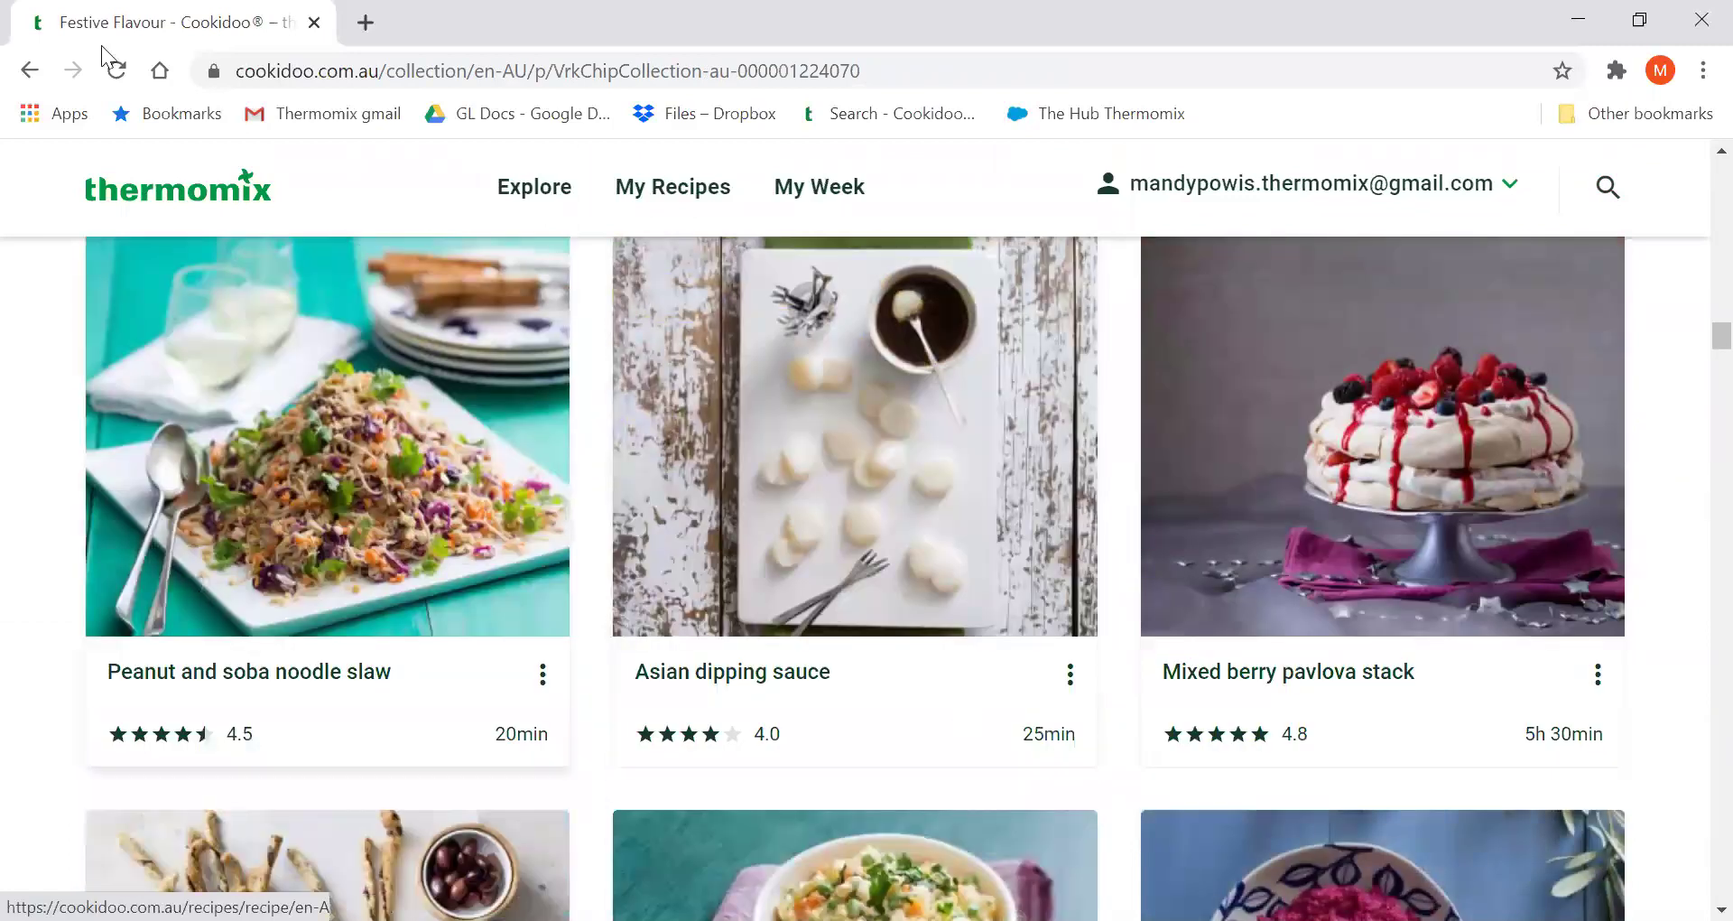
Return to the collections list, go to its end and open the Cooking for Me and You collection.
{"action": "left_click", "coordinate": [29, 71]}
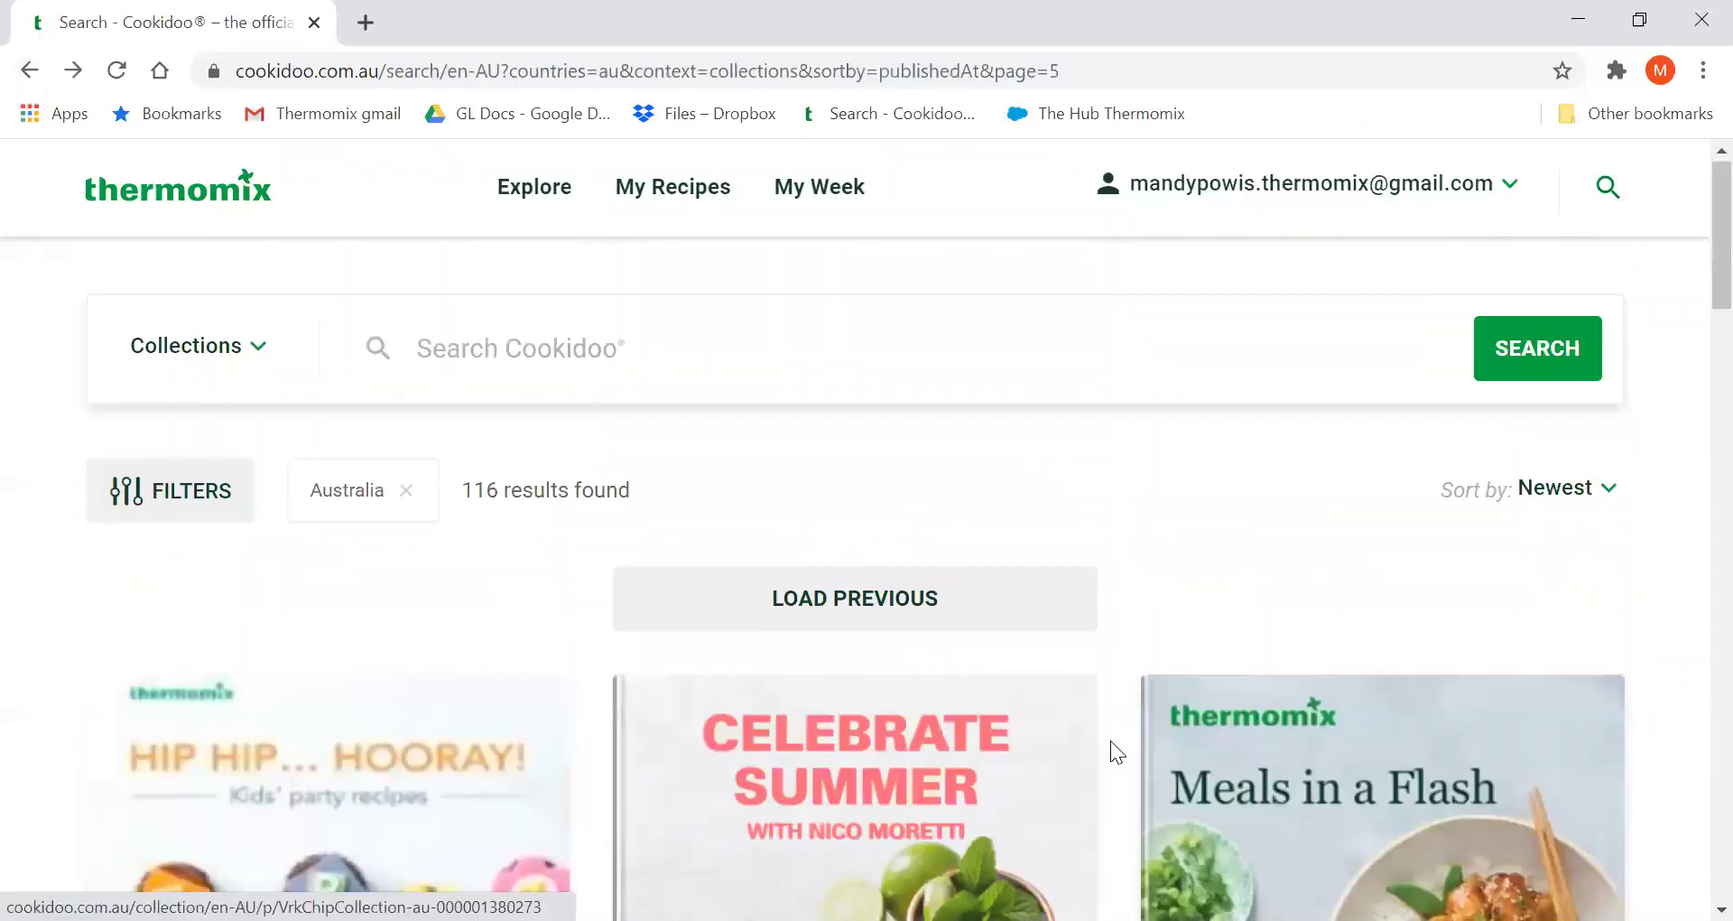
{"action": "scroll", "coordinate": [1087, 750], "scroll_direction": "down", "scroll_amount": 10}
{"action": "scroll", "coordinate": [1087, 749], "scroll_direction": "down", "scroll_amount": 12}
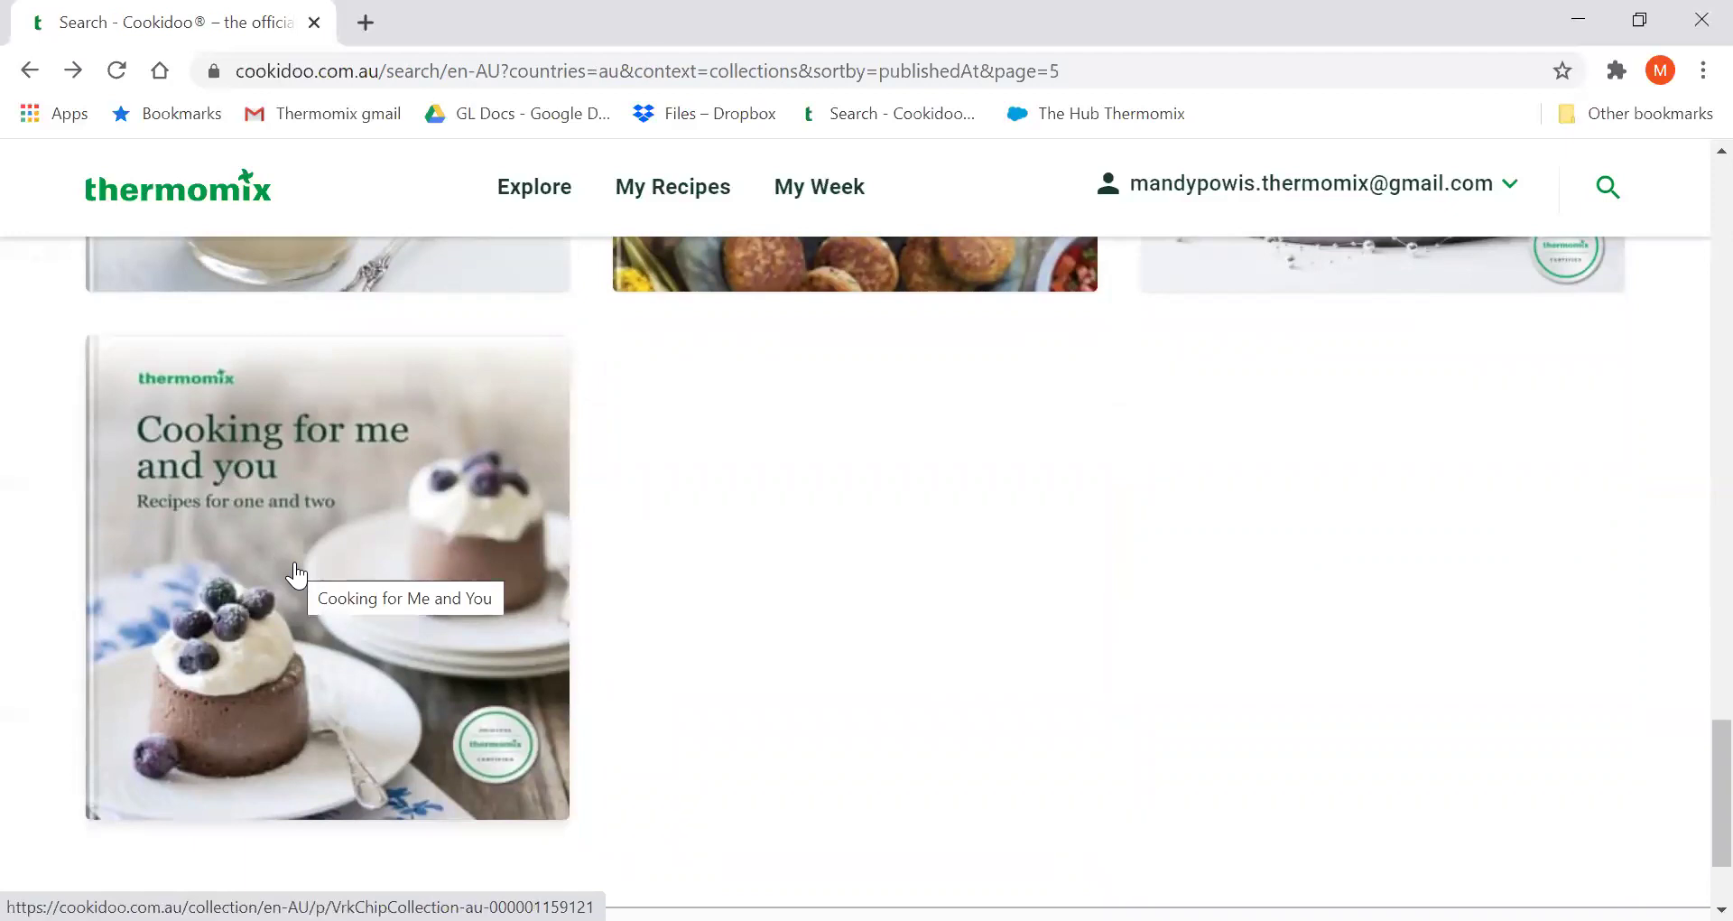
{"action": "left_click", "coordinate": [295, 565]}
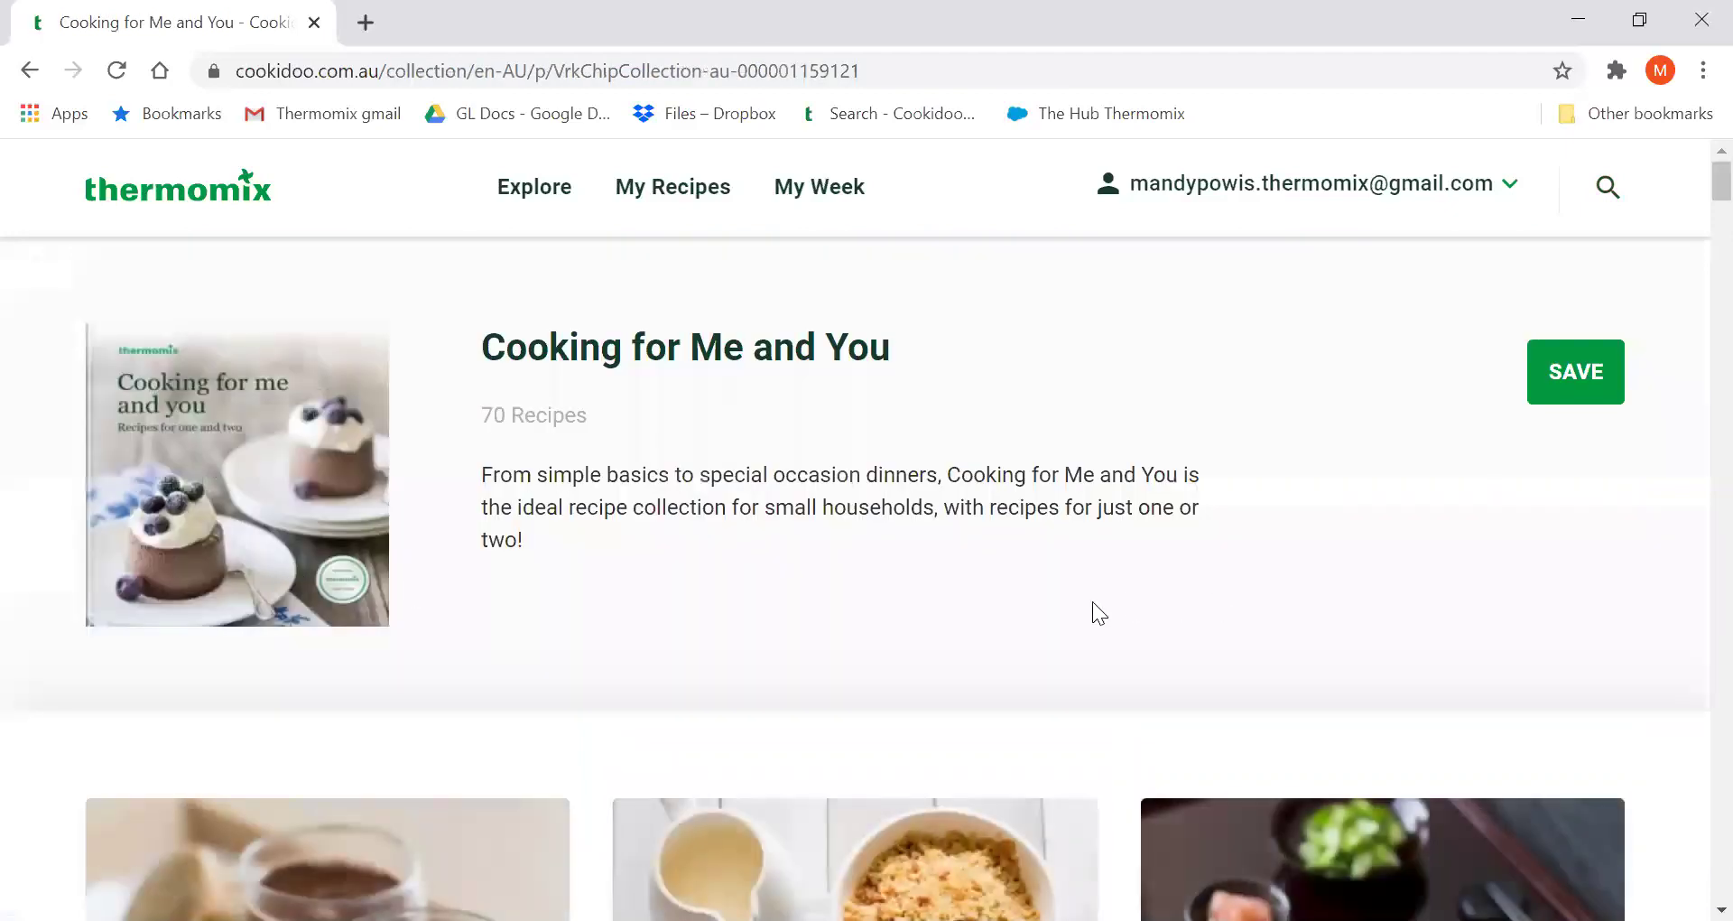
Browse the Cooking for Me and You recipes from Dairy free hot chocolate and Miso chicken and rice to Banana berry mini loaves.
{"action": "scroll", "coordinate": [1092, 601], "scroll_direction": "down", "scroll_amount": 6}
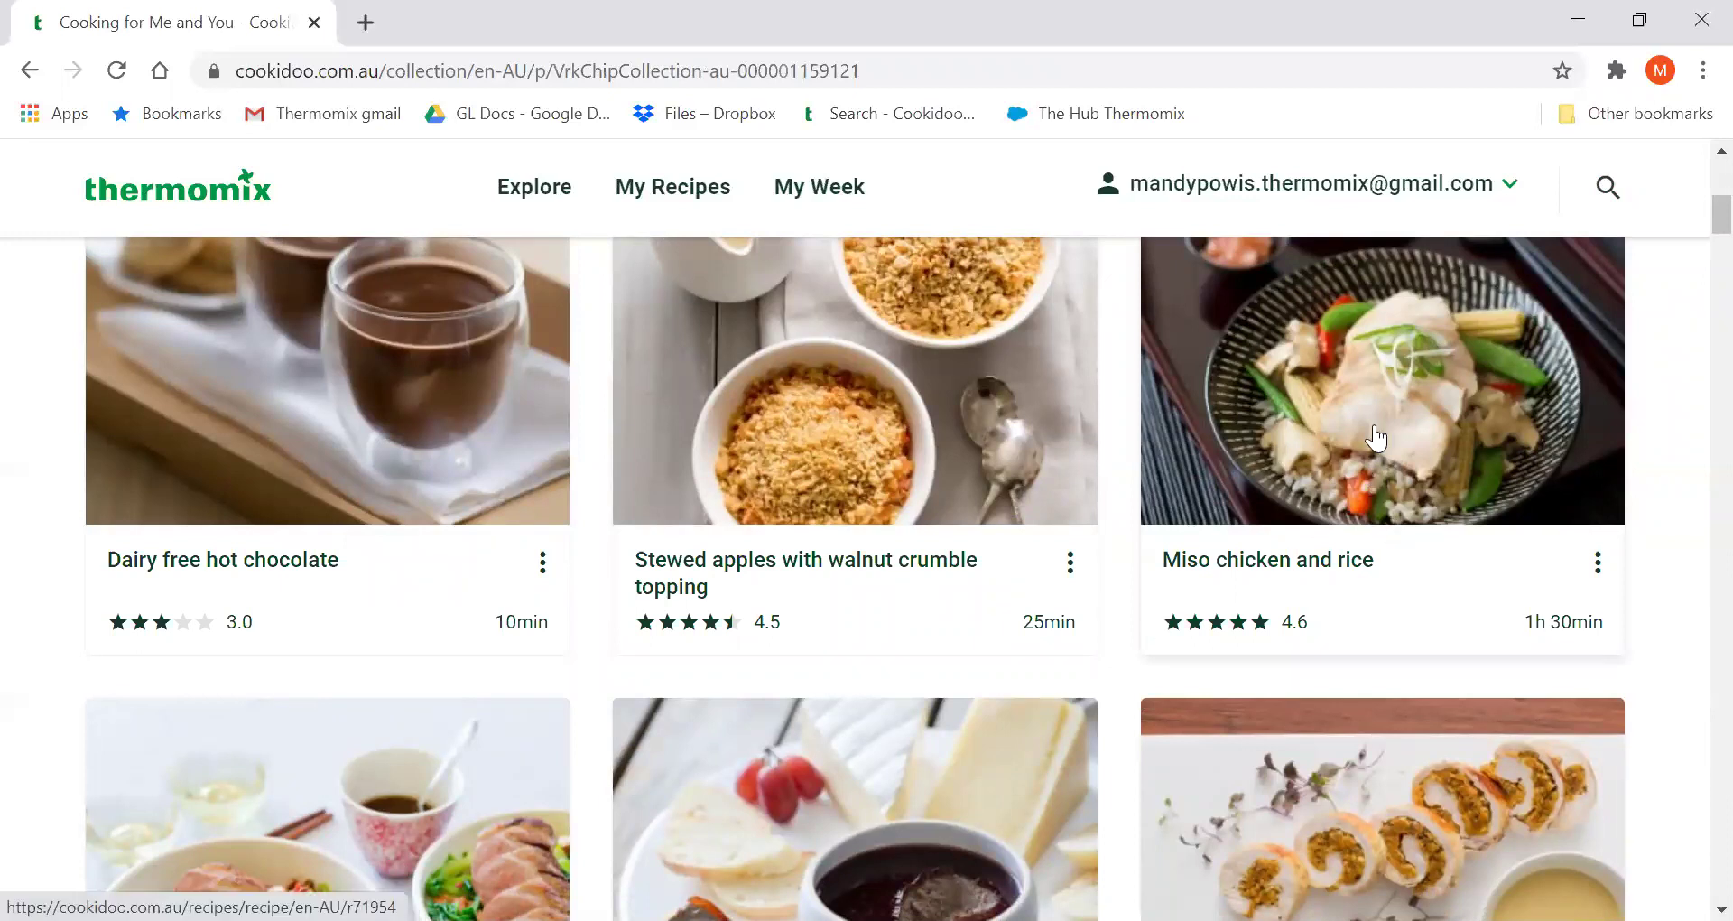
{"action": "scroll", "coordinate": [1439, 449], "scroll_direction": "down", "scroll_amount": 1}
{"action": "scroll", "coordinate": [1441, 448], "scroll_direction": "up", "scroll_amount": 1}
{"action": "scroll", "coordinate": [1381, 505], "scroll_direction": "up", "scroll_amount": 1}
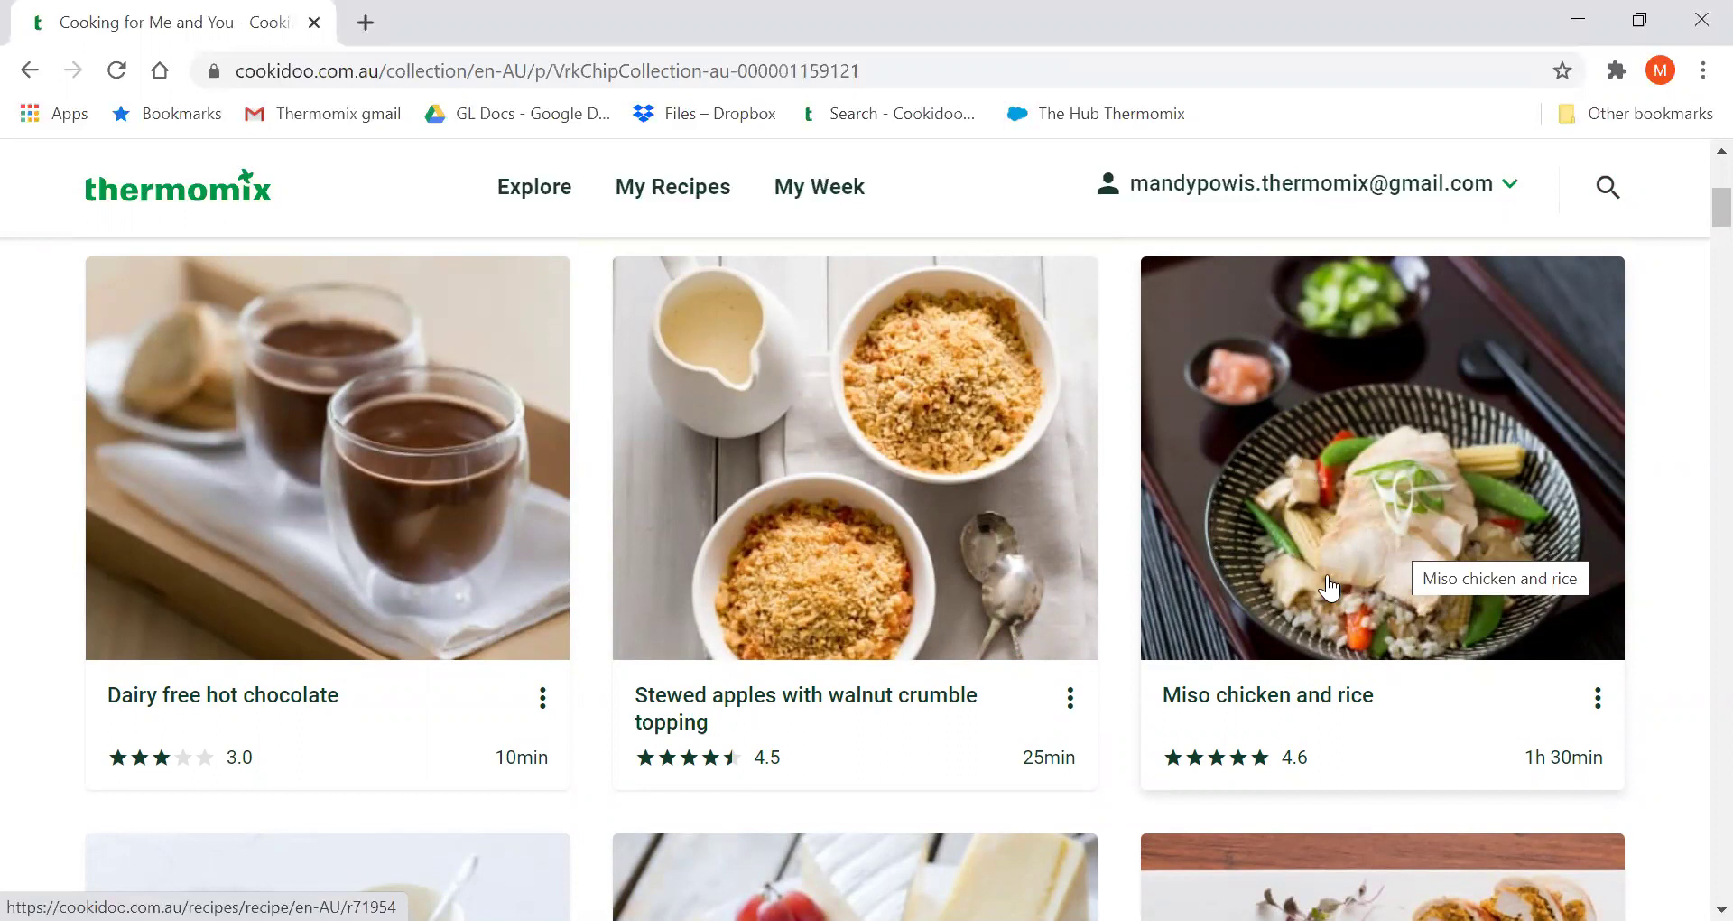
{"action": "scroll", "coordinate": [1328, 587], "scroll_direction": "down", "scroll_amount": 6}
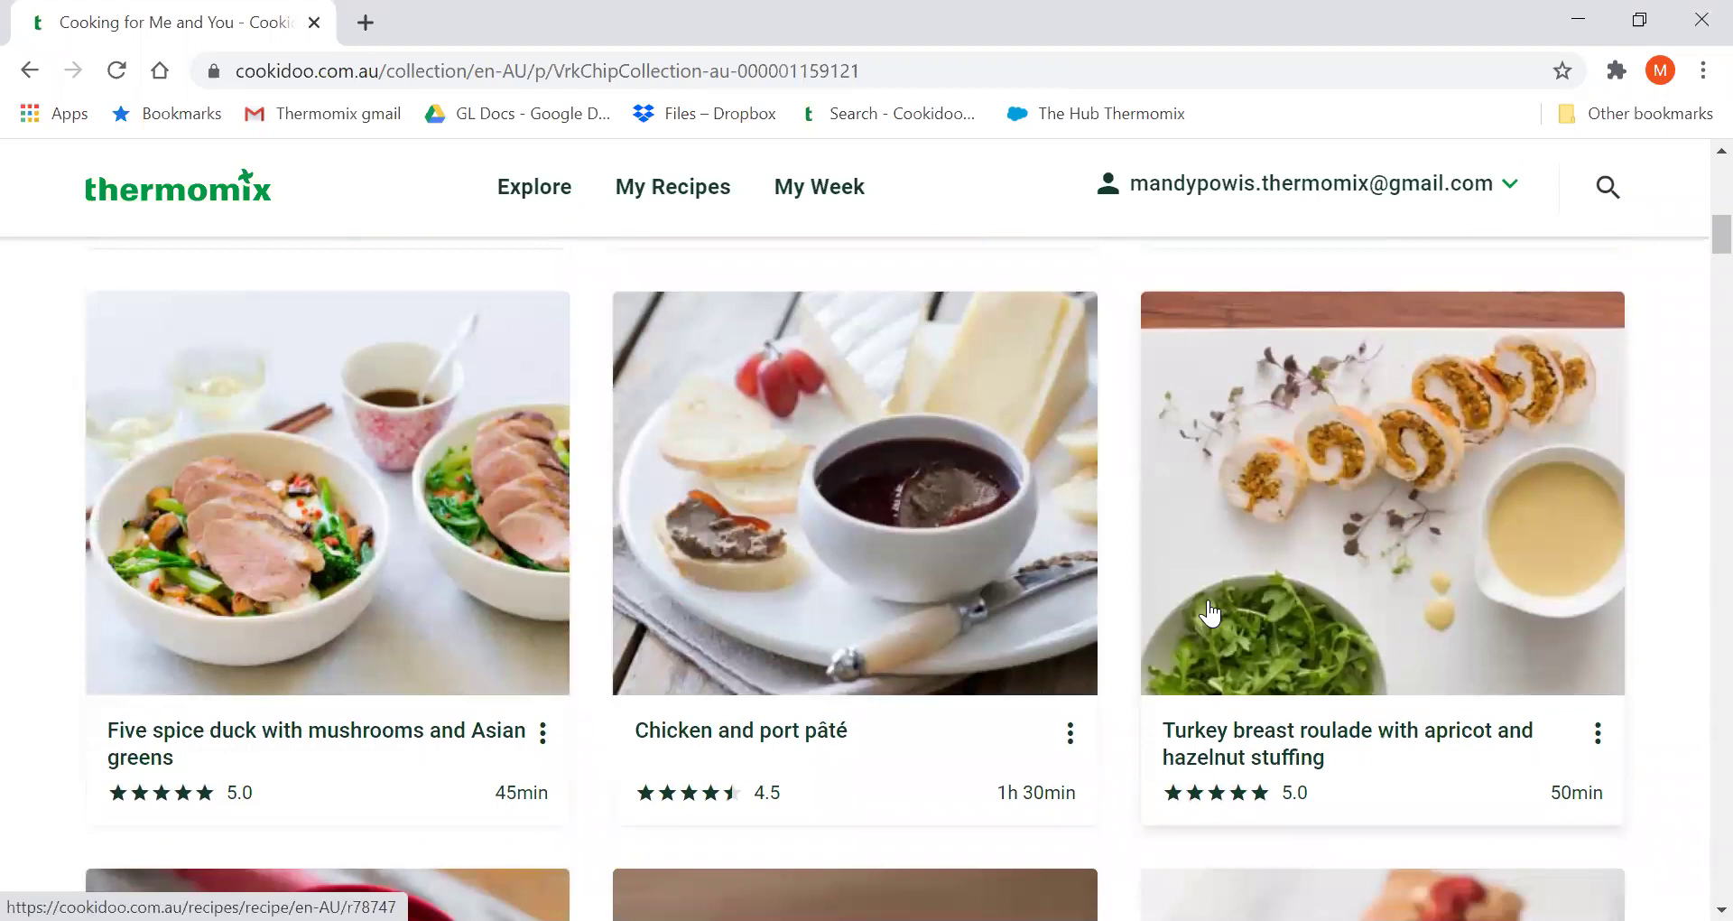
{"action": "scroll", "coordinate": [1209, 603], "scroll_direction": "down", "scroll_amount": 15}
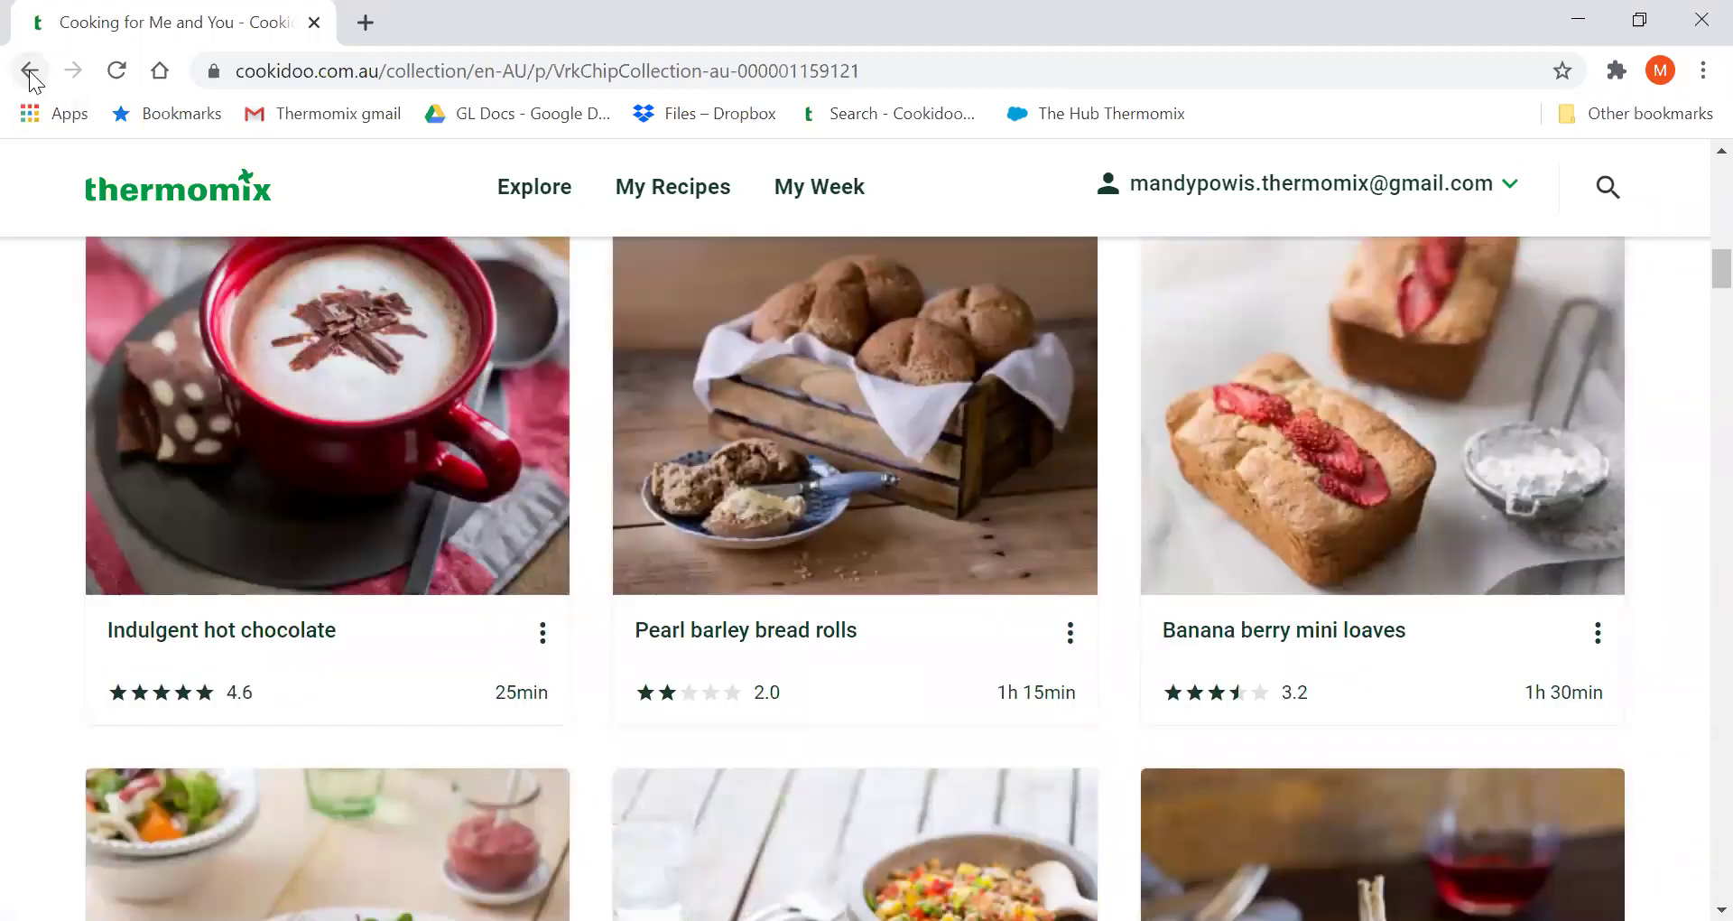
Return to the collections list and expand the full list of countries or regions in its filters.
{"action": "left_click", "coordinate": [30, 73]}
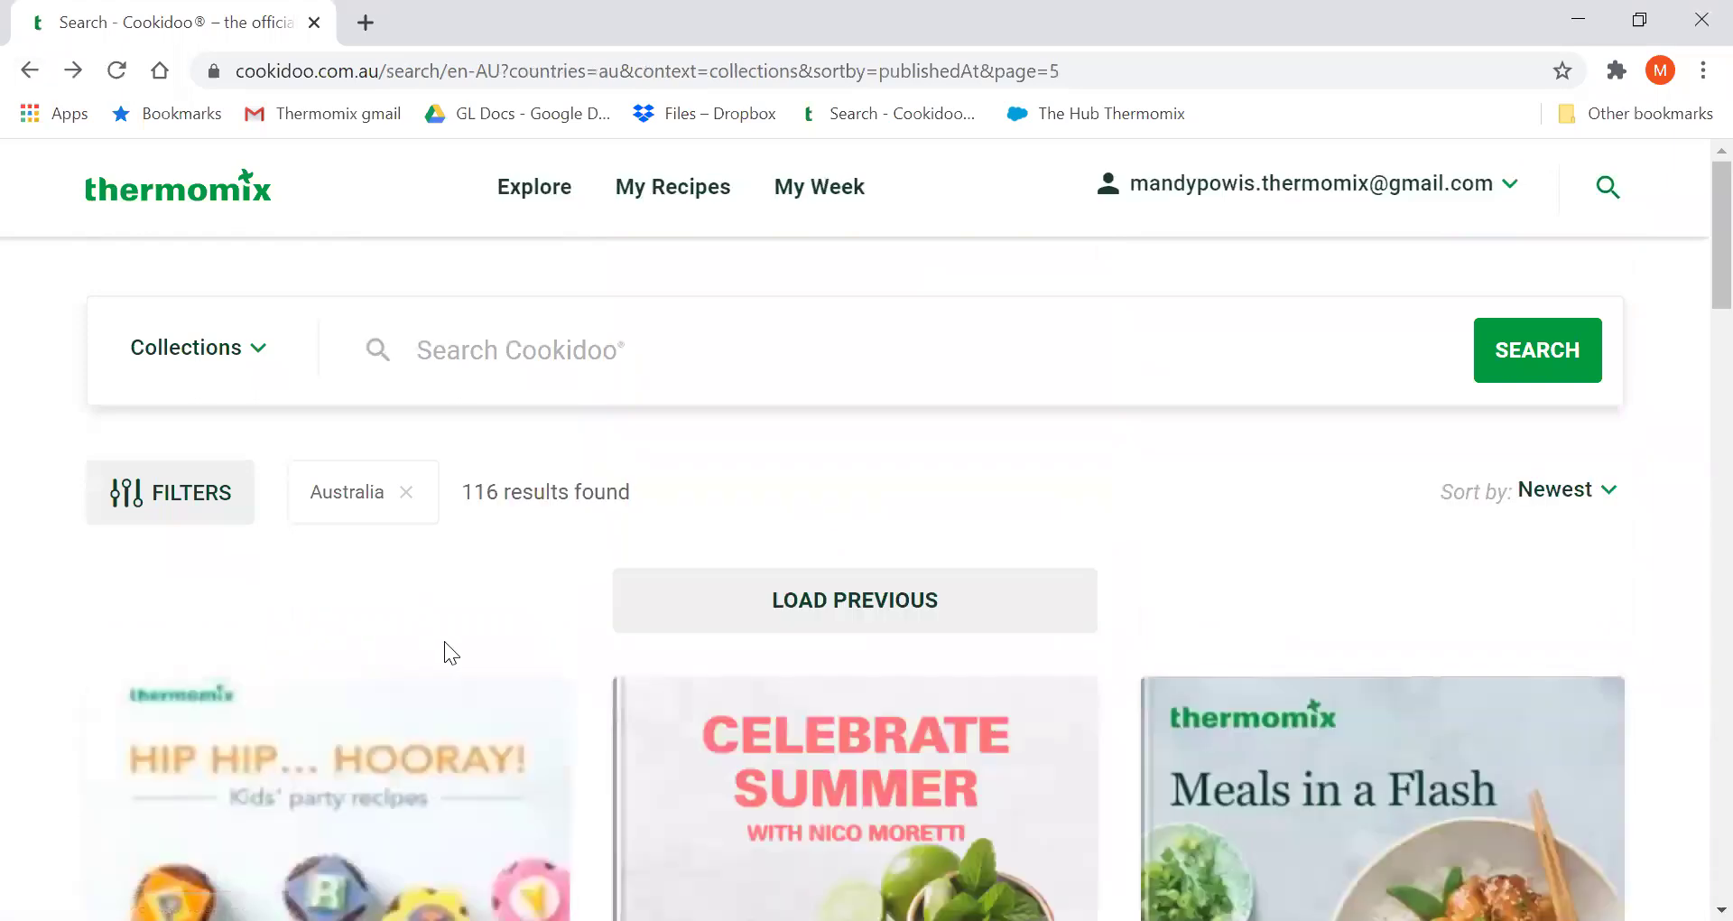
{"action": "left_click", "coordinate": [168, 484]}
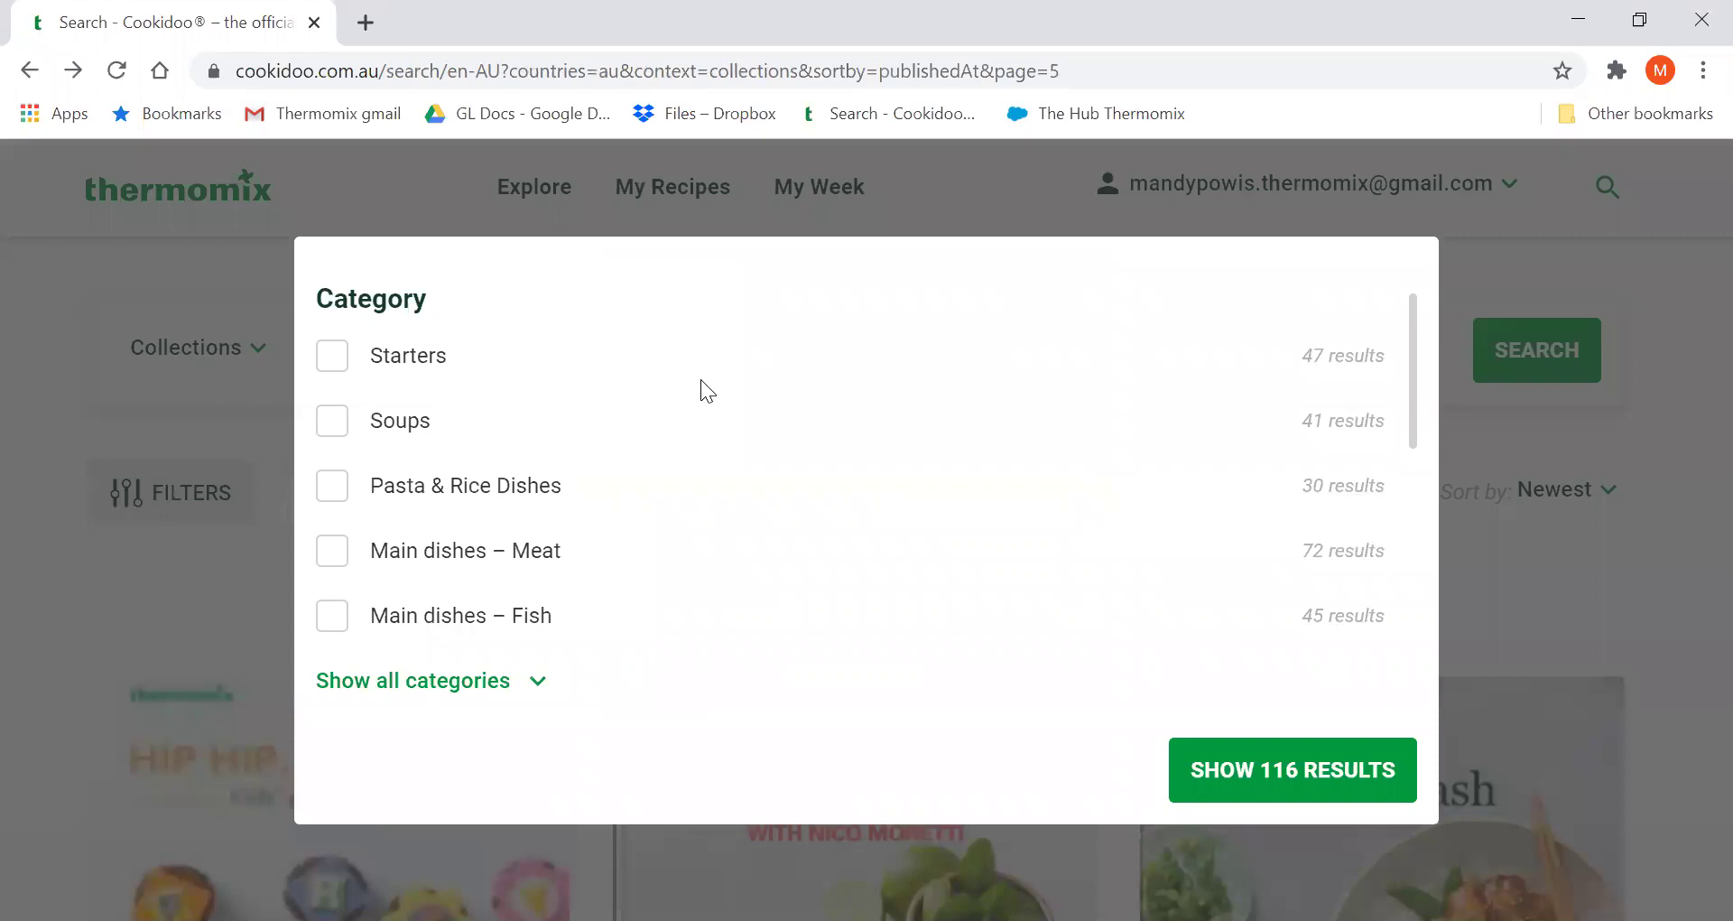
{"action": "scroll", "coordinate": [701, 388], "scroll_direction": "down", "scroll_amount": 5}
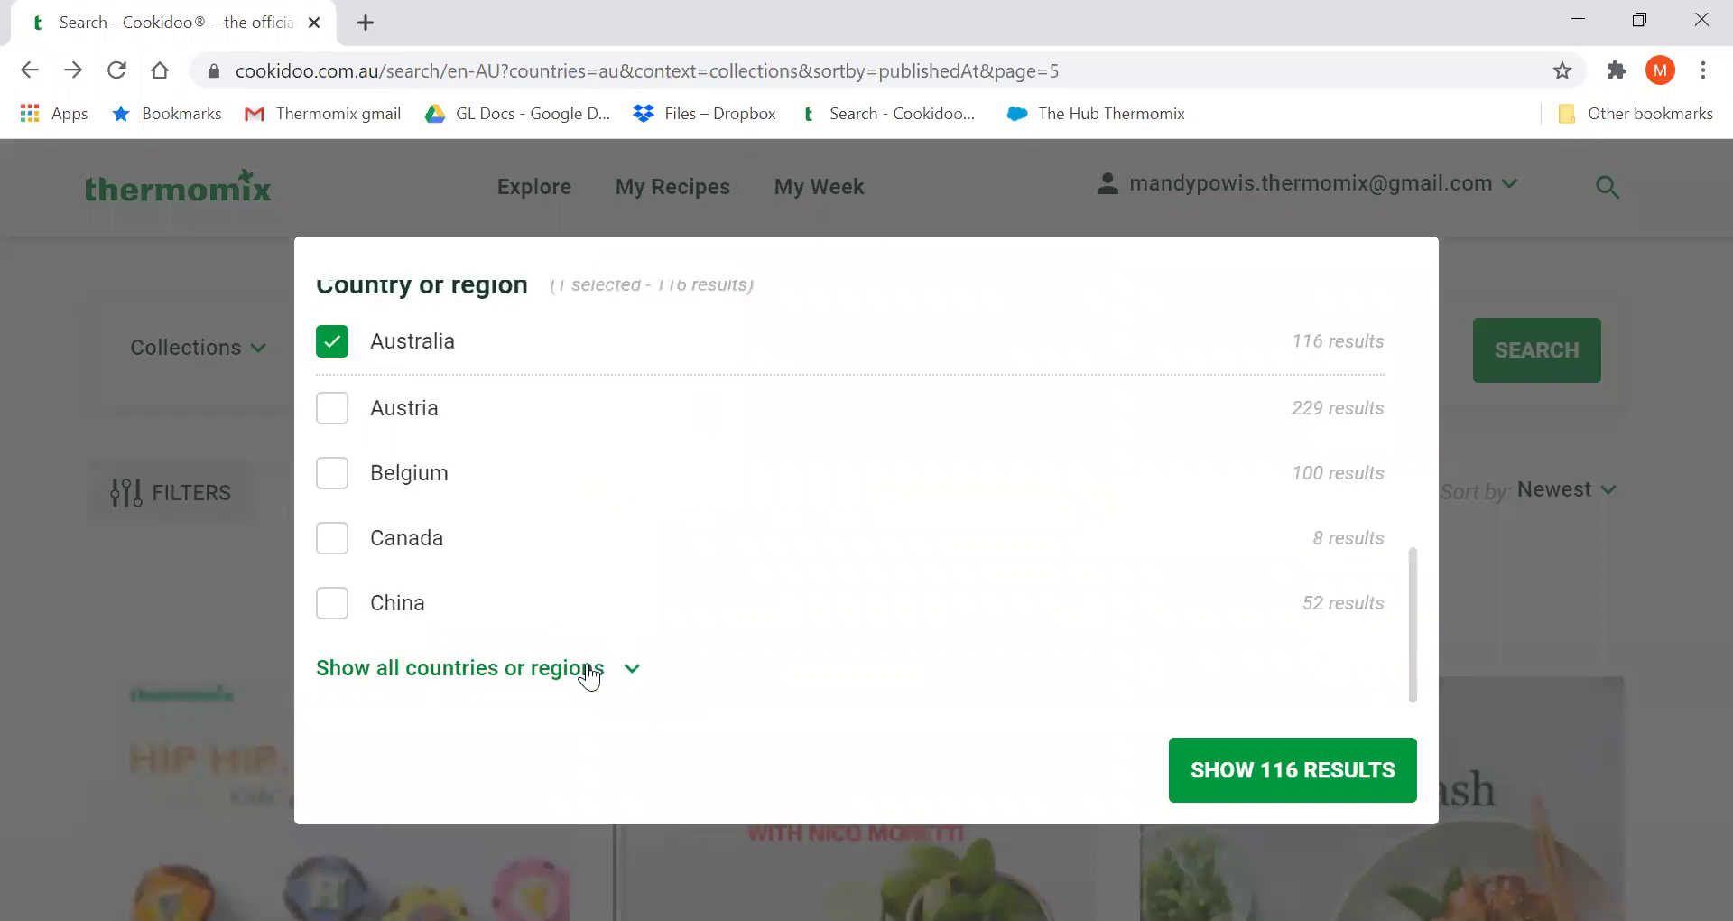
{"action": "left_click", "coordinate": [591, 672]}
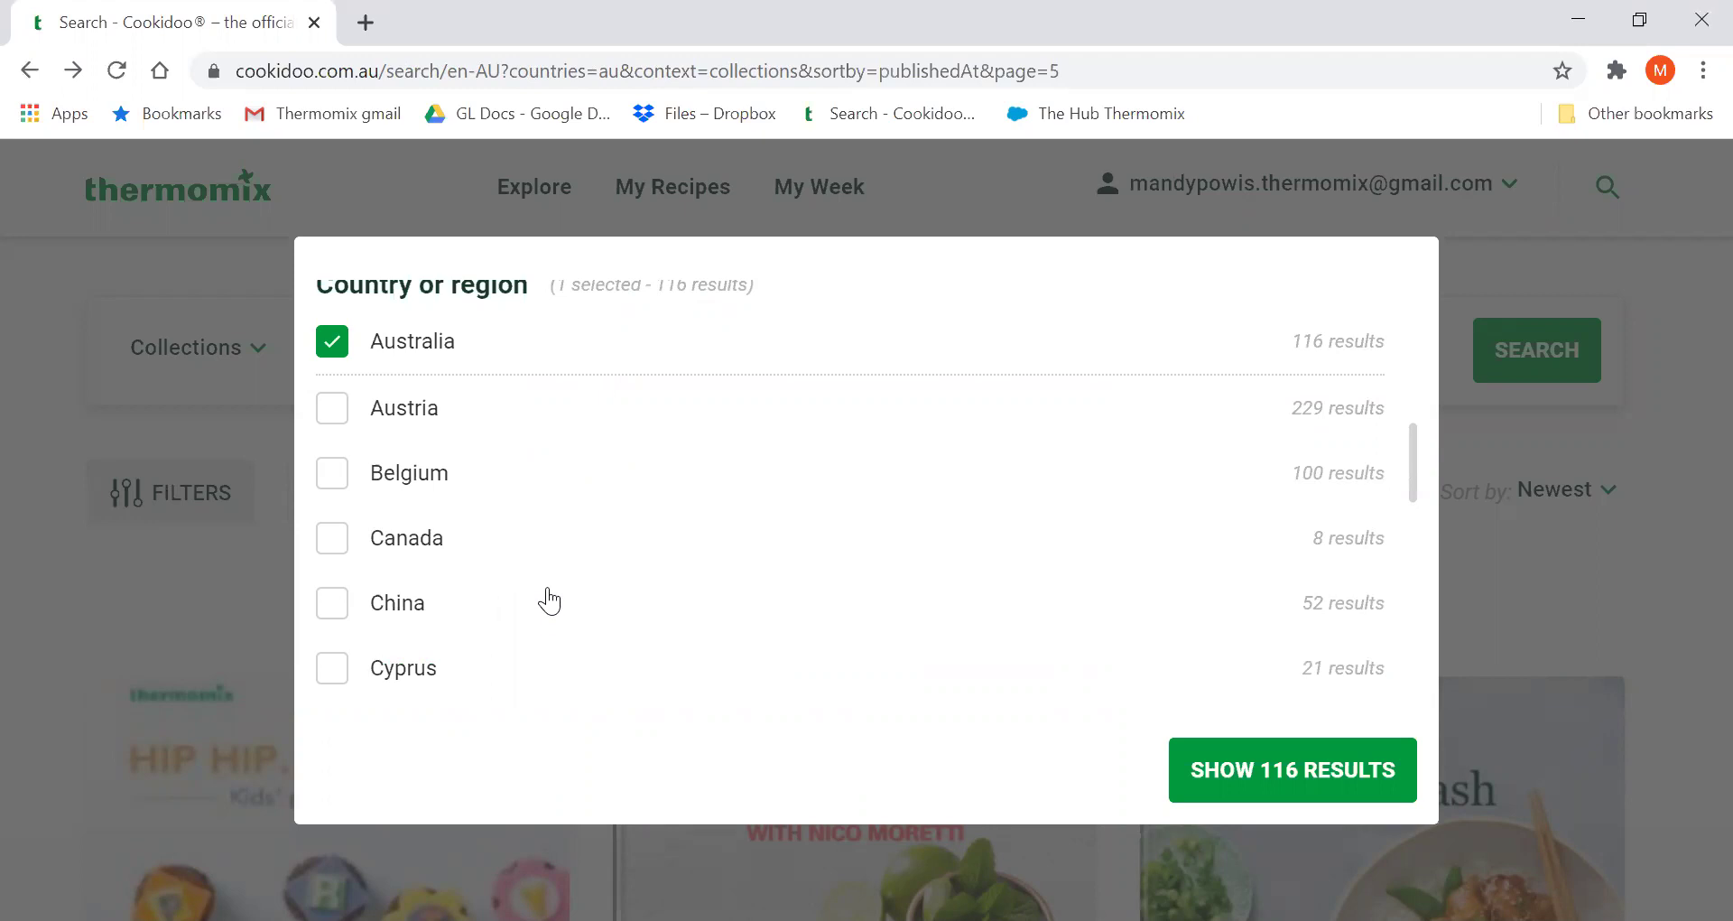
Add United Kingdom and United States to the Australia country filter and show the matching collections.
{"action": "scroll", "coordinate": [548, 600], "scroll_direction": "down", "scroll_amount": 5}
{"action": "scroll", "coordinate": [547, 591], "scroll_direction": "down", "scroll_amount": 4}
{"action": "scroll", "coordinate": [547, 595], "scroll_direction": "up", "scroll_amount": 4}
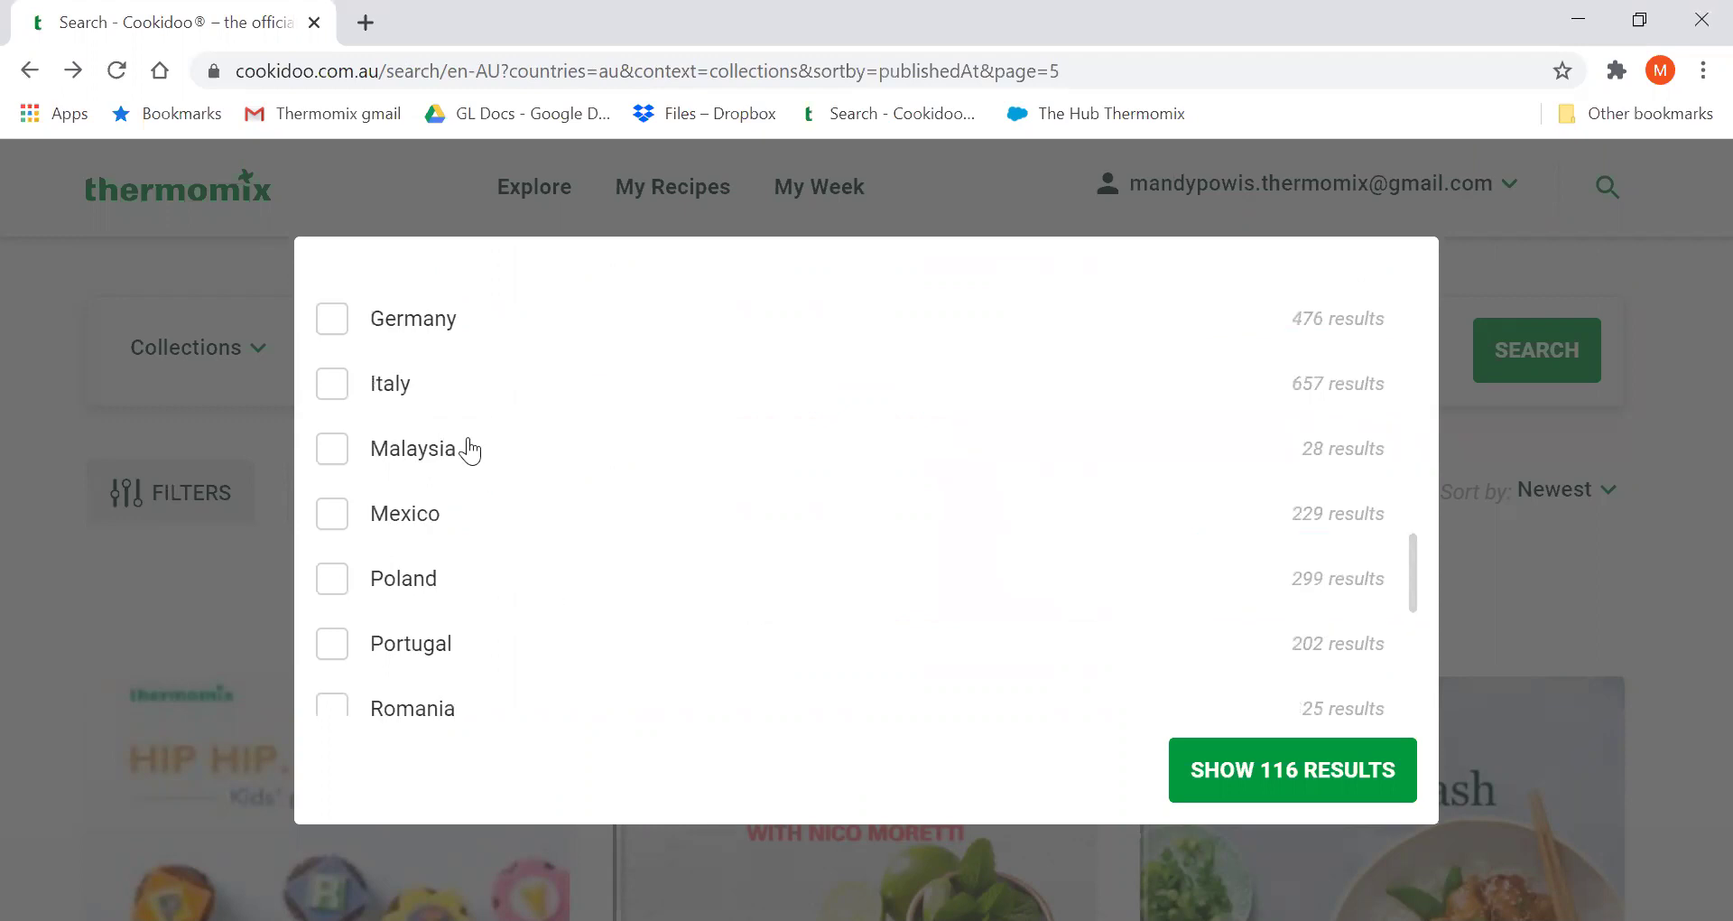
{"action": "scroll", "coordinate": [574, 636], "scroll_direction": "down", "scroll_amount": 4}
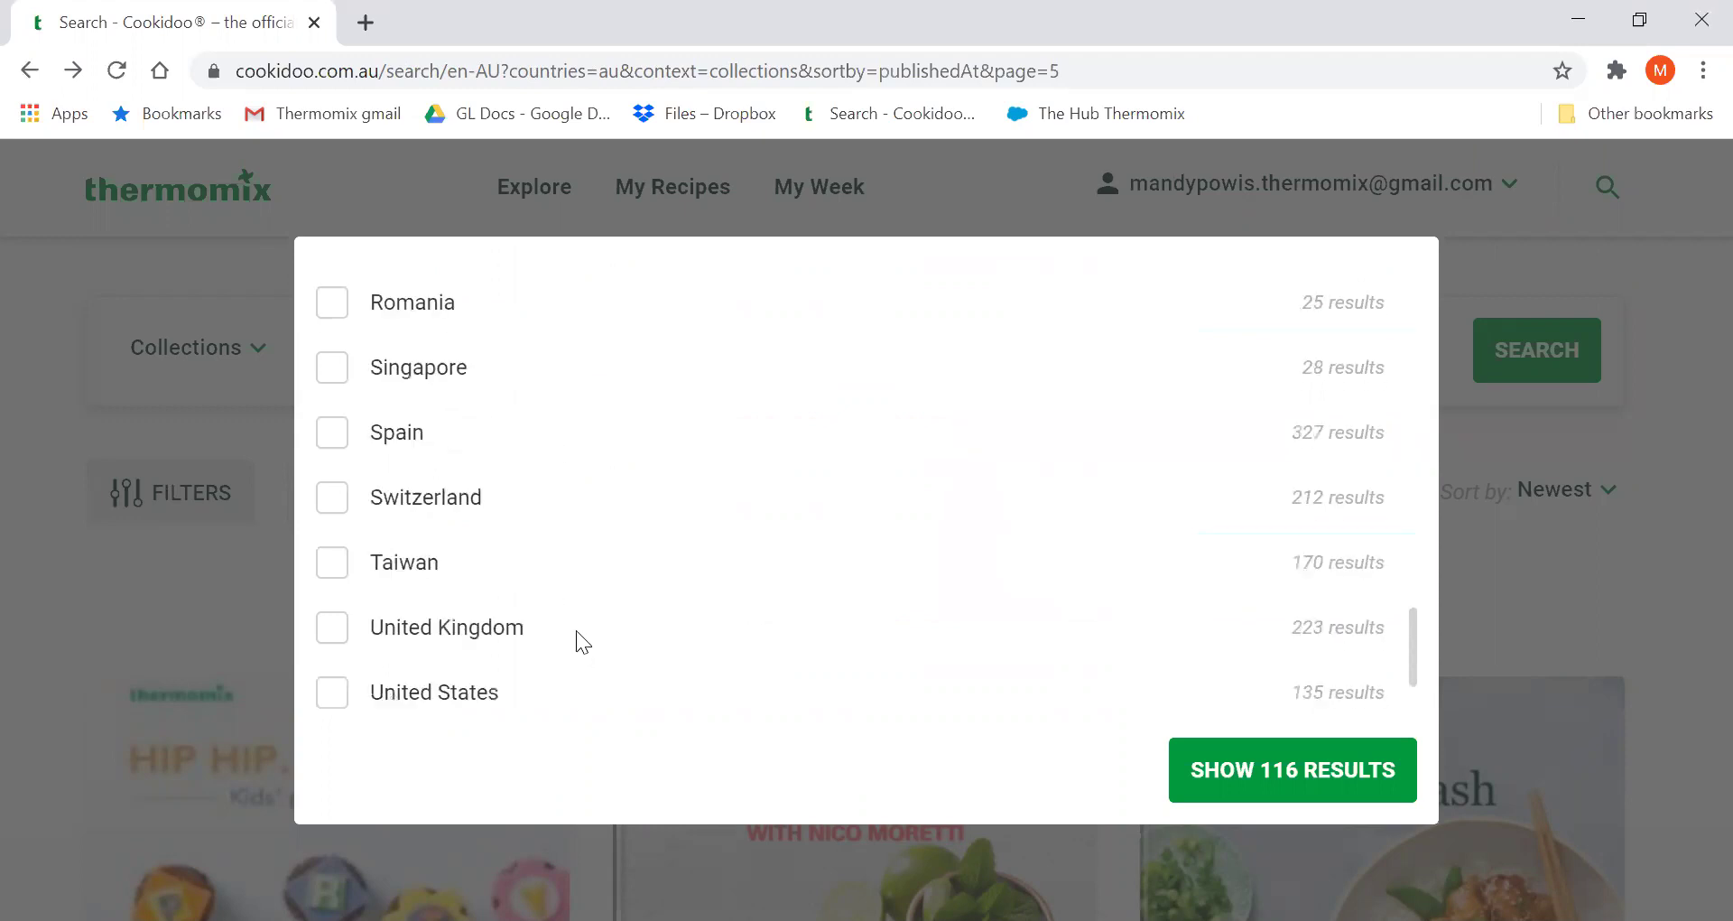
{"action": "scroll", "coordinate": [577, 632], "scroll_direction": "down", "scroll_amount": 1}
{"action": "left_click", "coordinate": [451, 557]}
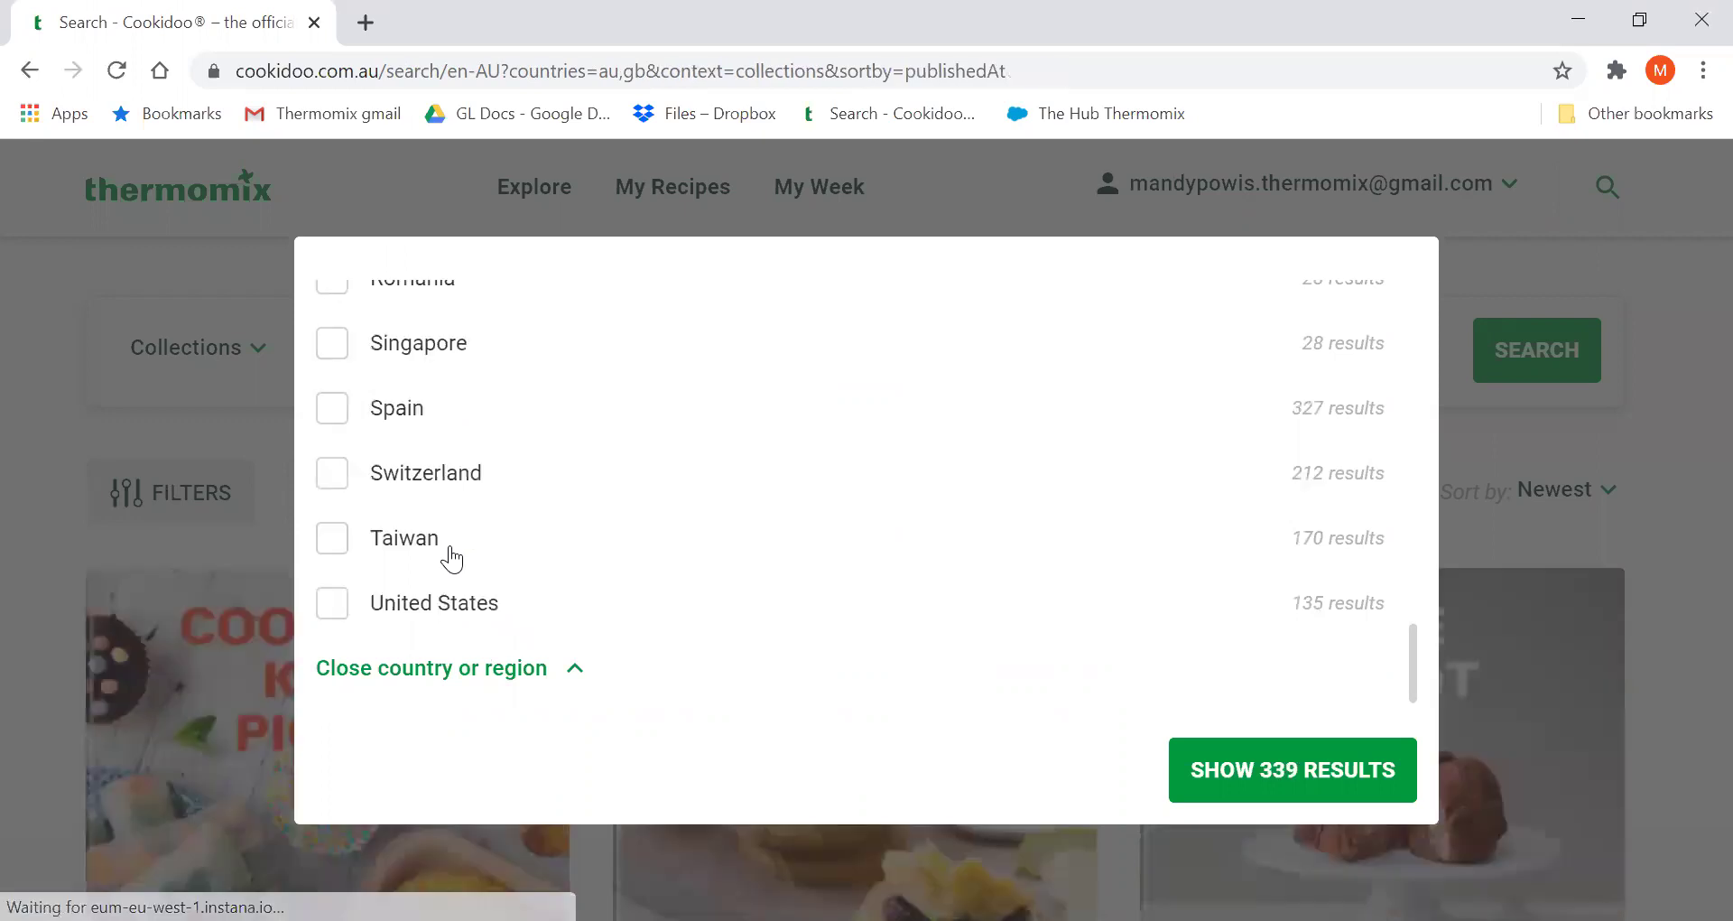
{"action": "left_click", "coordinate": [456, 618]}
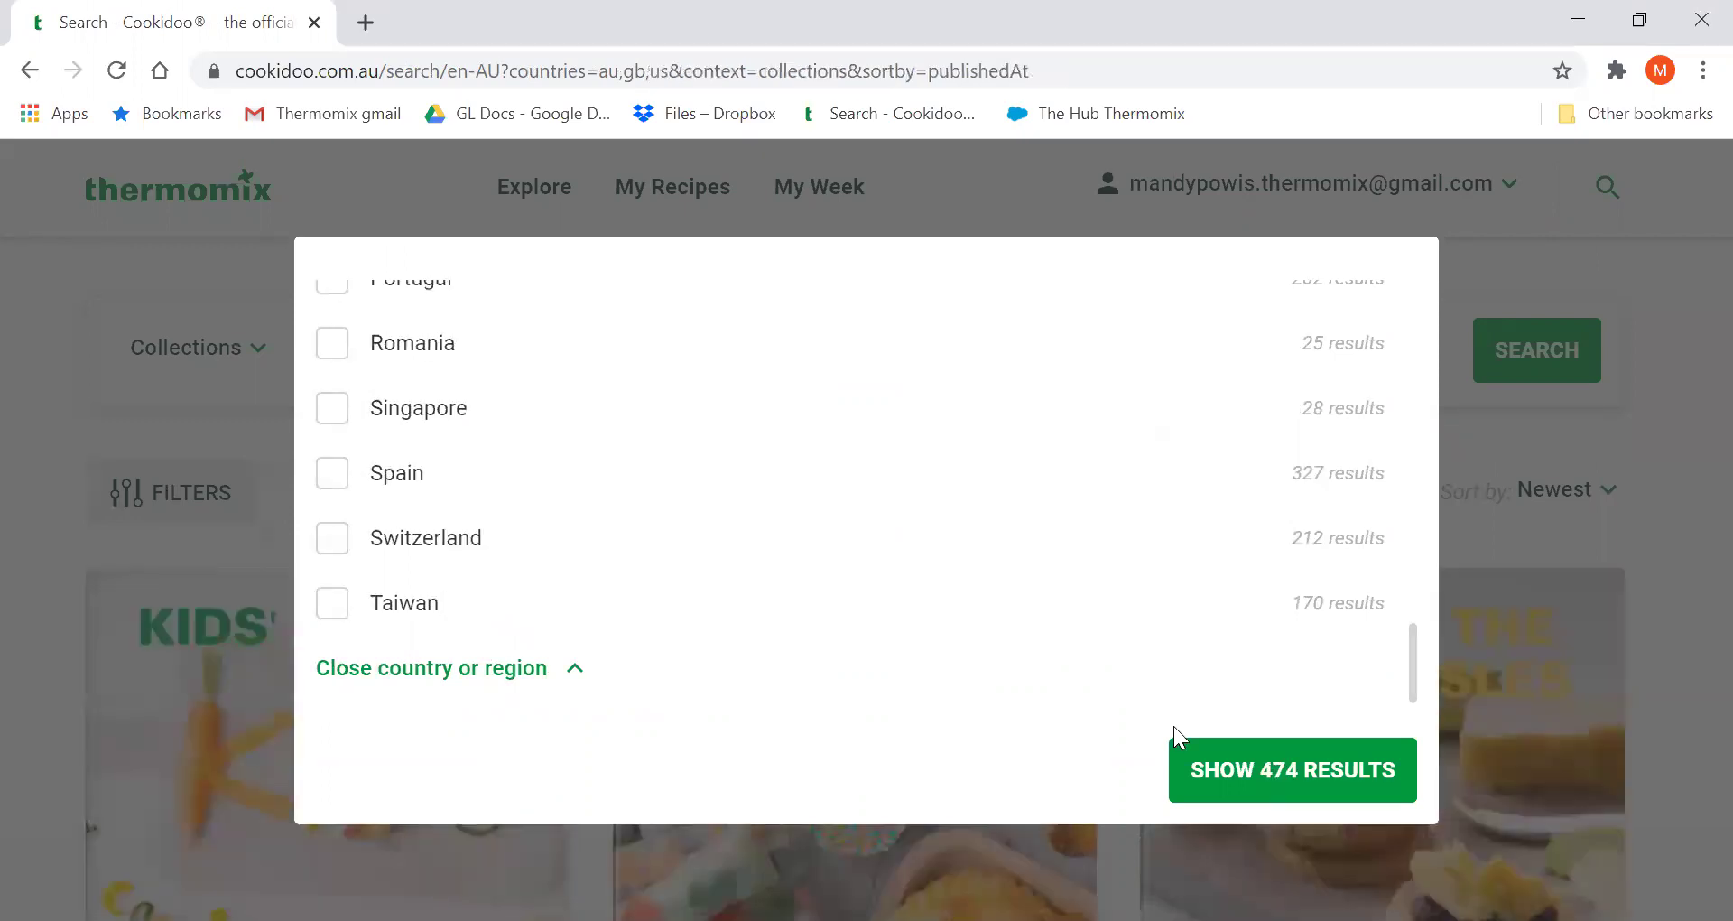
{"action": "left_click", "coordinate": [1268, 796]}
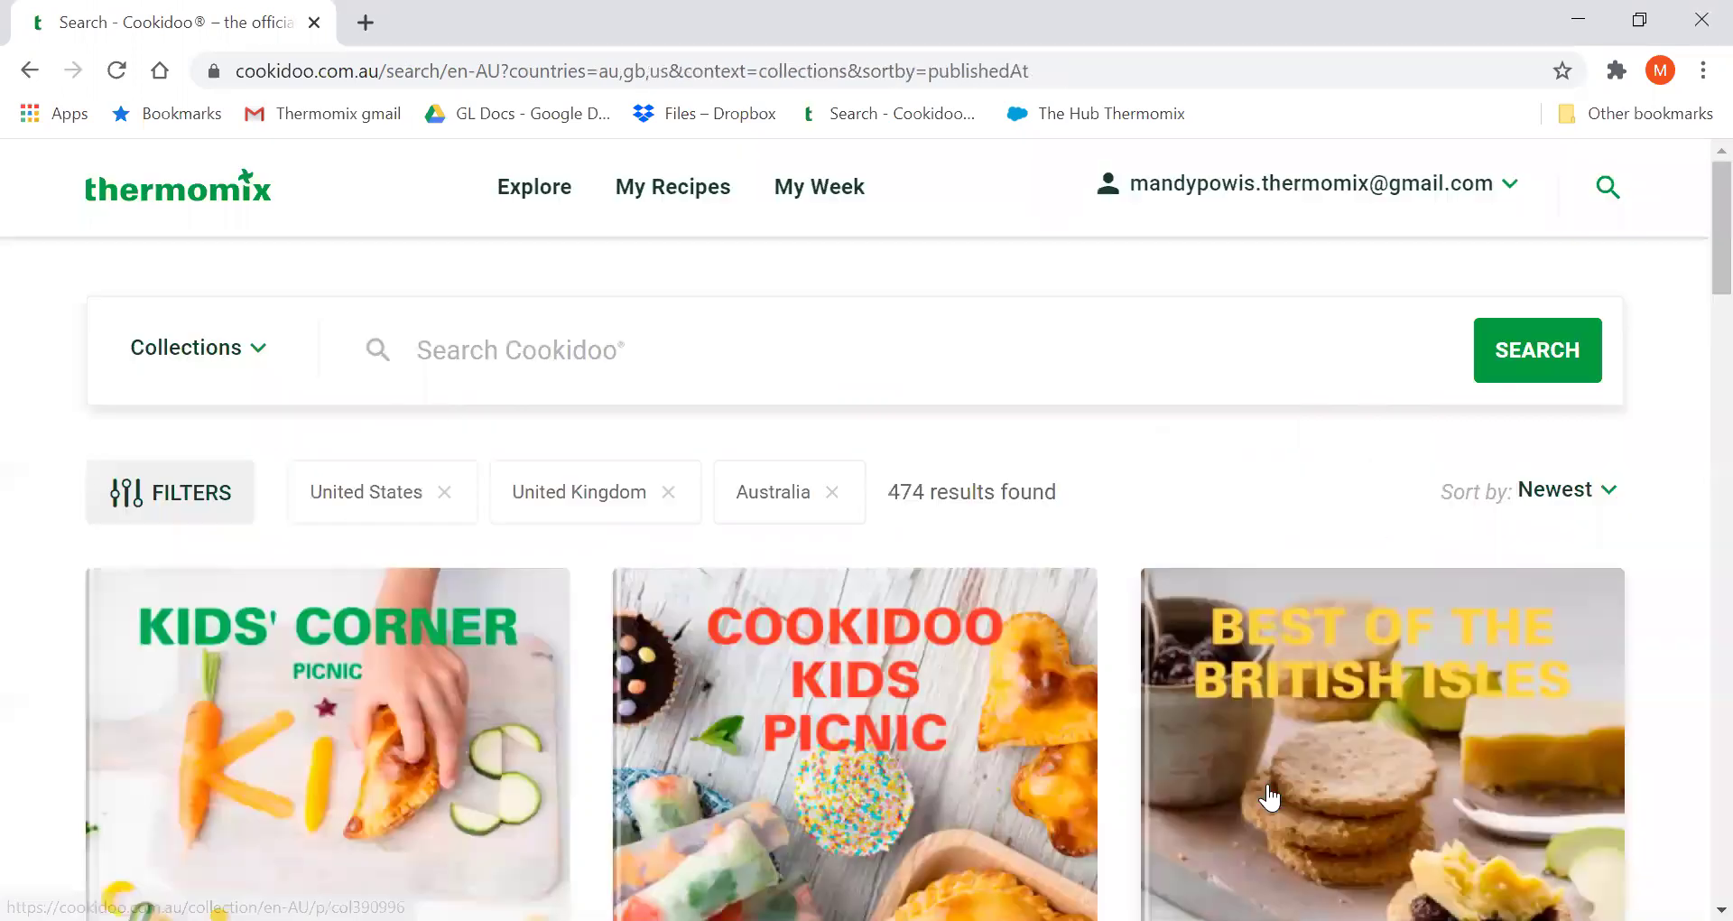
Browse the filtered collections from Kids' Corner past Nice Bundt and Frozen Desserts to Dips, Spreads and Butters.
{"action": "scroll", "coordinate": [978, 735], "scroll_direction": "down", "scroll_amount": 3}
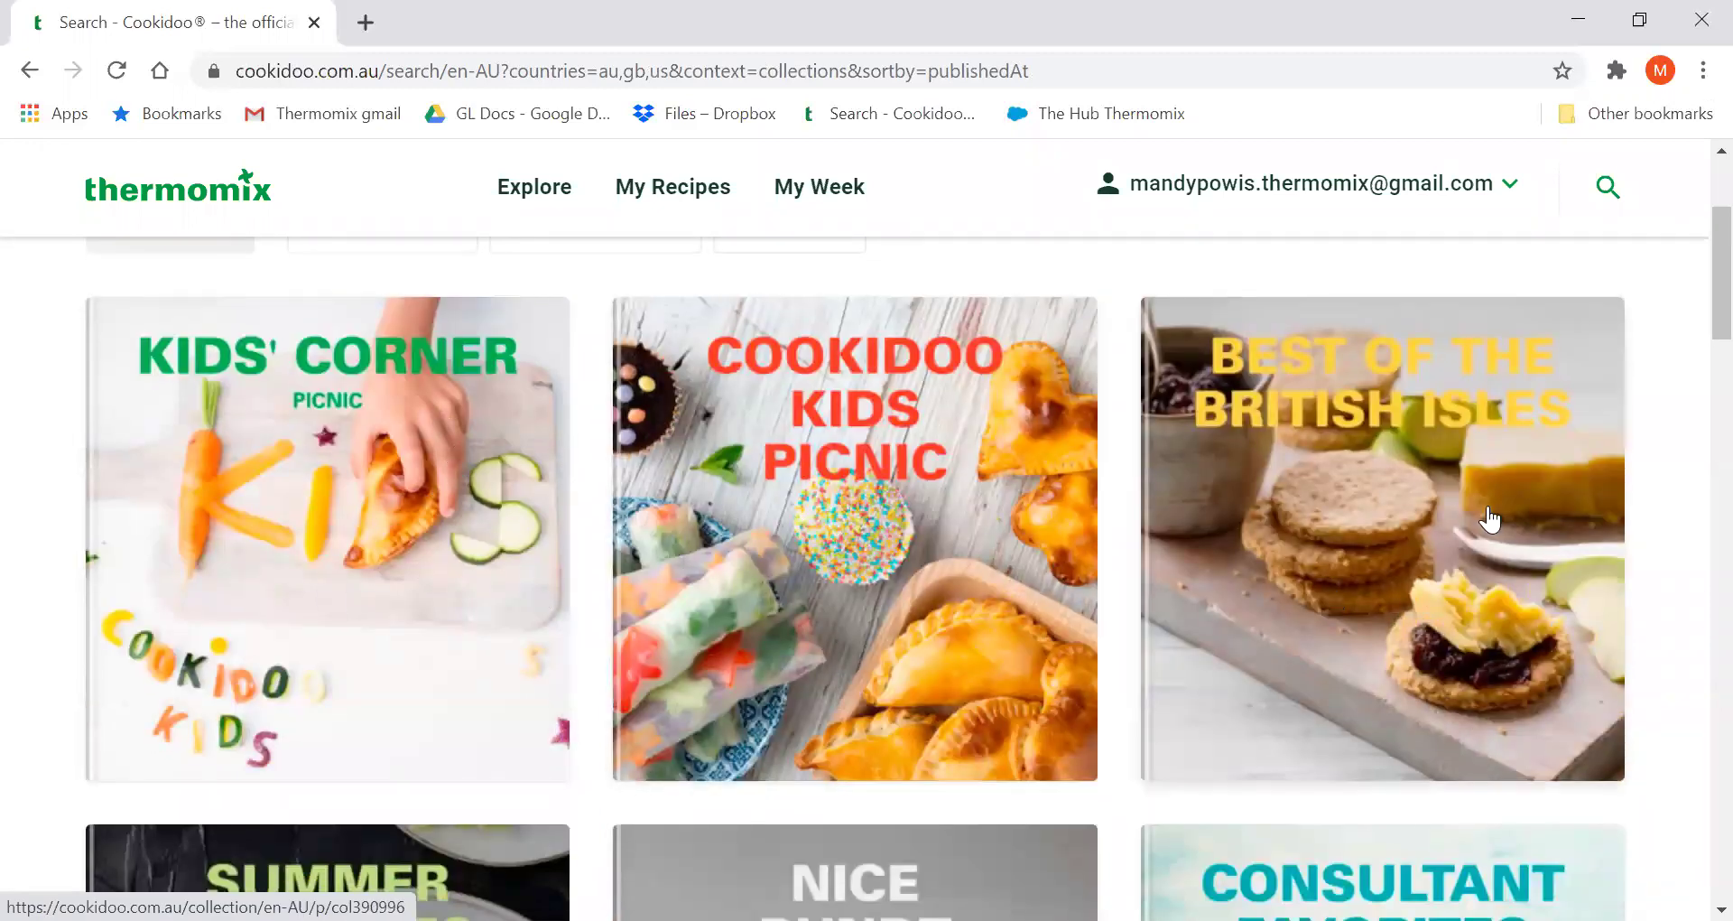
{"action": "scroll", "coordinate": [1227, 595], "scroll_direction": "down", "scroll_amount": 3}
{"action": "scroll", "coordinate": [1135, 585], "scroll_direction": "down", "scroll_amount": 10}
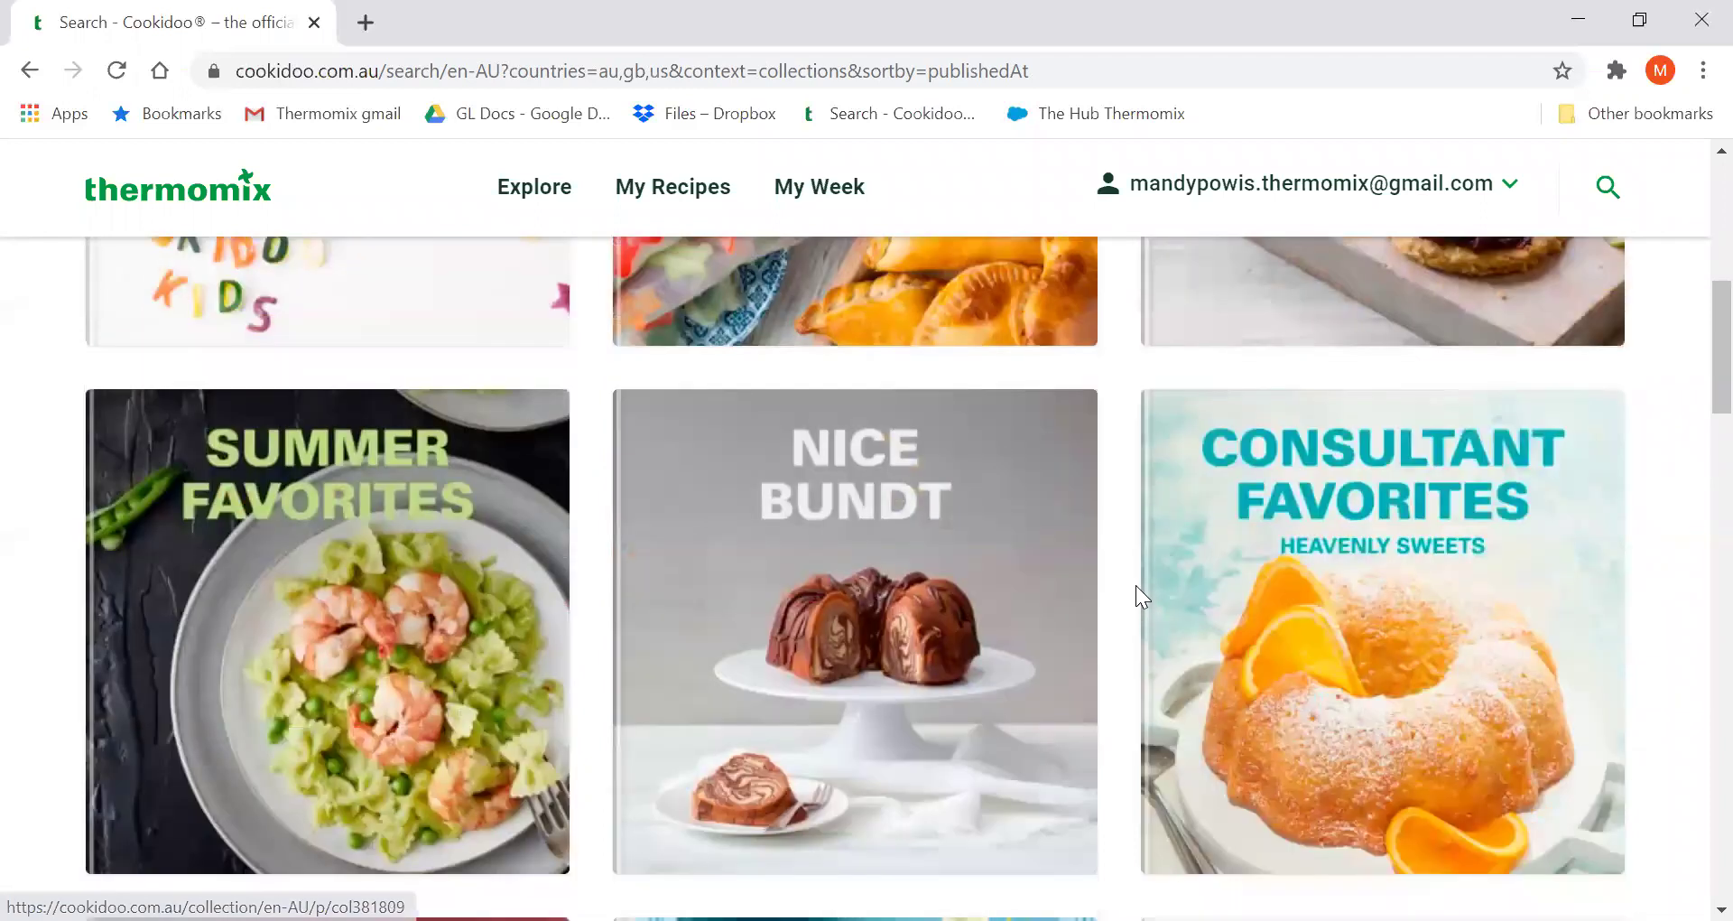
{"action": "scroll", "coordinate": [1137, 583], "scroll_direction": "down", "scroll_amount": 3}
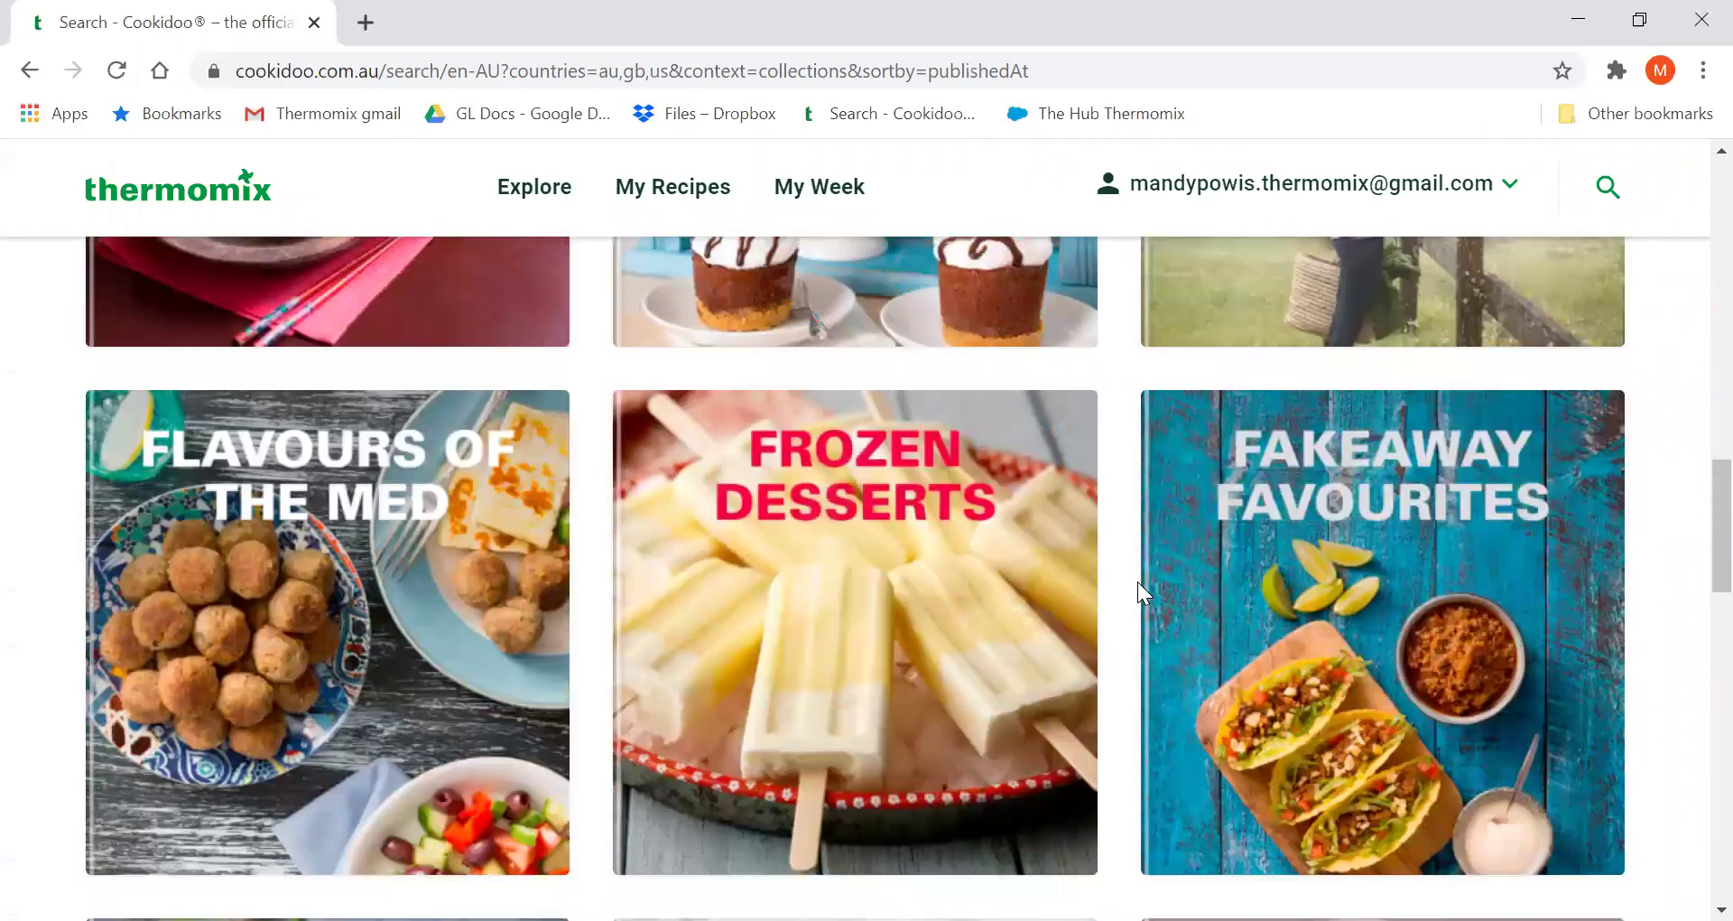
{"action": "scroll", "coordinate": [1137, 583], "scroll_direction": "down", "scroll_amount": 7}
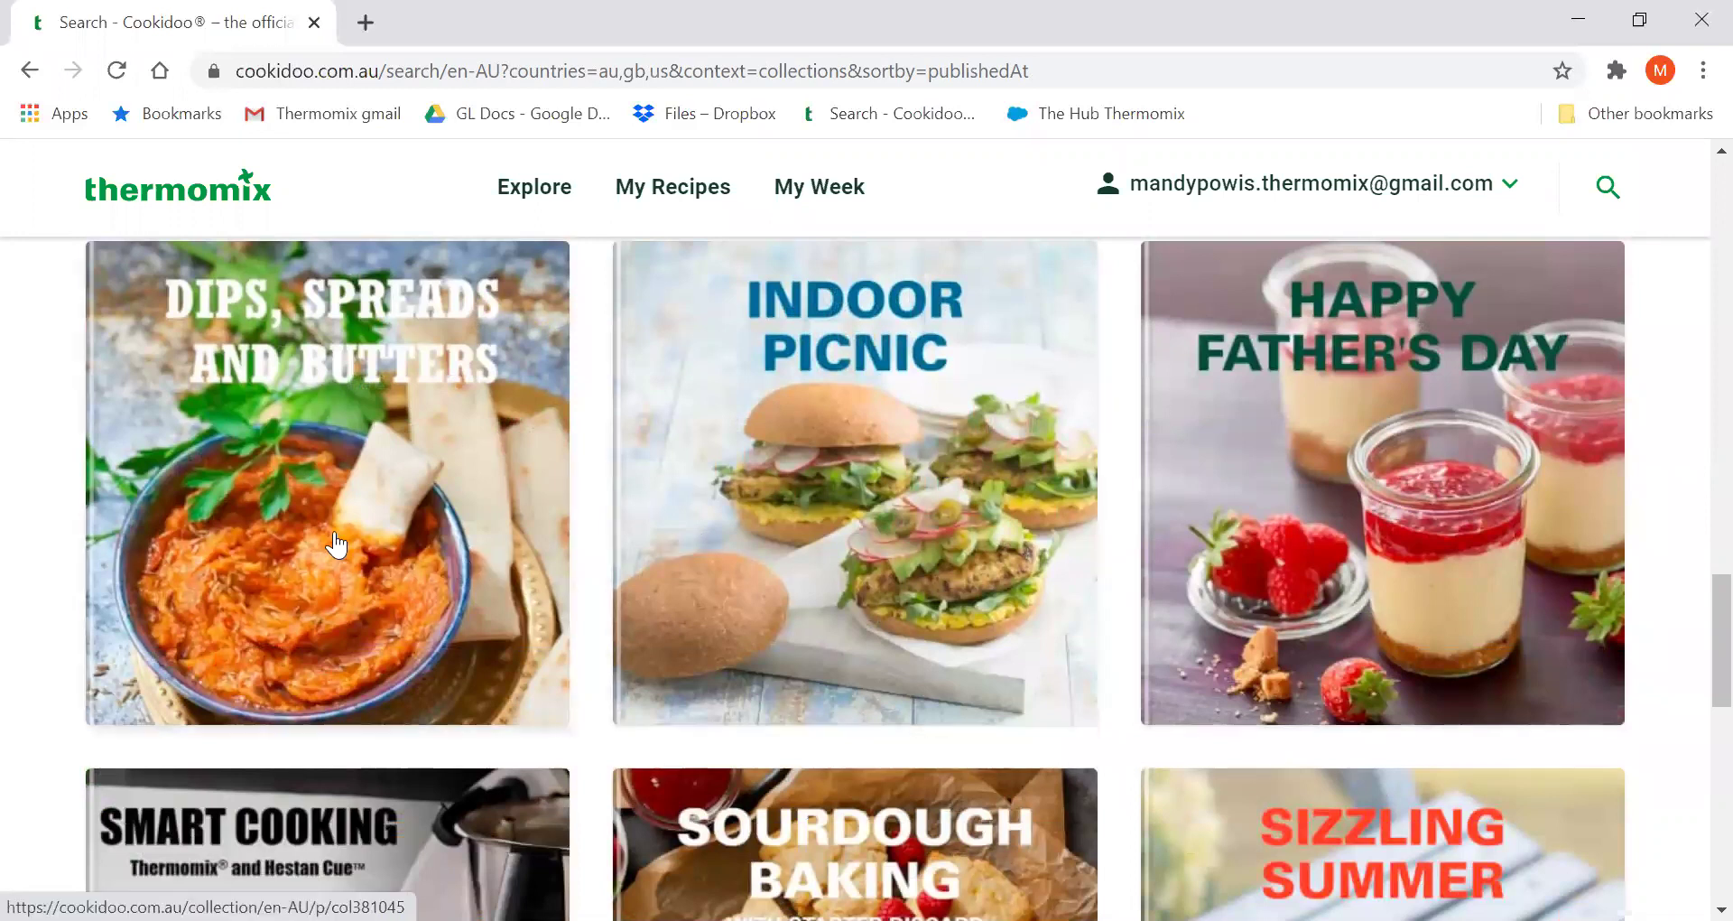
Open the Fresh Herb Dip recipe from the Dips, Spreads and Butters collection and view its ingredients and preparation steps.
{"action": "left_click", "coordinate": [302, 496]}
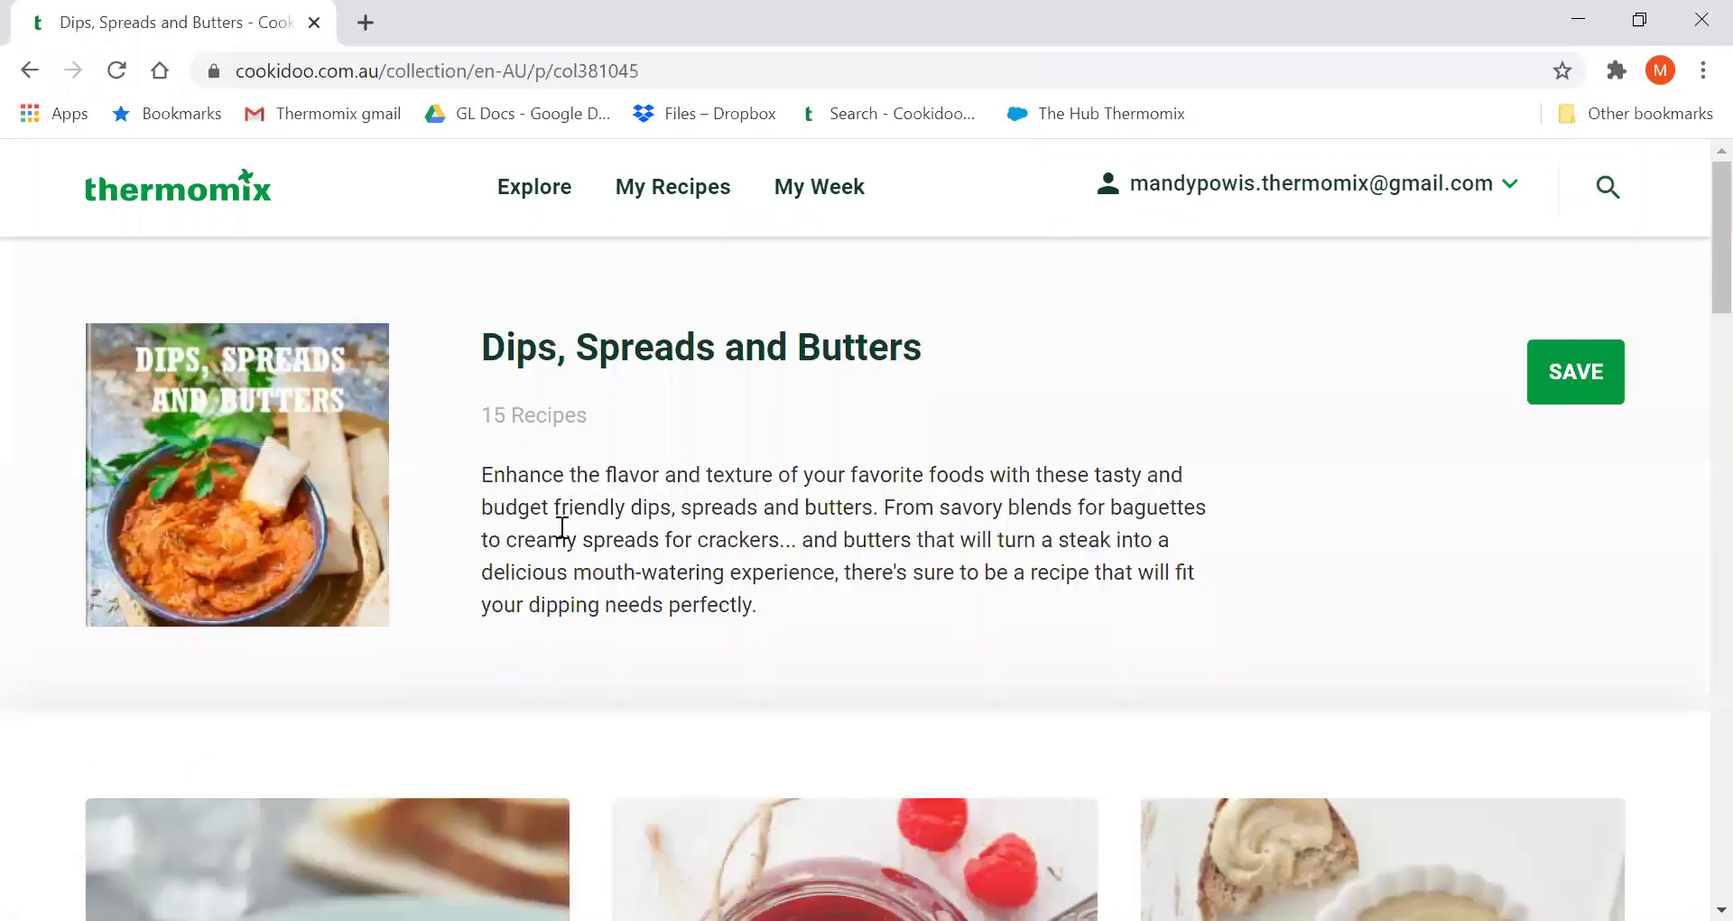
{"action": "scroll", "coordinate": [307, 506], "scroll_direction": "down", "scroll_amount": 6}
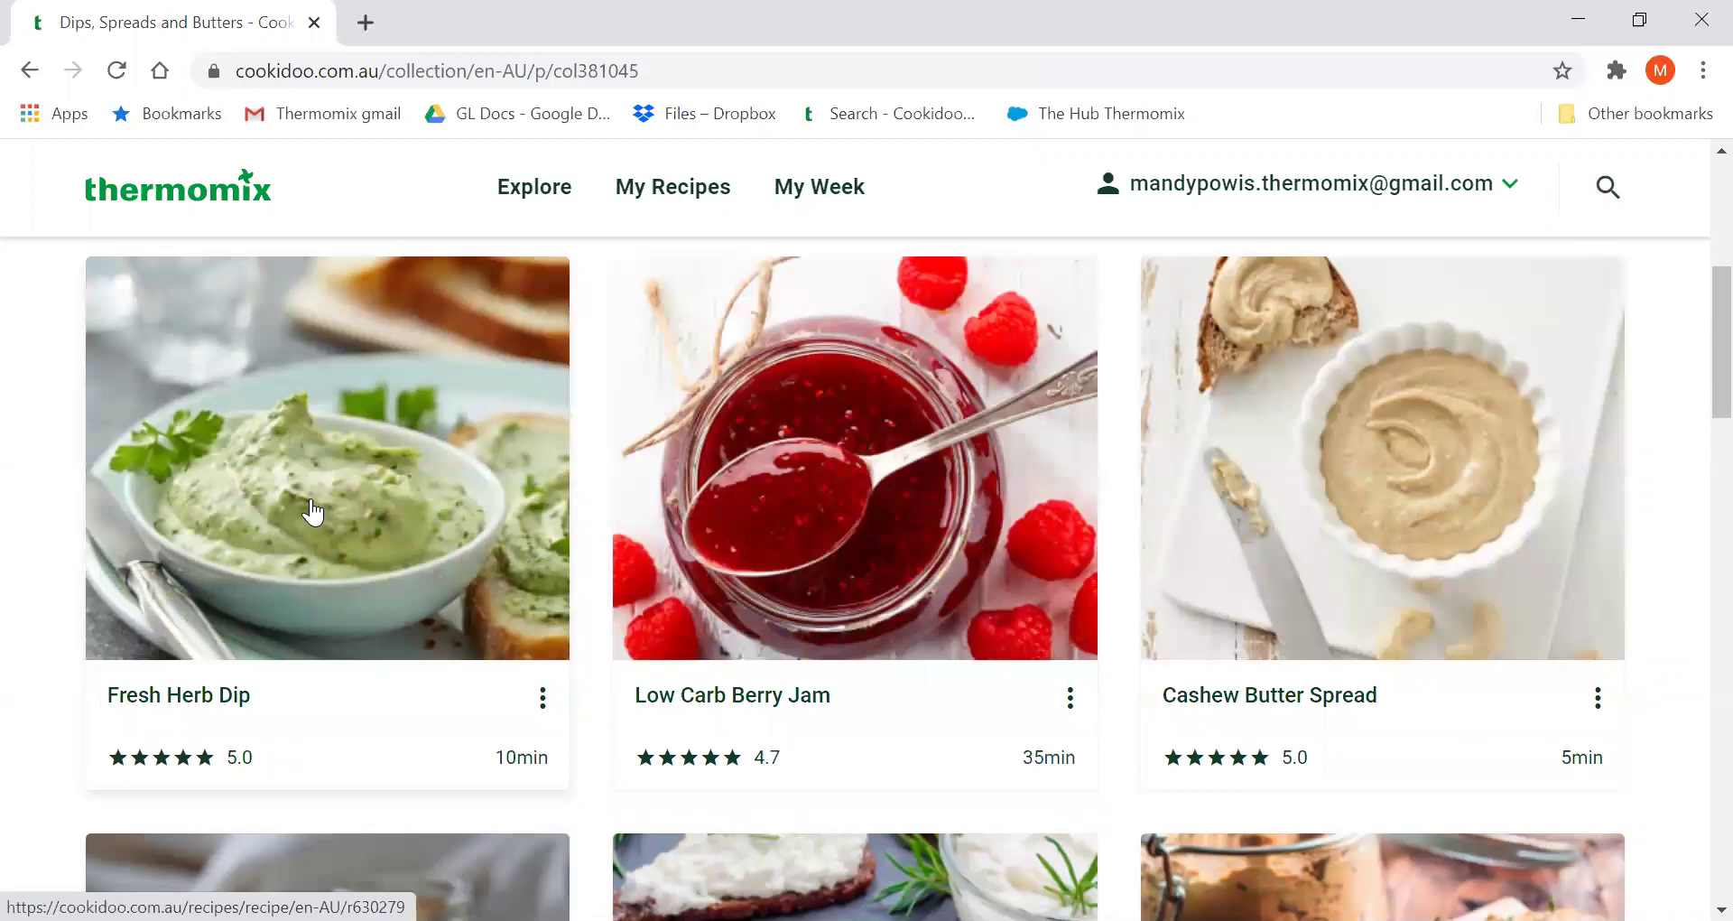
{"action": "left_click", "coordinate": [312, 512]}
{"action": "scroll", "coordinate": [596, 497], "scroll_direction": "down", "scroll_amount": 6}
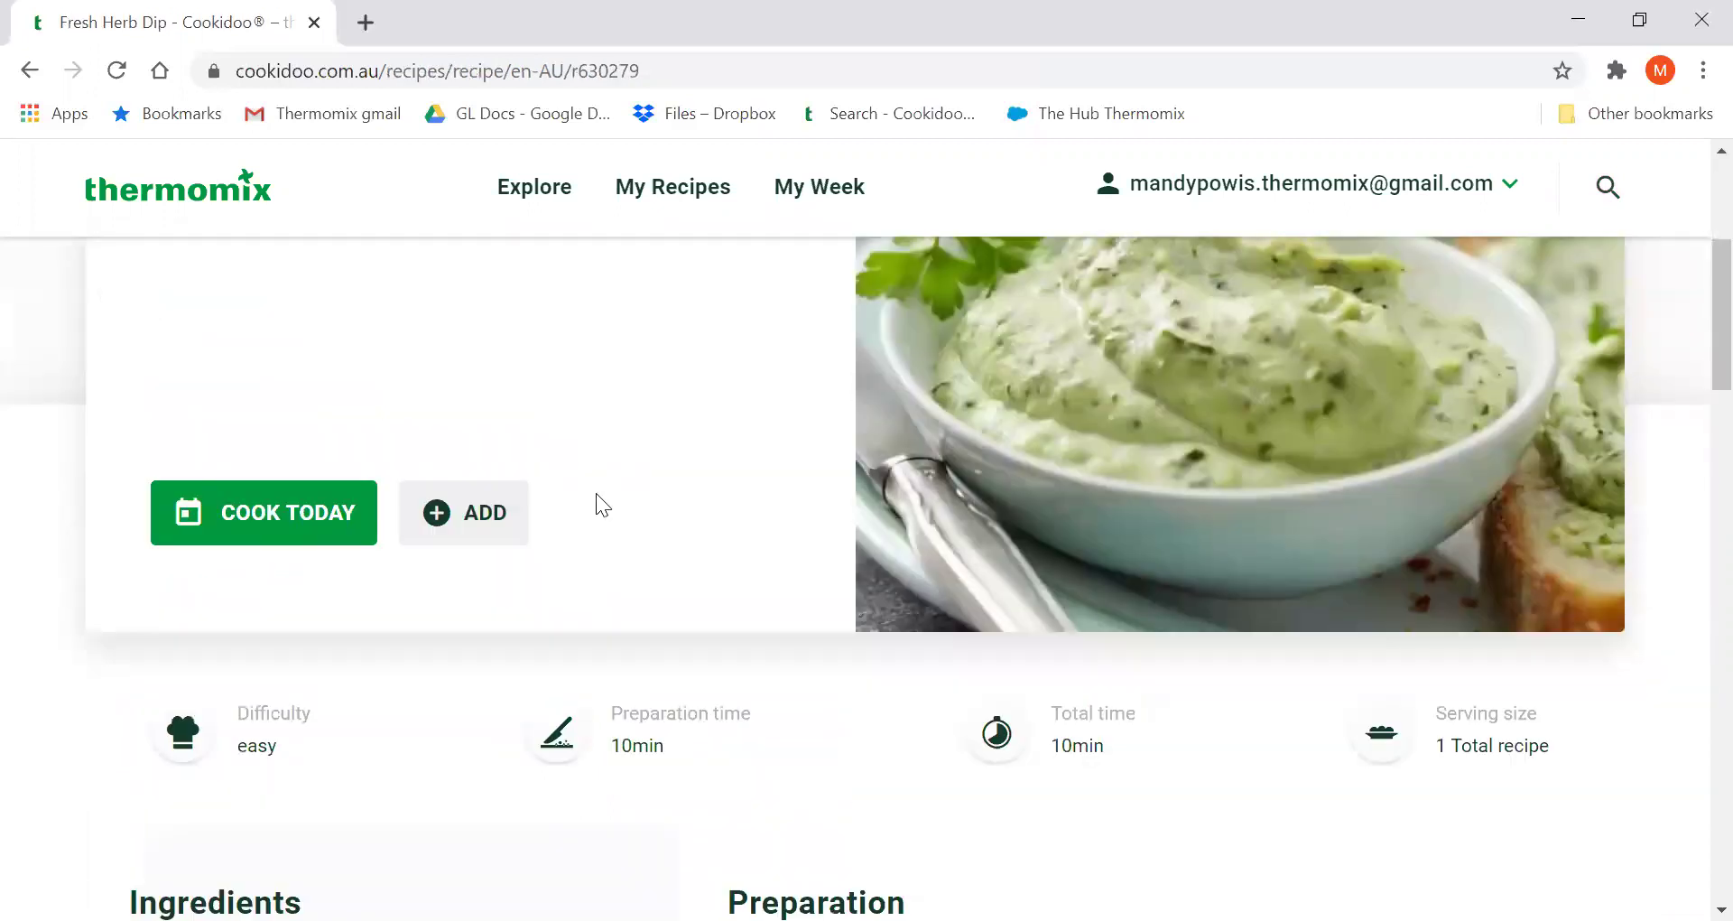
{"action": "scroll", "coordinate": [525, 515], "scroll_direction": "down", "scroll_amount": 4}
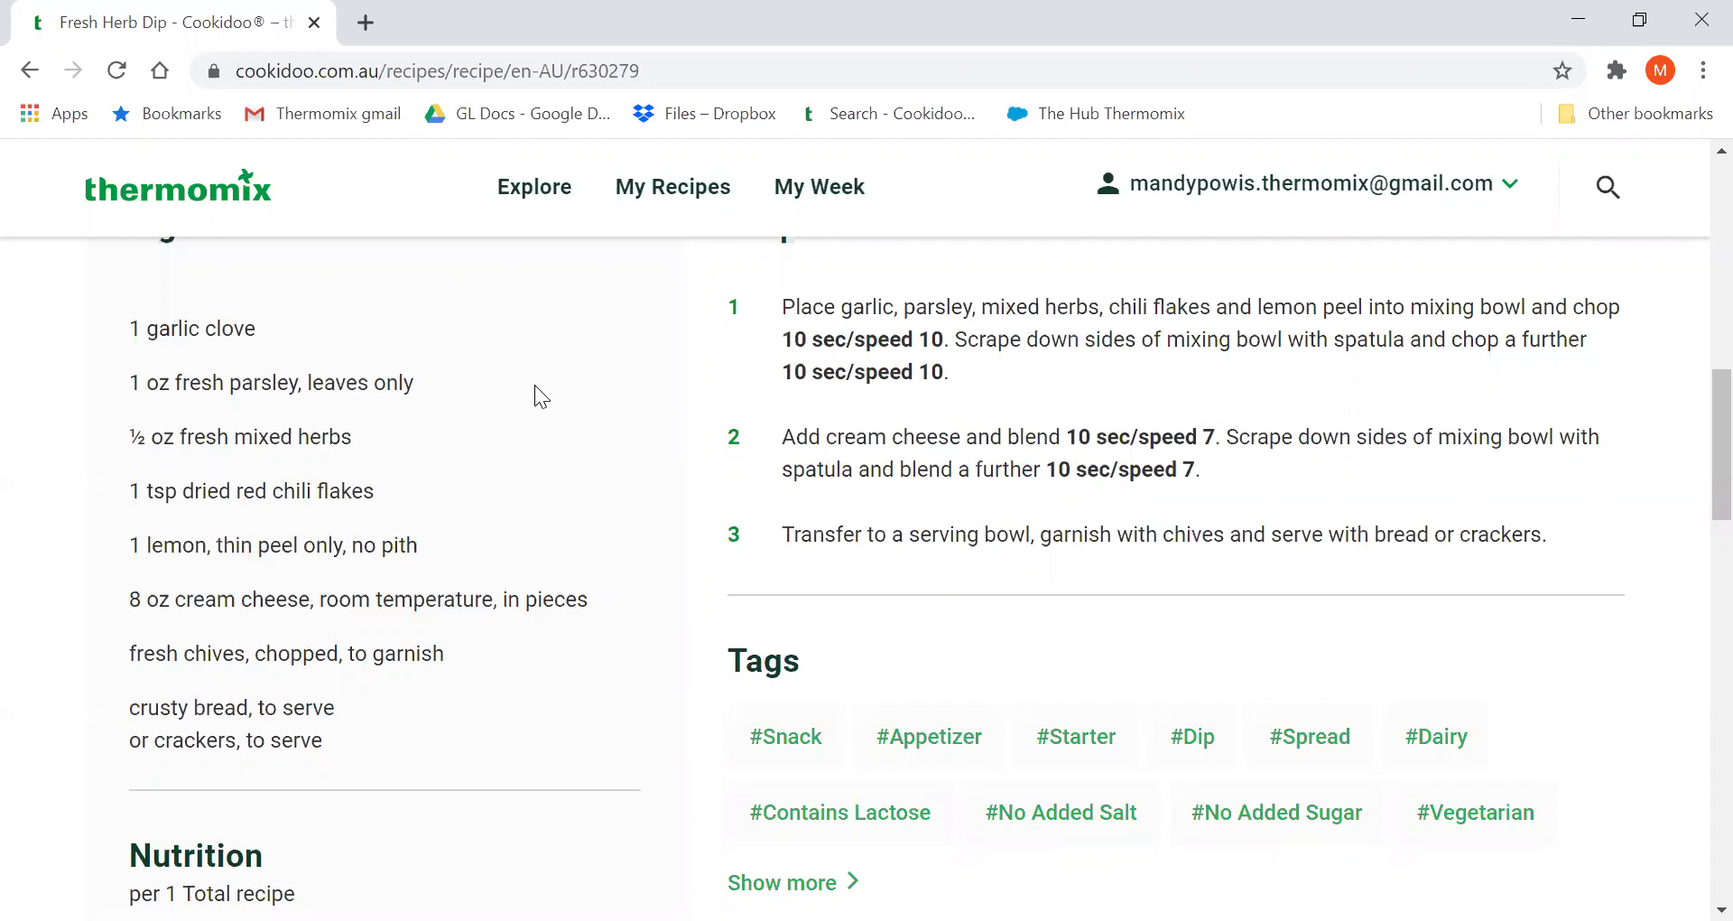
Review the Fresh Herb Dip recipe's difficulty and times, nutrition, tips, sharing options and the collection it belongs to.
{"action": "scroll", "coordinate": [534, 386], "scroll_direction": "up", "scroll_amount": 7}
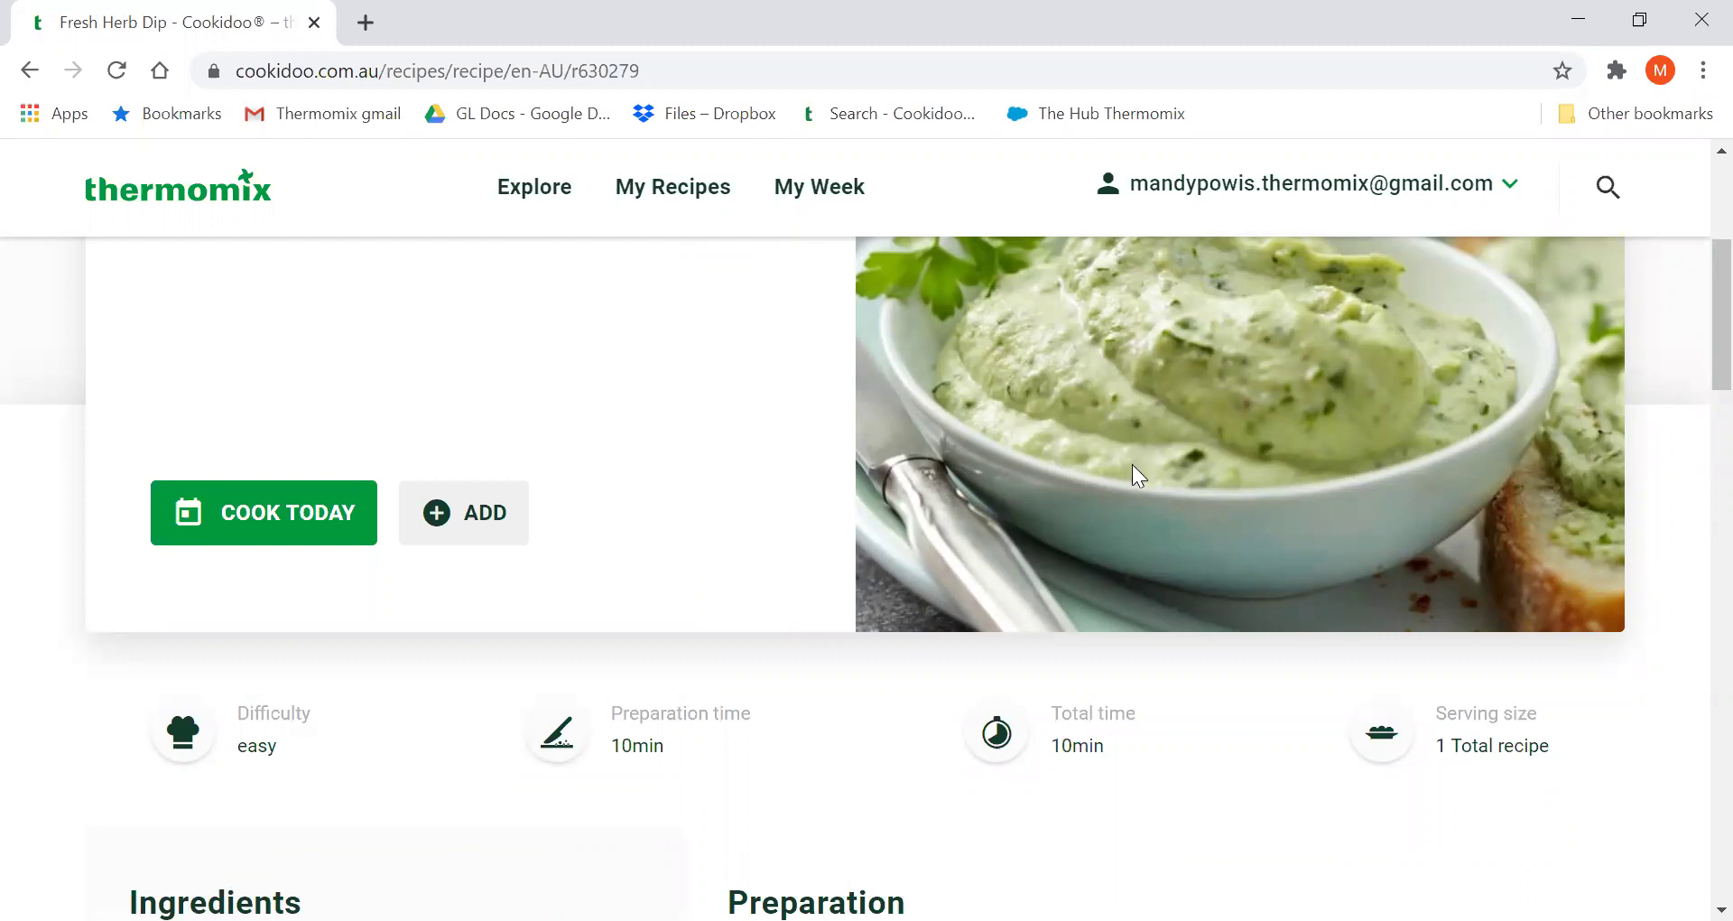
{"action": "scroll", "coordinate": [630, 677], "scroll_direction": "up", "scroll_amount": 4}
{"action": "scroll", "coordinate": [650, 650], "scroll_direction": "down", "scroll_amount": 7}
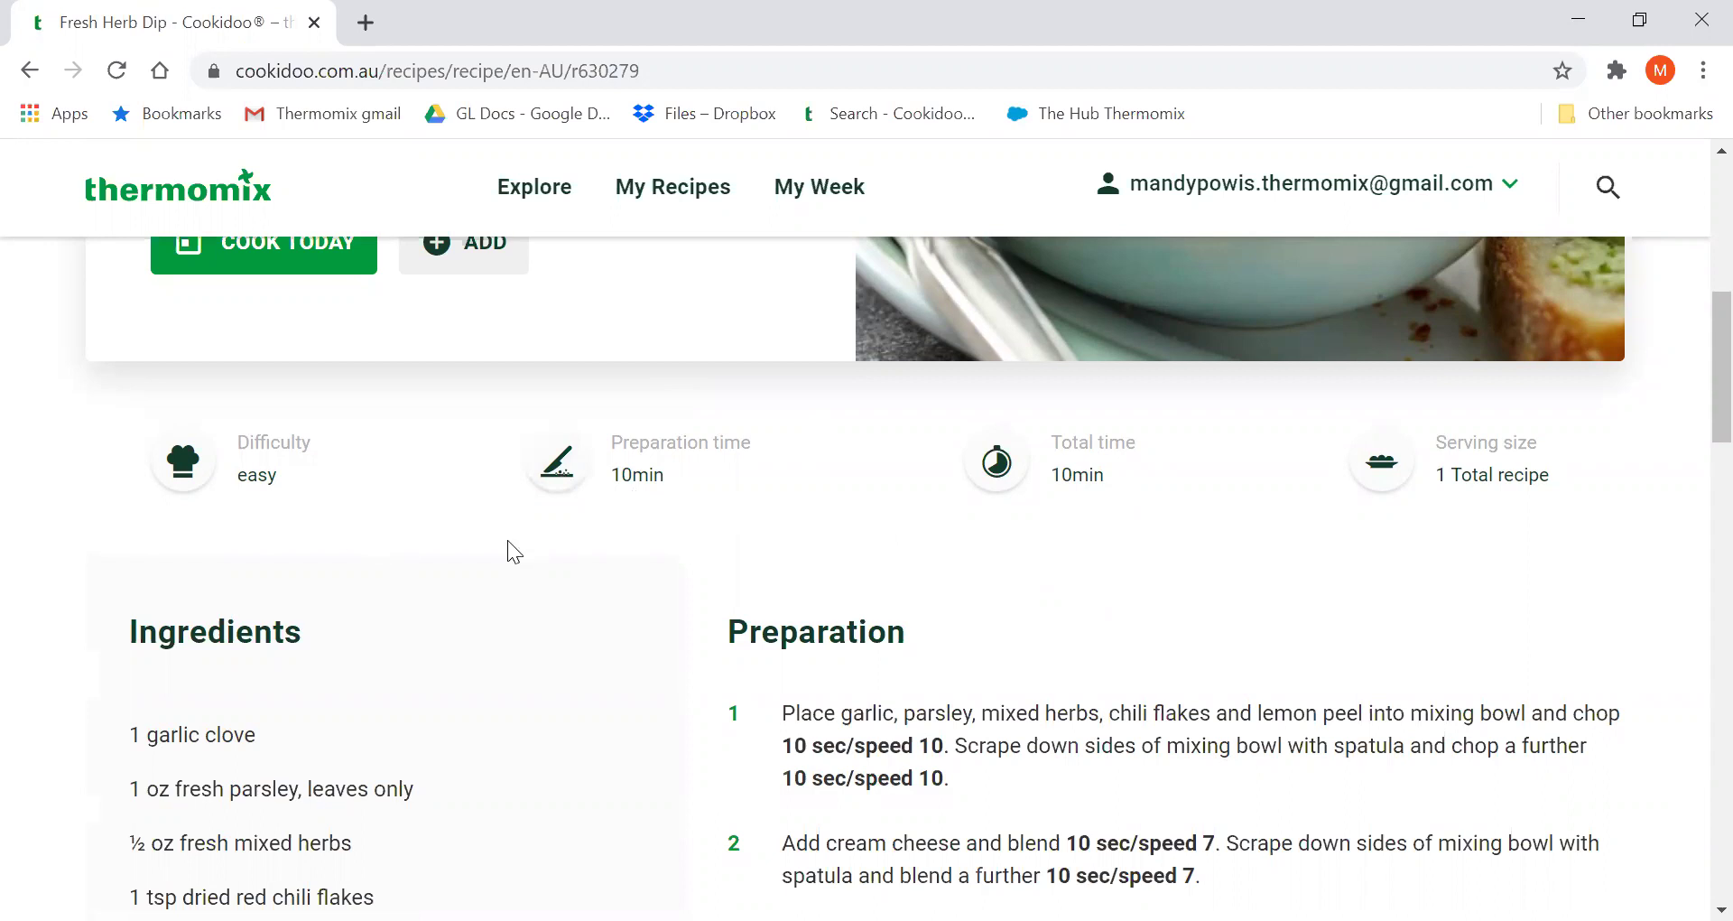
{"action": "scroll", "coordinate": [488, 555], "scroll_direction": "down", "scroll_amount": 9}
{"action": "scroll", "coordinate": [491, 558], "scroll_direction": "down", "scroll_amount": 1}
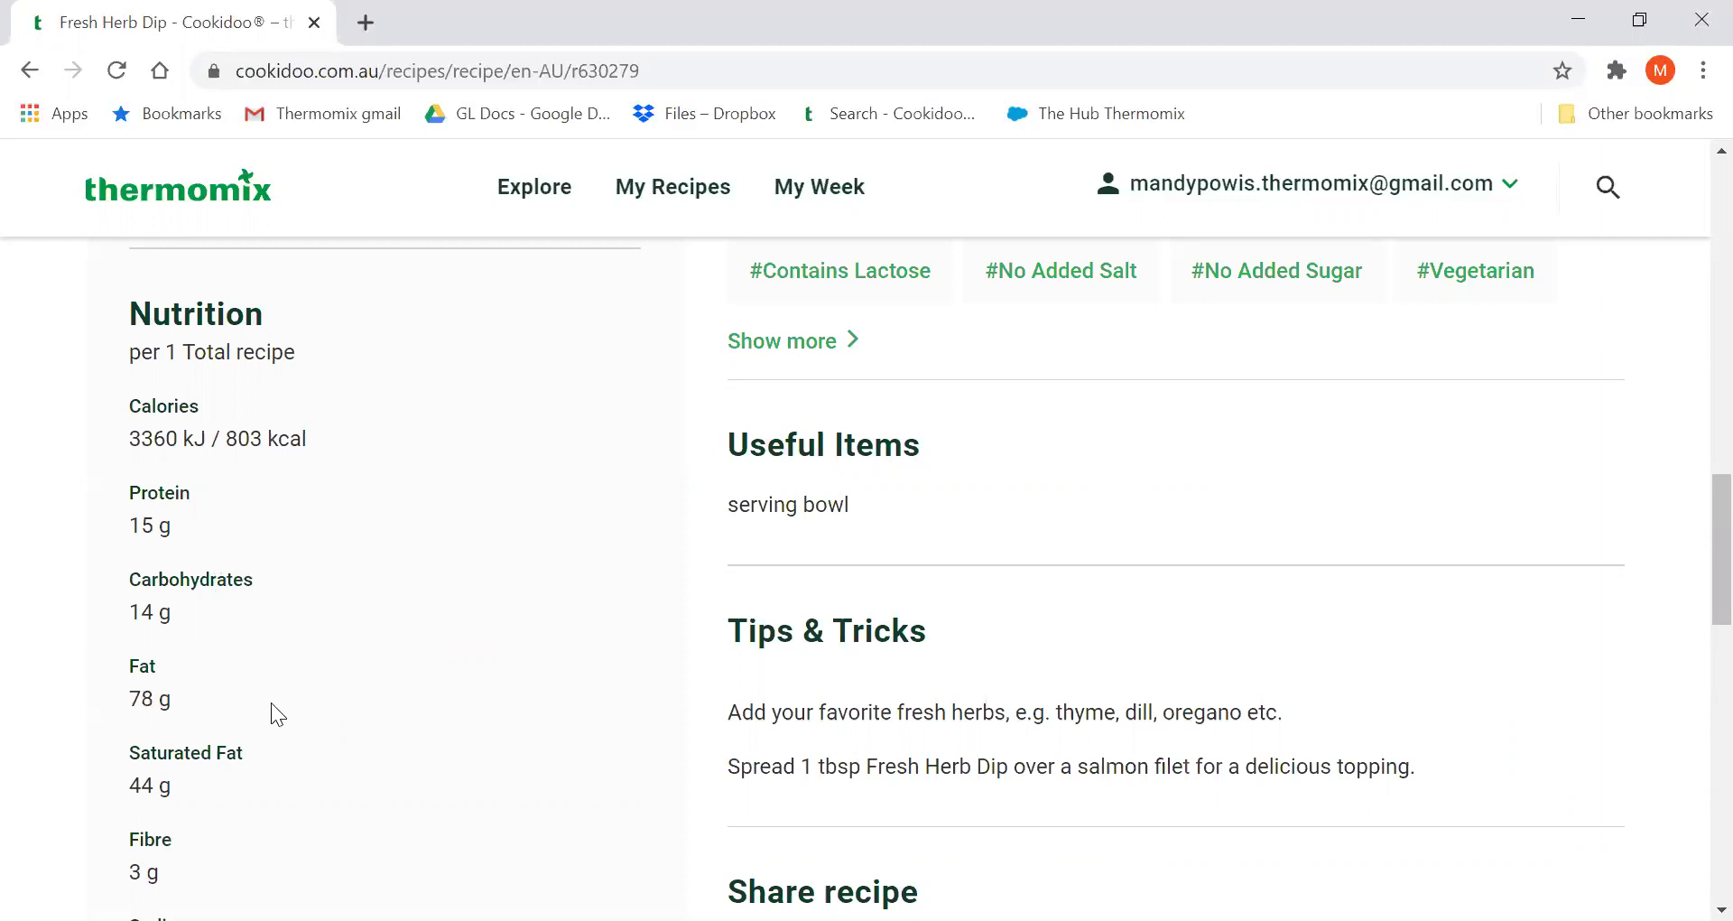
{"action": "scroll", "coordinate": [291, 693], "scroll_direction": "down", "scroll_amount": 2}
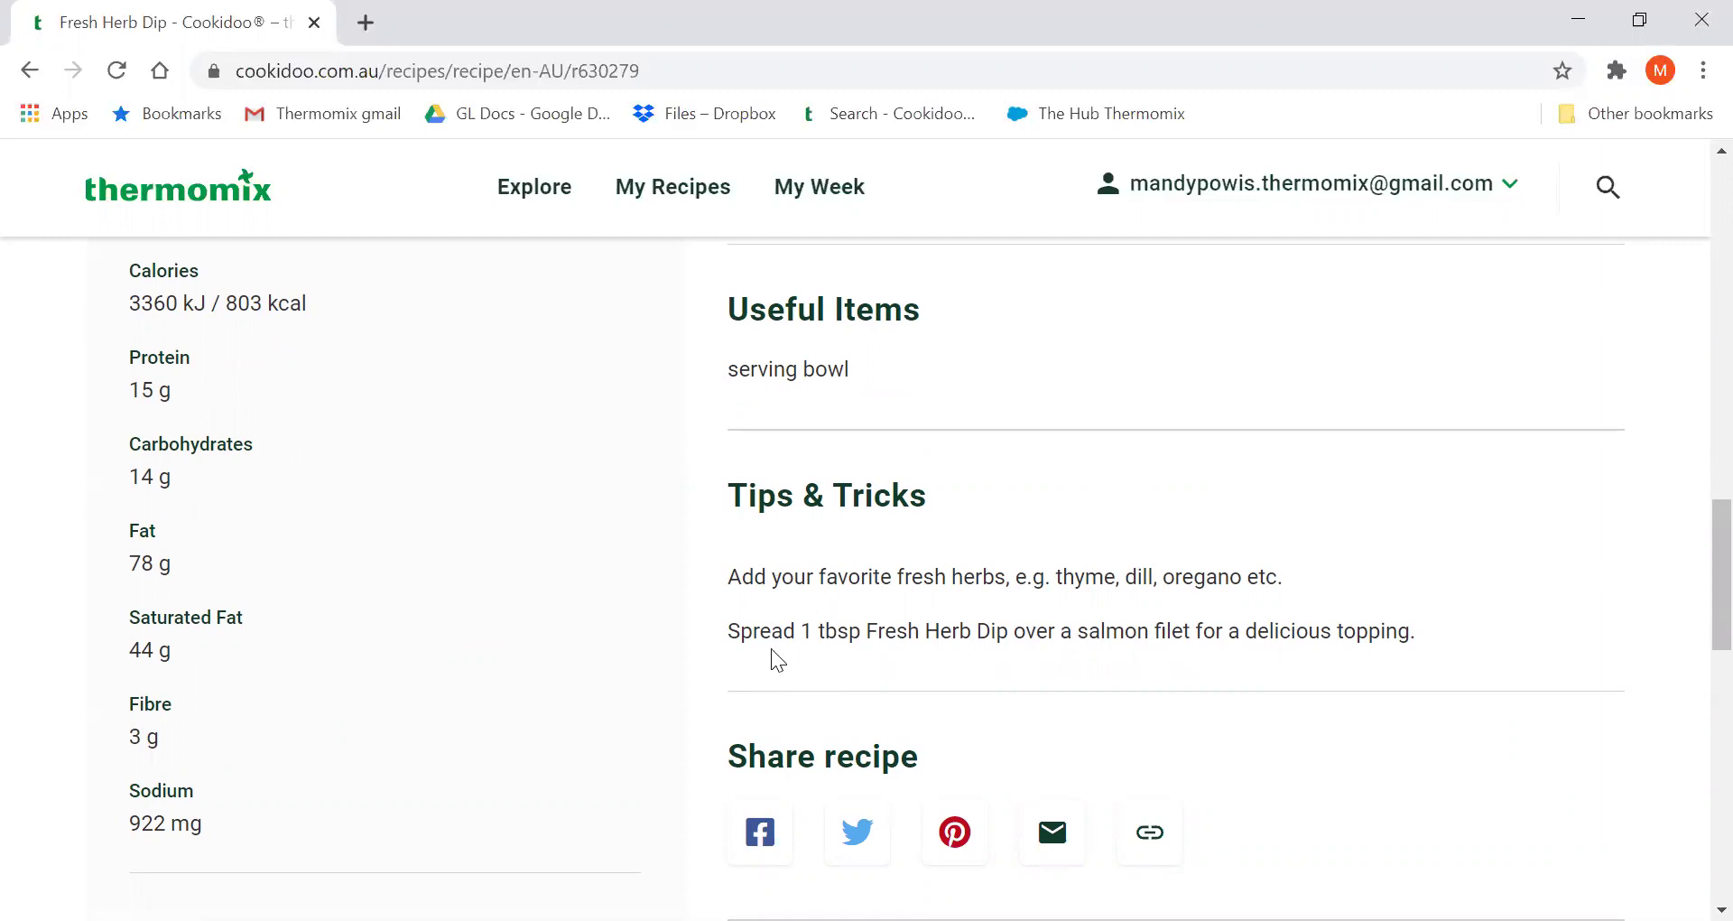
{"action": "scroll", "coordinate": [576, 637], "scroll_direction": "down", "scroll_amount": 5}
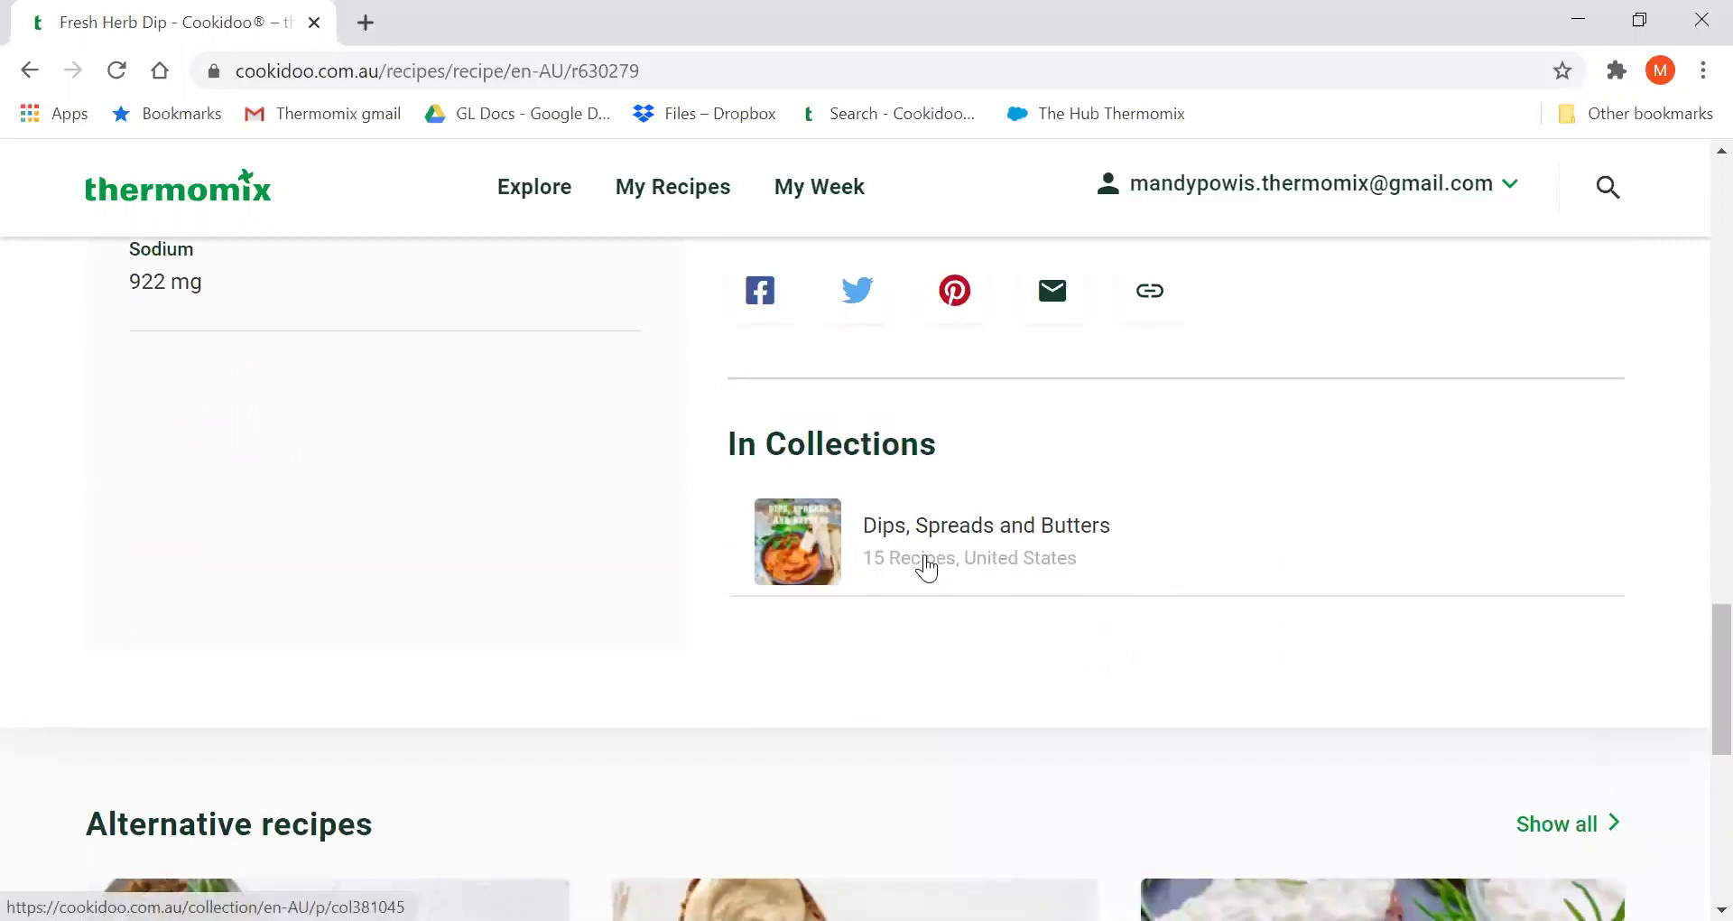
{"action": "scroll", "coordinate": [614, 632], "scroll_direction": "up", "scroll_amount": 15}
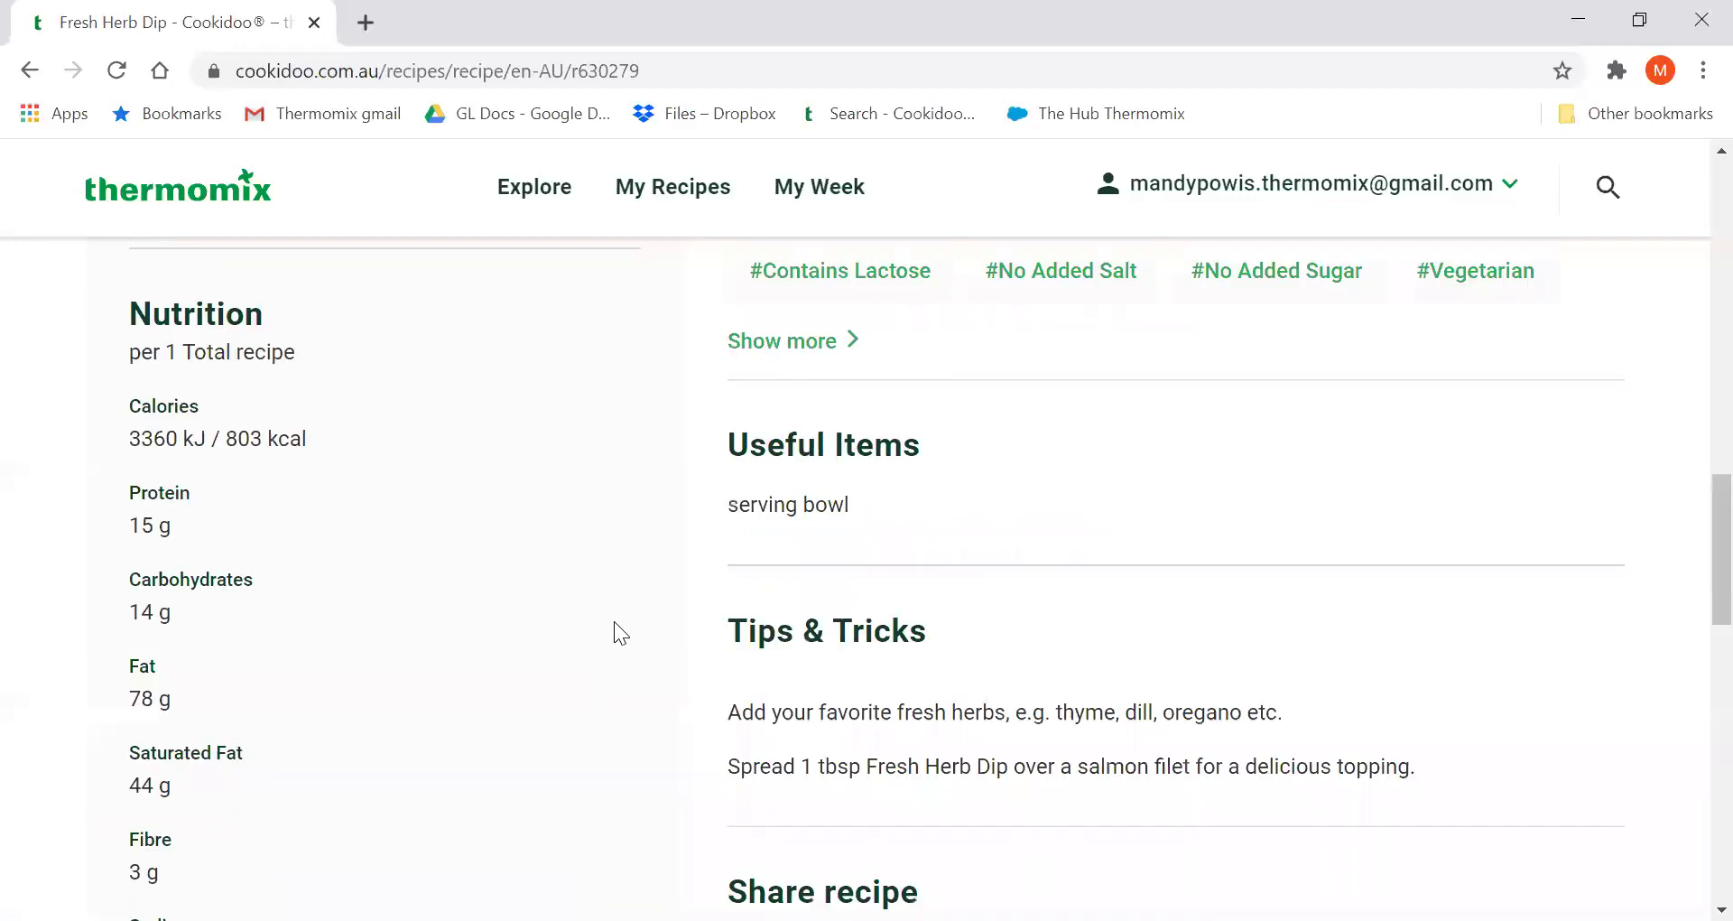
{"action": "scroll", "coordinate": [613, 621], "scroll_direction": "up", "scroll_amount": 5}
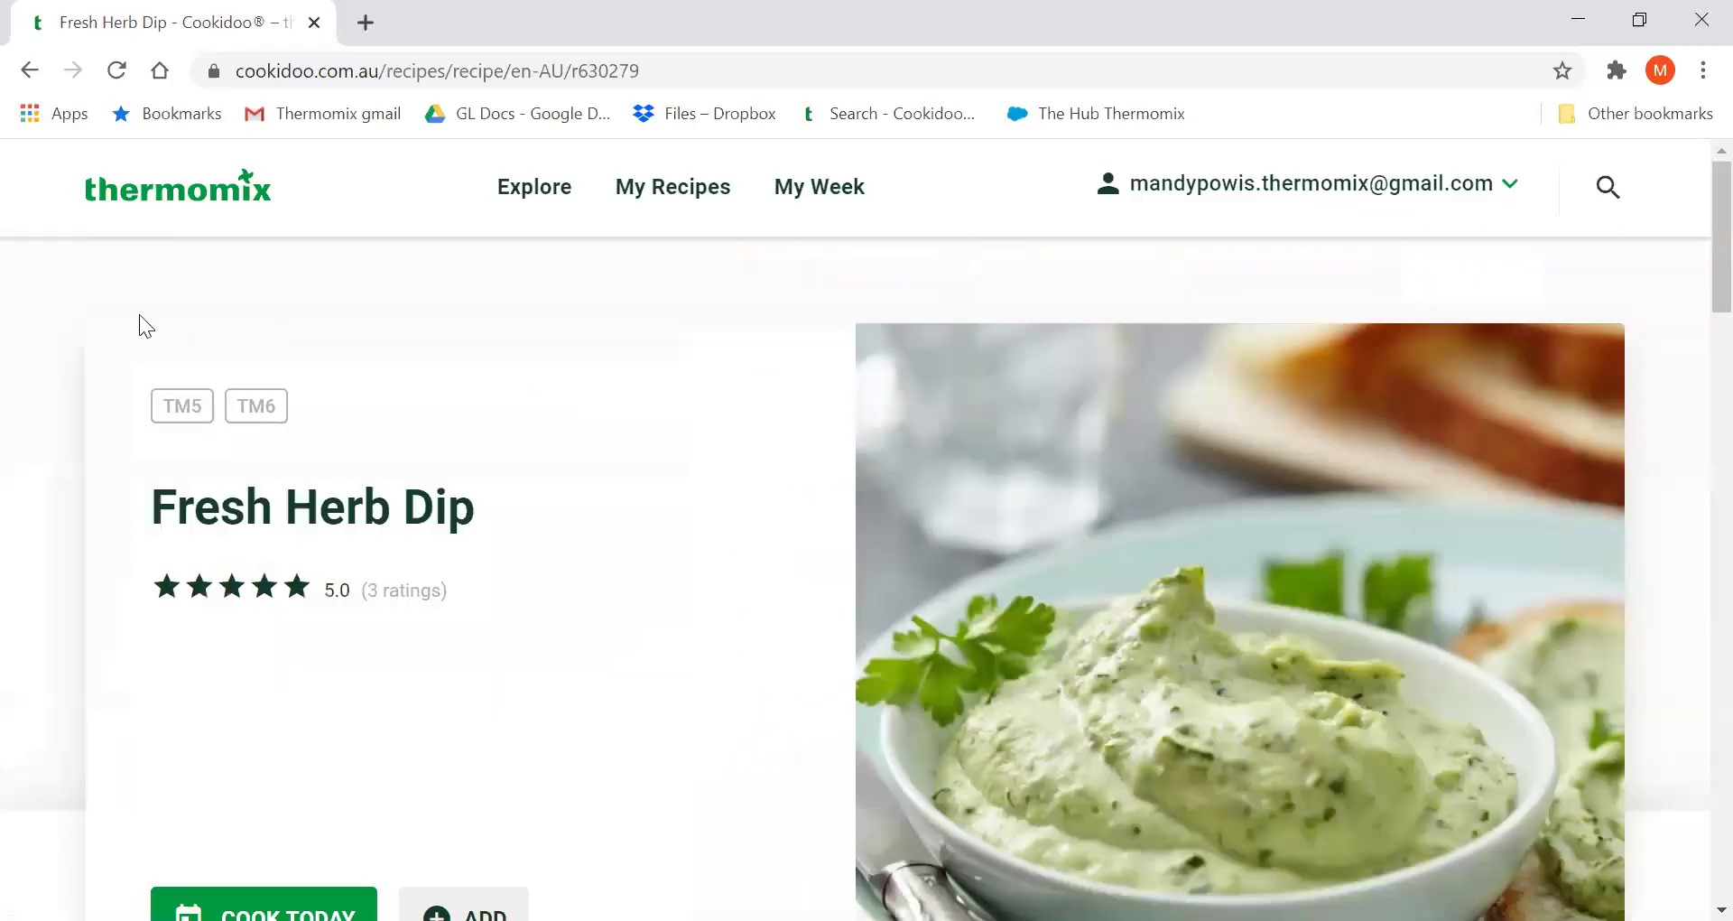
Return to the filtered collections list and switch the search from Collections to Recipes.
{"action": "left_click", "coordinate": [30, 70]}
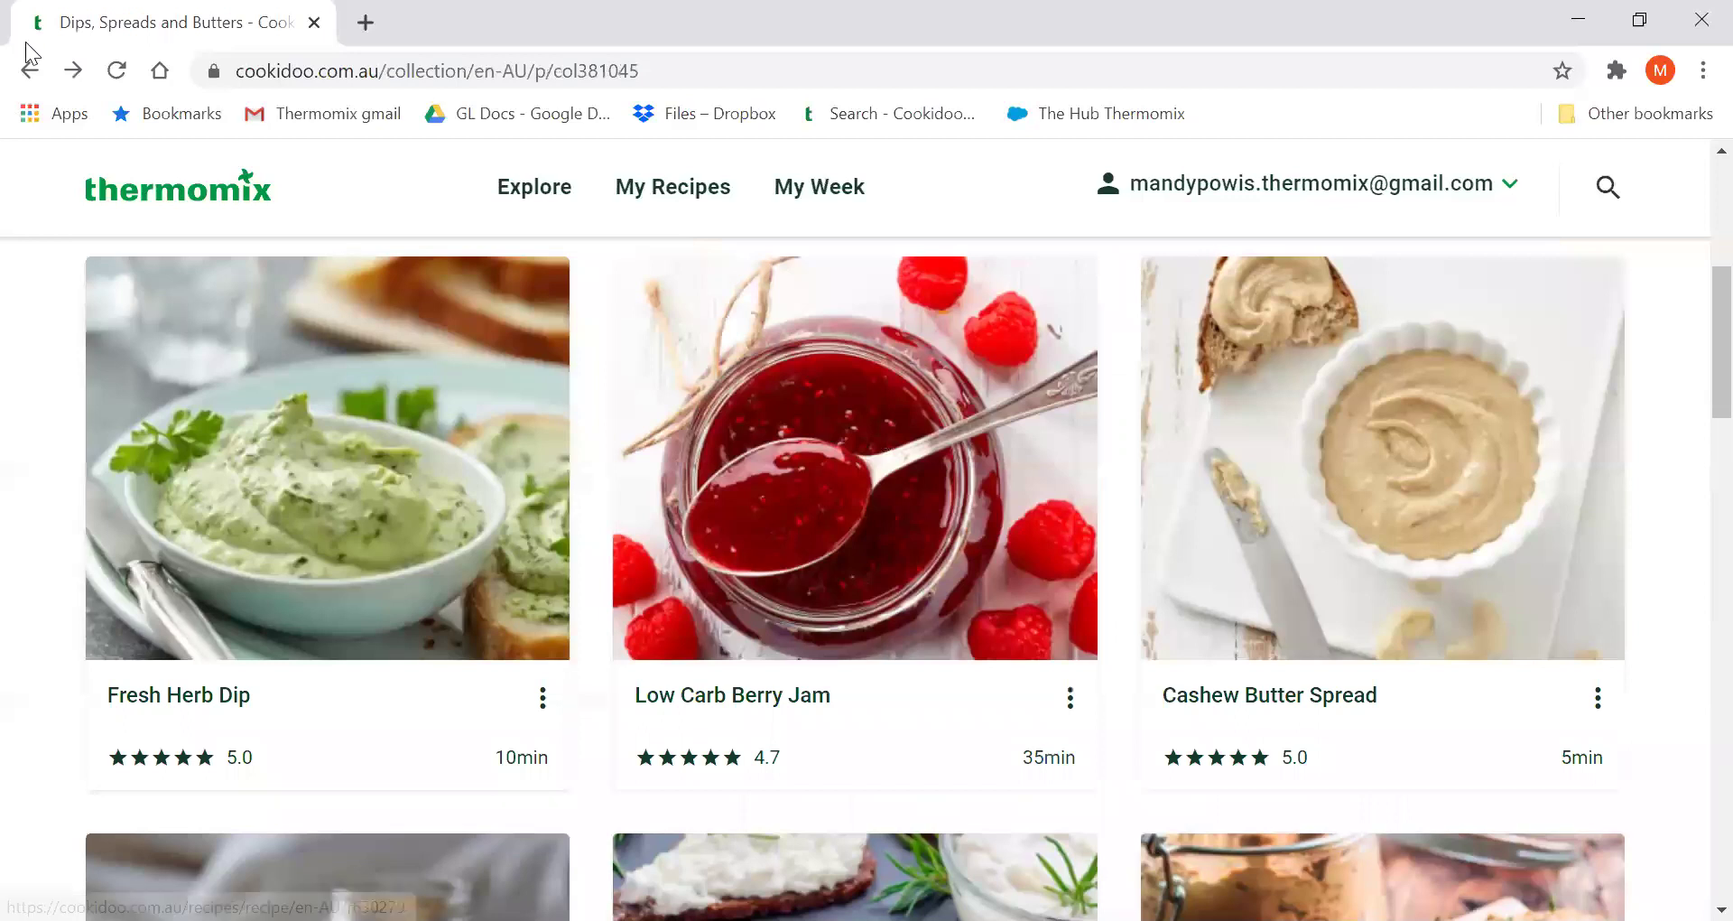
{"action": "left_click", "coordinate": [30, 72]}
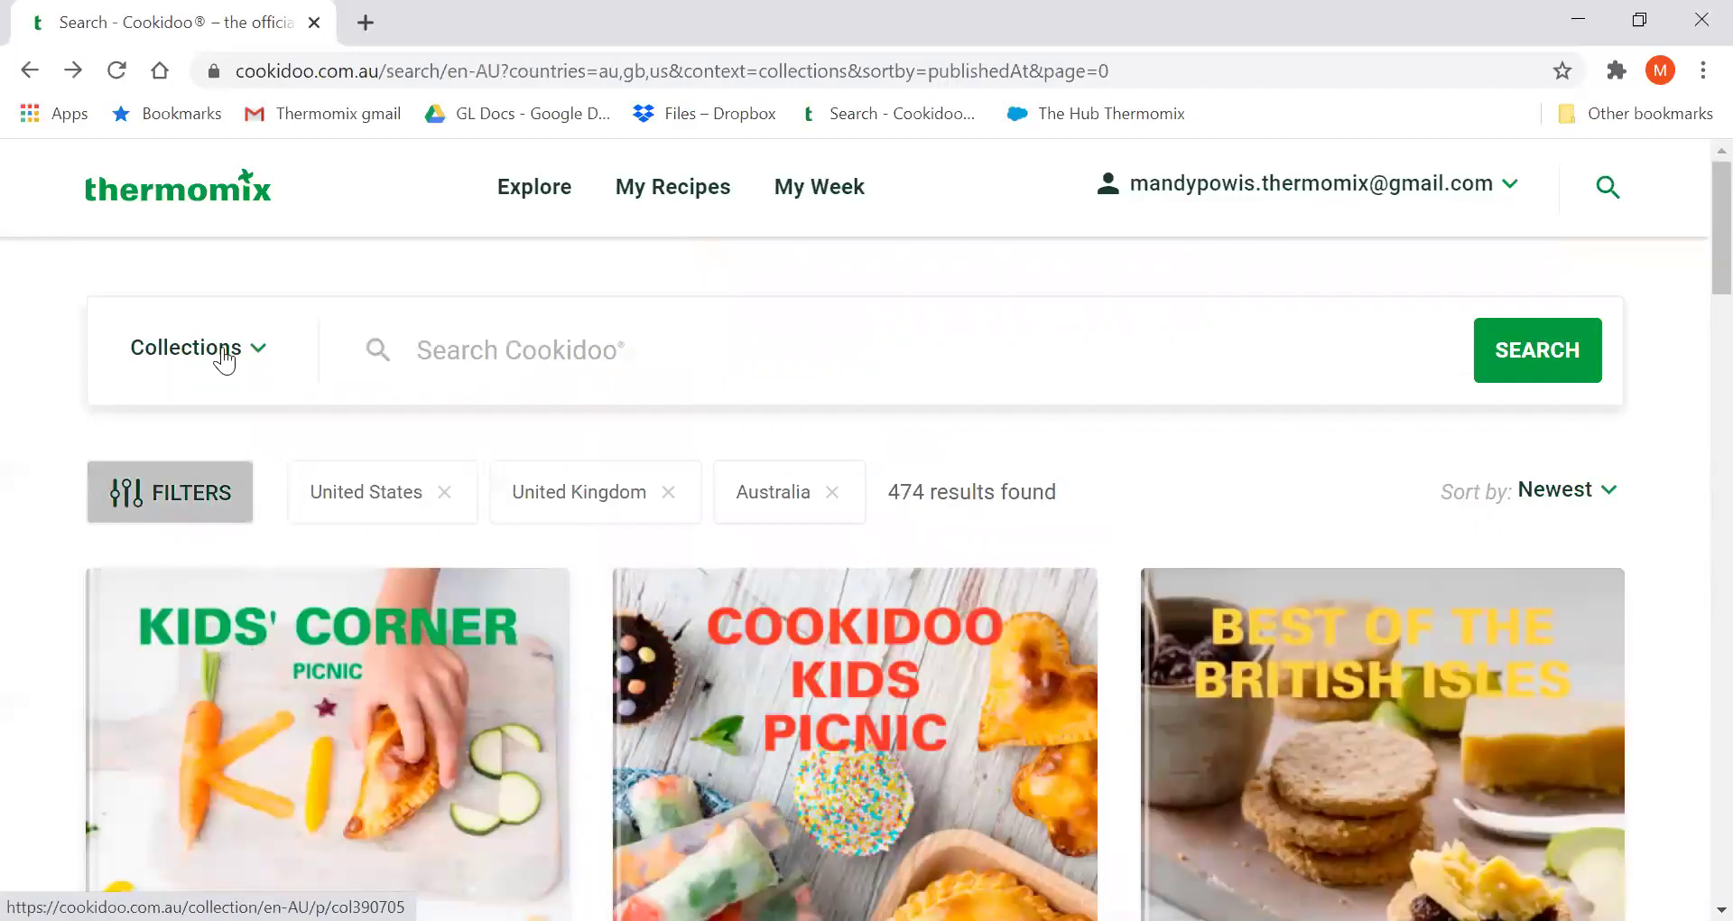
{"action": "left_click", "coordinate": [259, 361]}
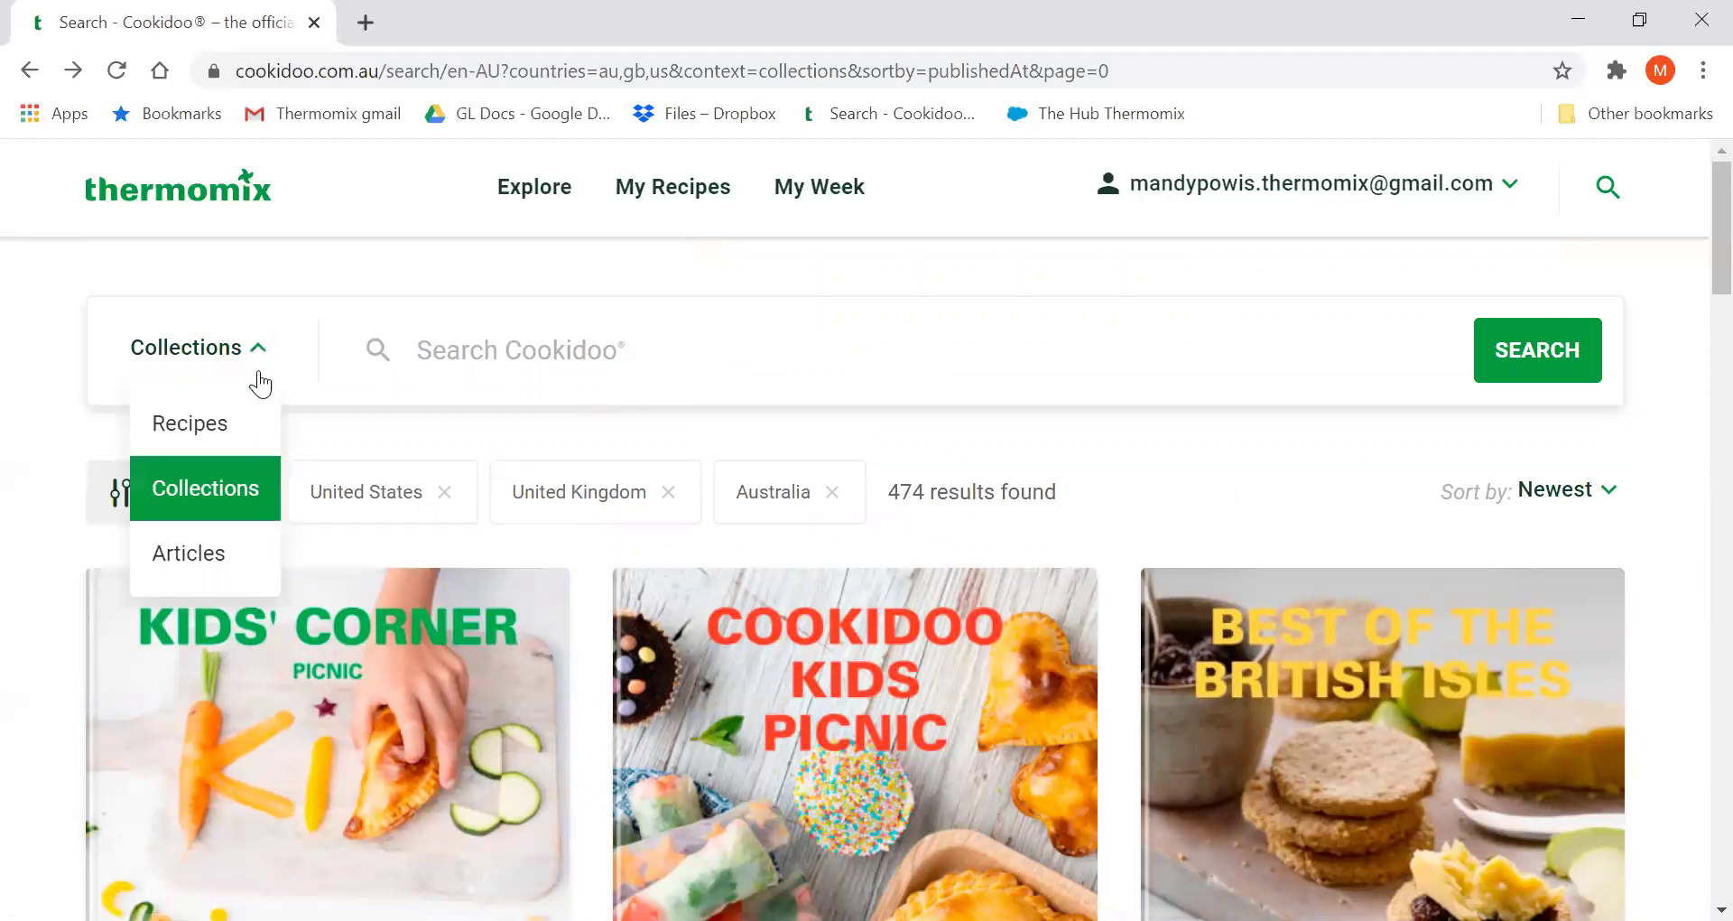
{"action": "left_click", "coordinate": [207, 419]}
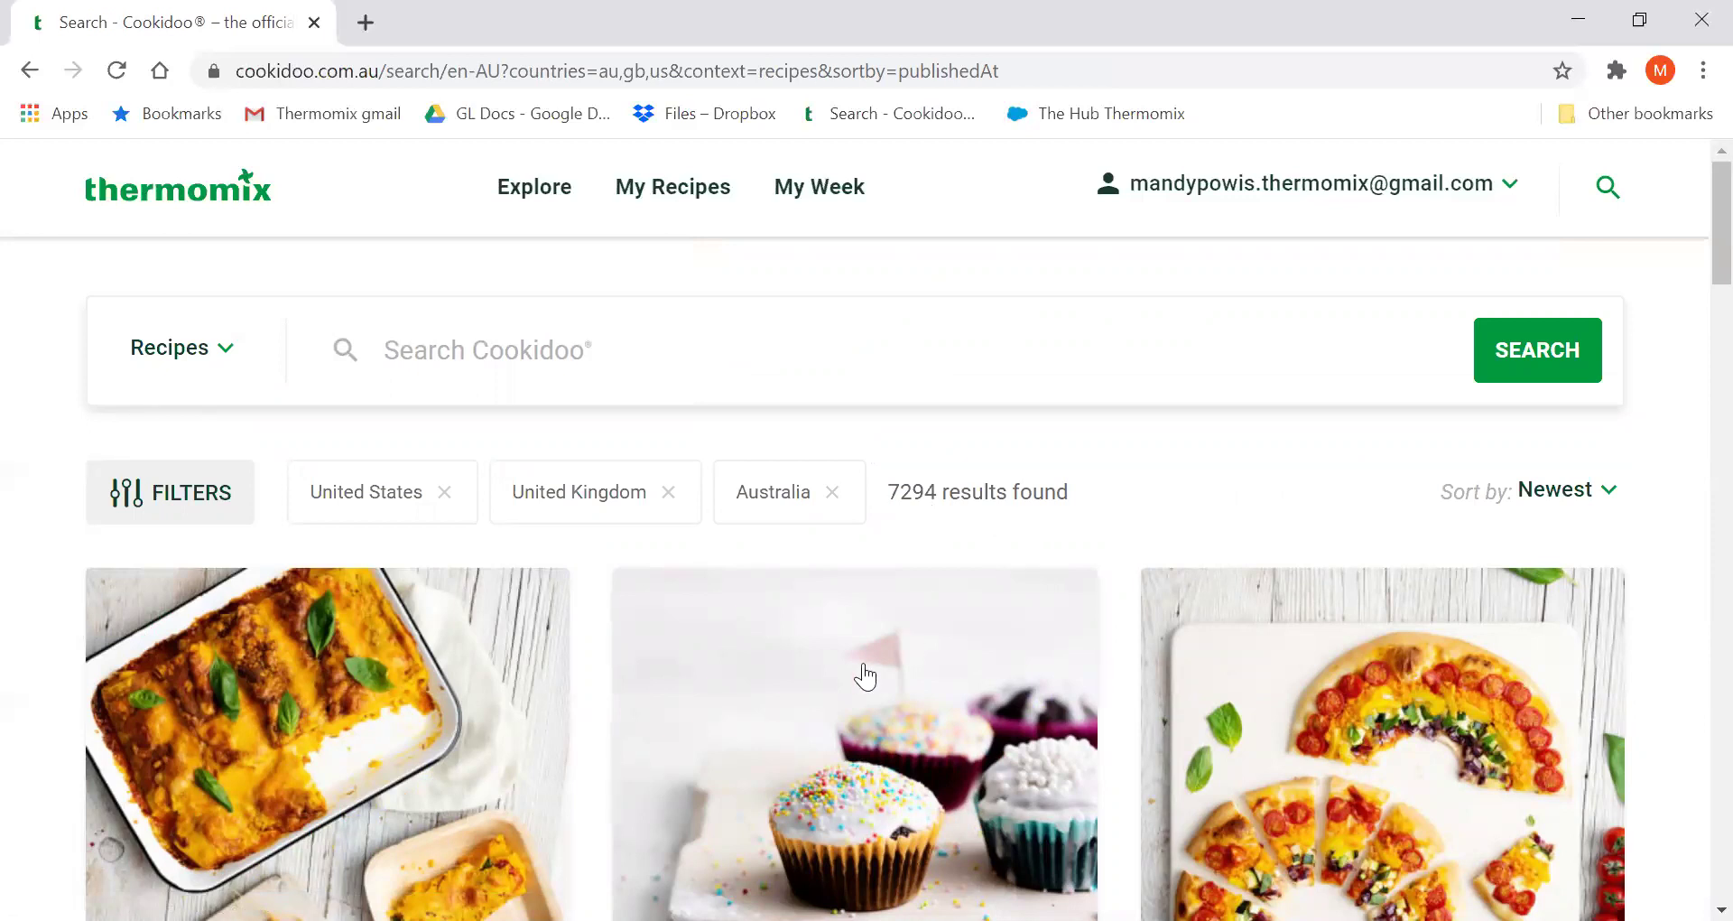
Browse the newest recipes from the selected countries, from Kids Carrot Crêpes with Tomato Sauce to Happy Veggie Empanadas.
{"action": "scroll", "coordinate": [857, 670], "scroll_direction": "down", "scroll_amount": 3}
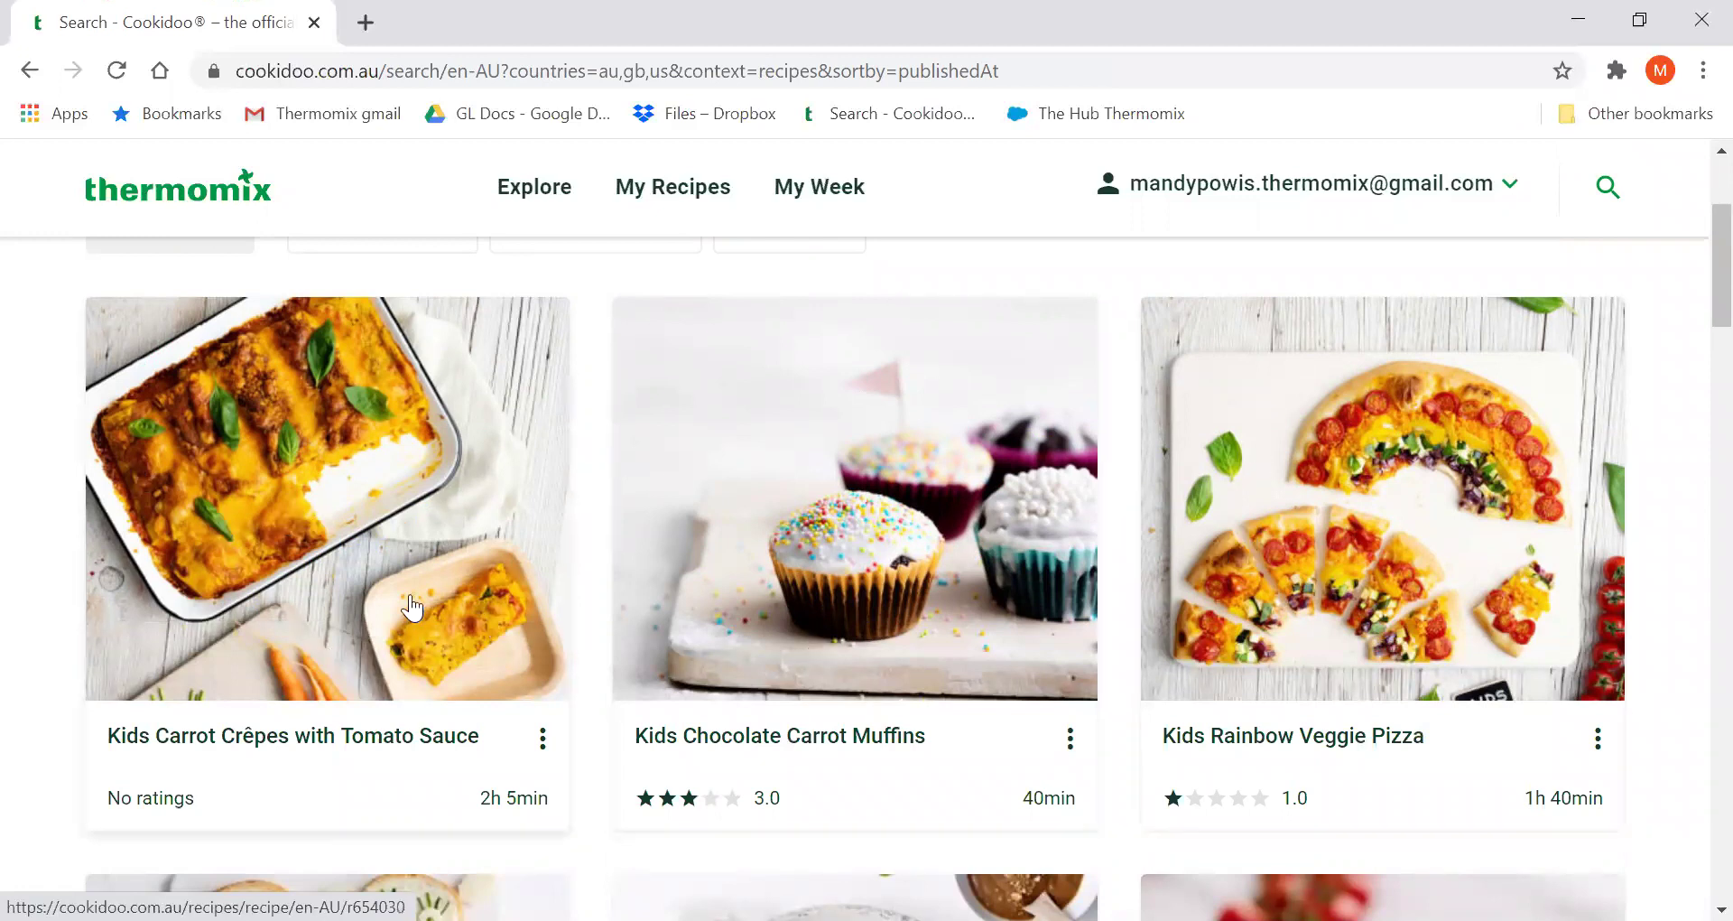
{"action": "scroll", "coordinate": [412, 606], "scroll_direction": "down", "scroll_amount": 6}
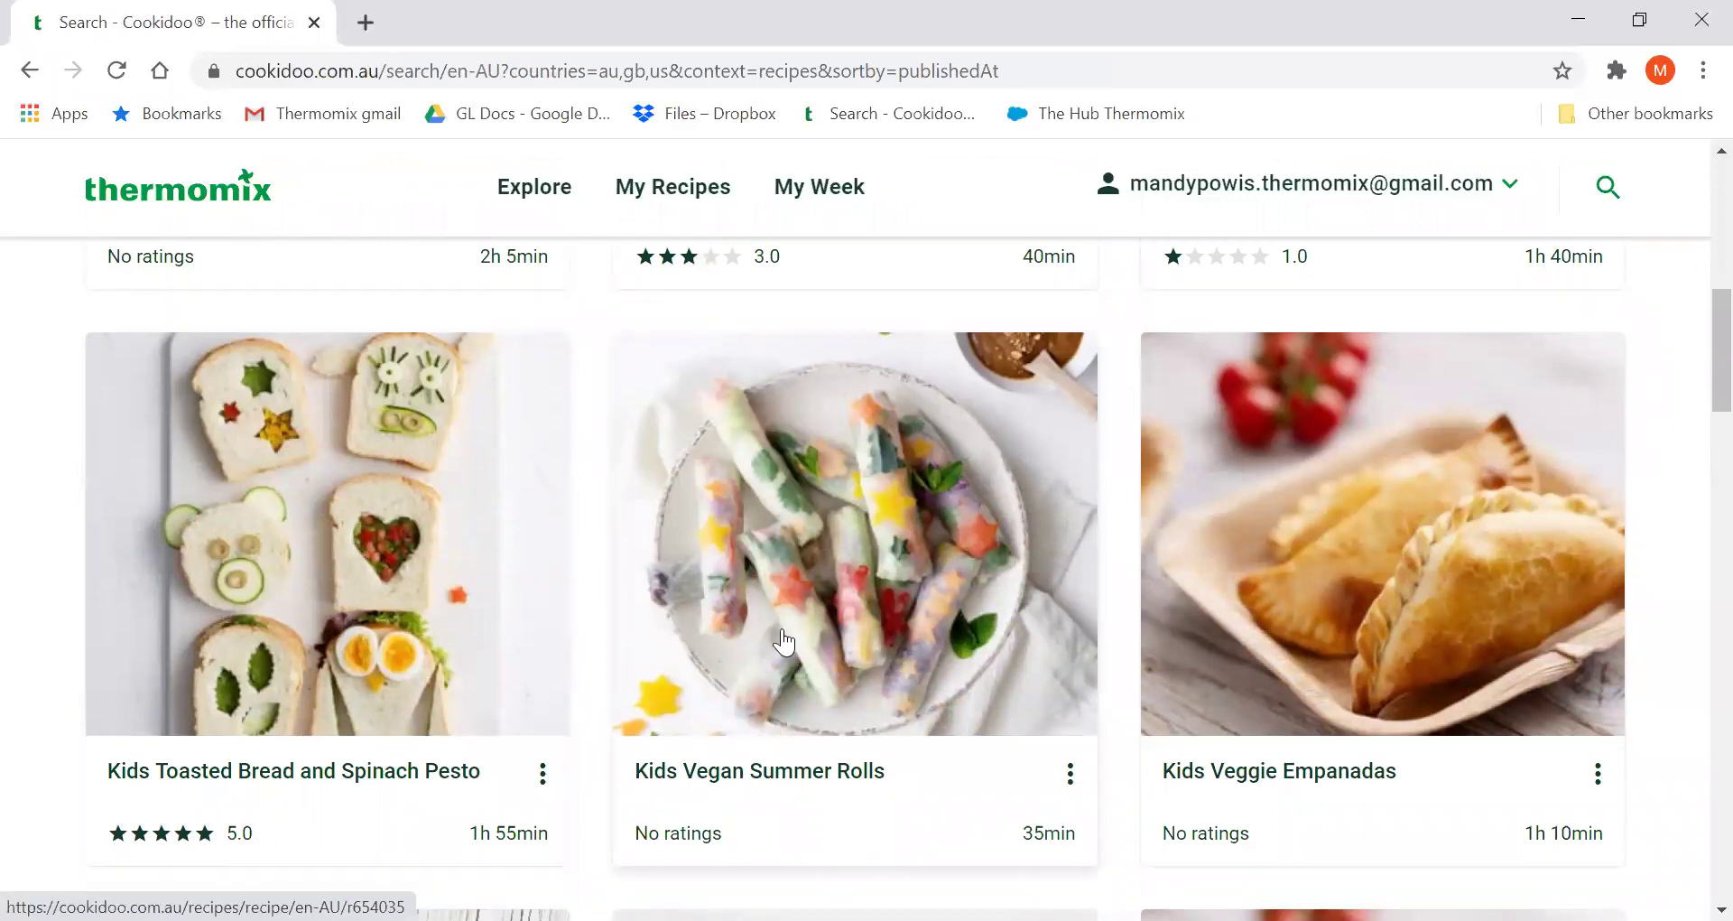
{"action": "scroll", "coordinate": [898, 600], "scroll_direction": "down", "scroll_amount": 1}
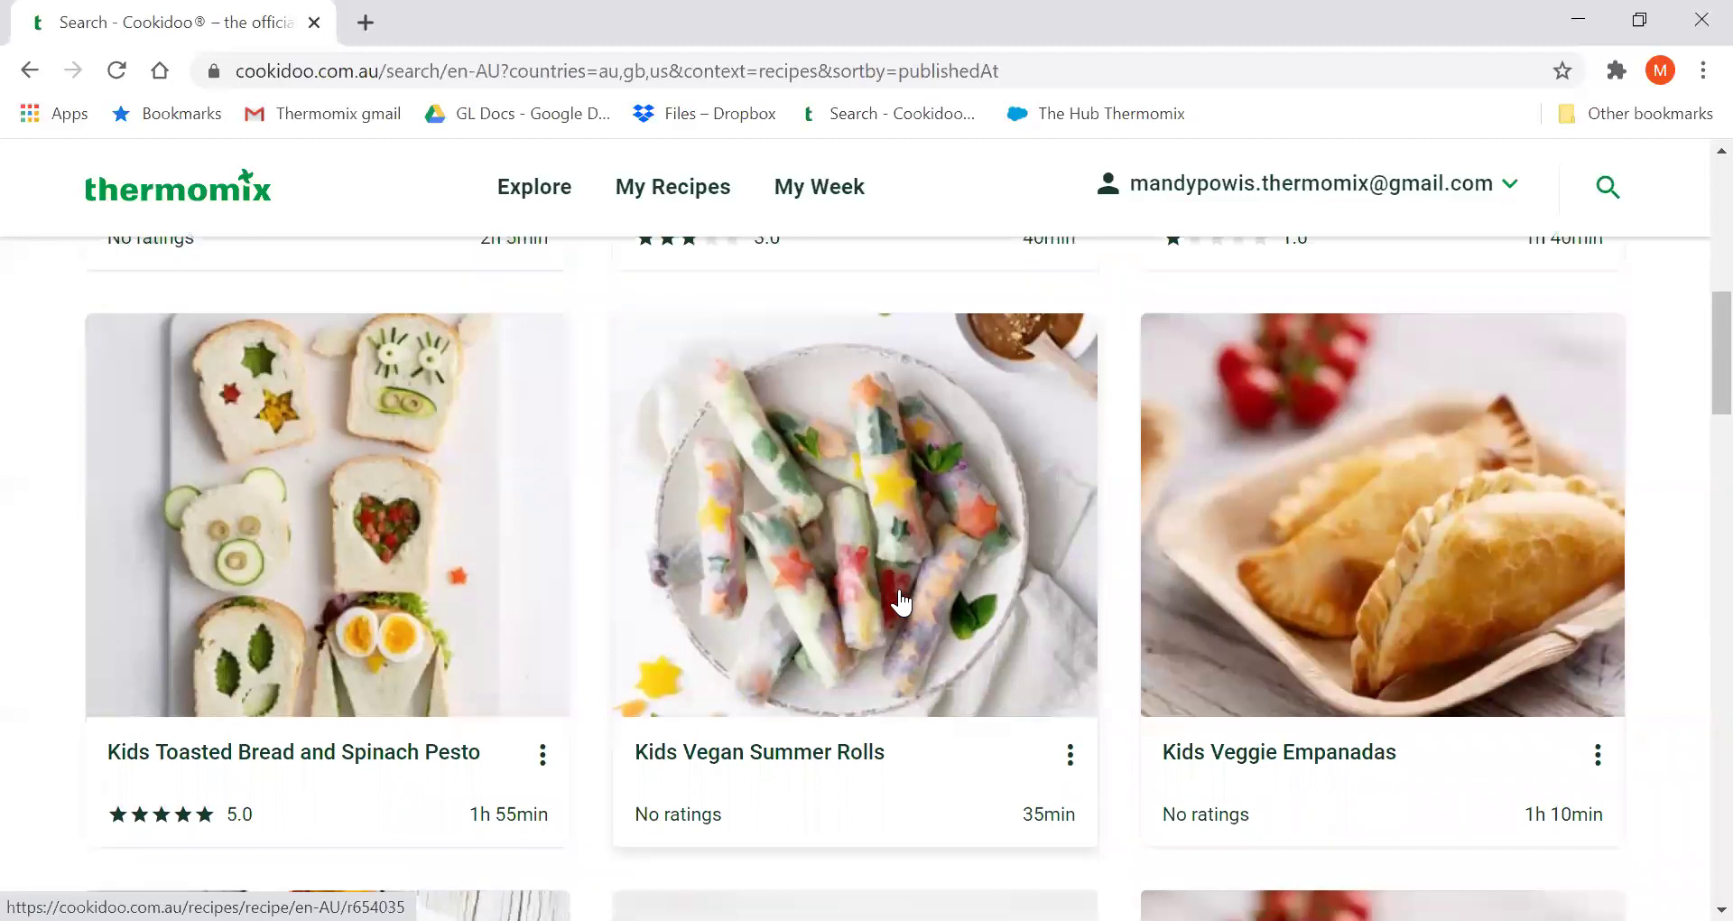
{"action": "scroll", "coordinate": [899, 600], "scroll_direction": "down", "scroll_amount": 7}
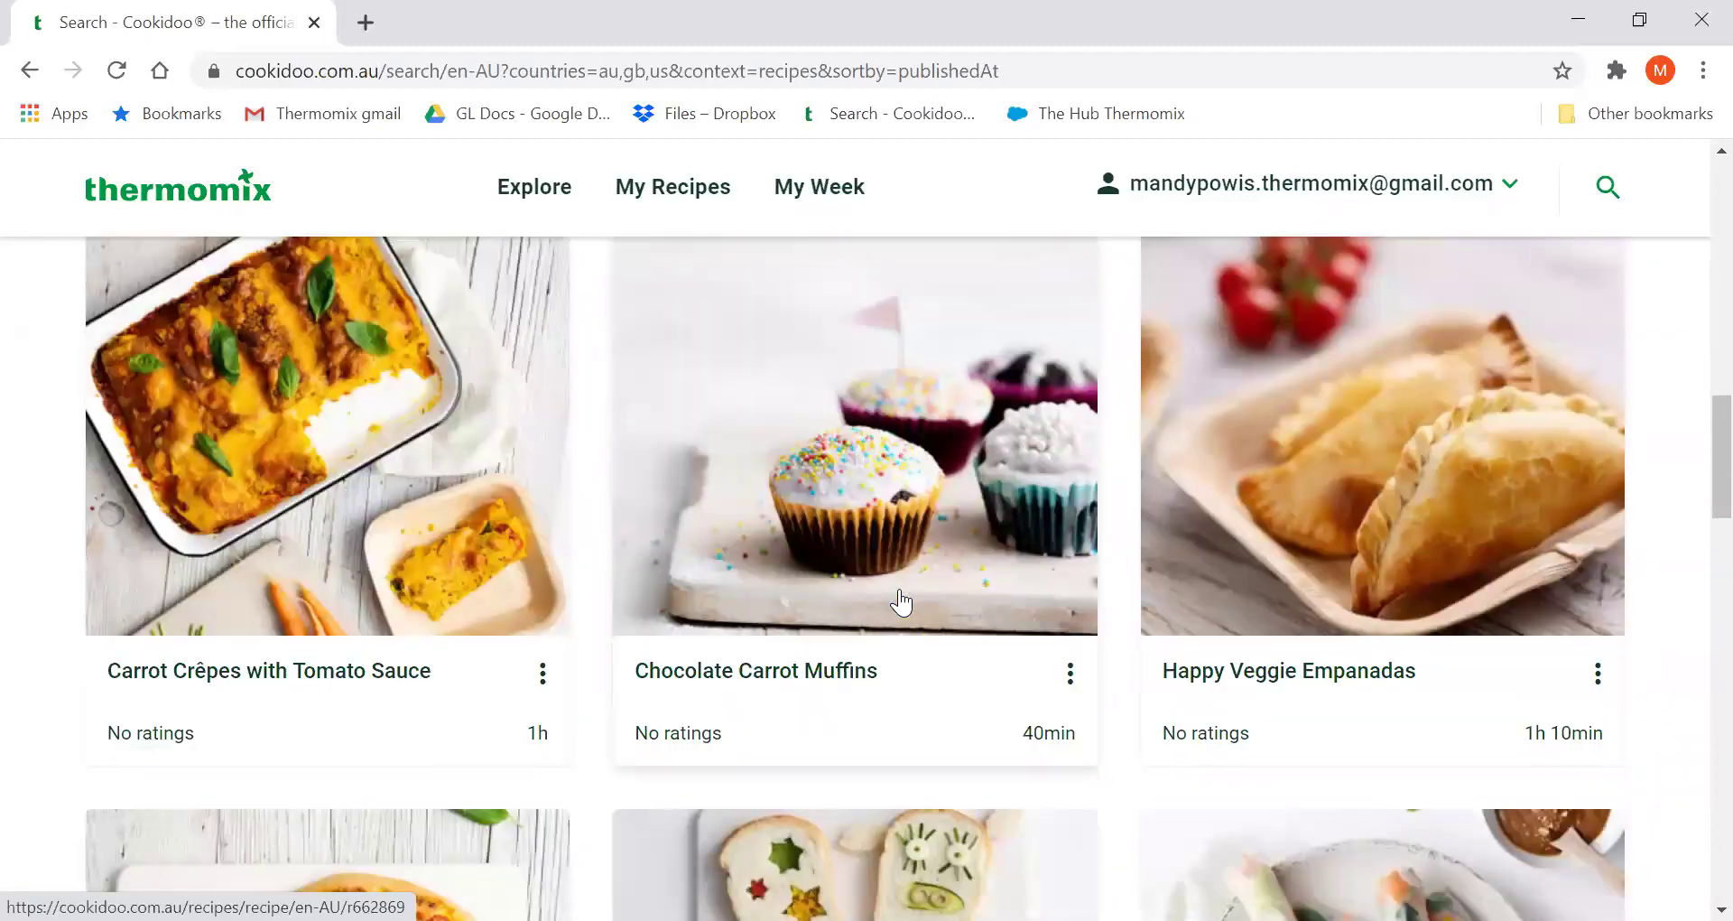
{"action": "scroll", "coordinate": [900, 600], "scroll_direction": "up", "scroll_amount": 15}
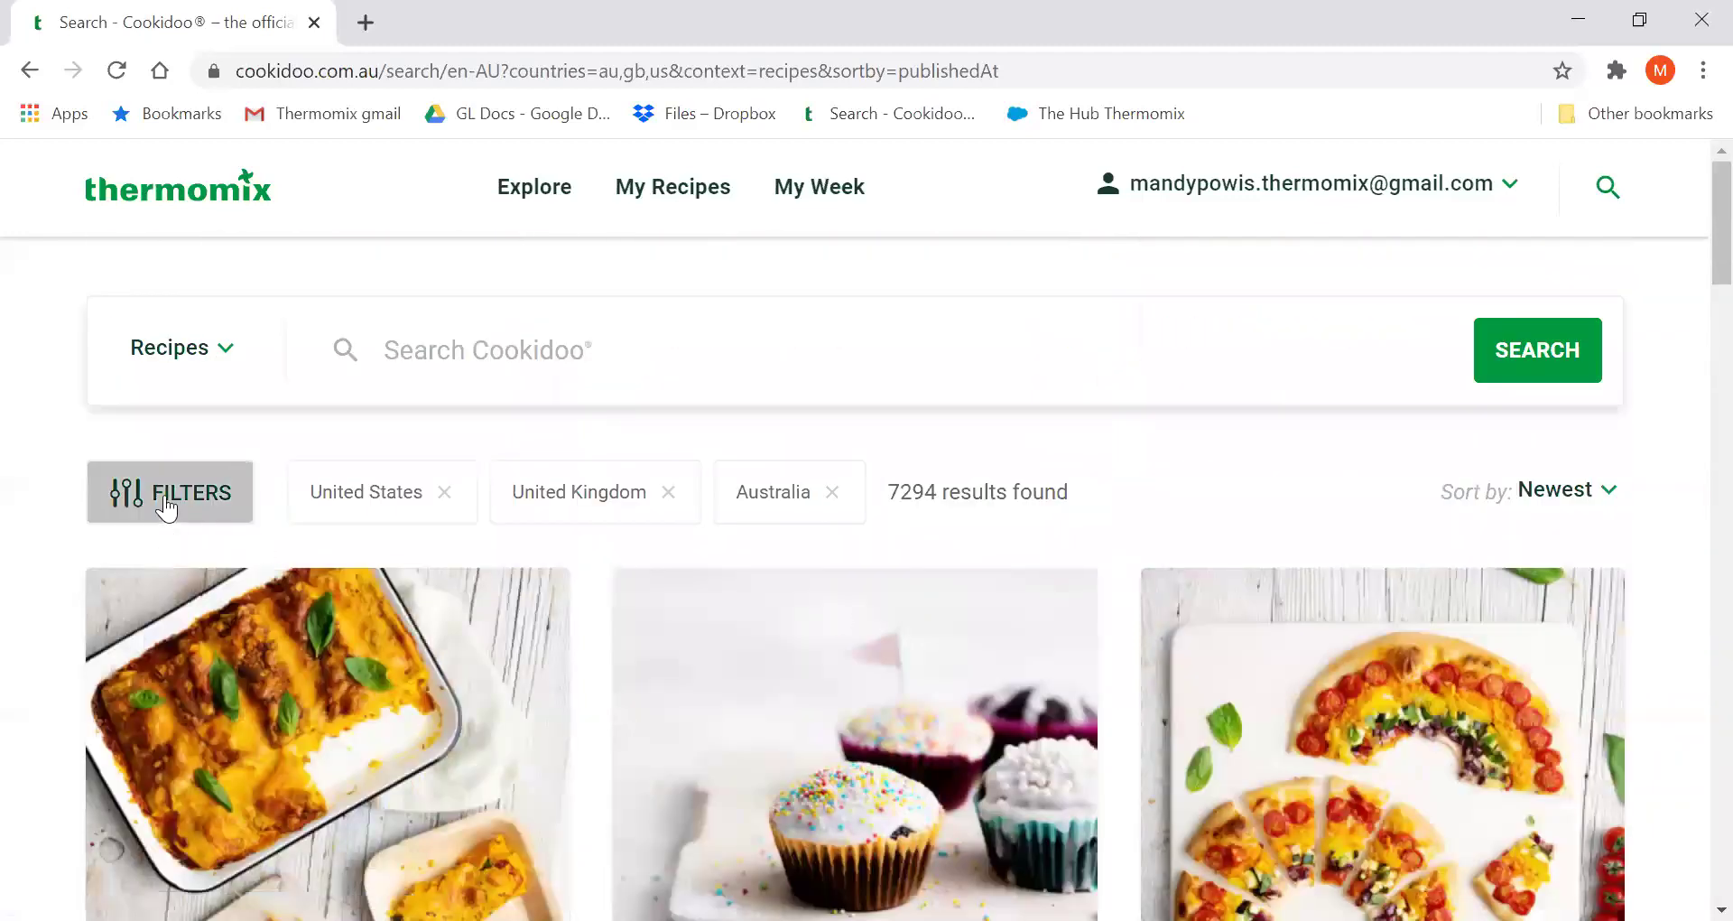
Open the recipe filters and review the full list of categories, from Starters through Menus and More.
{"action": "left_click", "coordinate": [165, 495]}
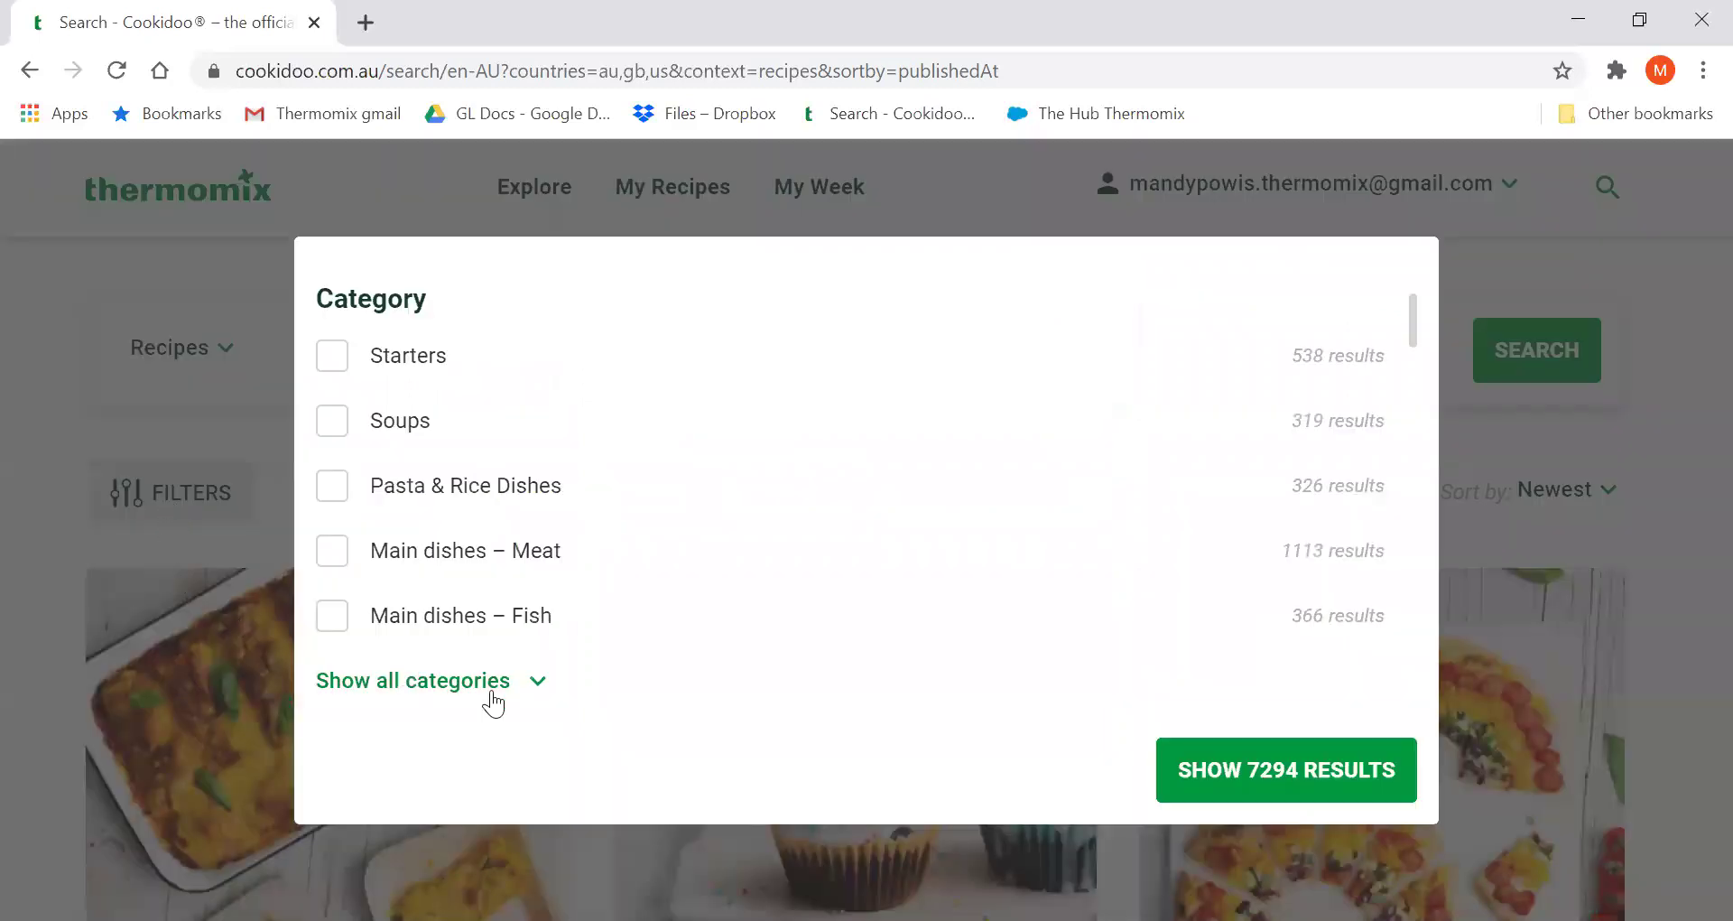
{"action": "left_click", "coordinate": [538, 683]}
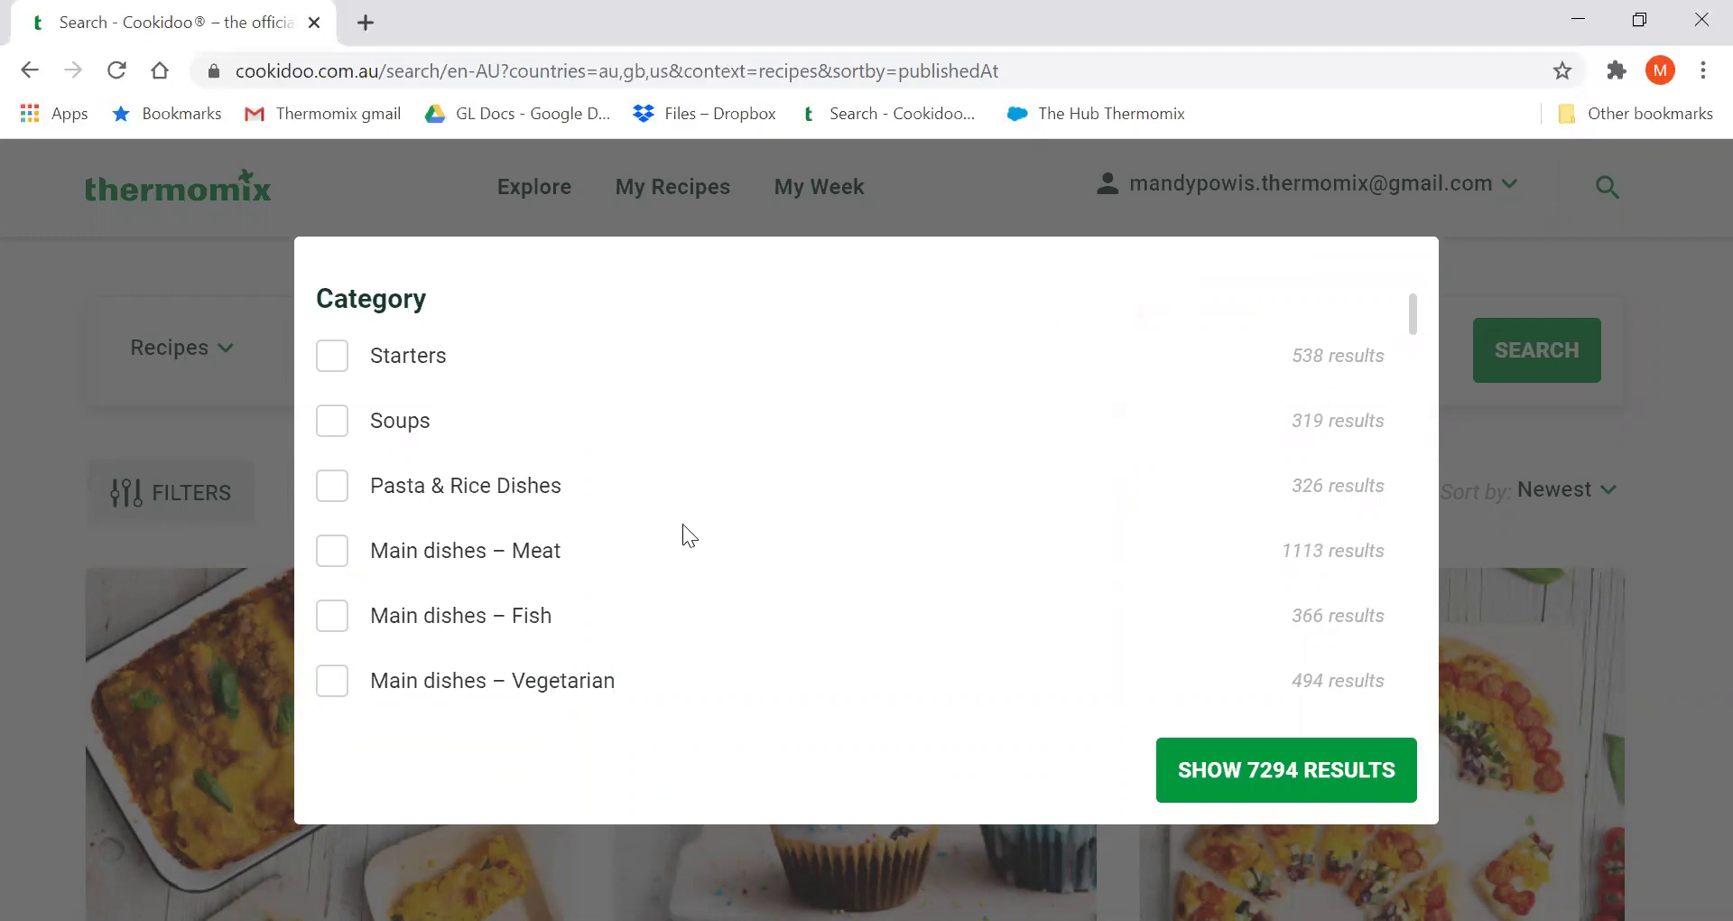
{"action": "scroll", "coordinate": [684, 525], "scroll_direction": "down", "scroll_amount": 2}
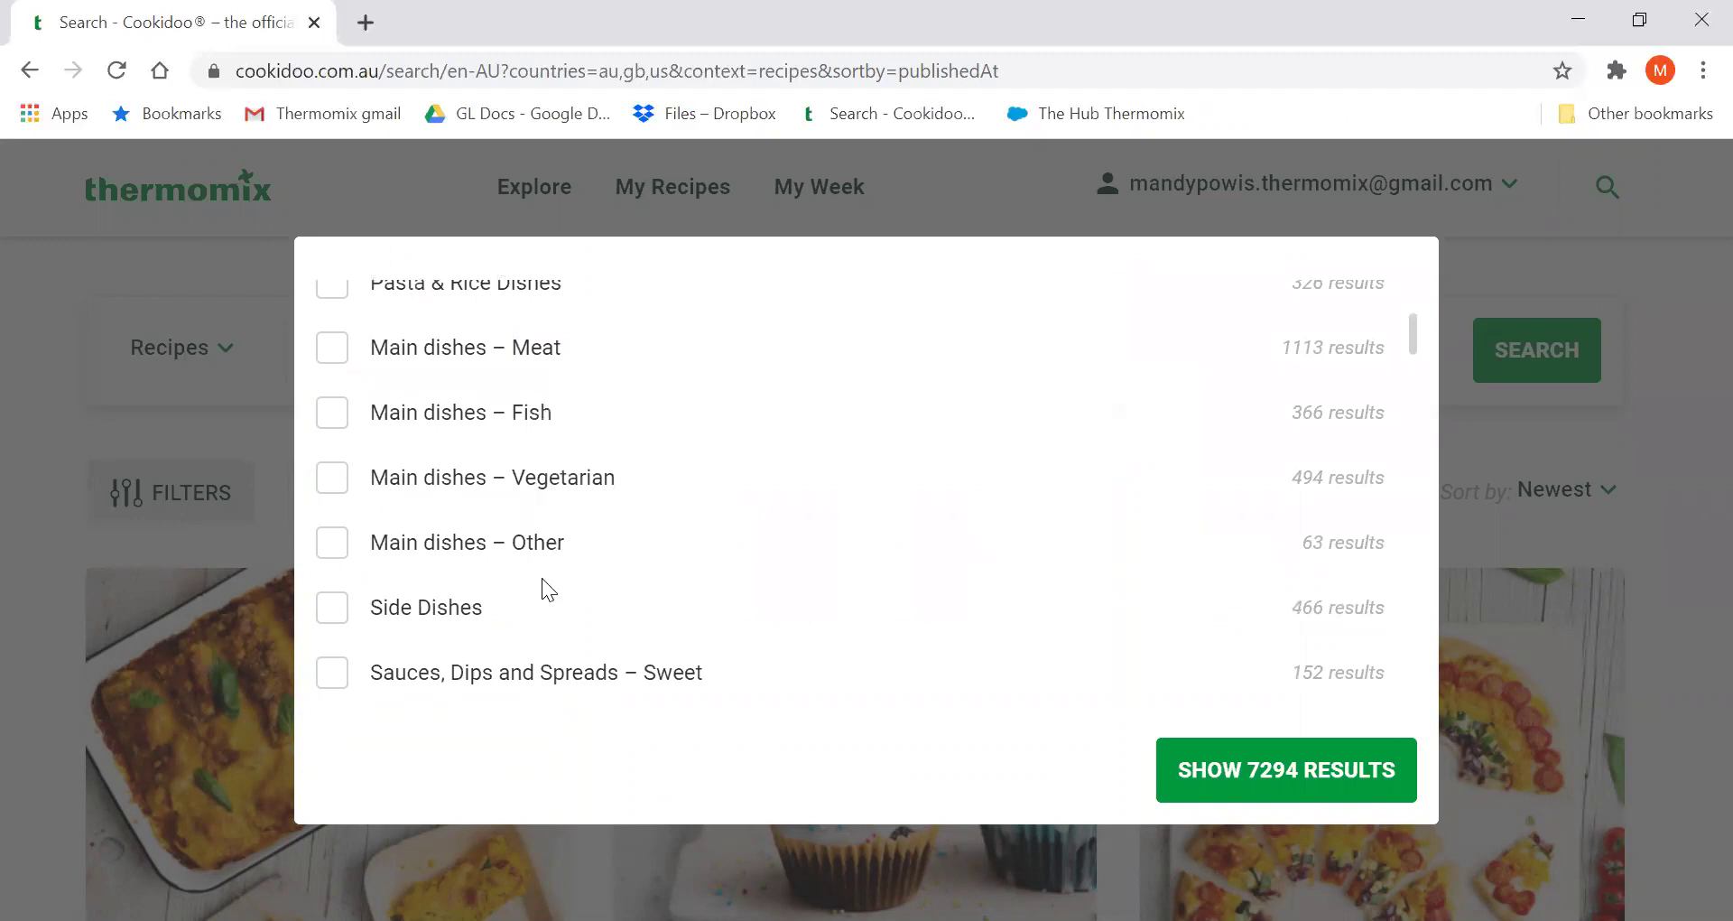
{"action": "scroll", "coordinate": [713, 632], "scroll_direction": "down", "scroll_amount": 2}
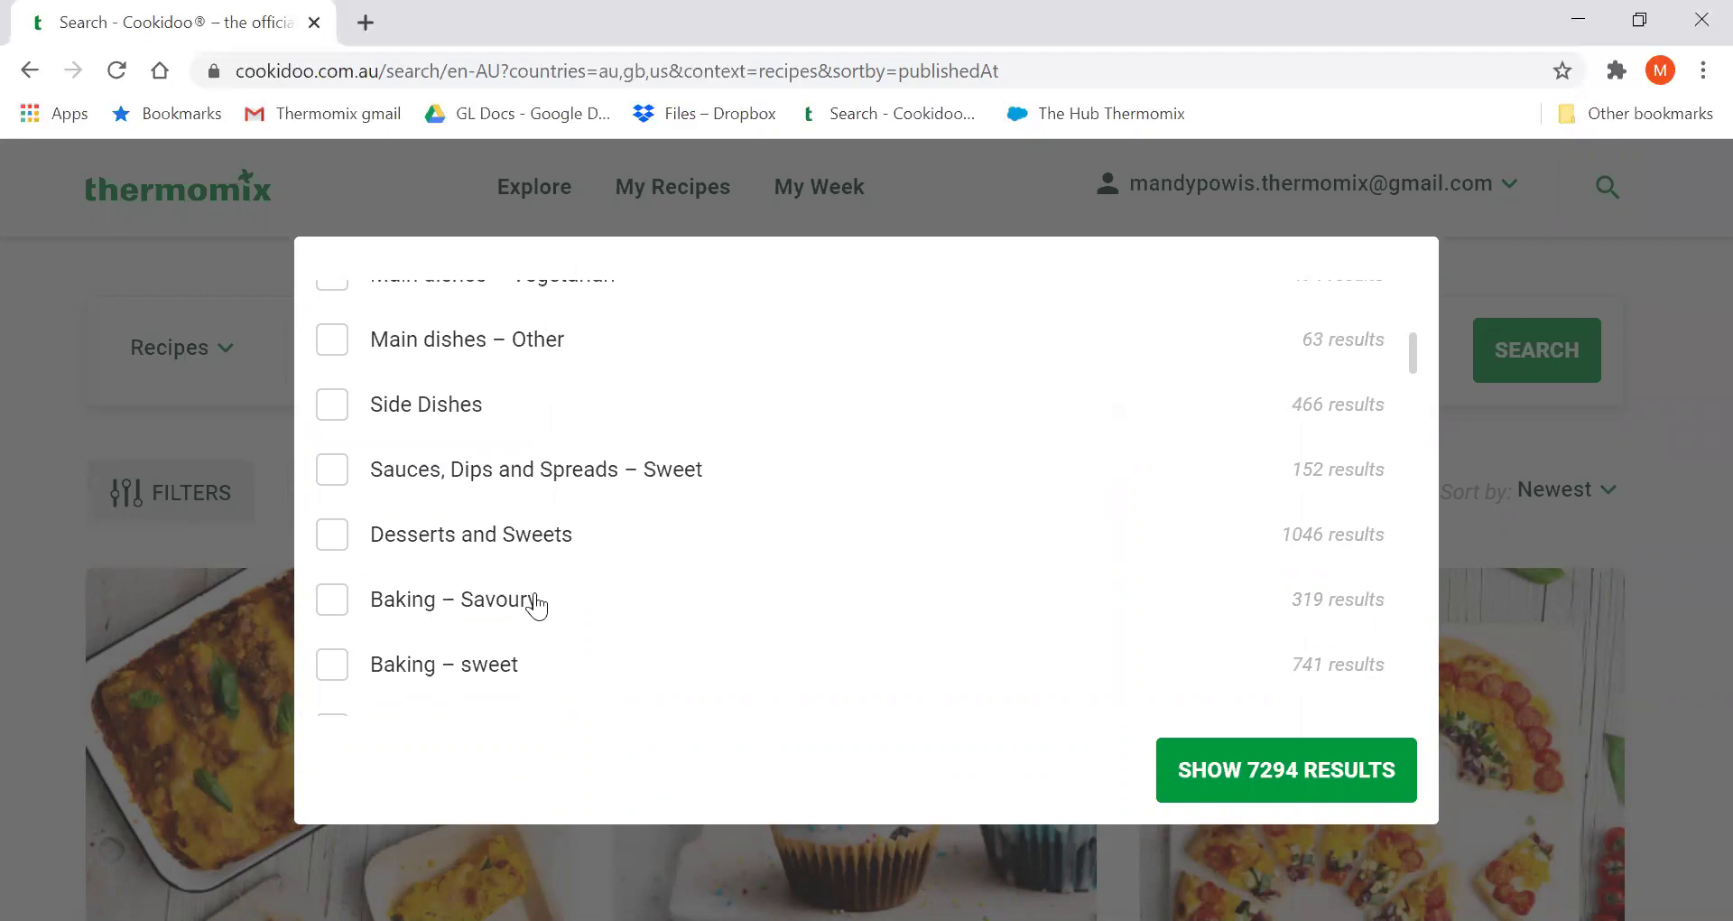
{"action": "scroll", "coordinate": [660, 600], "scroll_direction": "down", "scroll_amount": 2}
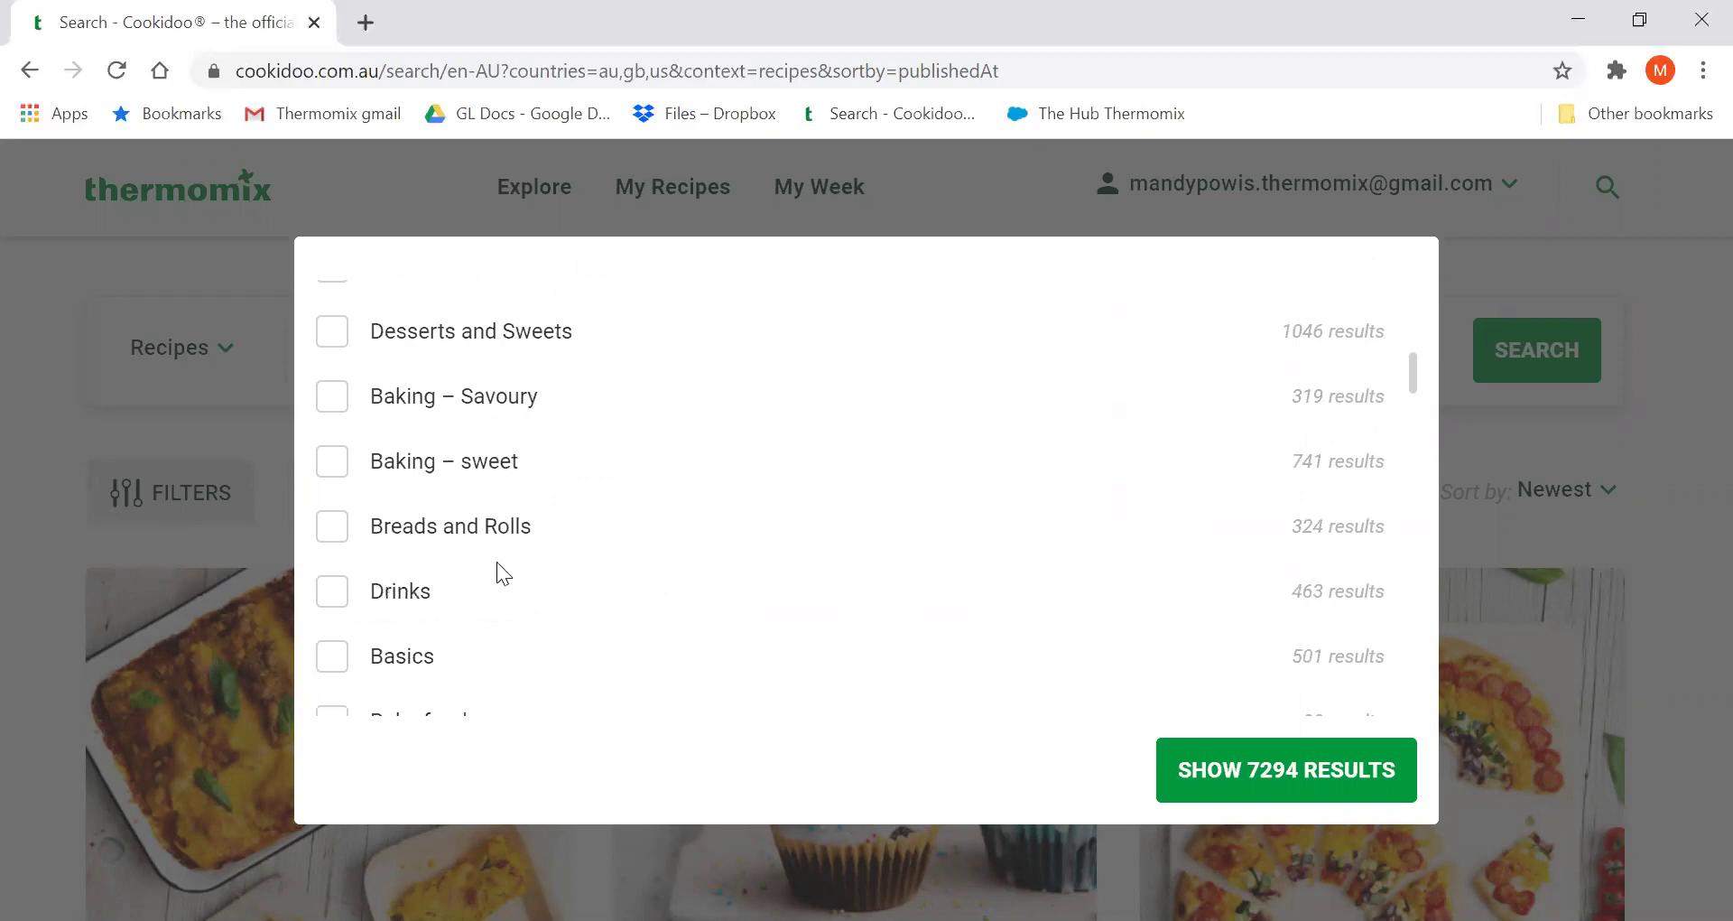
{"action": "scroll", "coordinate": [496, 562], "scroll_direction": "down", "scroll_amount": 2}
{"action": "scroll", "coordinate": [804, 538], "scroll_direction": "down", "scroll_amount": 2}
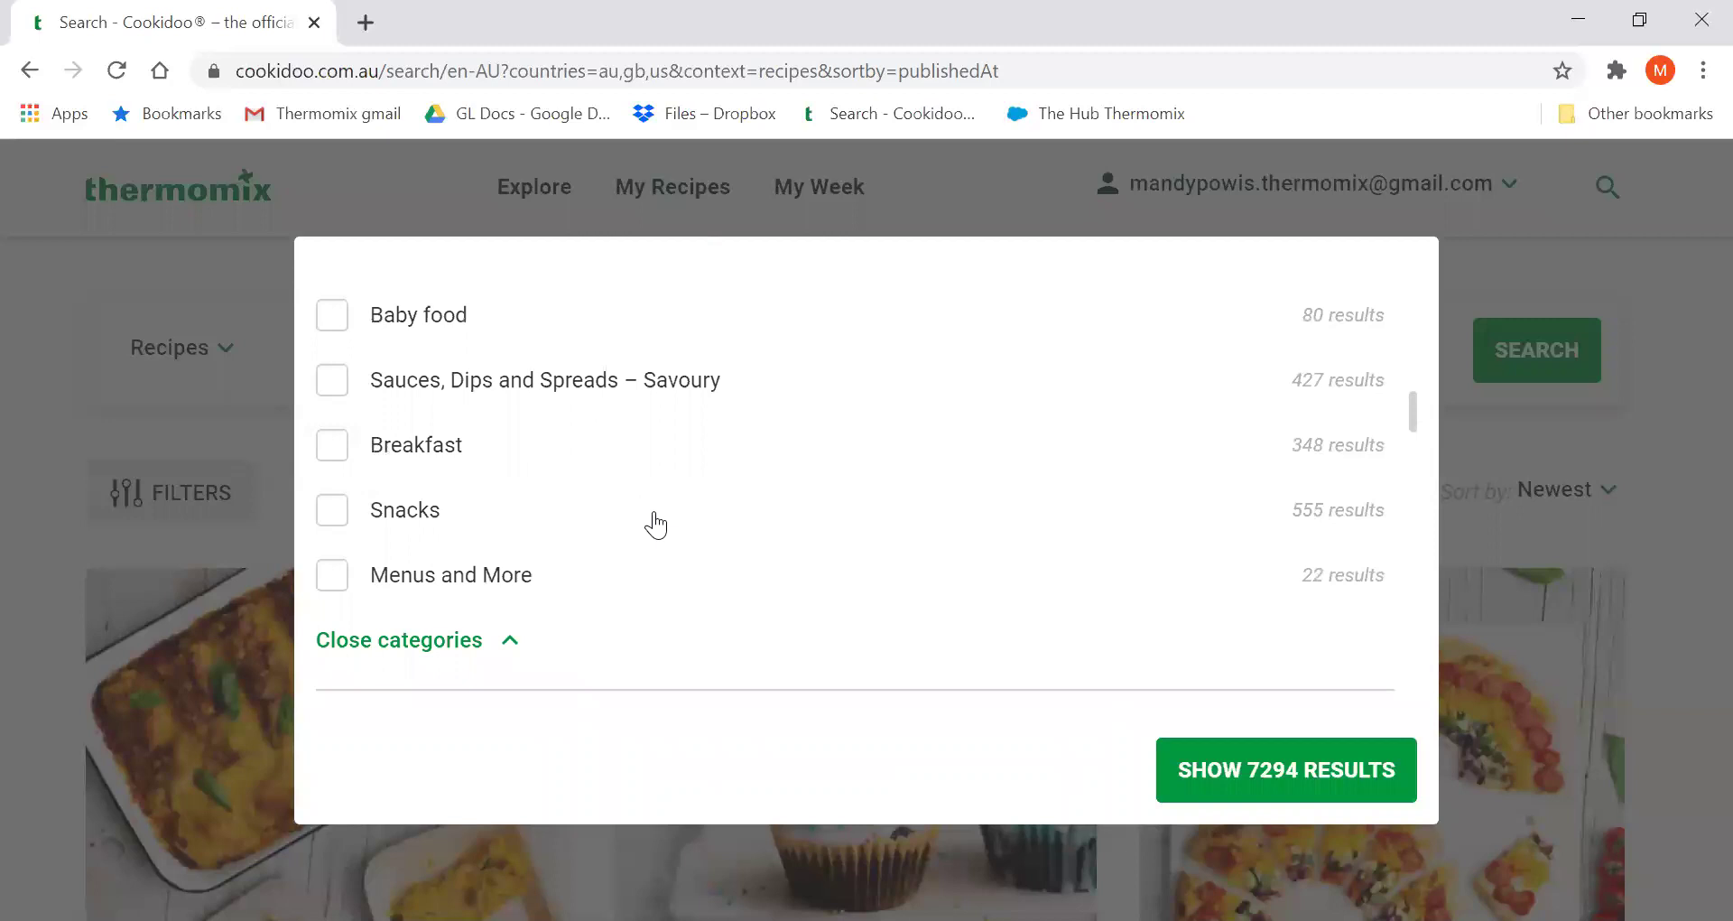
{"action": "scroll", "coordinate": [657, 523], "scroll_direction": "up", "scroll_amount": 6}
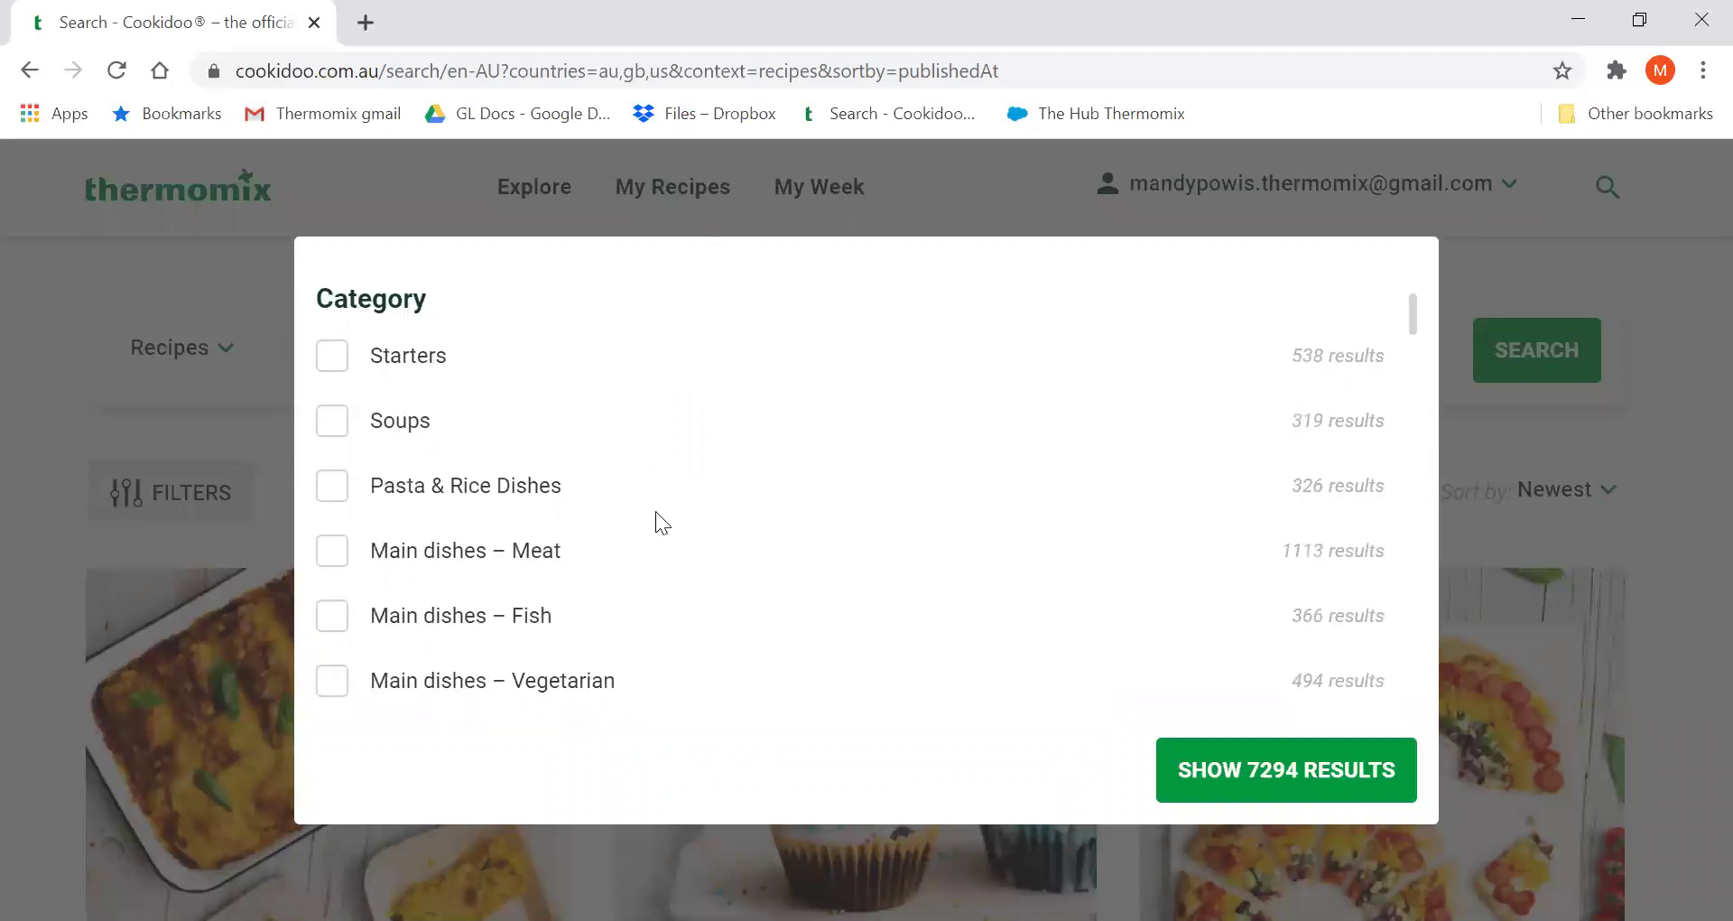
Filter the recipes by the Soups category and the ingredient pumpkin, and show the matching results.
{"action": "left_click", "coordinate": [332, 423]}
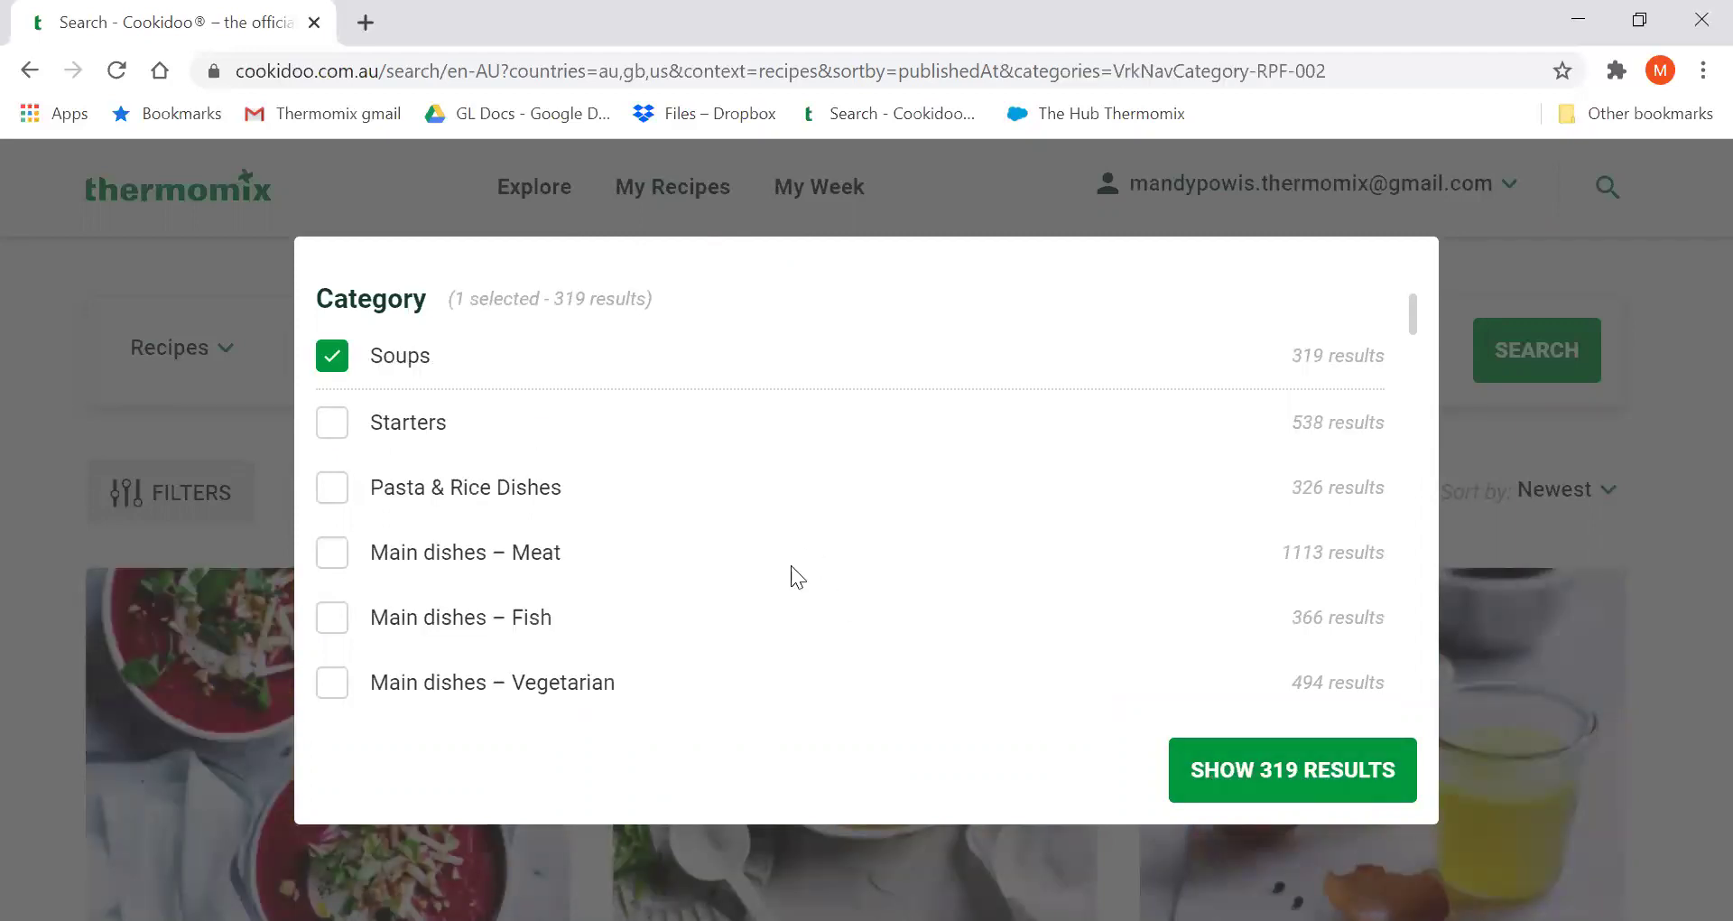
{"action": "scroll", "coordinate": [624, 496], "scroll_direction": "down", "scroll_amount": 5}
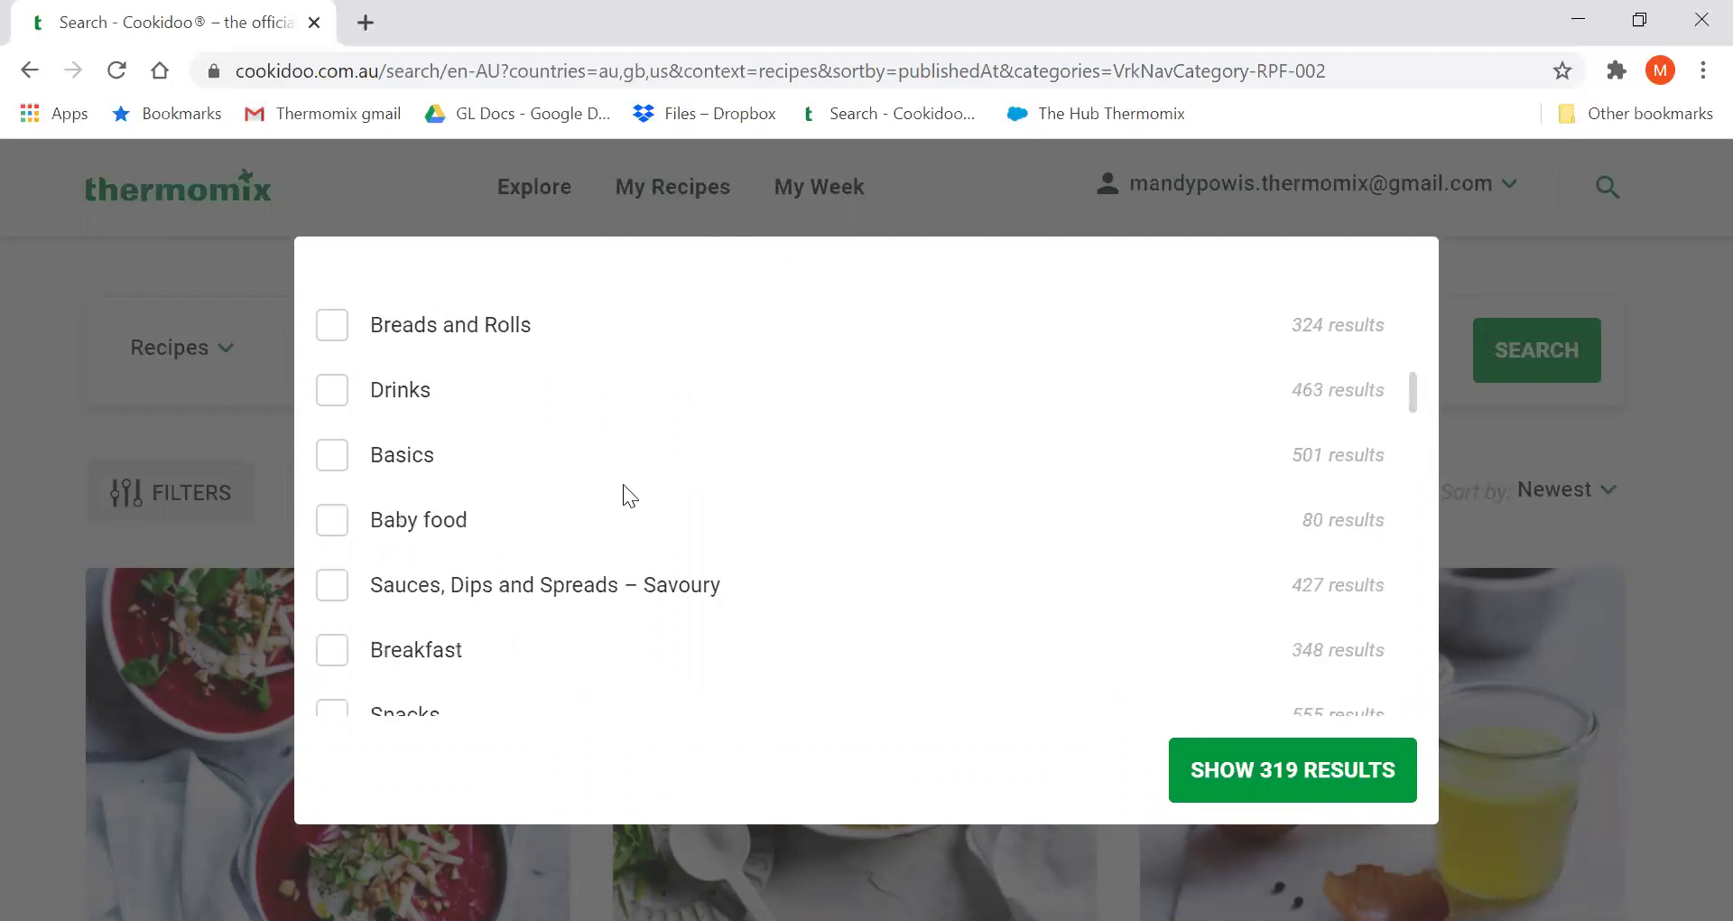
{"action": "scroll", "coordinate": [623, 487], "scroll_direction": "down", "scroll_amount": 5}
{"action": "left_click", "coordinate": [416, 467]}
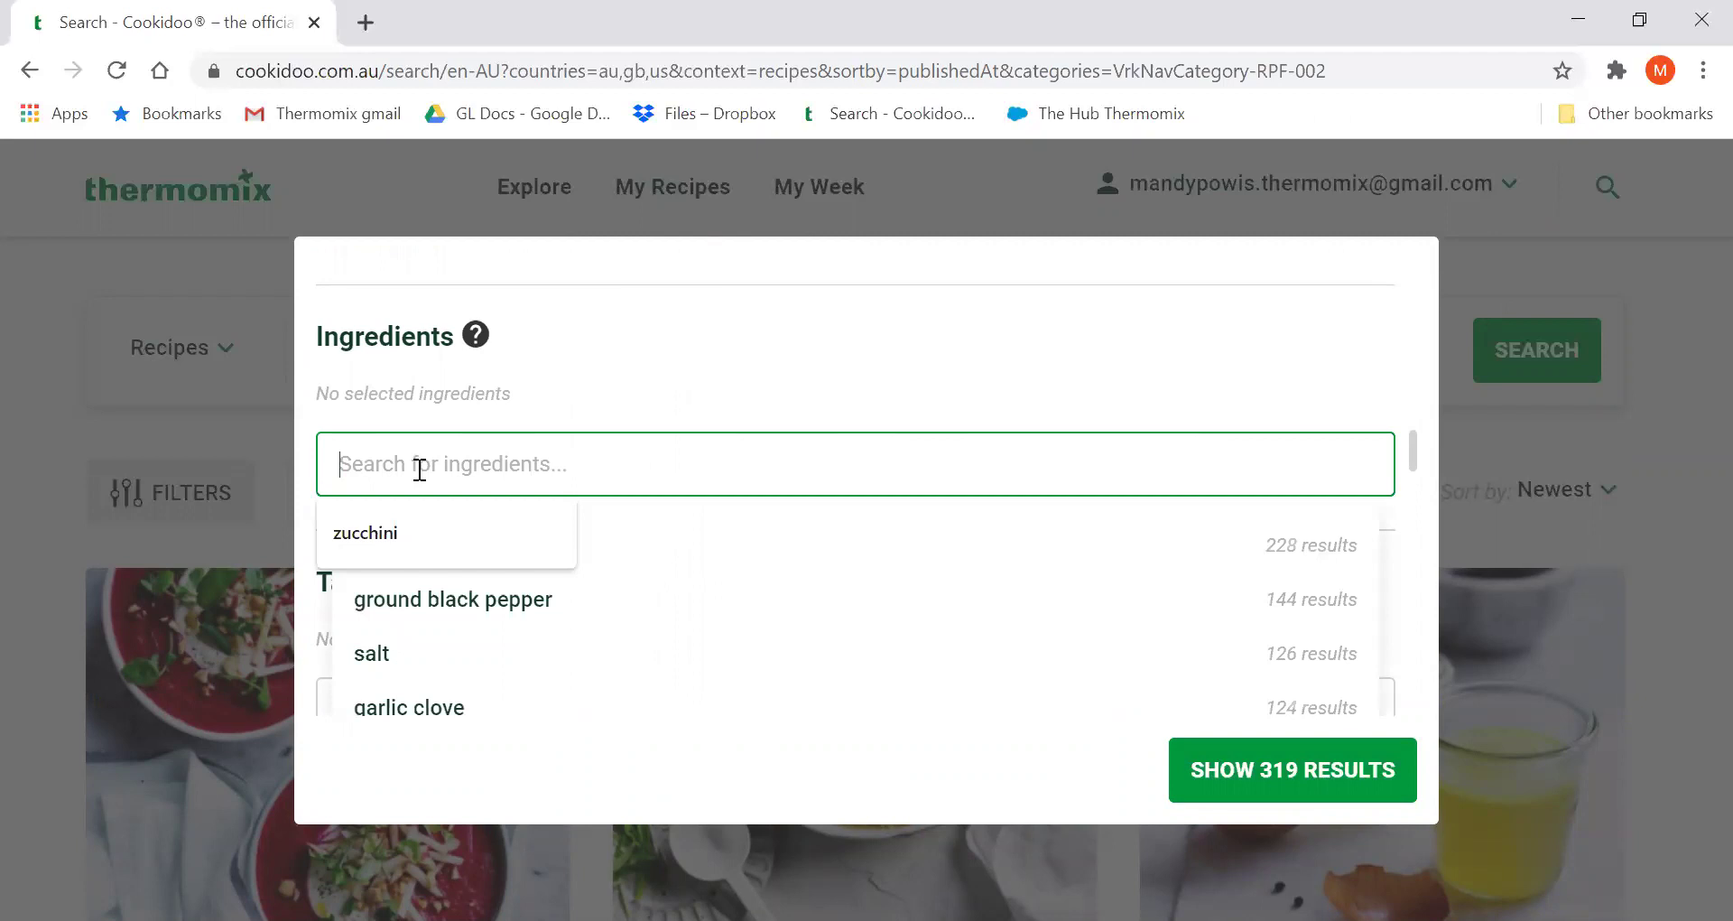
{"action": "type", "text": "pumpkin"}
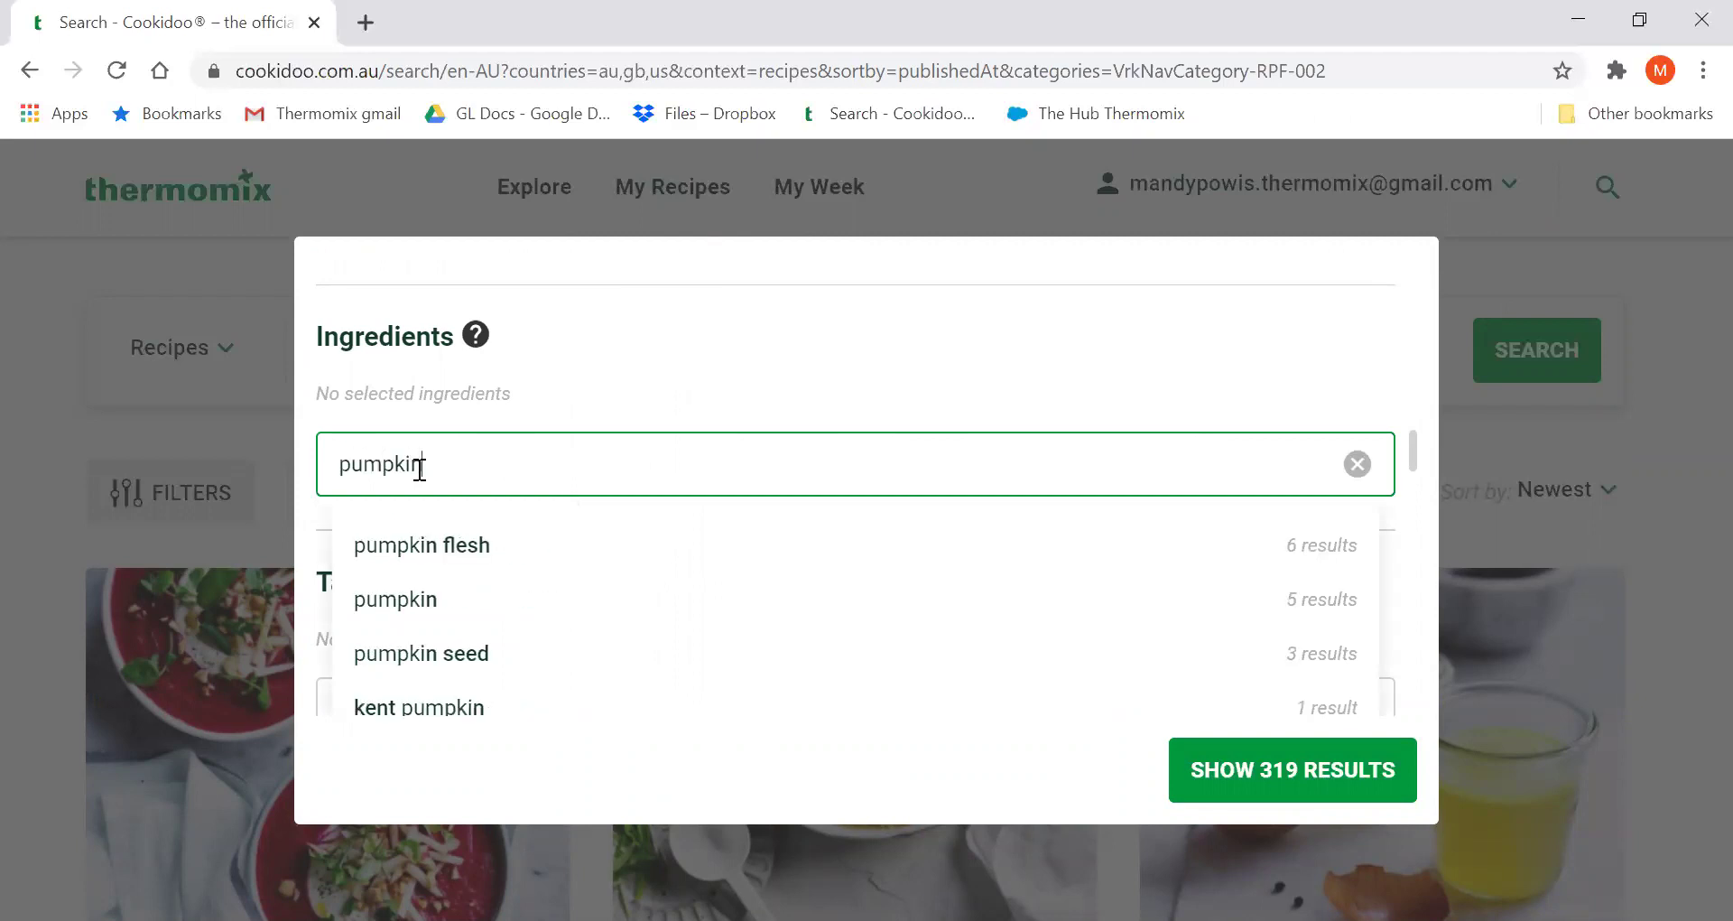
{"action": "left_click", "coordinate": [426, 596]}
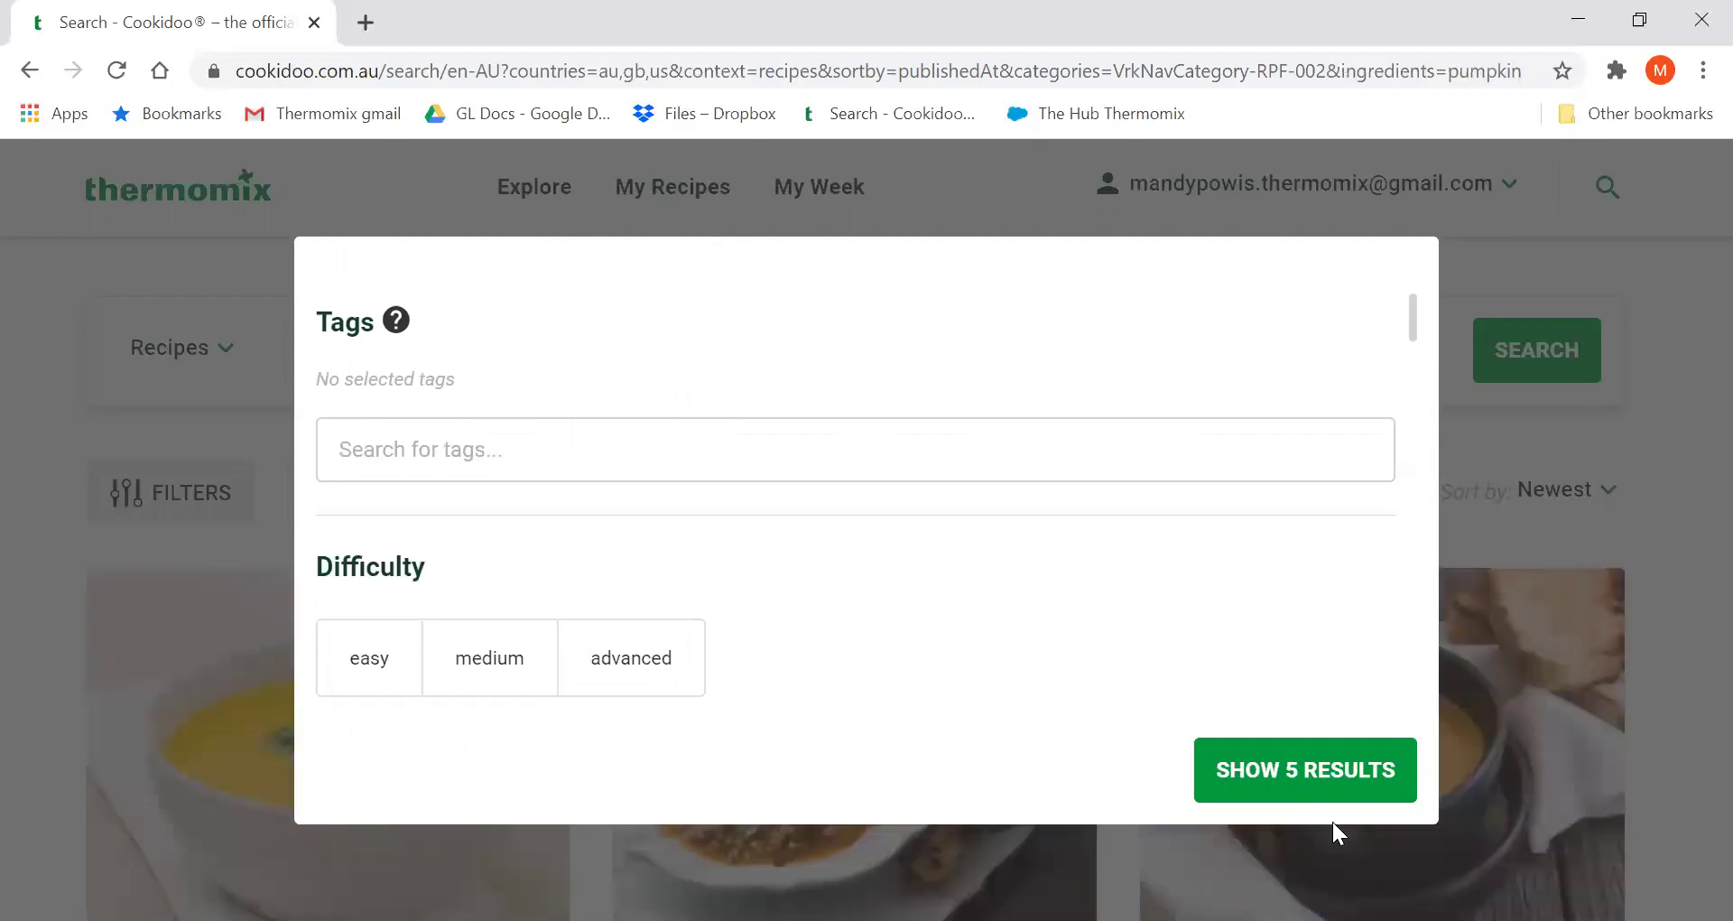
{"action": "left_click", "coordinate": [1323, 769]}
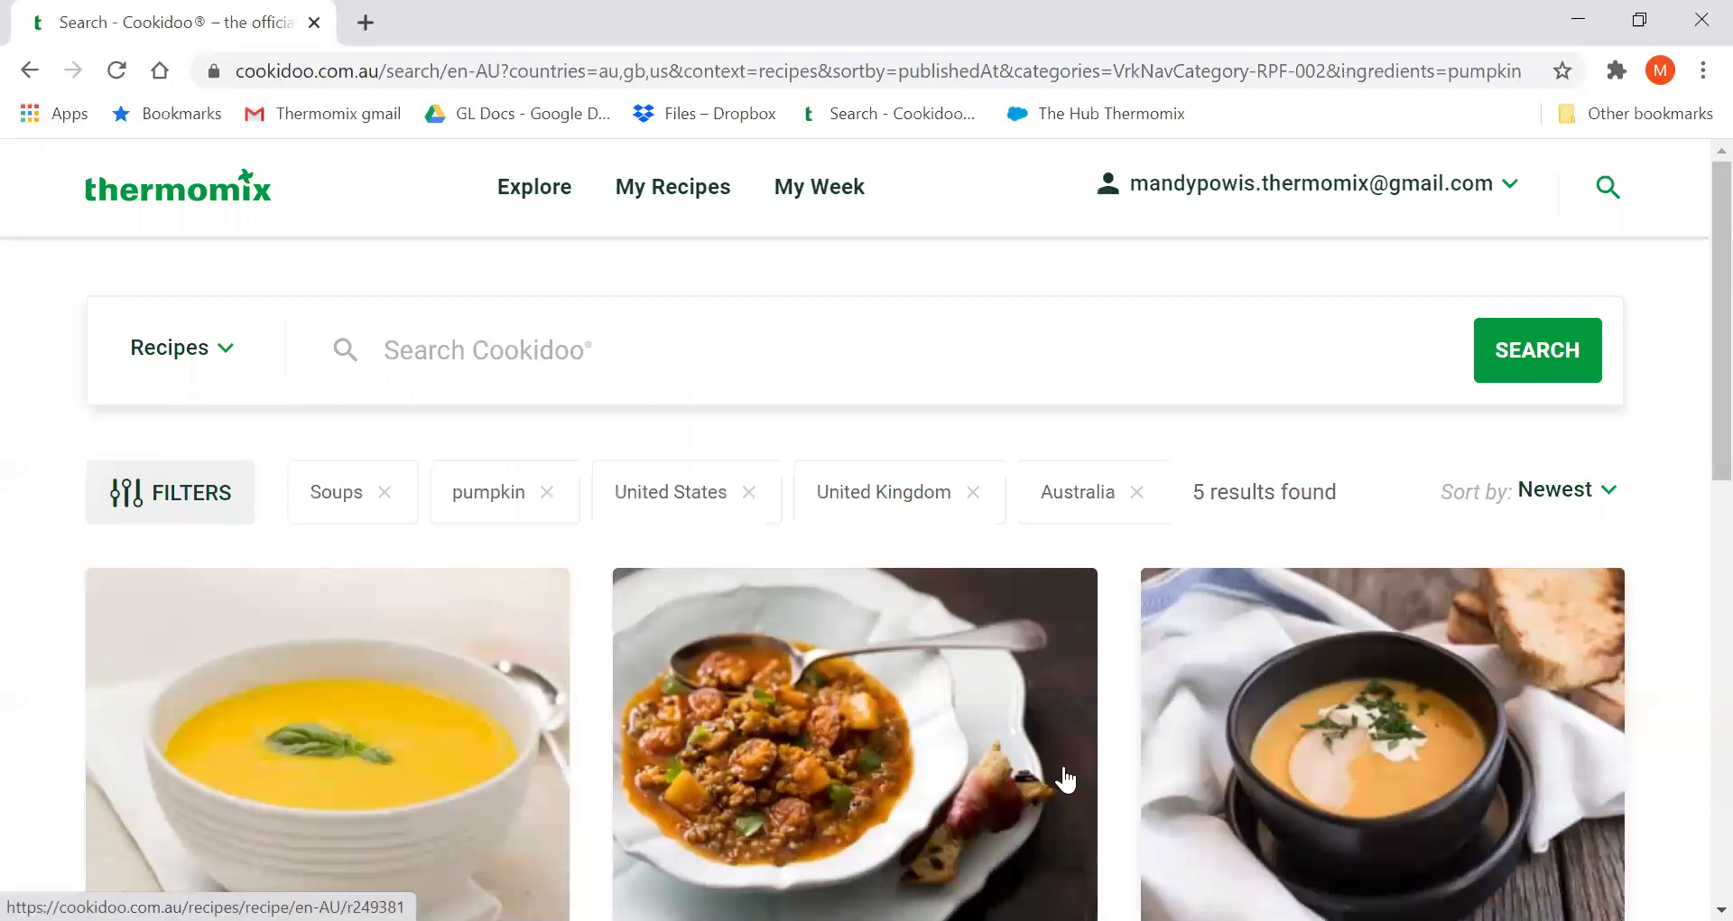
Open the Pumpkin soup recipe and review its ingredients, preparation steps, tags, nutrition and tips.
{"action": "scroll", "coordinate": [1011, 749], "scroll_direction": "down", "scroll_amount": 3}
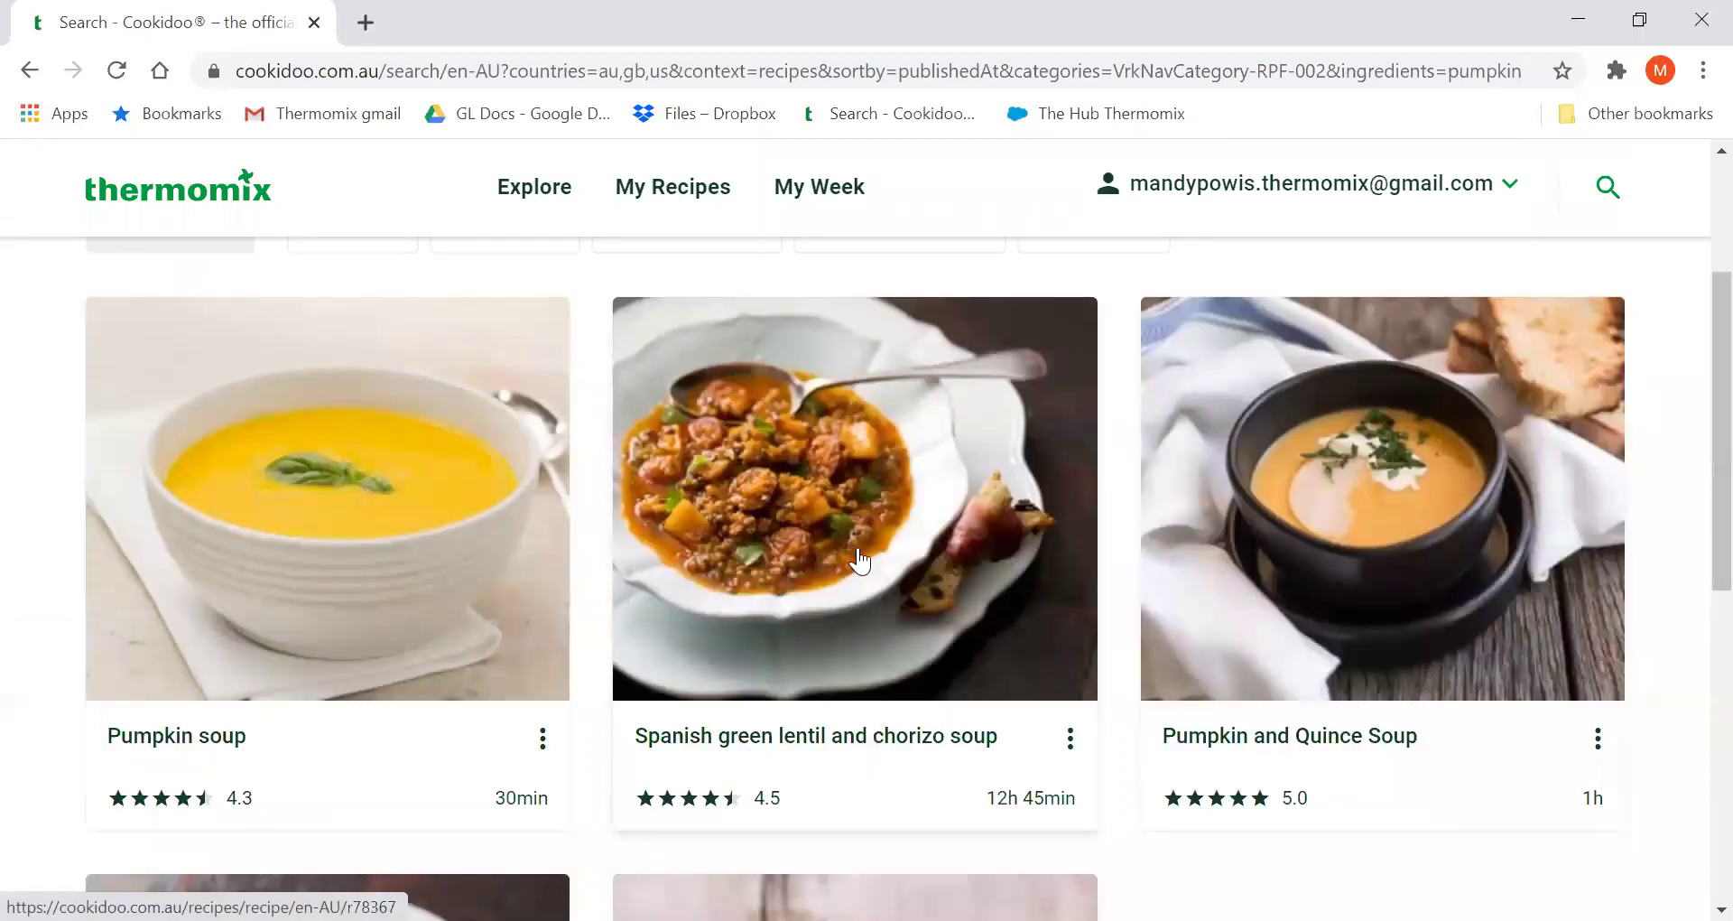
{"action": "left_click", "coordinate": [321, 527]}
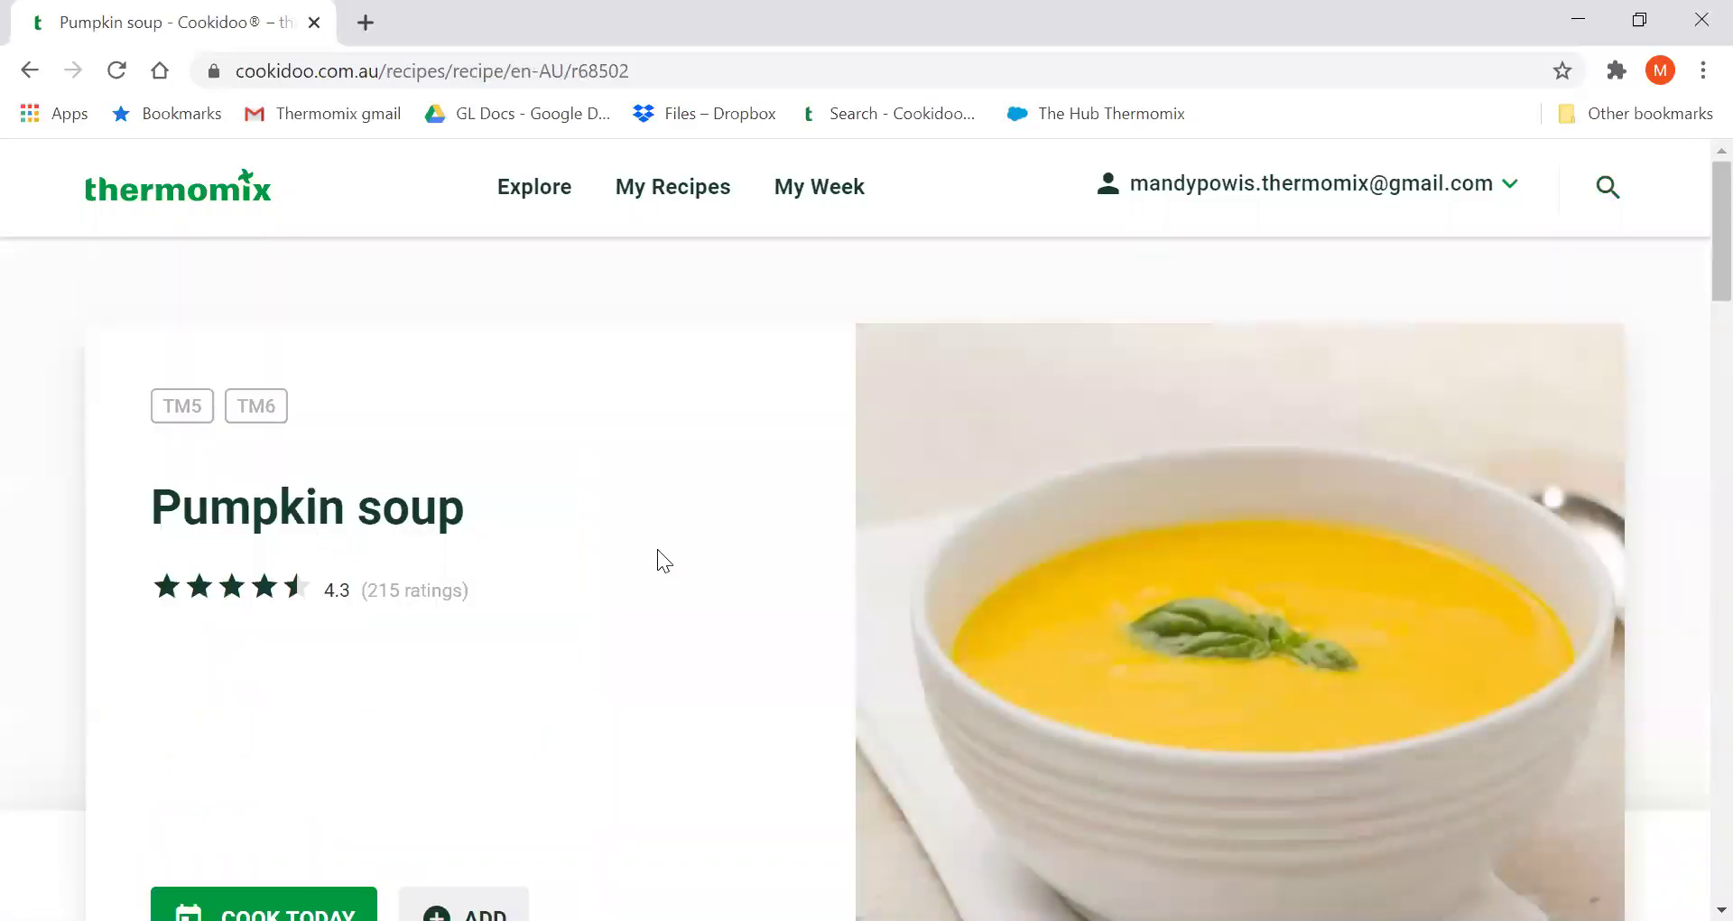
{"action": "scroll", "coordinate": [657, 549], "scroll_direction": "down", "scroll_amount": 15}
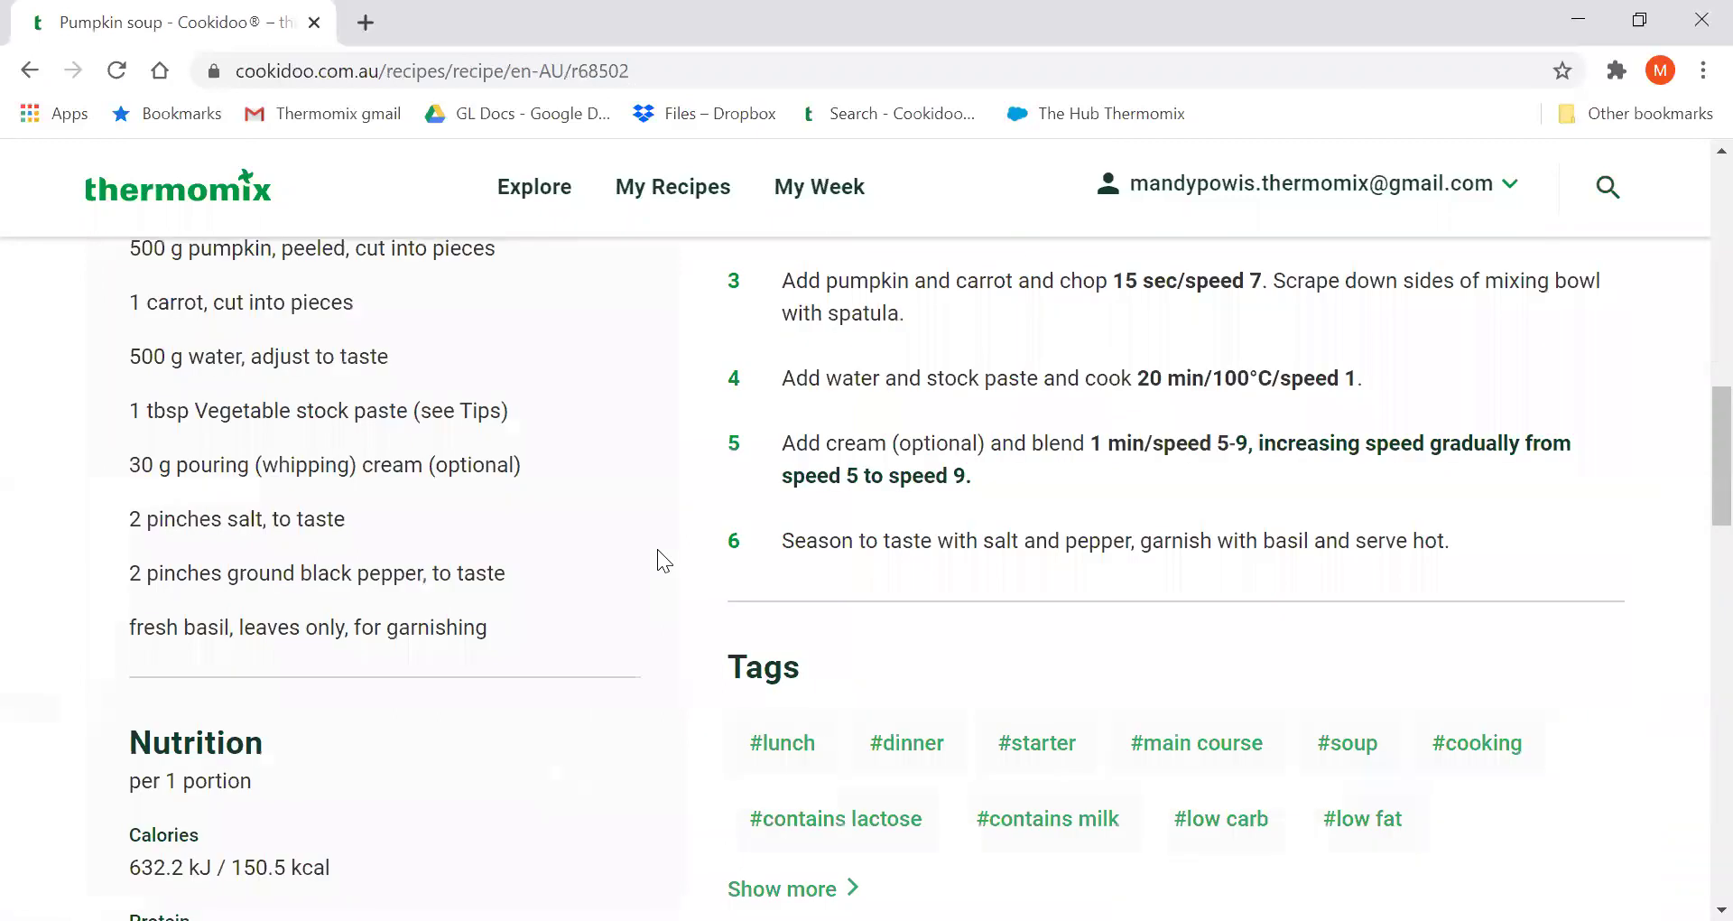
{"action": "scroll", "coordinate": [657, 548], "scroll_direction": "down", "scroll_amount": 8}
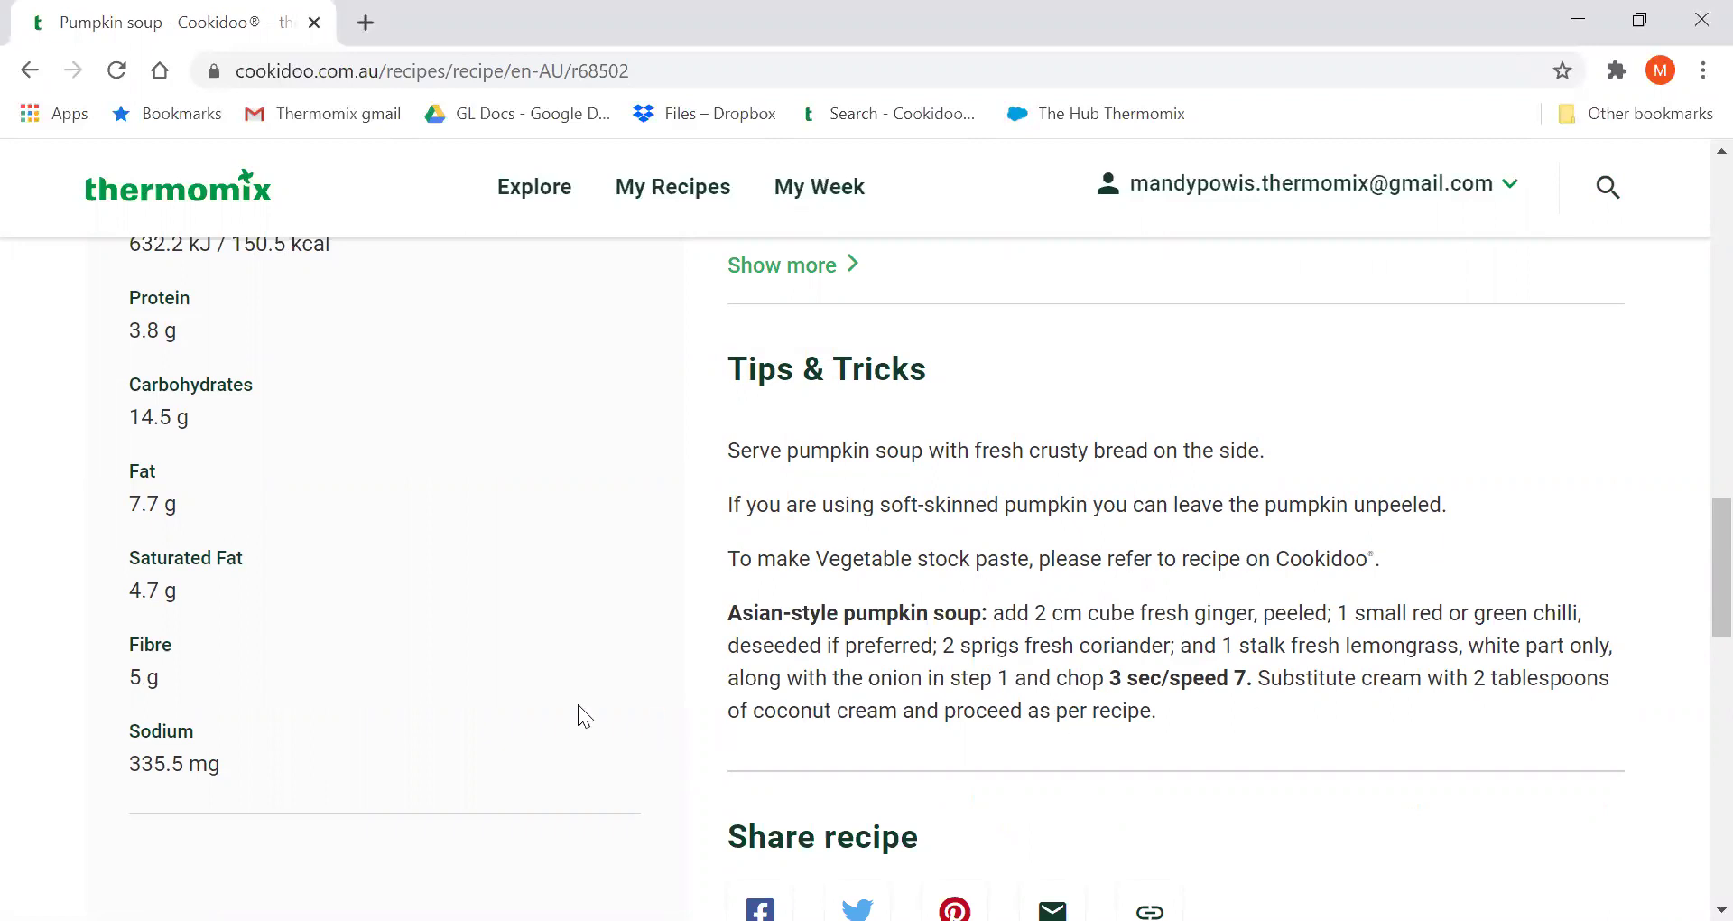
{"action": "scroll", "coordinate": [578, 703], "scroll_direction": "up", "scroll_amount": 15}
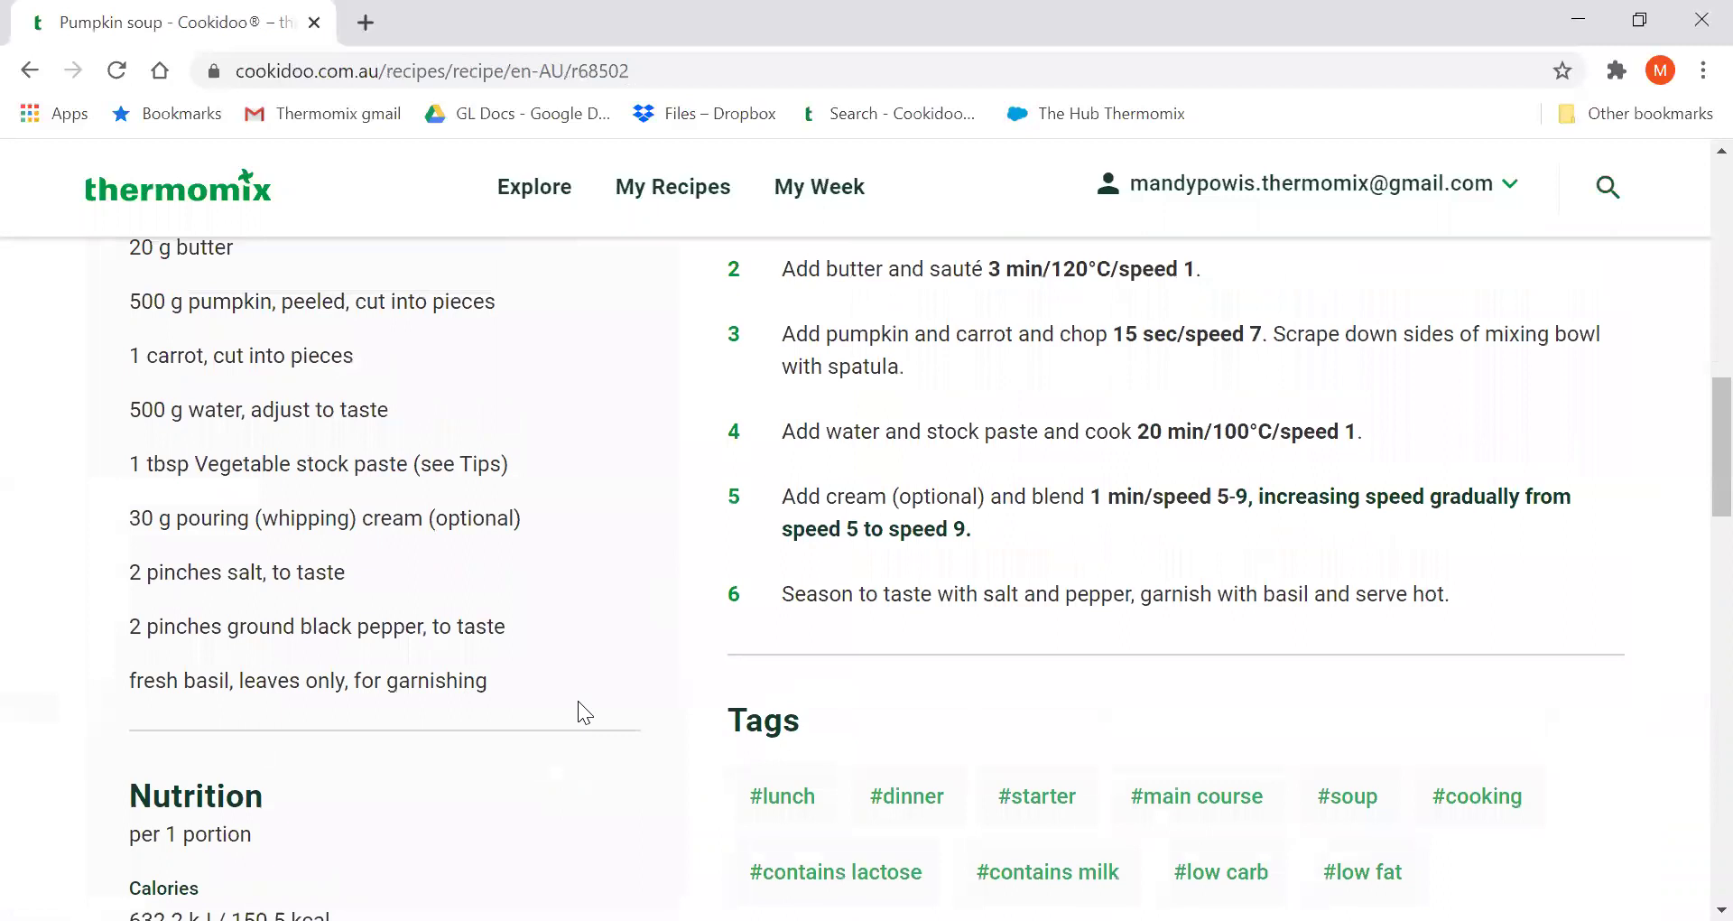
{"action": "scroll", "coordinate": [578, 700], "scroll_direction": "down", "scroll_amount": 5}
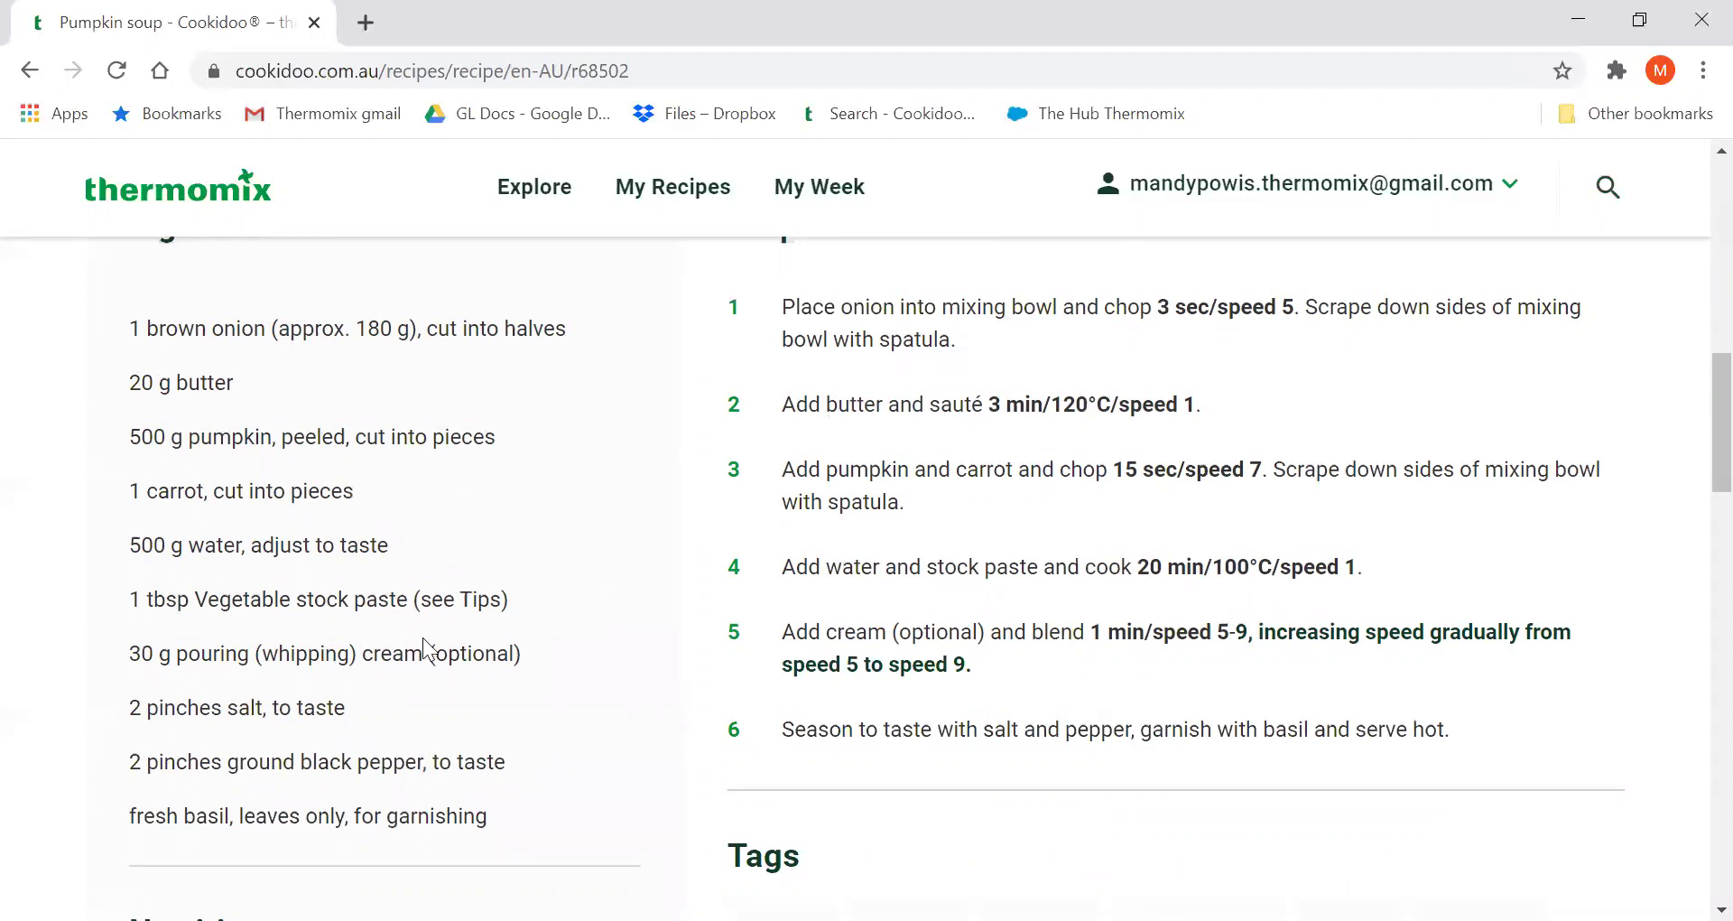
{"action": "scroll", "coordinate": [502, 572], "scroll_direction": "up", "scroll_amount": 10}
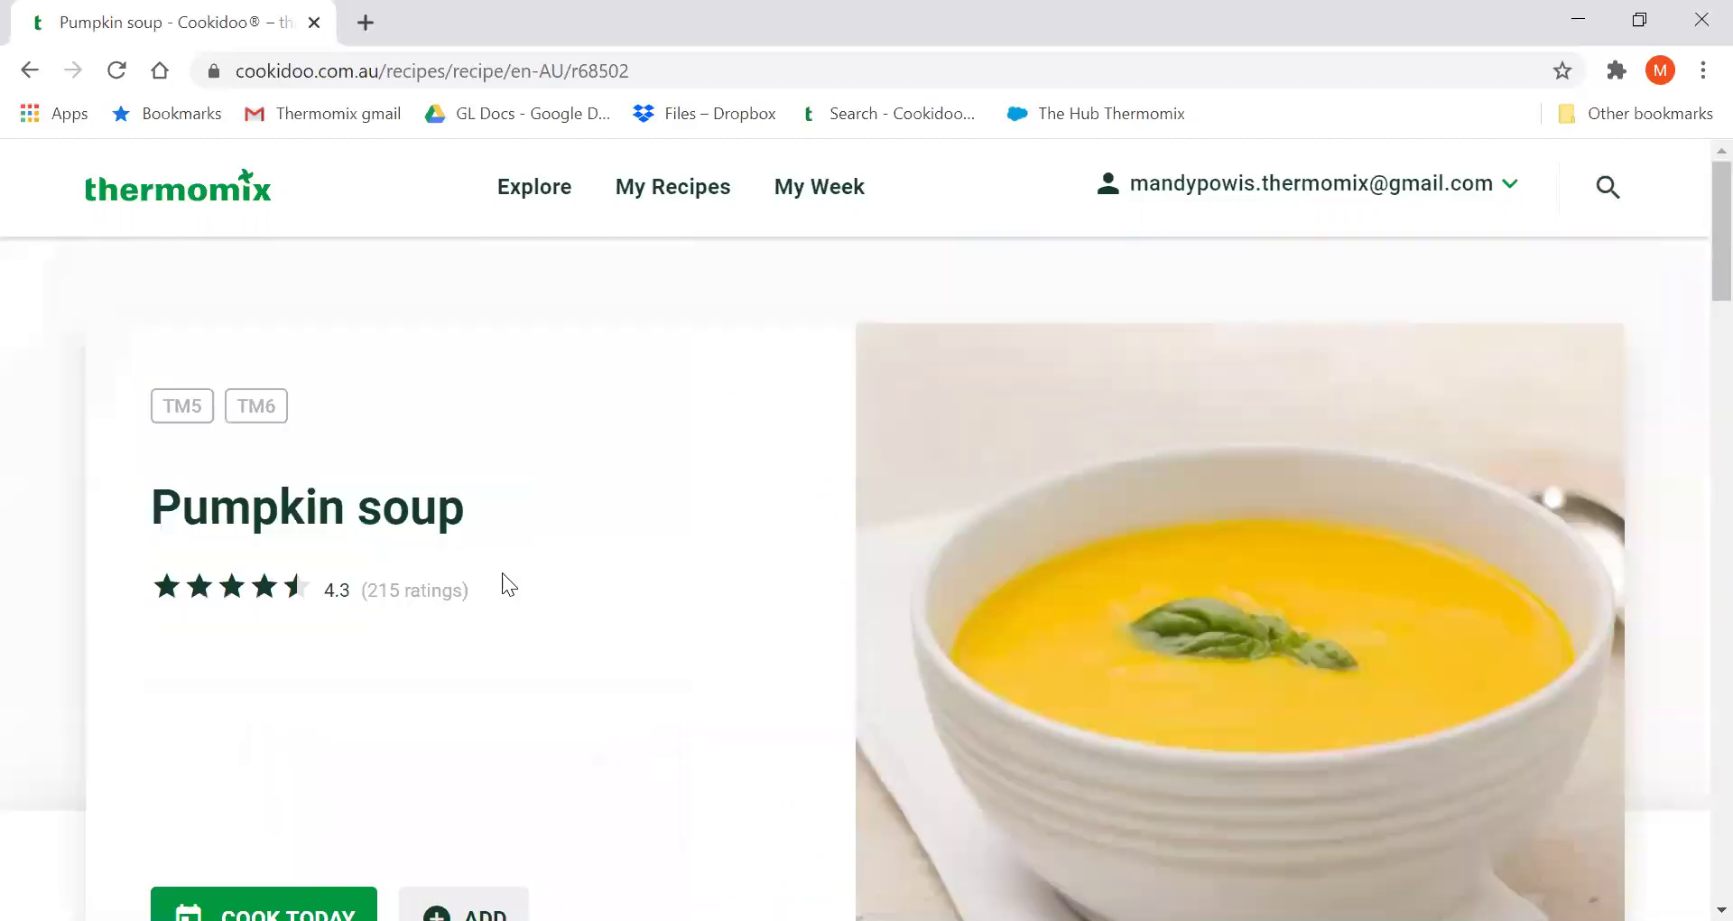
Return to the filtered soup results and open the Pikantna zupa dyniowa recipe to view its details, ingredients and preparation.
{"action": "left_click", "coordinate": [22, 76]}
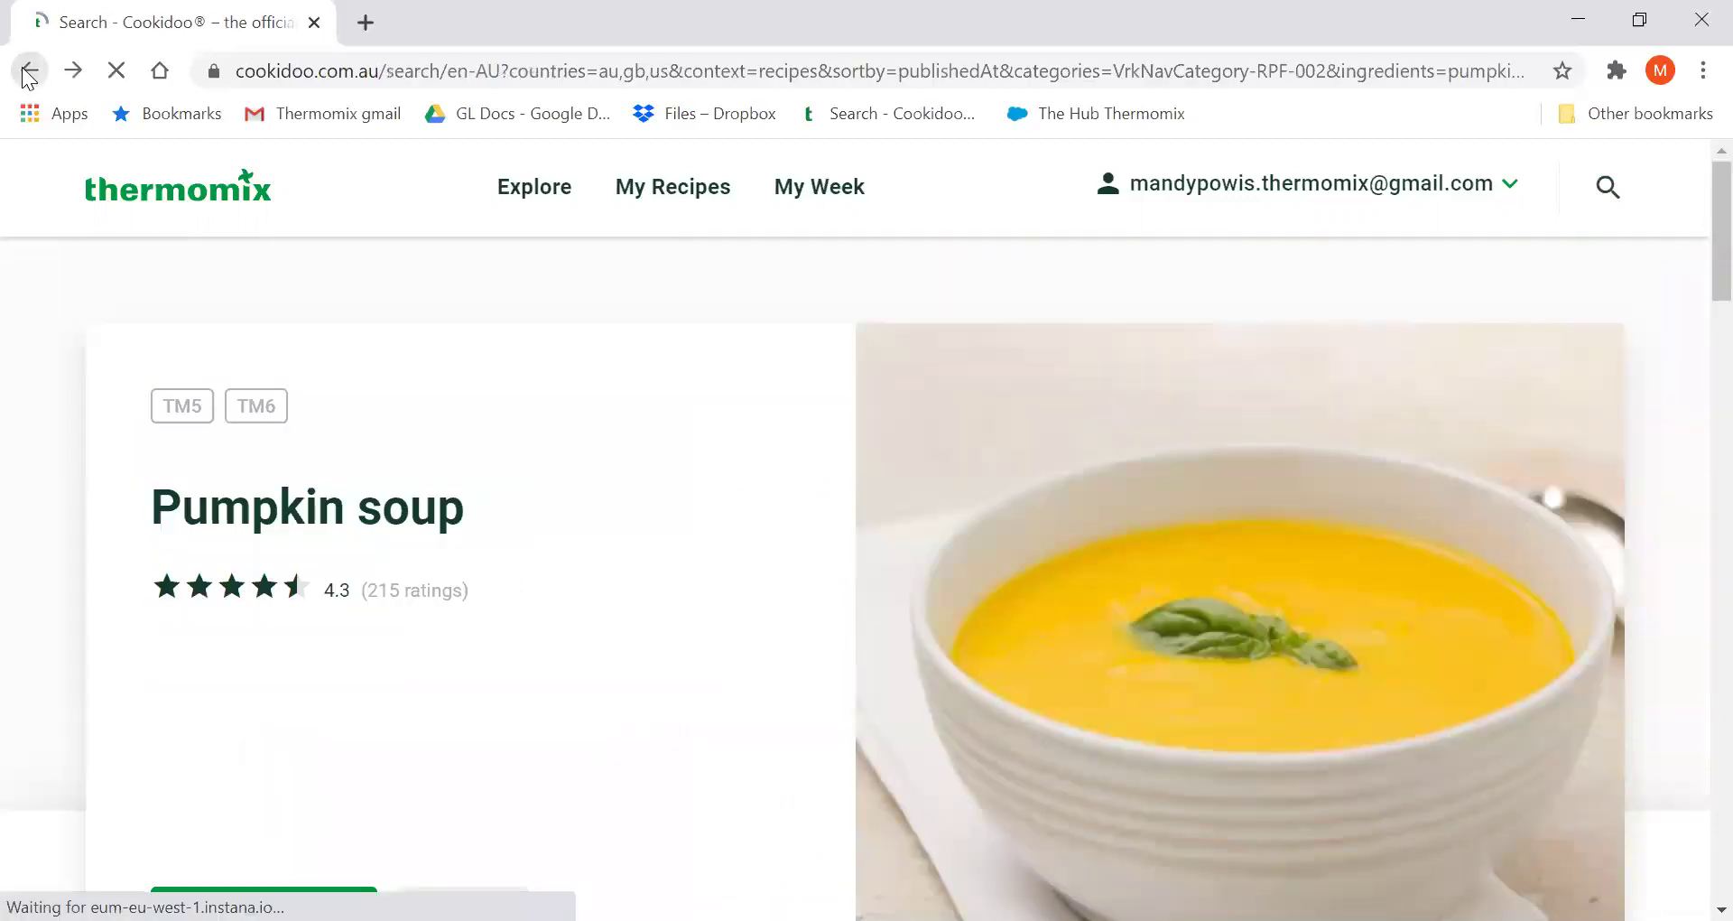
{"action": "scroll", "coordinate": [823, 688], "scroll_direction": "down", "scroll_amount": 7}
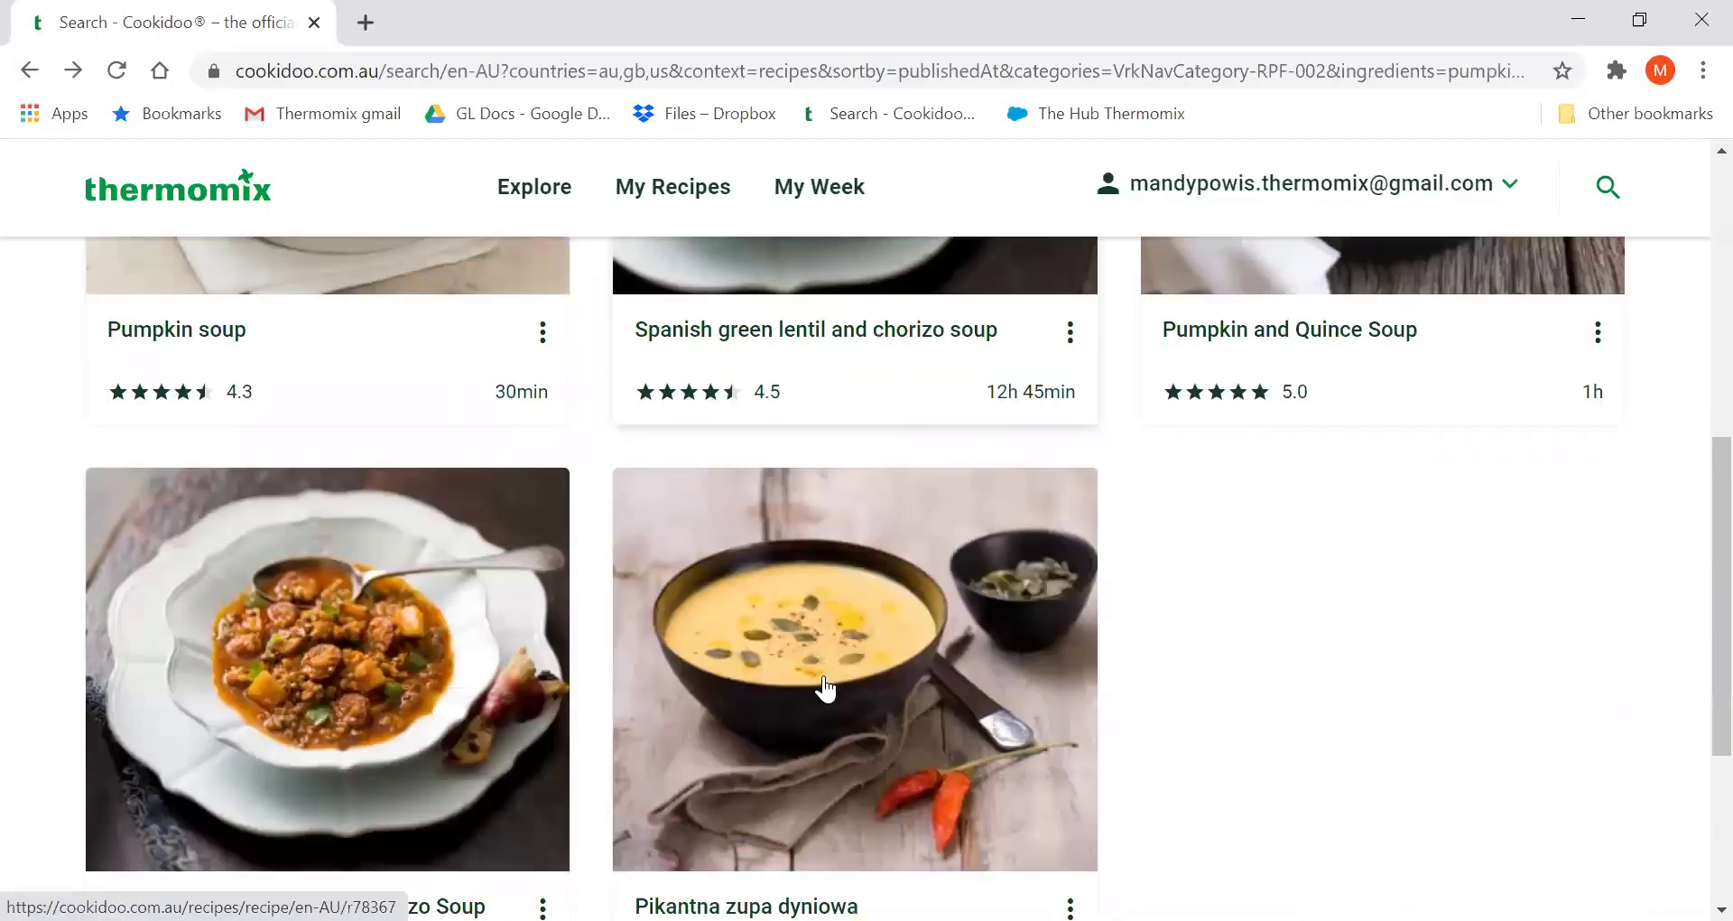
{"action": "scroll", "coordinate": [1272, 731], "scroll_direction": "up", "scroll_amount": 1}
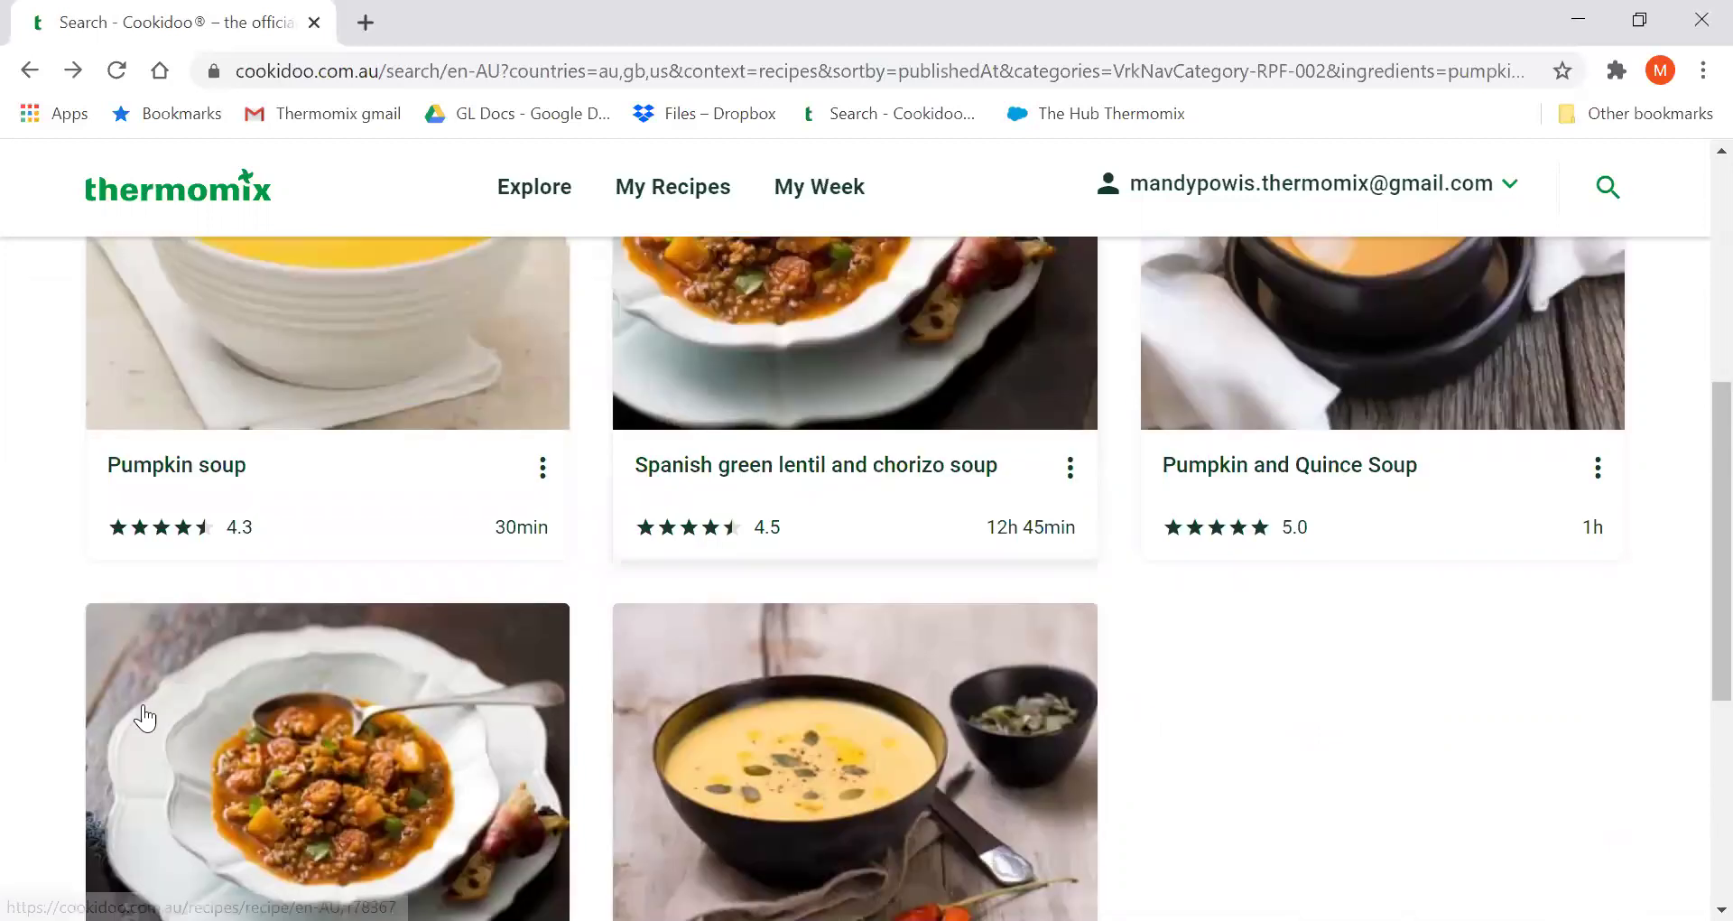
{"action": "scroll", "coordinate": [1155, 668], "scroll_direction": "down", "scroll_amount": 3}
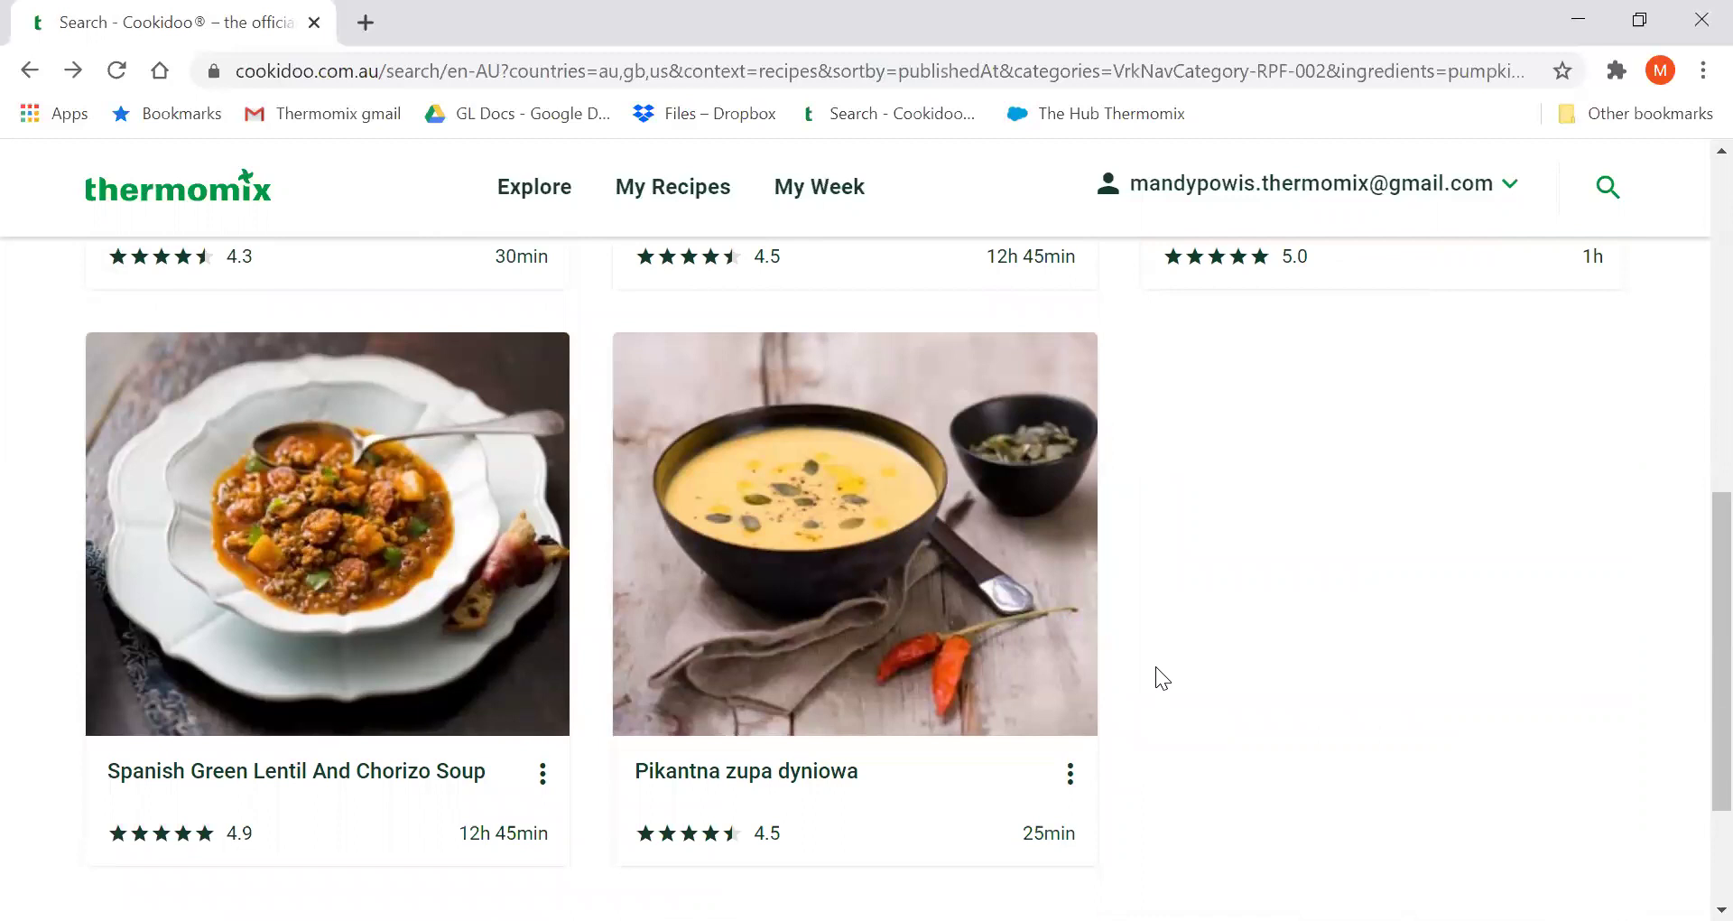
{"action": "left_click", "coordinate": [812, 561]}
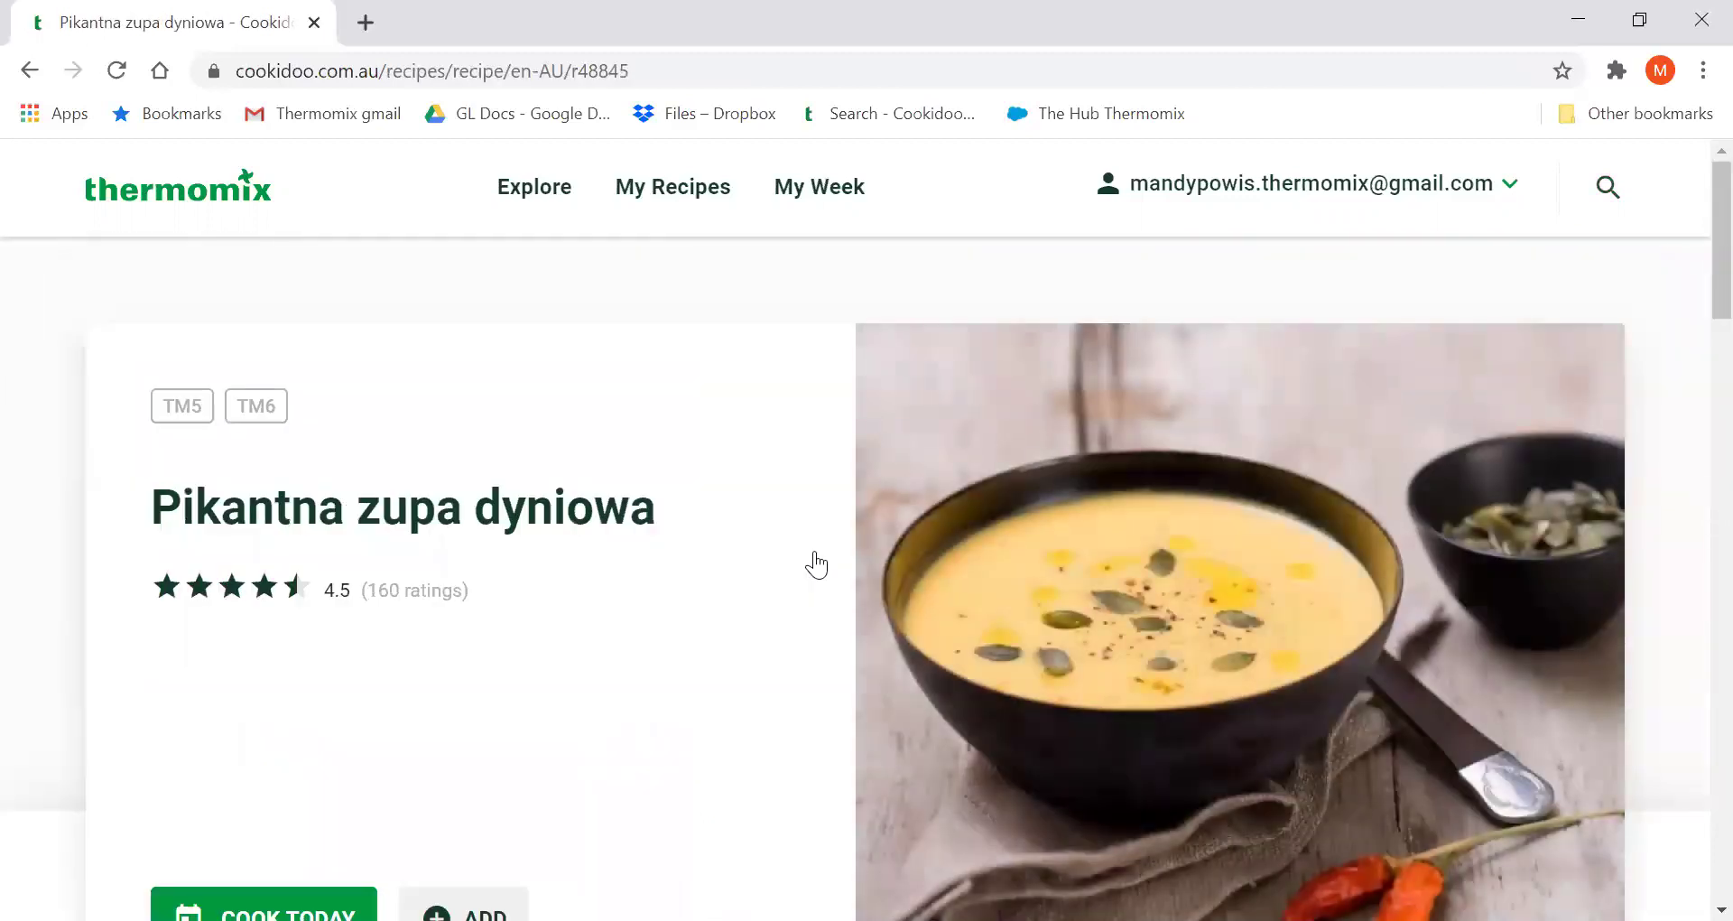
{"action": "scroll", "coordinate": [767, 566], "scroll_direction": "down", "scroll_amount": 7}
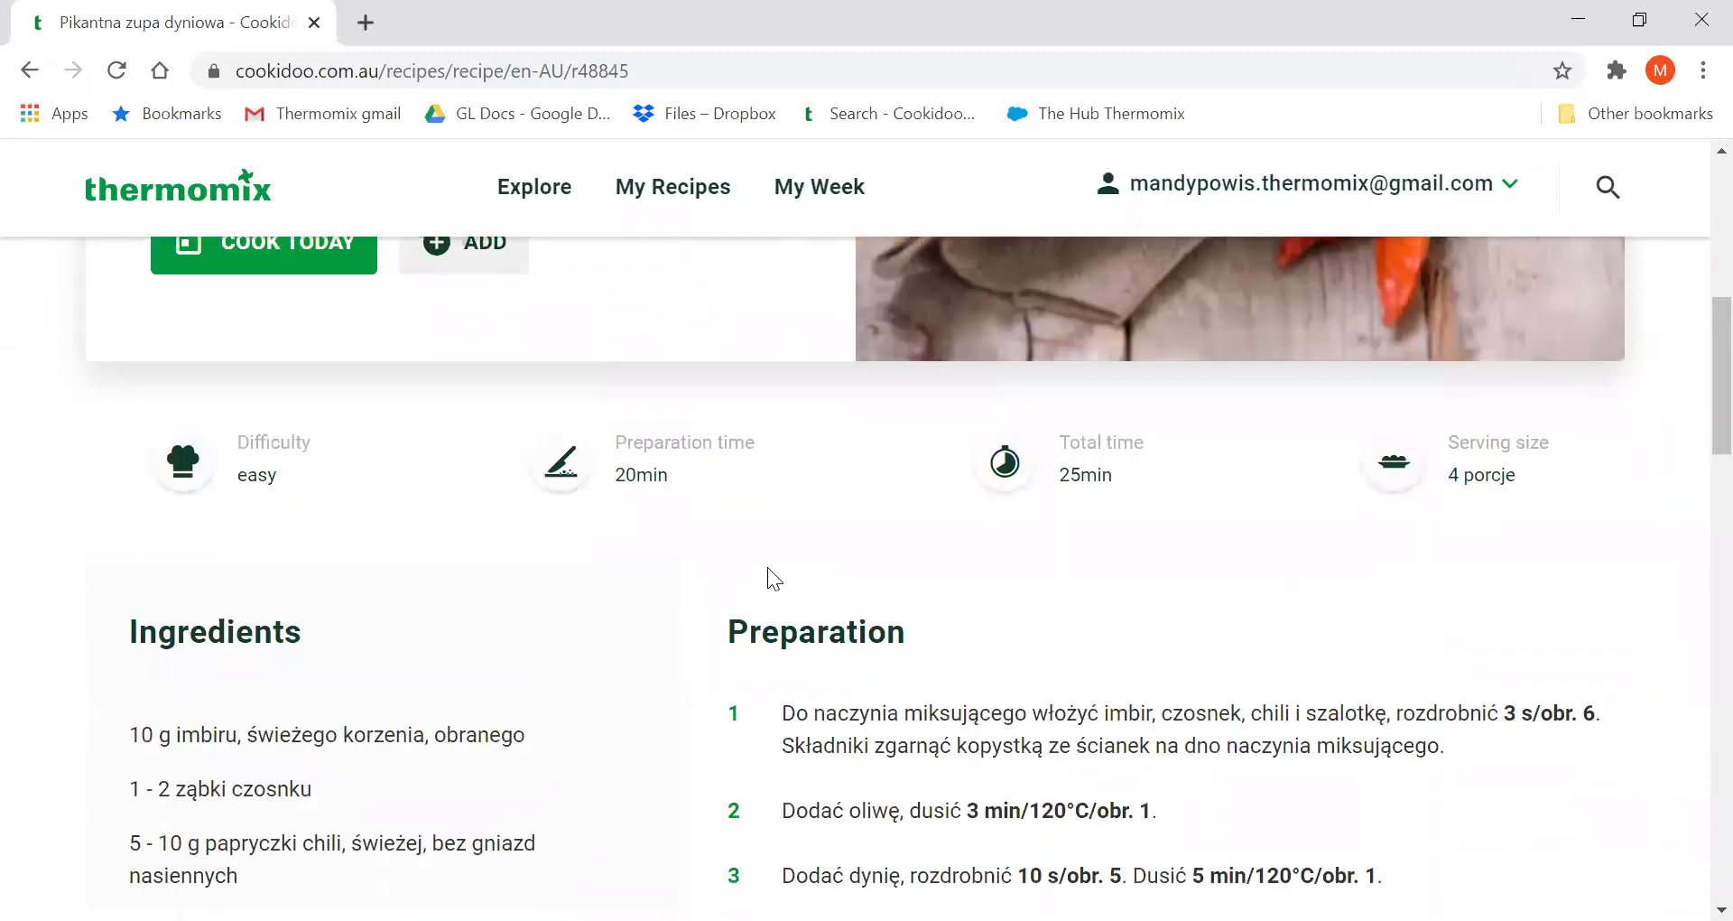
{"action": "scroll", "coordinate": [767, 567], "scroll_direction": "up", "scroll_amount": 6}
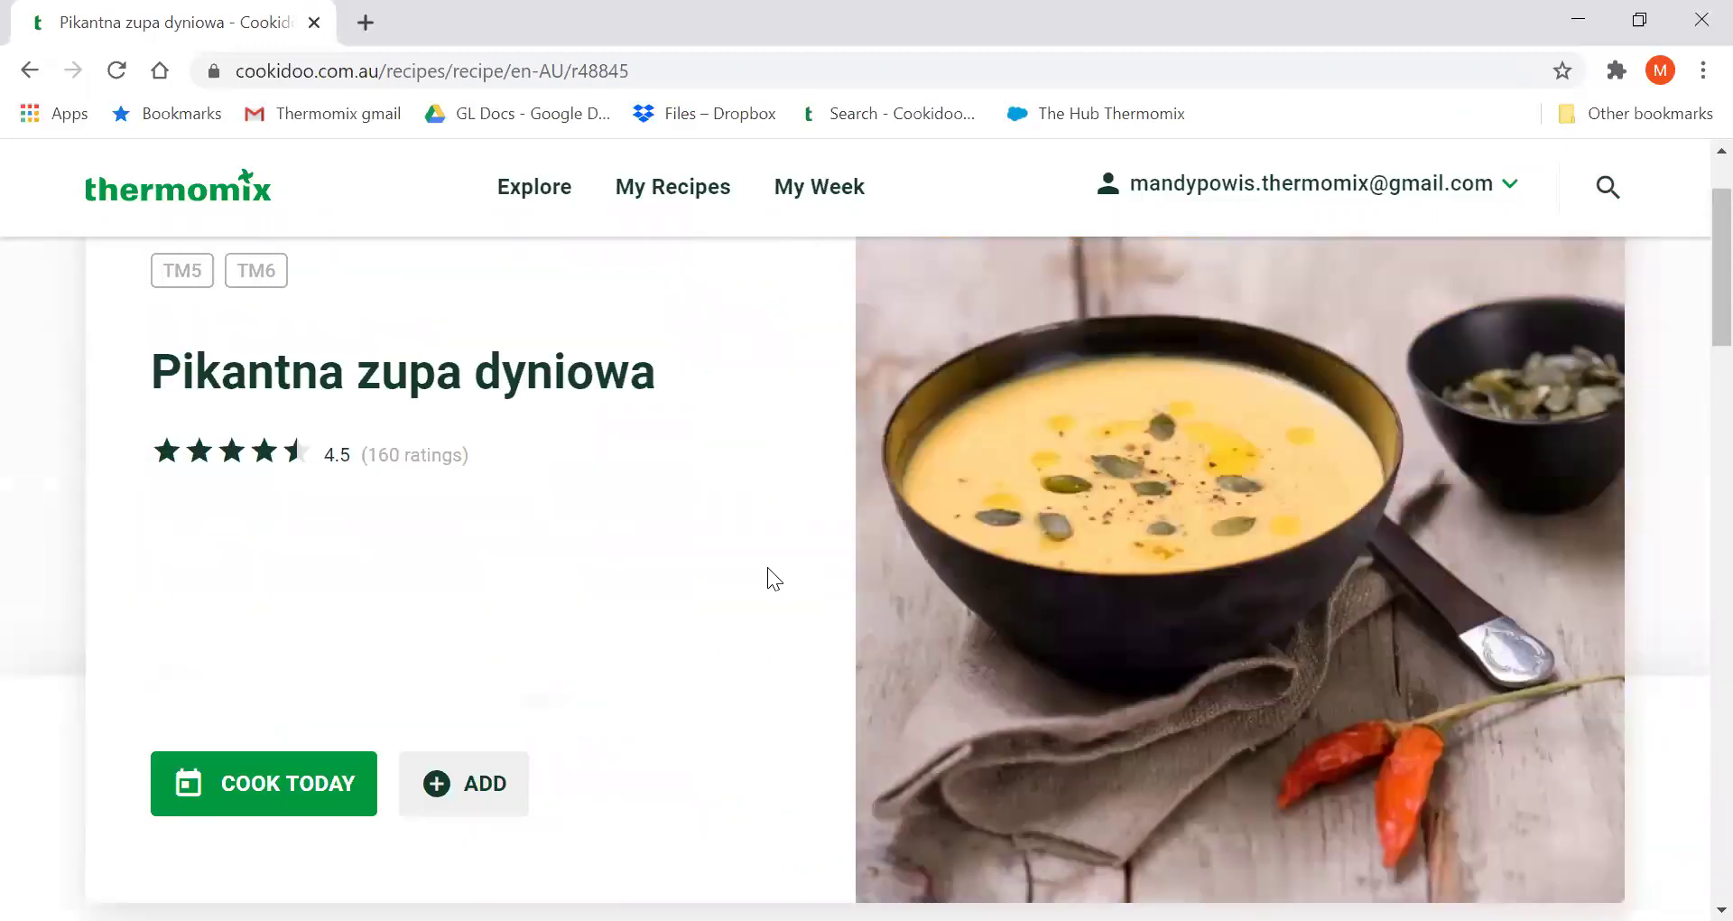
{"action": "scroll", "coordinate": [768, 566], "scroll_direction": "up", "scroll_amount": 2}
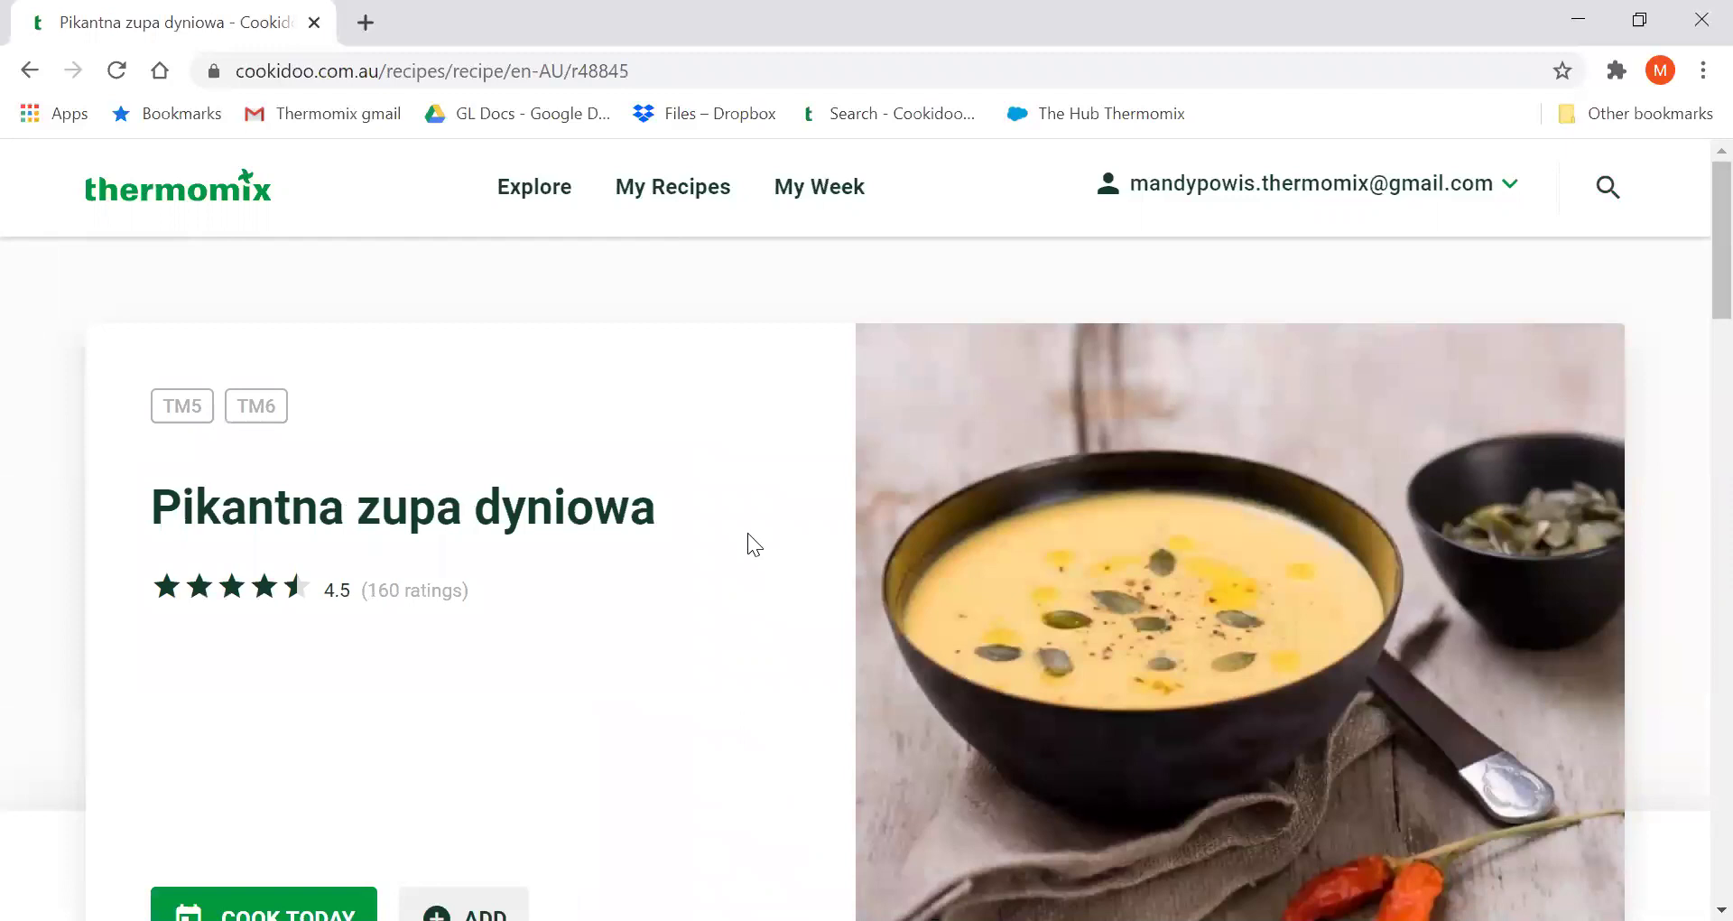
Return to the filtered soup results and remove the pumpkin ingredient filter.
{"action": "left_click", "coordinate": [31, 76]}
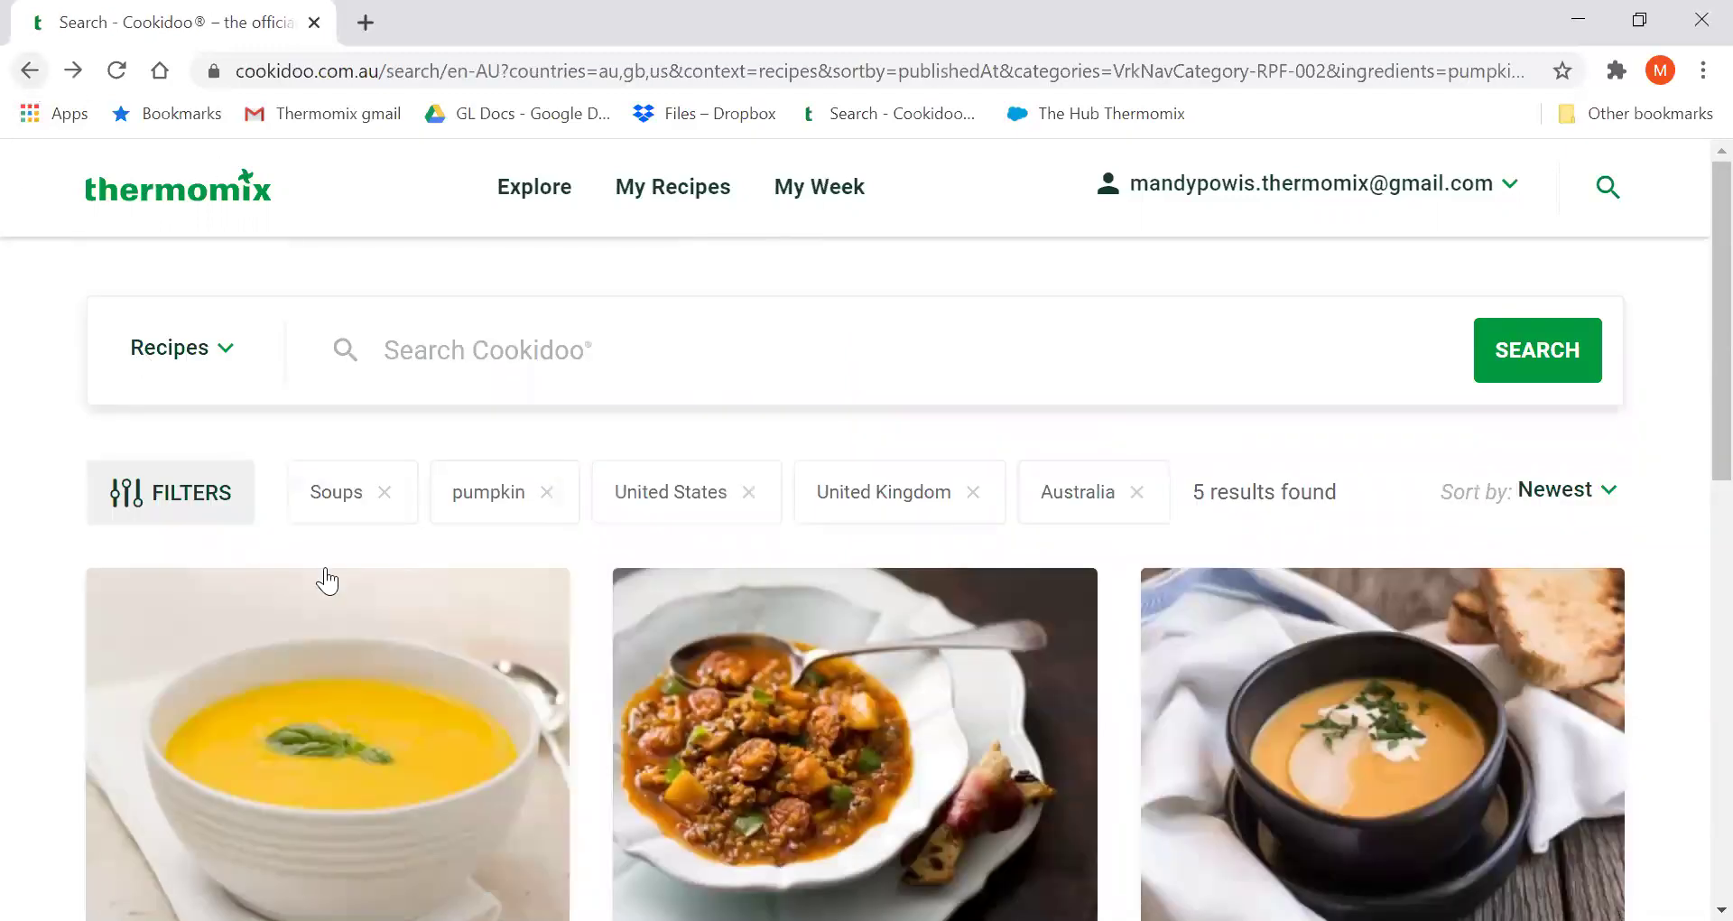
{"action": "left_click", "coordinate": [547, 492]}
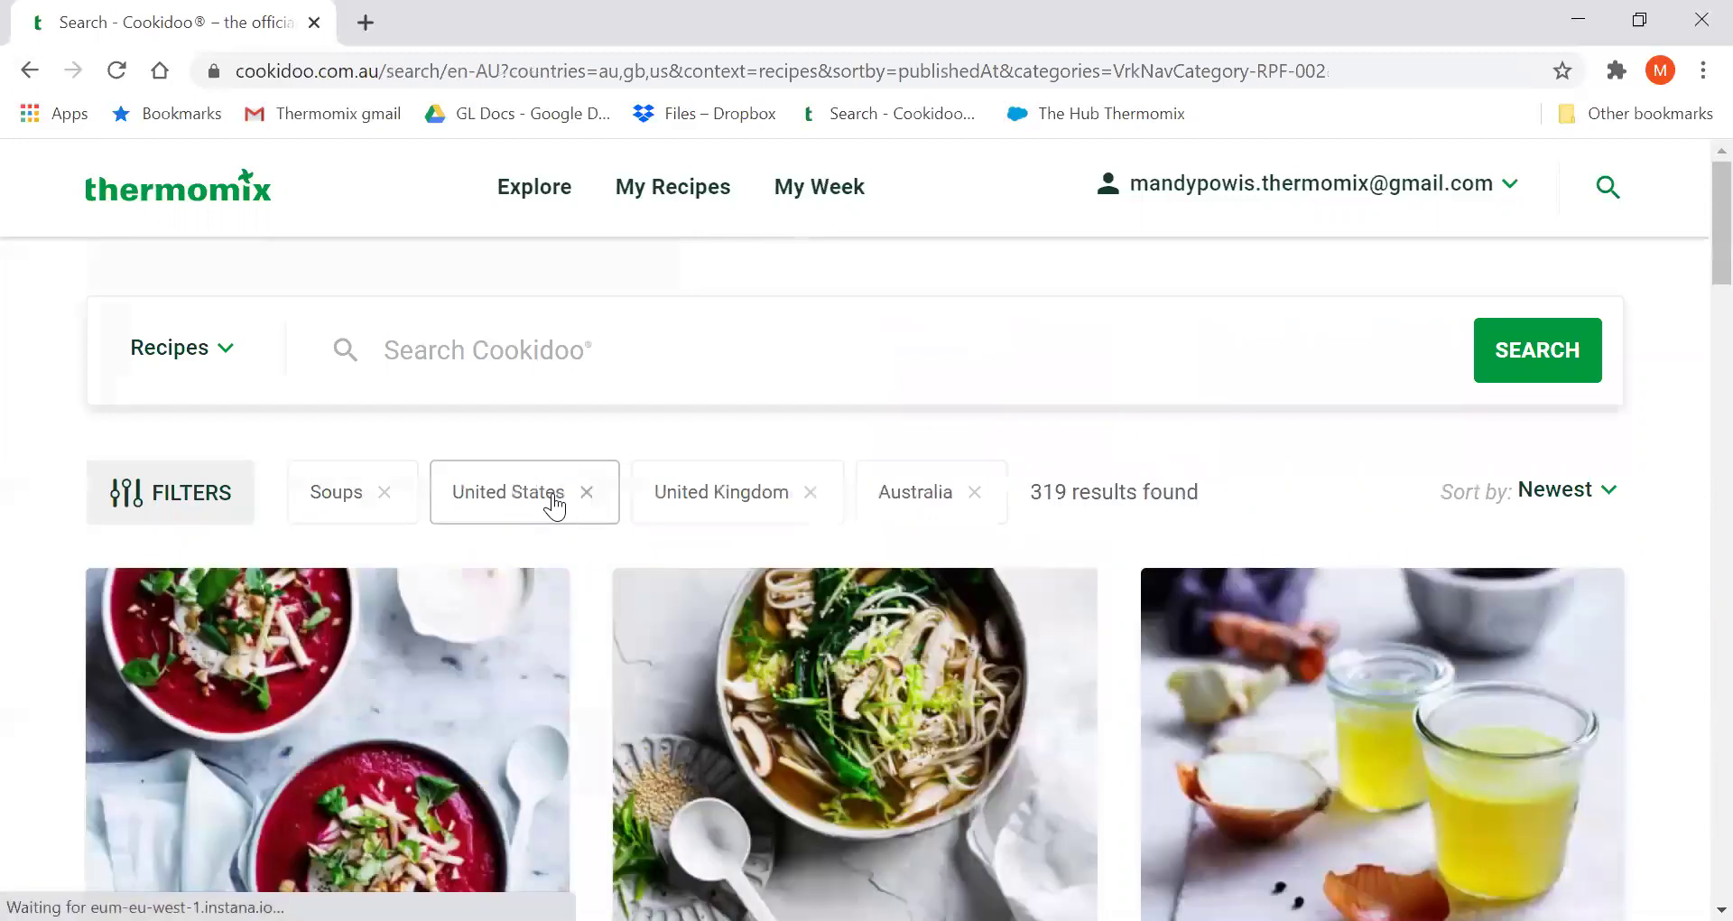
Create a collection named AP Soup from the Barley, bacon and chorizo soup recipe in the soup results.
{"action": "scroll", "coordinate": [190, 521], "scroll_direction": "down", "scroll_amount": 3}
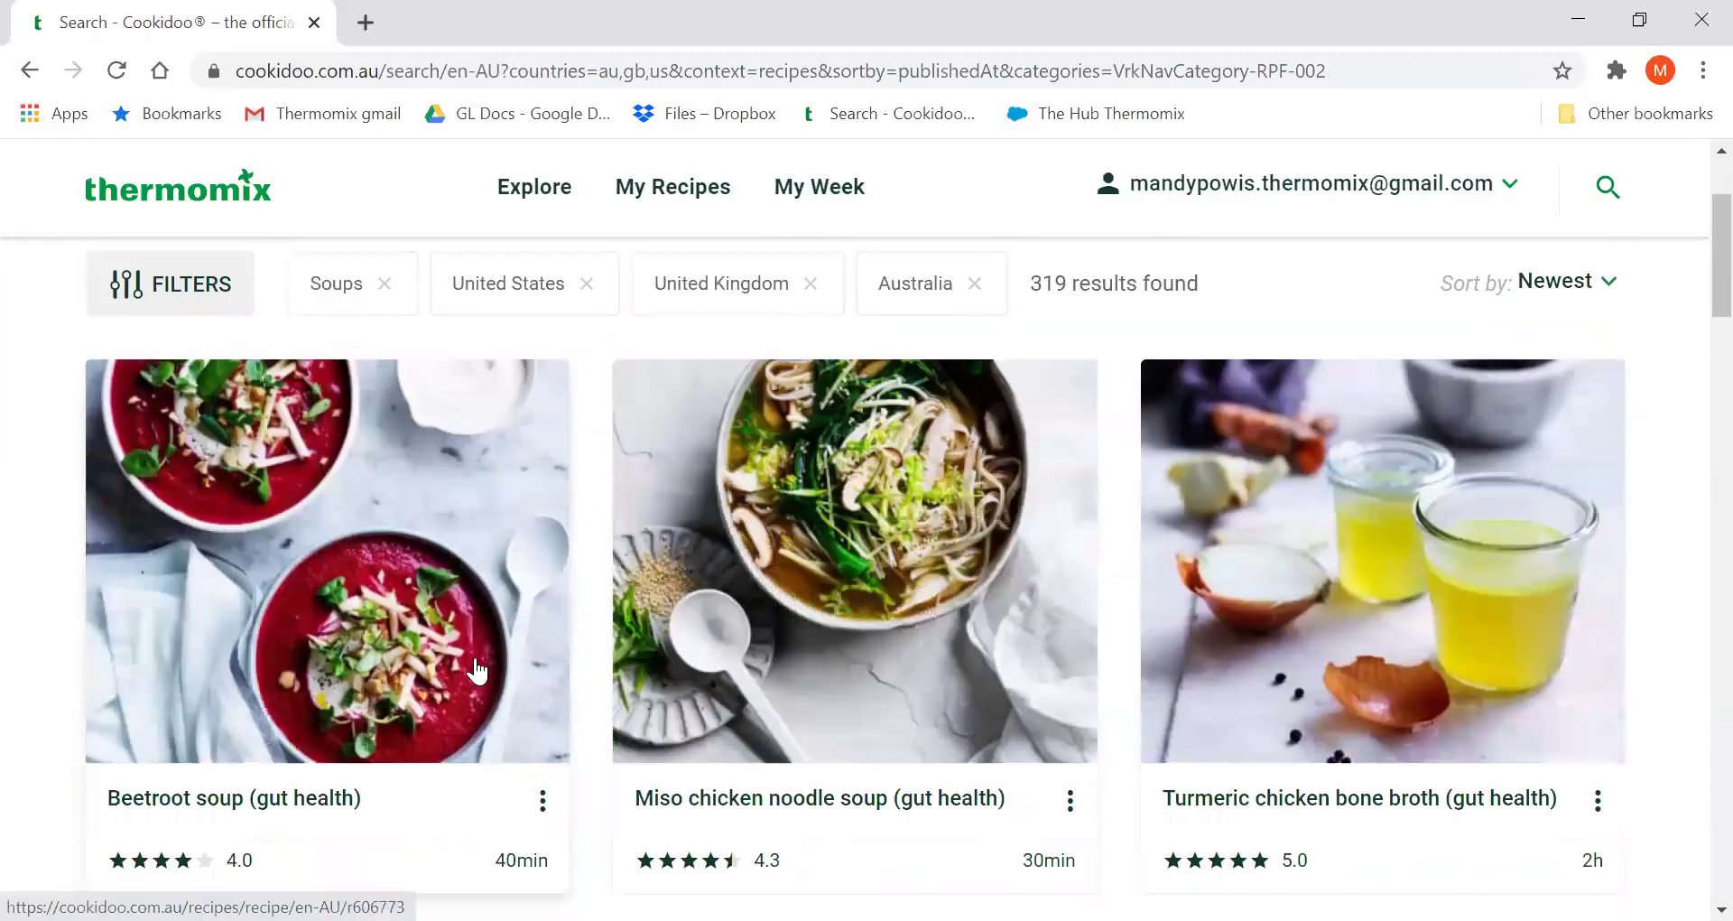
{"action": "scroll", "coordinate": [394, 652], "scroll_direction": "down", "scroll_amount": 3}
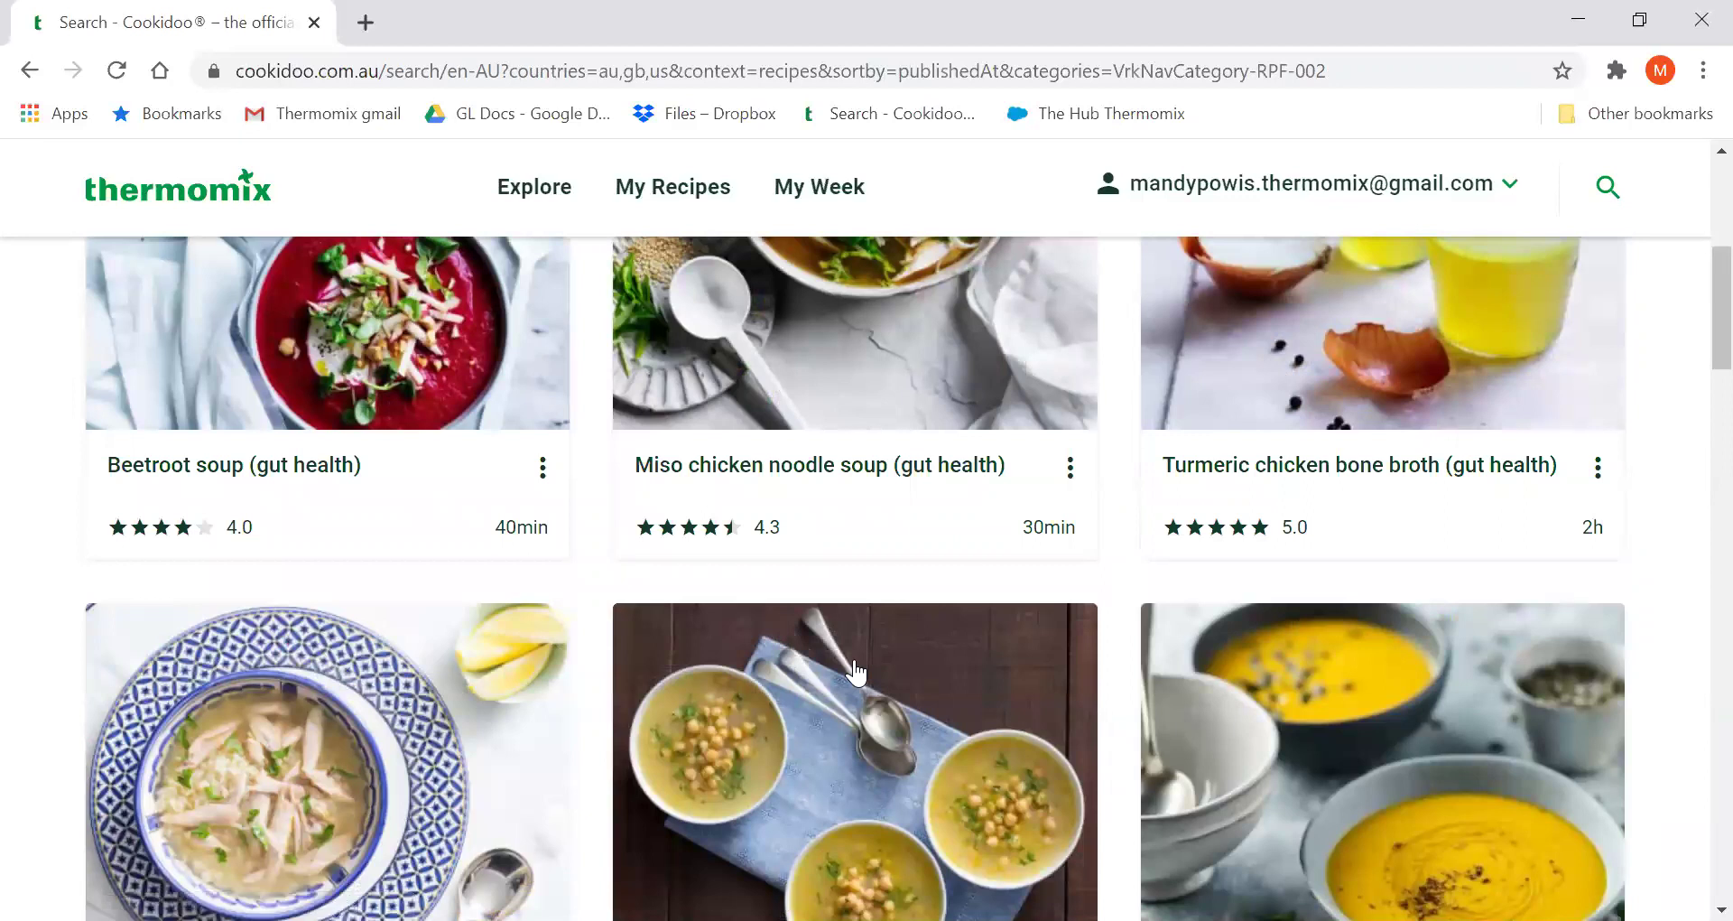
{"action": "scroll", "coordinate": [855, 672], "scroll_direction": "down", "scroll_amount": 9}
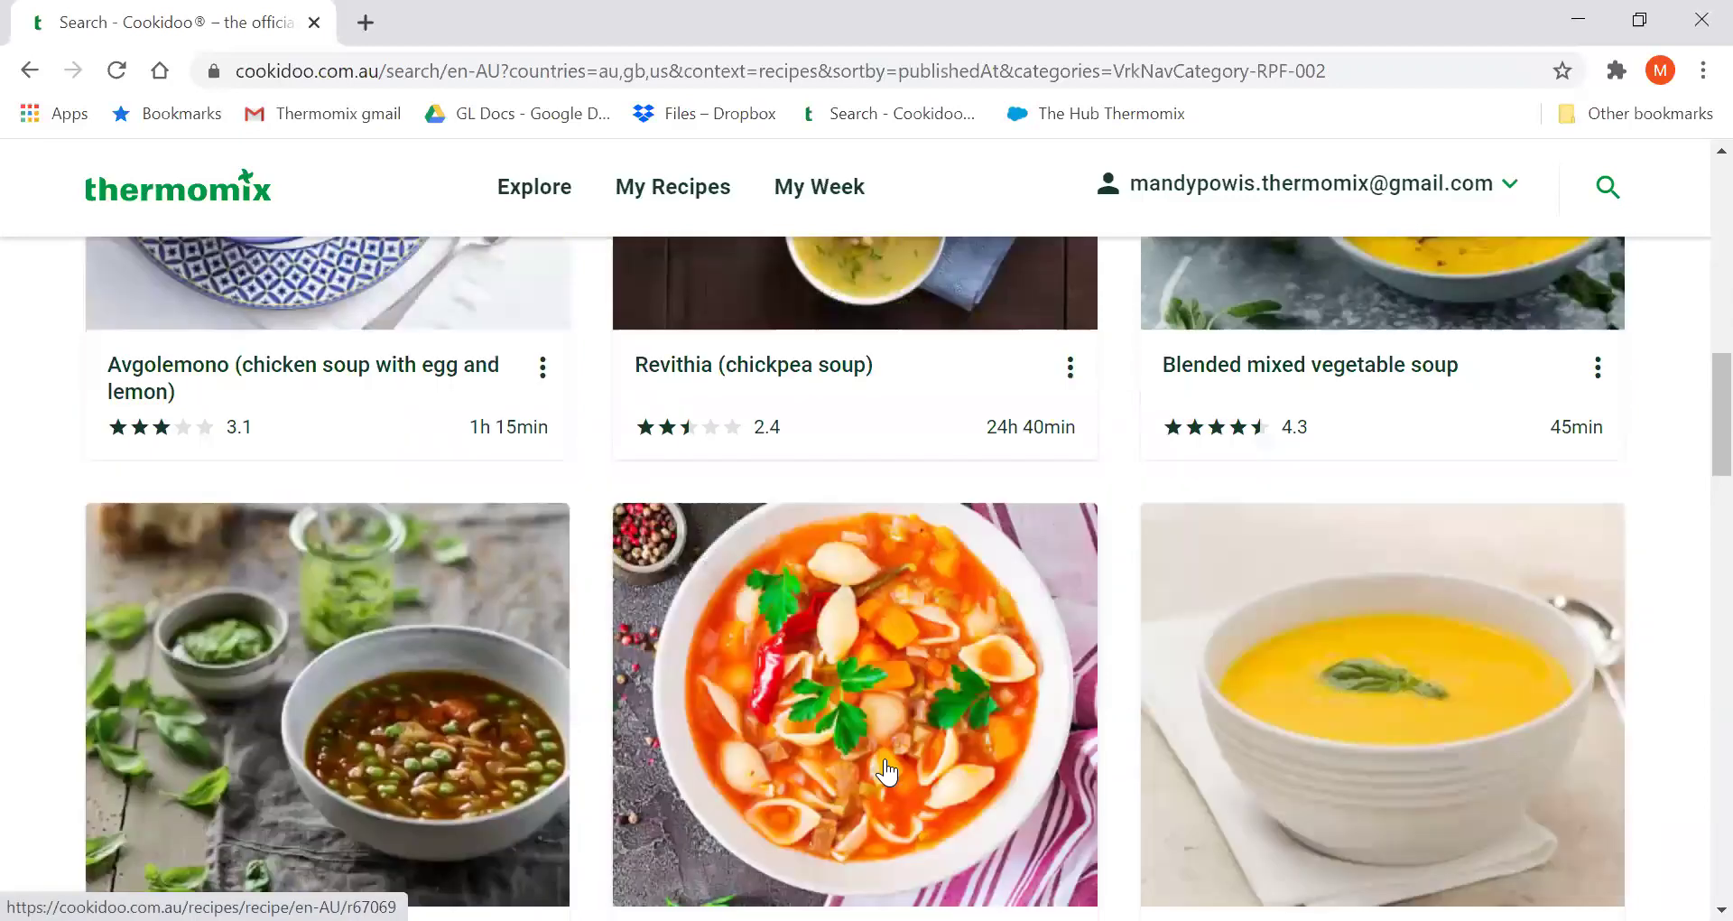
{"action": "scroll", "coordinate": [887, 772], "scroll_direction": "down", "scroll_amount": 7}
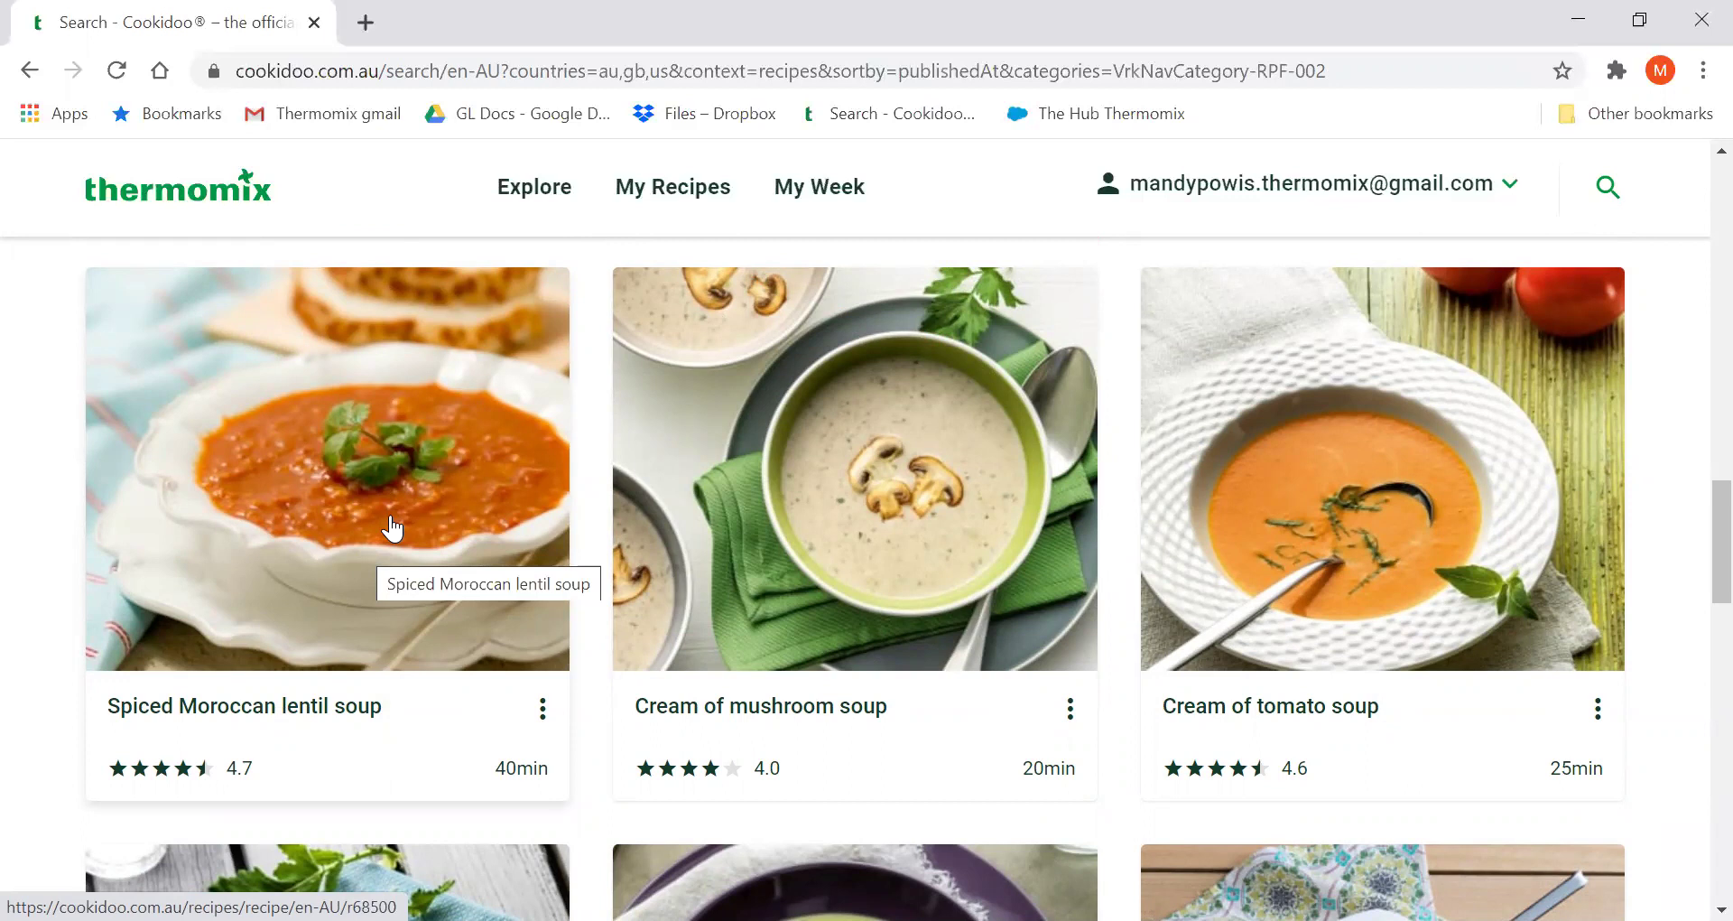
{"action": "scroll", "coordinate": [393, 528], "scroll_direction": "down", "scroll_amount": 1}
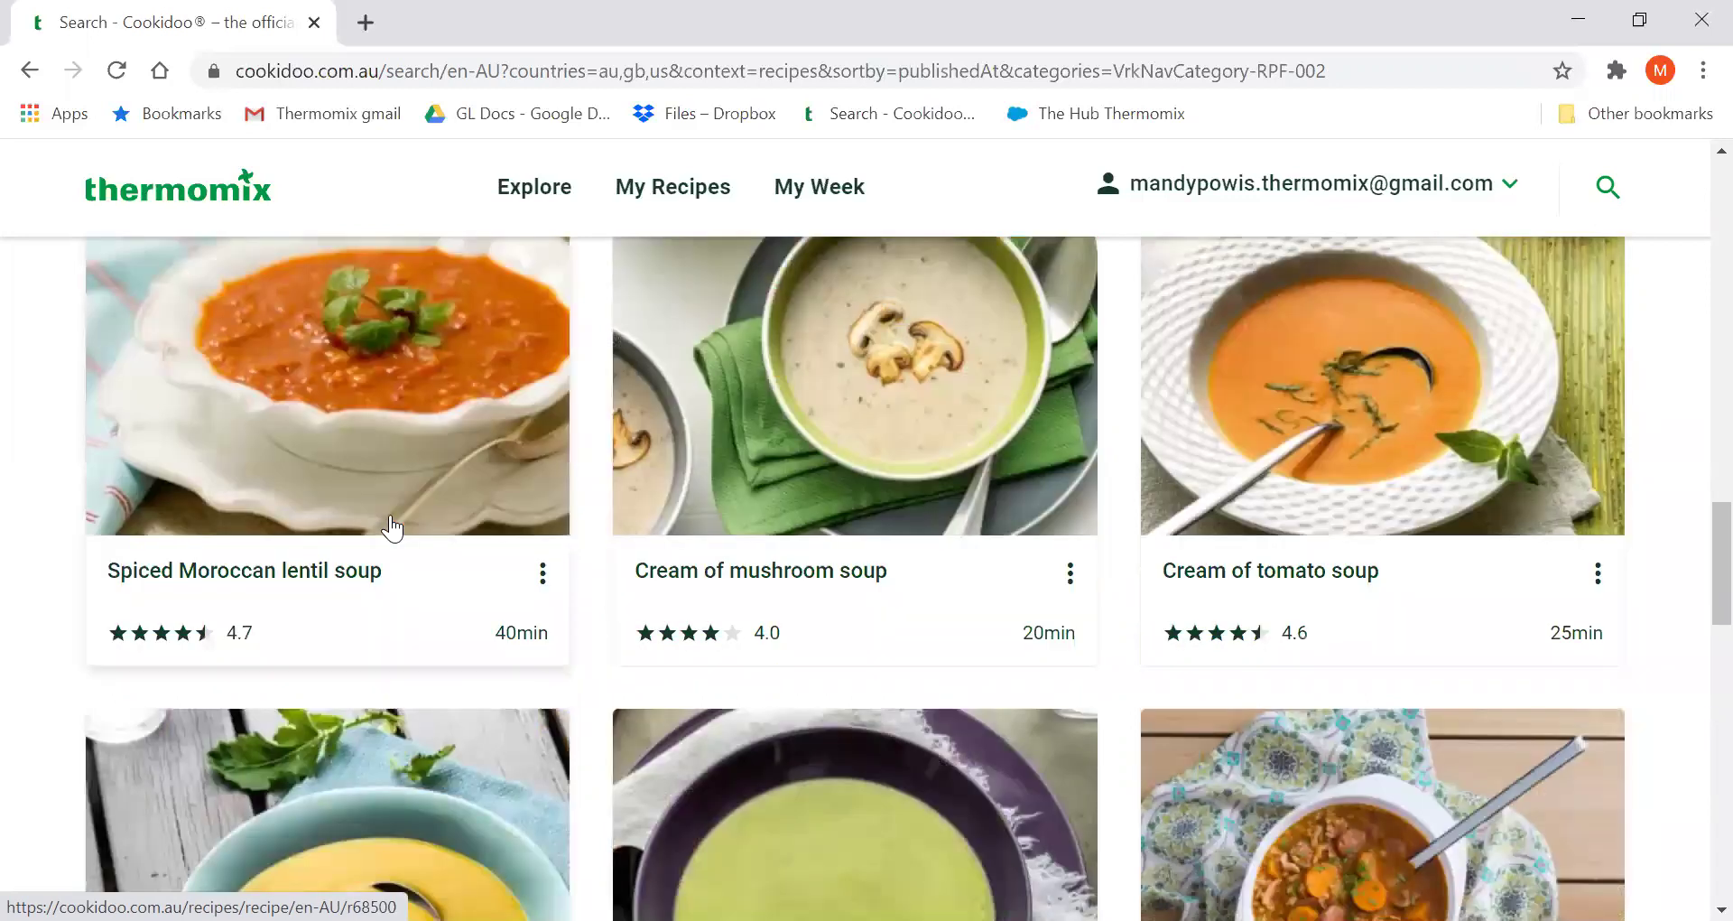
{"action": "scroll", "coordinate": [425, 442], "scroll_direction": "down", "scroll_amount": 3}
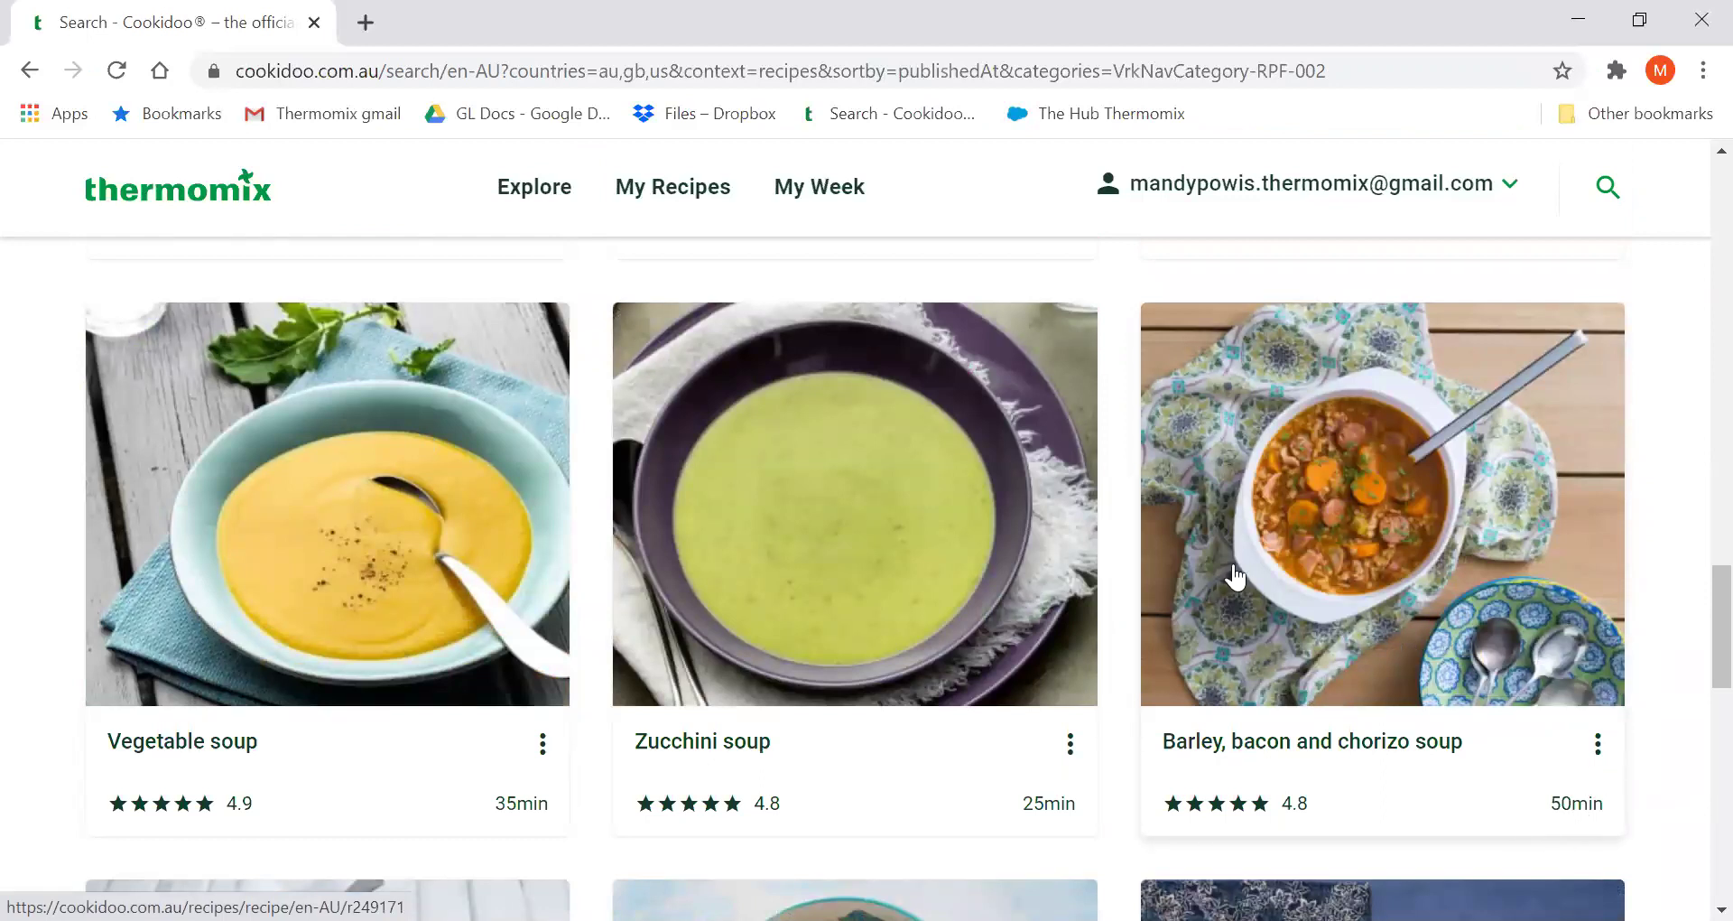
{"action": "left_click", "coordinate": [1598, 745]}
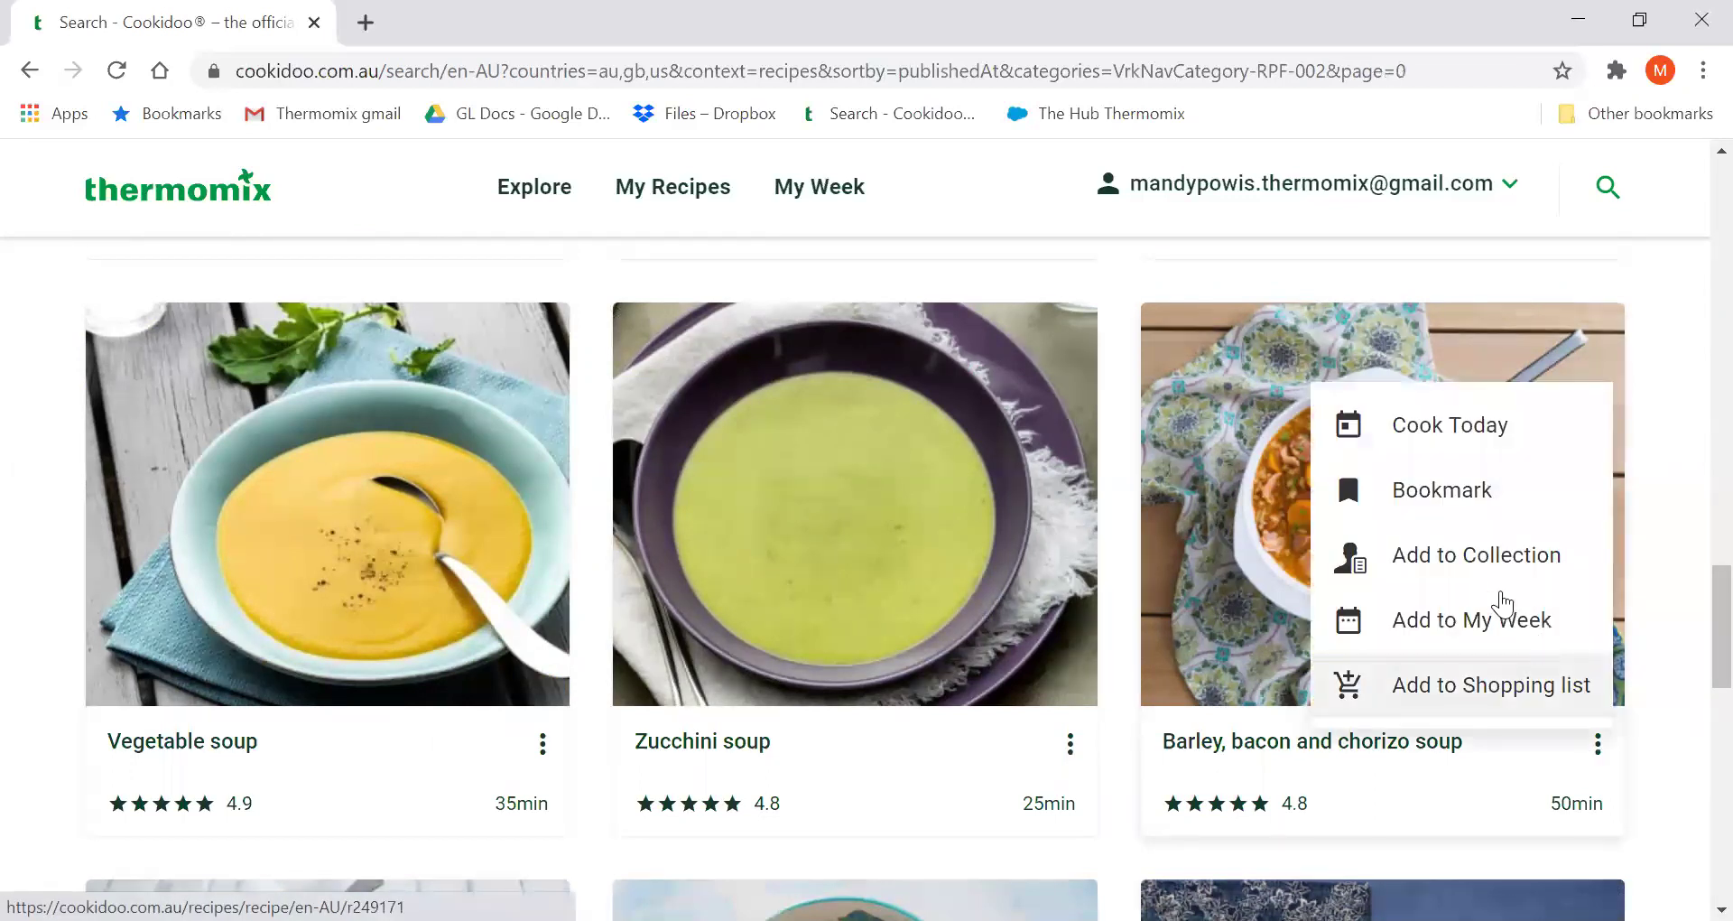
{"action": "left_click", "coordinate": [1494, 557]}
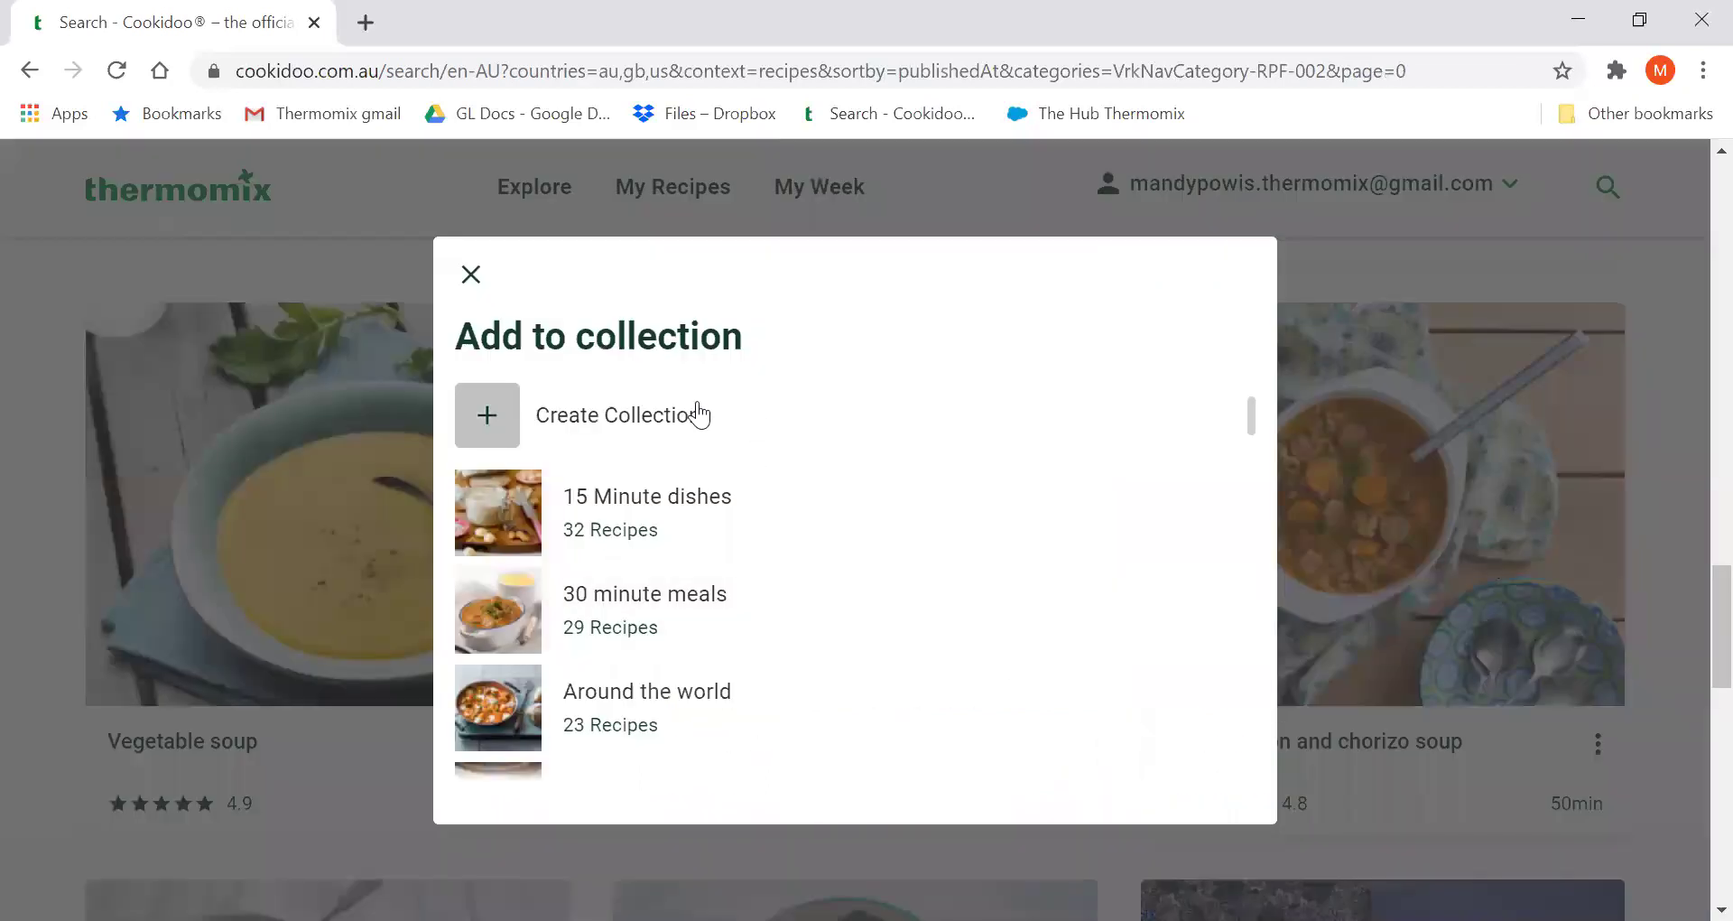
{"action": "left_click", "coordinate": [623, 428]}
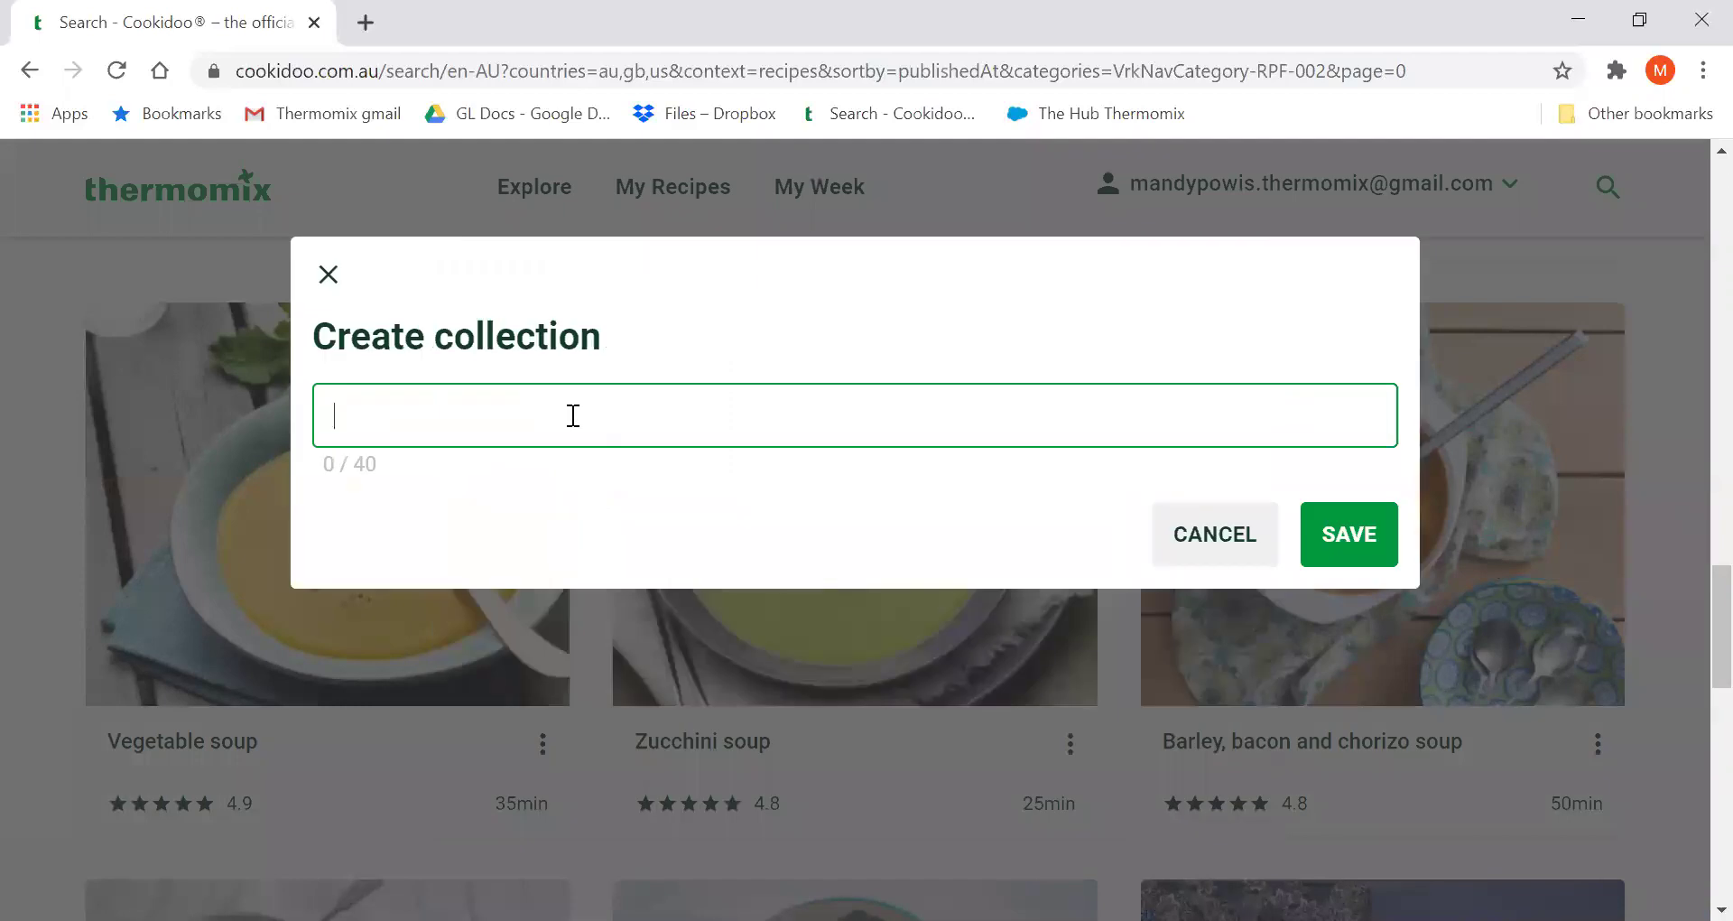
{"action": "type", "text": "AP"}
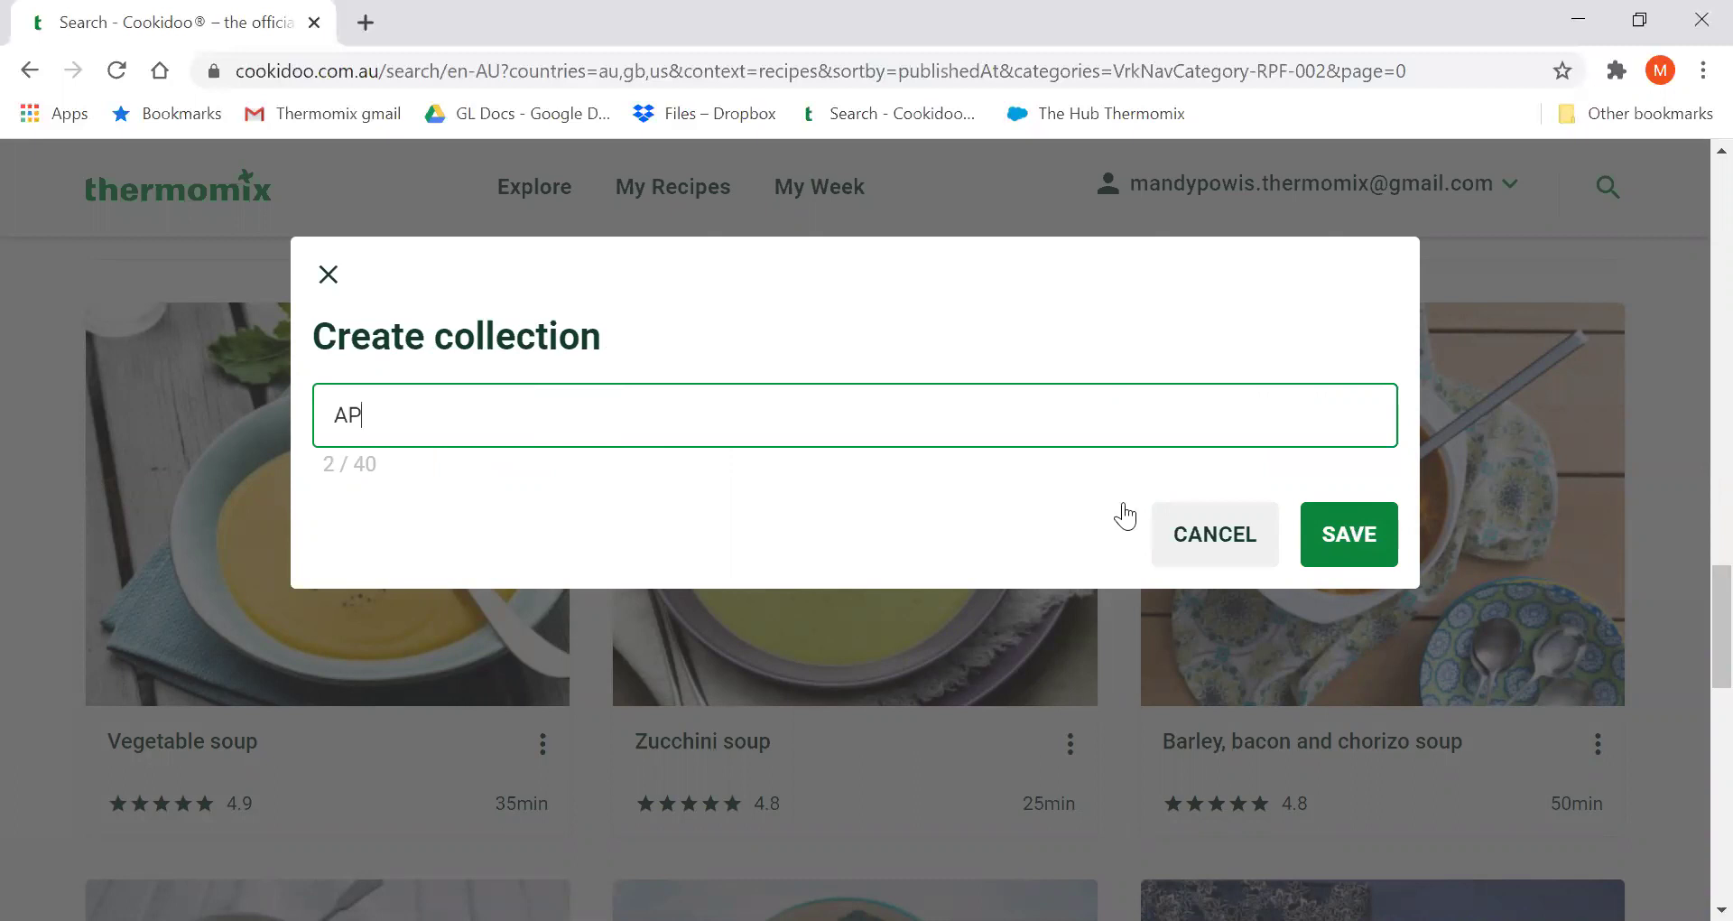
{"action": "type", "text": "Soup"}
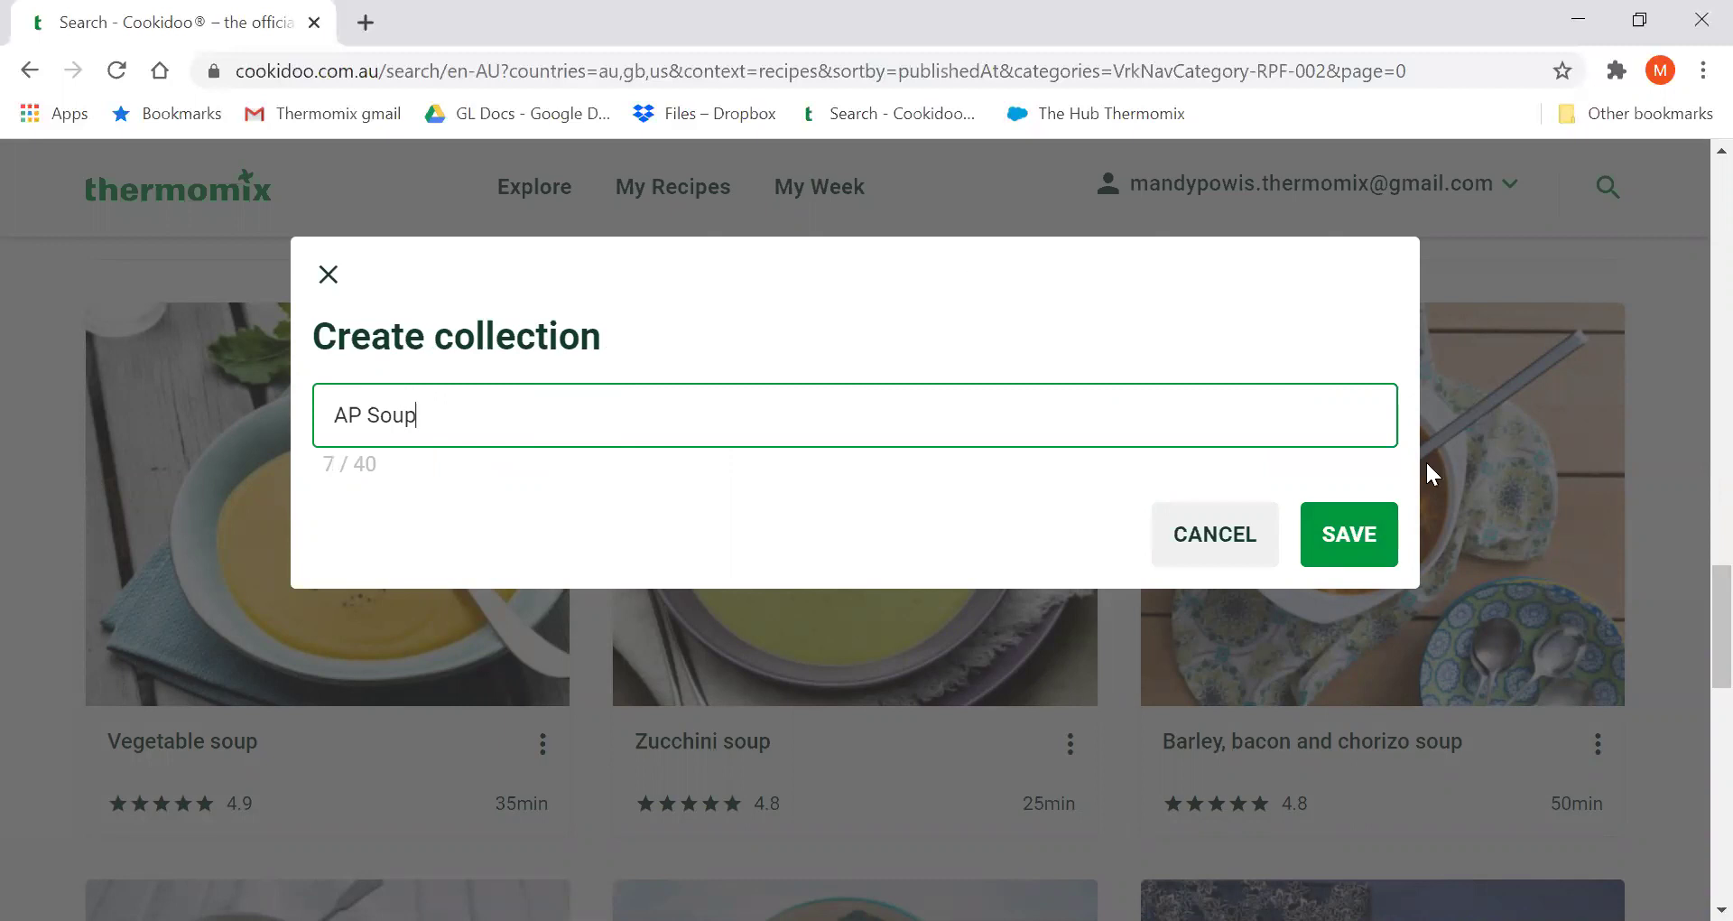
{"action": "left_click", "coordinate": [1349, 537]}
Add the Tom kha gai (Thai chicken coconut soup) and Bun bo hue (spicy noodle soup) recipes to the AP Soup collection.
{"action": "scroll", "coordinate": [916, 650], "scroll_direction": "down", "scroll_amount": 6}
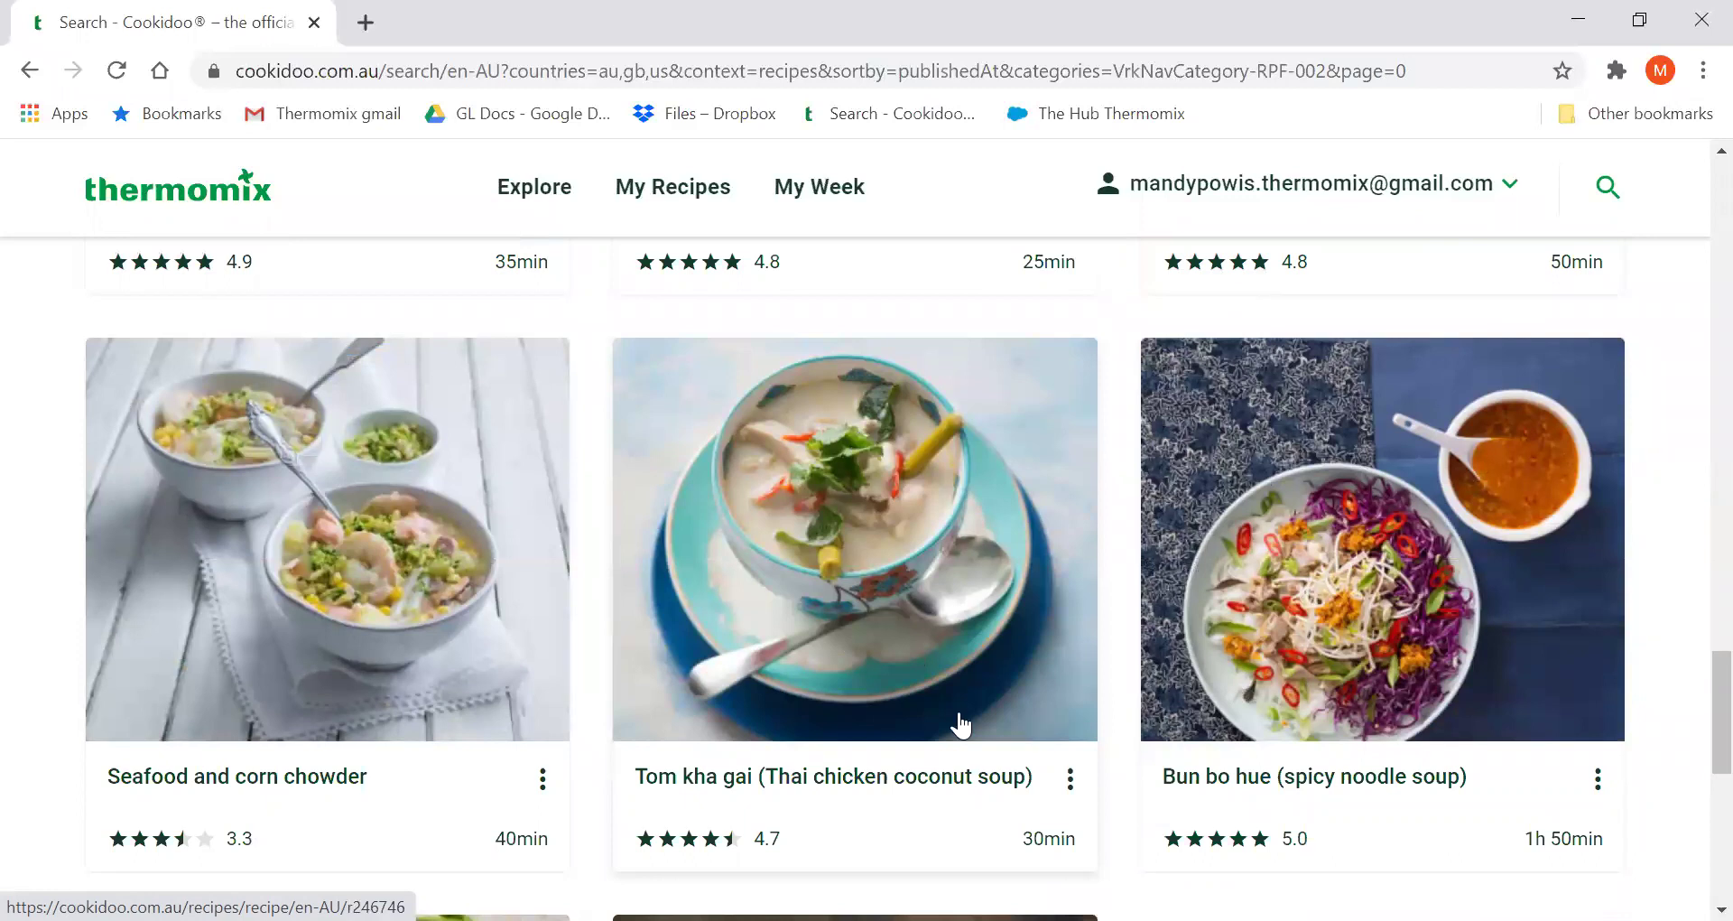
{"action": "left_click", "coordinate": [1069, 784]}
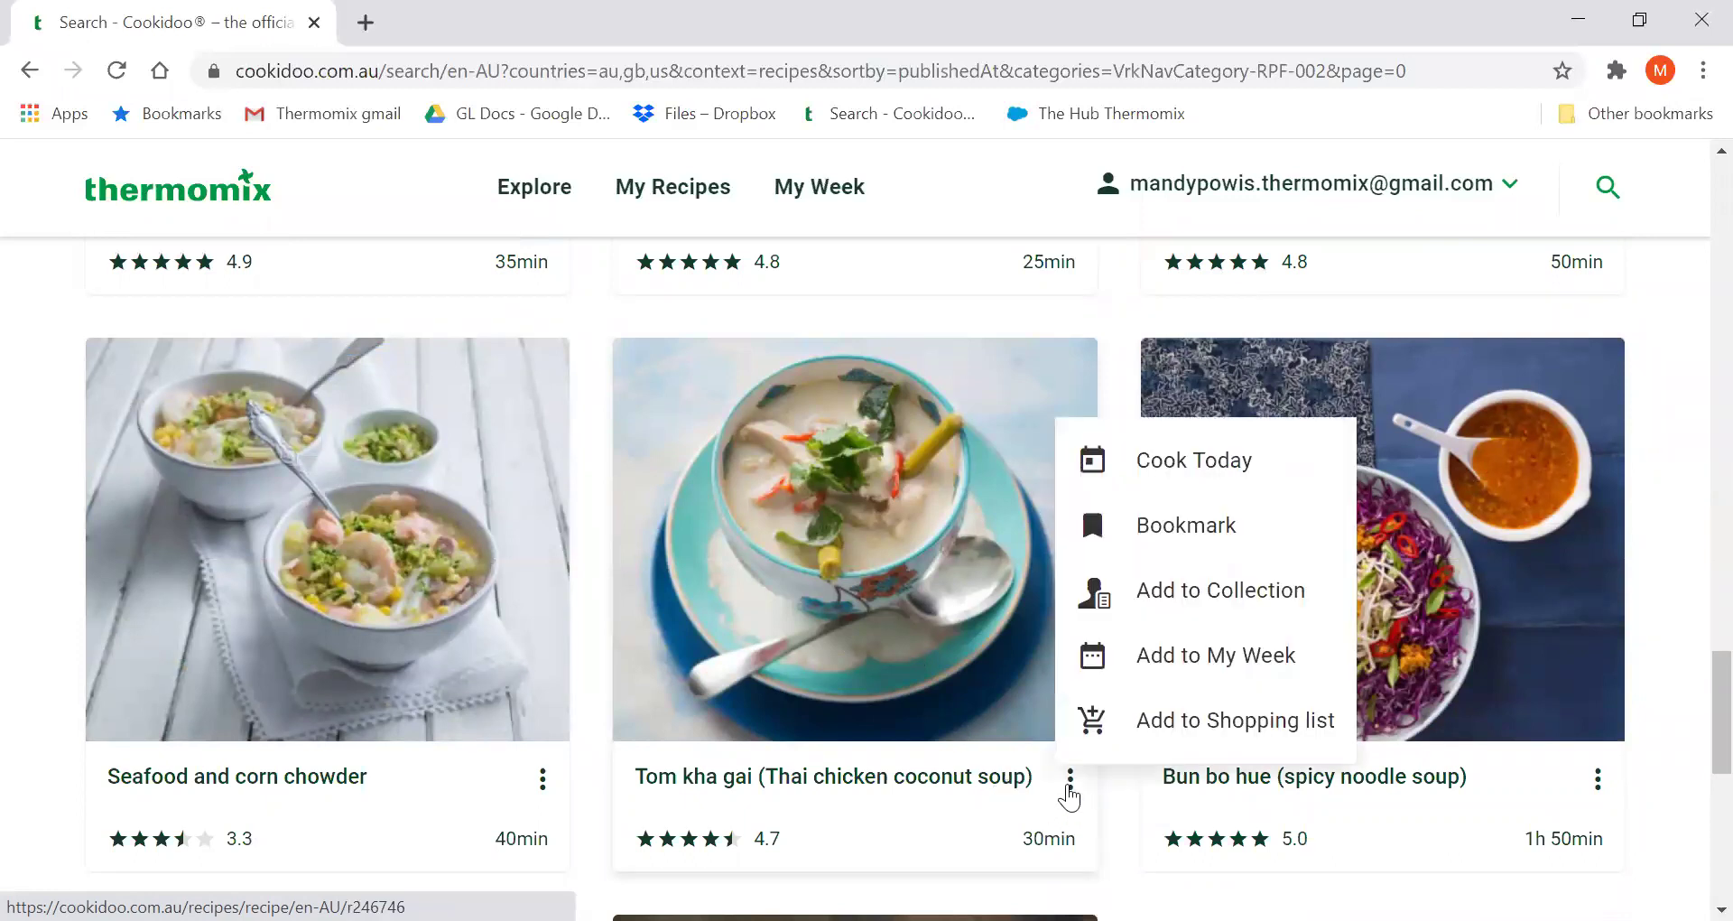
{"action": "left_click", "coordinate": [1165, 586]}
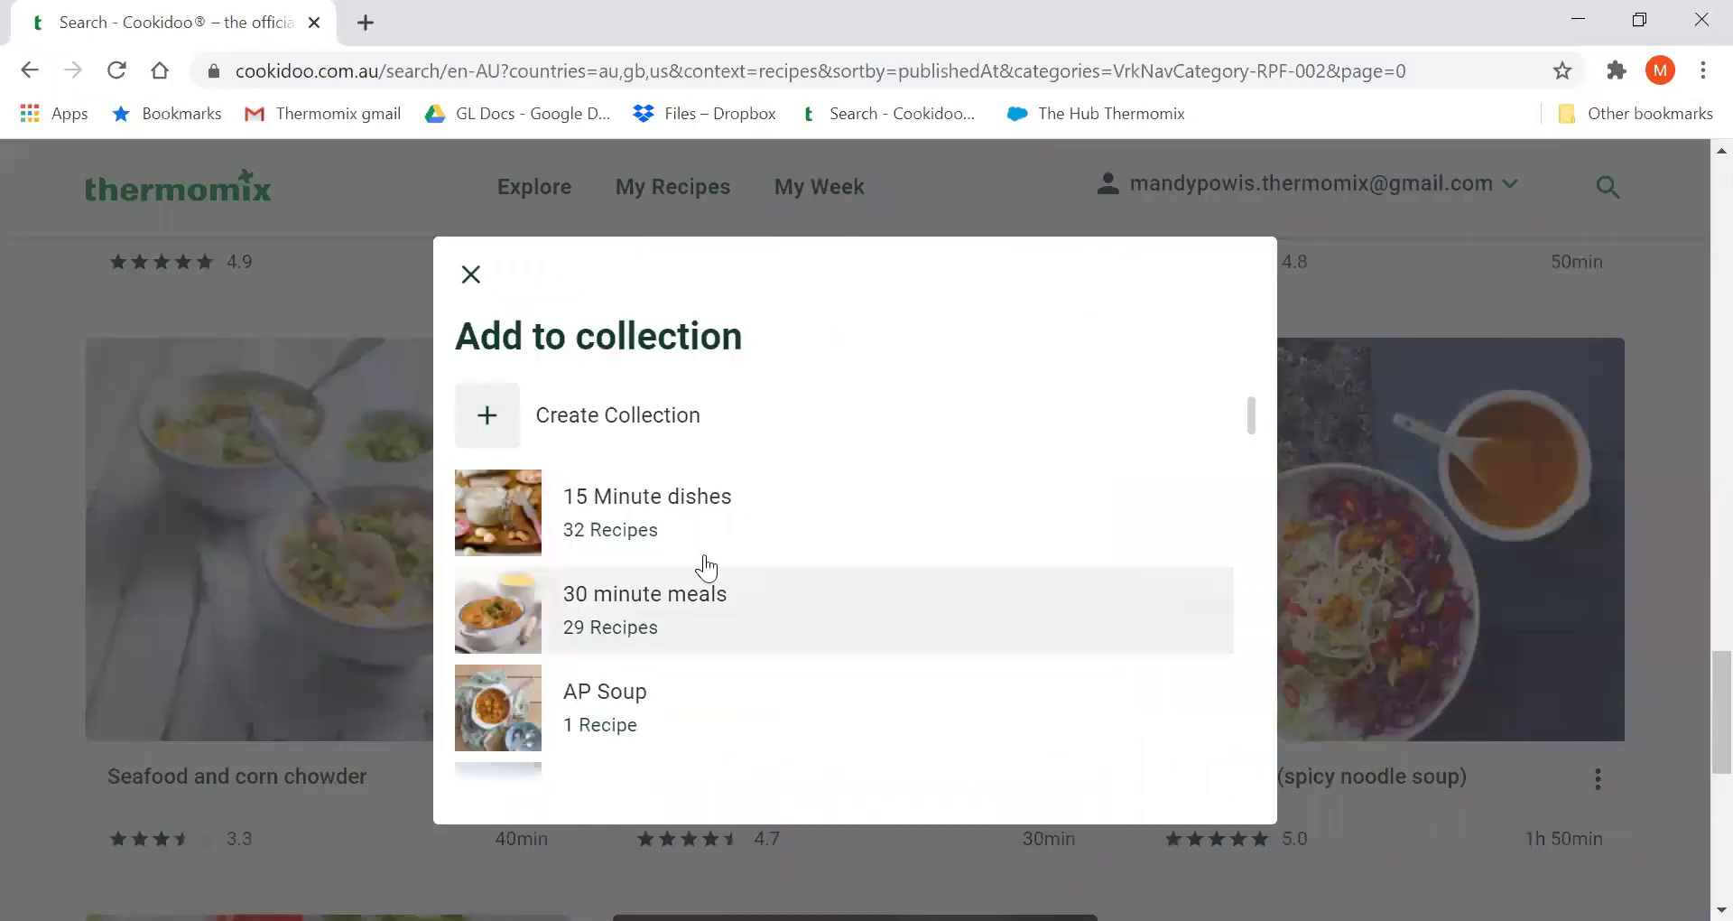
{"action": "left_click", "coordinate": [601, 717]}
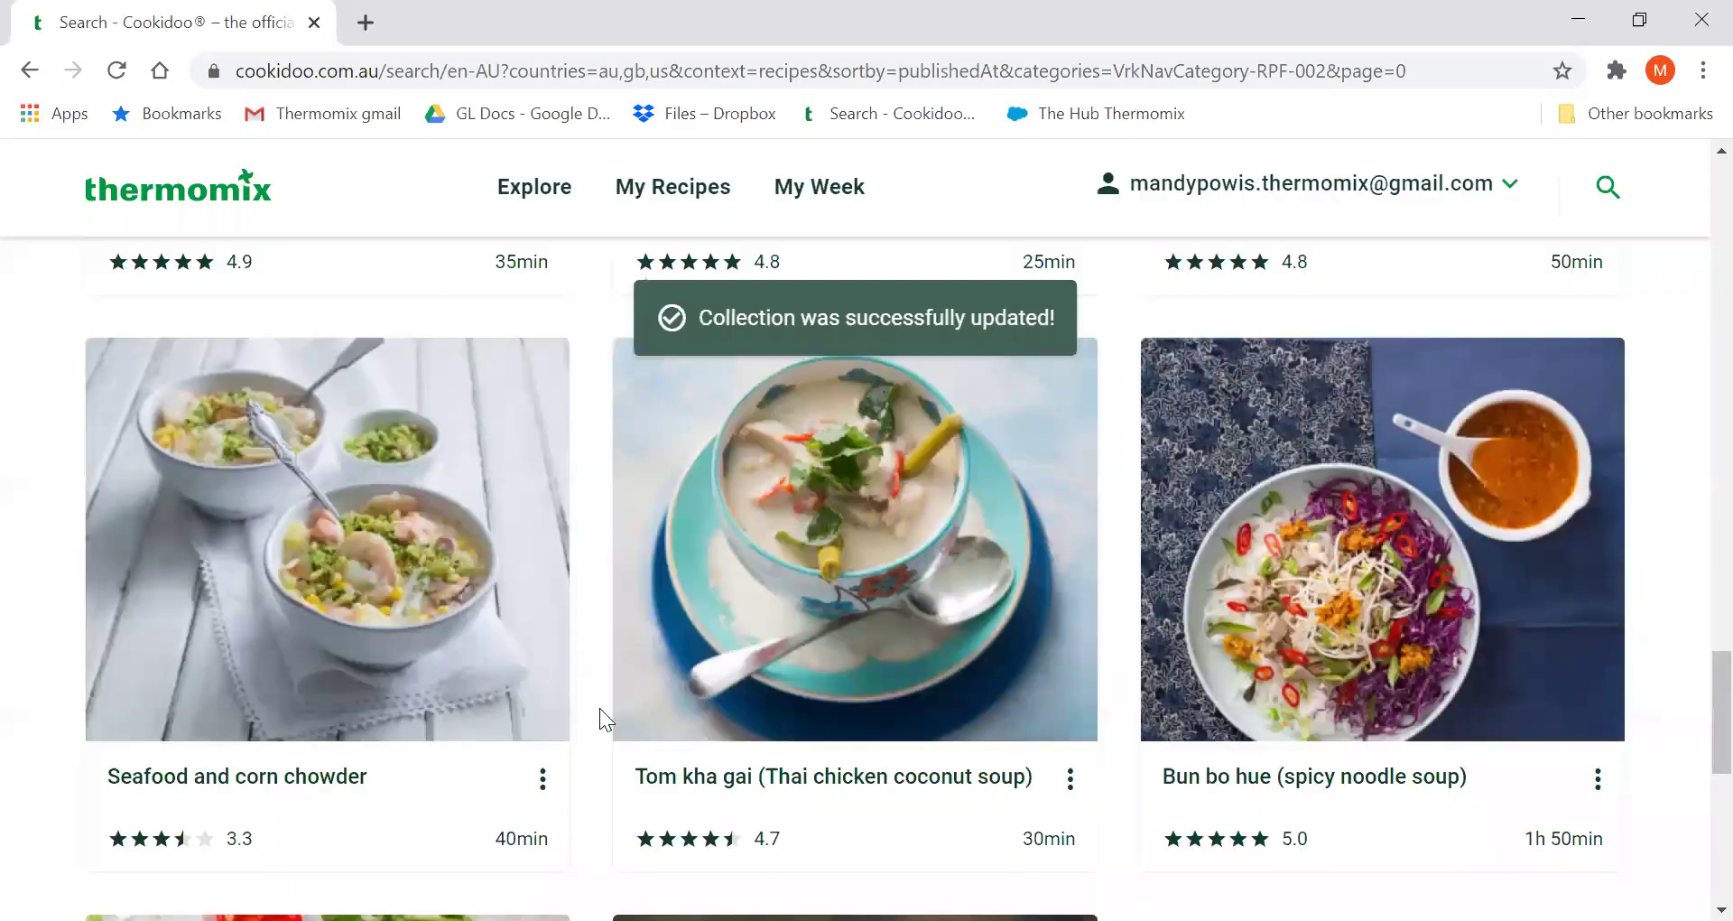
{"action": "left_click", "coordinate": [1597, 782]}
{"action": "left_click", "coordinate": [1471, 592]}
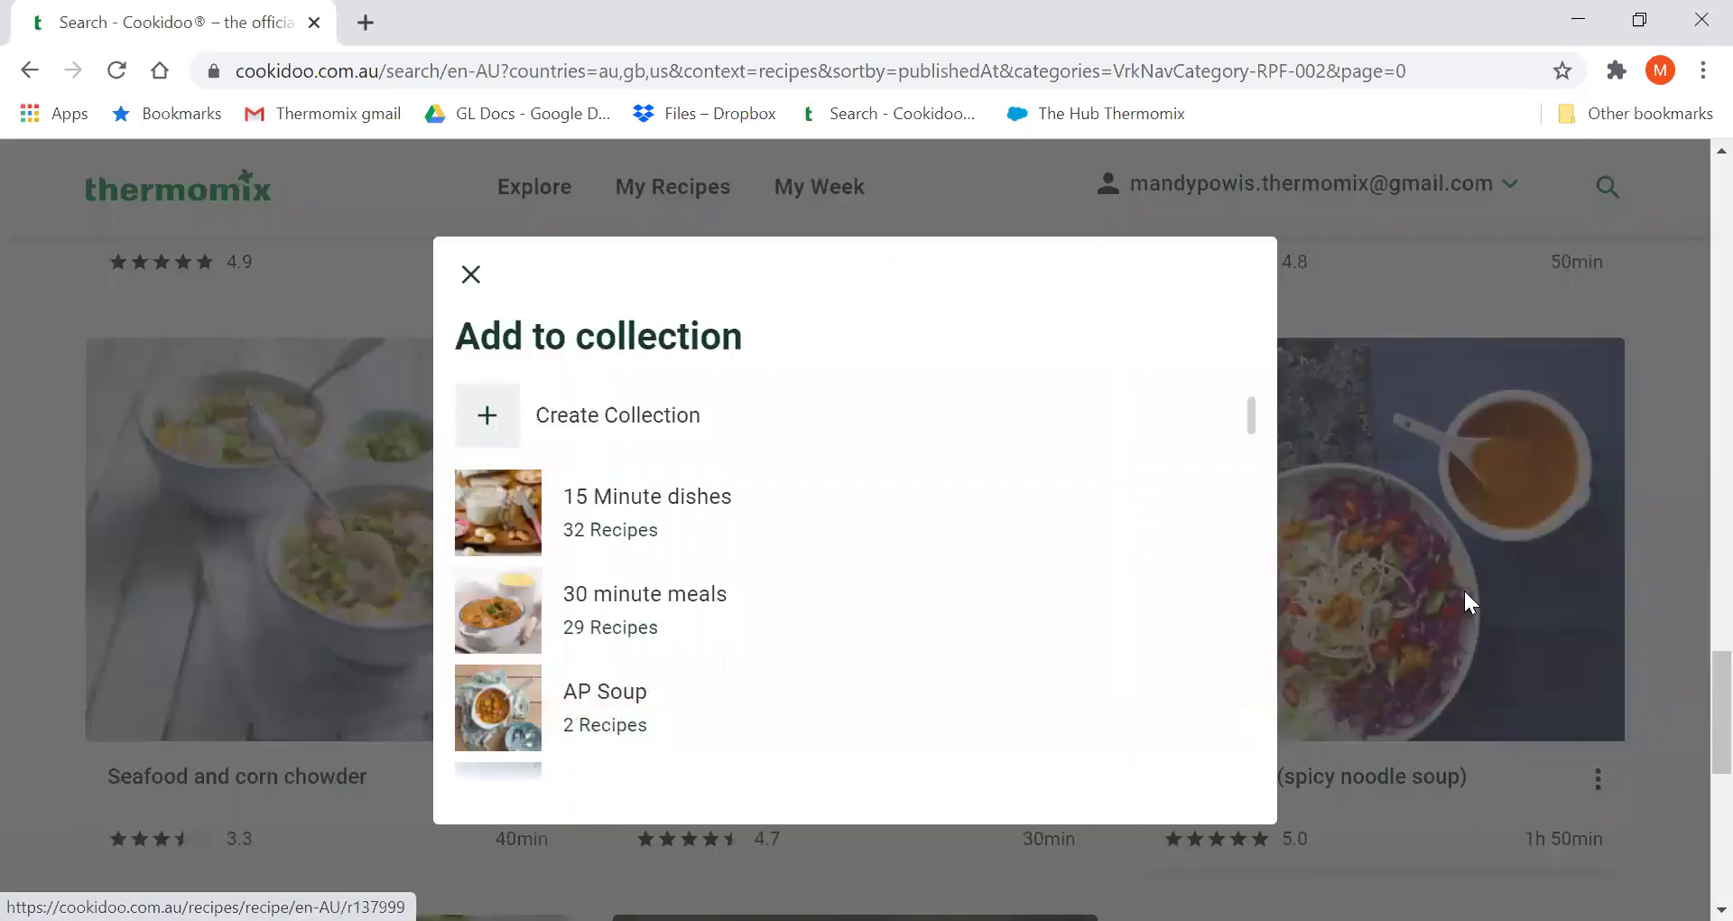
{"action": "left_click", "coordinate": [610, 697]}
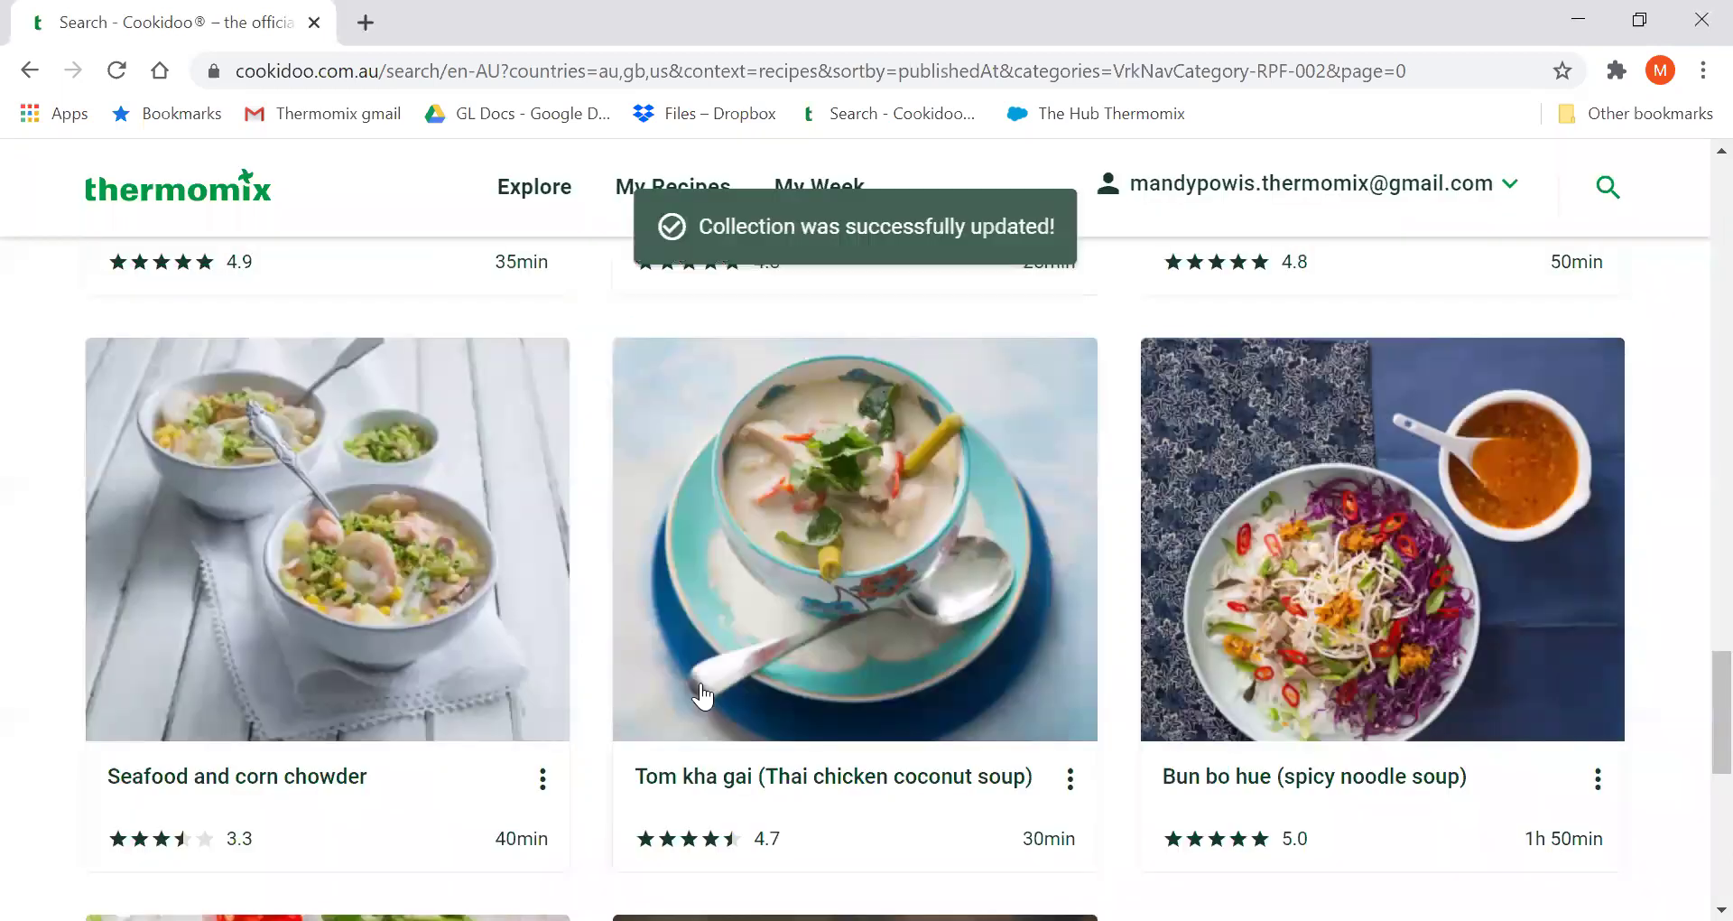
Find Smoky Black Bean Soup further down the soup results and add it to the AP Soup collection.
{"action": "scroll", "coordinate": [702, 695], "scroll_direction": "down", "scroll_amount": 6}
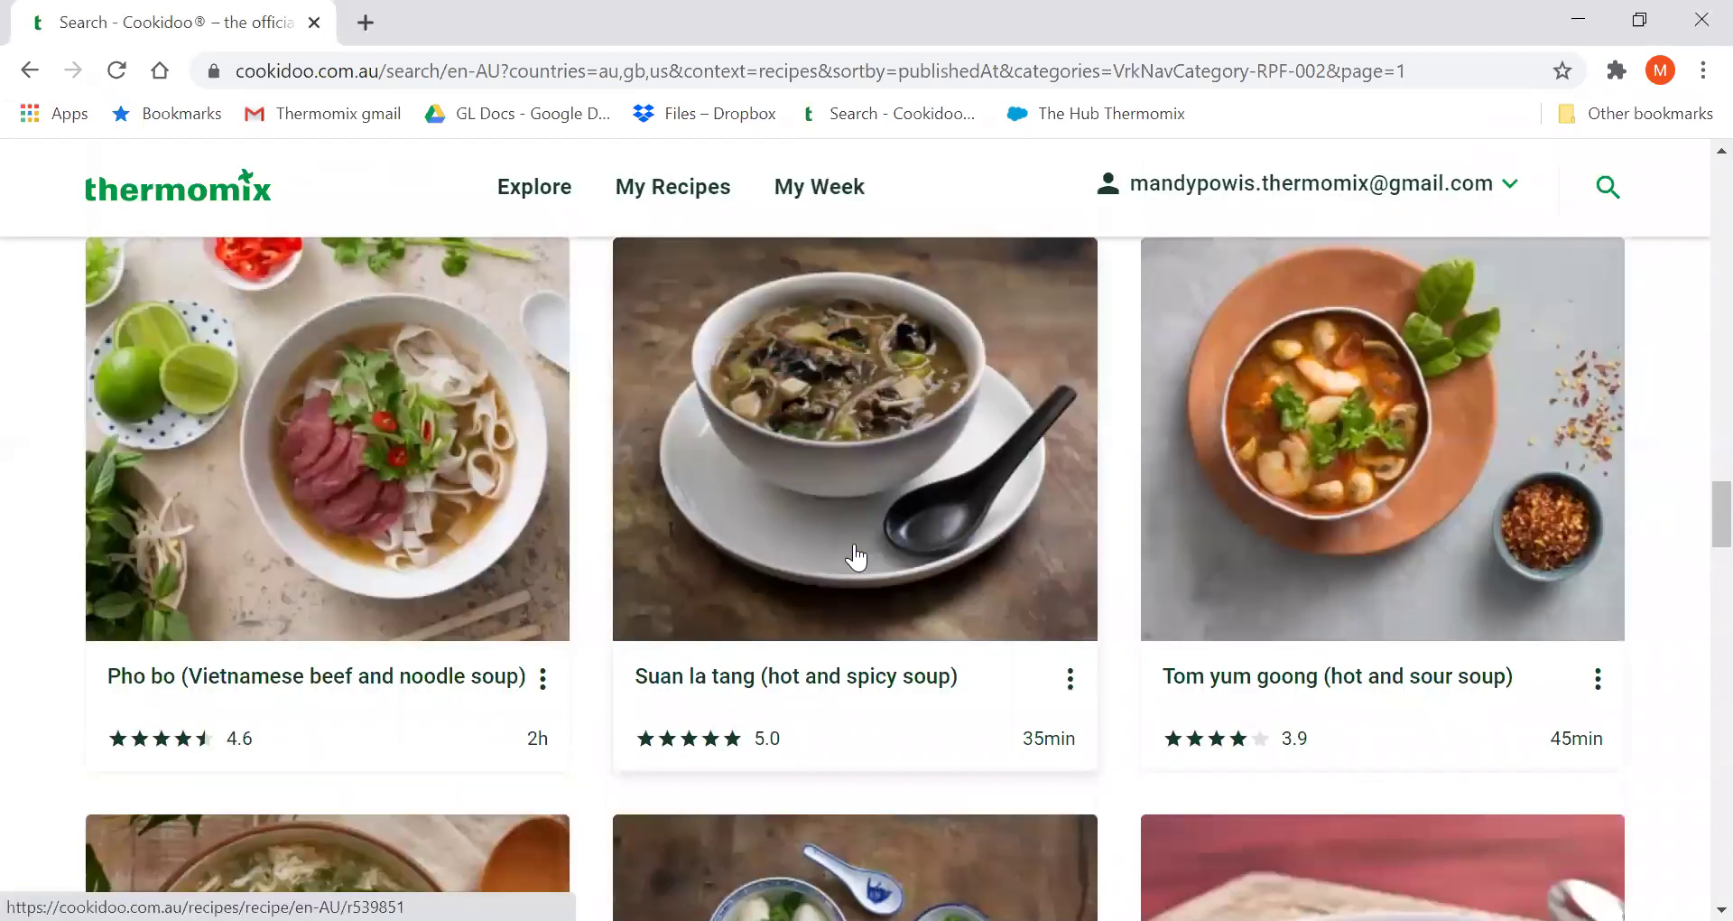
{"action": "scroll", "coordinate": [716, 560], "scroll_direction": "down", "scroll_amount": 5}
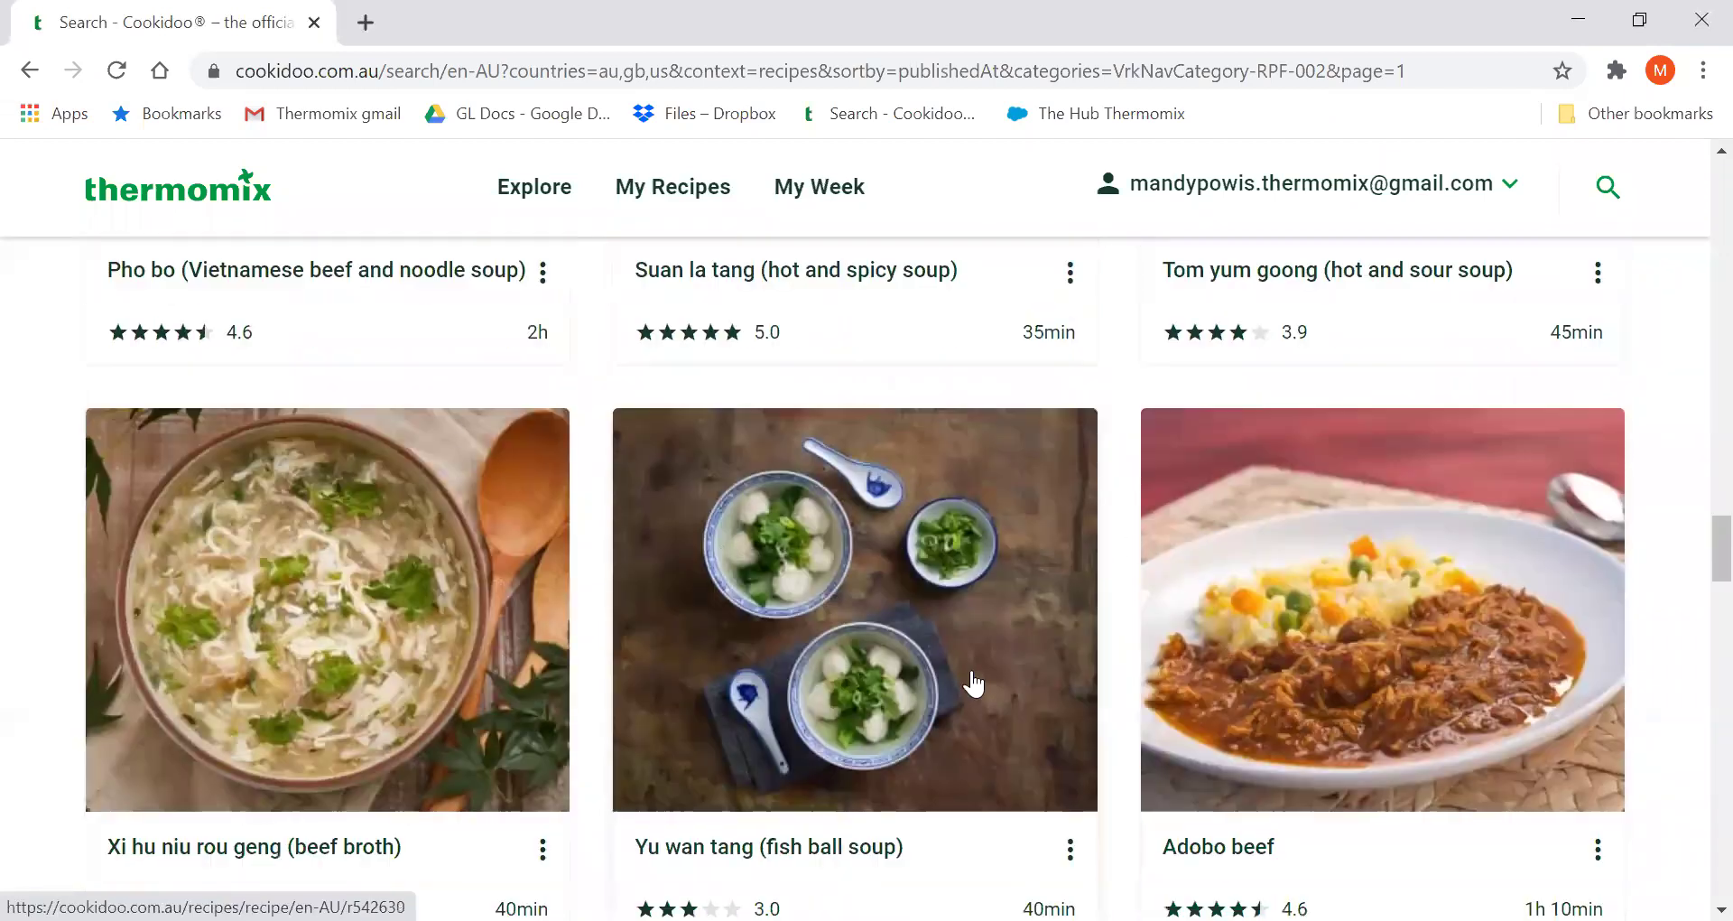
{"action": "scroll", "coordinate": [650, 459], "scroll_direction": "down", "scroll_amount": 7}
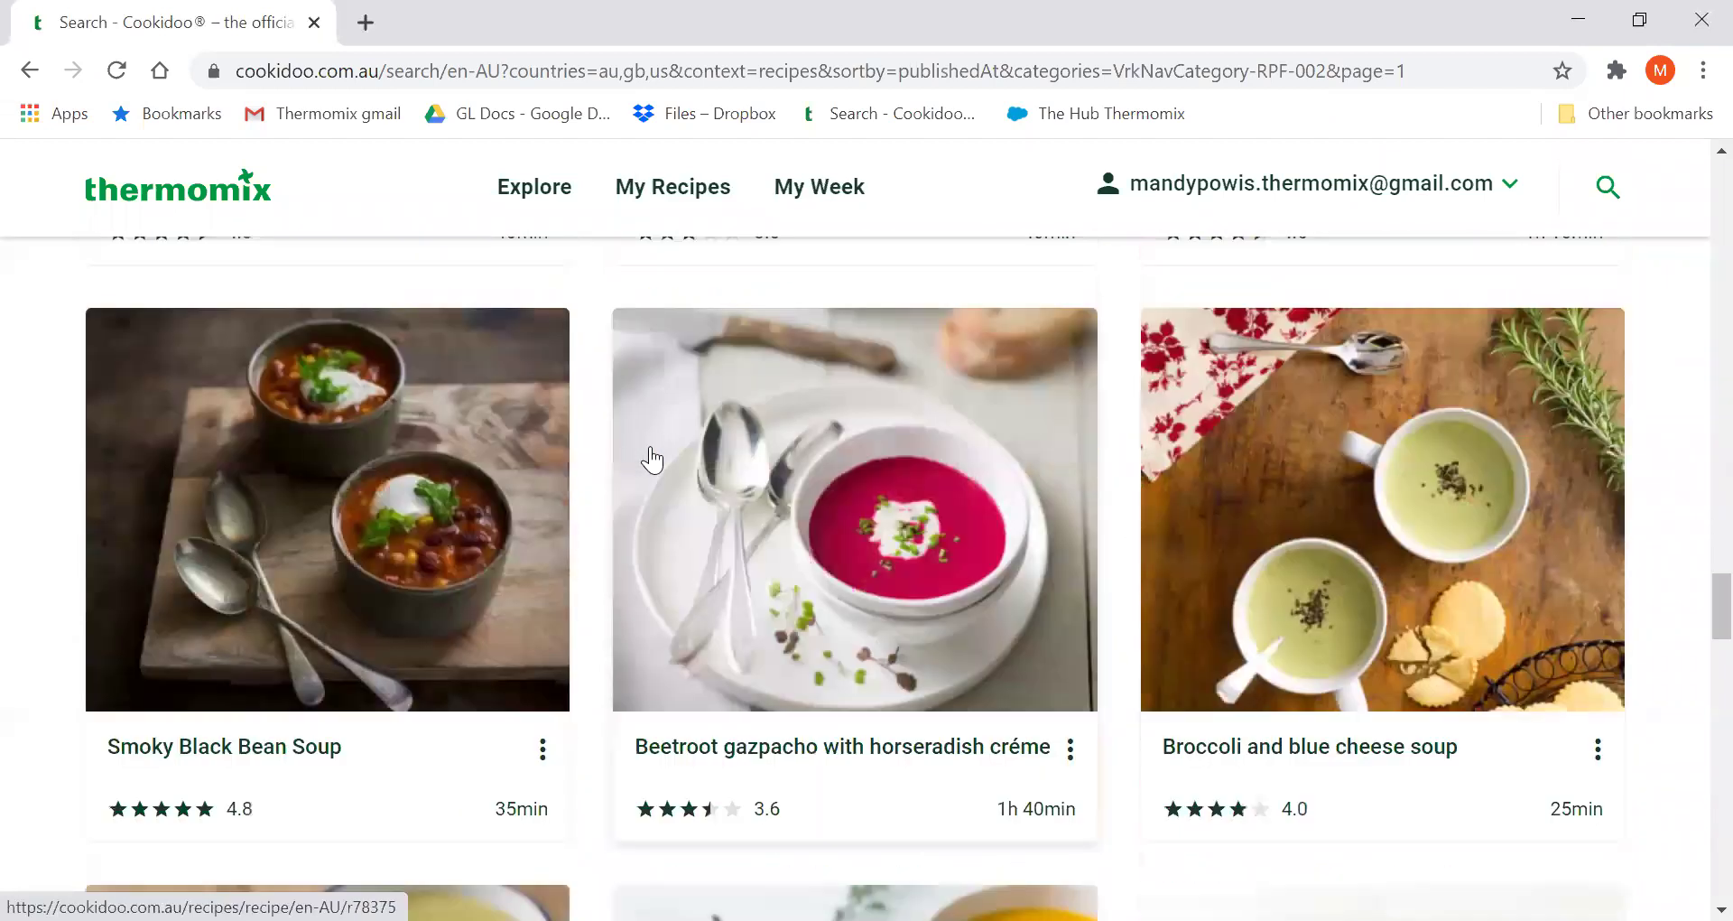
{"action": "left_click", "coordinate": [542, 749]}
{"action": "left_click", "coordinate": [659, 564]}
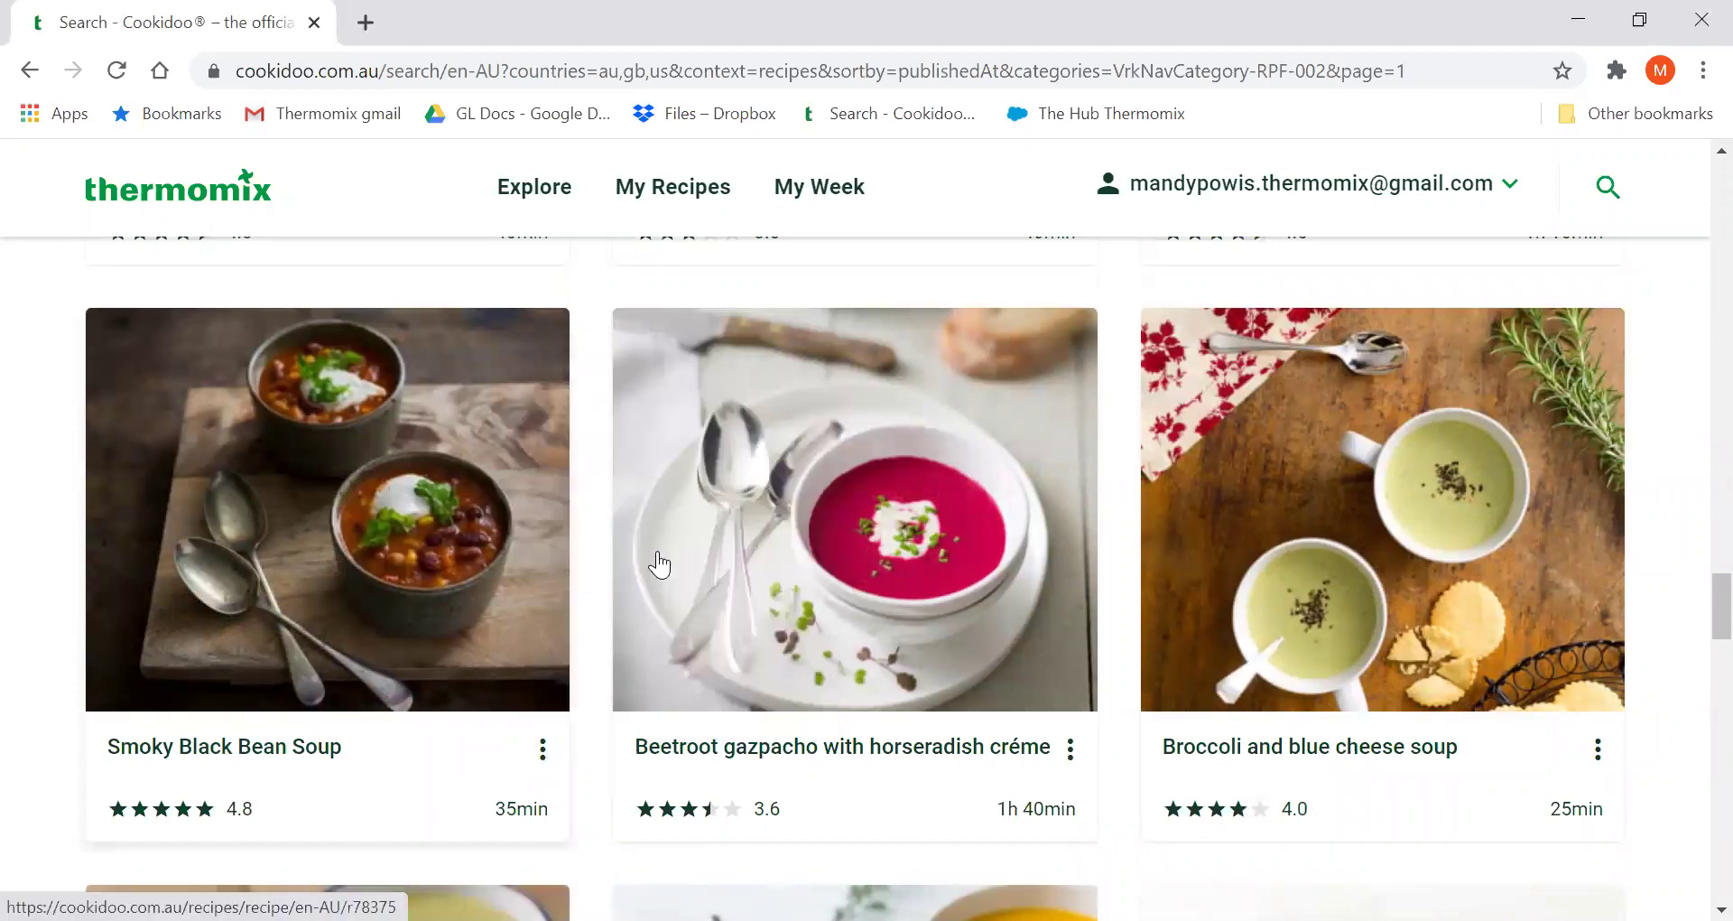
{"action": "left_click", "coordinate": [598, 704]}
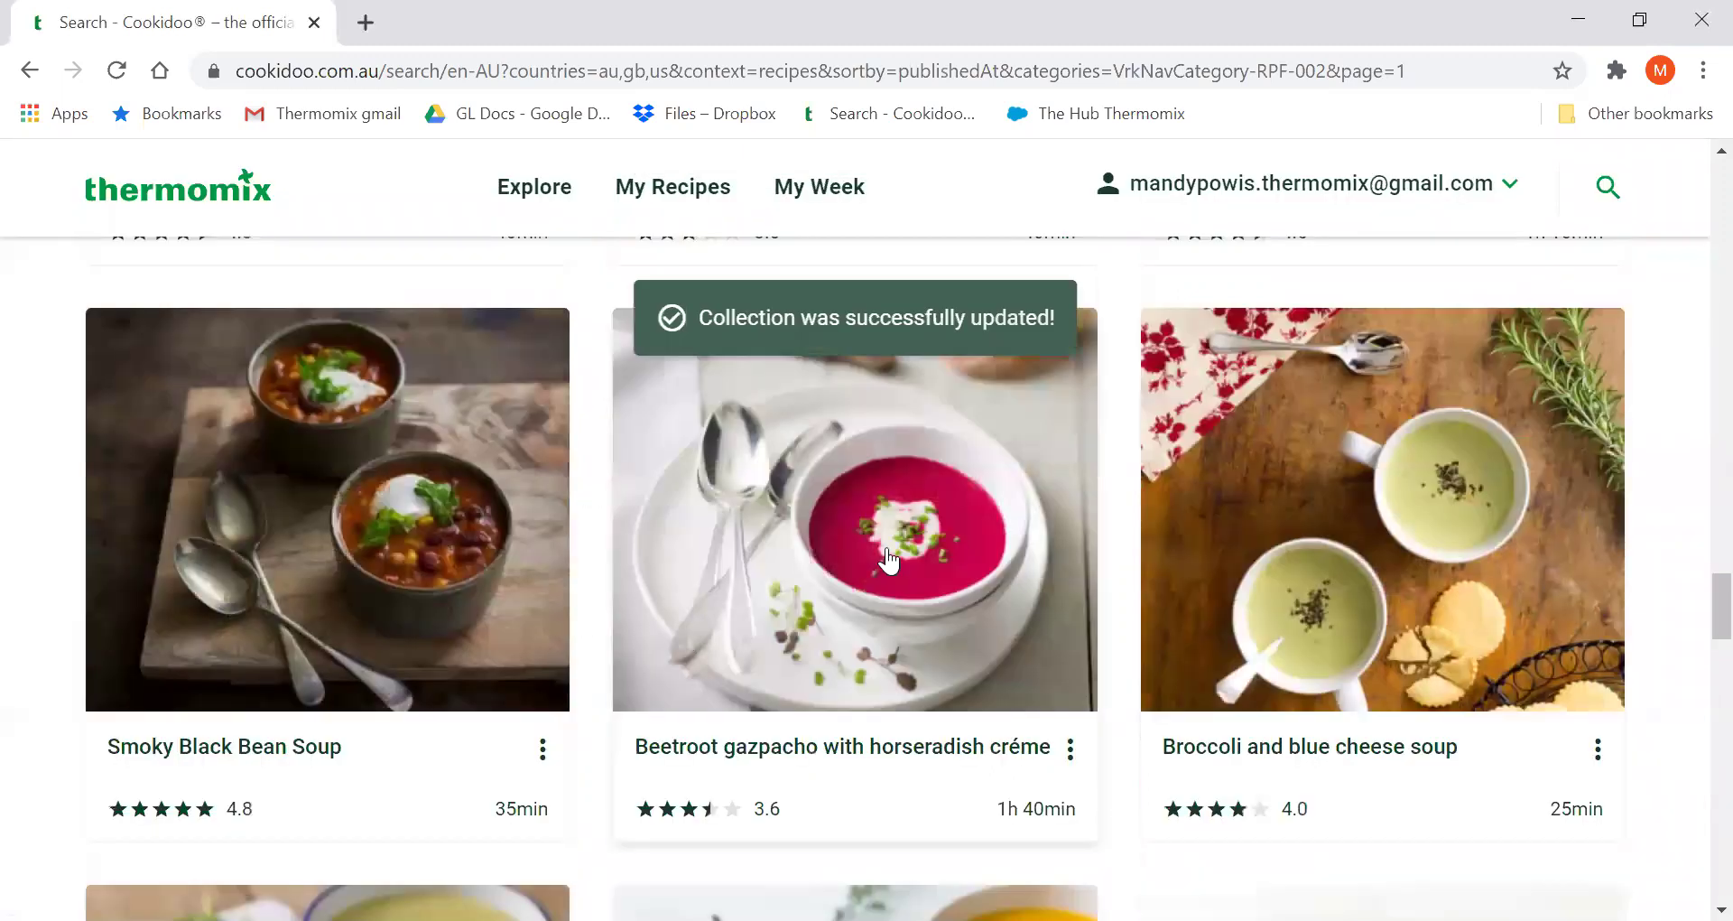
Add the Prawn and chicken laksa recipe to the AP Soup collection.
{"action": "scroll", "coordinate": [881, 559], "scroll_direction": "down", "scroll_amount": 8}
{"action": "scroll", "coordinate": [694, 572], "scroll_direction": "down", "scroll_amount": 5}
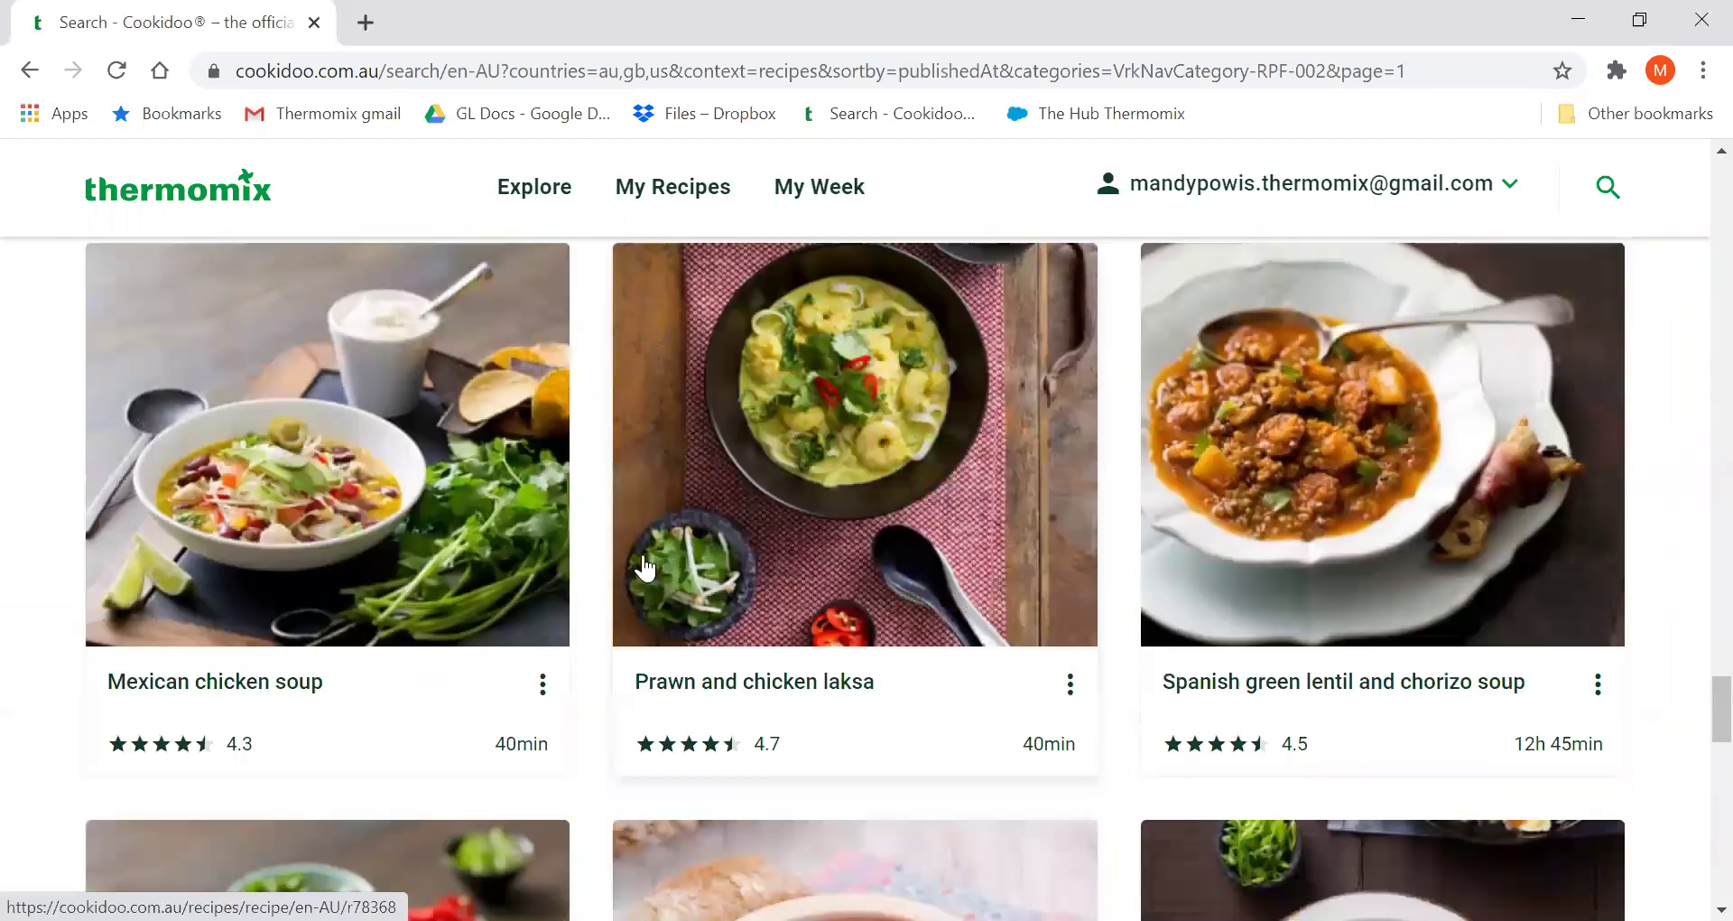
{"action": "left_click", "coordinate": [1071, 683]}
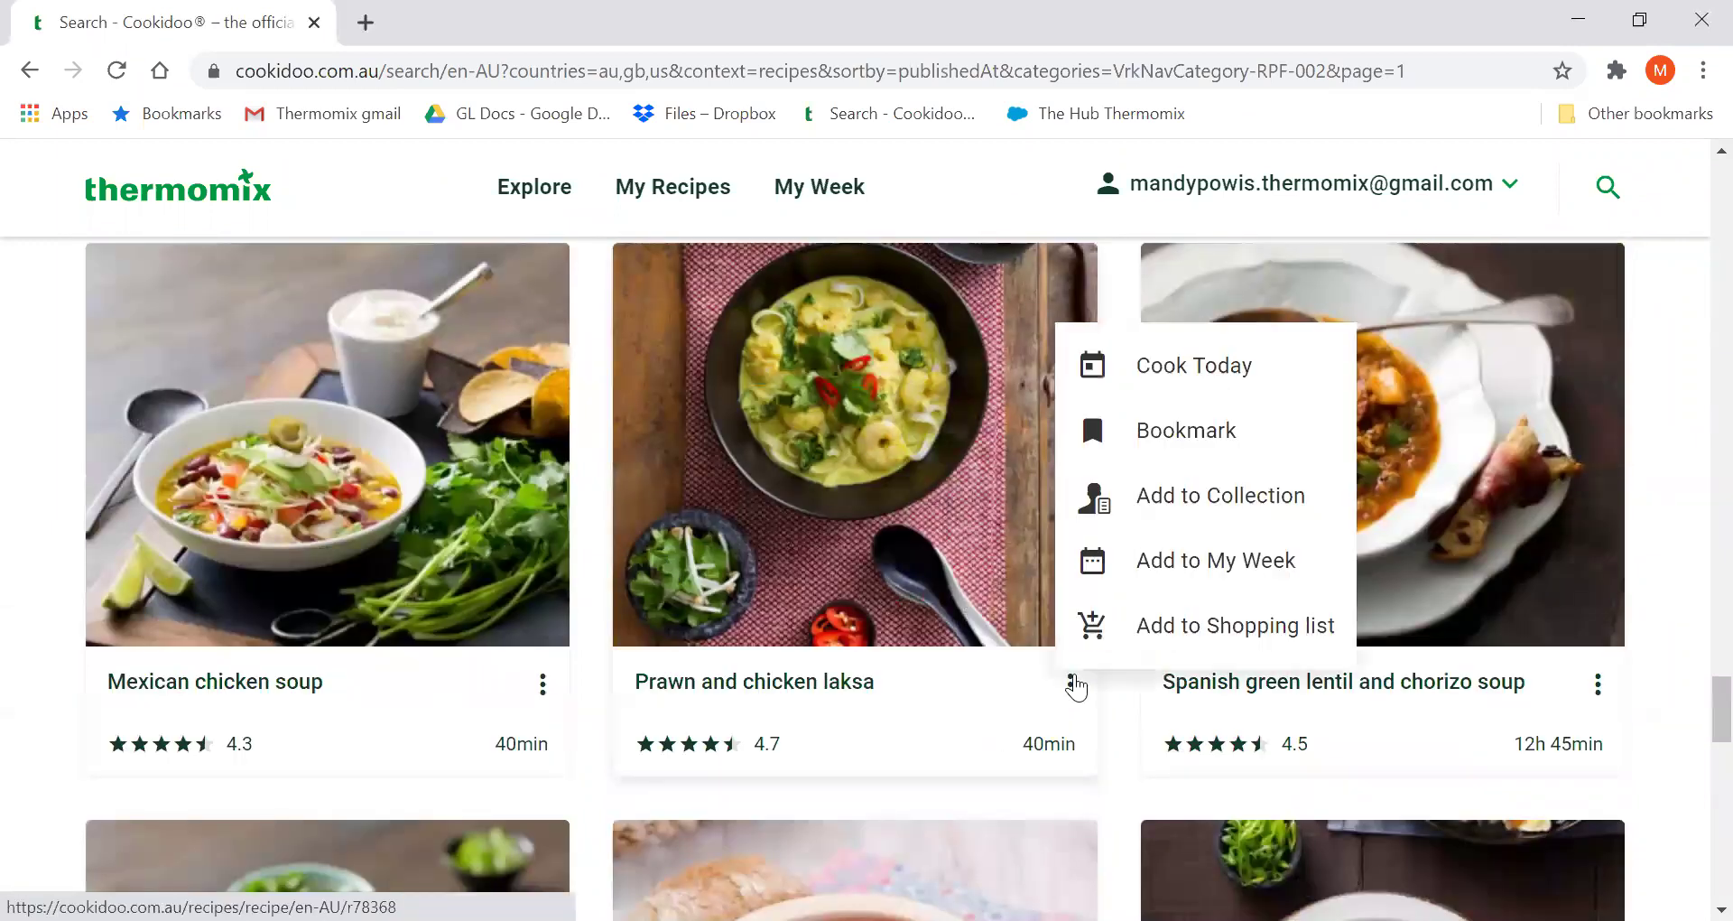
{"action": "left_click", "coordinate": [1149, 496]}
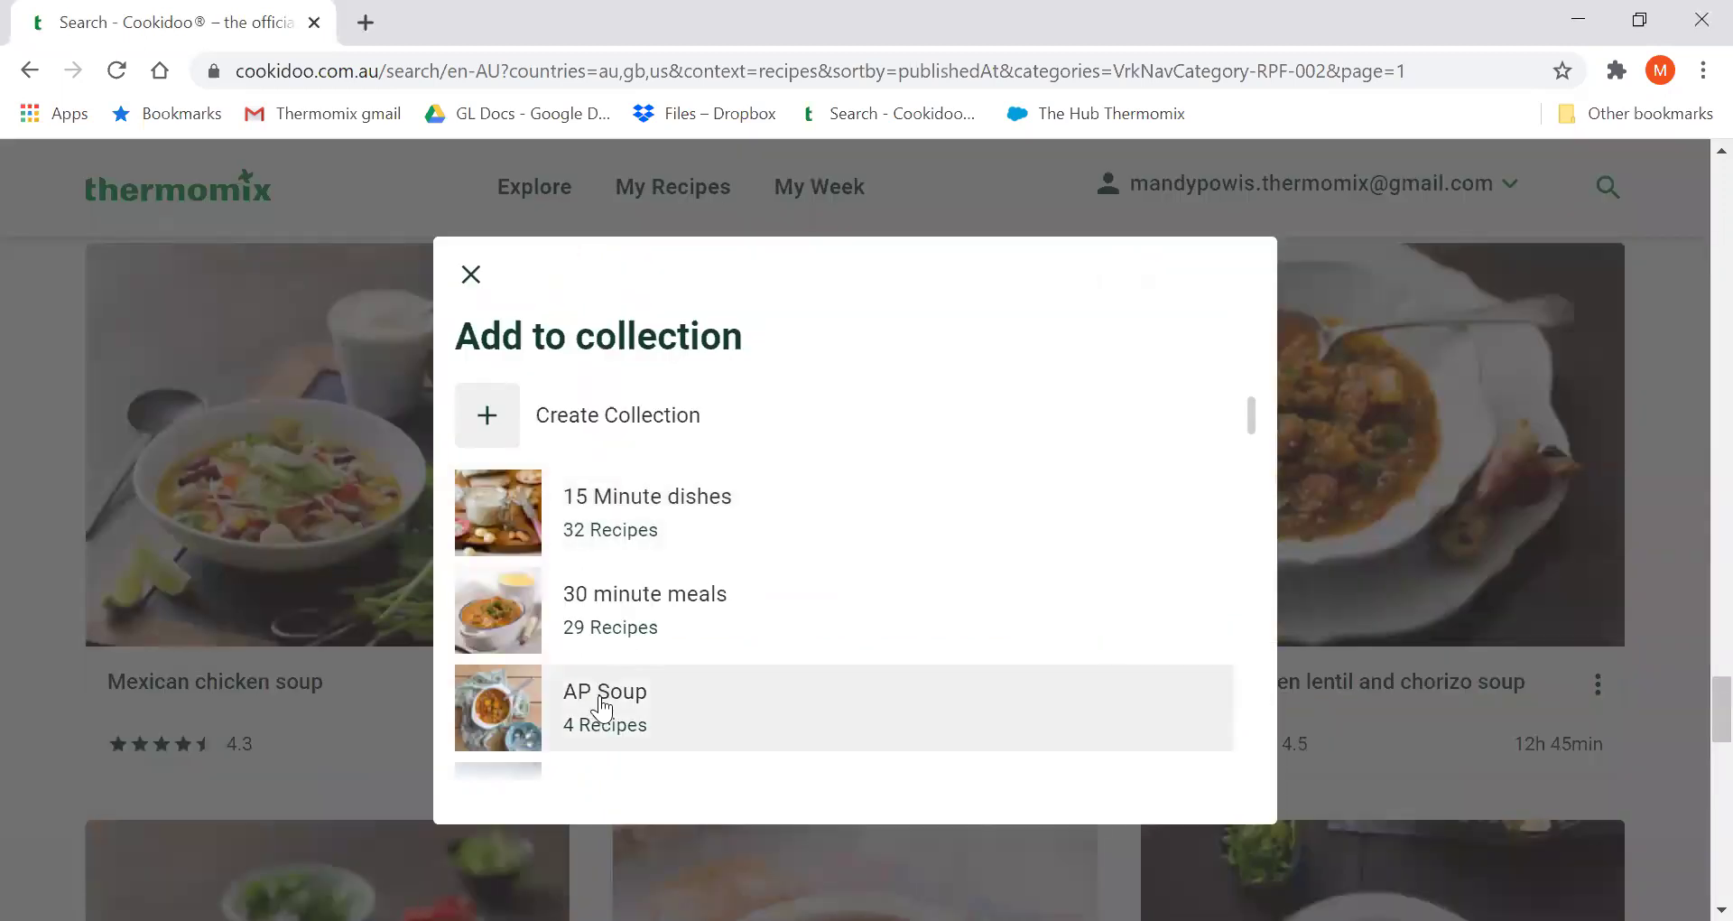
{"action": "scroll", "coordinate": [348, 370], "scroll_direction": "down", "scroll_amount": 15}
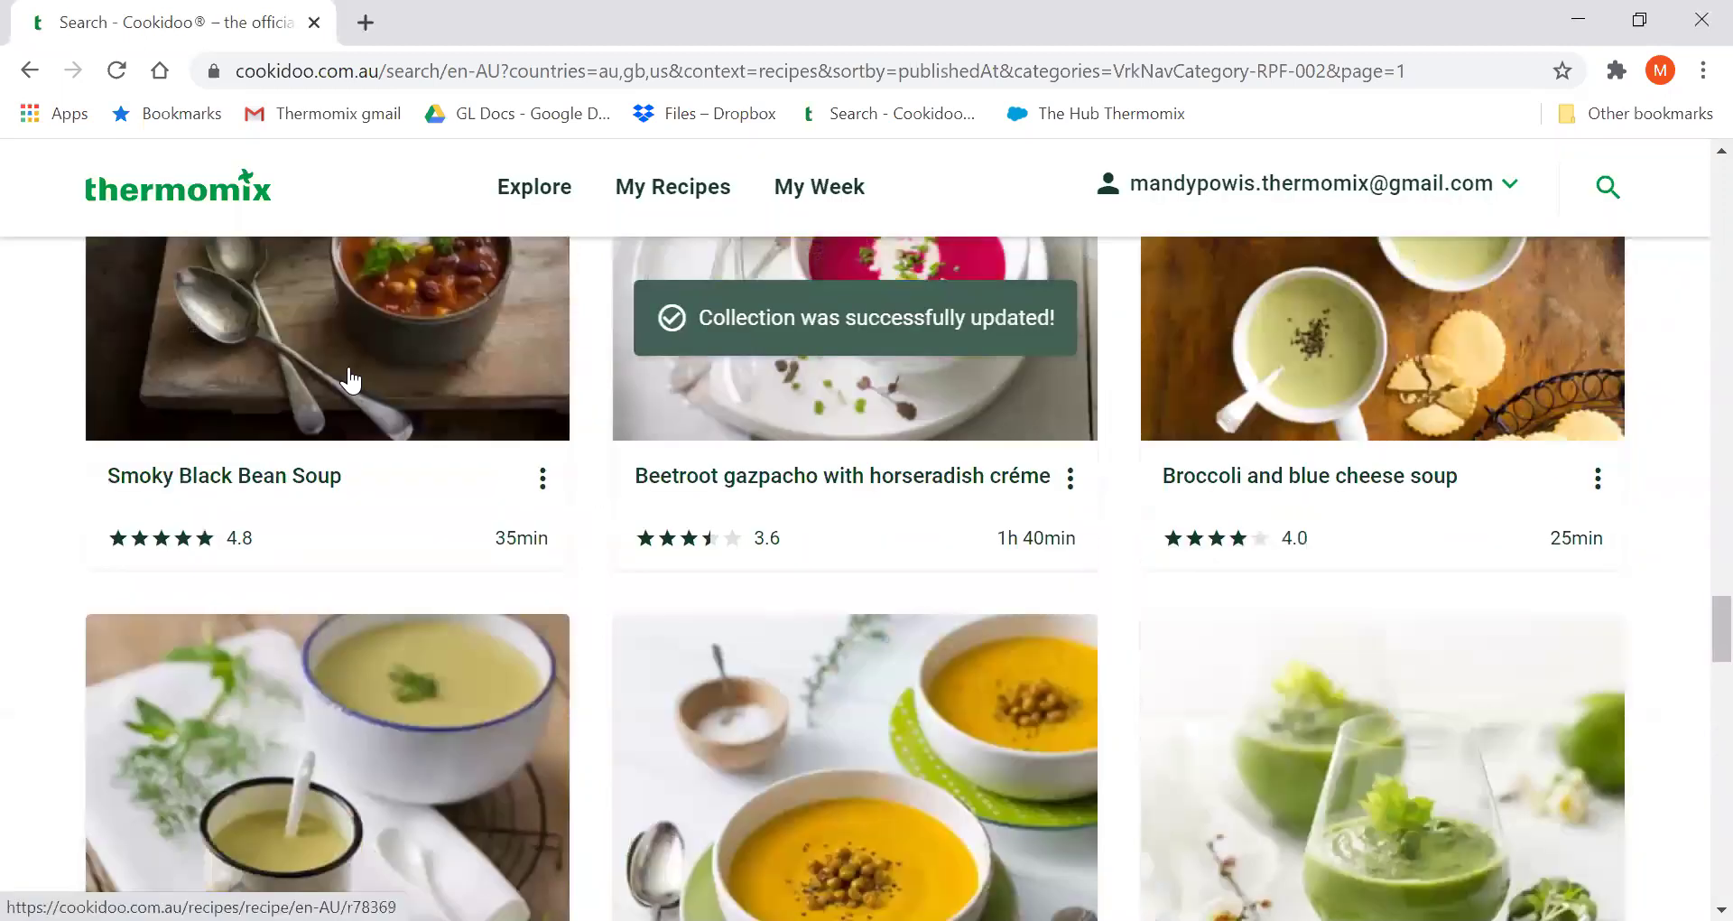
Filter the soup recipes by the Dairy free tag and show the matching results.
{"action": "scroll", "coordinate": [387, 386], "scroll_direction": "up", "scroll_amount": 20}
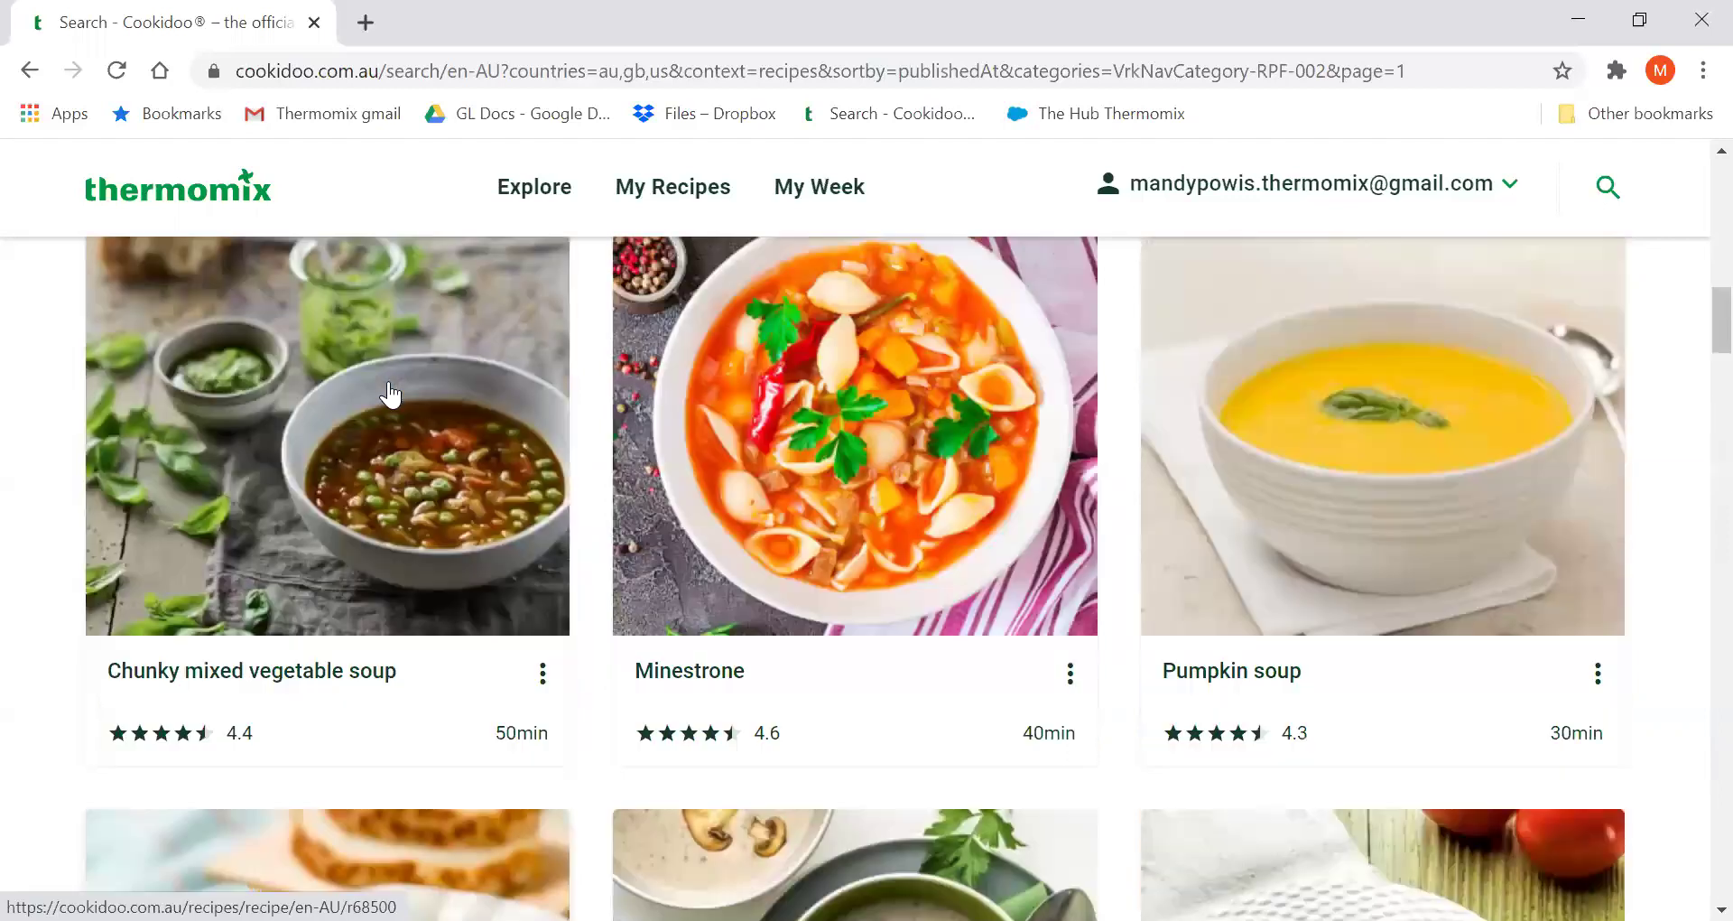
{"action": "scroll", "coordinate": [390, 394], "scroll_direction": "up", "scroll_amount": 7}
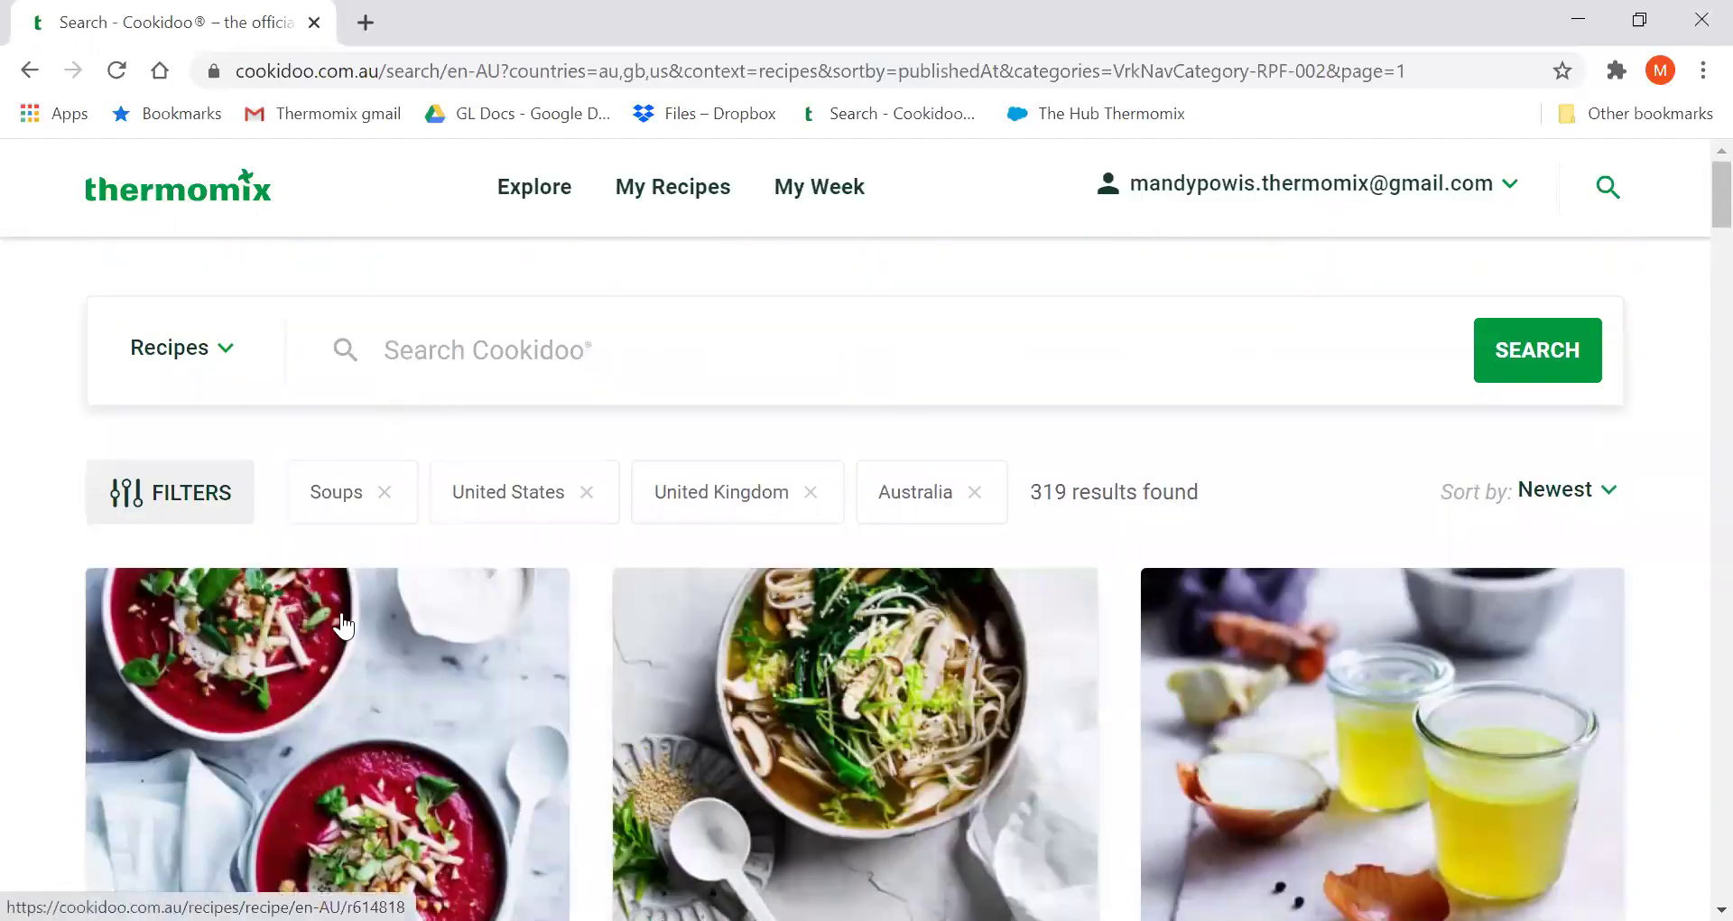
{"action": "left_click", "coordinate": [184, 508]}
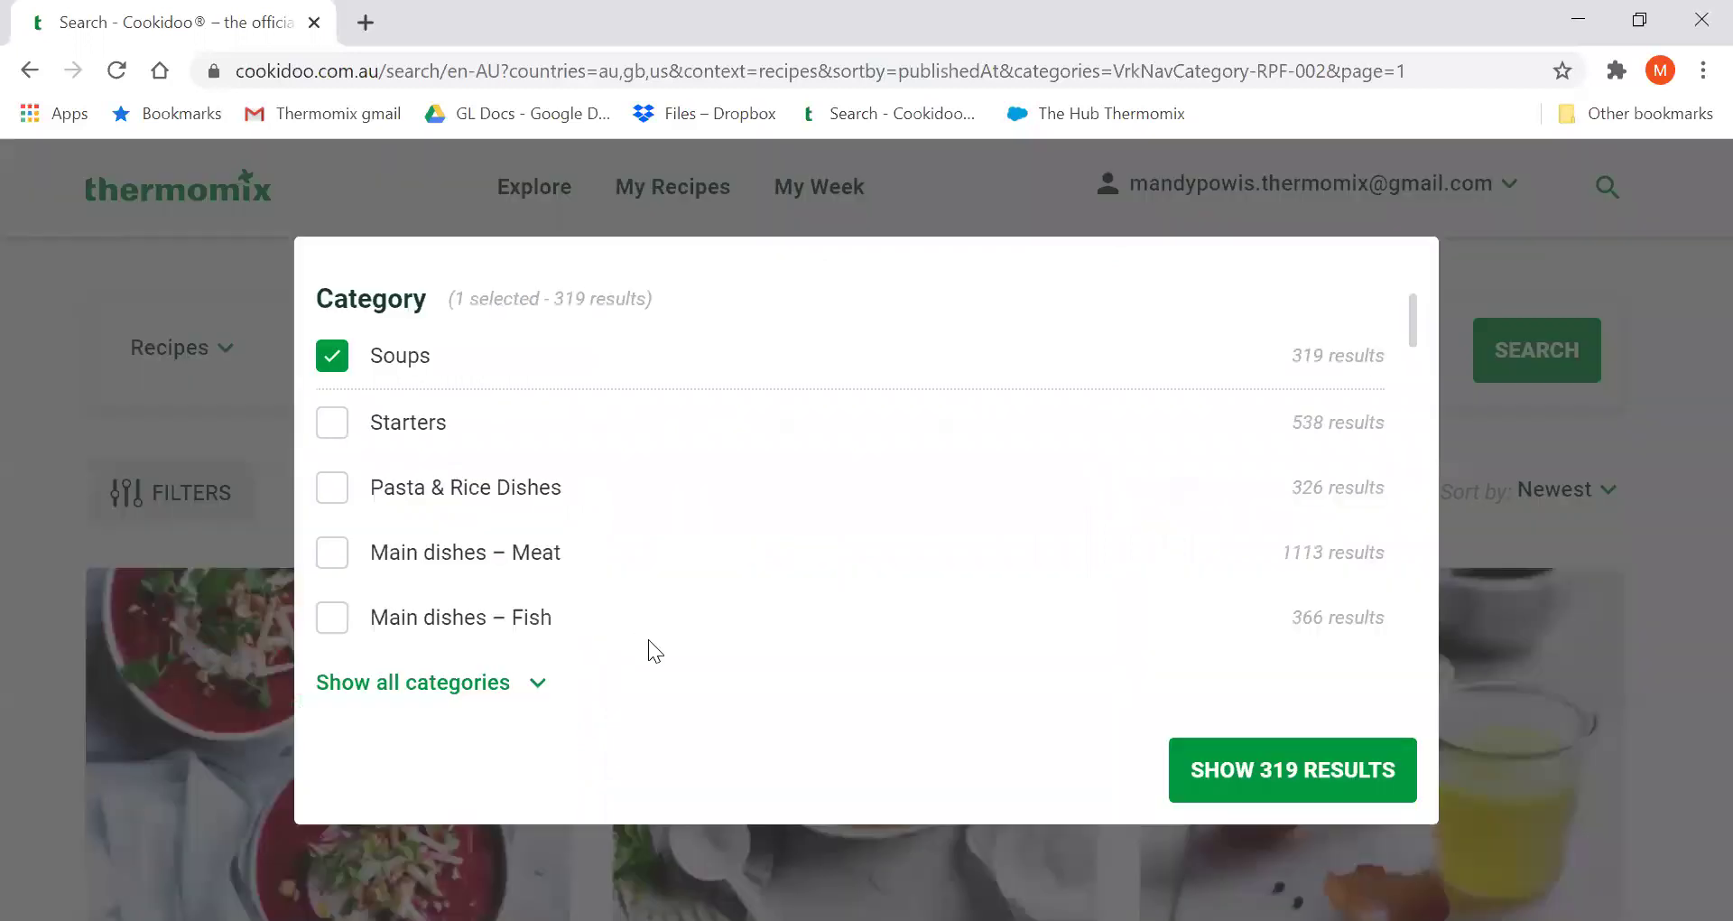
{"action": "scroll", "coordinate": [648, 639], "scroll_direction": "down", "scroll_amount": 4}
{"action": "scroll", "coordinate": [556, 570], "scroll_direction": "down", "scroll_amount": 4}
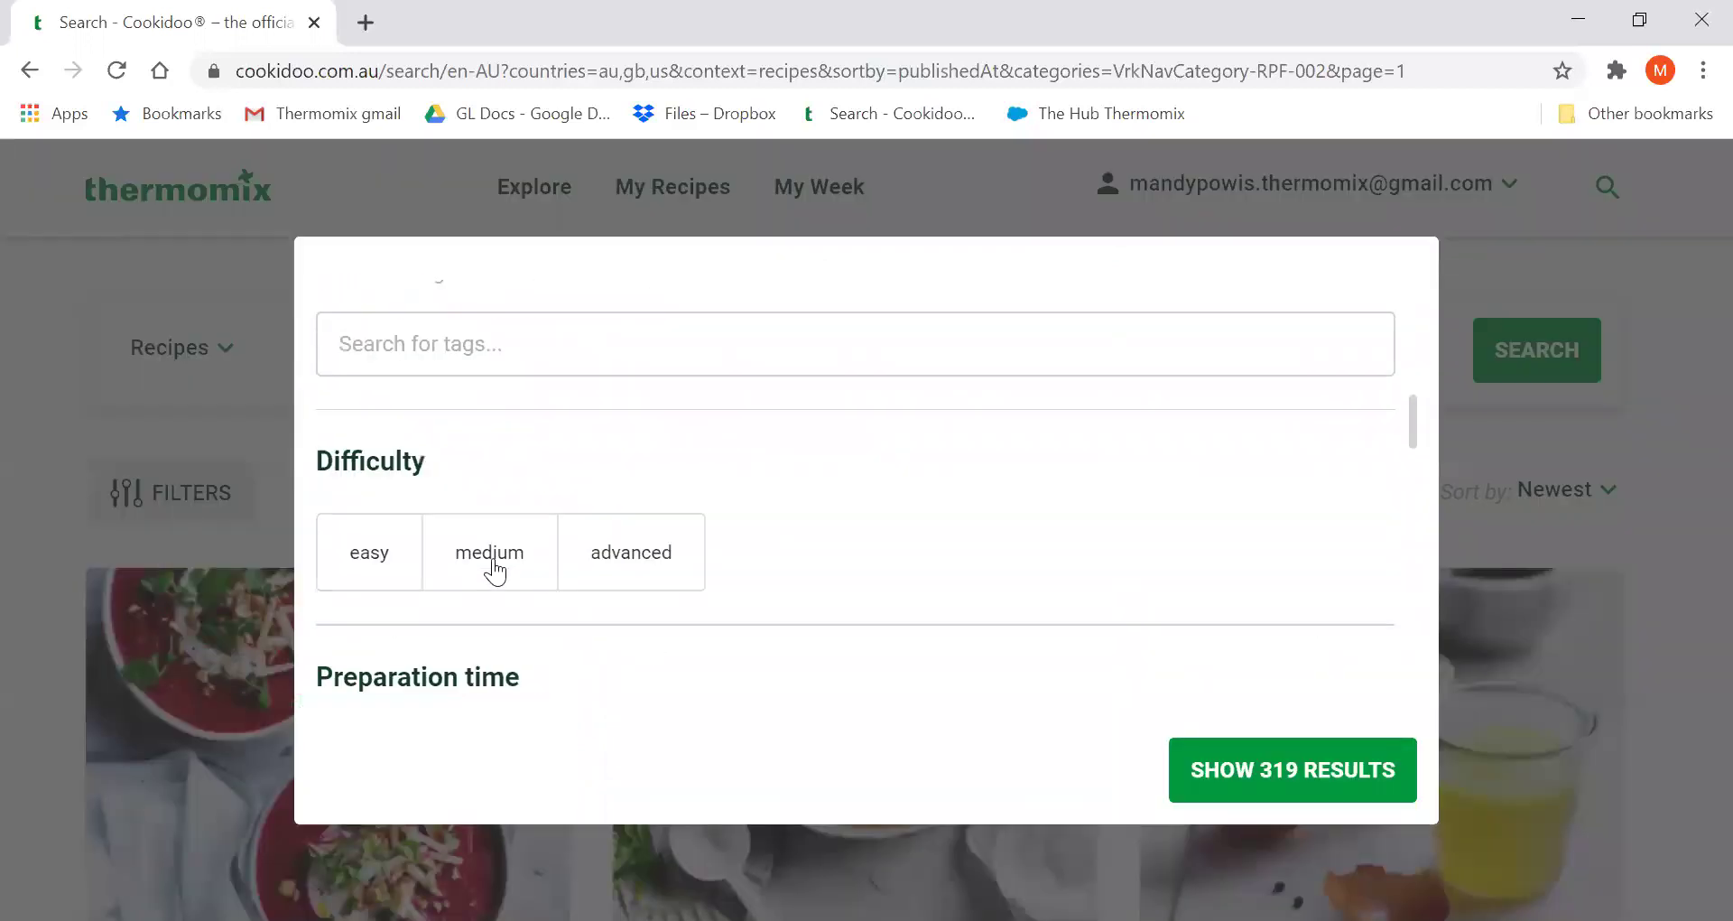
{"action": "left_click", "coordinate": [479, 355]}
{"action": "scroll", "coordinate": [487, 379], "scroll_direction": "up", "scroll_amount": 2}
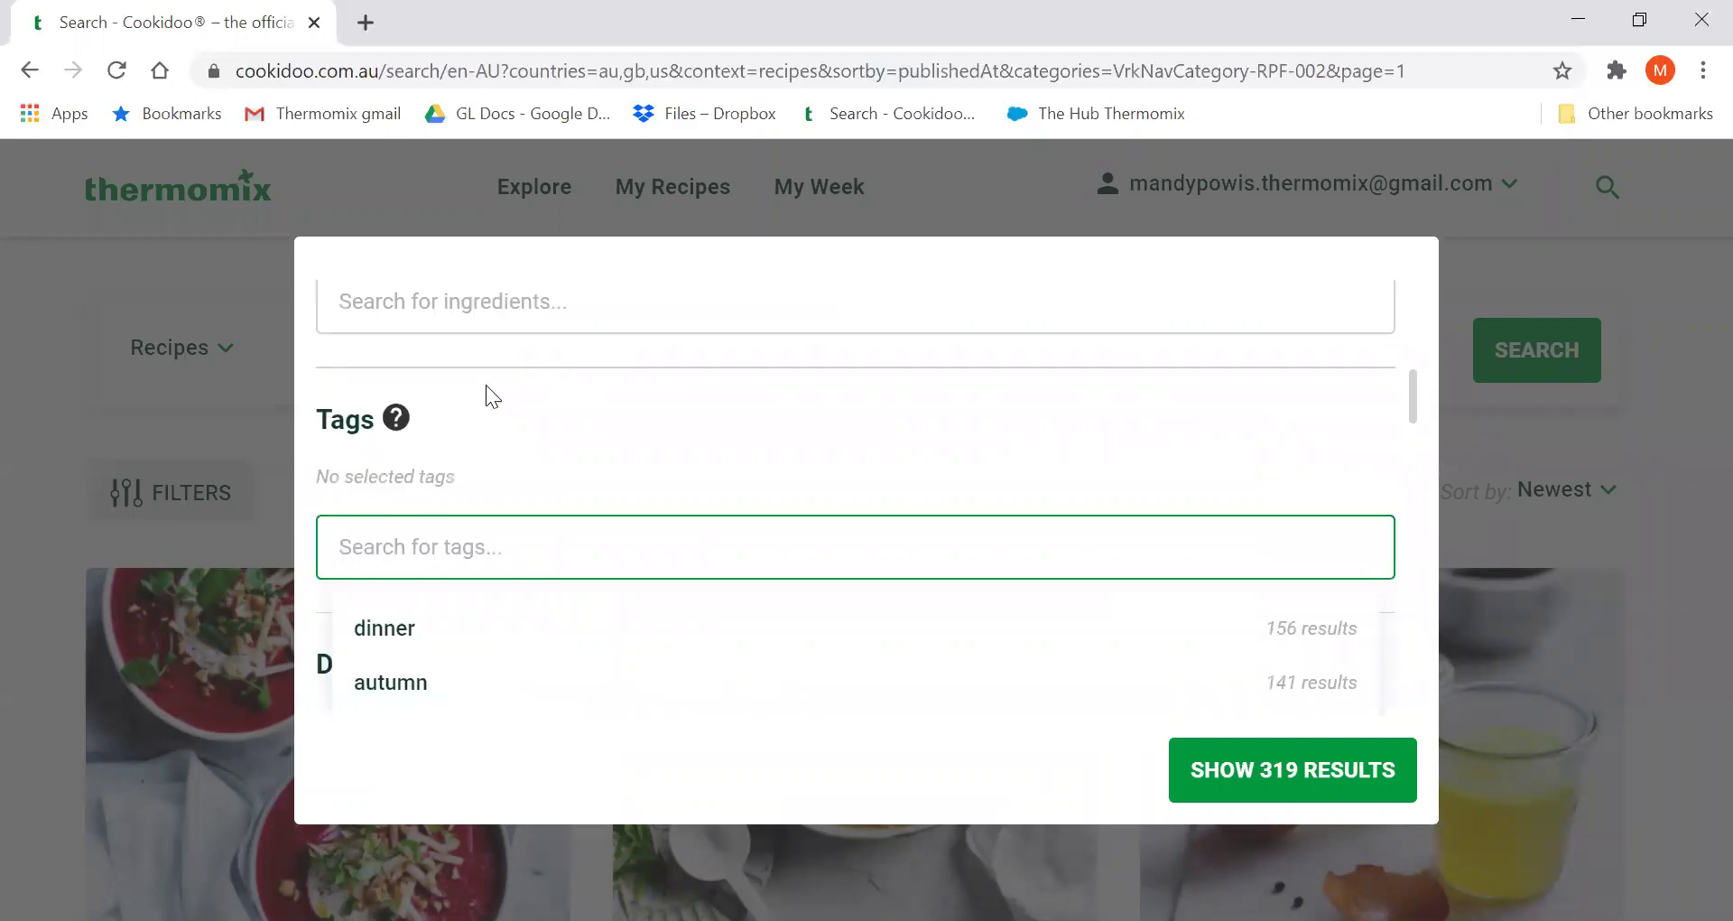
{"action": "type", "text": "dairy"}
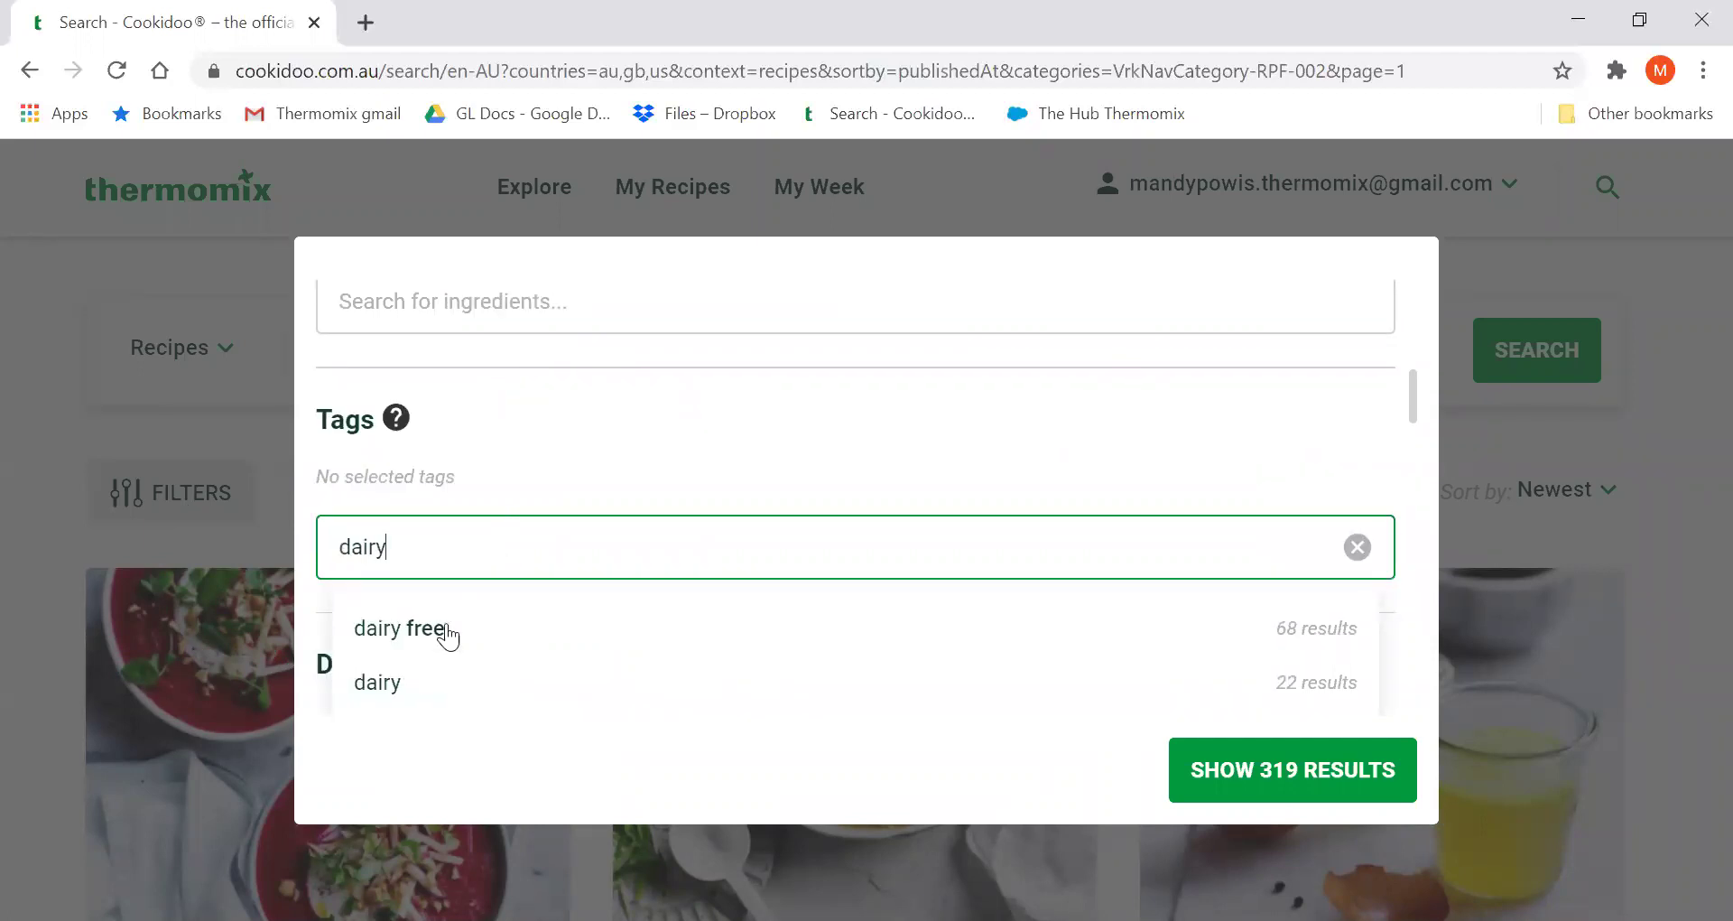
{"action": "left_click", "coordinate": [440, 630]}
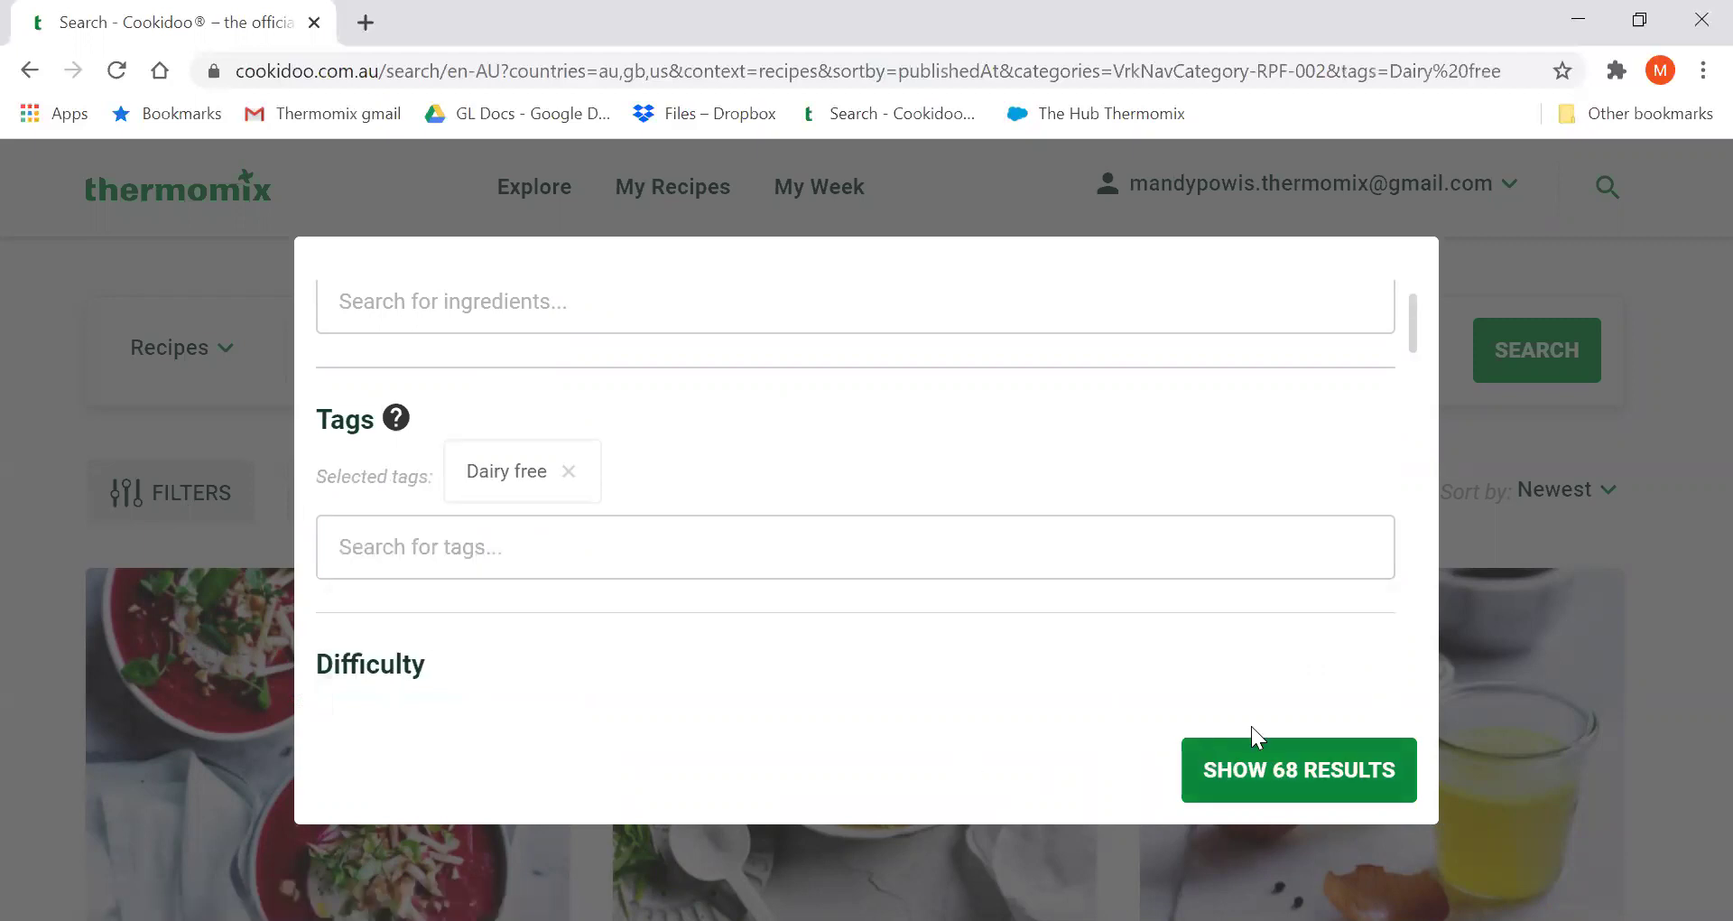
{"action": "left_click", "coordinate": [1314, 785]}
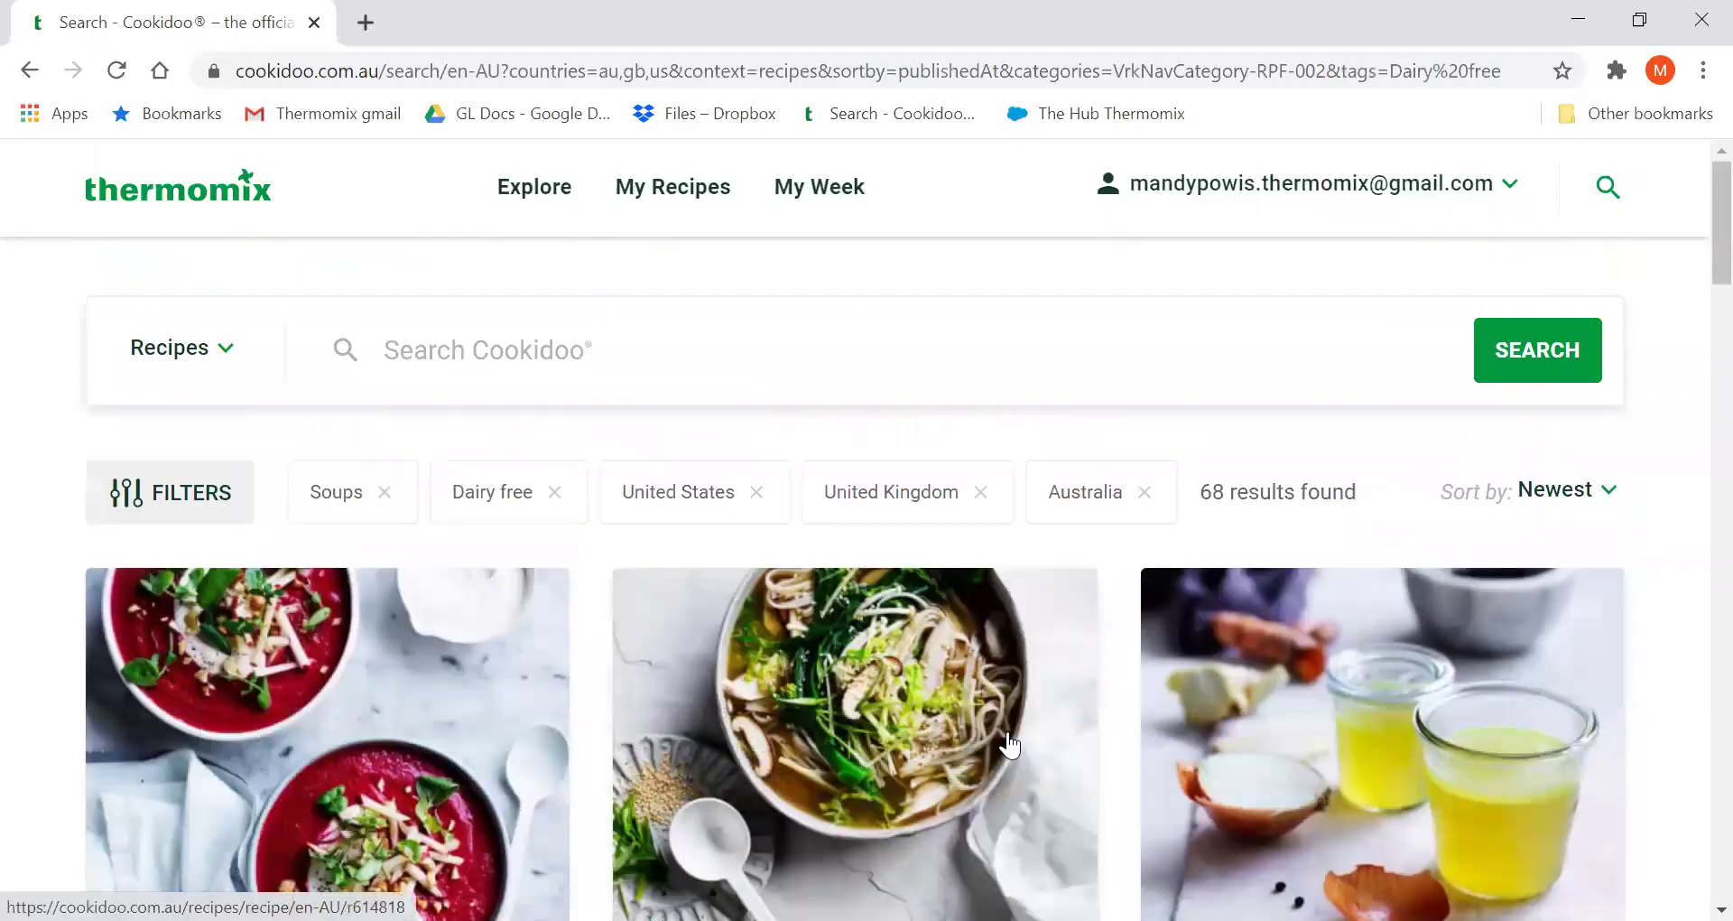
{"action": "scroll", "coordinate": [992, 747], "scroll_direction": "down", "scroll_amount": 3}
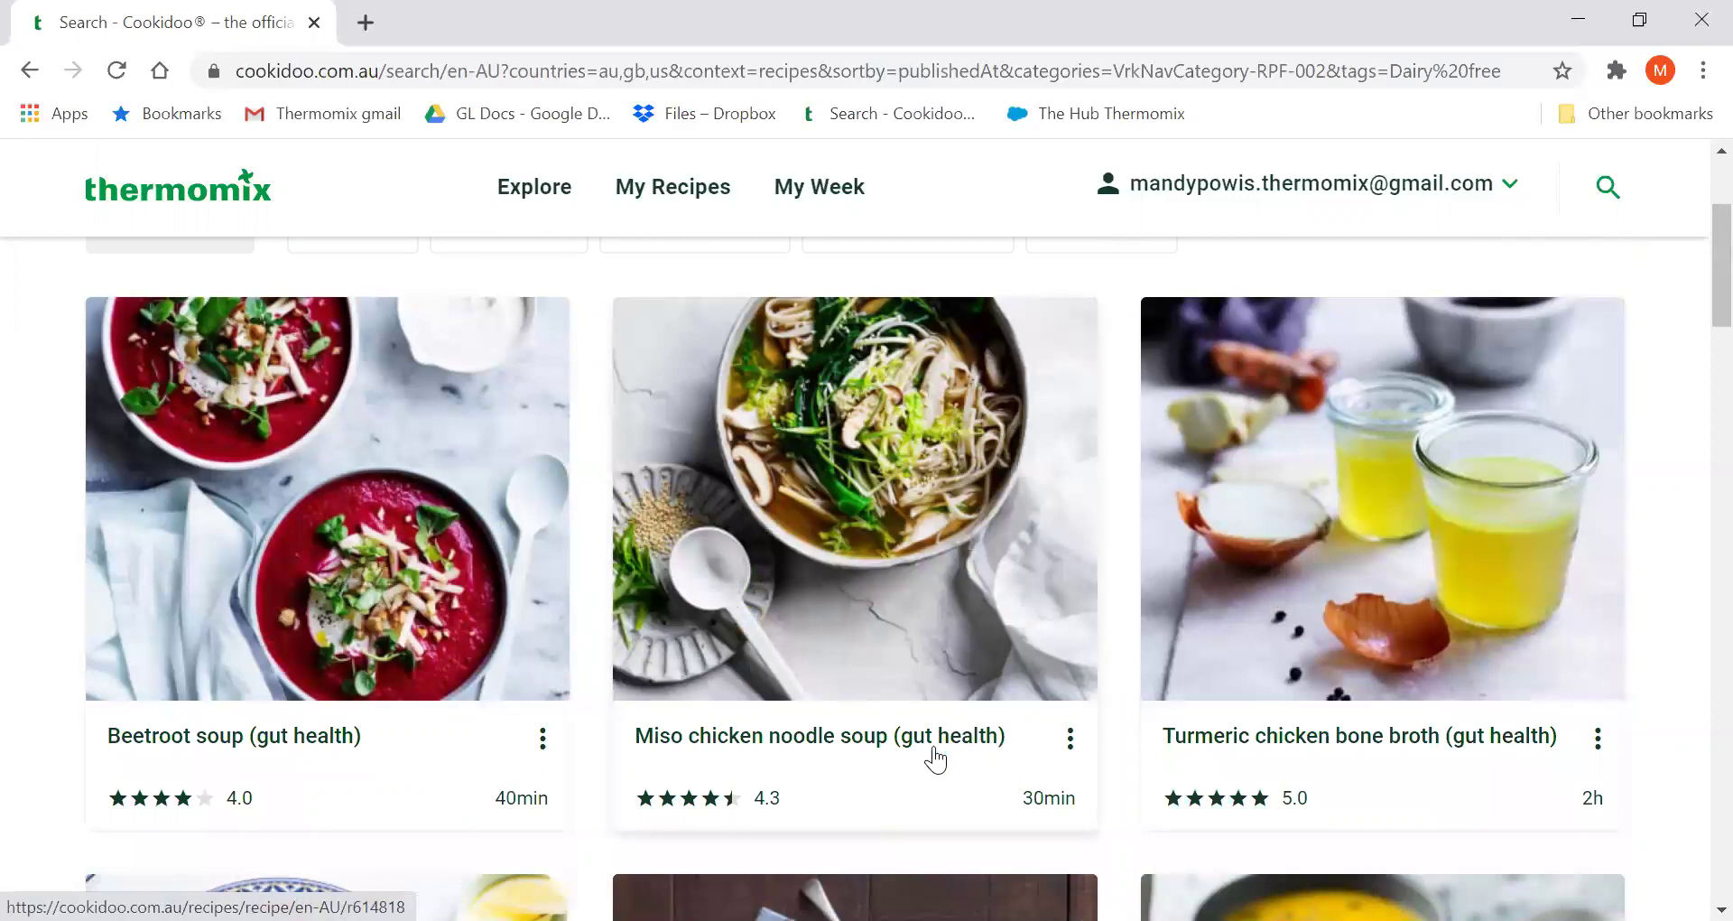
Open the Revithia (chickpea soup) recipe from the dairy-free soups, review its ingredients, nutrition and tips, and return to the search results.
{"action": "scroll", "coordinate": [980, 663], "scroll_direction": "down", "scroll_amount": 7}
{"action": "scroll", "coordinate": [980, 659], "scroll_direction": "down", "scroll_amount": 11}
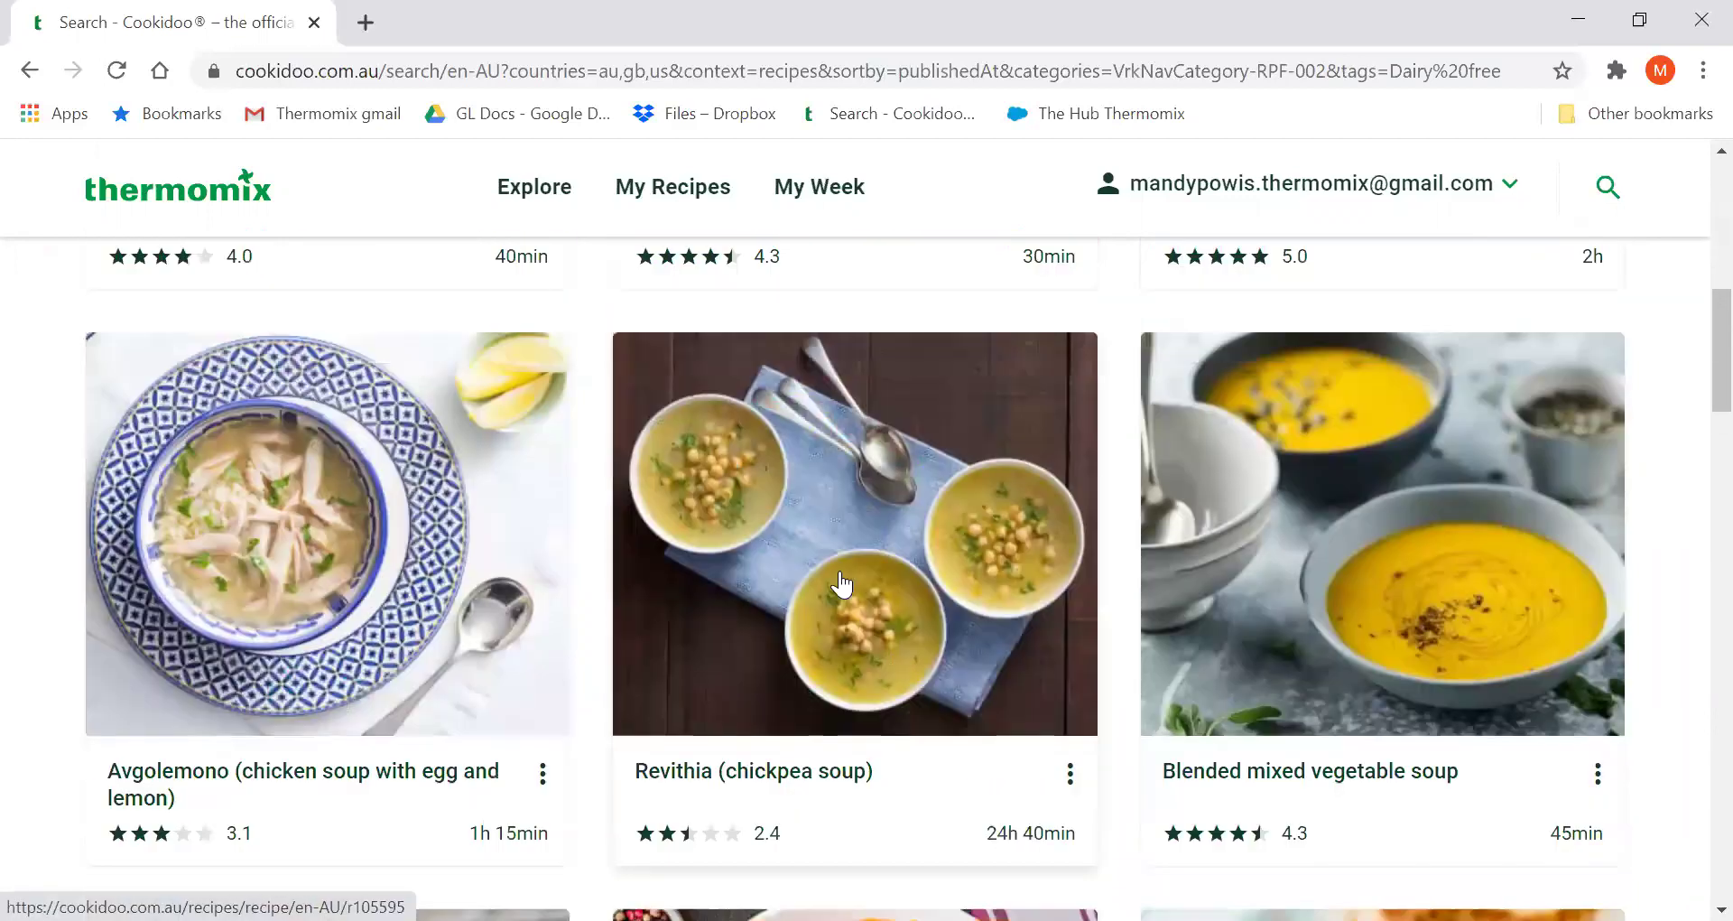
{"action": "left_click", "coordinate": [839, 582]}
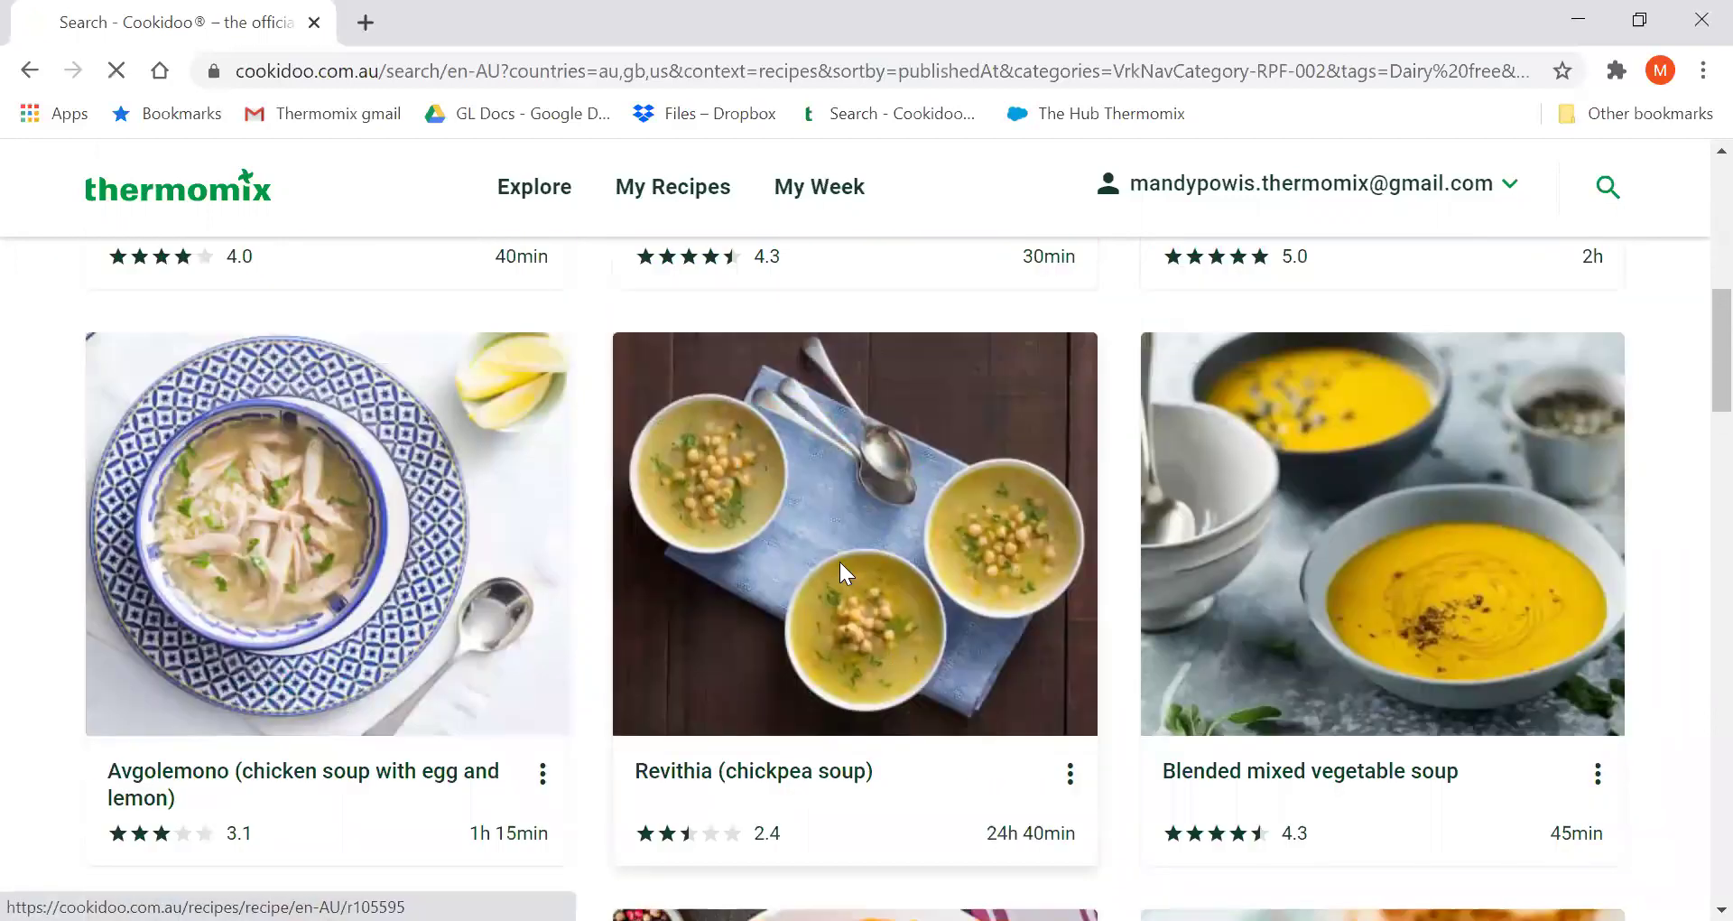
{"action": "scroll", "coordinate": [688, 644], "scroll_direction": "down", "scroll_amount": 4}
{"action": "scroll", "coordinate": [687, 644], "scroll_direction": "down", "scroll_amount": 7}
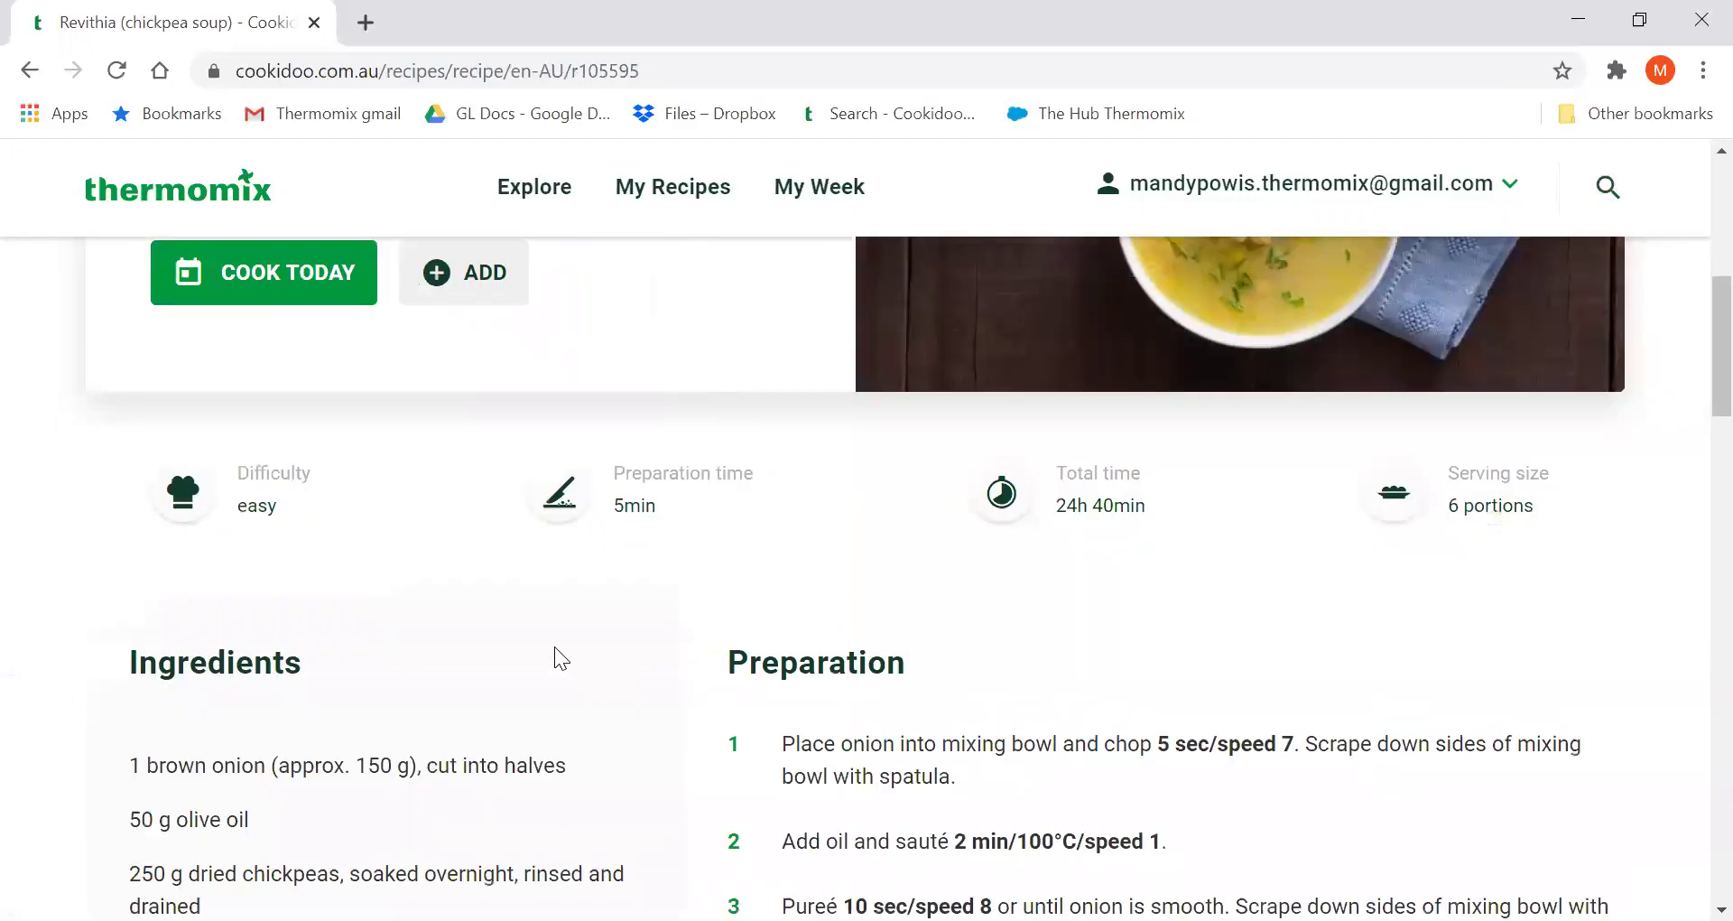
{"action": "scroll", "coordinate": [583, 618], "scroll_direction": "down", "scroll_amount": 4}
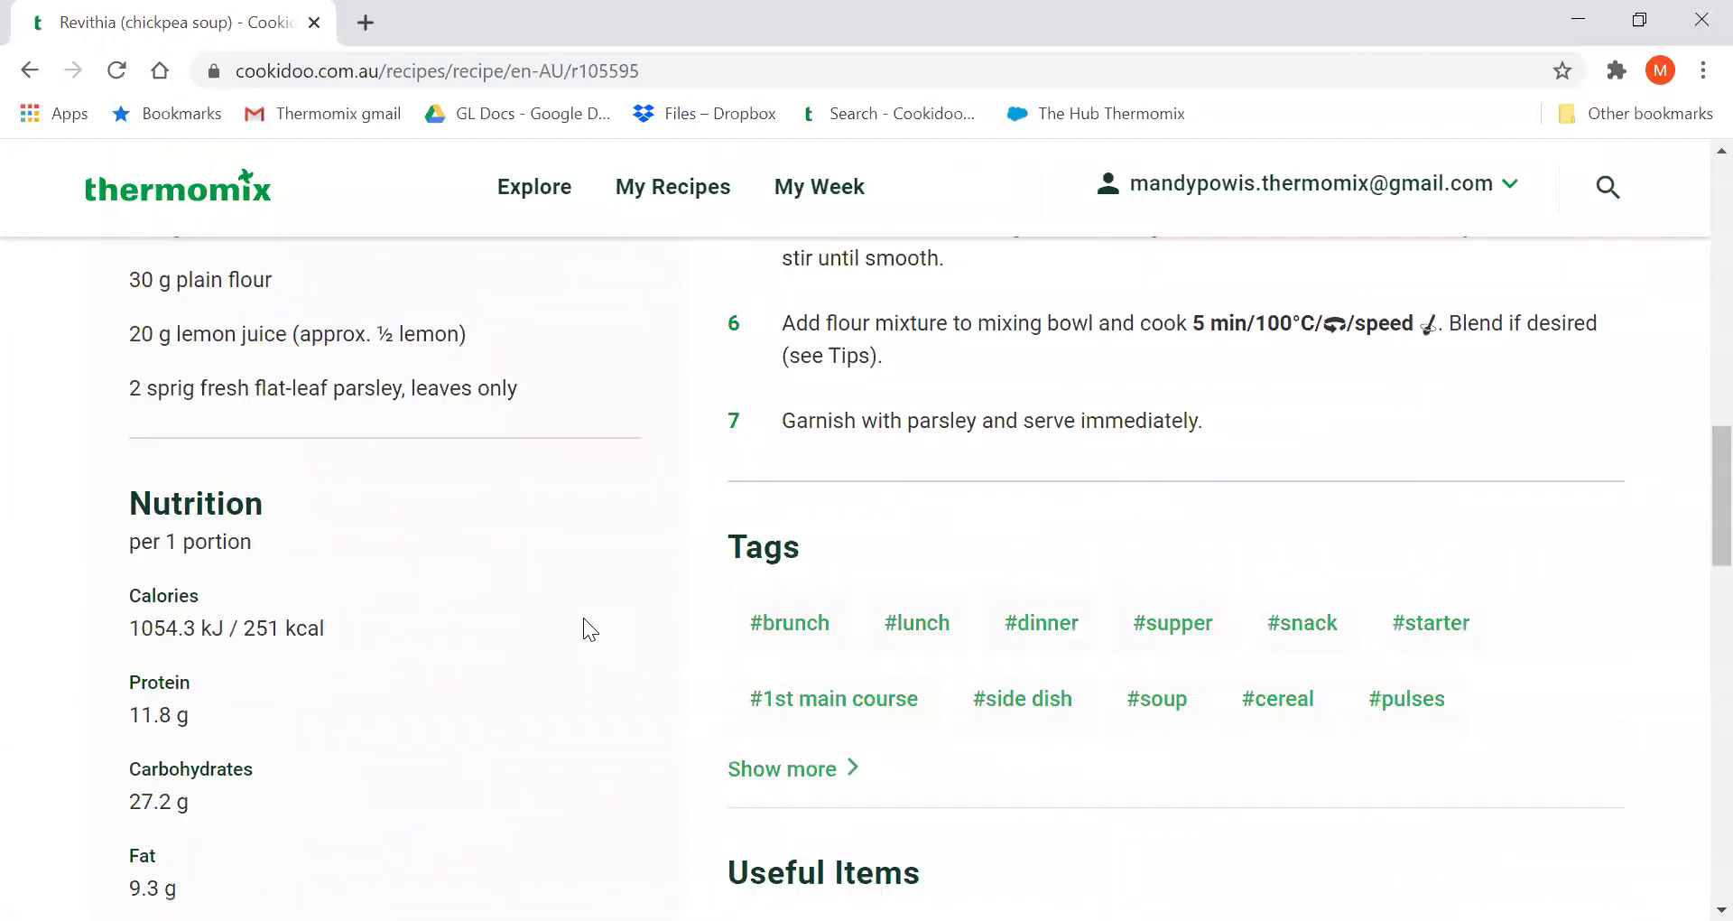
{"action": "scroll", "coordinate": [583, 619], "scroll_direction": "down", "scroll_amount": 4}
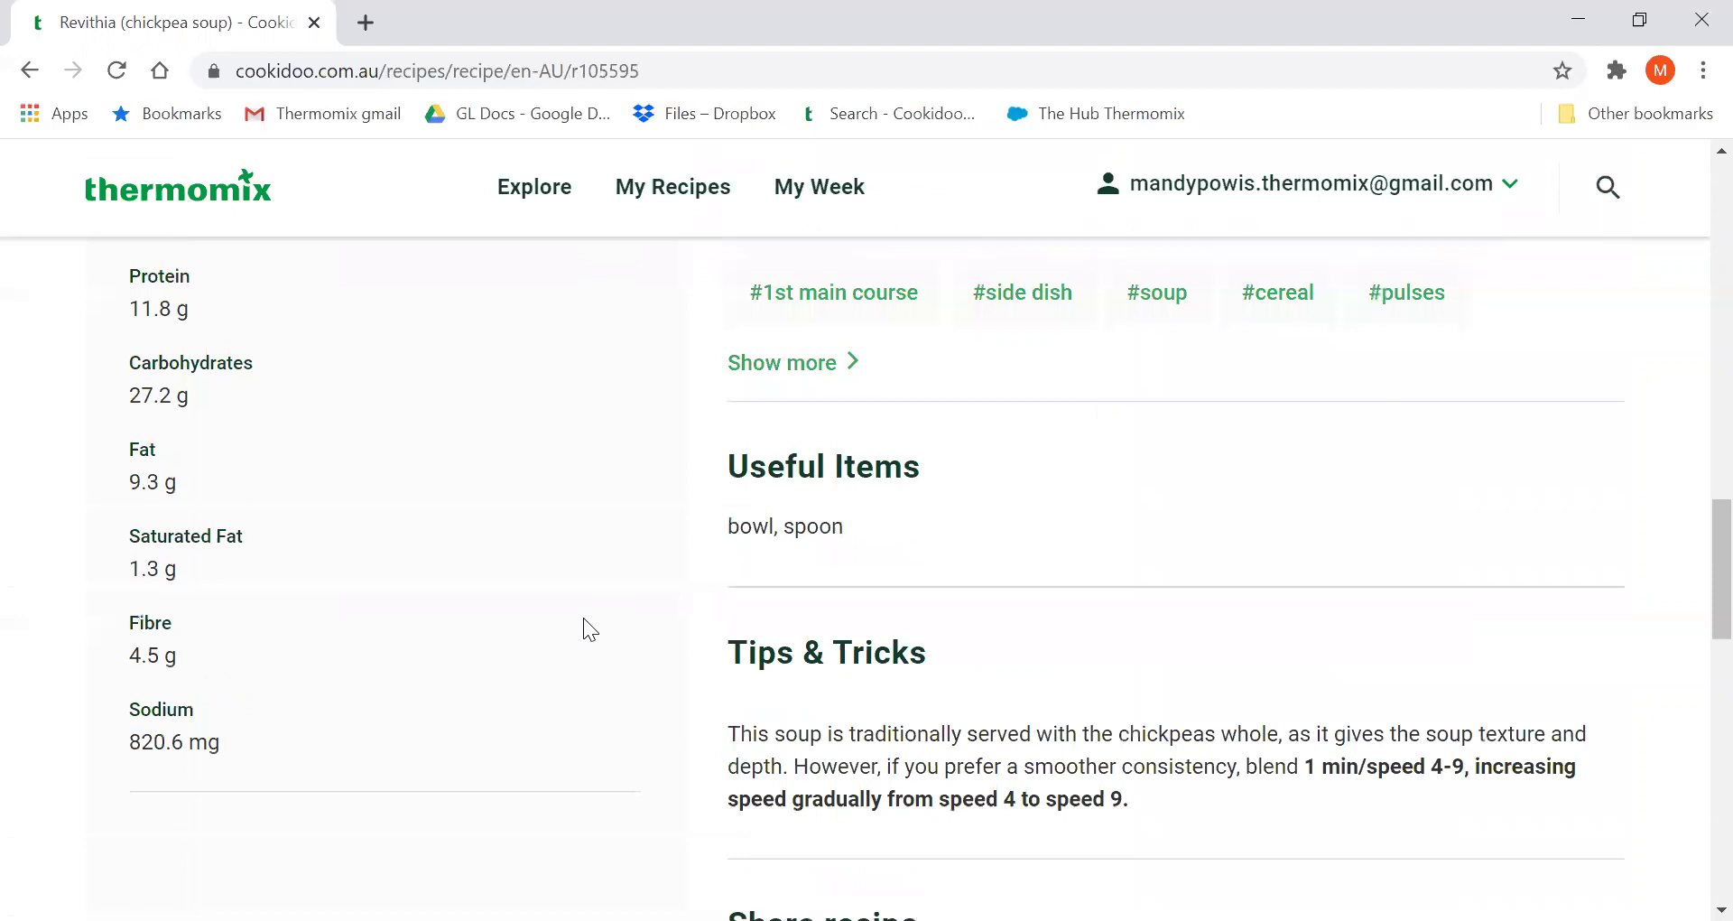
{"action": "scroll", "coordinate": [583, 617], "scroll_direction": "down", "scroll_amount": 2}
{"action": "scroll", "coordinate": [583, 617], "scroll_direction": "up", "scroll_amount": 10}
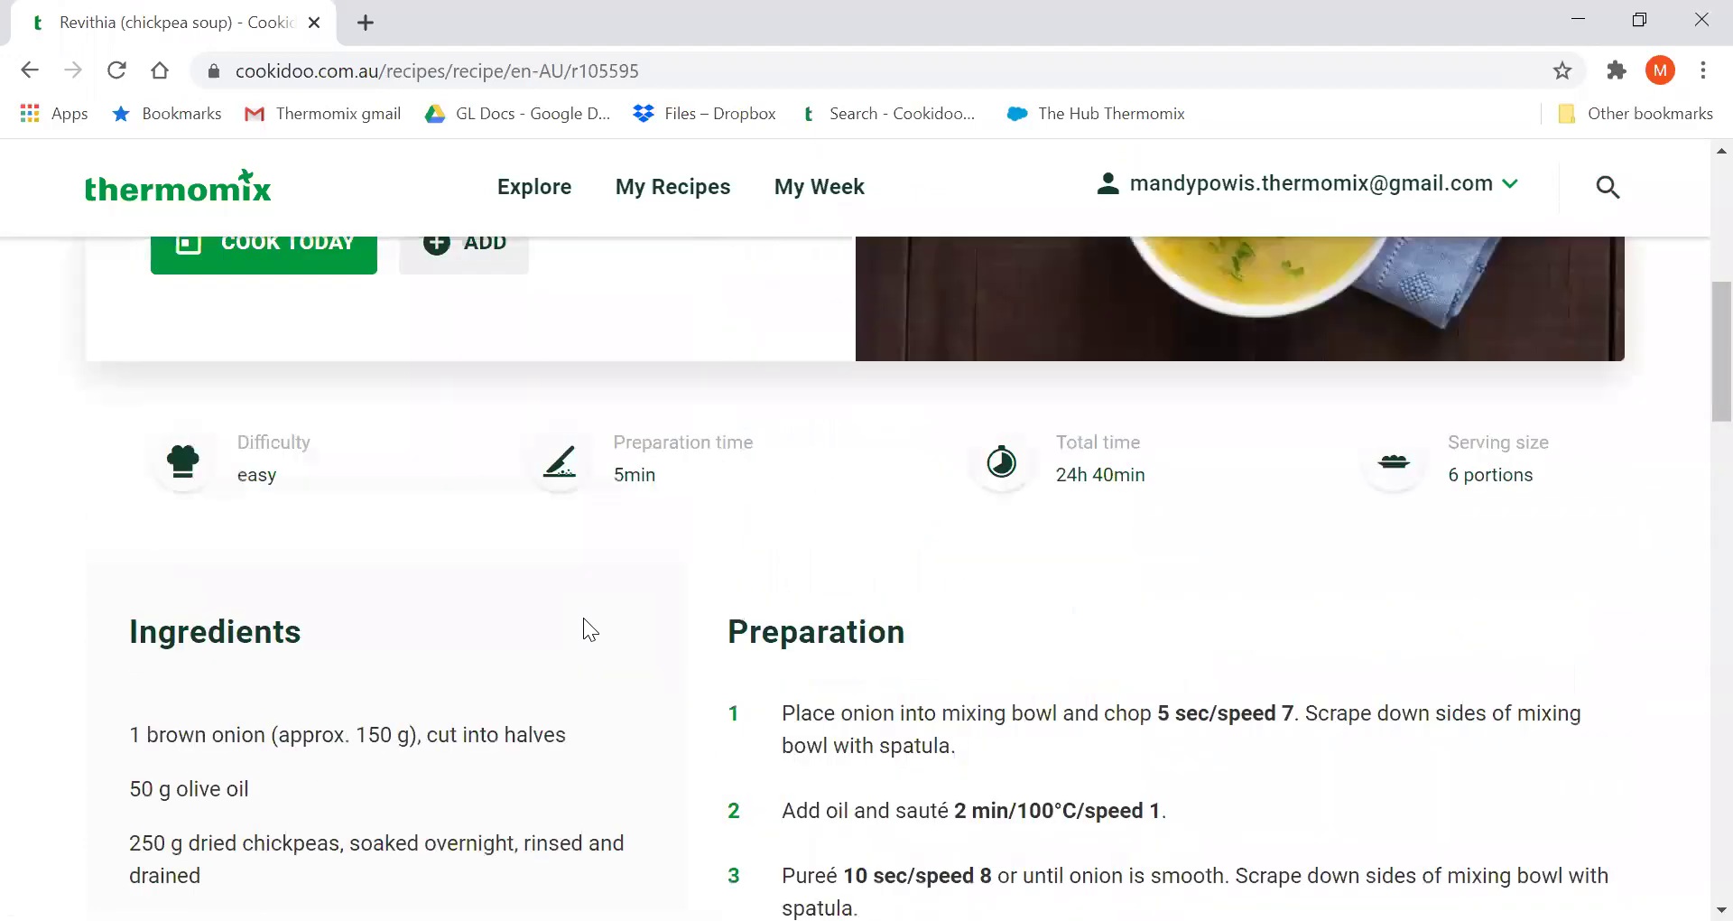
{"action": "scroll", "coordinate": [587, 621], "scroll_direction": "up", "scroll_amount": 7}
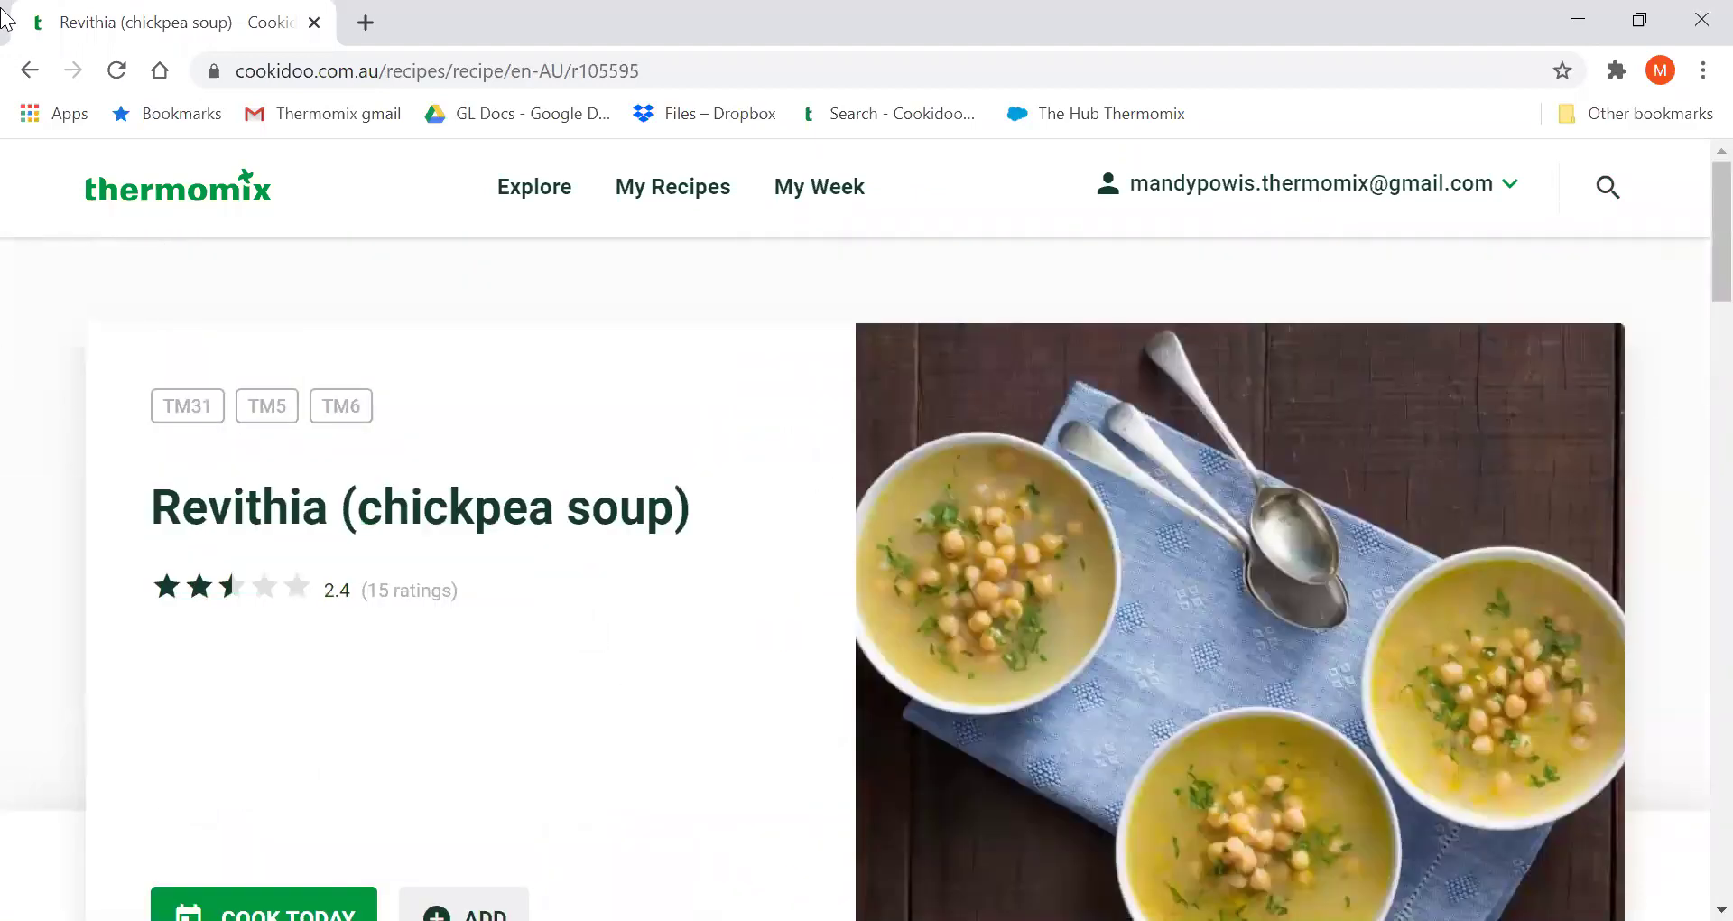
{"action": "left_click", "coordinate": [30, 71]}
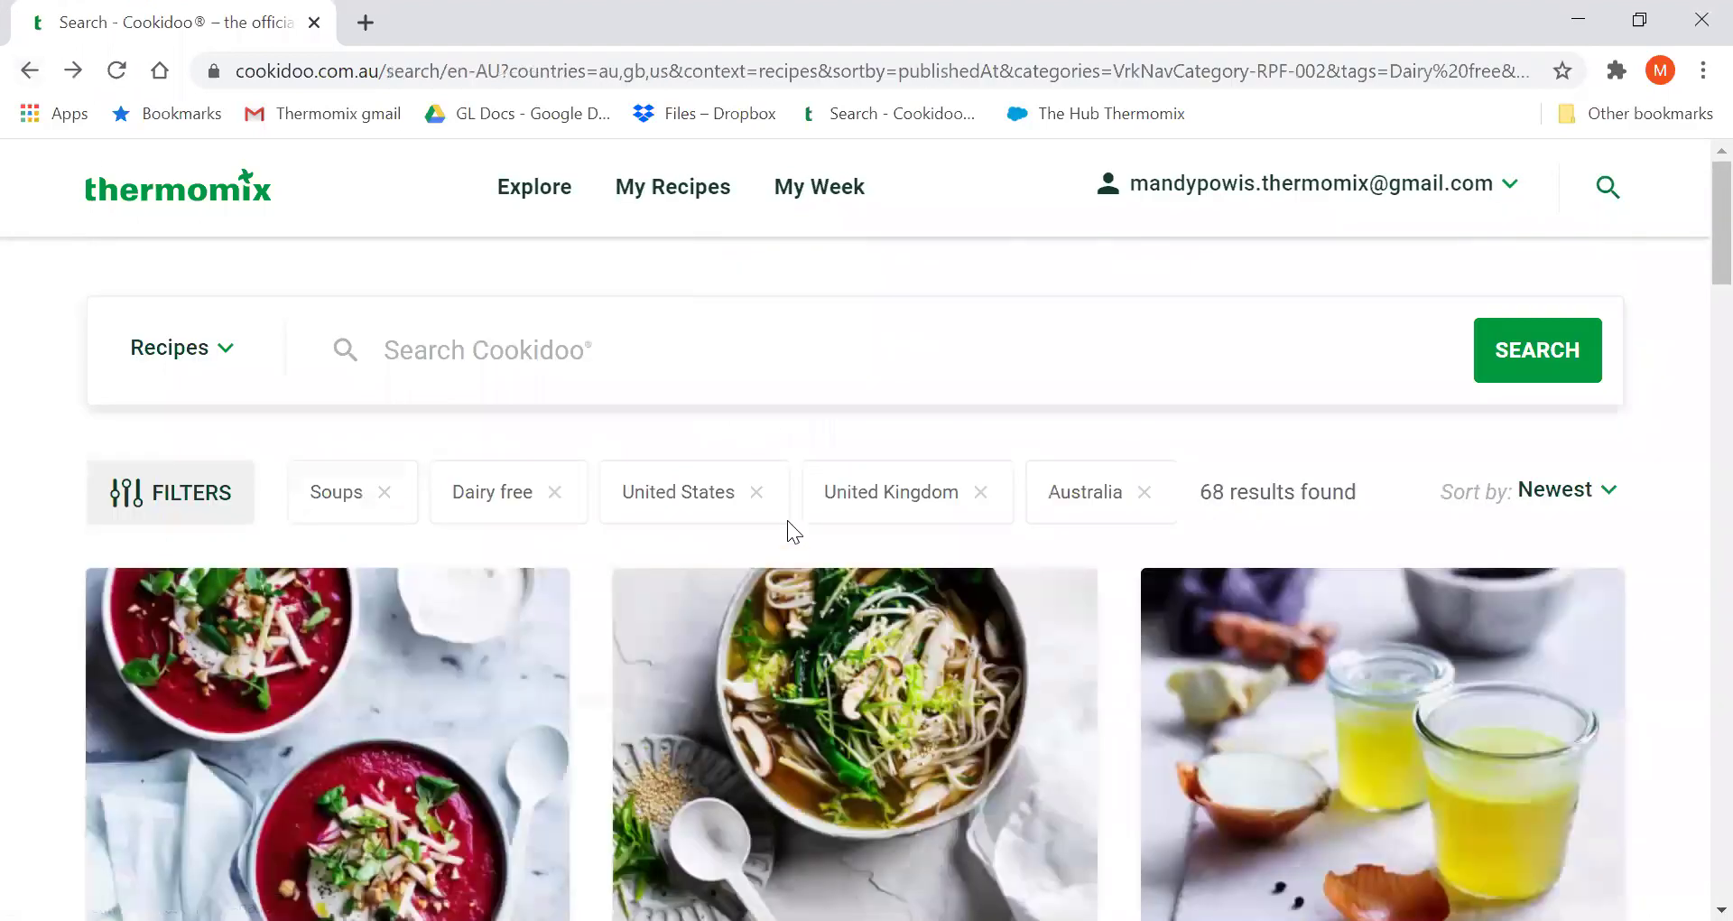
Open My Recipes and look through all the recipes saved under Bookmarks.
{"action": "left_click", "coordinate": [703, 198]}
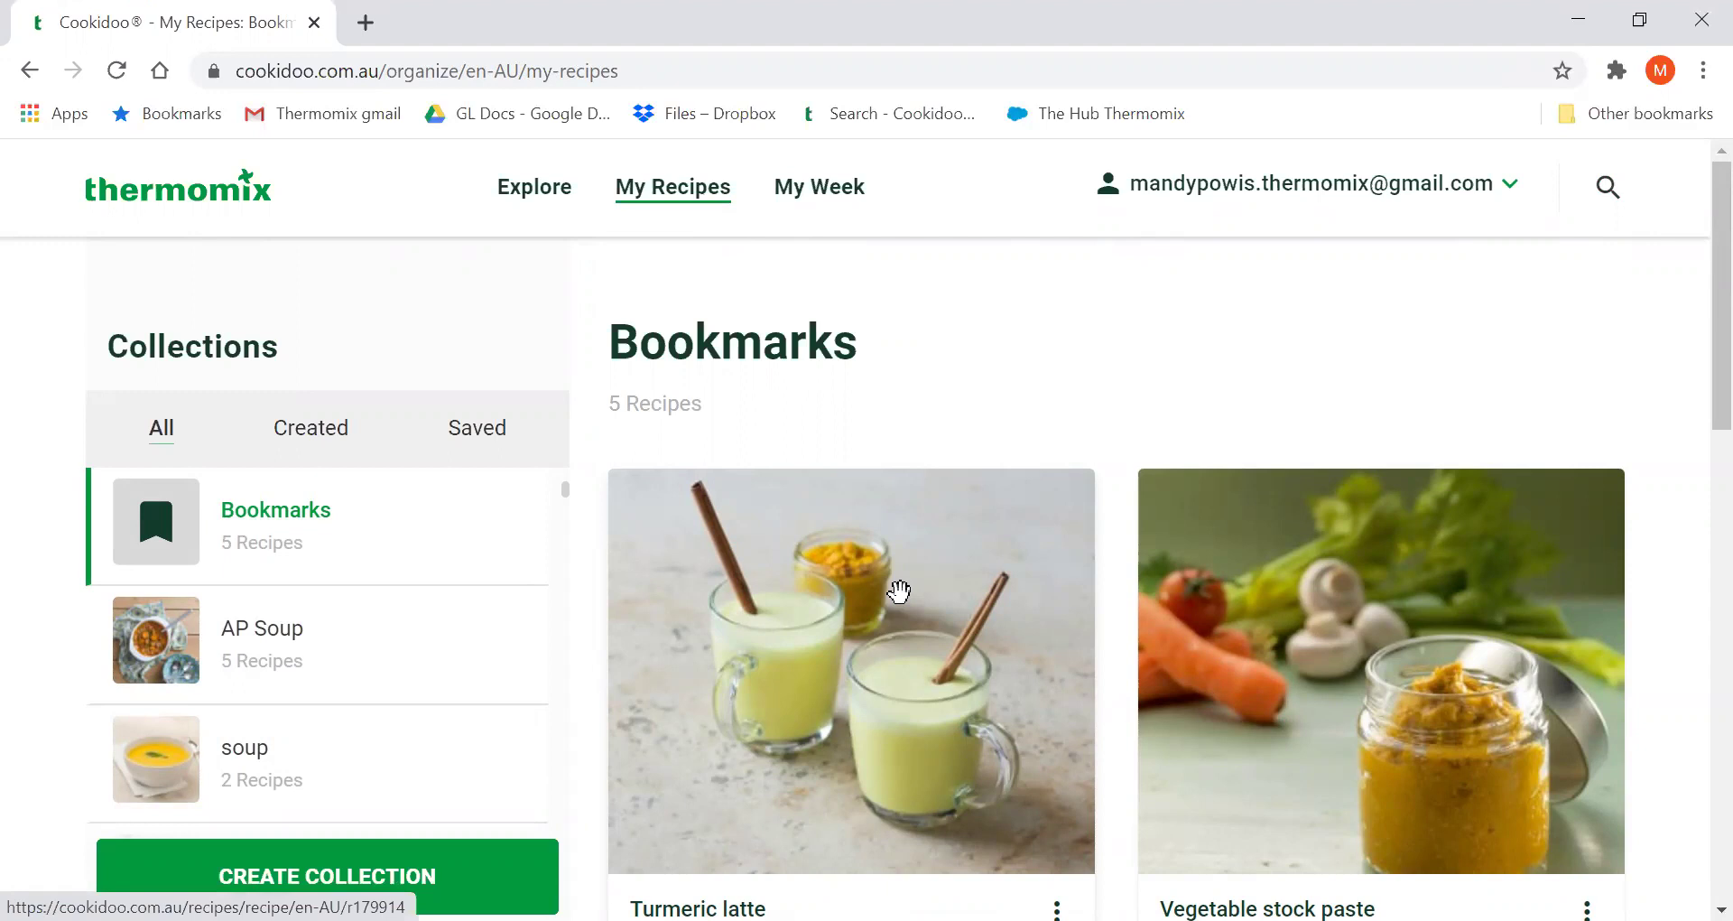
{"action": "scroll", "coordinate": [899, 591], "scroll_direction": "down", "scroll_amount": 2}
{"action": "scroll", "coordinate": [912, 546], "scroll_direction": "down", "scroll_amount": 2}
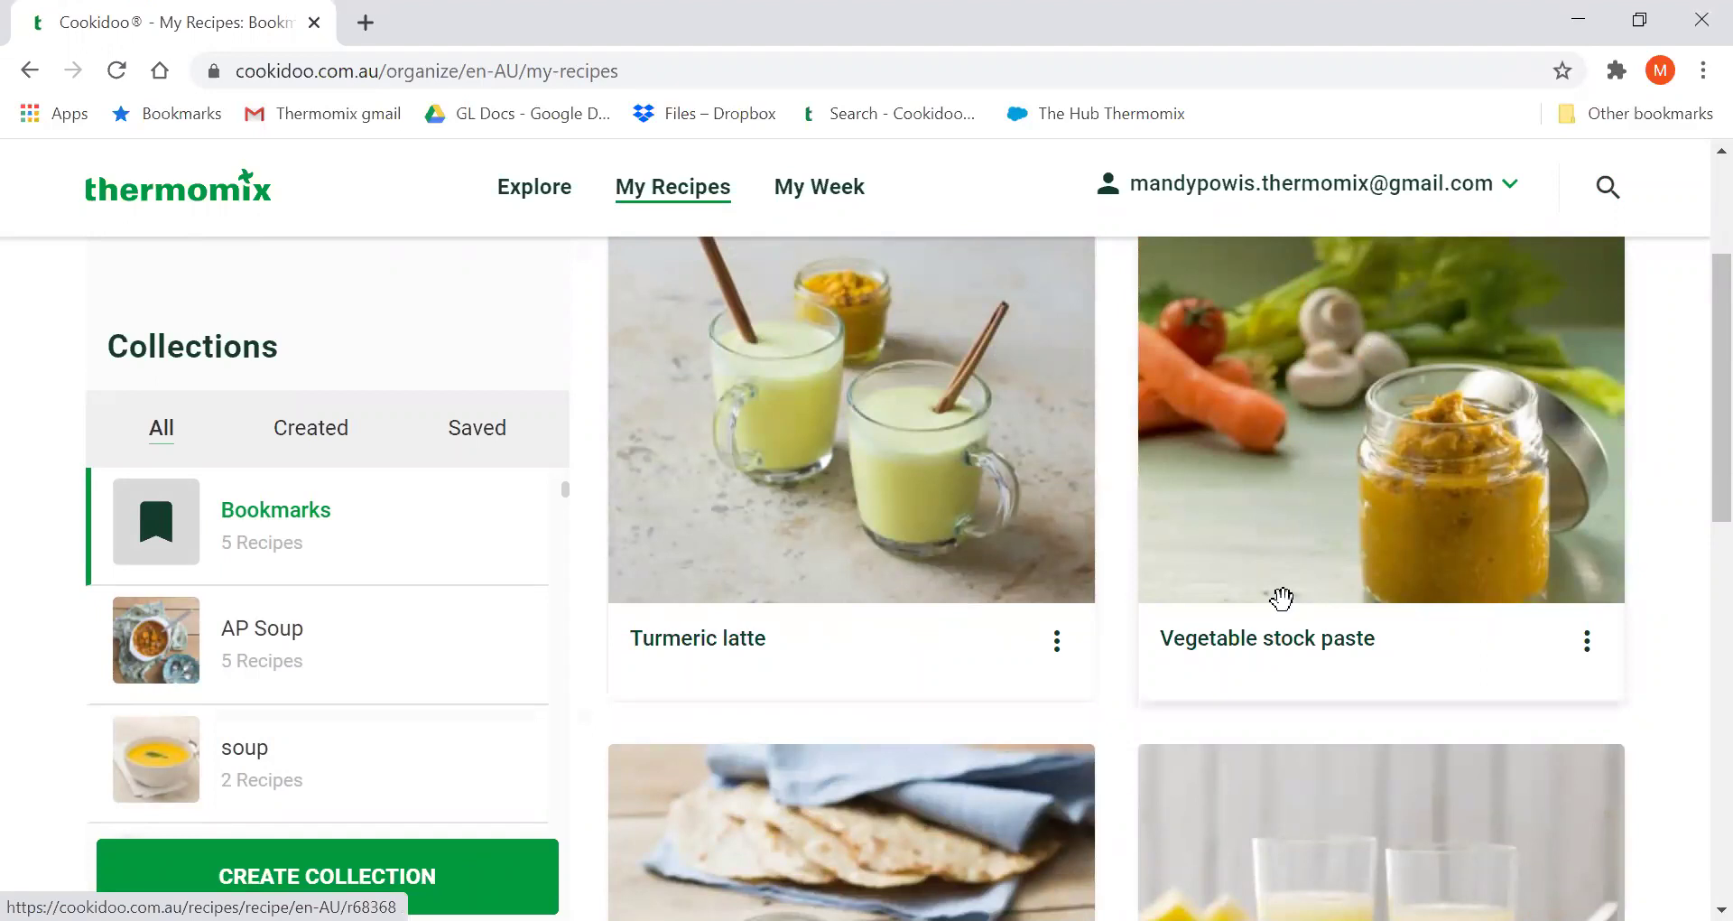
{"action": "scroll", "coordinate": [902, 595], "scroll_direction": "down", "scroll_amount": 2}
{"action": "scroll", "coordinate": [904, 598], "scroll_direction": "down", "scroll_amount": 4}
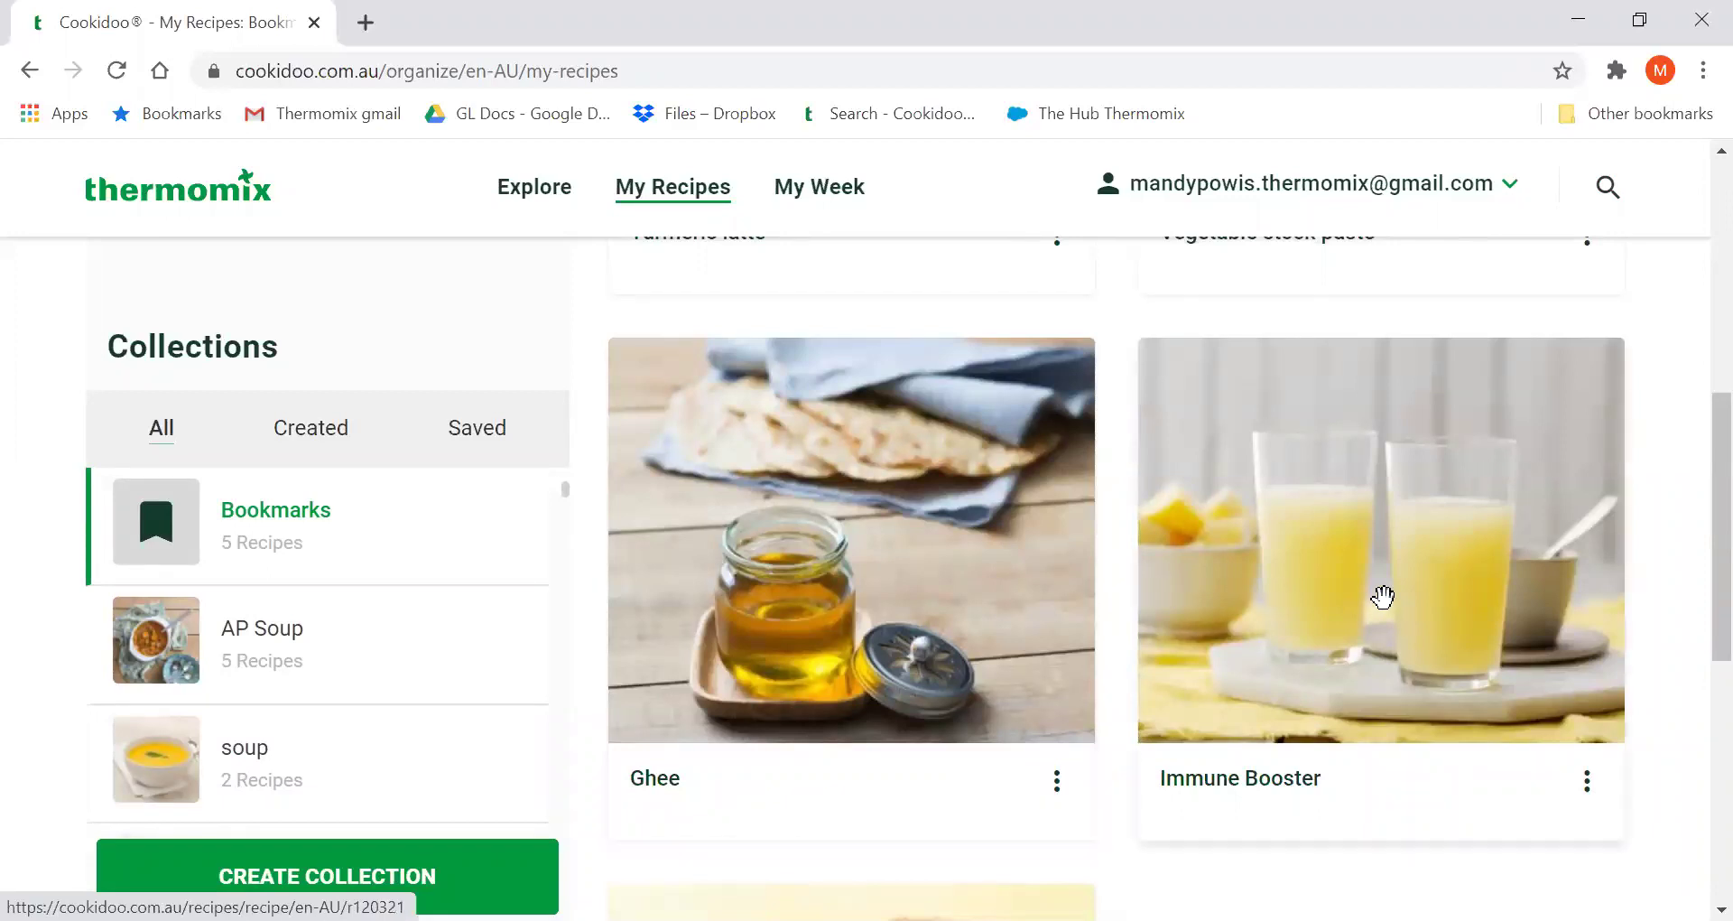
{"action": "scroll", "coordinate": [1386, 598], "scroll_direction": "down", "scroll_amount": 6}
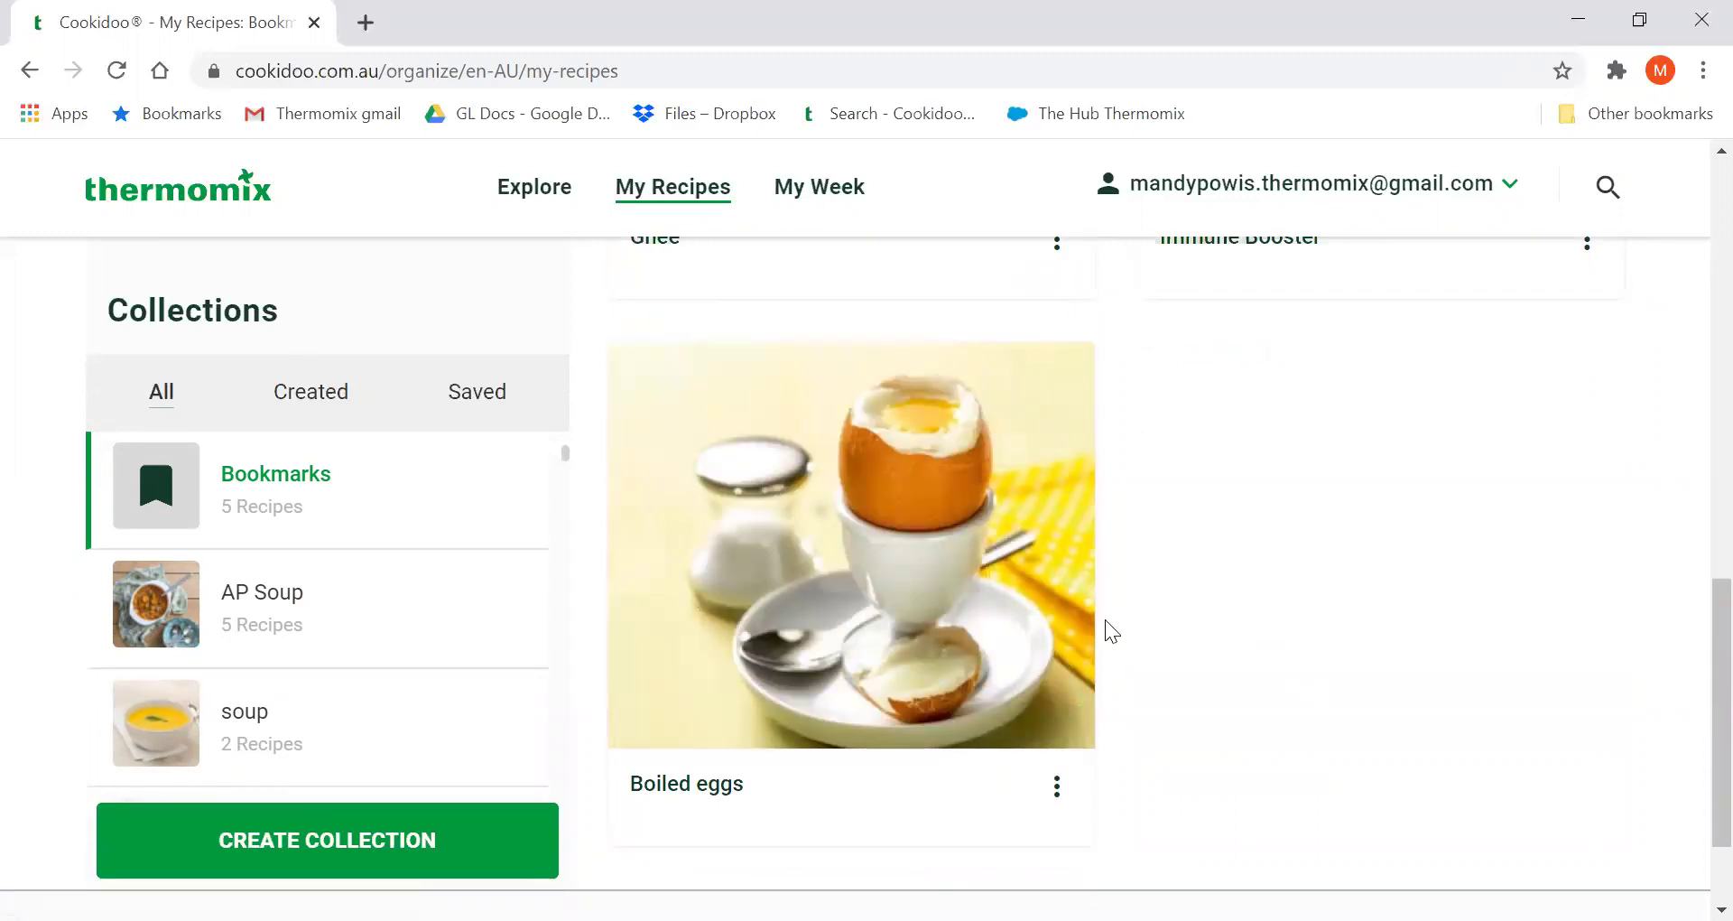
Show only the saved collections and browse the list through to its end.
{"action": "left_click", "coordinate": [491, 408]}
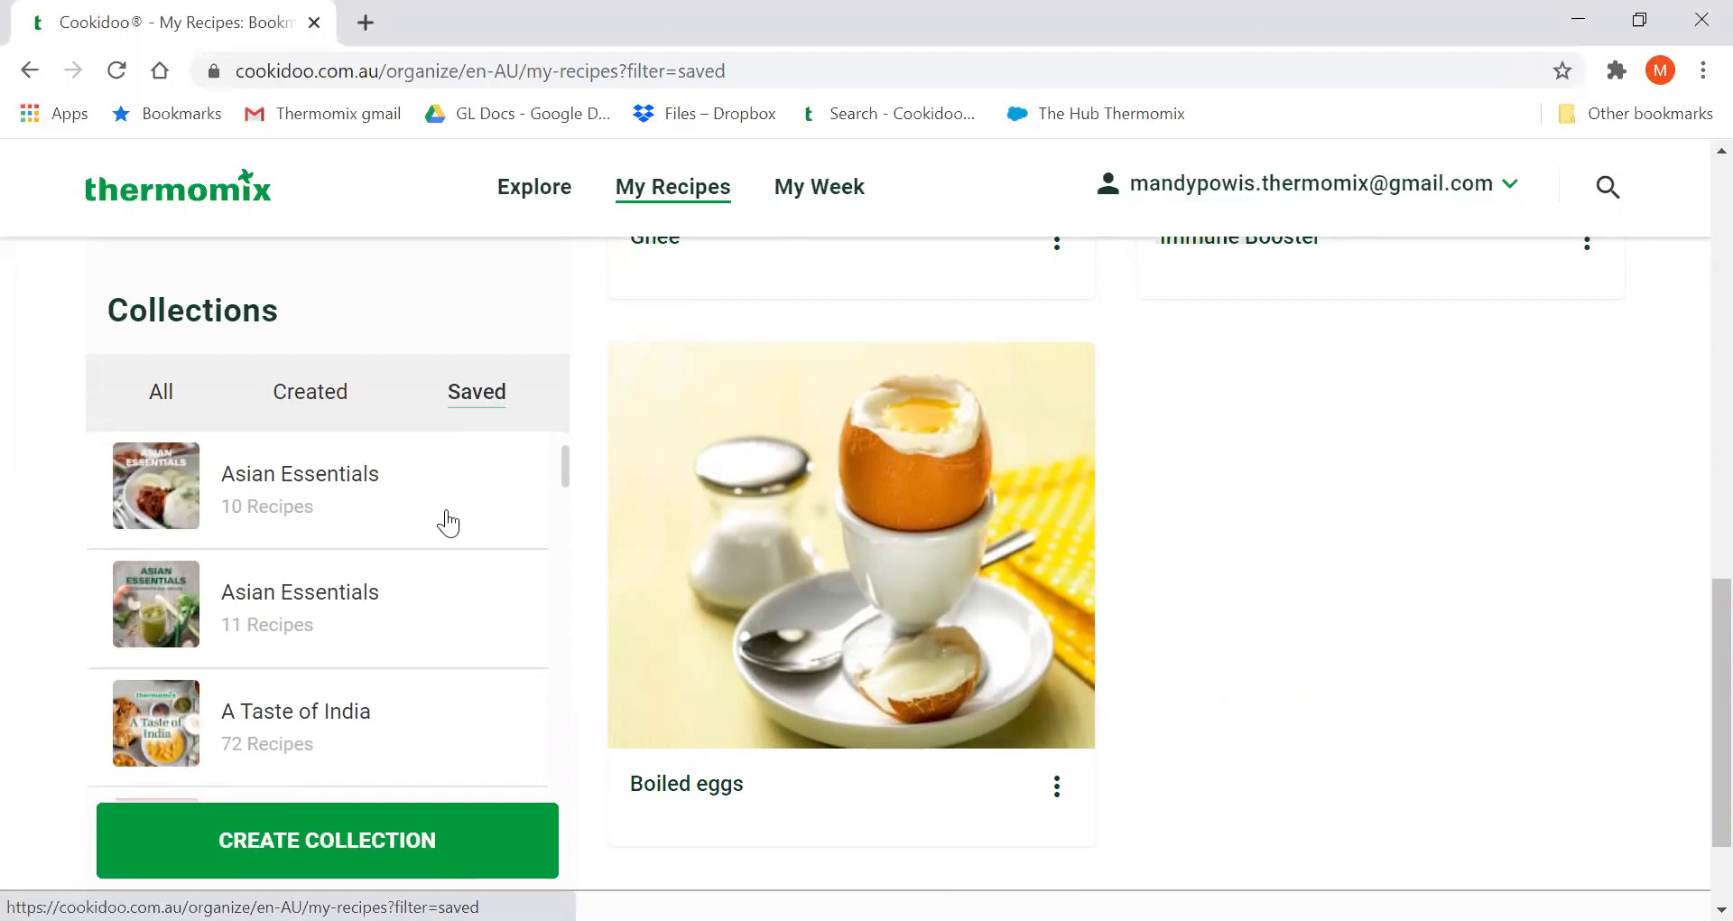
{"action": "left_click_drag", "start_coordinate": [565, 481], "coordinate": [567, 722]}
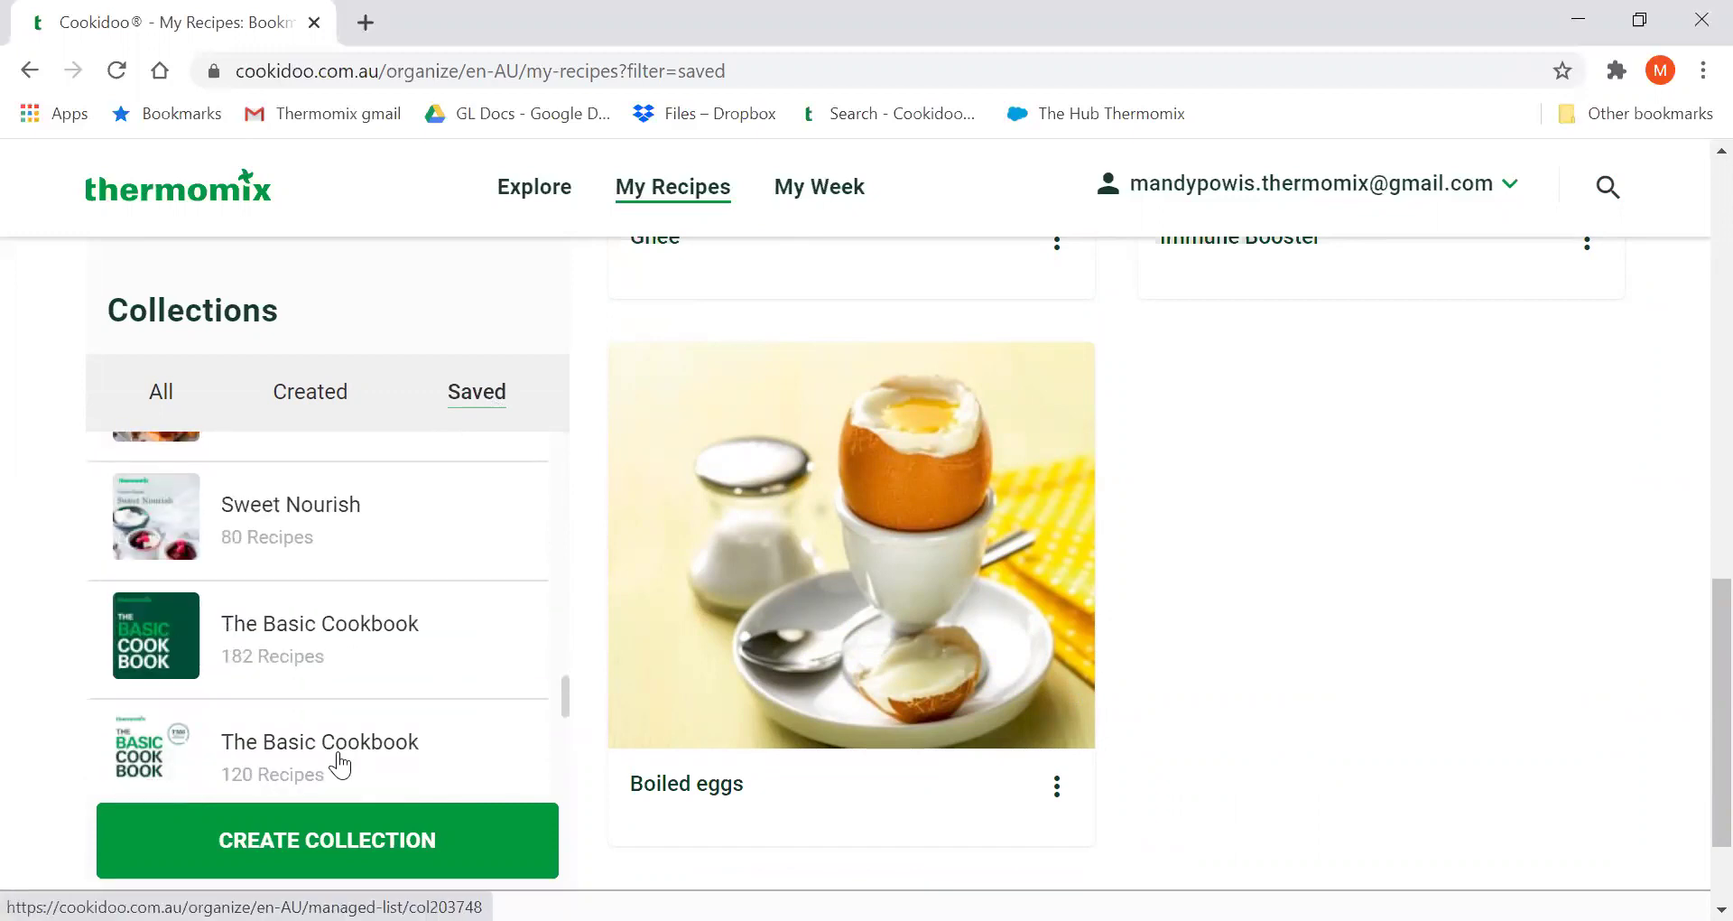
{"action": "left_click_drag", "start_coordinate": [561, 701], "coordinate": [561, 682]}
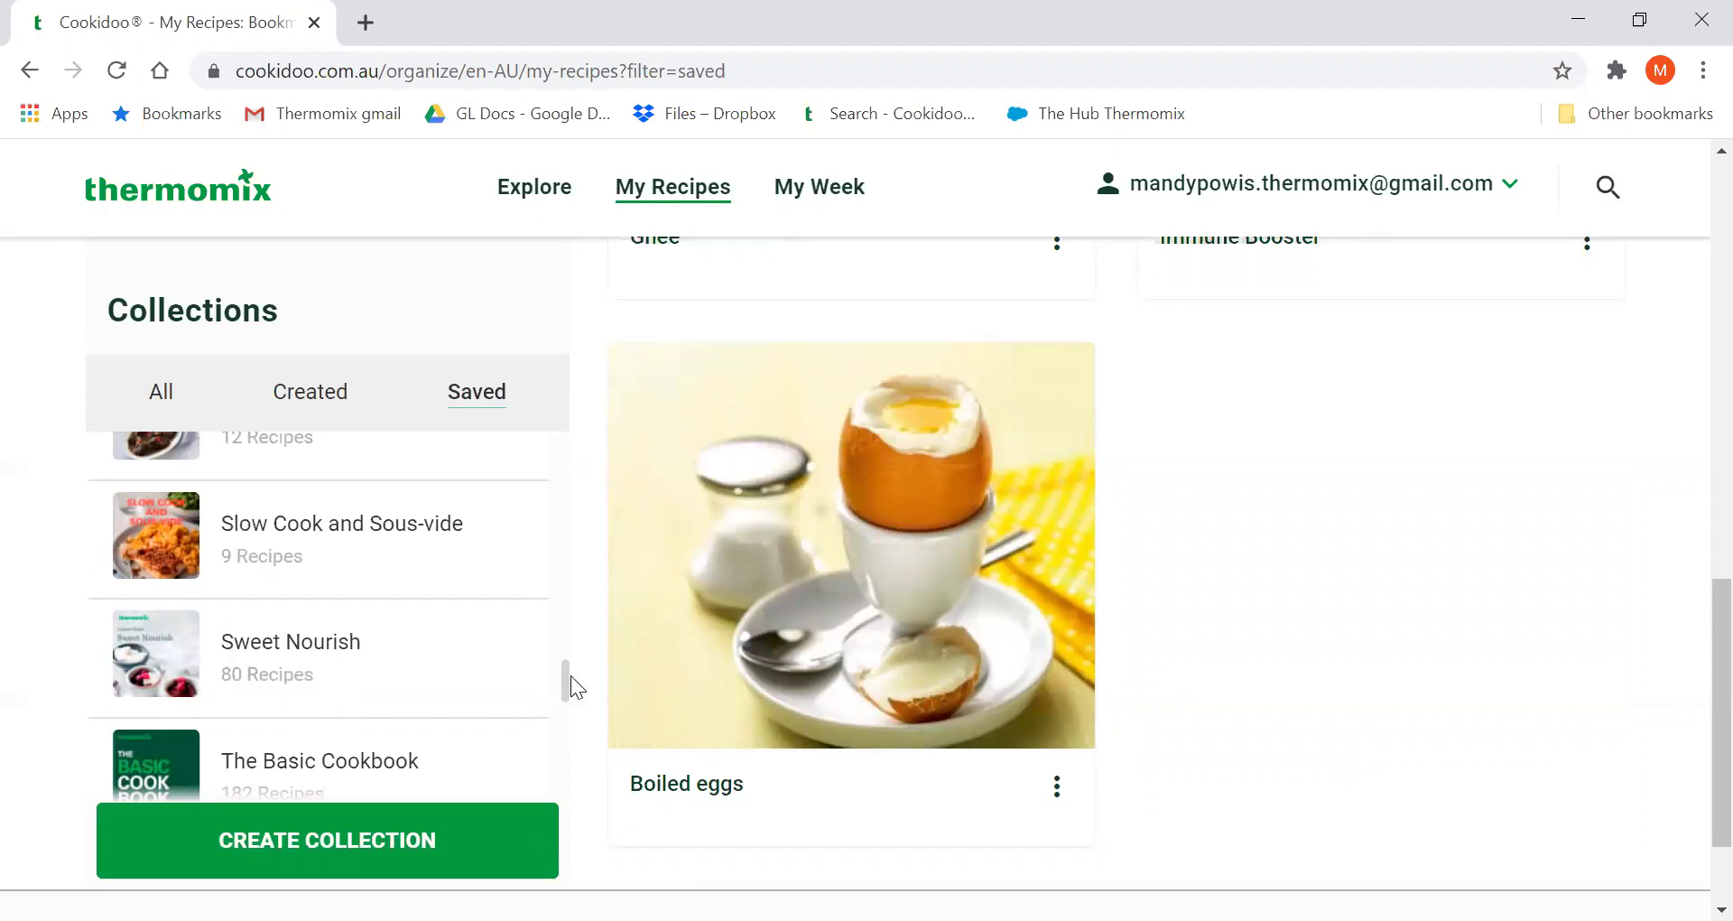
{"action": "scroll", "coordinate": [573, 646], "scroll_direction": "up", "scroll_amount": 3}
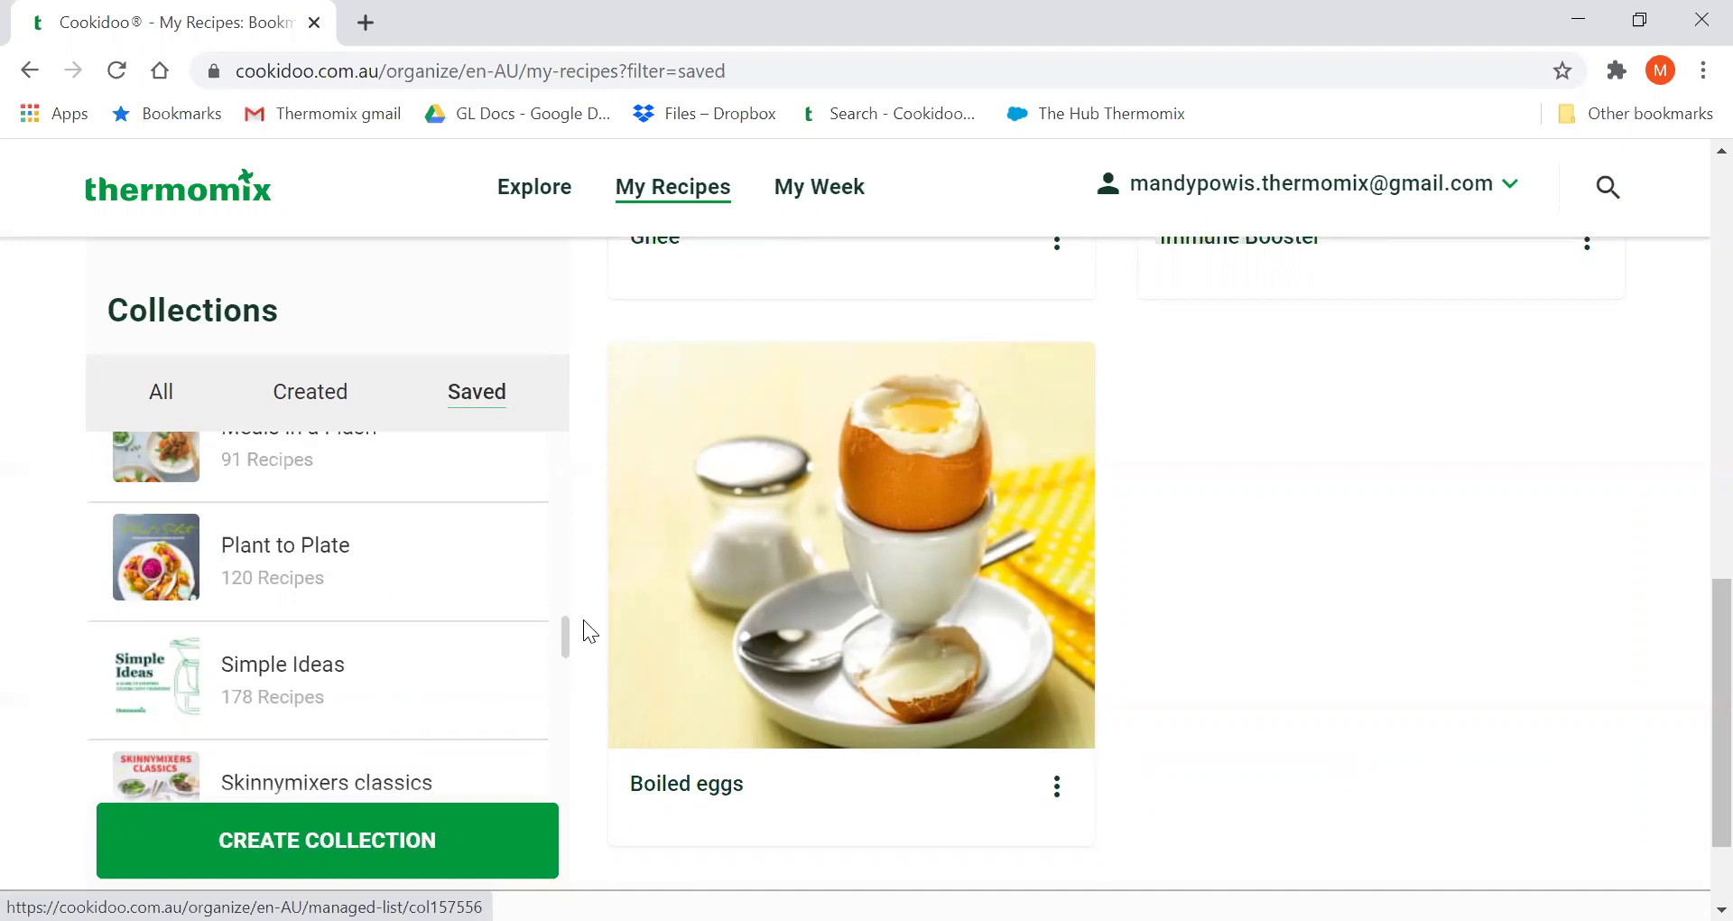
{"action": "left_click_drag", "start_coordinate": [561, 637], "coordinate": [571, 787]}
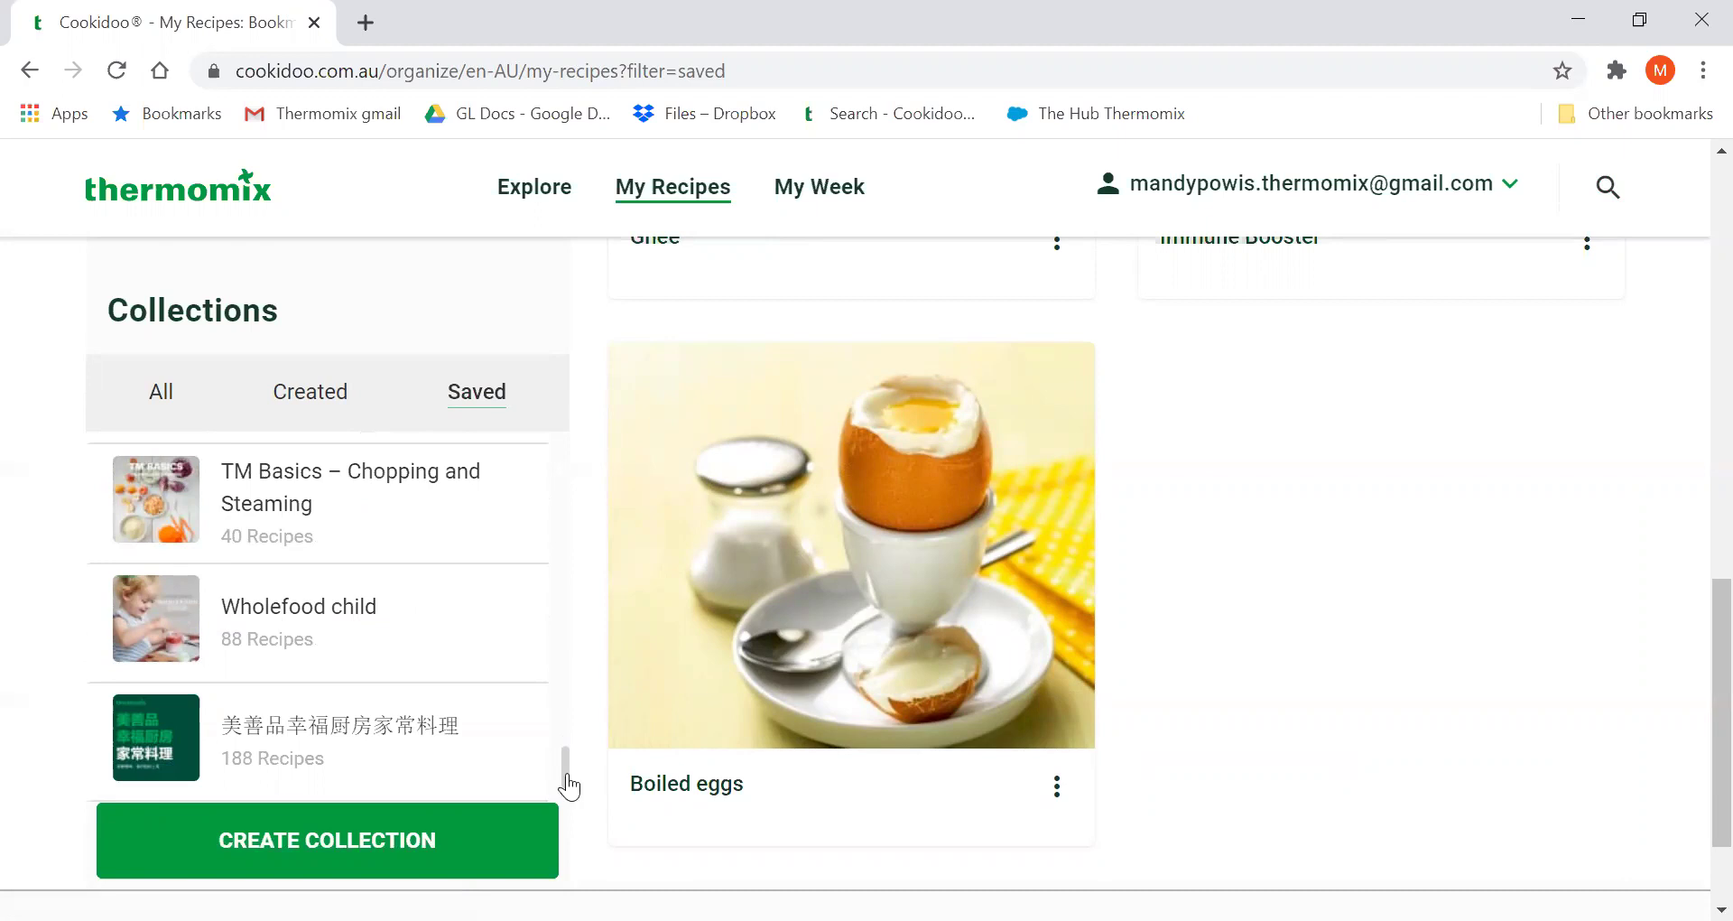
{"action": "scroll", "coordinate": [566, 782], "scroll_direction": "up", "scroll_amount": 2}
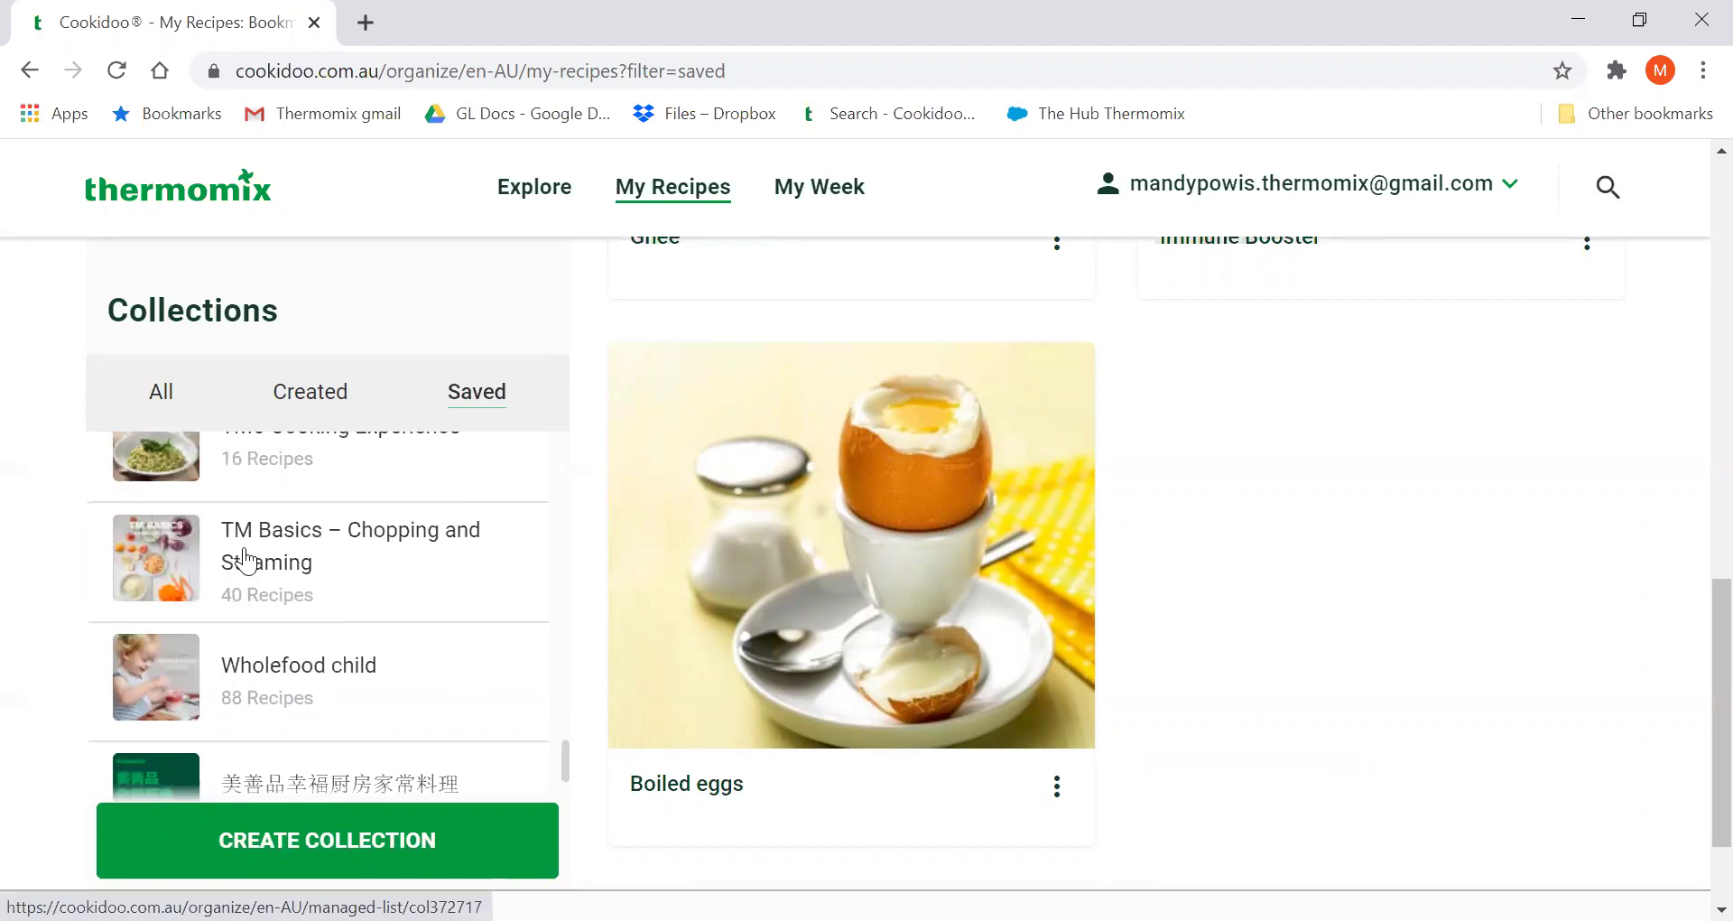
Open the Grated Potatoes recipe from the saved TM Basics – Chopping and Steaming collection and log in to the account.
{"action": "left_click", "coordinate": [246, 560]}
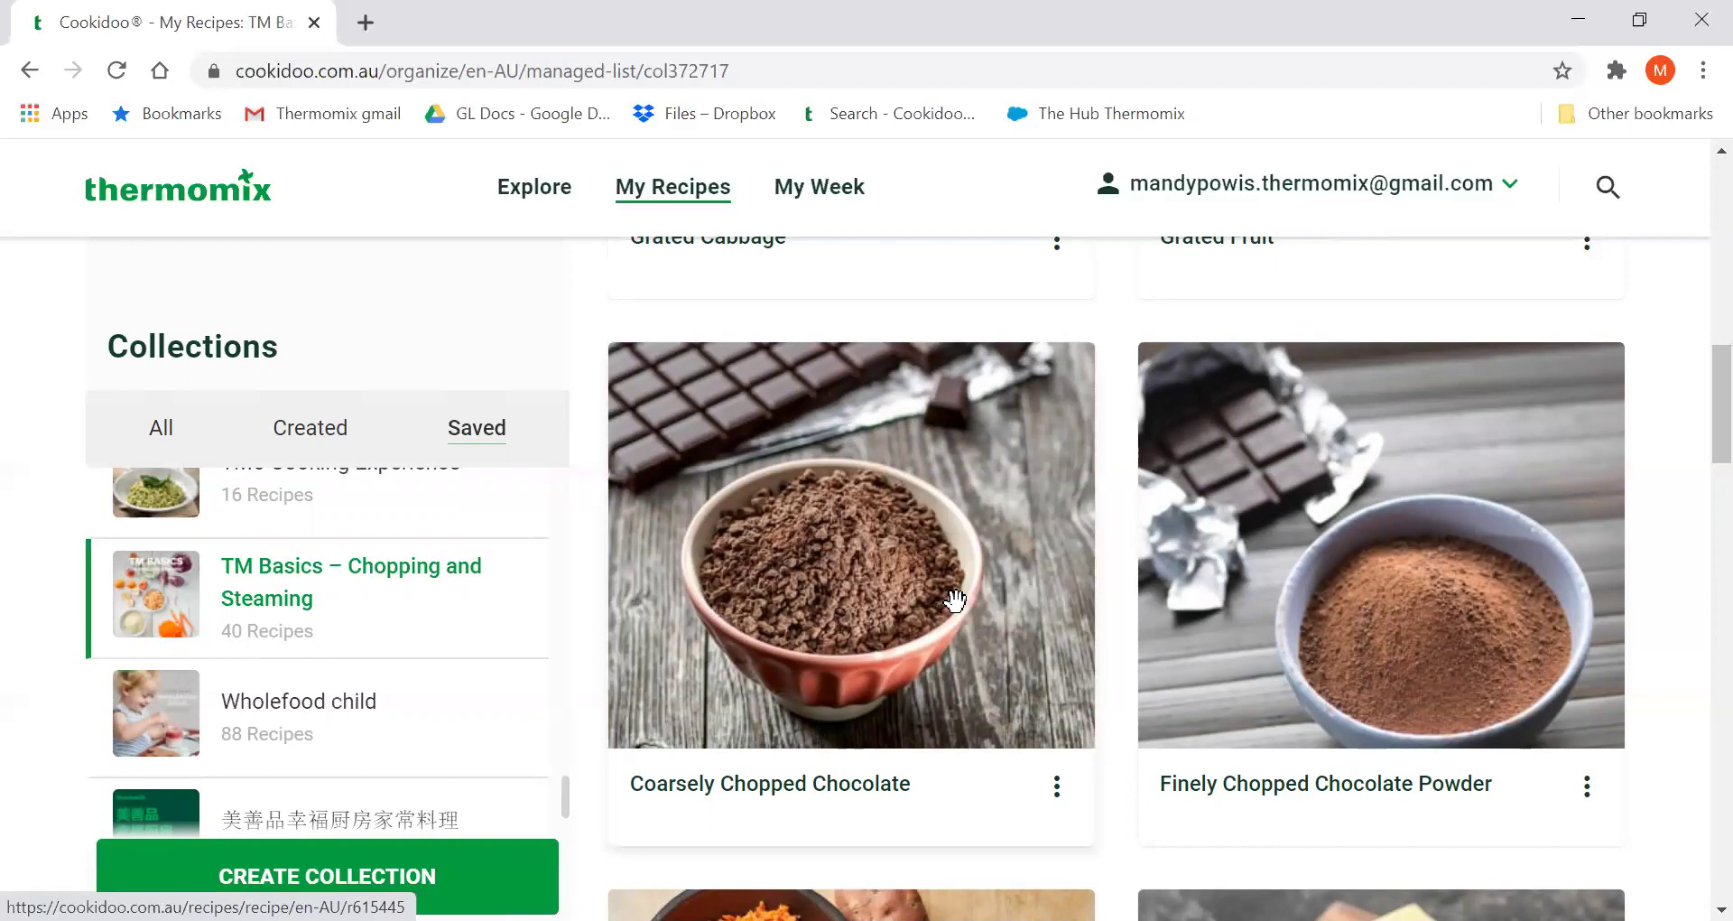
{"action": "scroll", "coordinate": [954, 601], "scroll_direction": "down", "scroll_amount": 6}
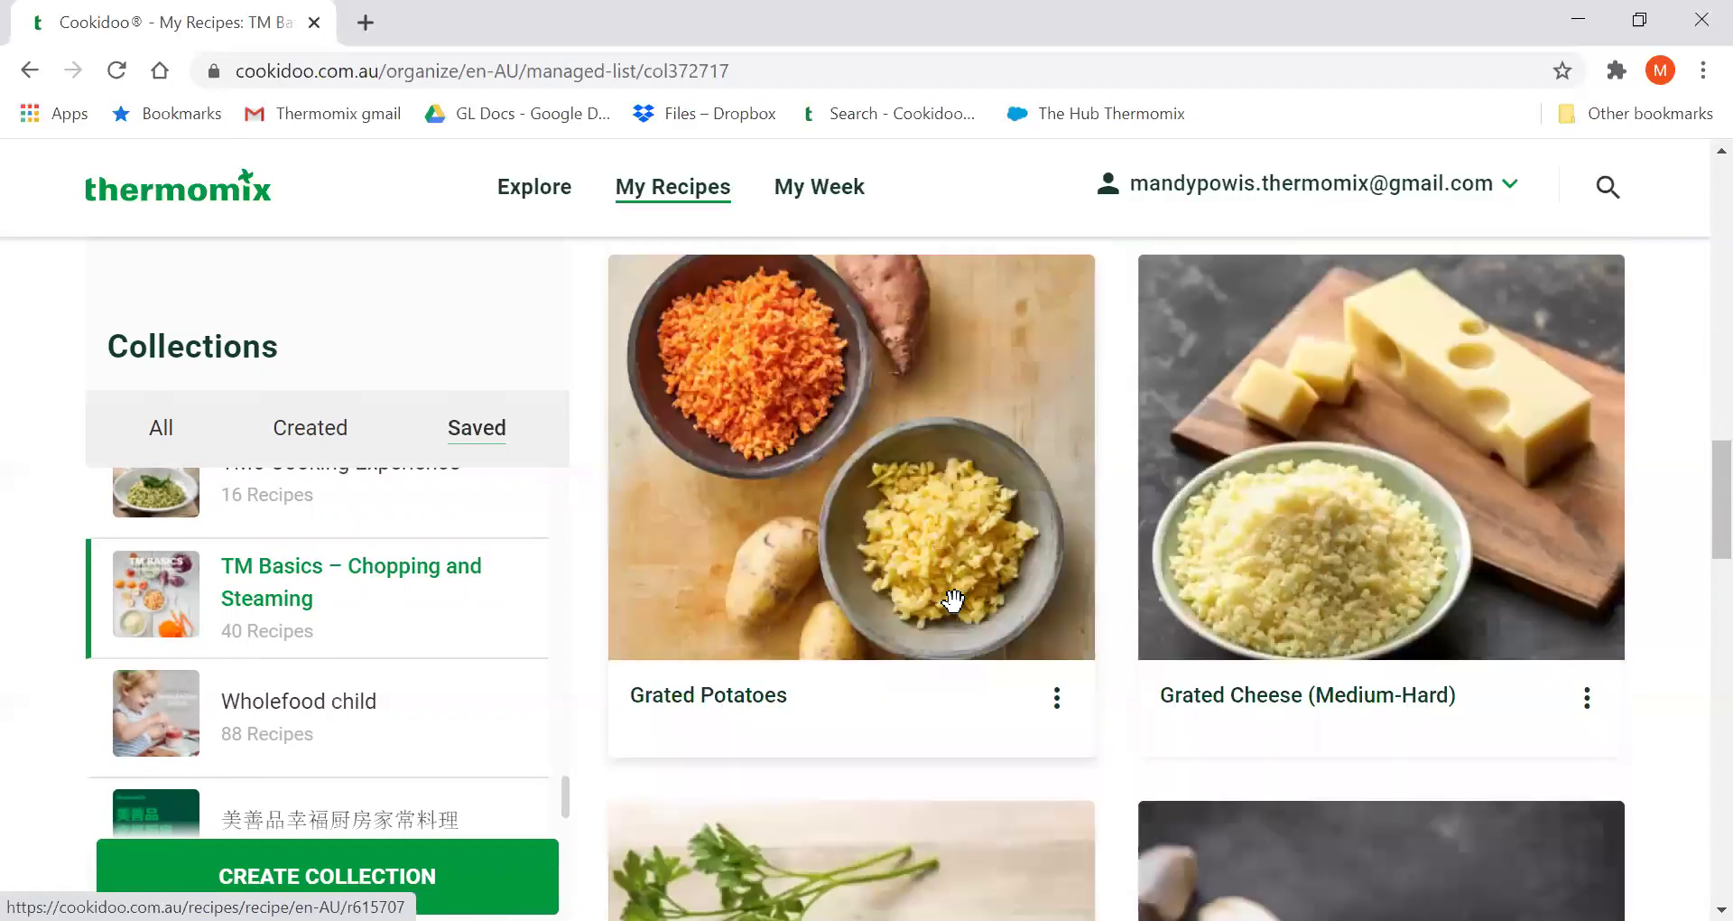
{"action": "left_click", "coordinate": [987, 513]}
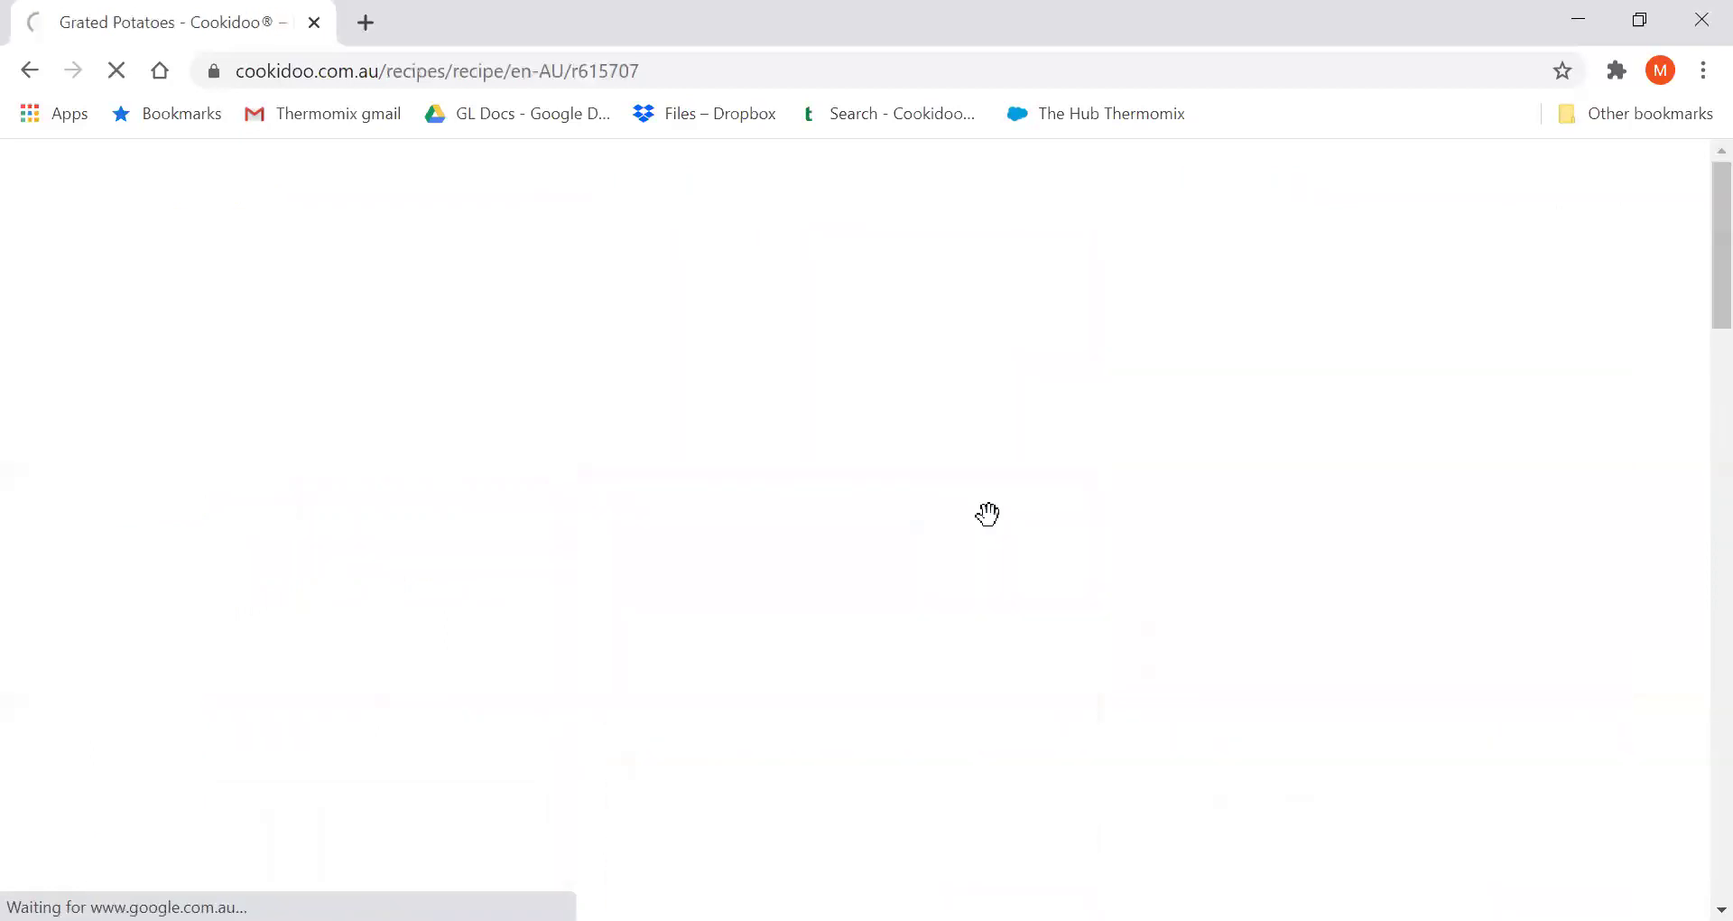
{"action": "scroll", "coordinate": [722, 648], "scroll_direction": "down", "scroll_amount": 6}
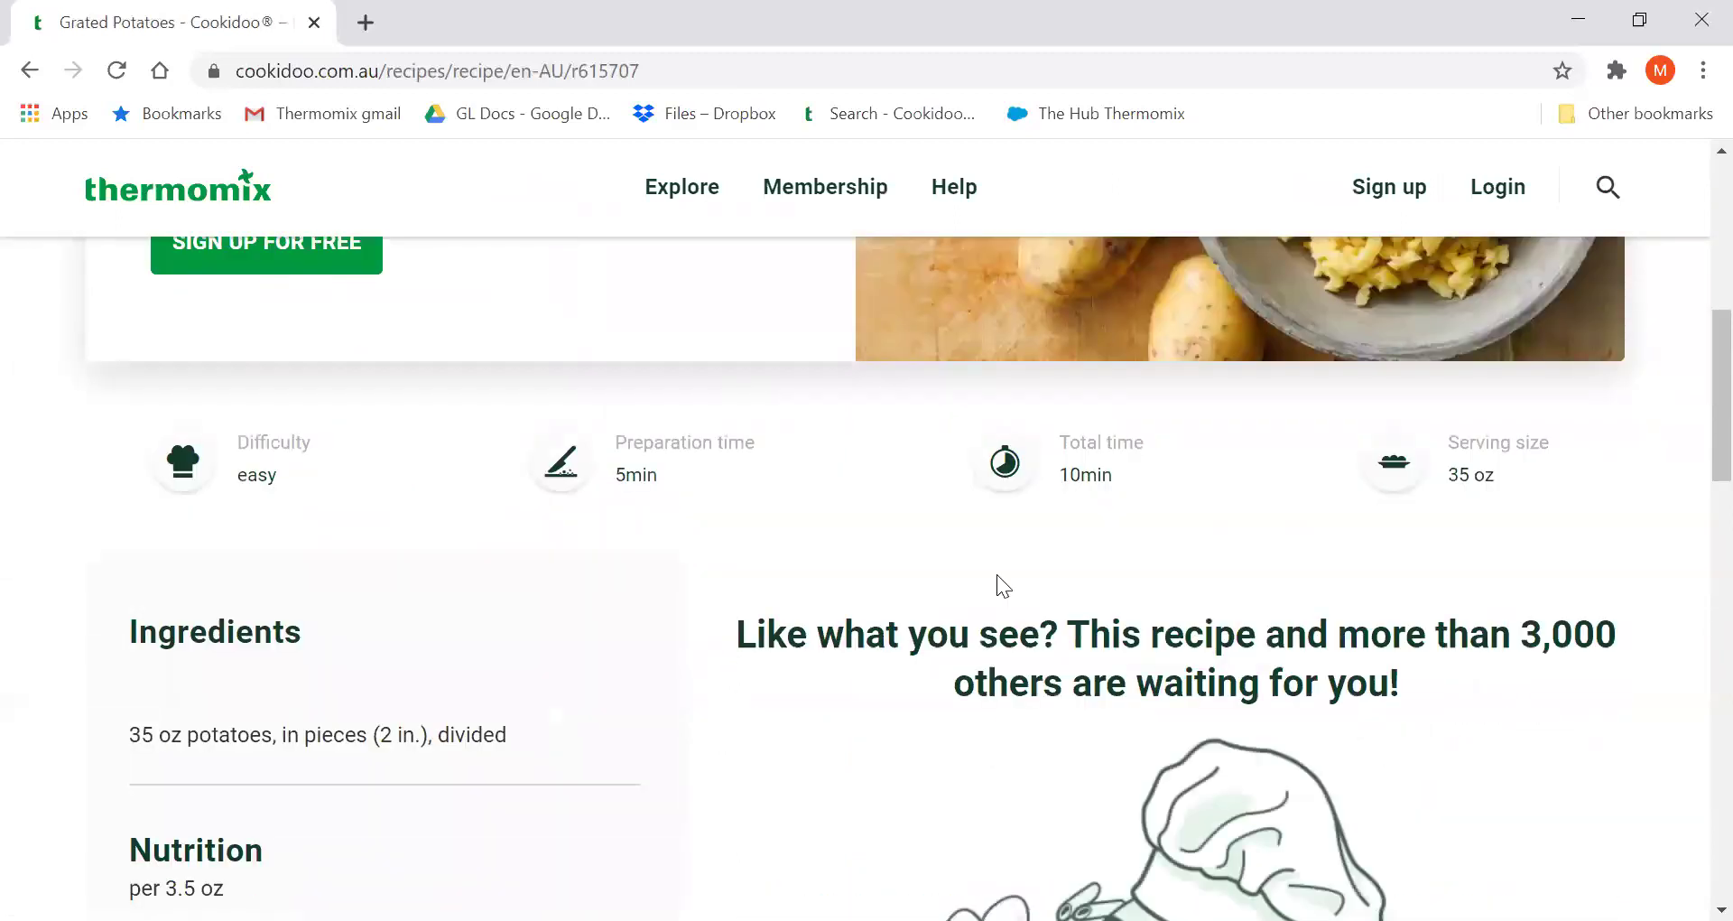
{"action": "scroll", "coordinate": [1222, 581], "scroll_direction": "up", "scroll_amount": 6}
{"action": "left_click", "coordinate": [1489, 194]}
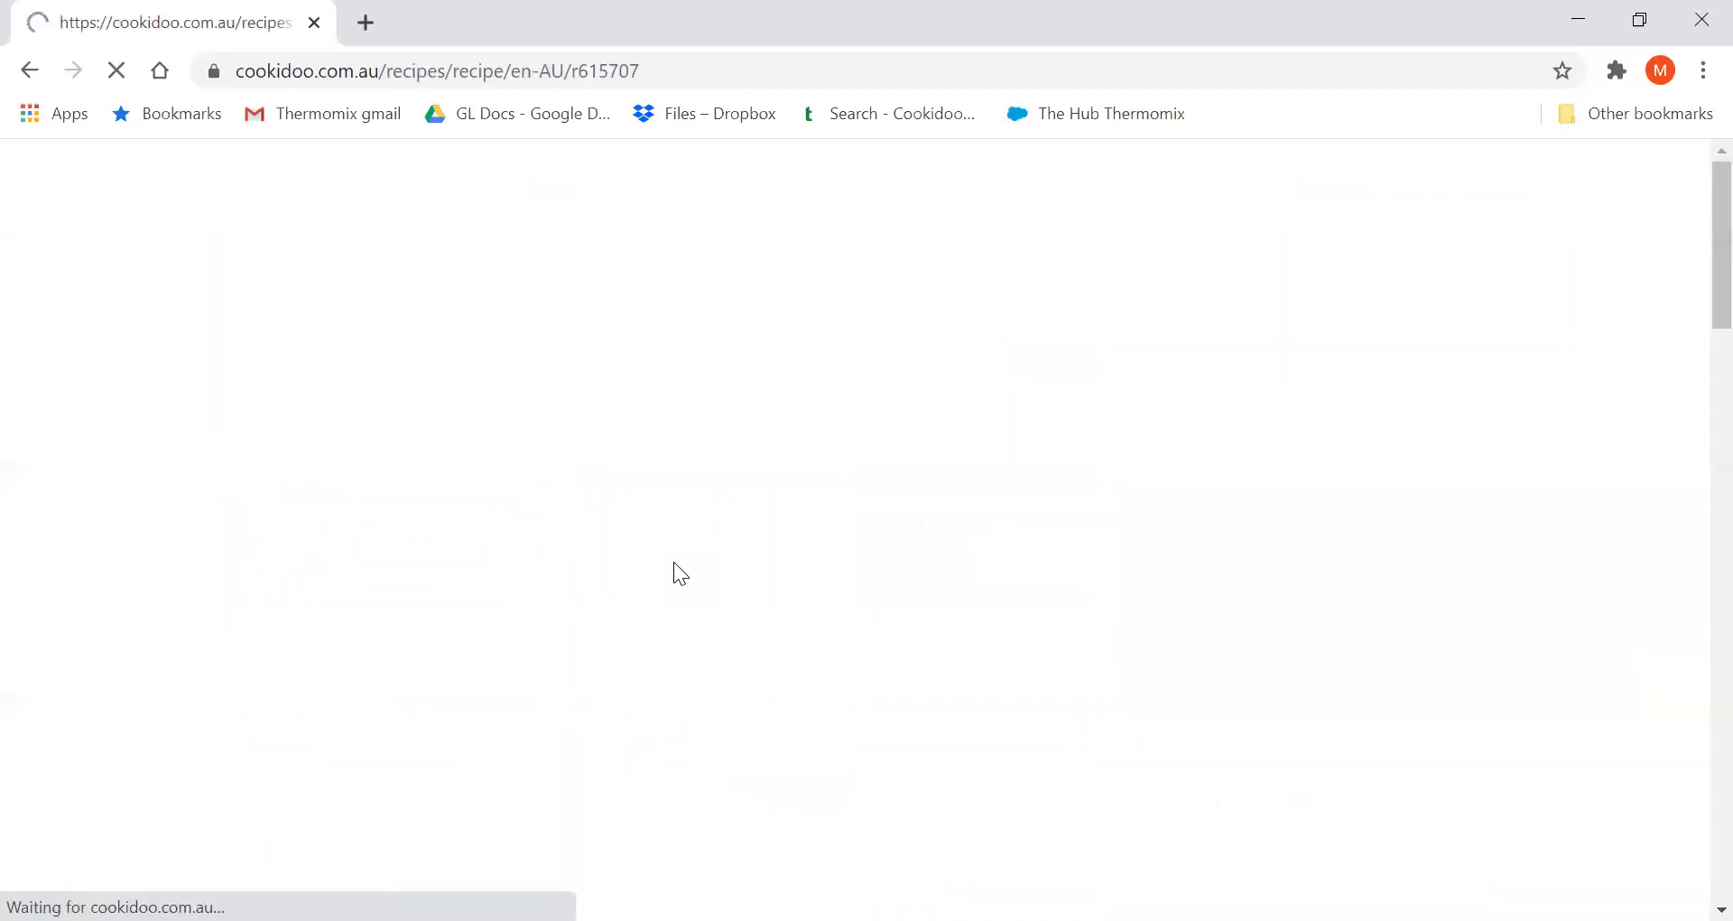
Review the Grated Potatoes preparation, nutrition, tags and related collections, and return to the TM Basics – Chopping and Steaming collection.
{"action": "scroll", "coordinate": [686, 554], "scroll_direction": "down", "scroll_amount": 7}
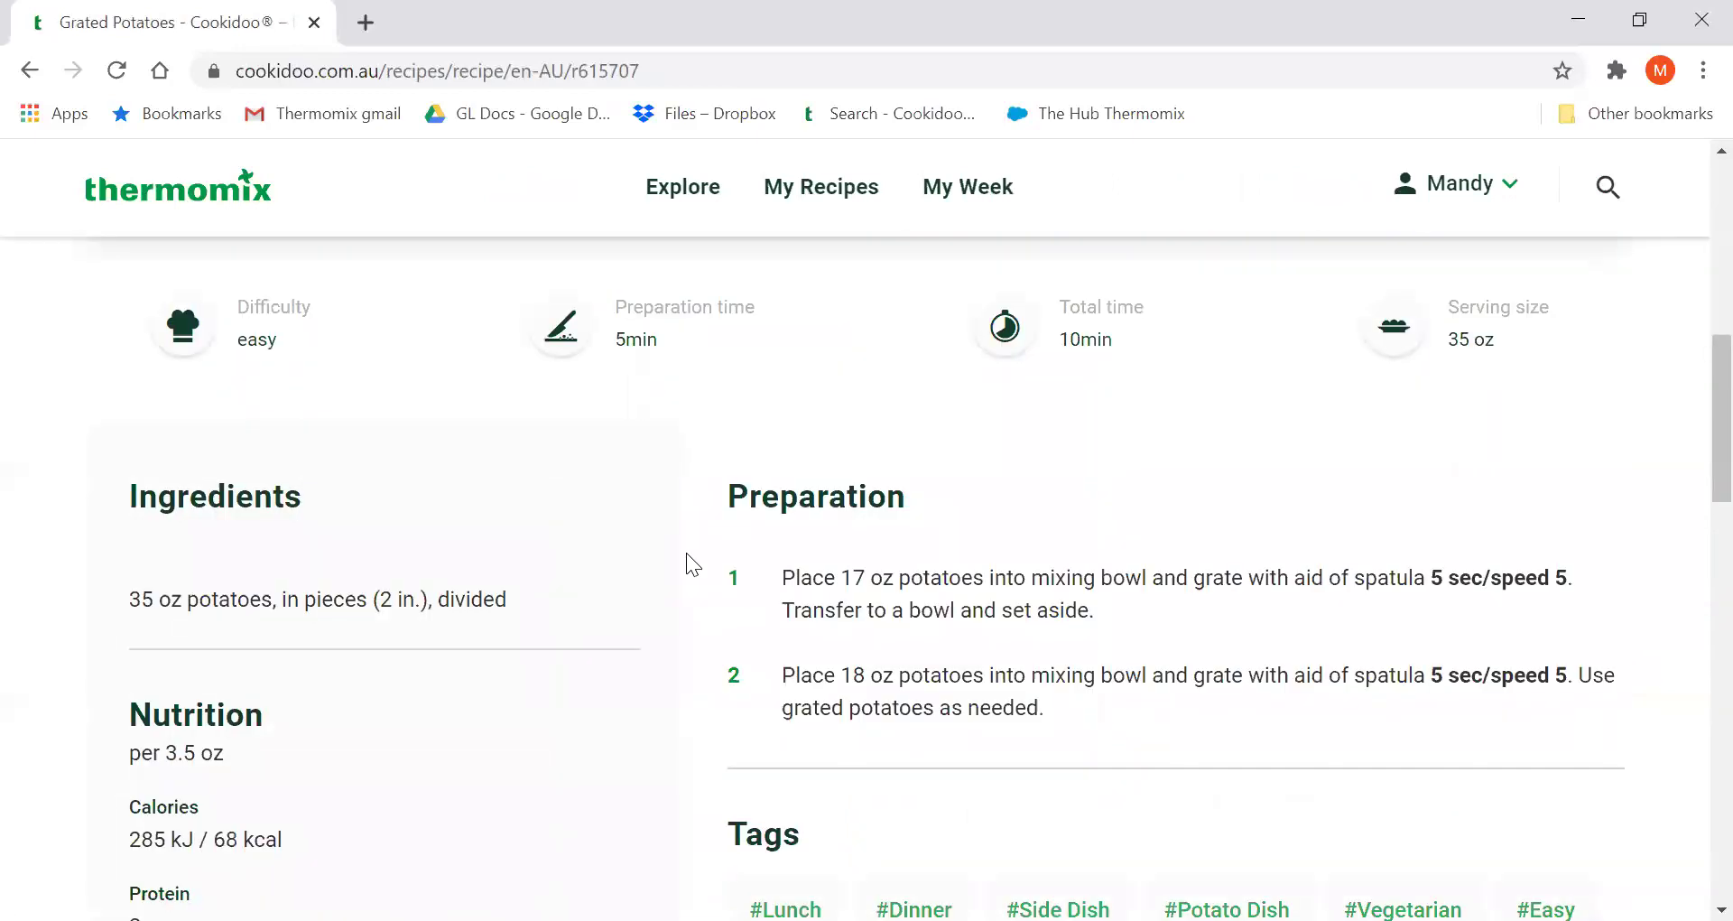
{"action": "scroll", "coordinate": [686, 552], "scroll_direction": "down", "scroll_amount": 2}
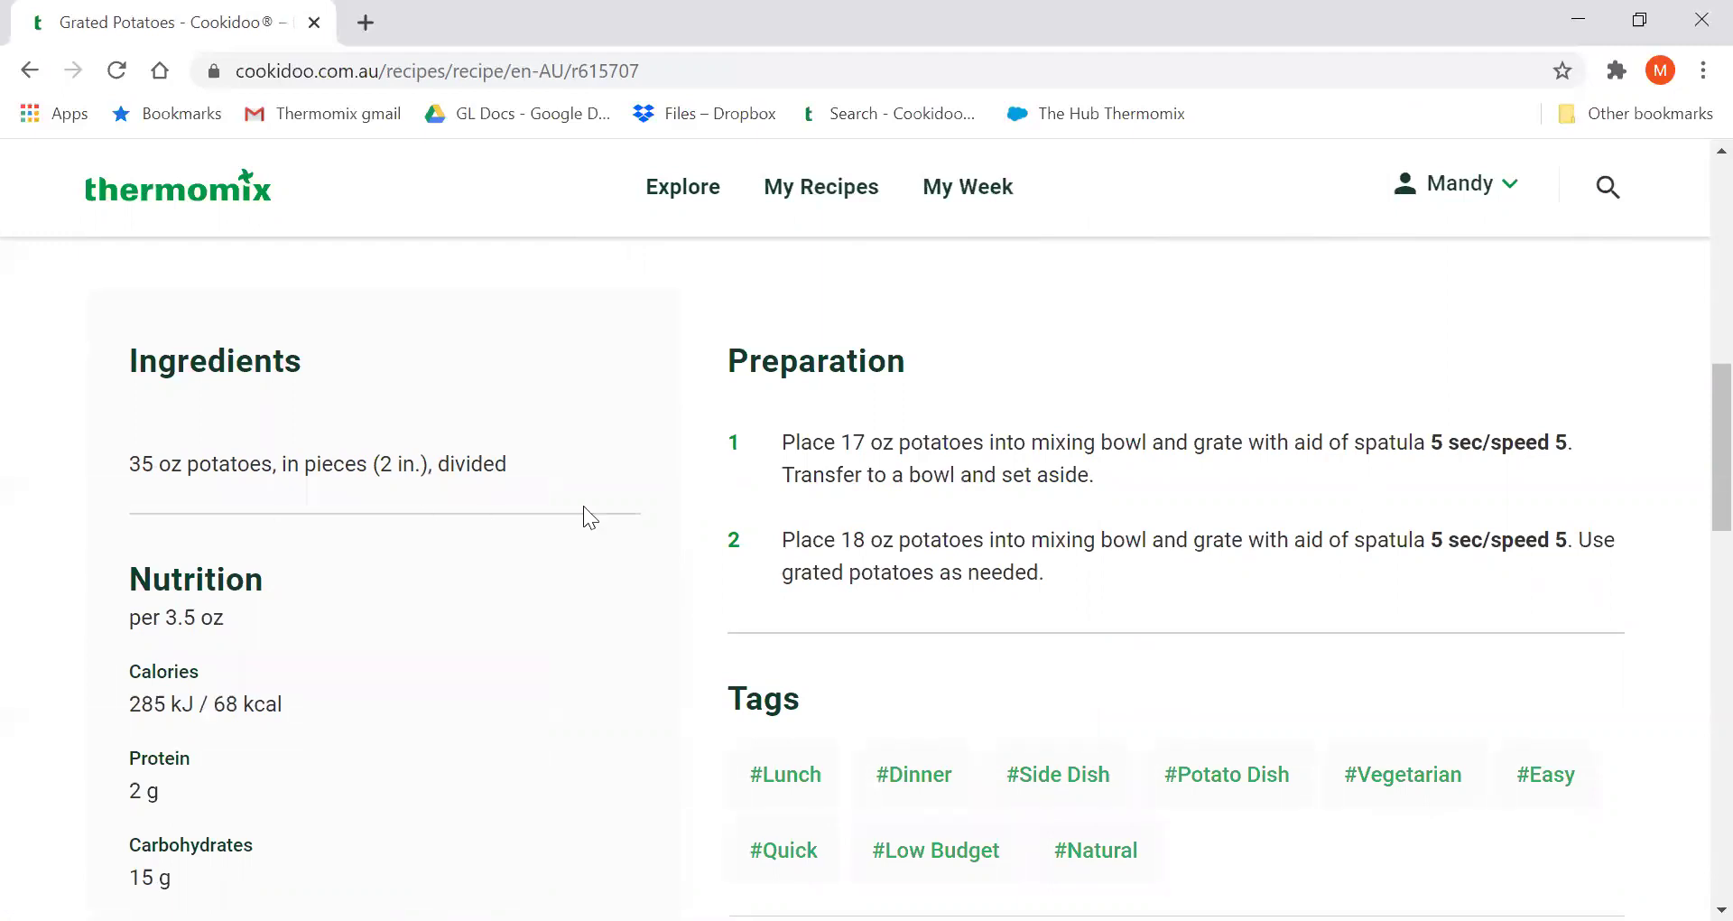
{"action": "scroll", "coordinate": [585, 512], "scroll_direction": "down", "scroll_amount": 6}
{"action": "scroll", "coordinate": [600, 546], "scroll_direction": "down", "scroll_amount": 4}
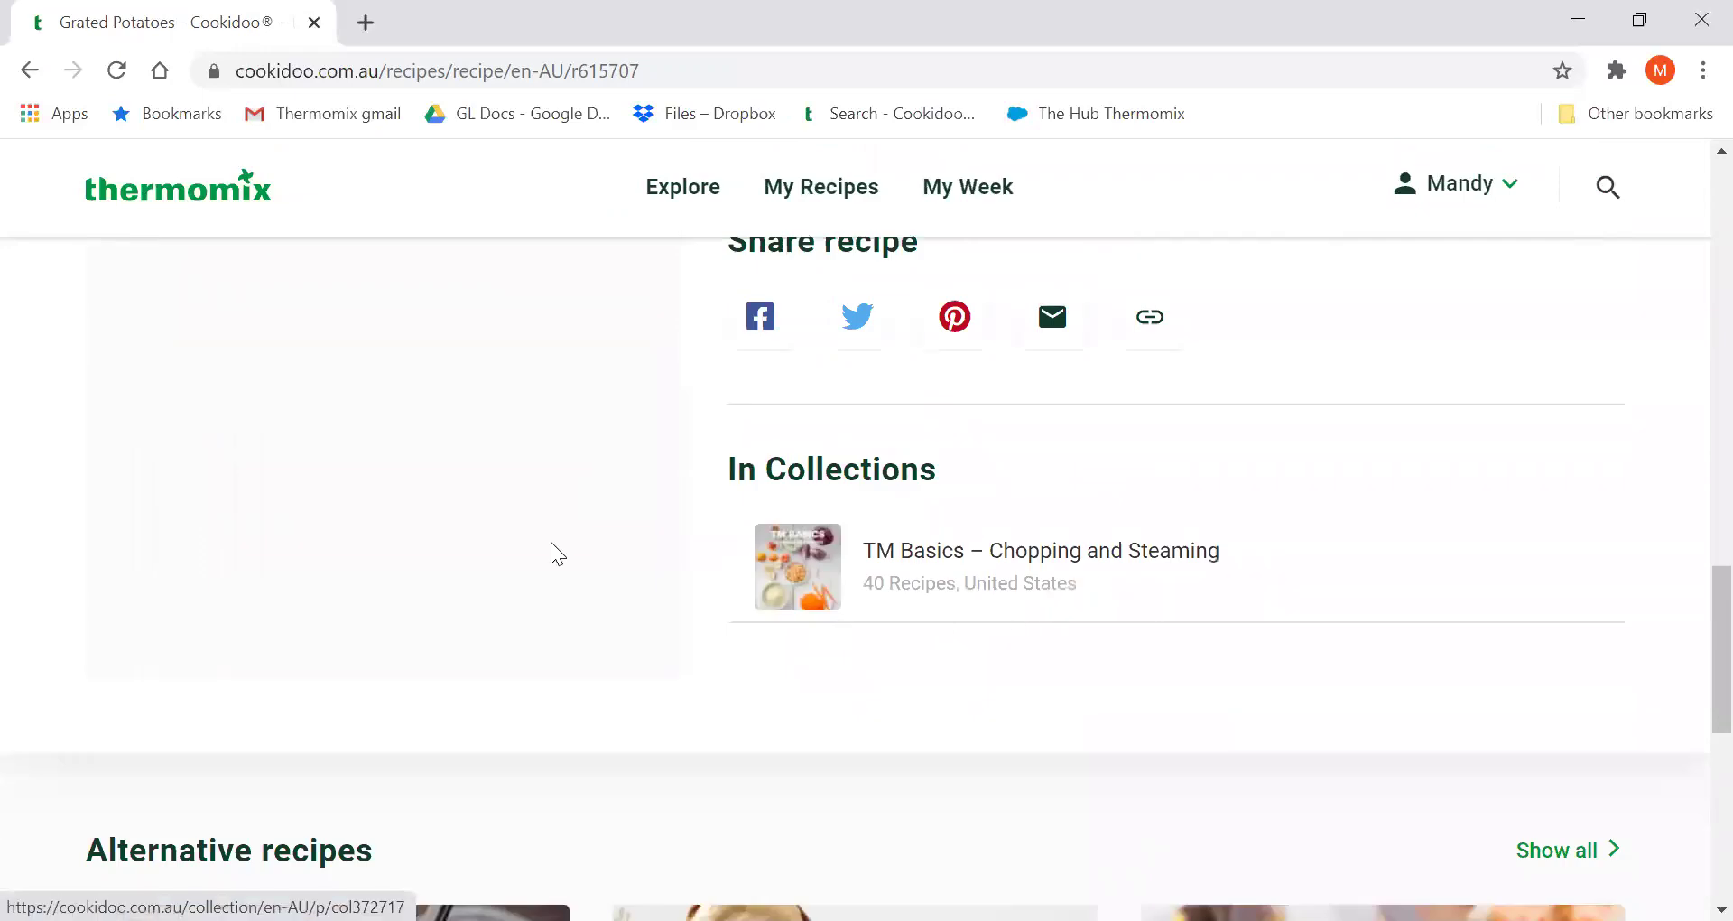
{"action": "scroll", "coordinate": [549, 538], "scroll_direction": "up", "scroll_amount": 15}
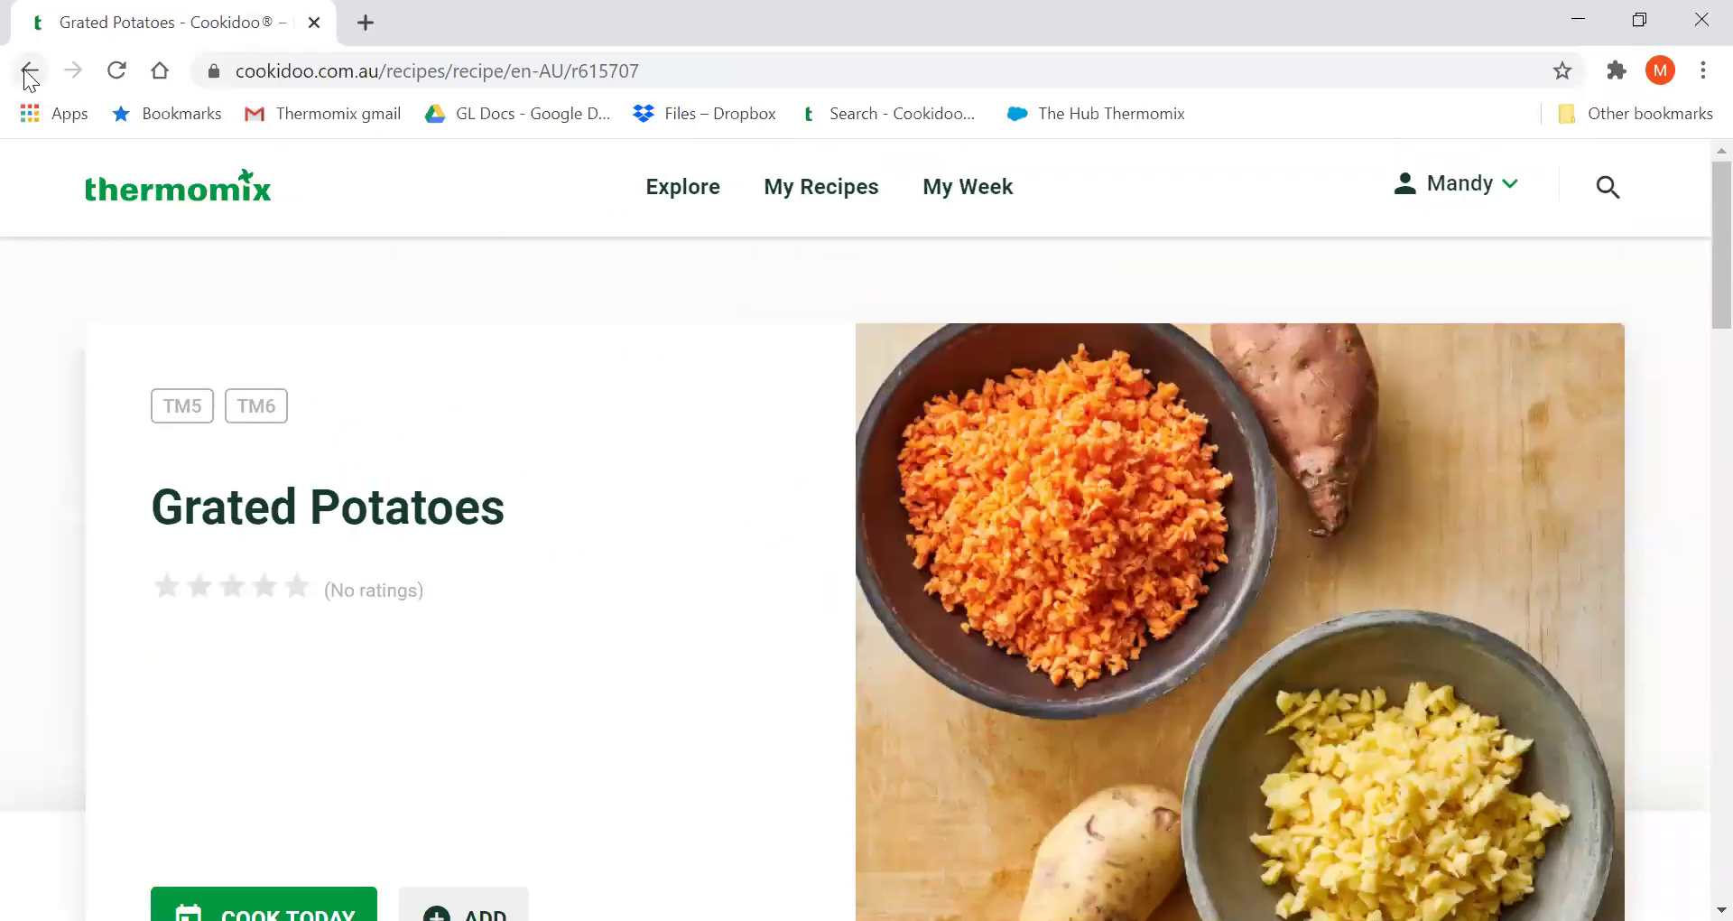
{"action": "left_click", "coordinate": [28, 71]}
{"action": "left_click", "coordinate": [29, 72]}
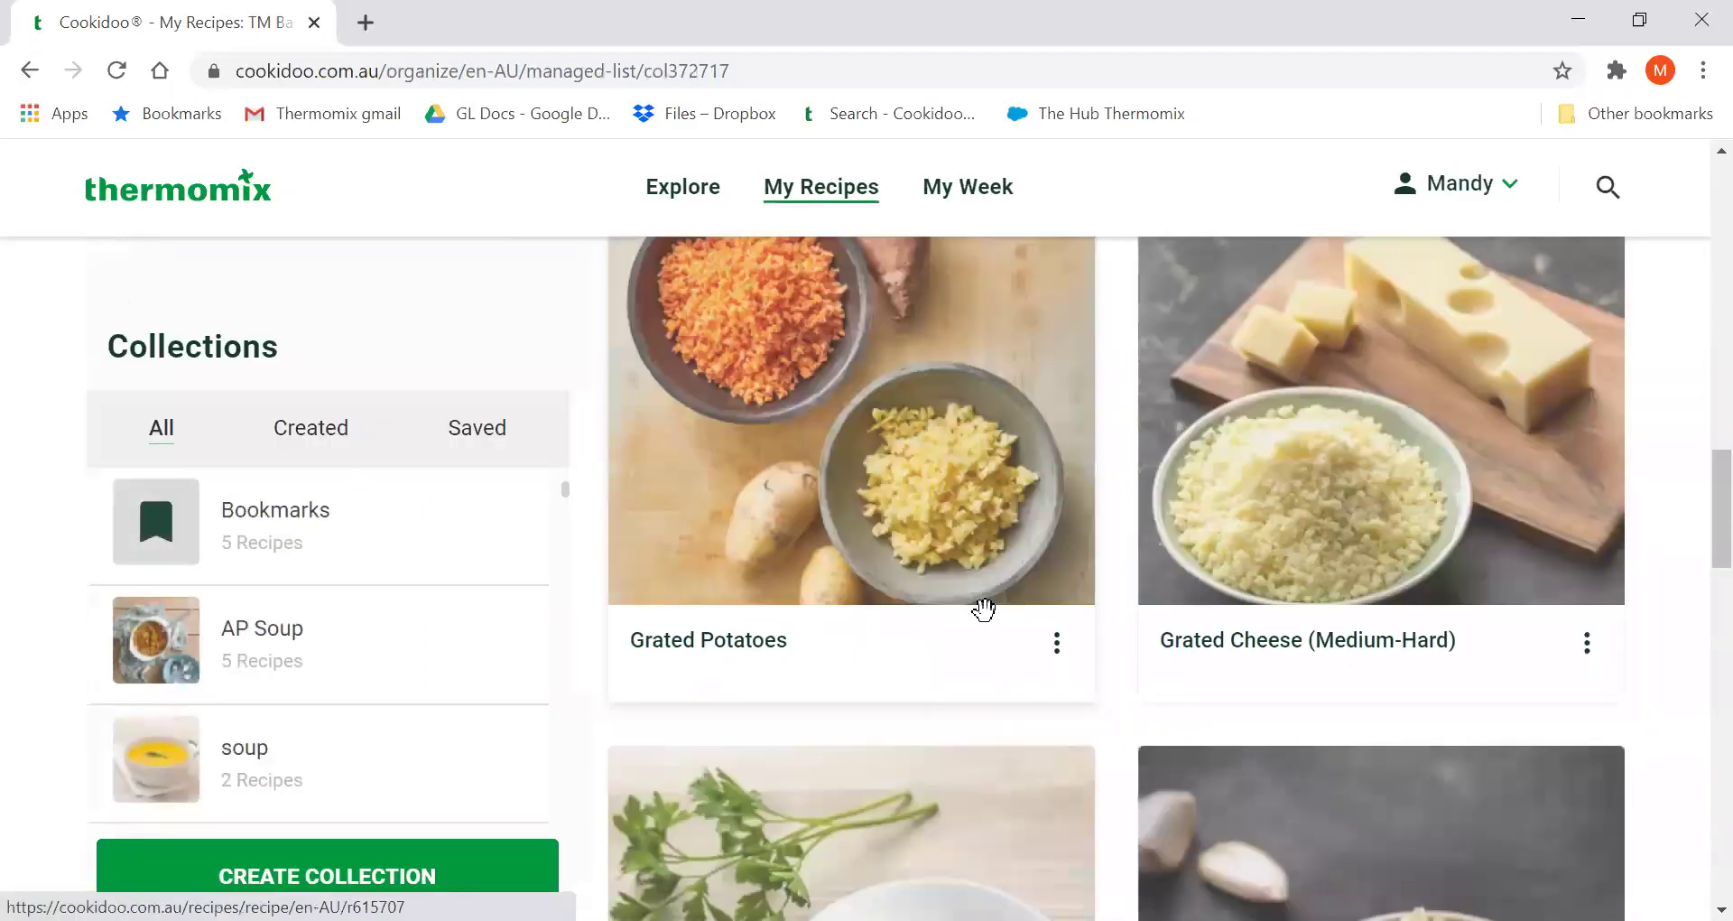
Examine the chopping, grinding and steaming recipes further down the TM Basics – Chopping and Steaming collection.
{"action": "scroll", "coordinate": [982, 607], "scroll_direction": "down", "scroll_amount": 4}
{"action": "scroll", "coordinate": [964, 599], "scroll_direction": "down", "scroll_amount": 6}
{"action": "scroll", "coordinate": [964, 599], "scroll_direction": "down", "scroll_amount": 5}
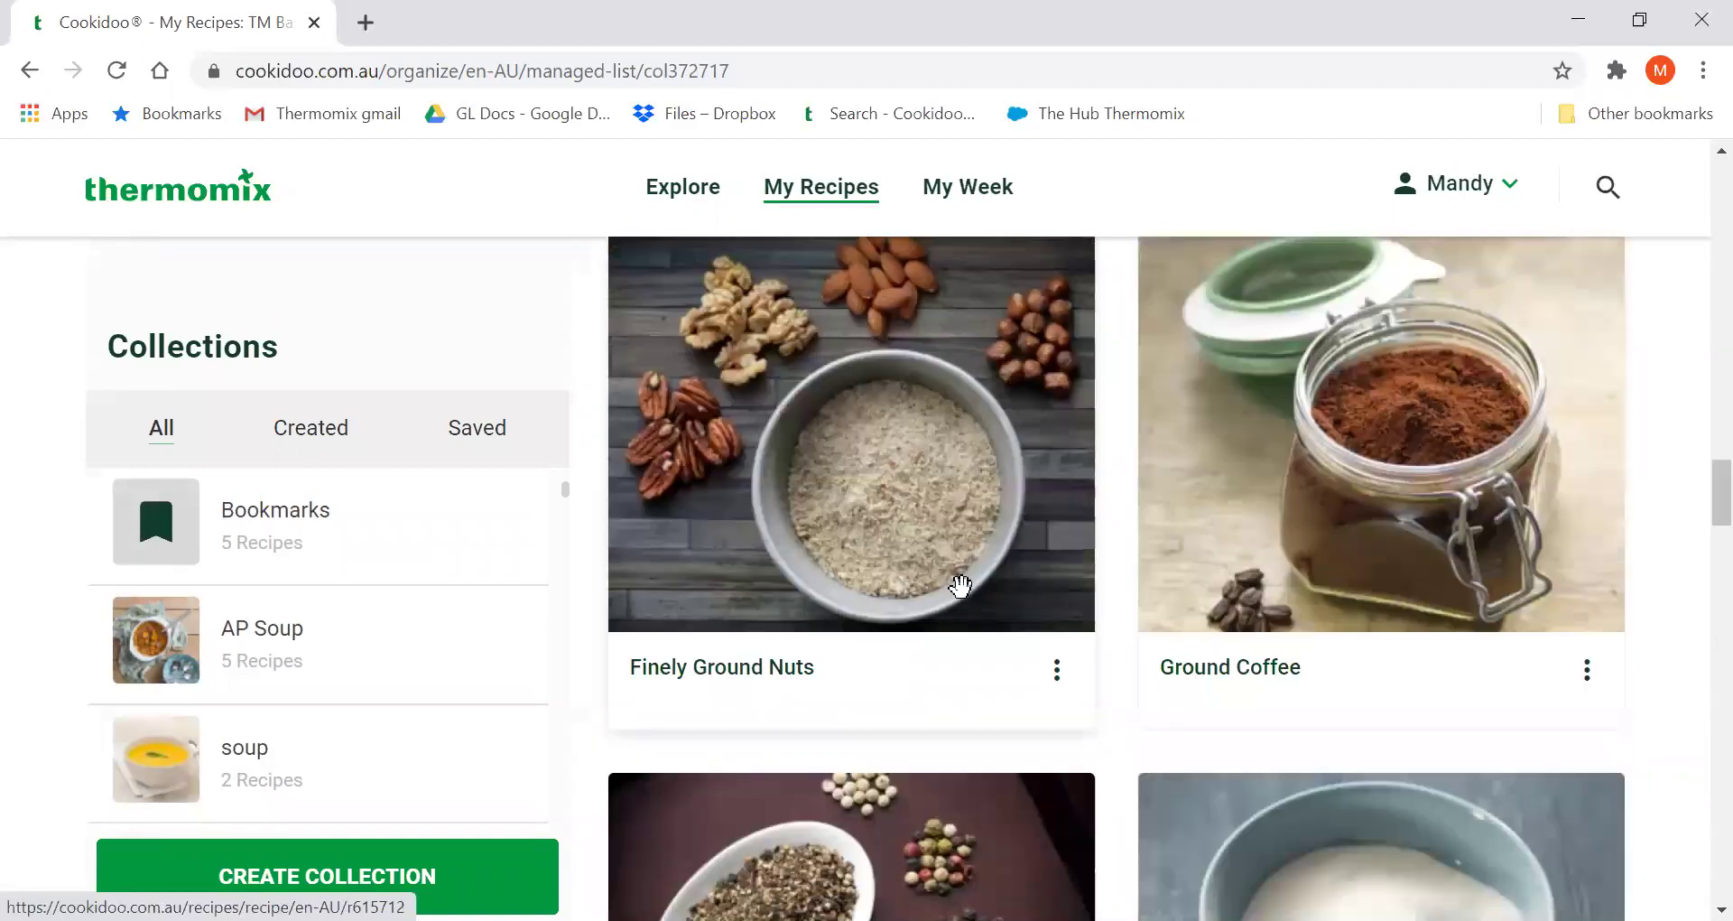
{"action": "scroll", "coordinate": [873, 572], "scroll_direction": "up", "scroll_amount": 4}
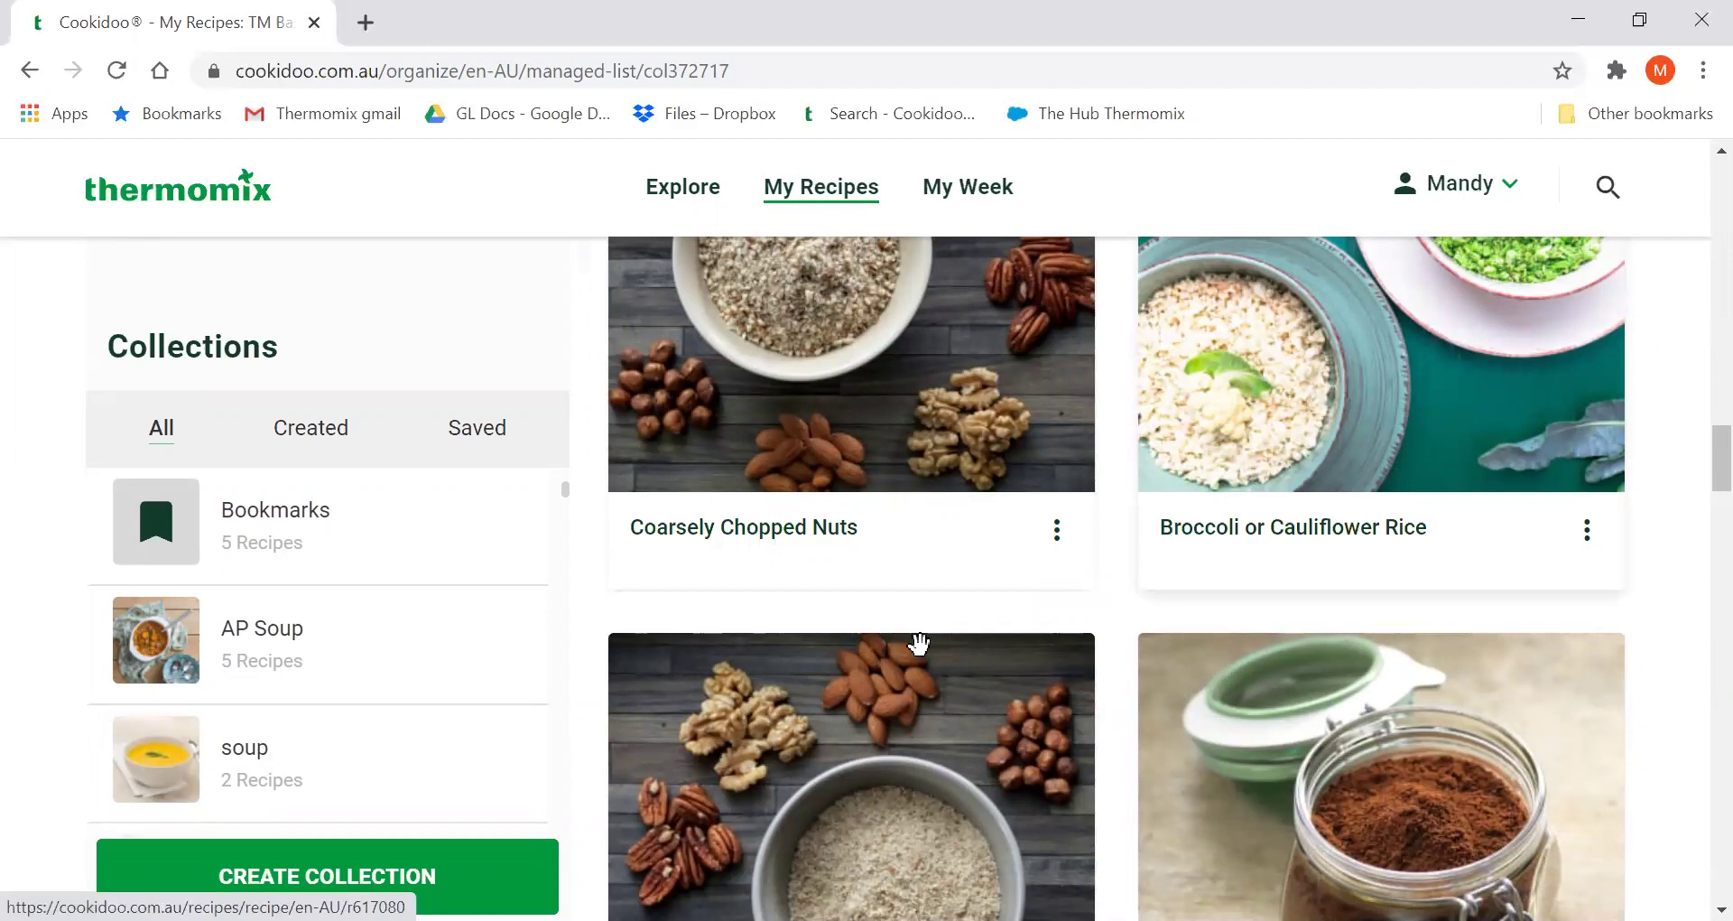
{"action": "scroll", "coordinate": [919, 643], "scroll_direction": "down", "scroll_amount": 7}
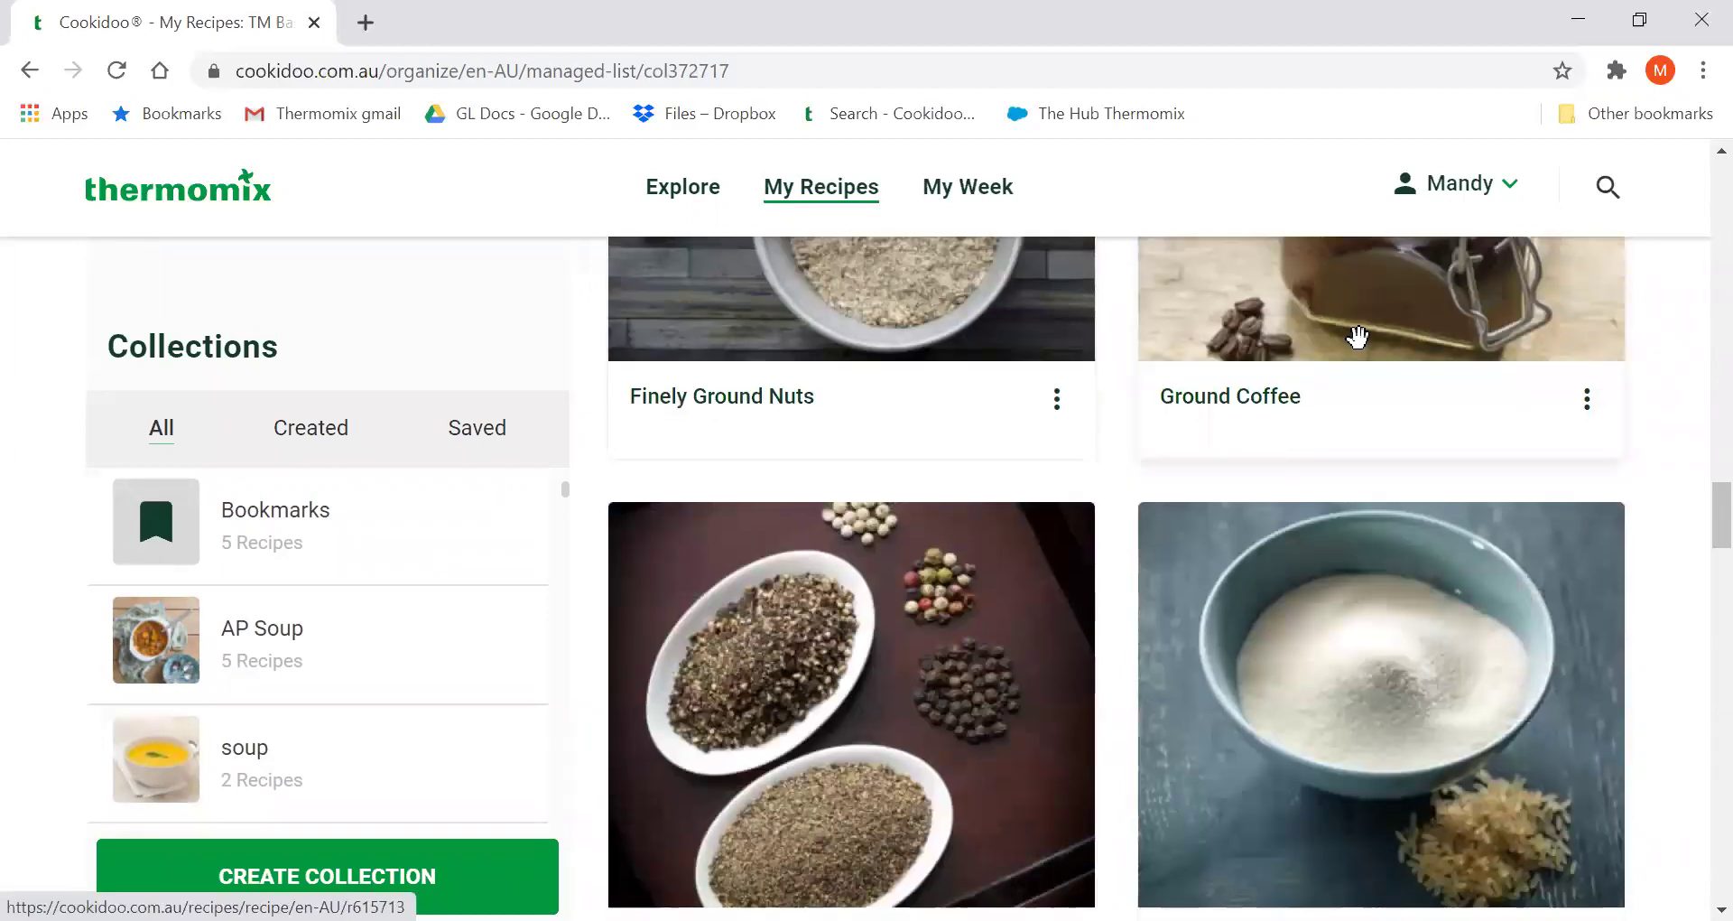
{"action": "scroll", "coordinate": [1357, 337], "scroll_direction": "up", "scroll_amount": 1}
{"action": "scroll", "coordinate": [981, 608], "scroll_direction": "down", "scroll_amount": 5}
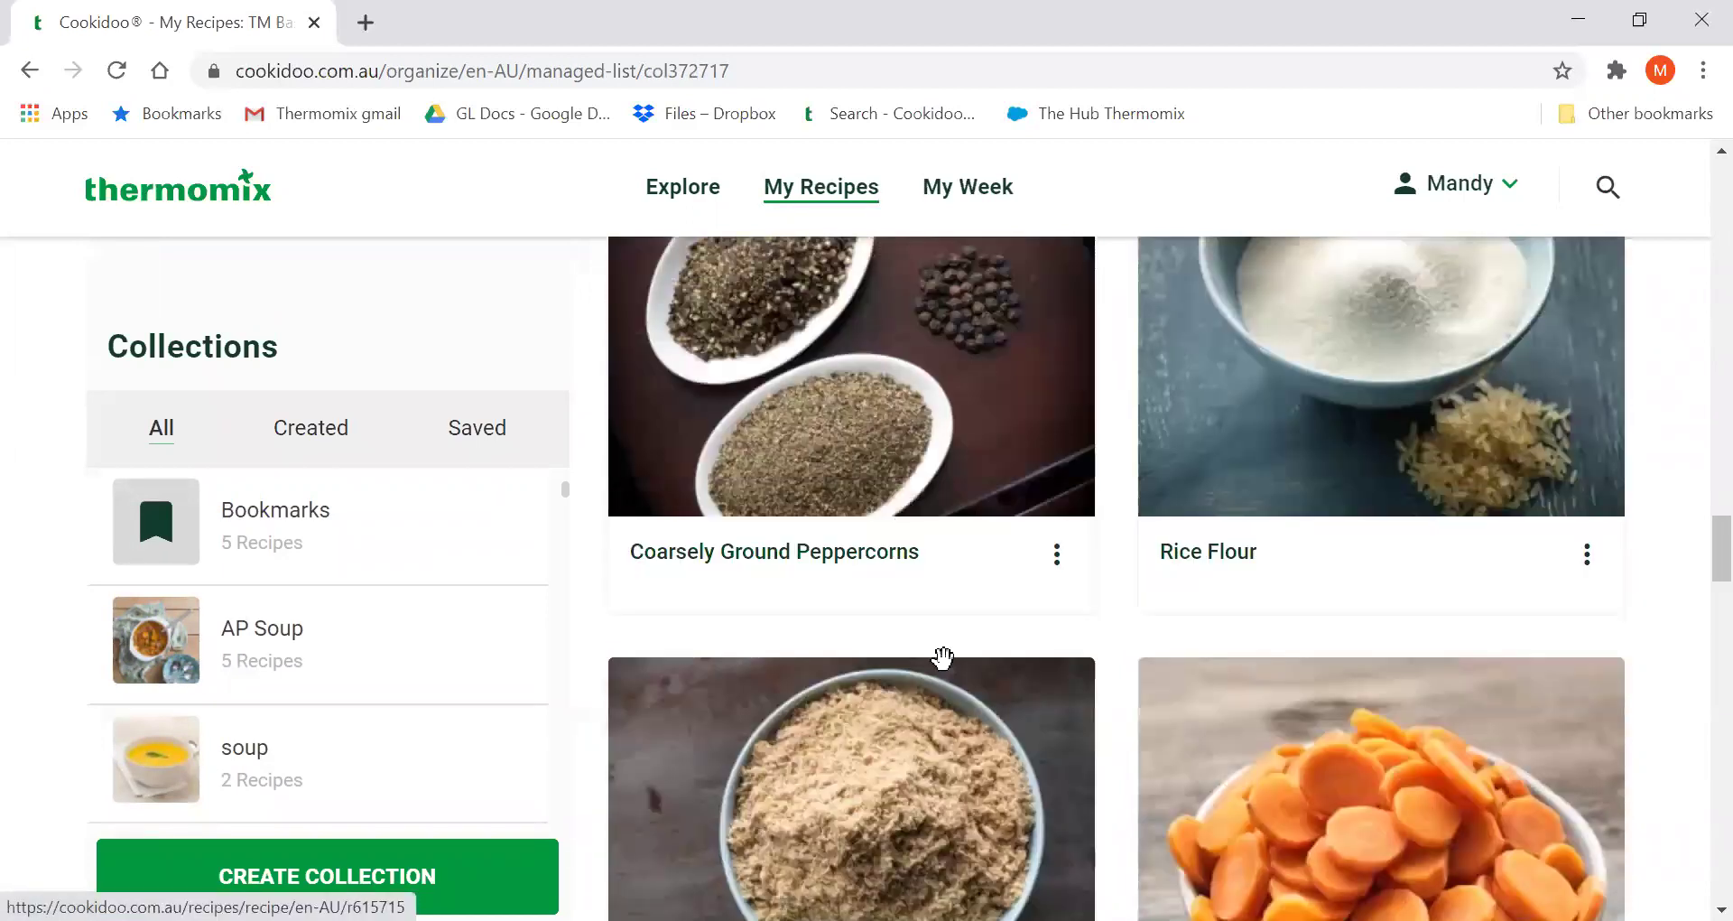
{"action": "scroll", "coordinate": [941, 652], "scroll_direction": "down", "scroll_amount": 9}
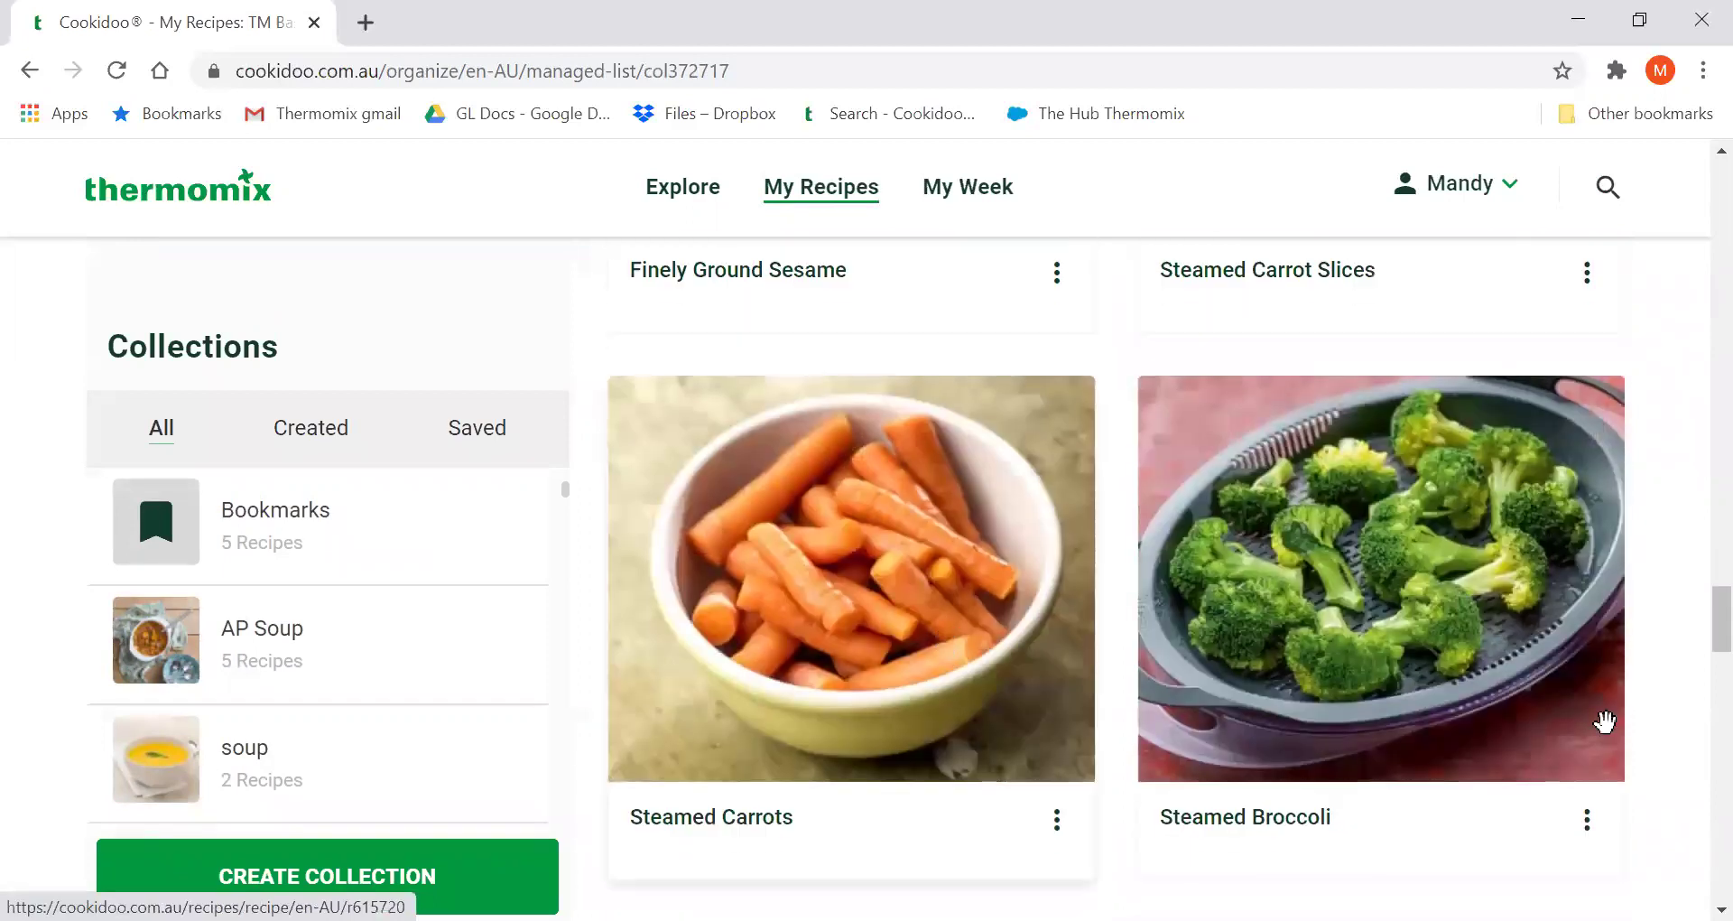
{"action": "scroll", "coordinate": [1290, 648], "scroll_direction": "down", "scroll_amount": 6}
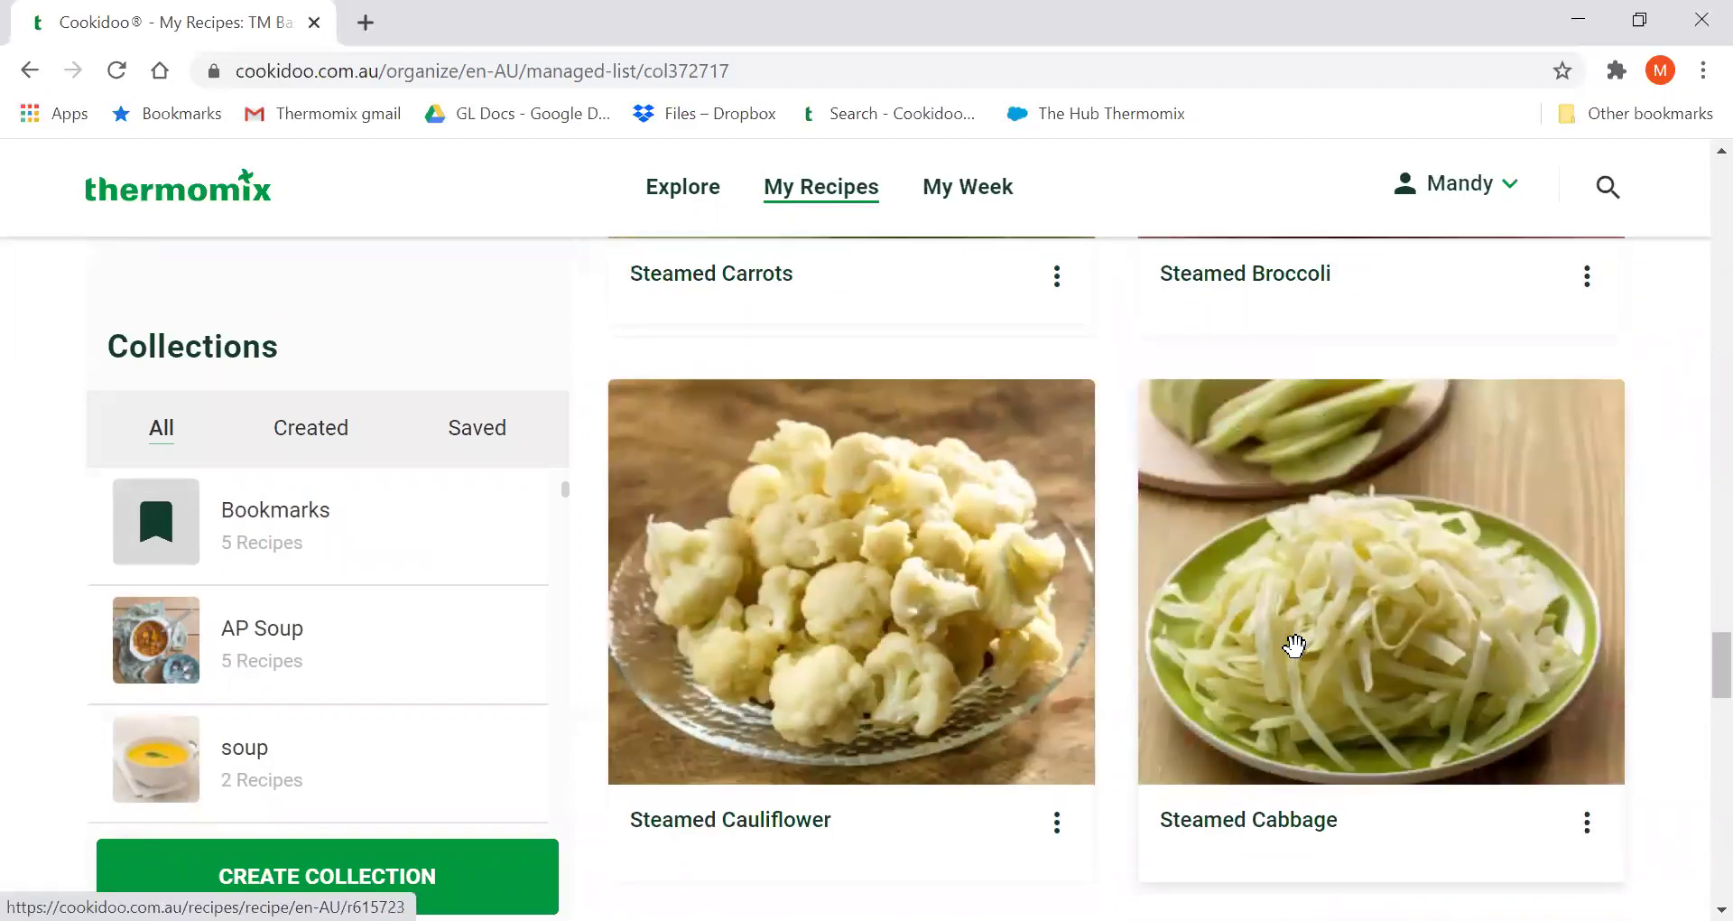
{"action": "scroll", "coordinate": [1296, 648], "scroll_direction": "down", "scroll_amount": 3}
{"action": "scroll", "coordinate": [1296, 648], "scroll_direction": "up", "scroll_amount": 3}
{"action": "scroll", "coordinate": [1296, 648], "scroll_direction": "down", "scroll_amount": 3}
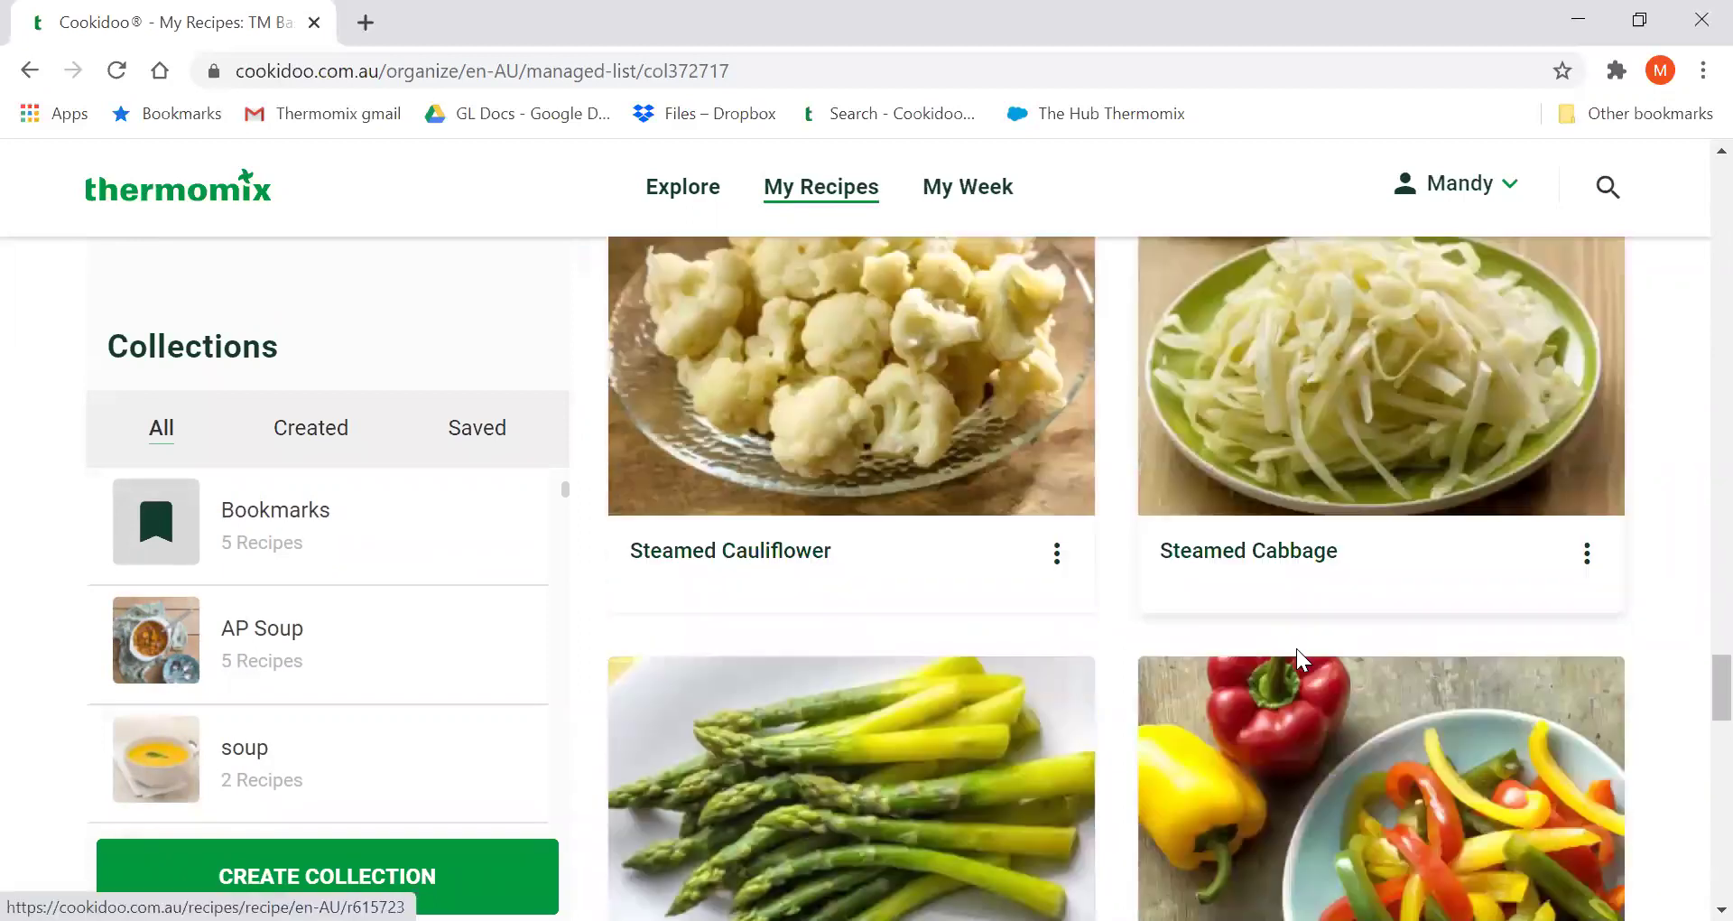
Open the Steamed Zucchini recipe from the steamed vegetables in the TM Basics – Chopping and Steaming collection.
{"action": "scroll", "coordinate": [1296, 648], "scroll_direction": "down", "scroll_amount": 12}
{"action": "scroll", "coordinate": [1294, 646], "scroll_direction": "down", "scroll_amount": 9}
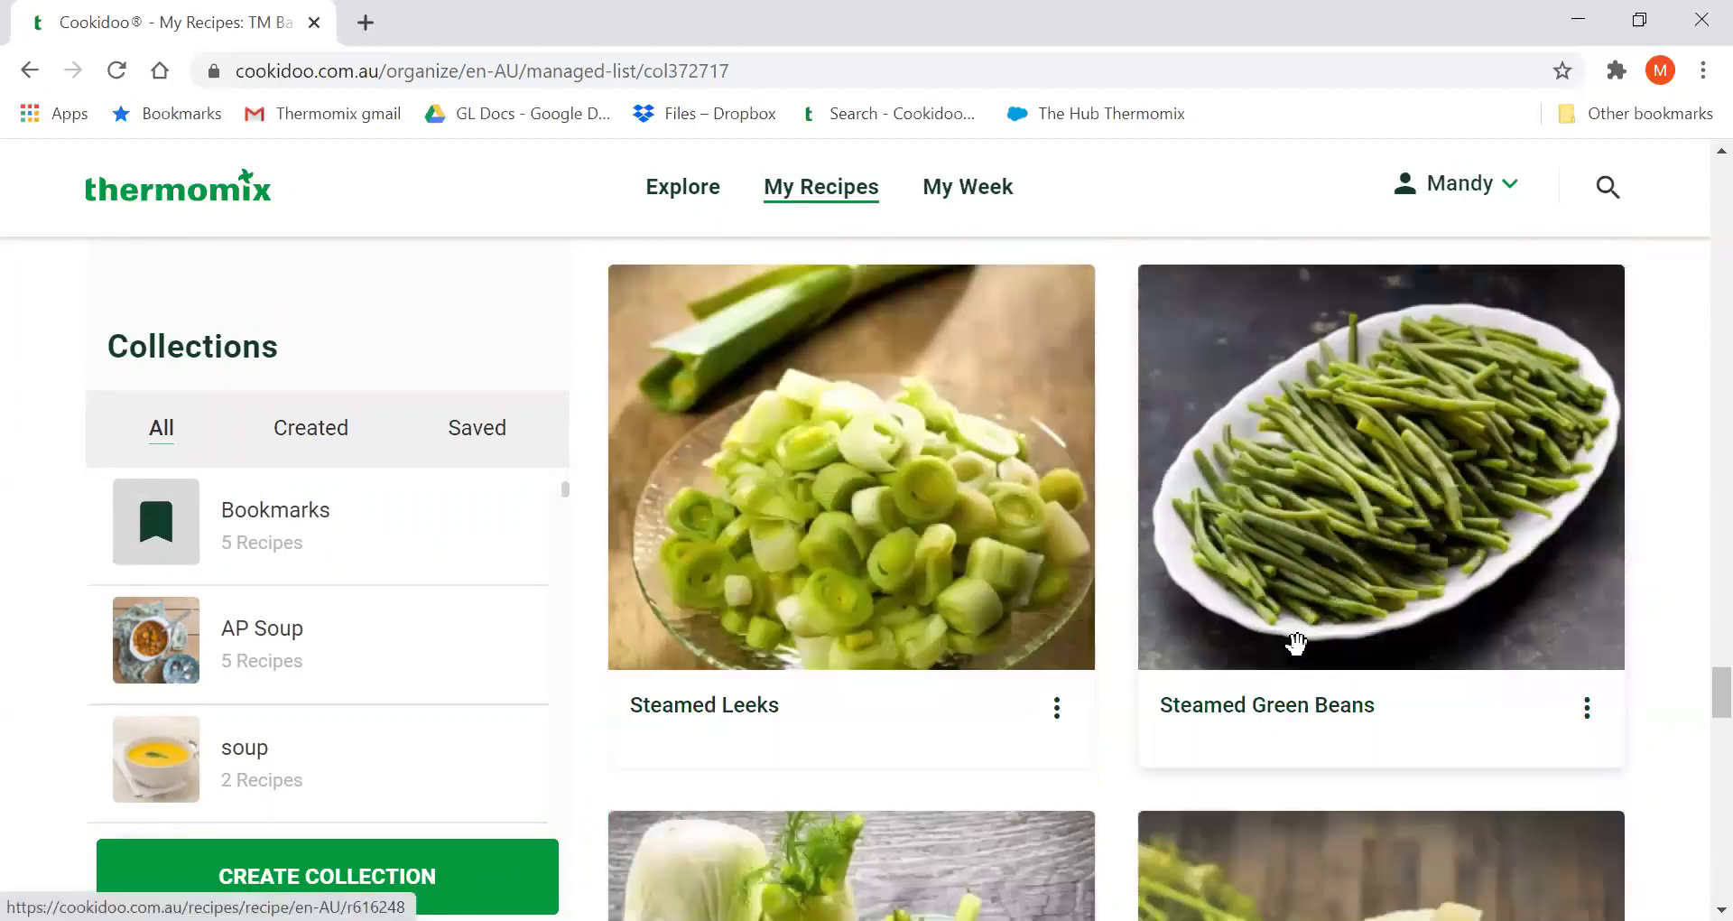
{"action": "scroll", "coordinate": [1296, 643], "scroll_direction": "down", "scroll_amount": 10}
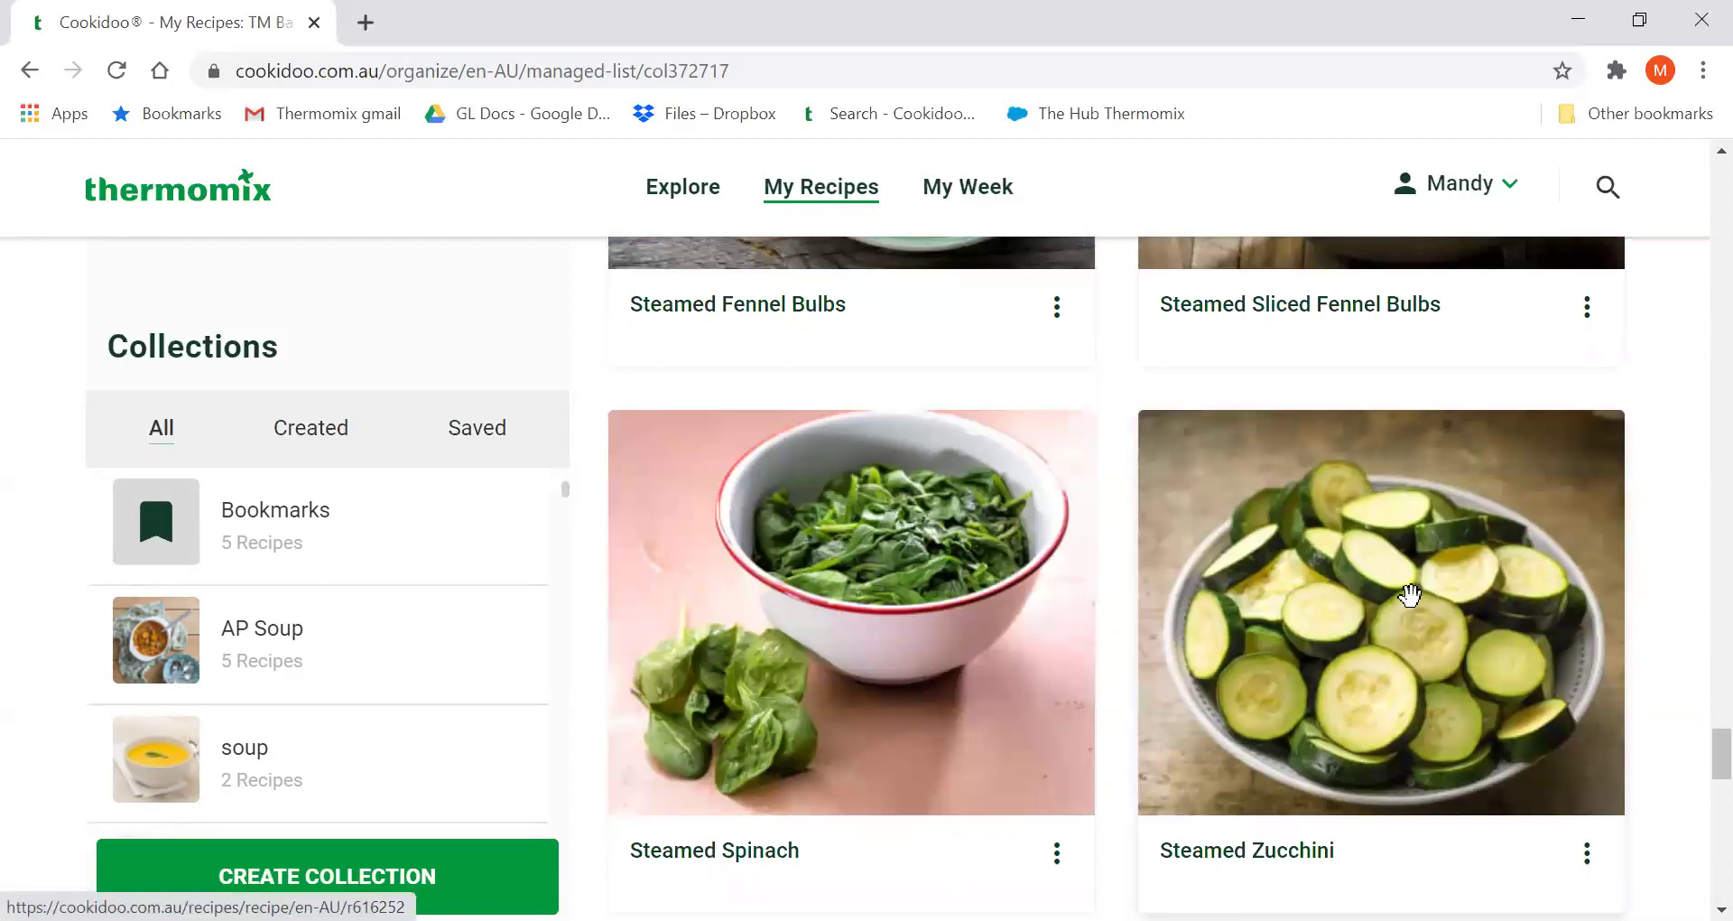
{"action": "left_click", "coordinate": [1413, 593]}
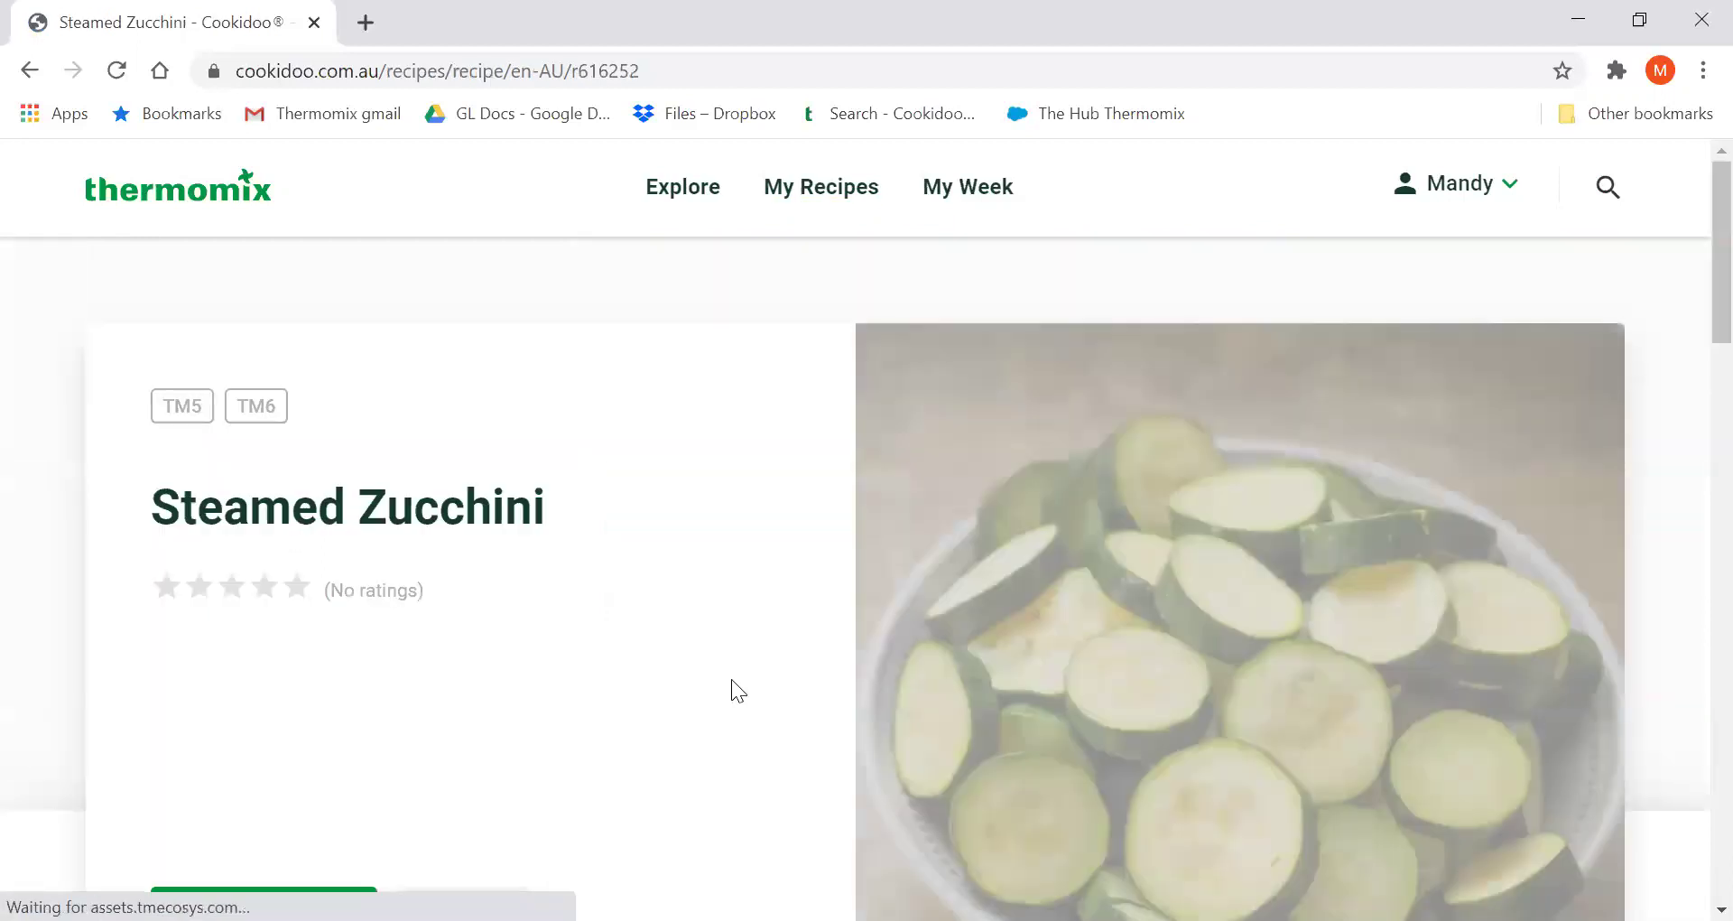
Review the Steamed Zucchini ingredients and preparation, and return to the TM Basics – Chopping and Steaming collection.
{"action": "scroll", "coordinate": [731, 679], "scroll_direction": "down", "scroll_amount": 9}
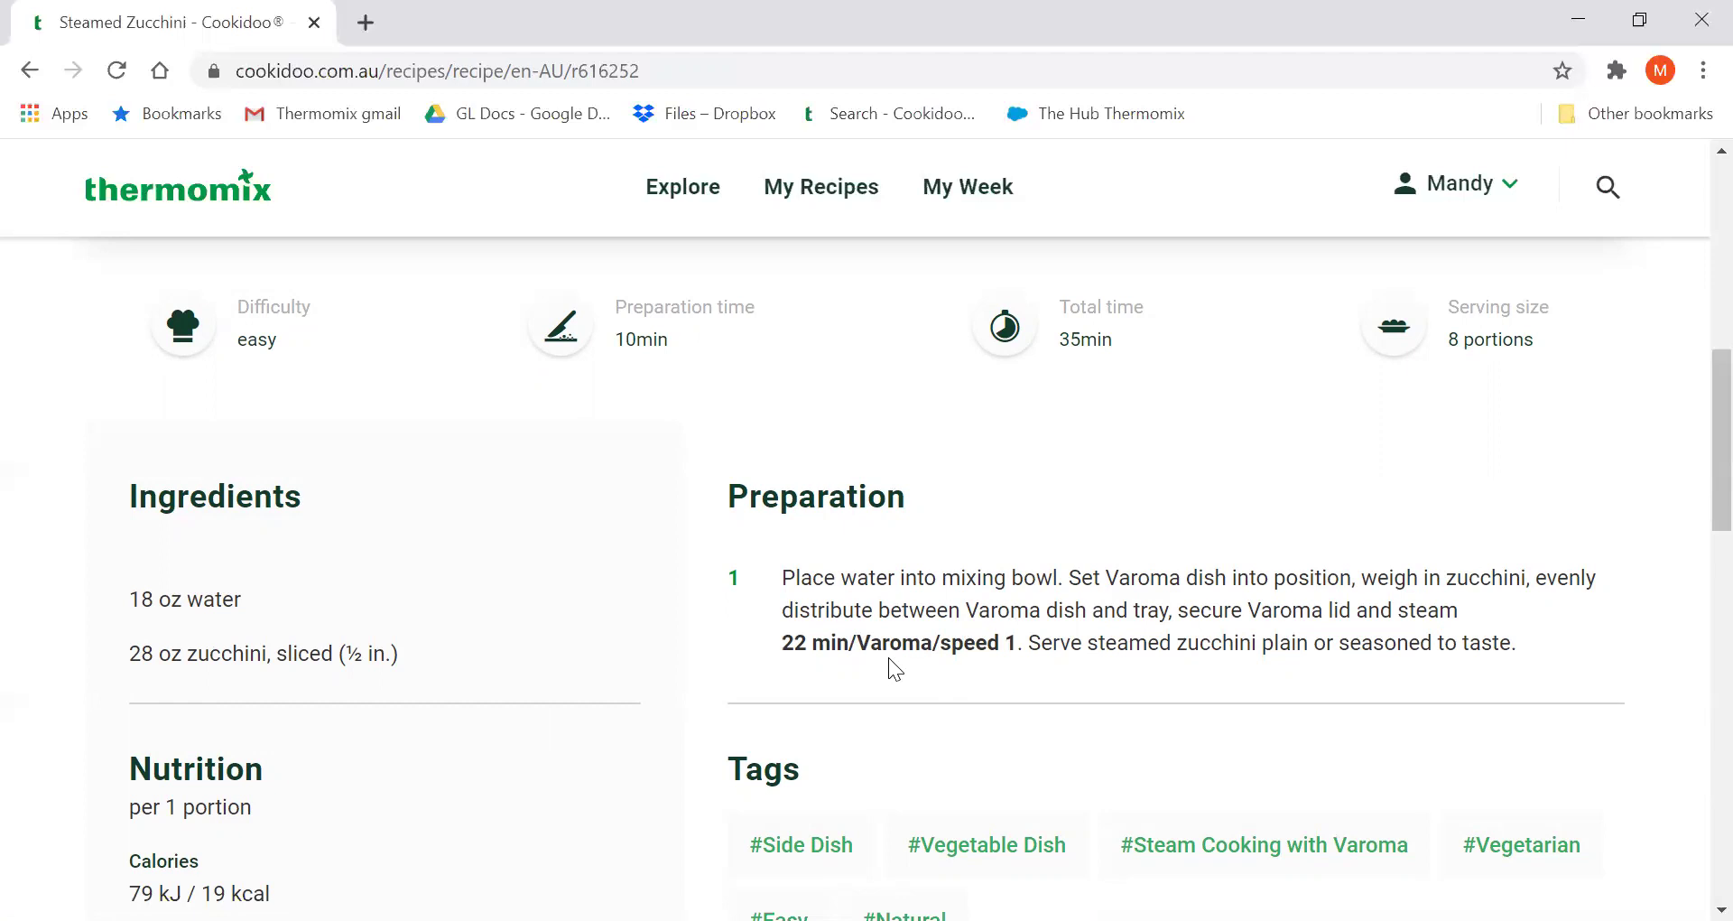
{"action": "scroll", "coordinate": [888, 657], "scroll_direction": "up", "scroll_amount": 6}
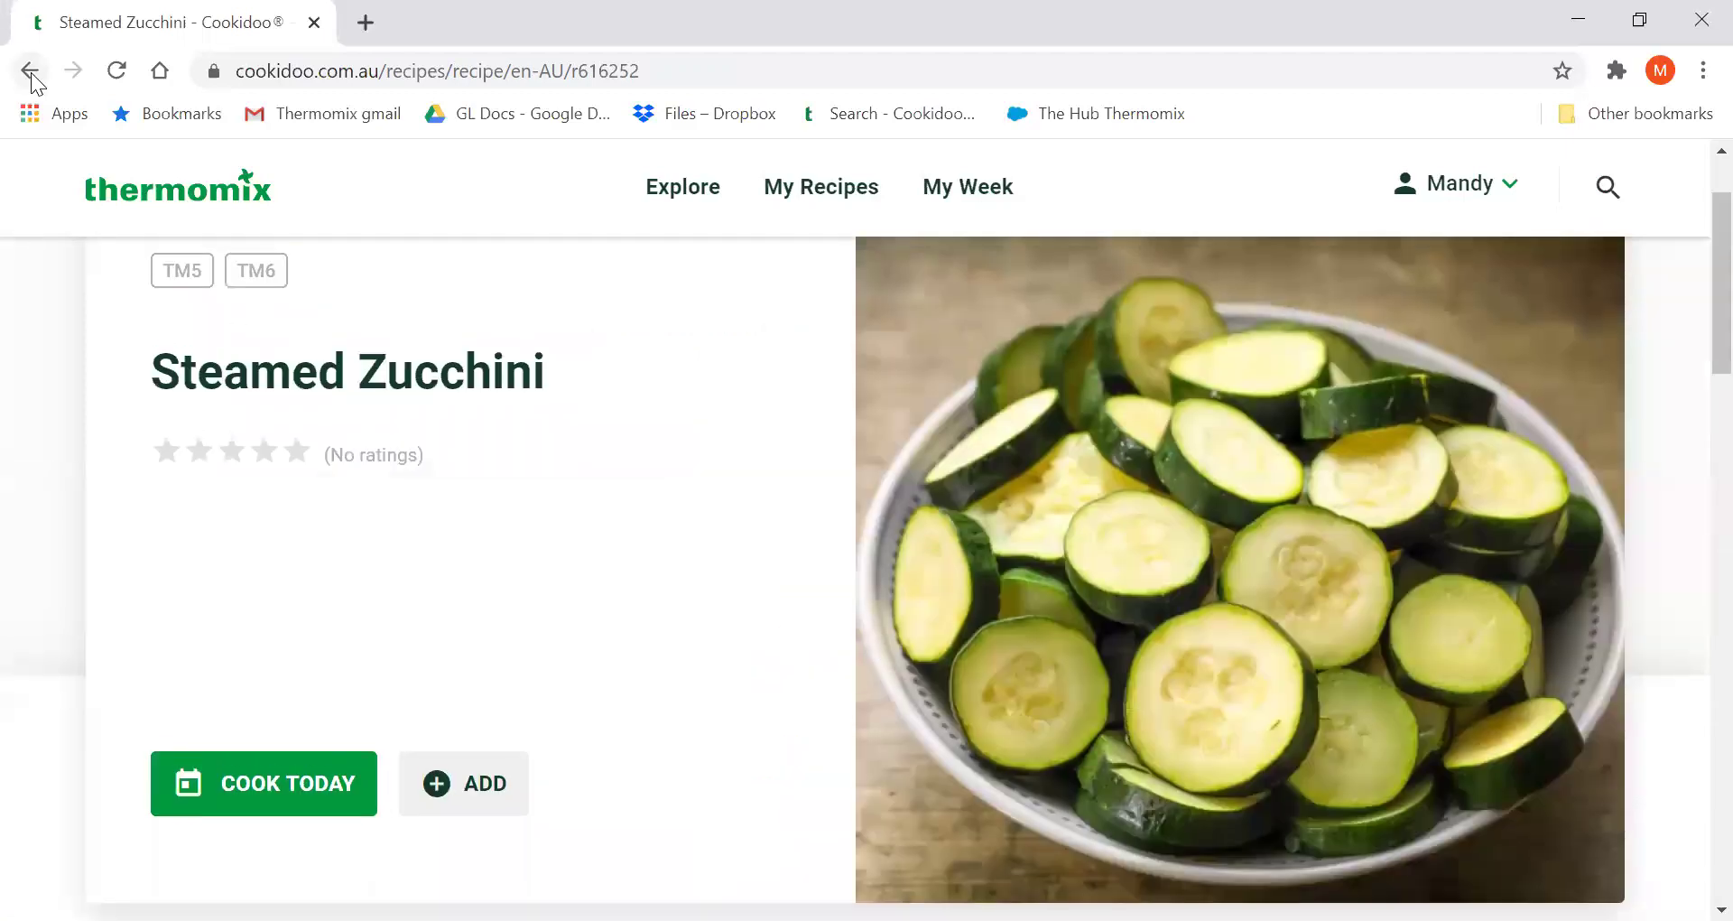
{"action": "left_click", "coordinate": [30, 70]}
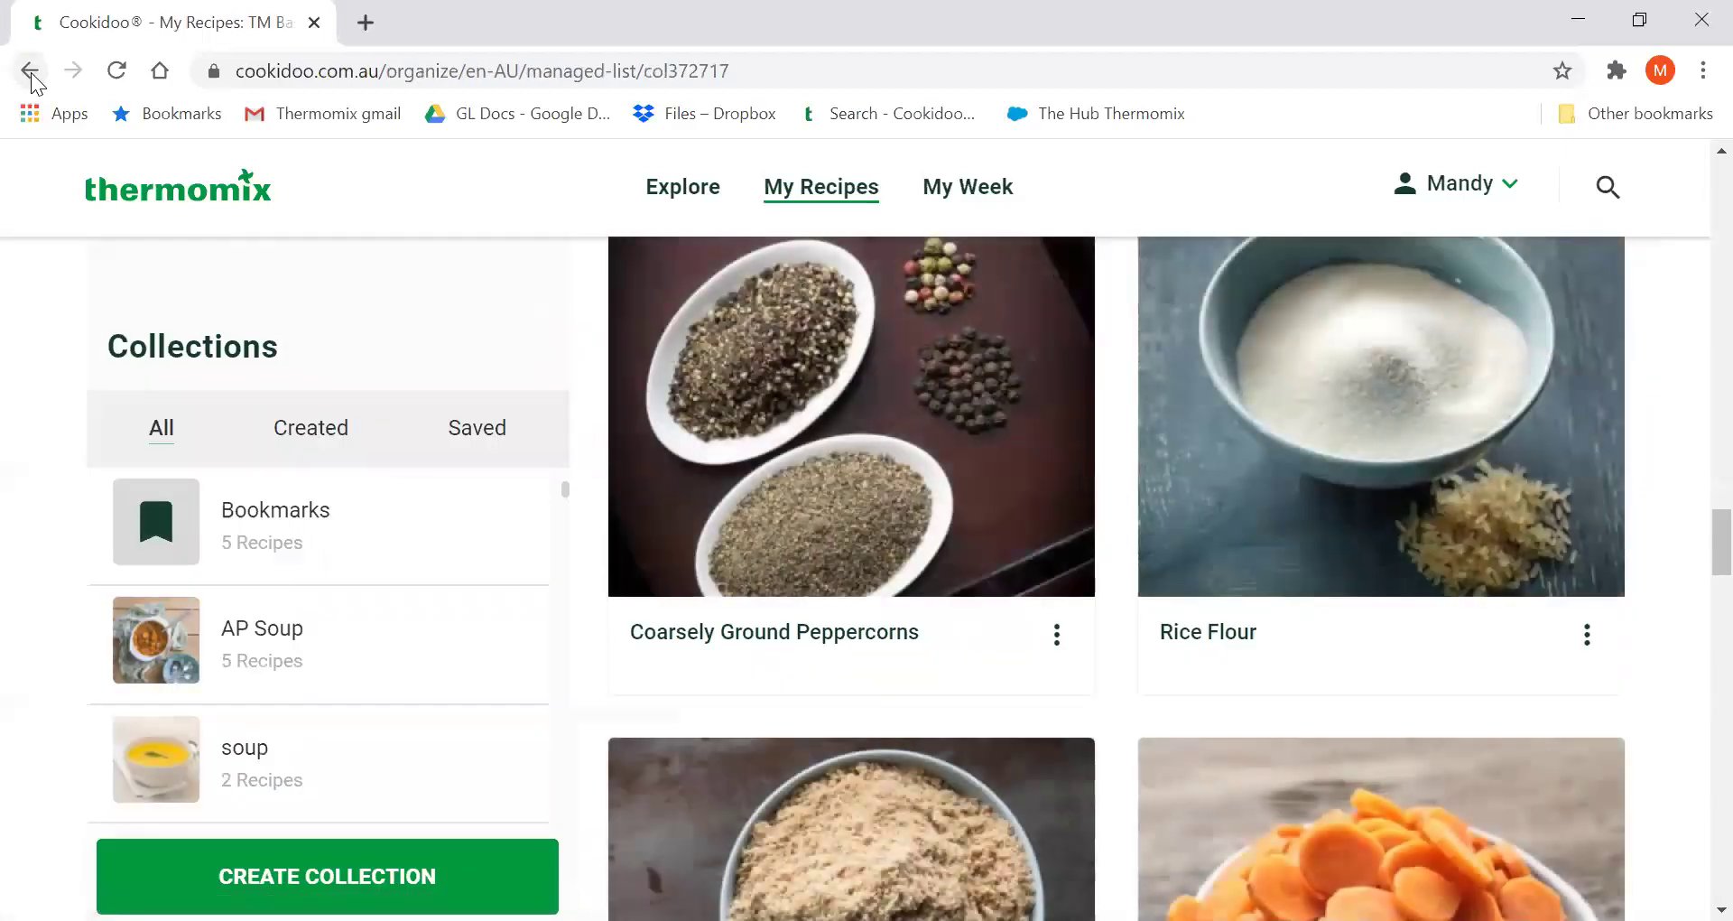
{"action": "scroll", "coordinate": [457, 573], "scroll_direction": "down", "scroll_amount": 5}
{"action": "scroll", "coordinate": [465, 541], "scroll_direction": "up", "scroll_amount": 5}
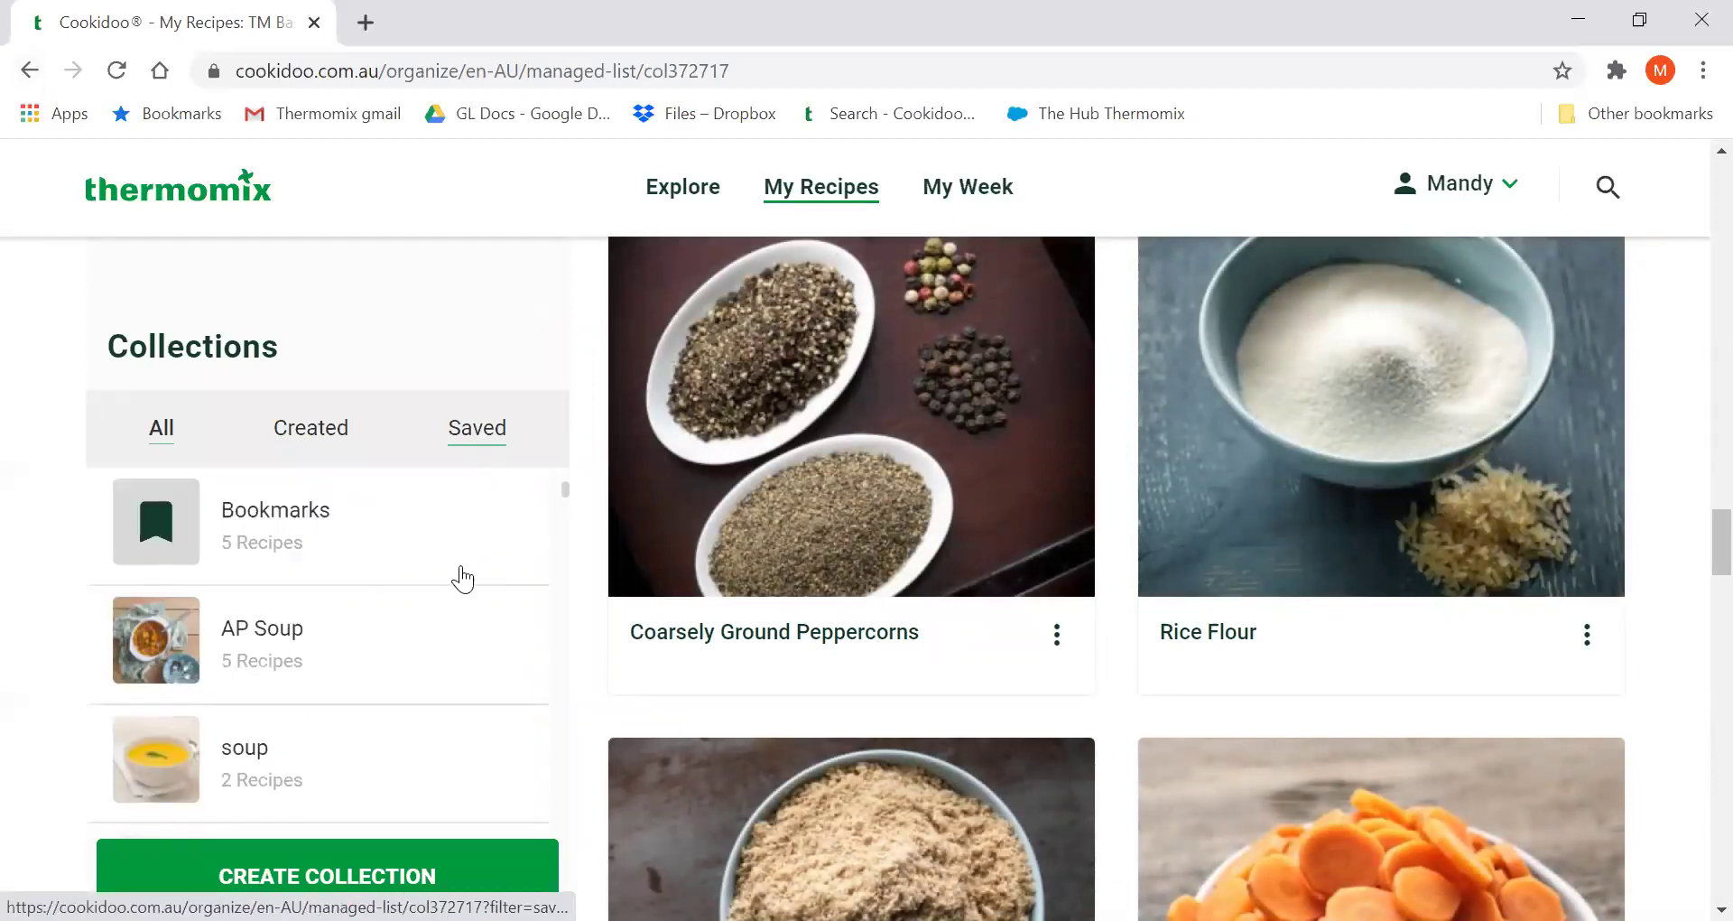
Open the 30 minute meals collection from the created collections and browse its recipes.
{"action": "left_click", "coordinate": [321, 440]}
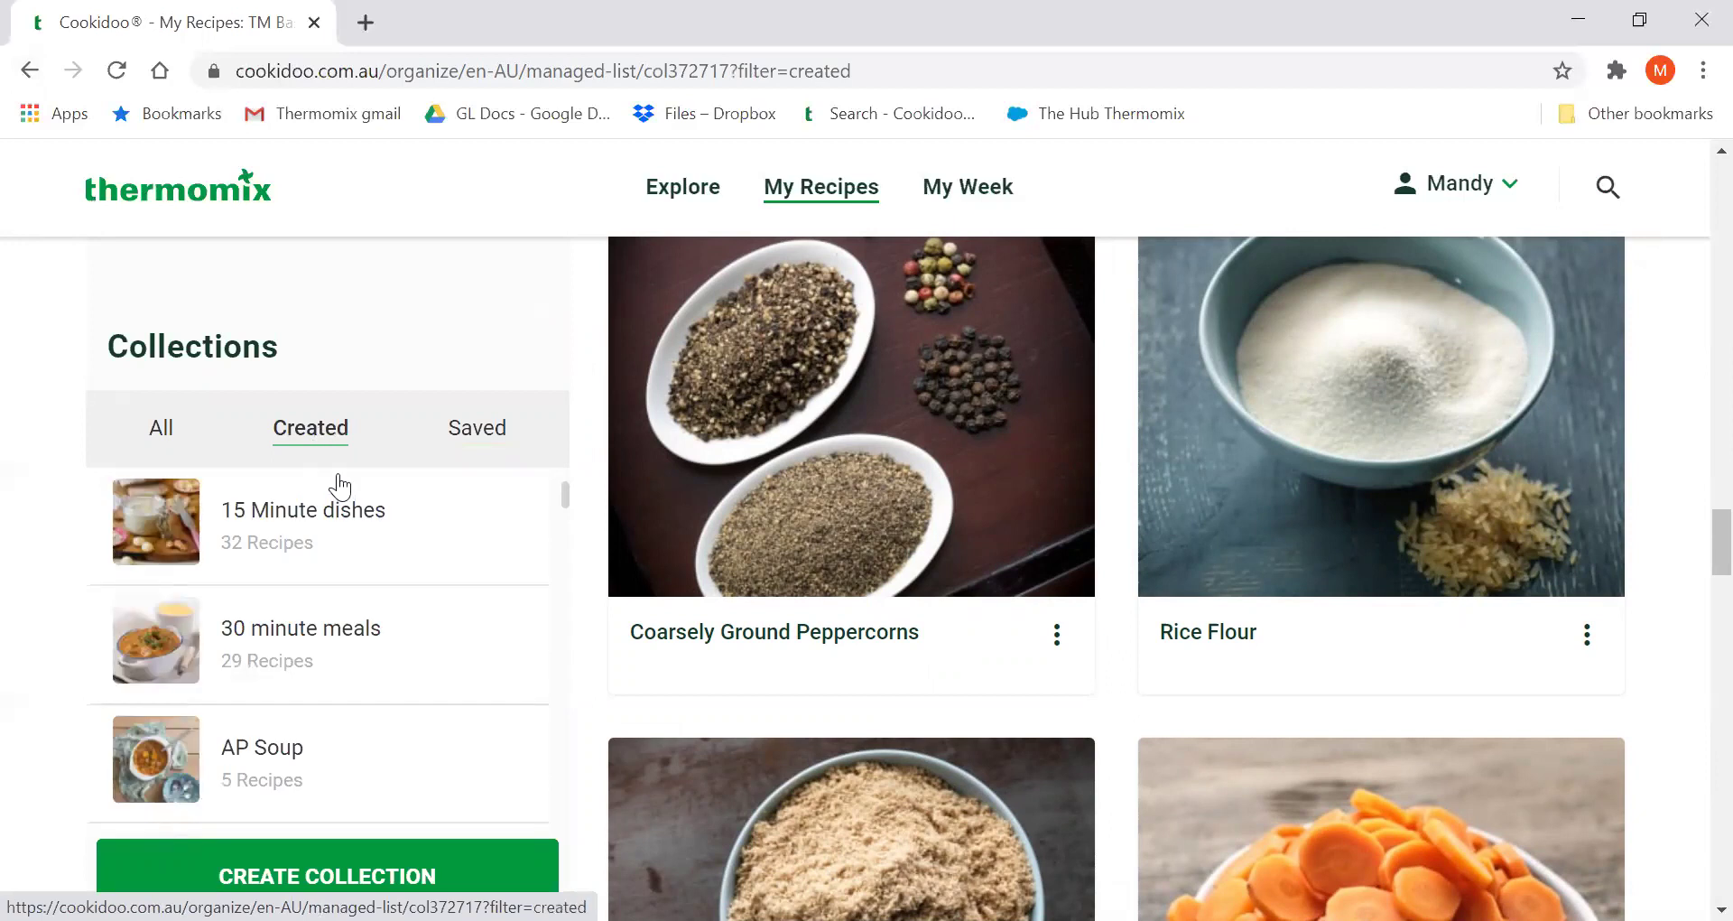
{"action": "left_click", "coordinate": [249, 632]}
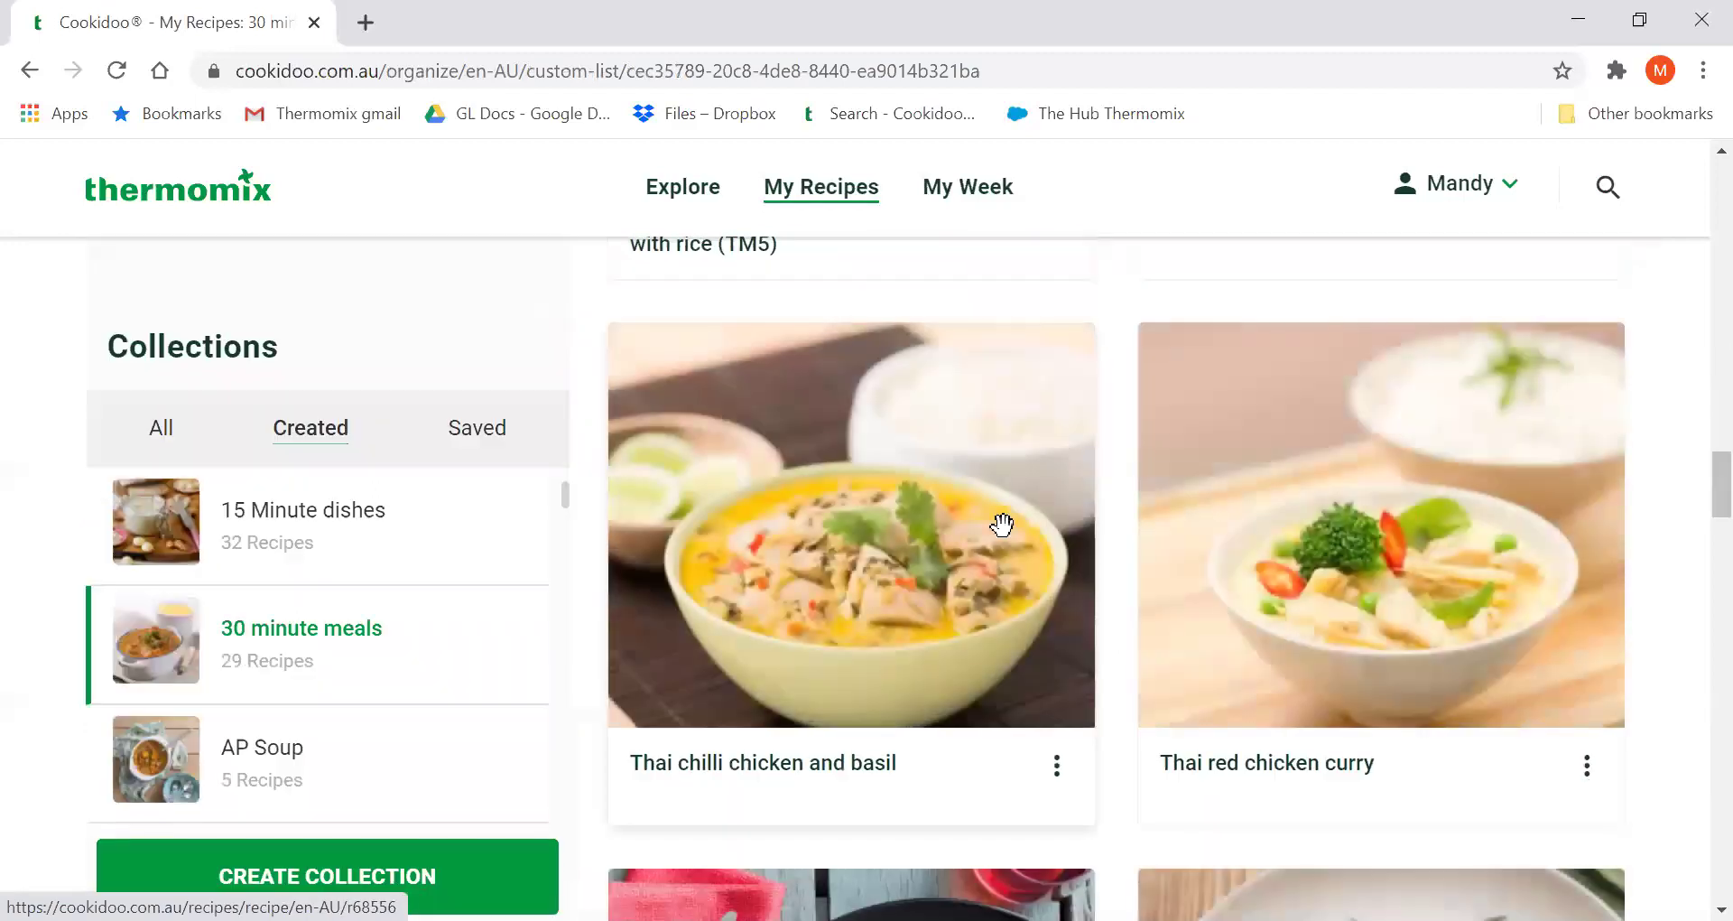
{"action": "scroll", "coordinate": [998, 522], "scroll_direction": "up", "scroll_amount": 9}
{"action": "scroll", "coordinate": [1006, 540], "scroll_direction": "up", "scroll_amount": 3}
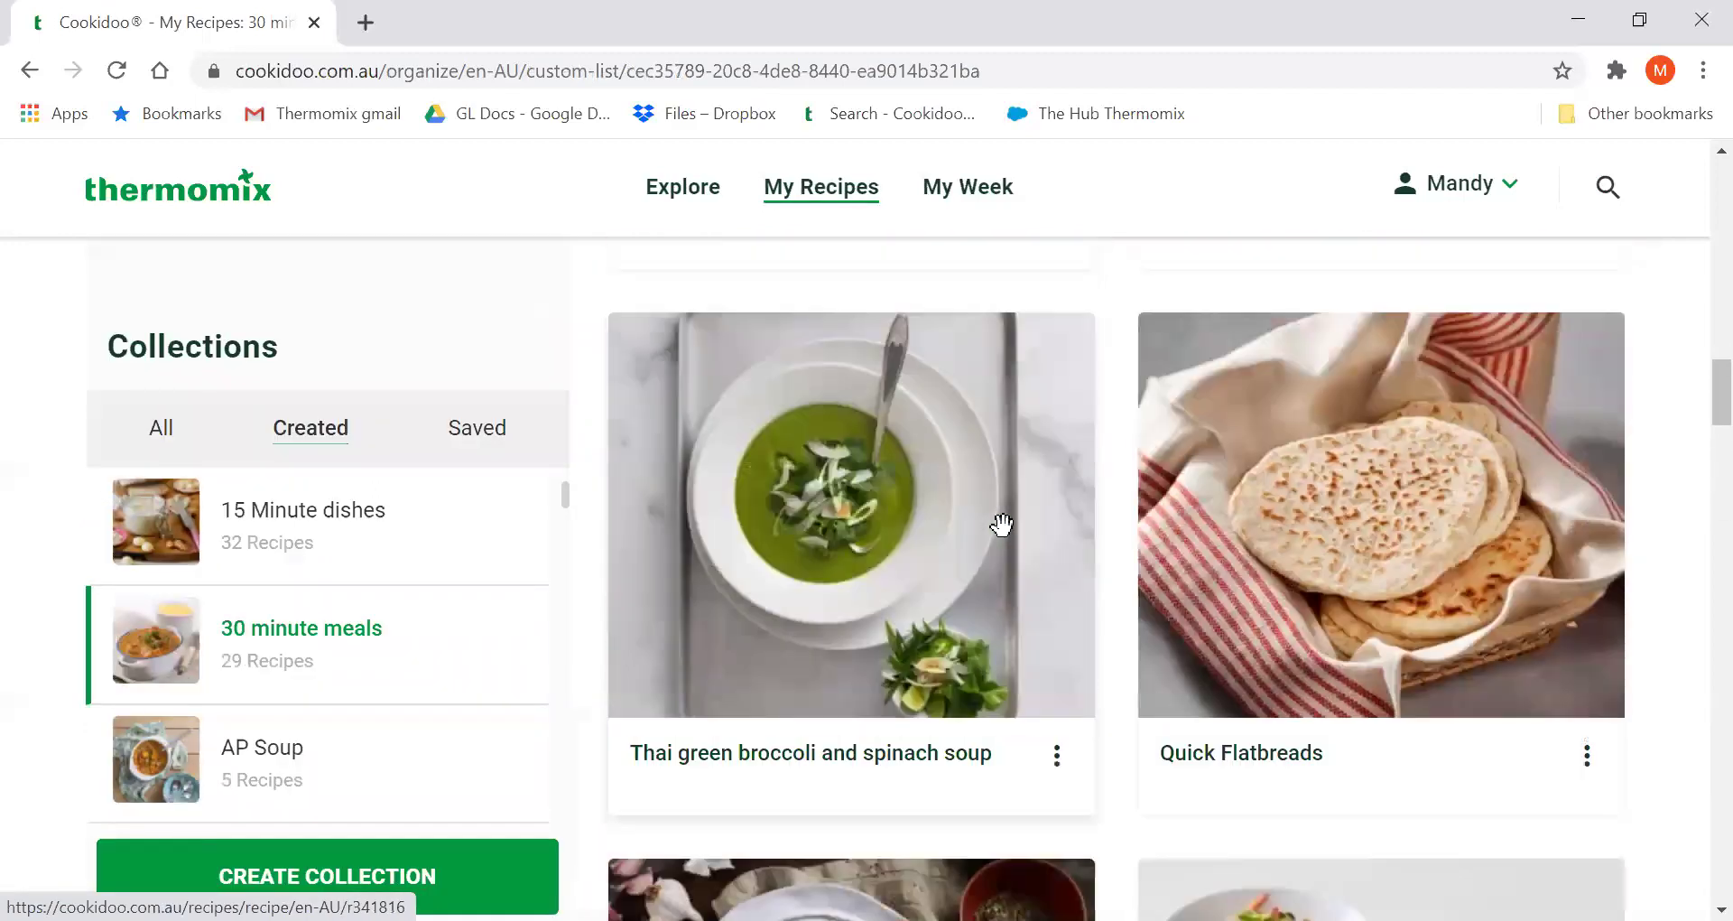
{"action": "scroll", "coordinate": [1003, 527], "scroll_direction": "up", "scroll_amount": 4}
{"action": "scroll", "coordinate": [1004, 527], "scroll_direction": "down", "scroll_amount": 4}
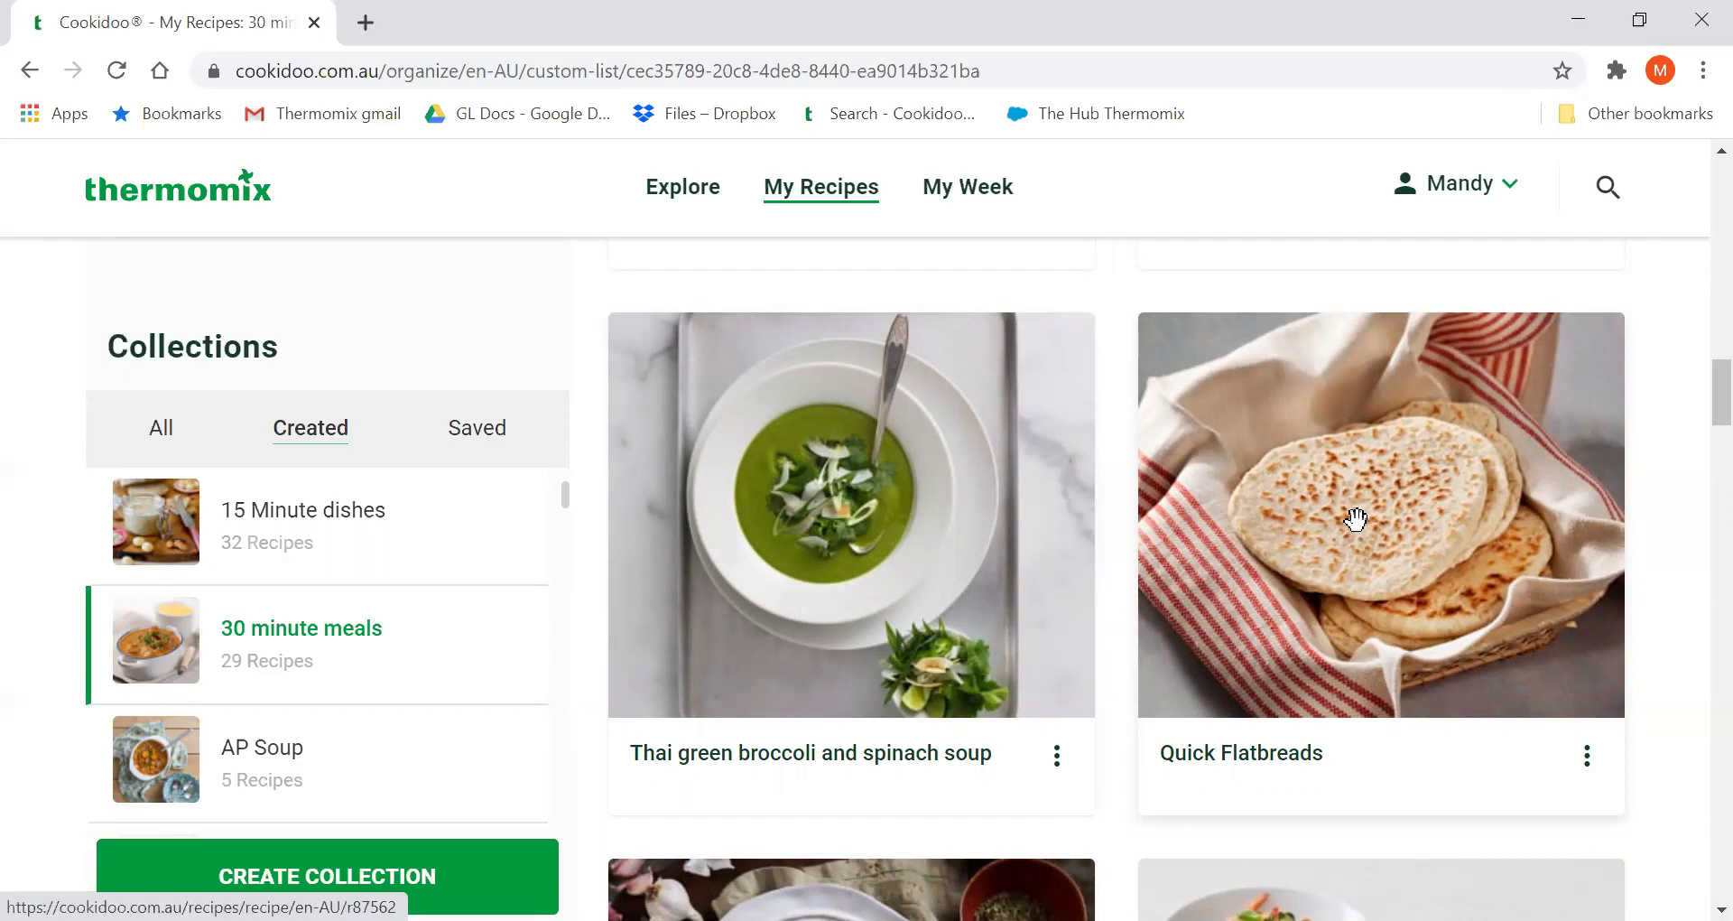
{"action": "scroll", "coordinate": [1356, 519], "scroll_direction": "down", "scroll_amount": 10}
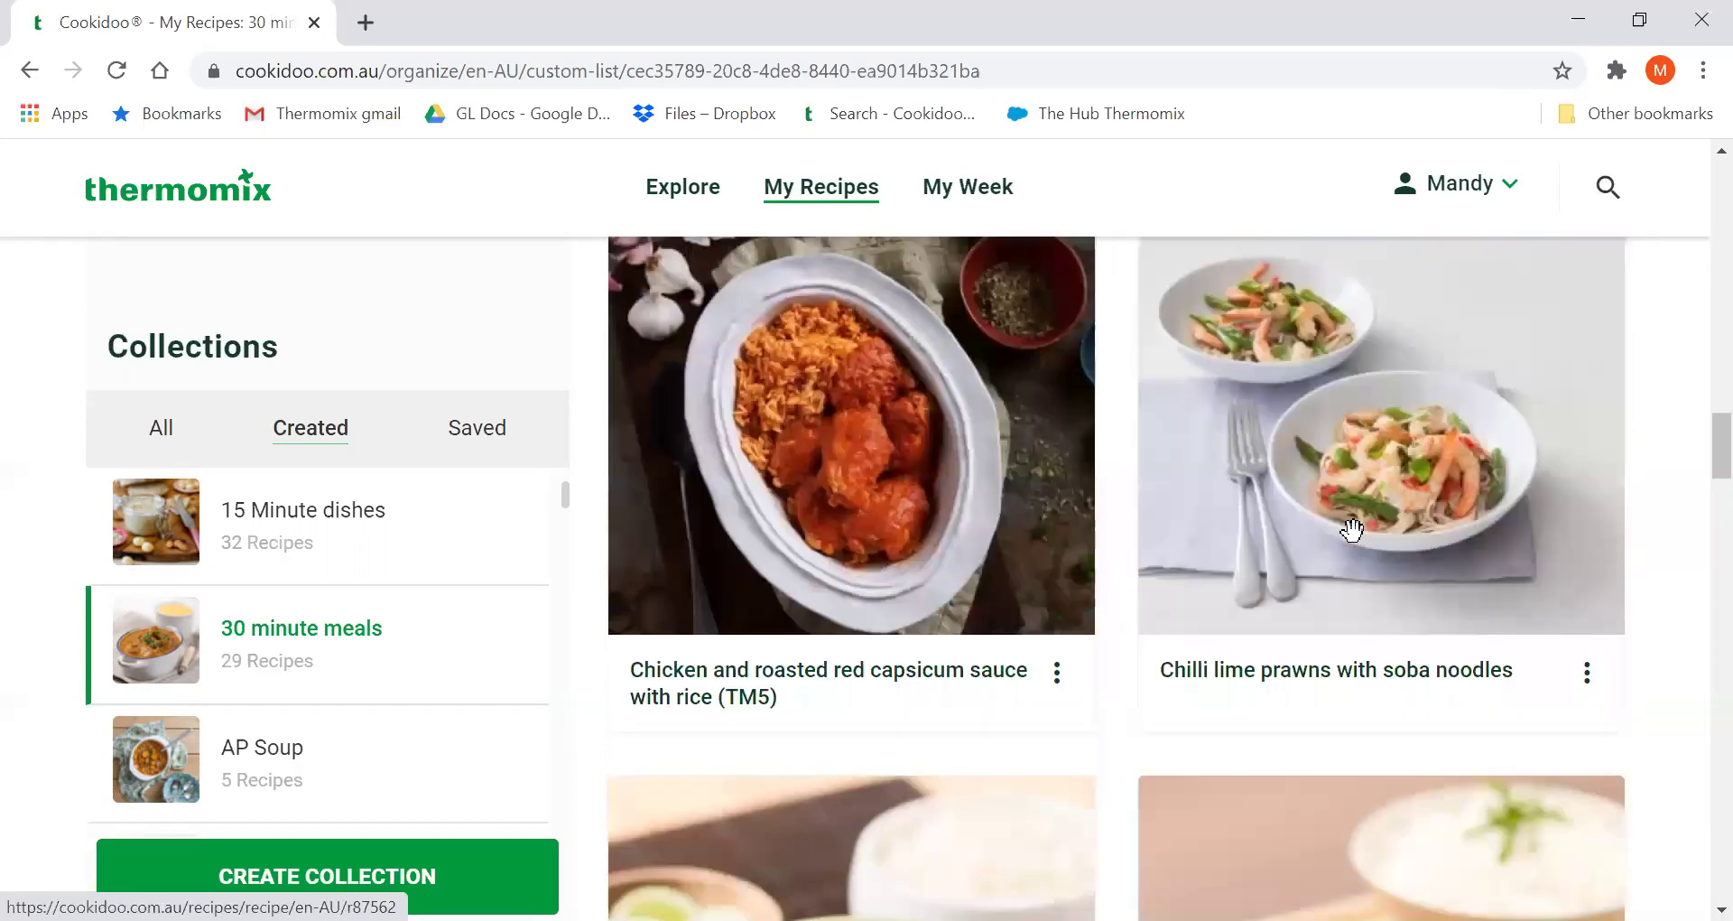
{"action": "scroll", "coordinate": [1352, 530], "scroll_direction": "down", "scroll_amount": 7}
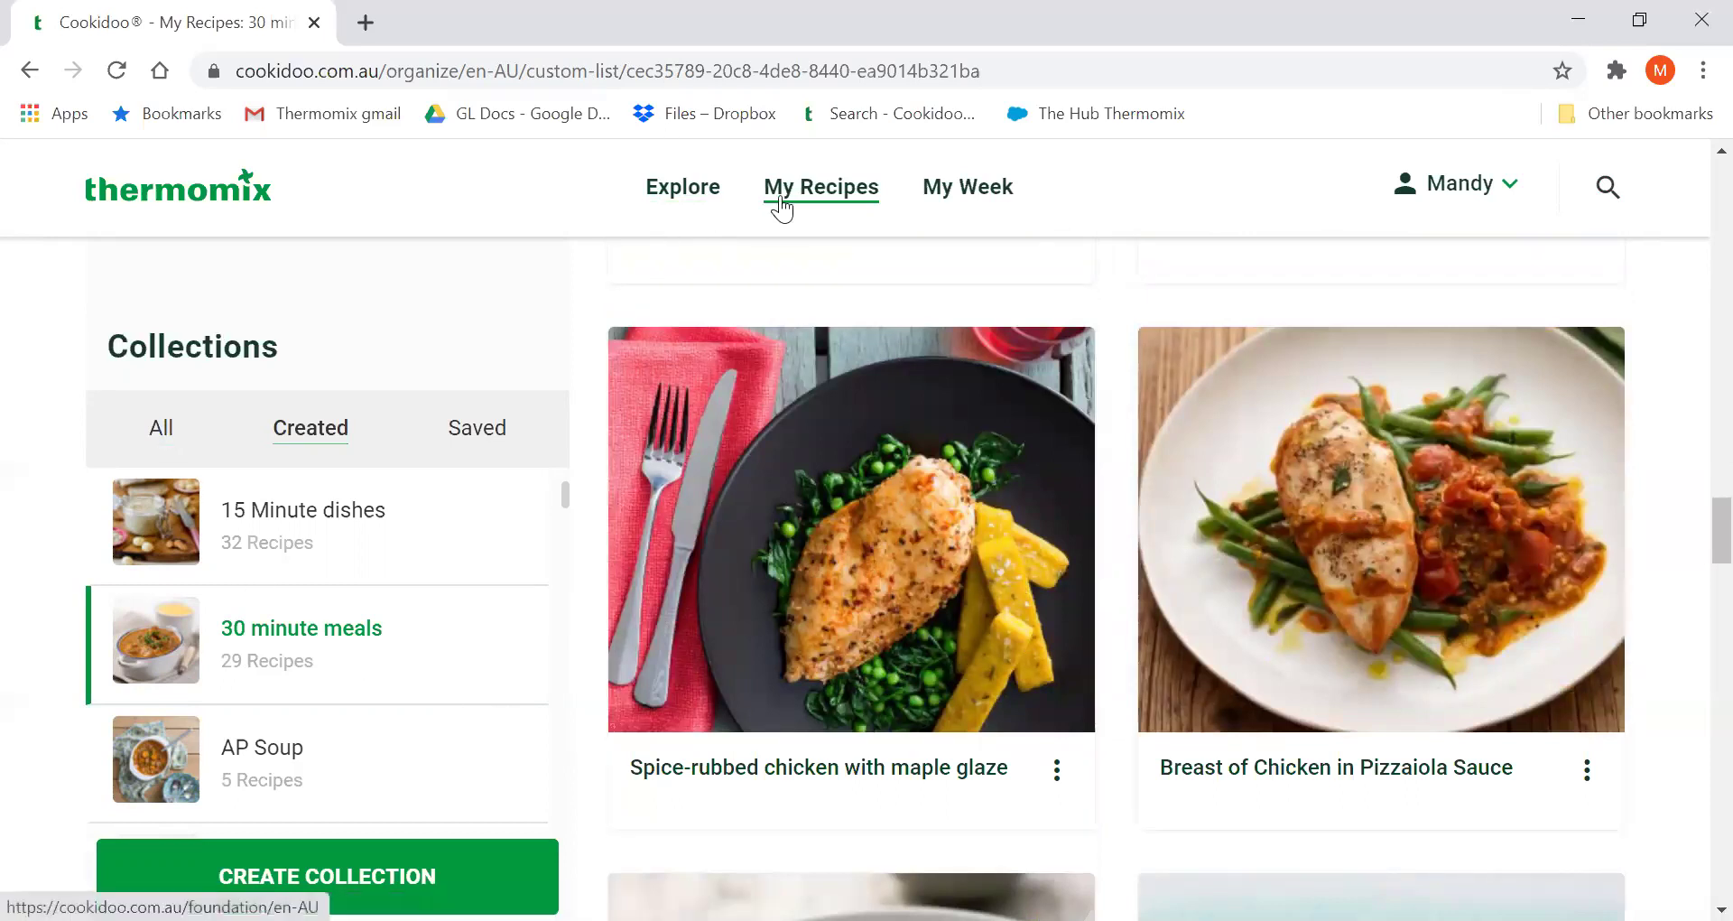
Go to the Explore page and open the full list of the latest recipes.
{"action": "left_click", "coordinate": [707, 203]}
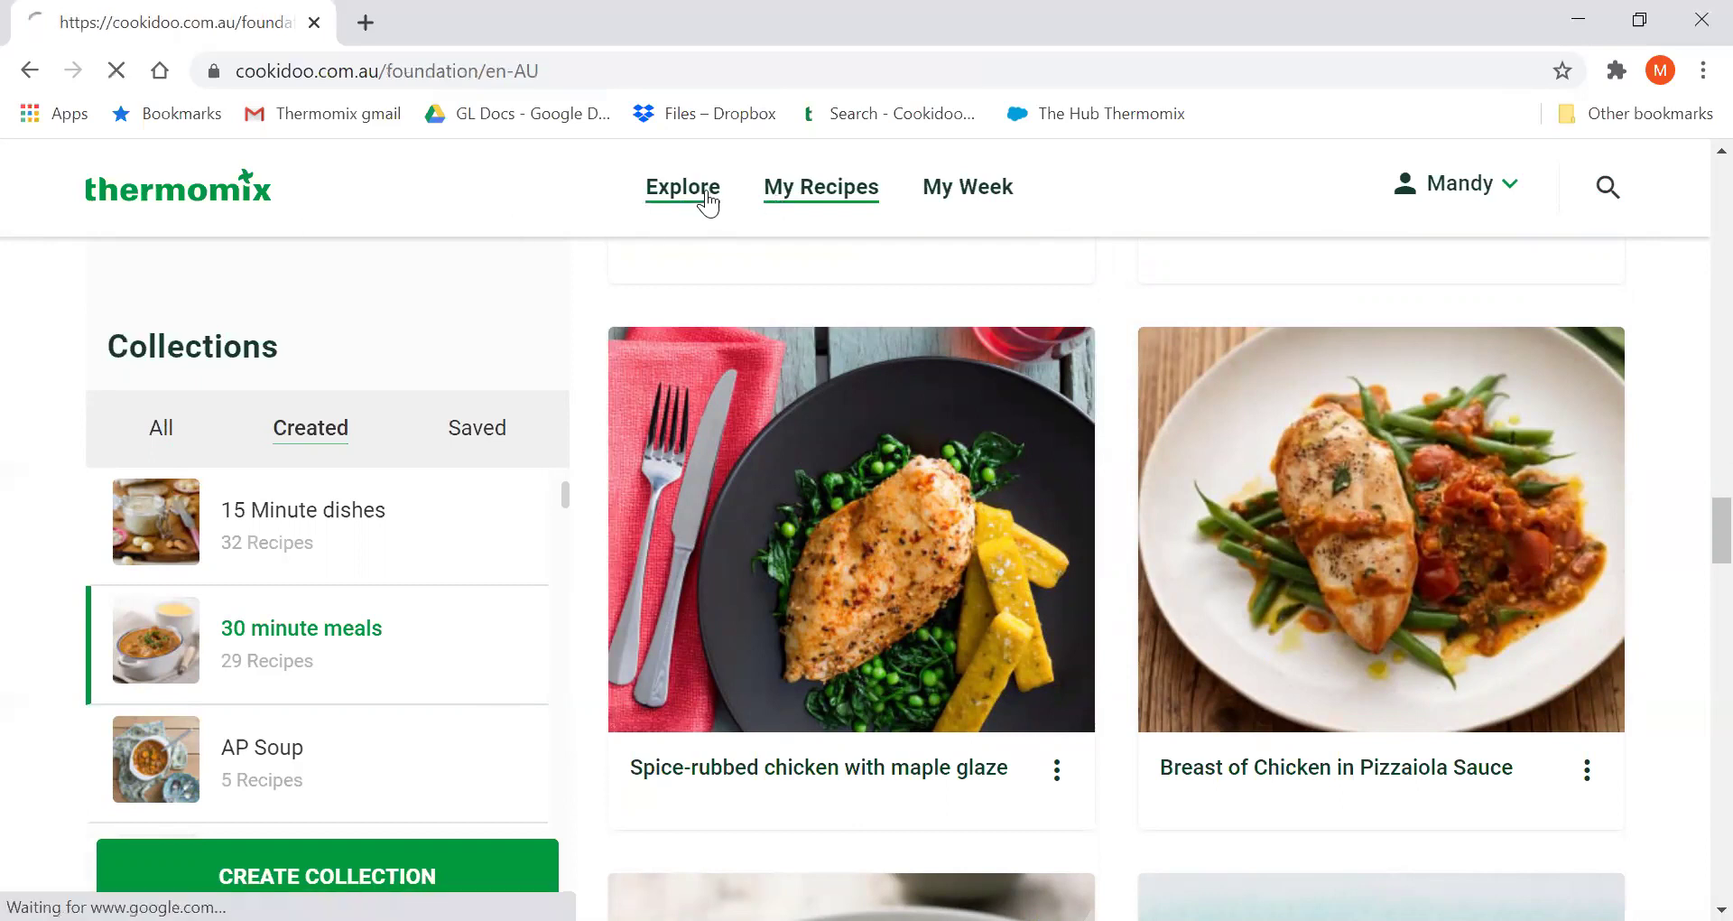
{"action": "scroll", "coordinate": [798, 552], "scroll_direction": "down", "scroll_amount": 1}
{"action": "scroll", "coordinate": [797, 553], "scroll_direction": "down", "scroll_amount": 4}
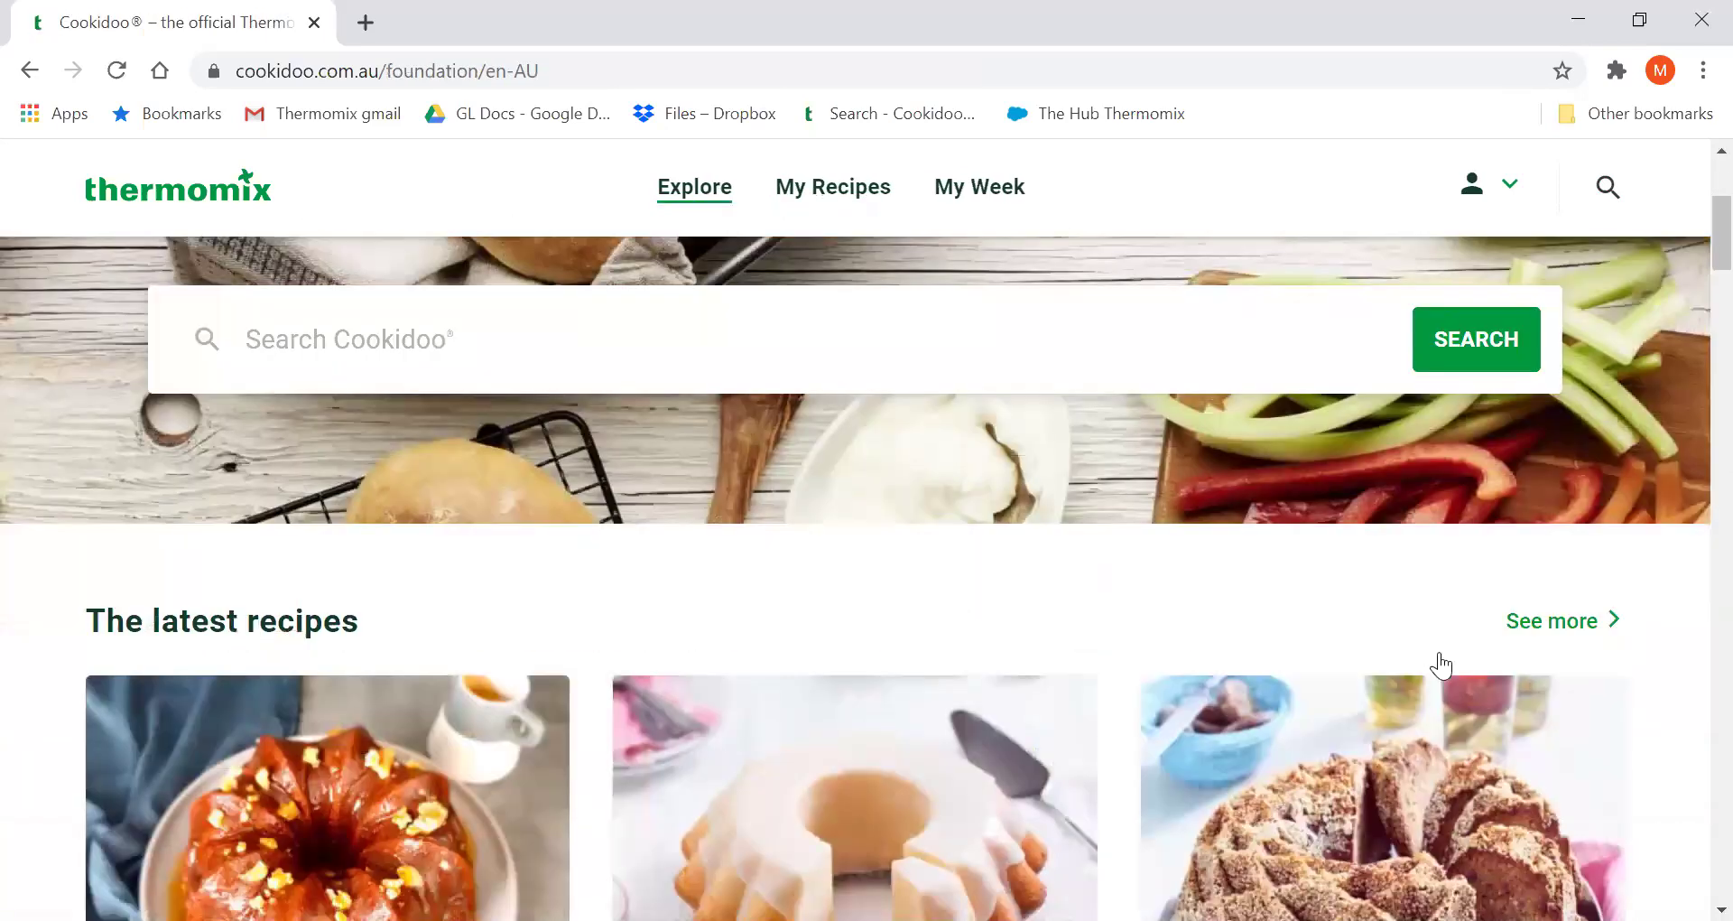
{"action": "left_click", "coordinate": [1566, 588]}
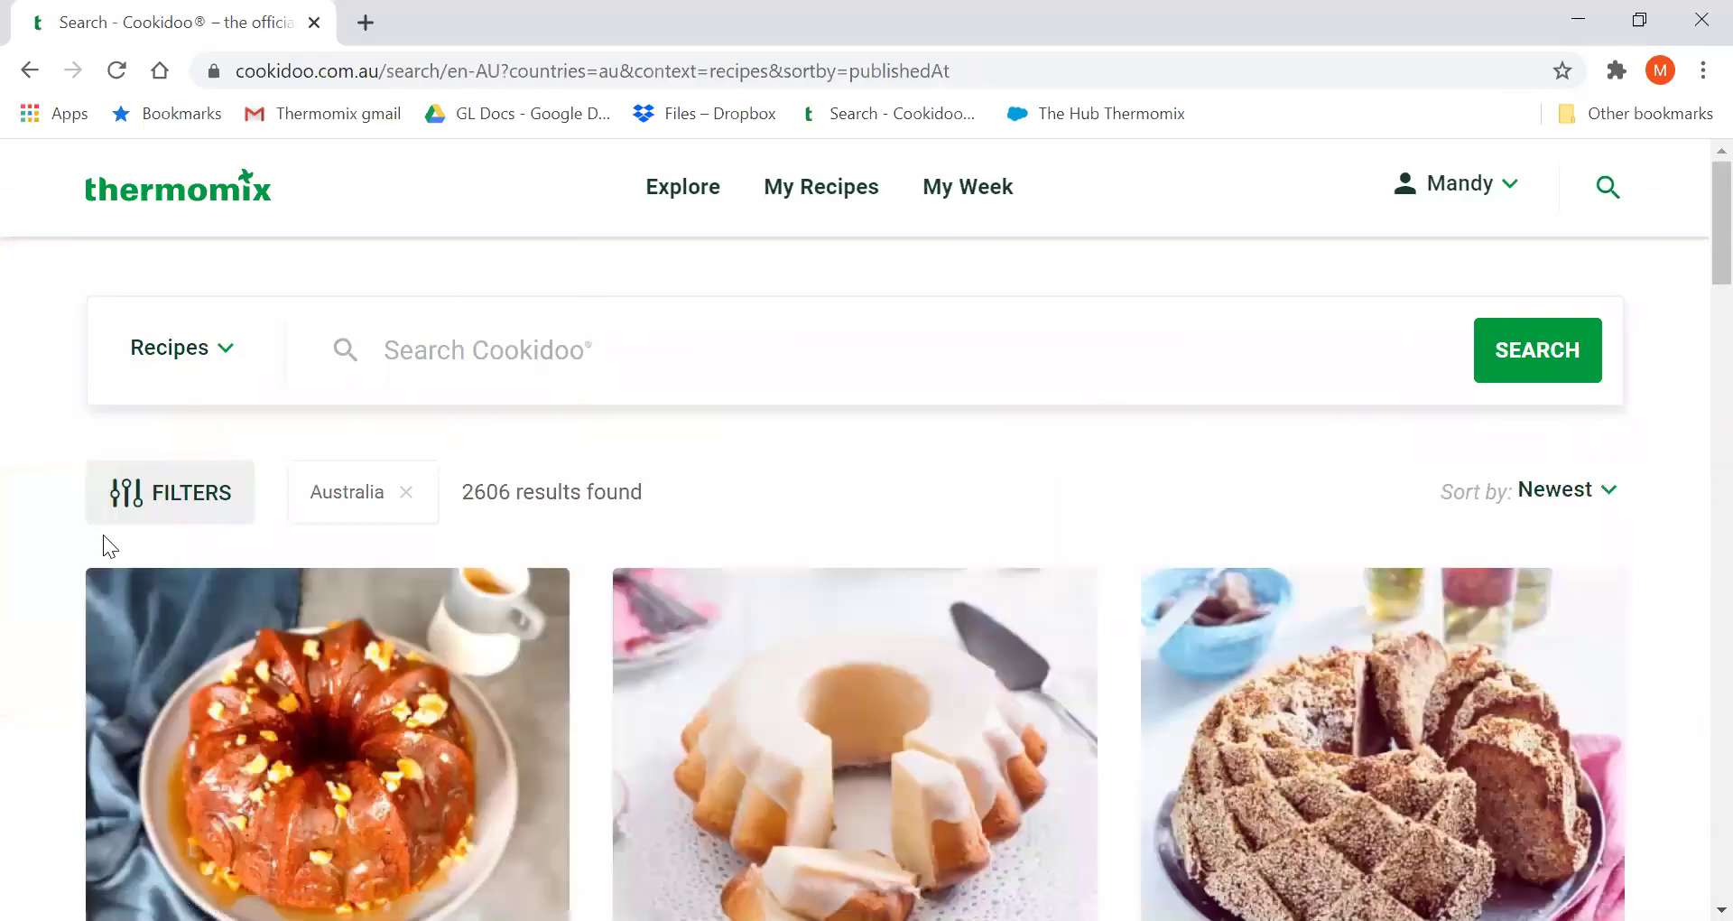
Add United States and United Kingdom to the country or region filter alongside Australia.
{"action": "left_click", "coordinate": [190, 512]}
{"action": "scroll", "coordinate": [545, 572], "scroll_direction": "down", "scroll_amount": 10}
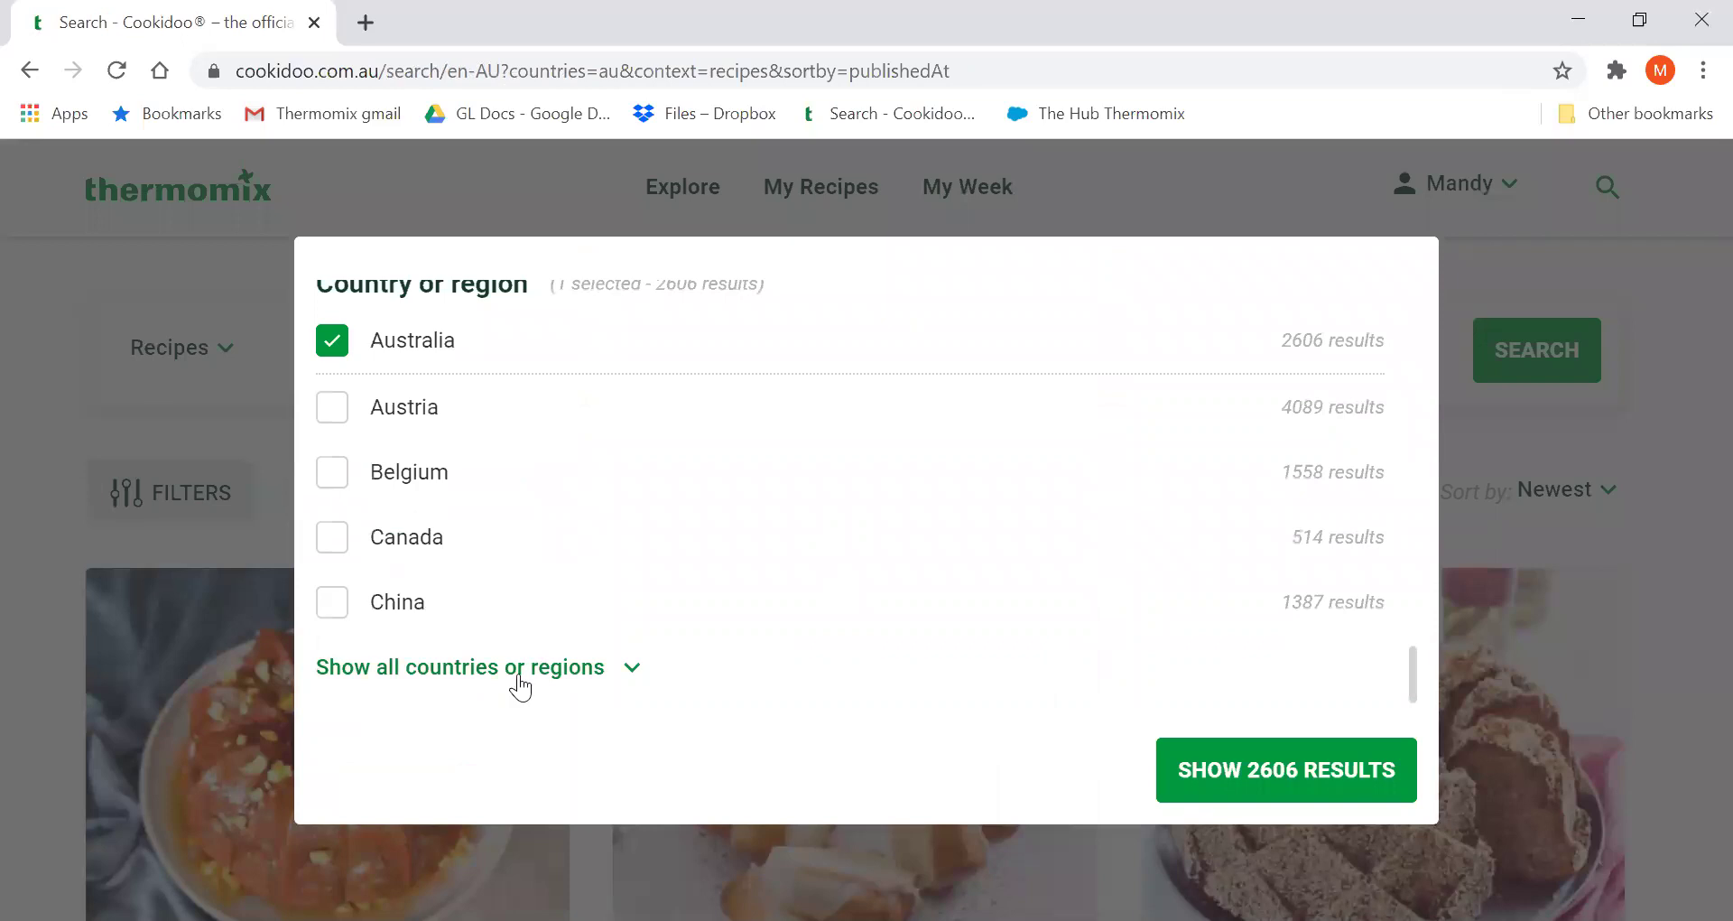
{"action": "left_click", "coordinate": [519, 686]}
{"action": "scroll", "coordinate": [538, 669], "scroll_direction": "down", "scroll_amount": 10}
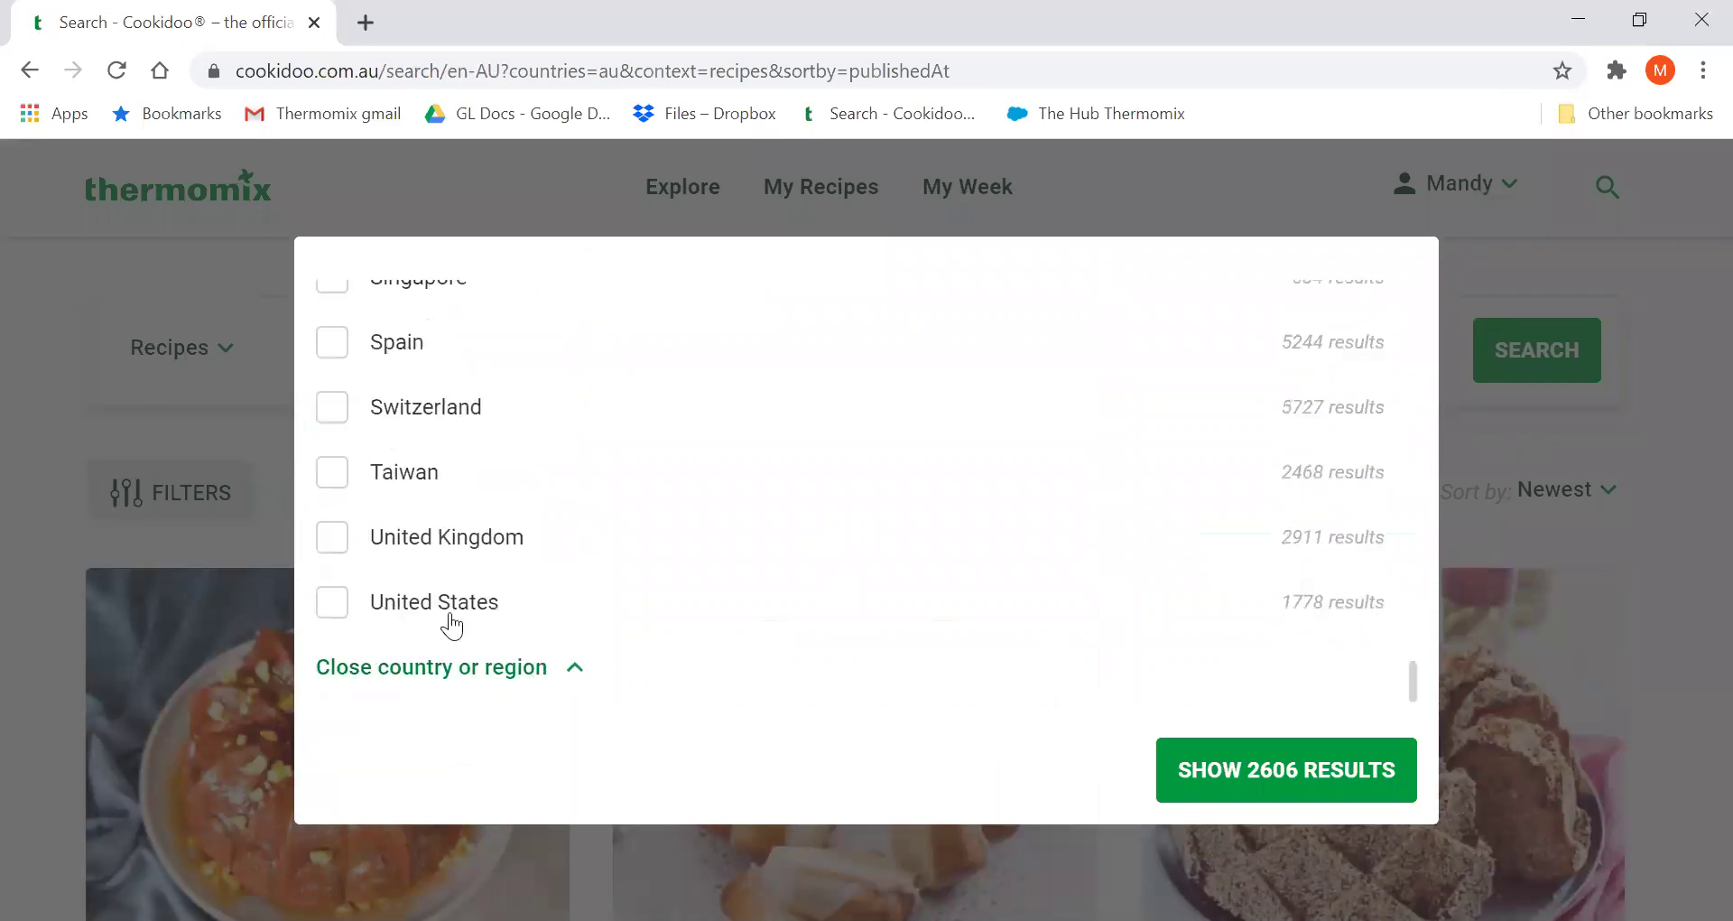
{"action": "left_click", "coordinate": [452, 625]}
{"action": "left_click", "coordinate": [451, 624]}
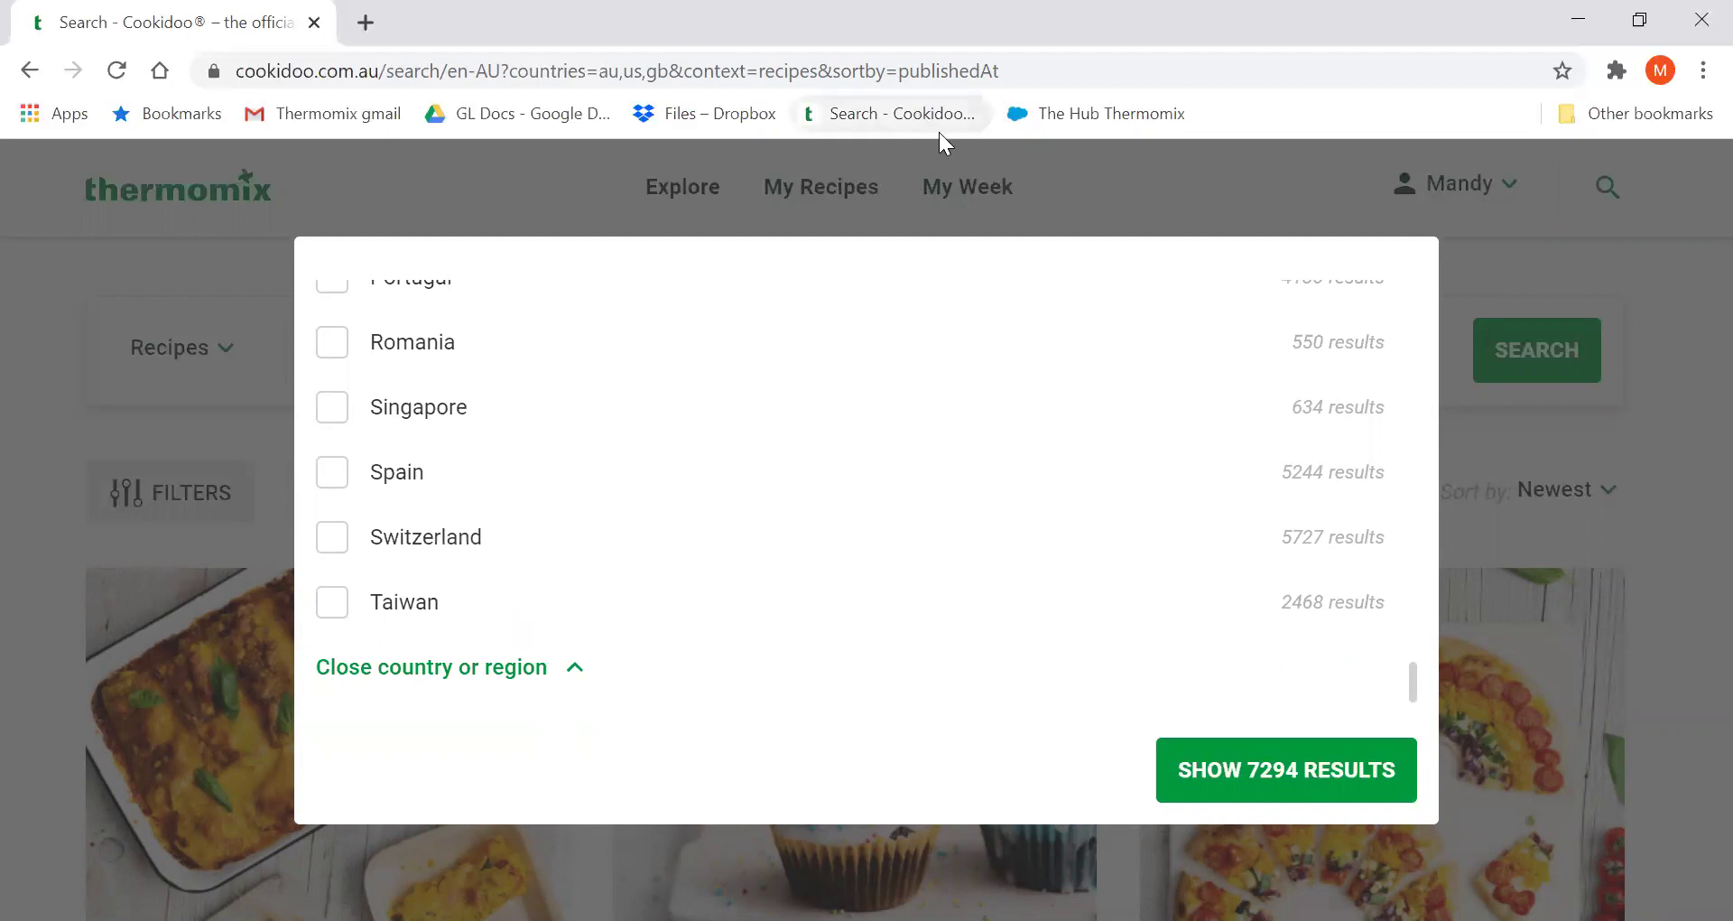
Look through the category, ingredient, tag and difficulty filters, and limit the total time to ≤ 30.
{"action": "scroll", "coordinate": [717, 617], "scroll_direction": "up", "scroll_amount": 15}
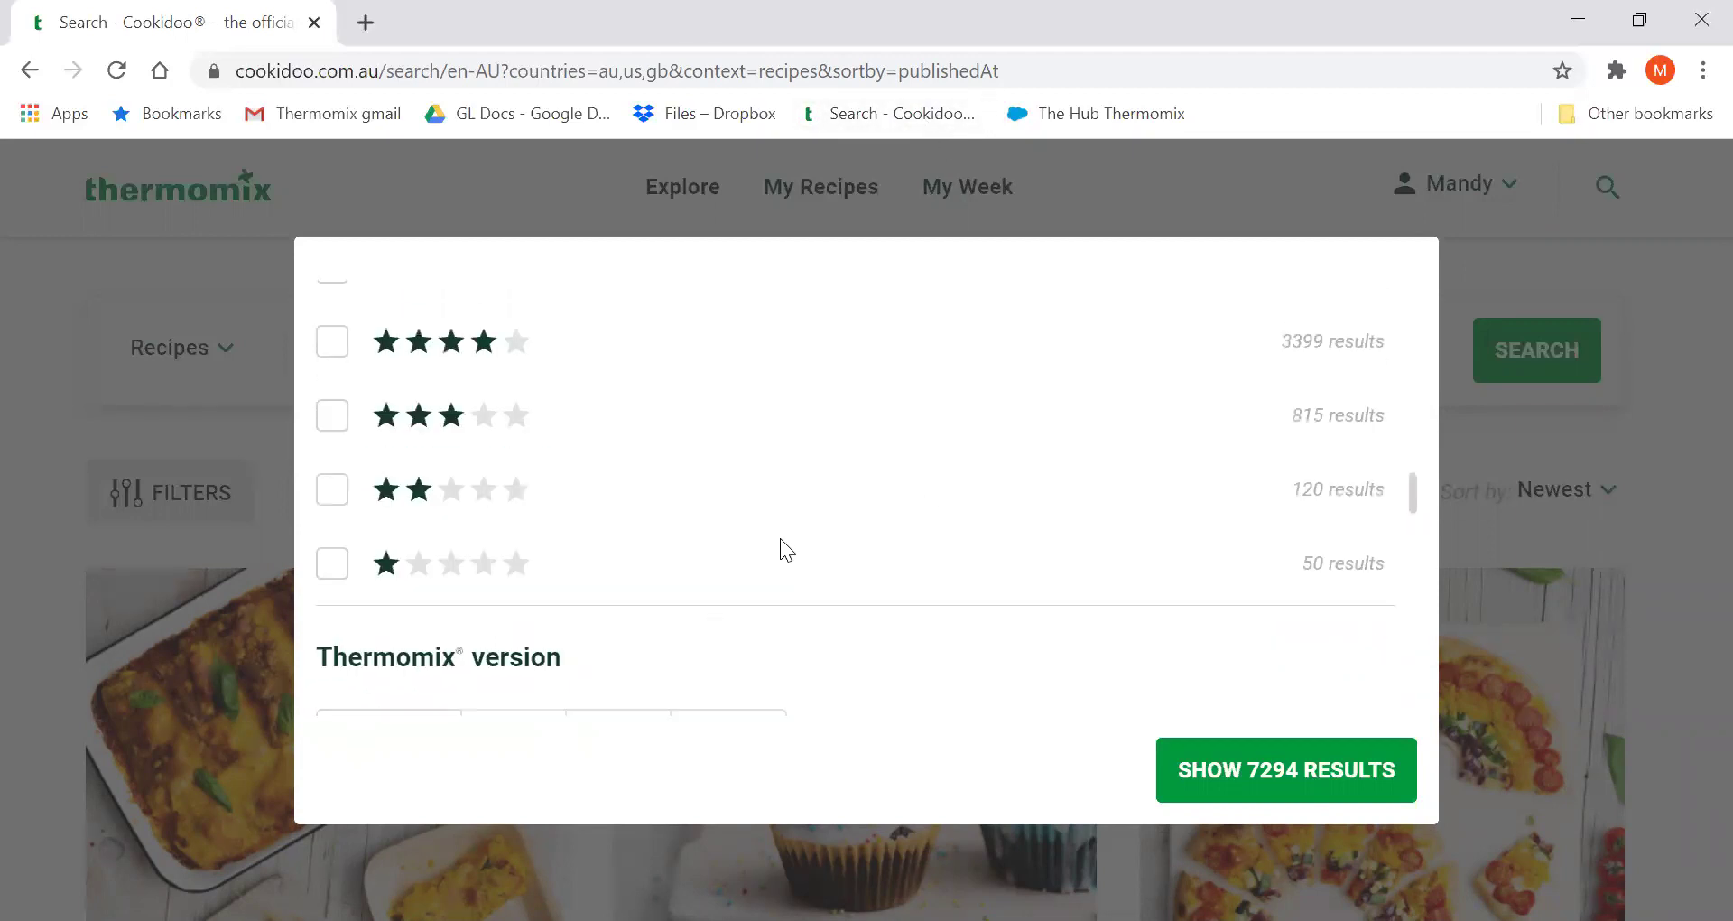
{"action": "scroll", "coordinate": [780, 542], "scroll_direction": "up", "scroll_amount": 10}
{"action": "scroll", "coordinate": [780, 550], "scroll_direction": "up", "scroll_amount": 2}
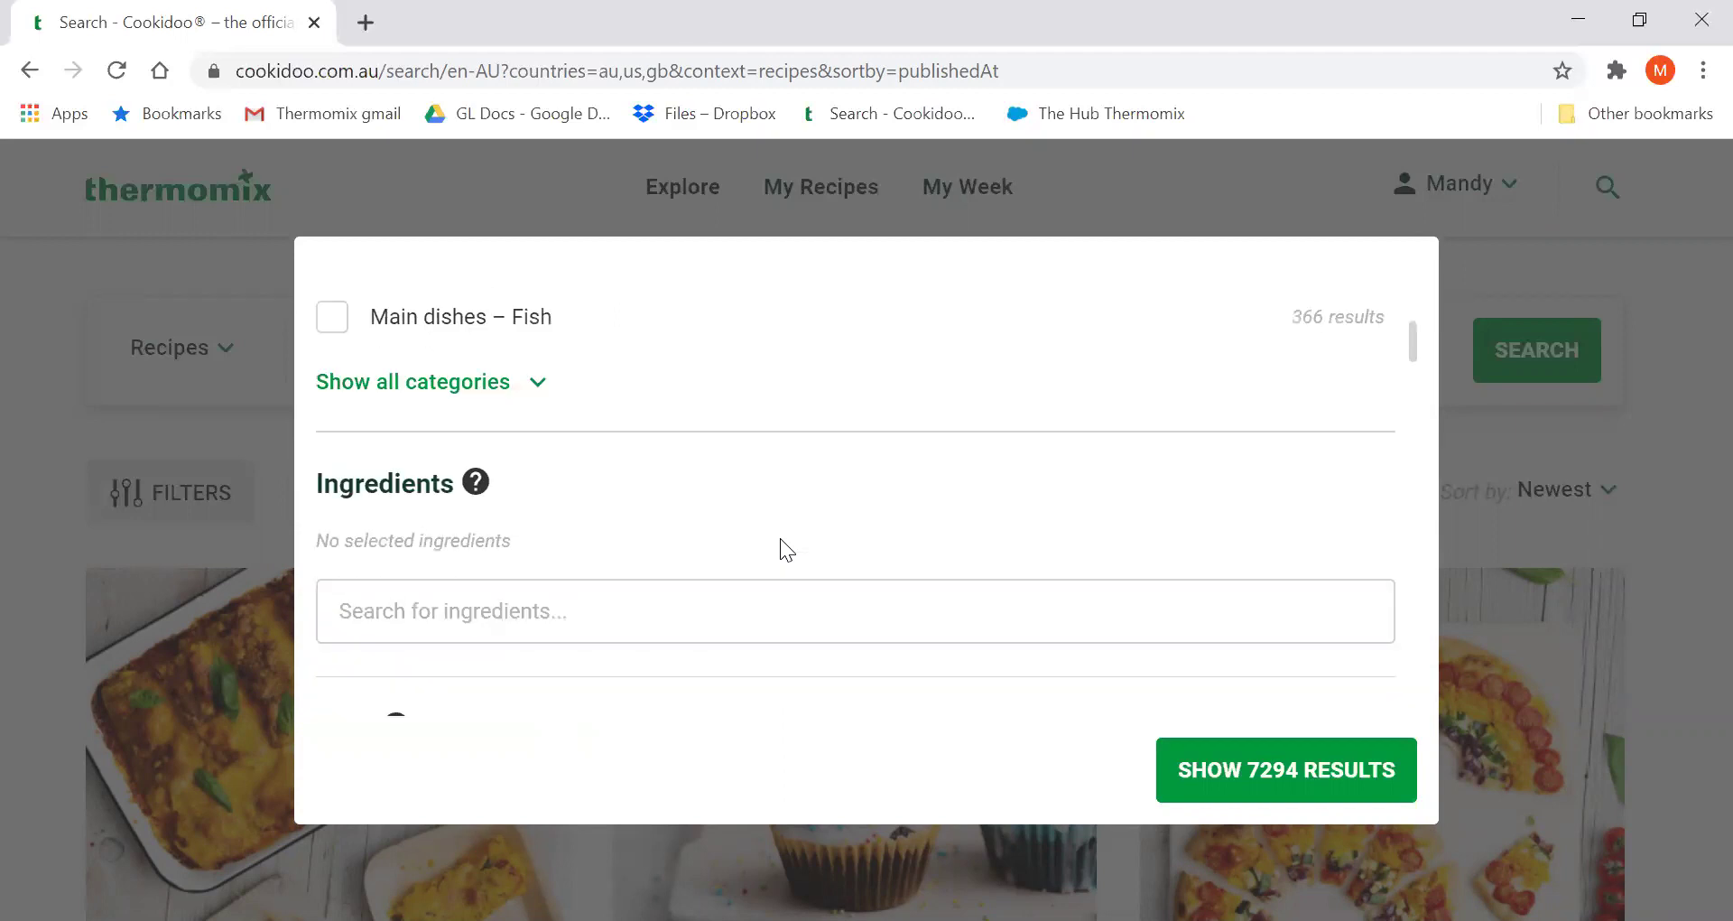
{"action": "scroll", "coordinate": [599, 623], "scroll_direction": "down", "scroll_amount": 4}
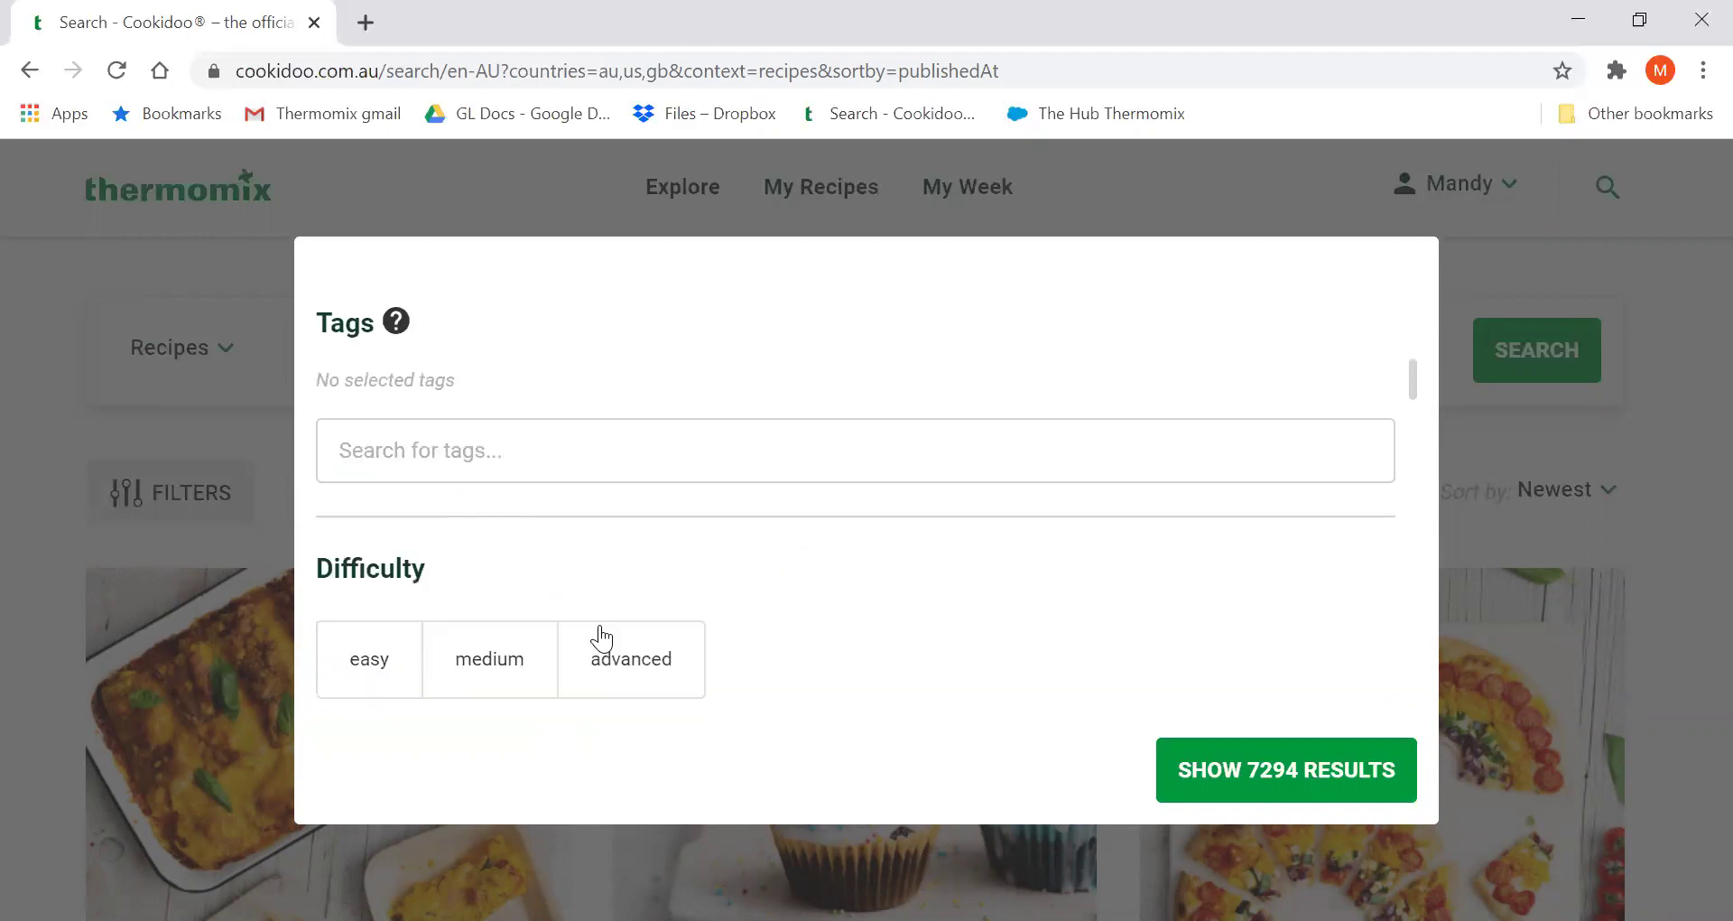
{"action": "scroll", "coordinate": [782, 584], "scroll_direction": "down", "scroll_amount": 2}
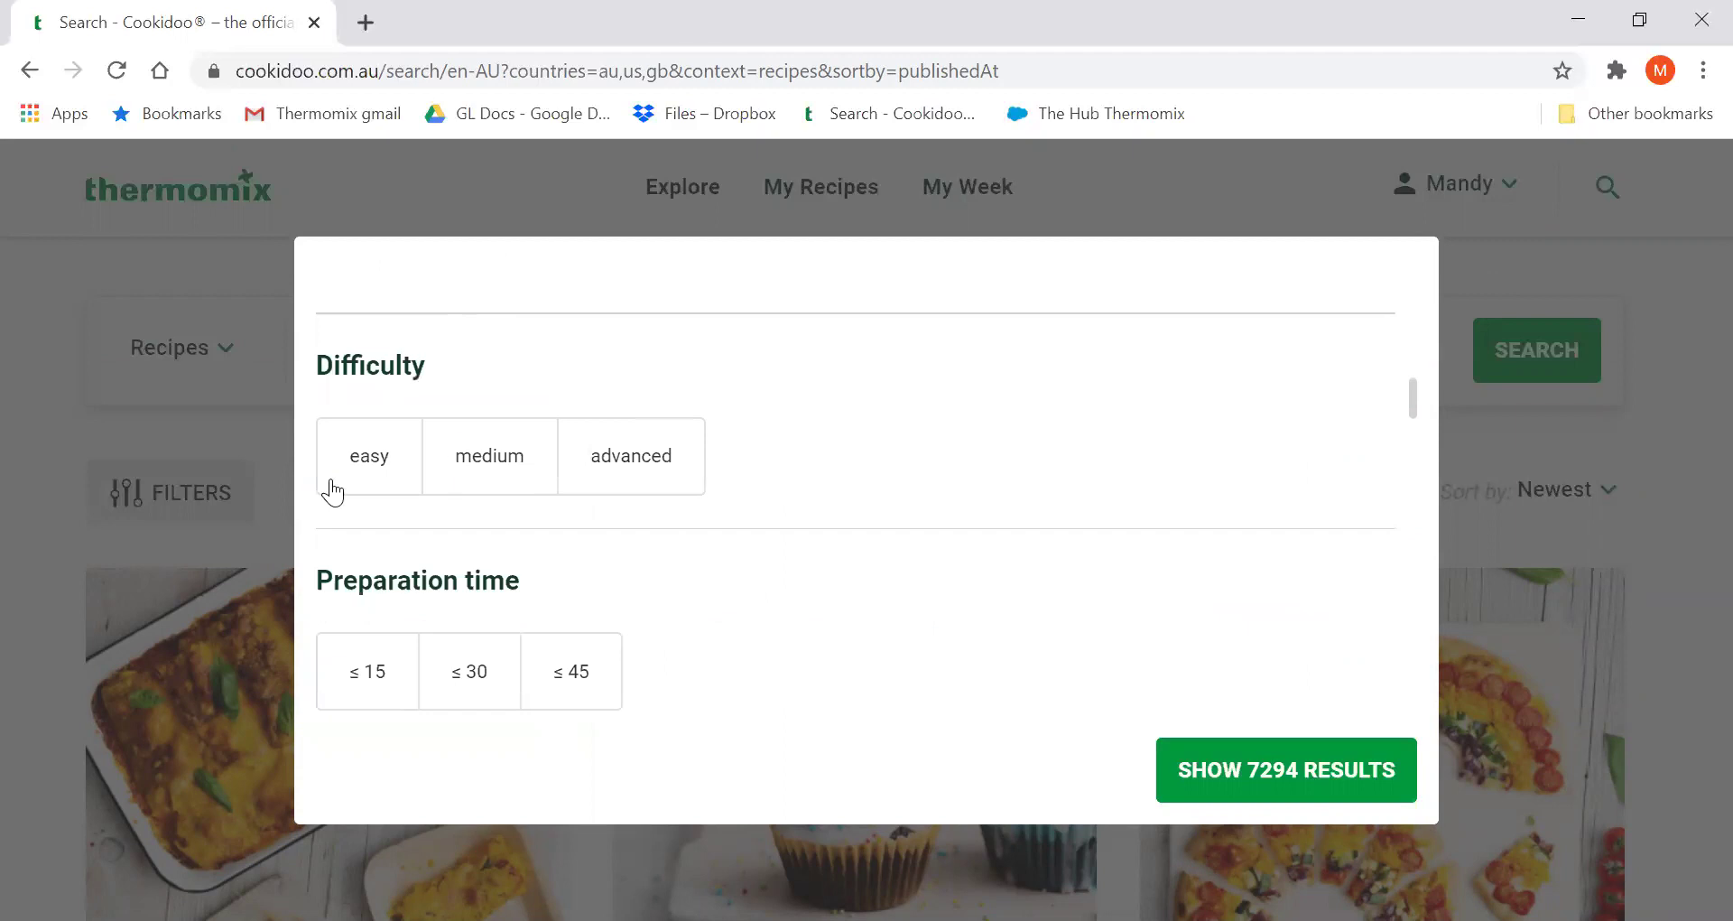
{"action": "scroll", "coordinate": [708, 669], "scroll_direction": "down", "scroll_amount": 4}
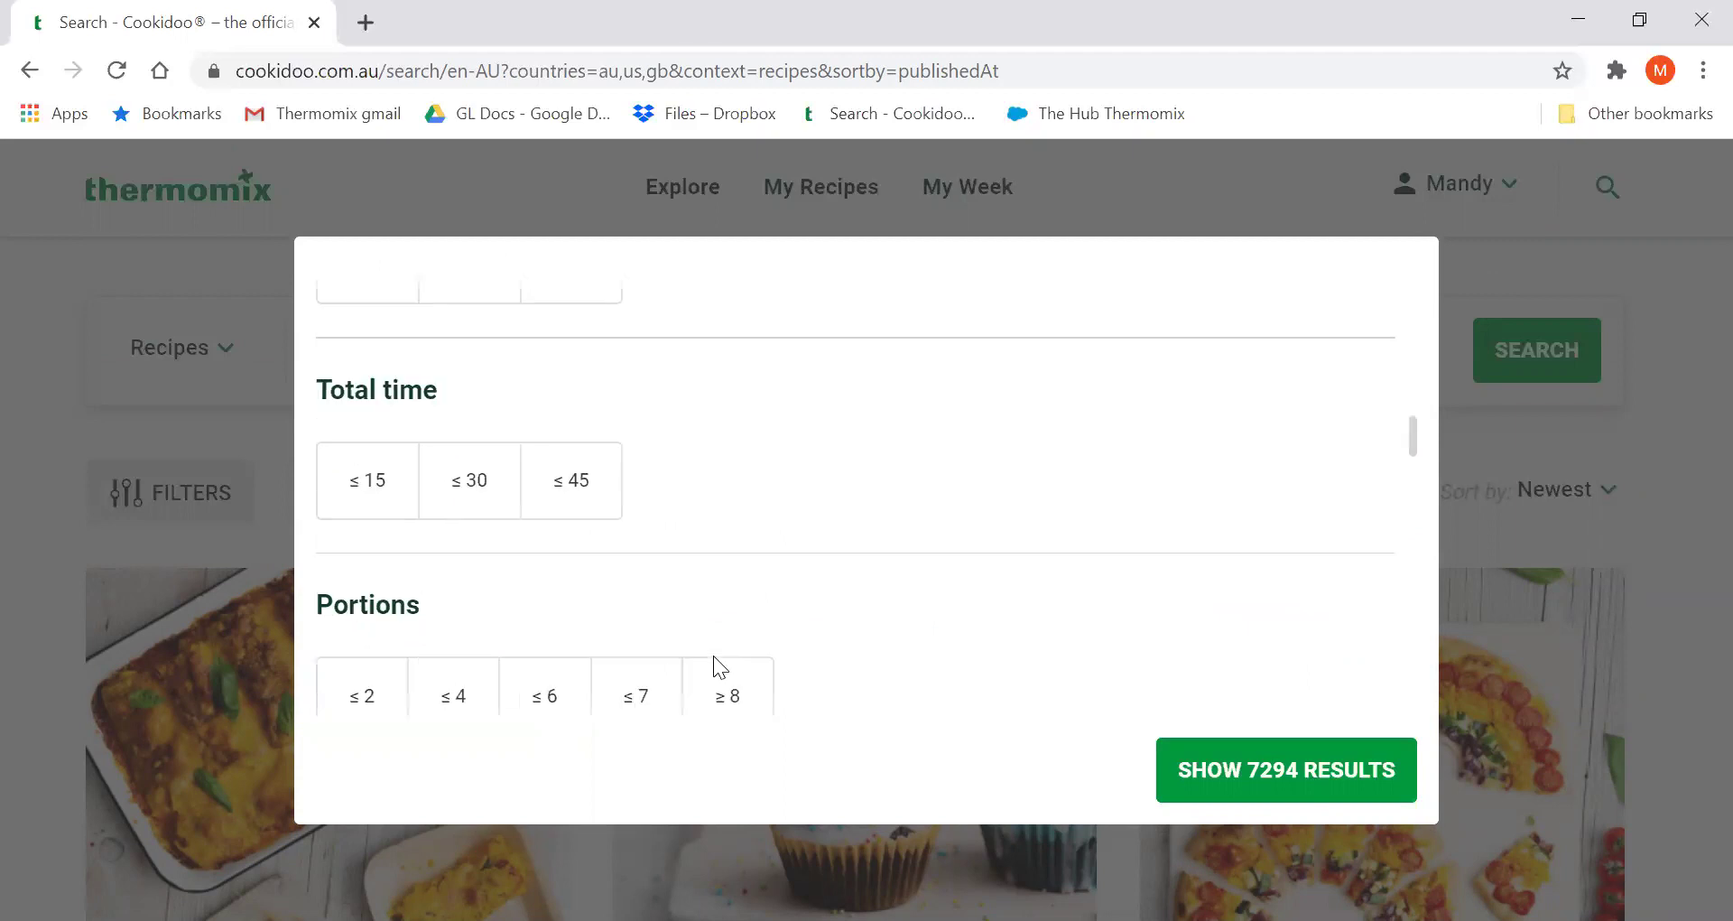
{"action": "left_click", "coordinate": [483, 501]}
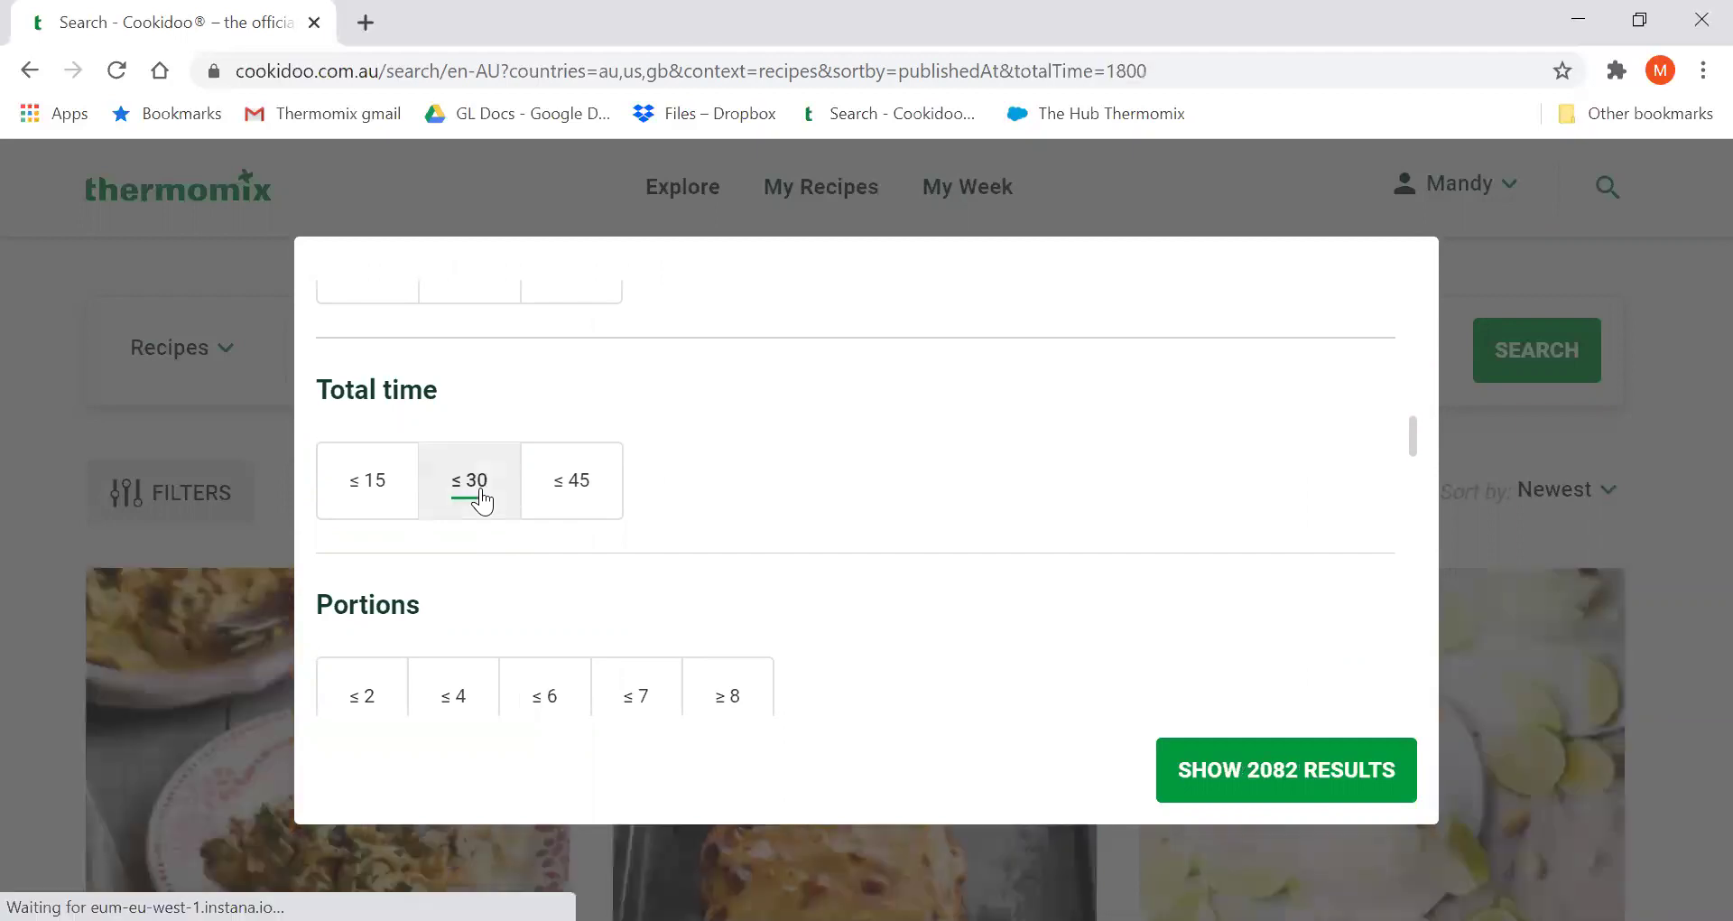
Filter the recipes to the Main dishes – Fish category and expand the full category list.
{"action": "scroll", "coordinate": [921, 487], "scroll_direction": "up", "scroll_amount": 10}
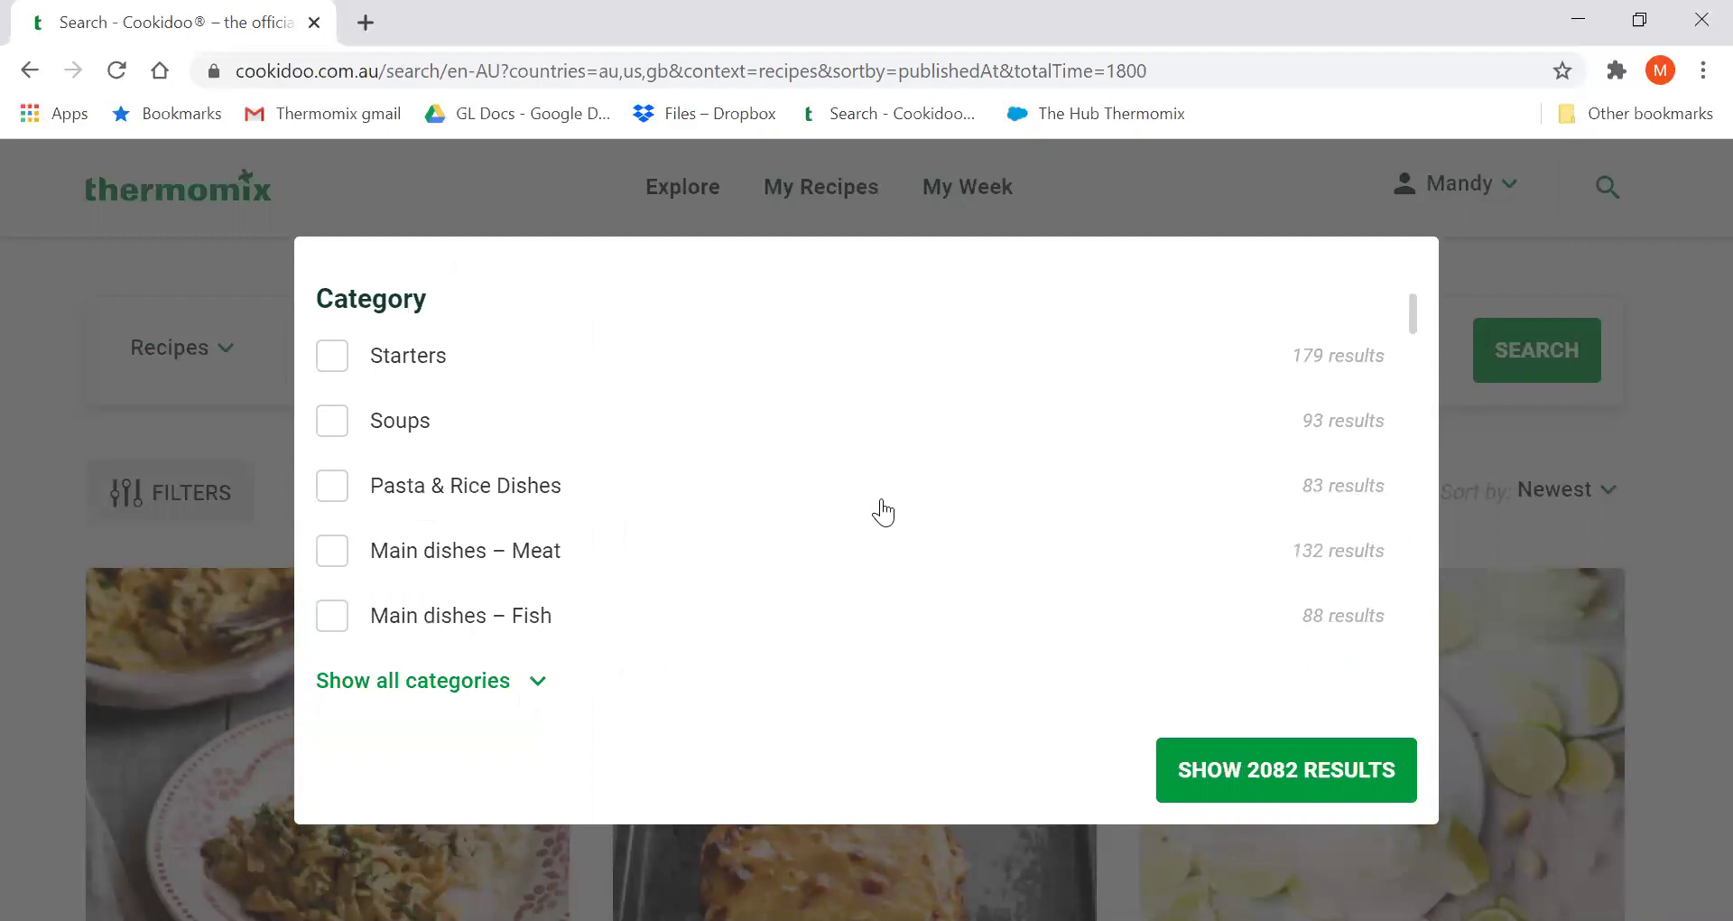
{"action": "left_click", "coordinate": [332, 617]}
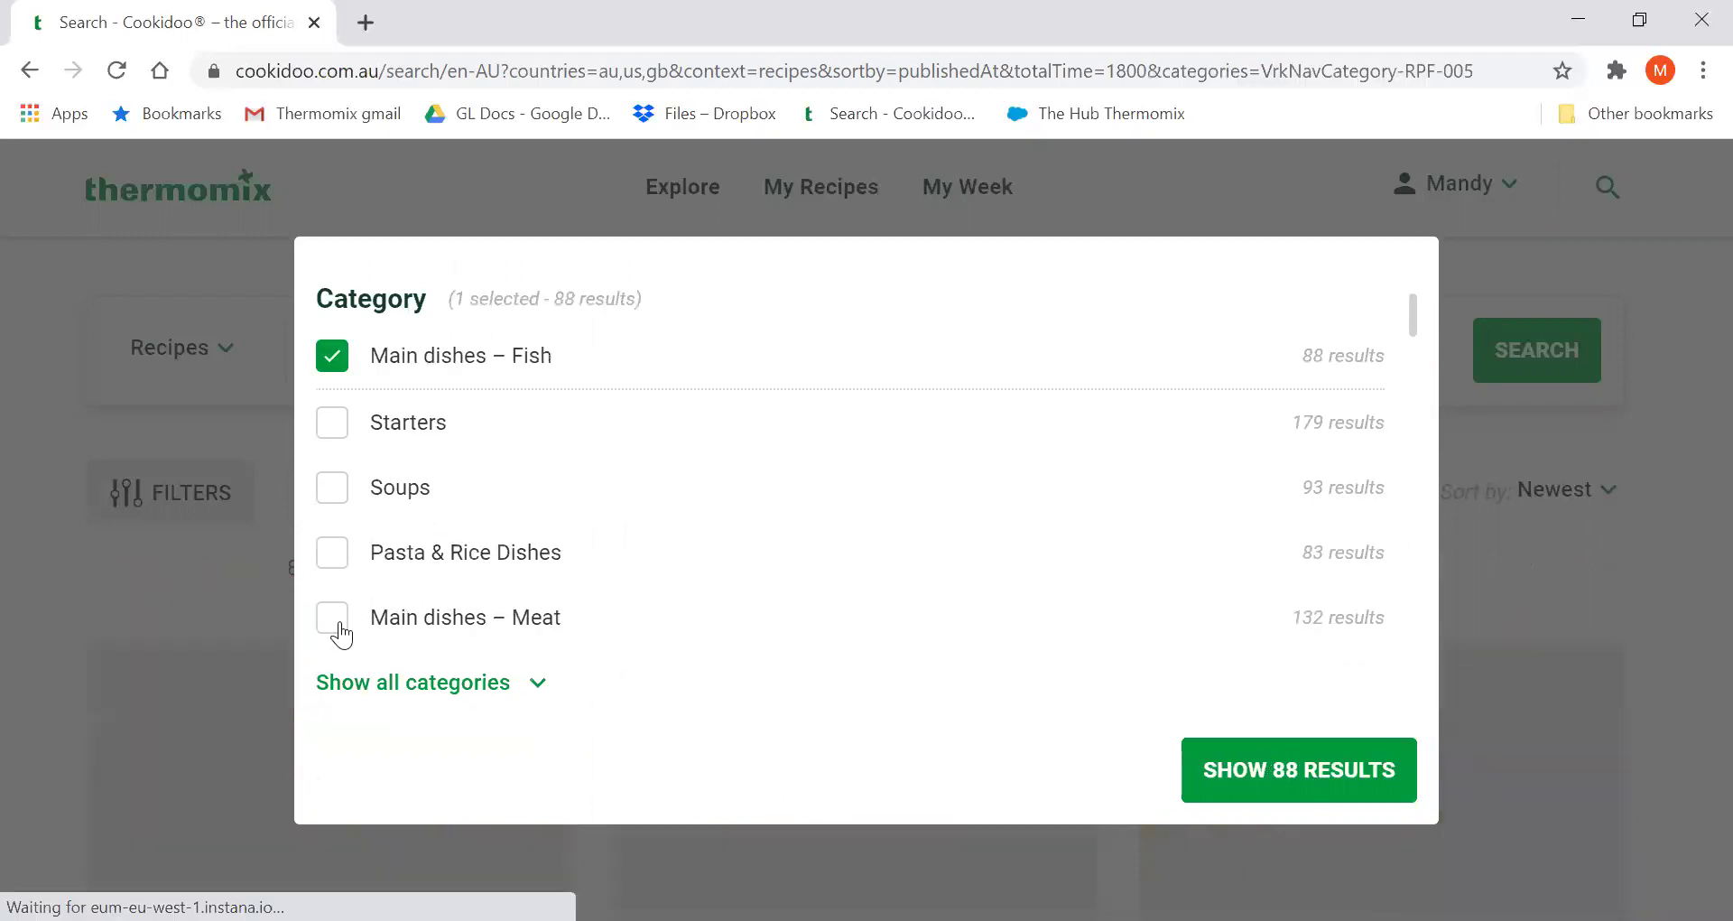
{"action": "left_click", "coordinate": [1276, 763]}
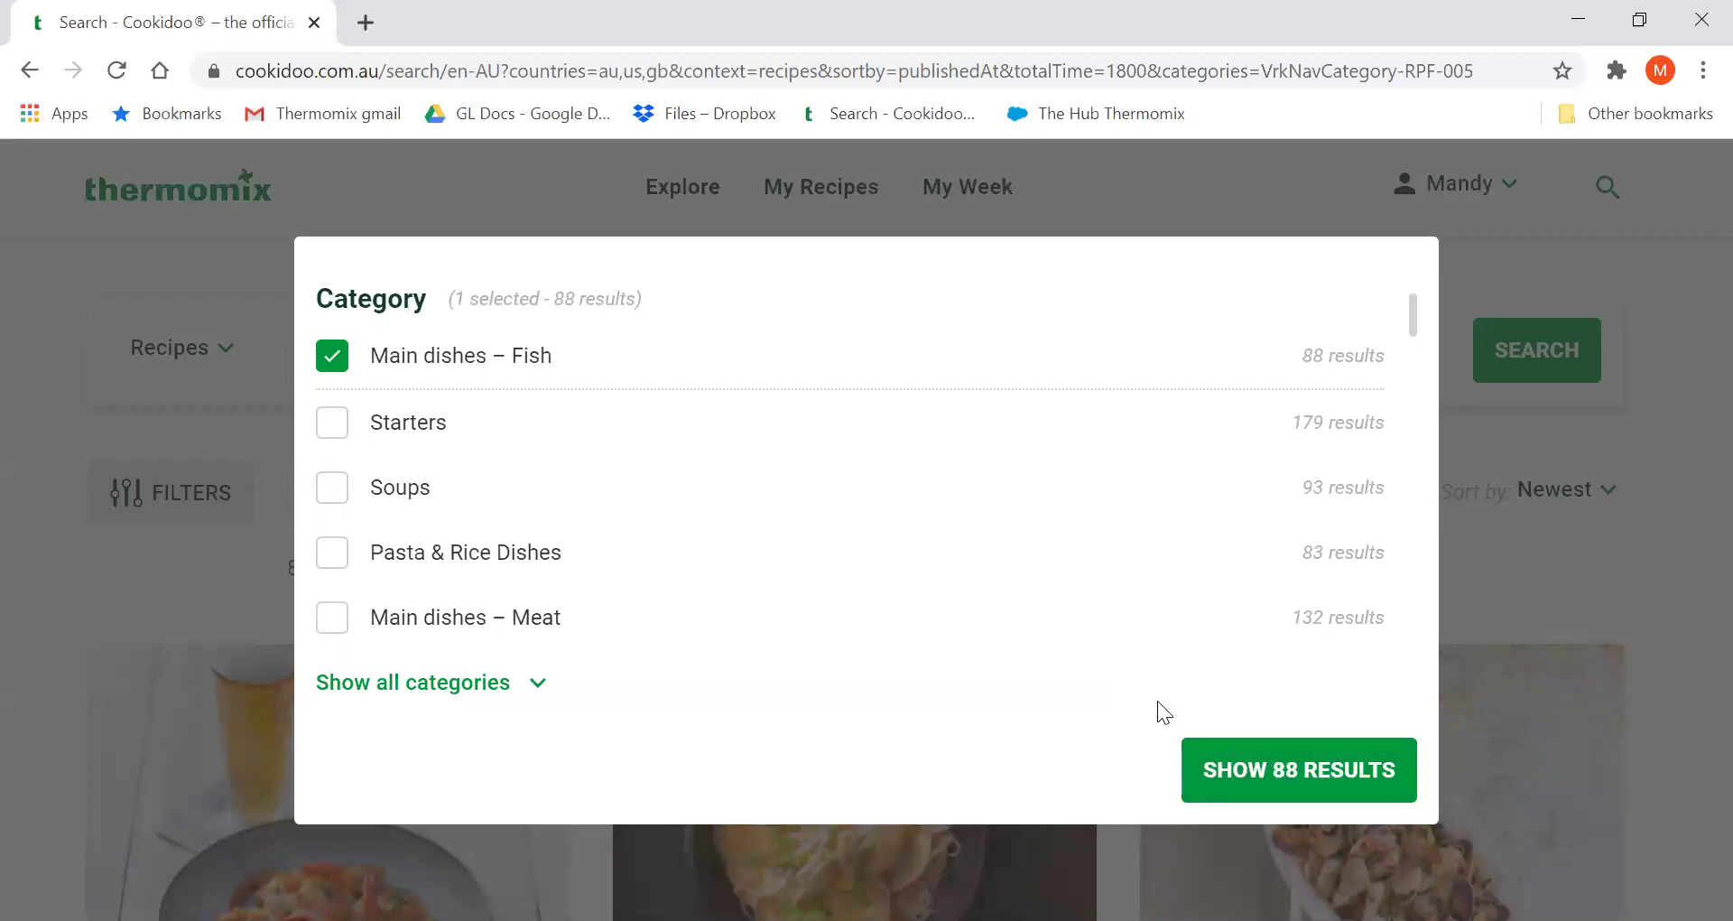
{"action": "left_click", "coordinate": [531, 682]}
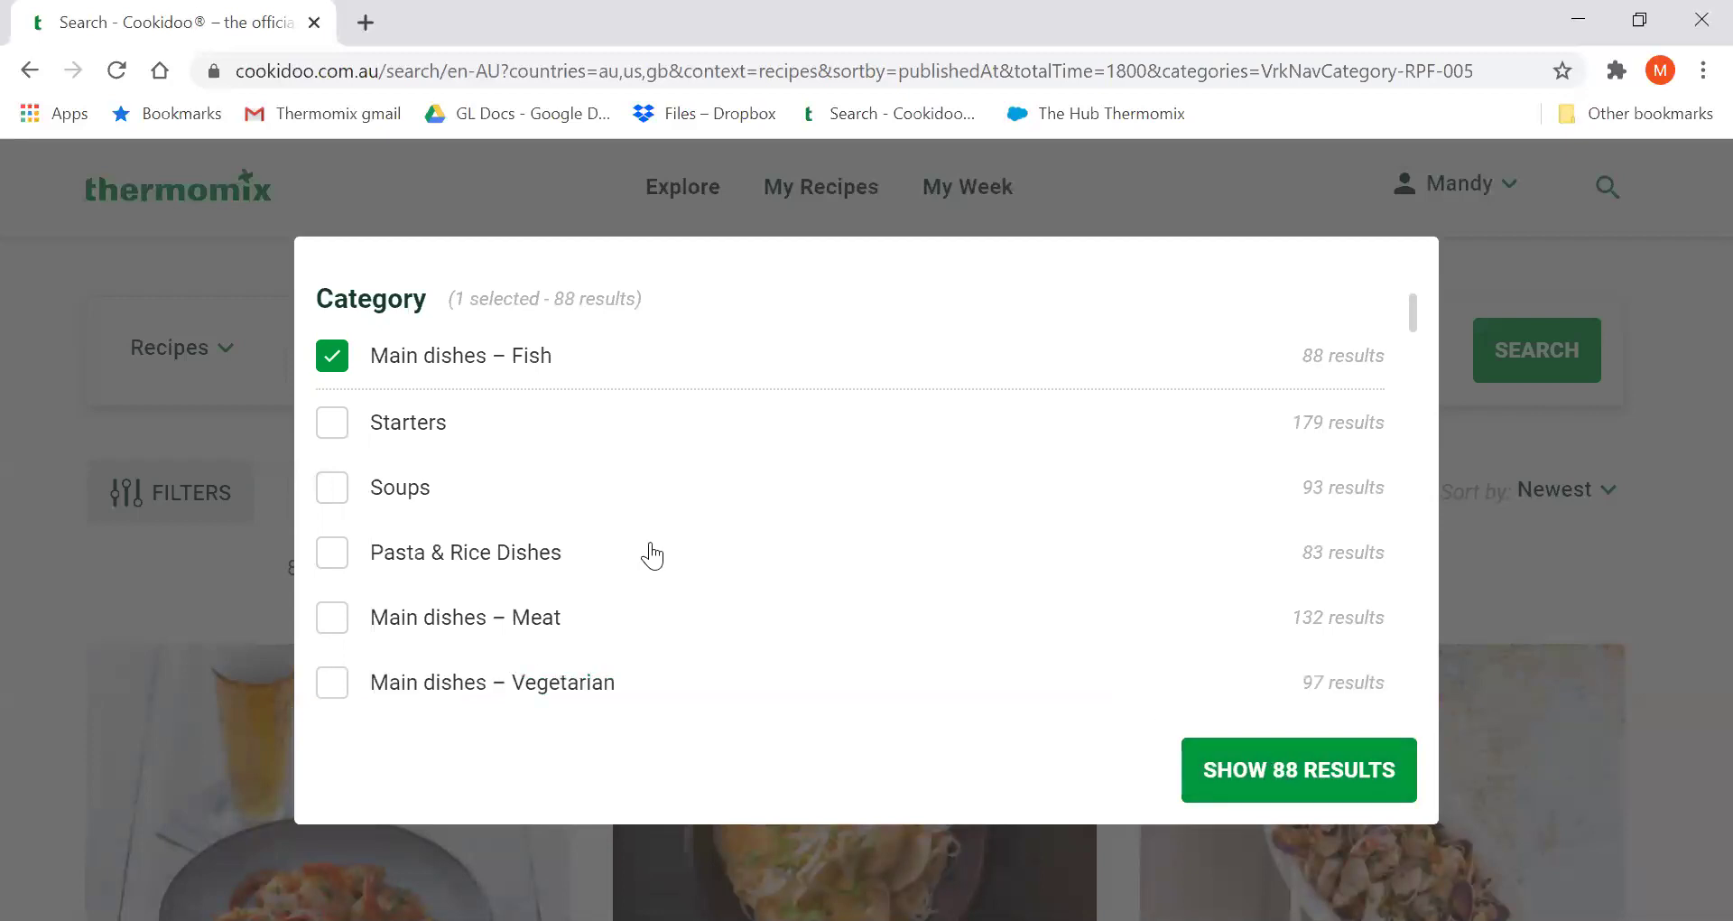
Limit the recipes to ≤ 6 portions with a five-star rating and show the filtered results.
{"action": "scroll", "coordinate": [651, 554], "scroll_direction": "down", "scroll_amount": 15}
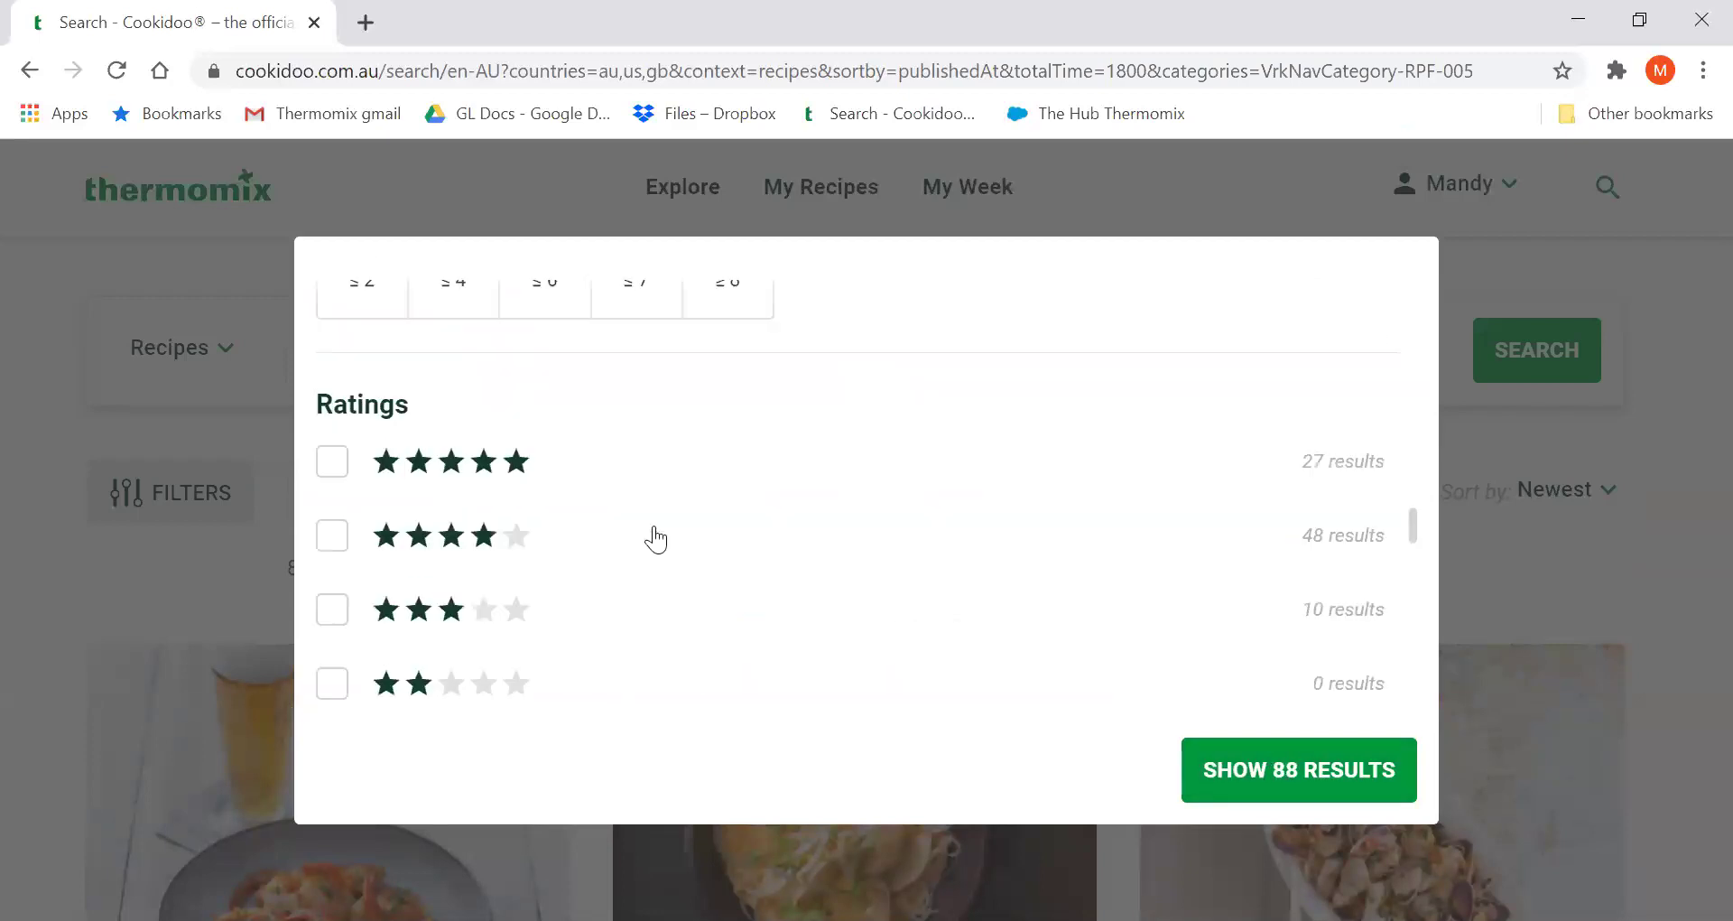
{"action": "scroll", "coordinate": [653, 528], "scroll_direction": "up", "scroll_amount": 2}
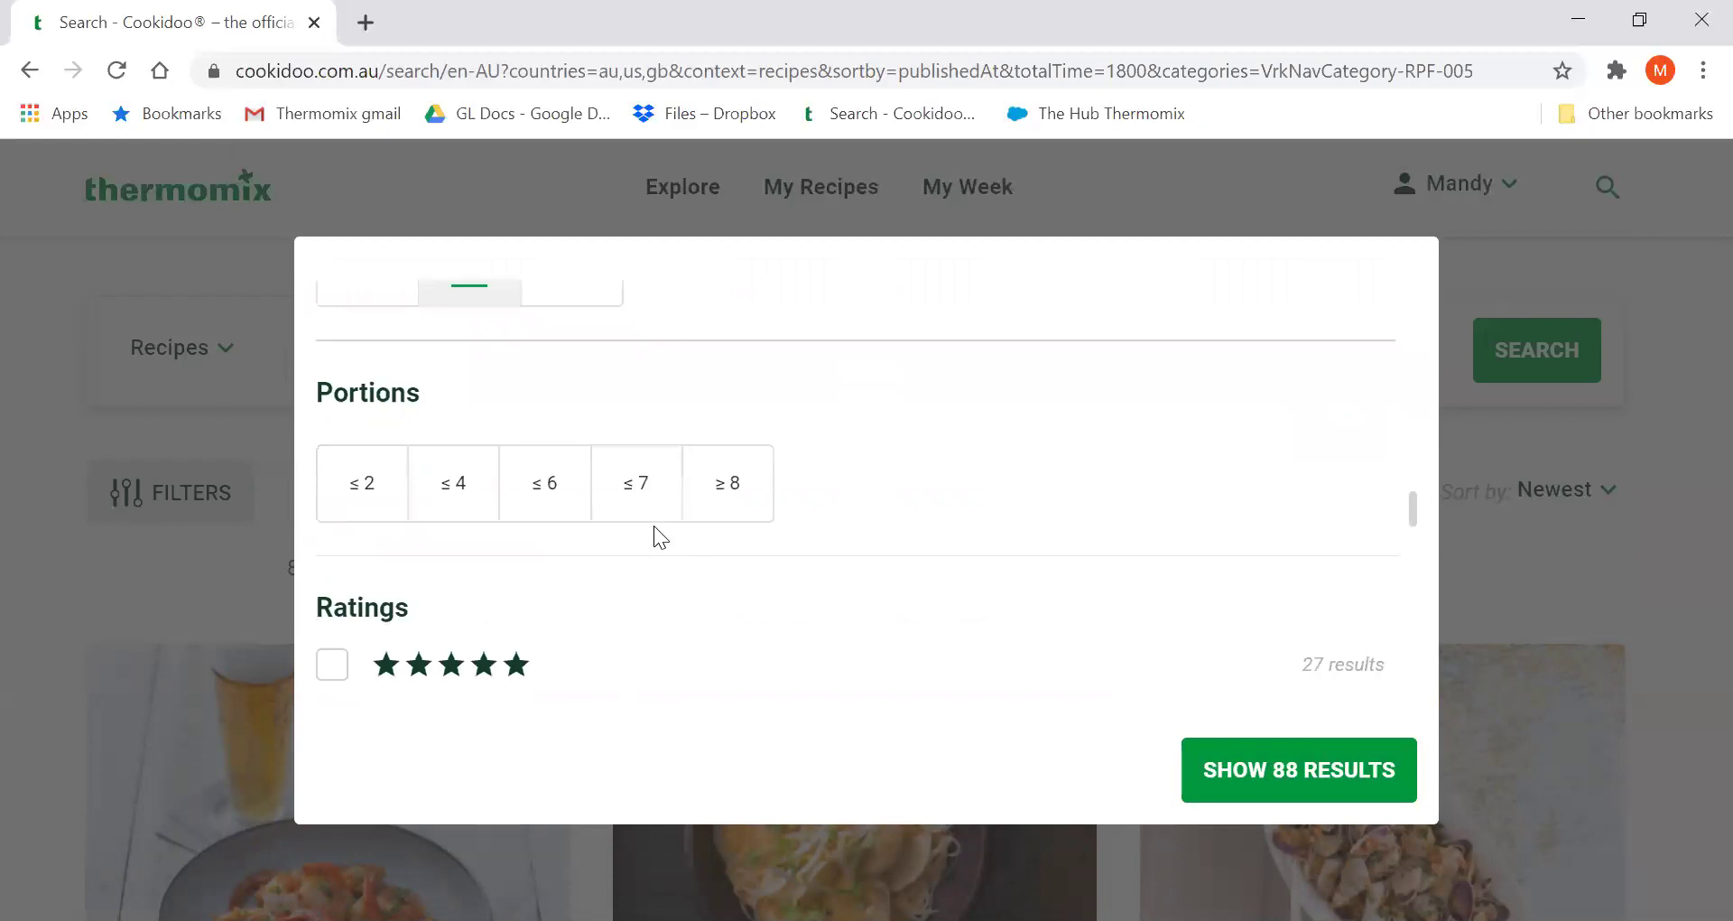
{"action": "left_click", "coordinate": [553, 503]}
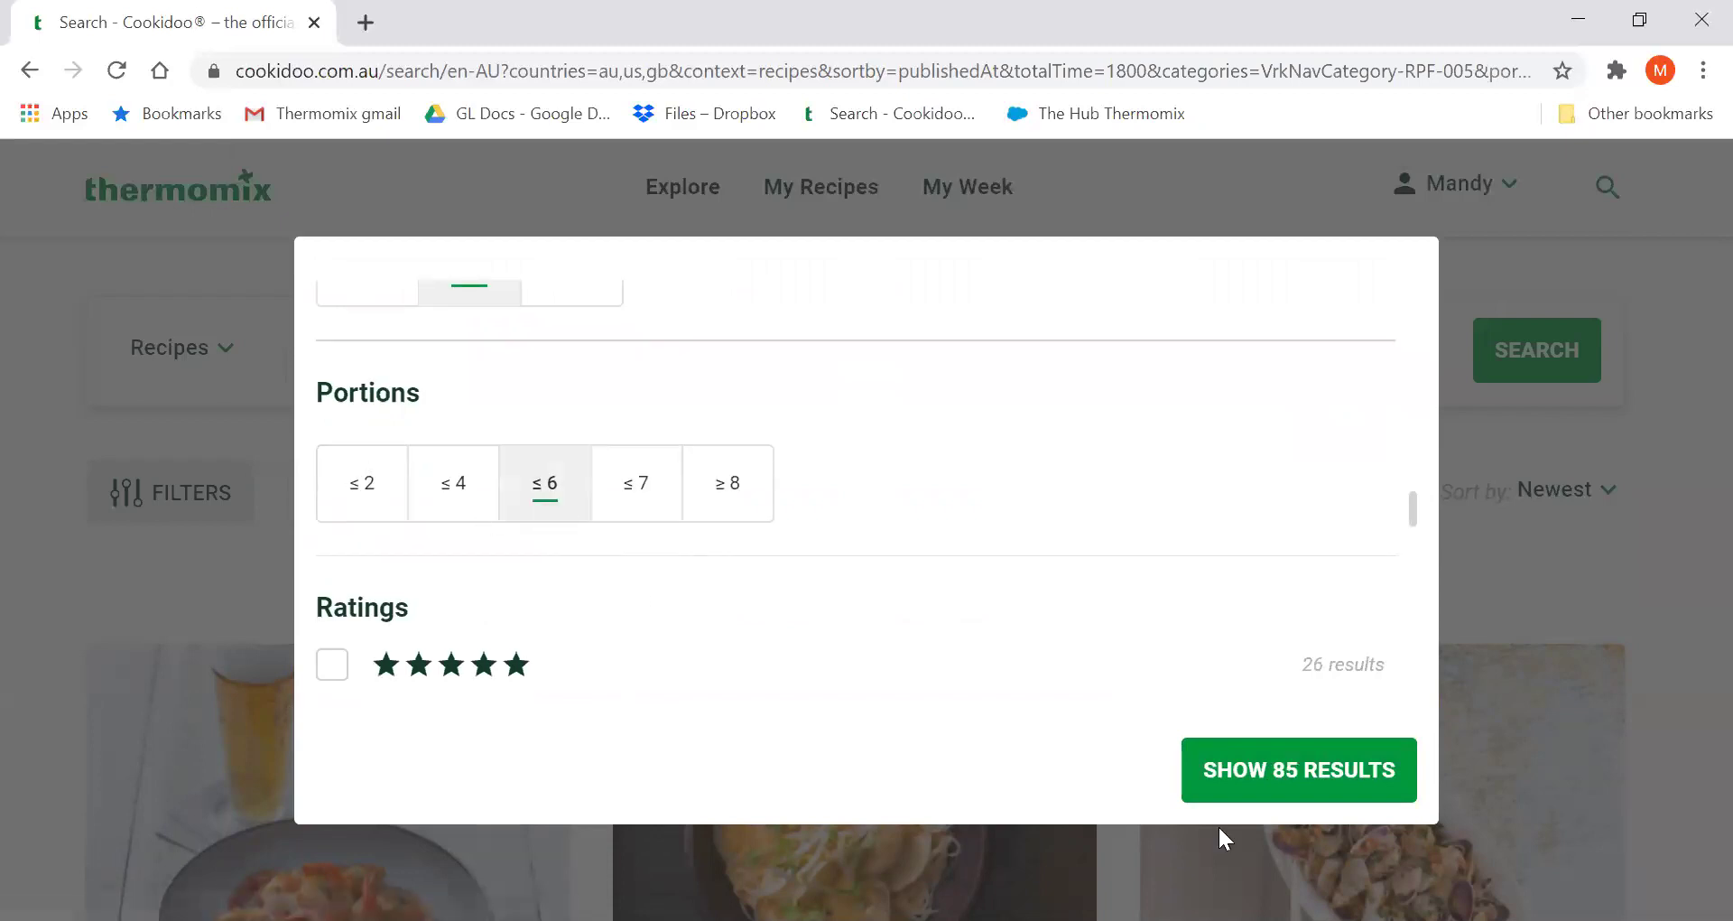
{"action": "scroll", "coordinate": [894, 669], "scroll_direction": "down", "scroll_amount": 2}
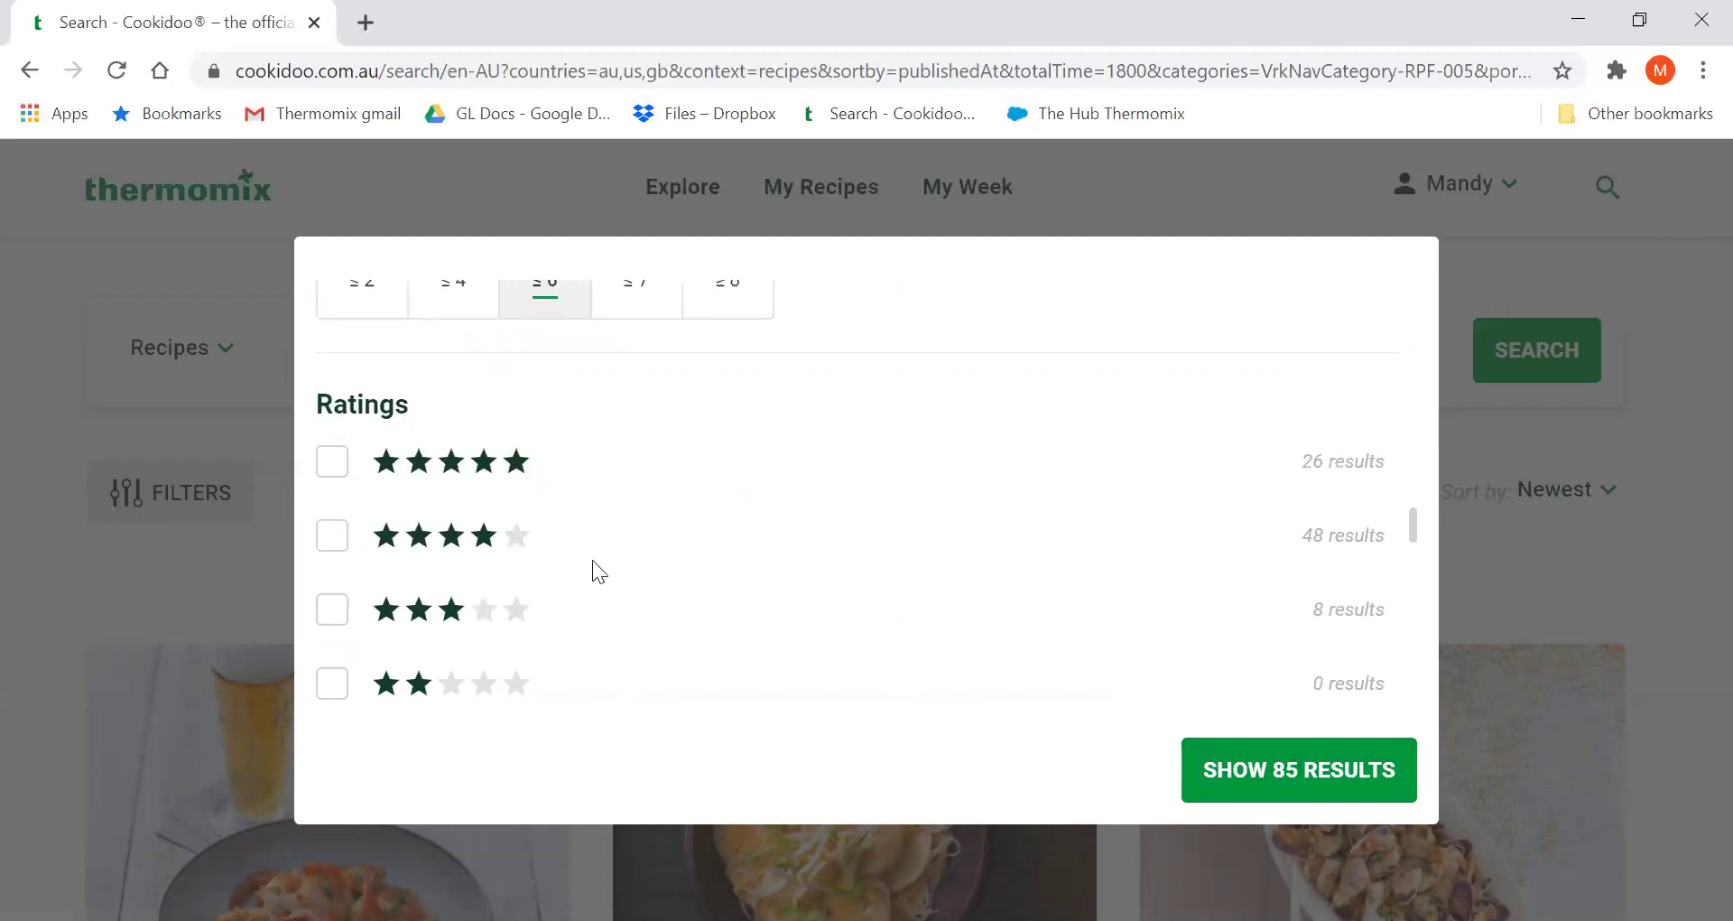
{"action": "left_click", "coordinate": [336, 468]}
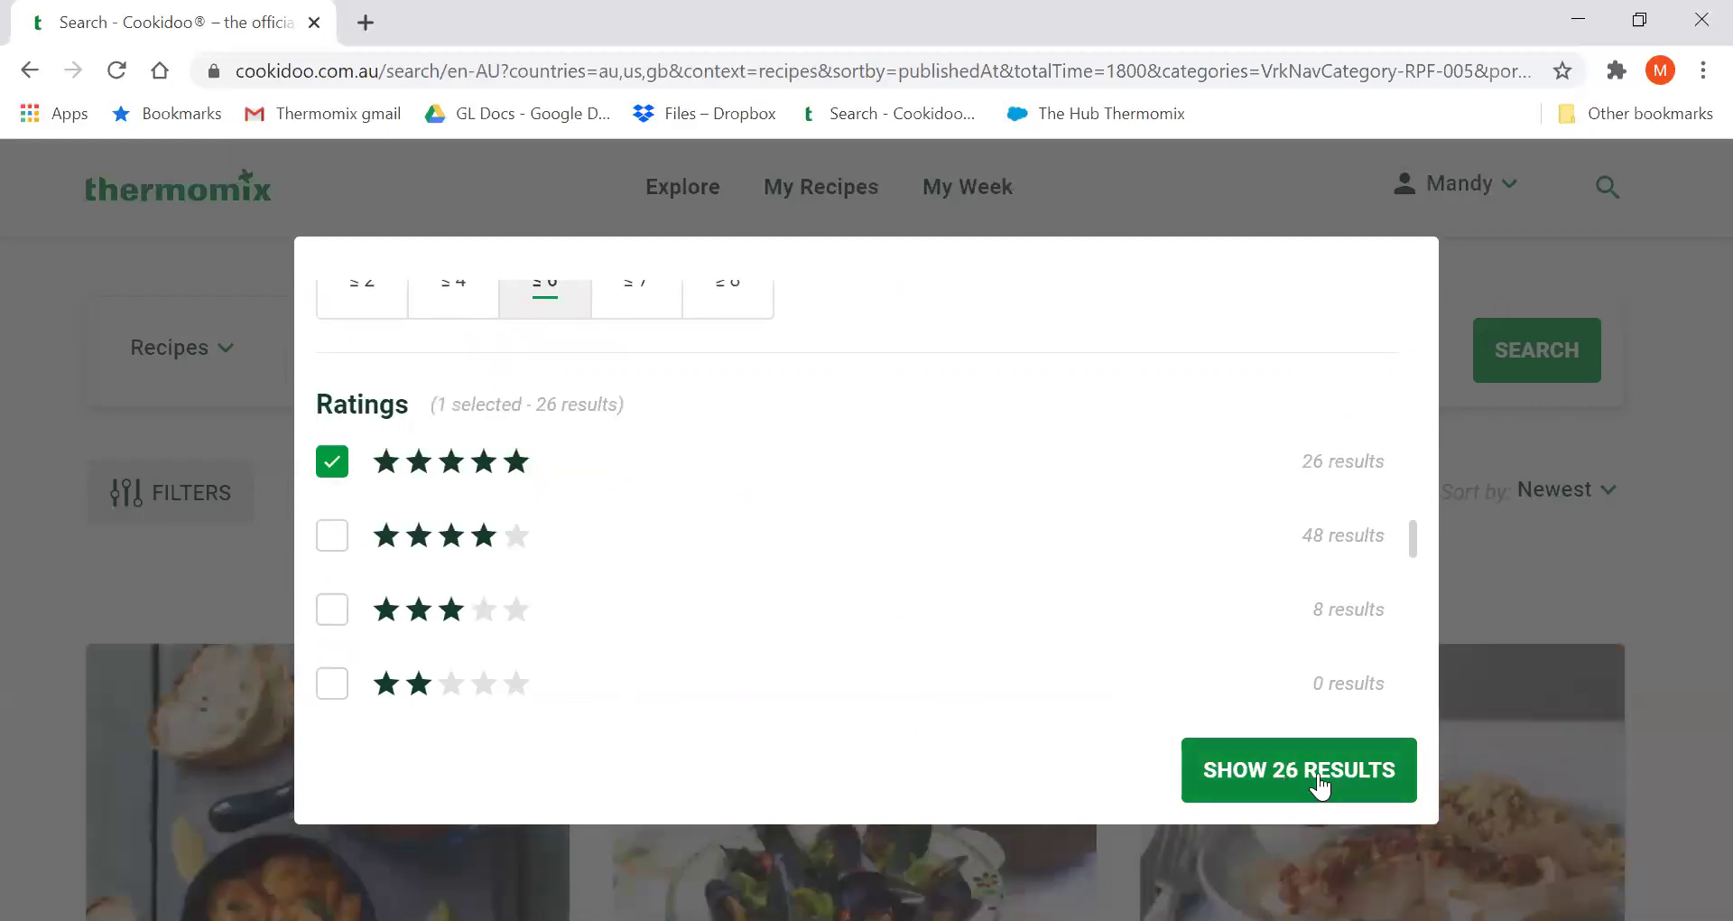
{"action": "left_click", "coordinate": [1320, 787]}
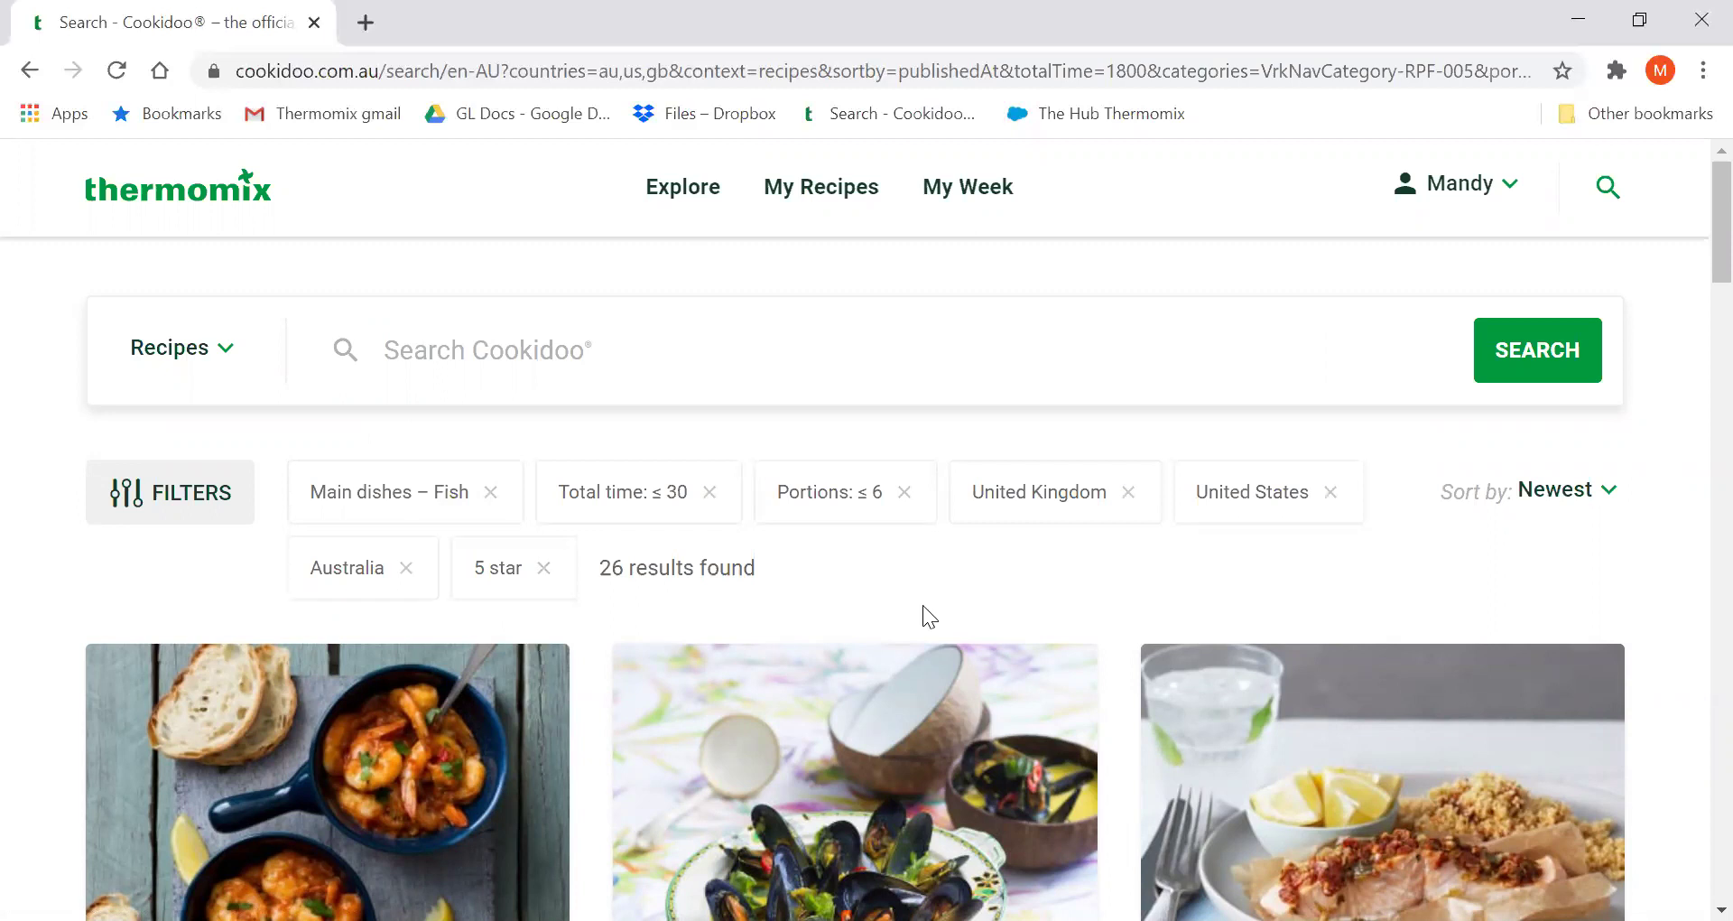
Look through the filtered fish recipe results, checking their ratings and cooking times.
{"action": "scroll", "coordinate": [923, 605], "scroll_direction": "down", "scroll_amount": 3}
{"action": "scroll", "coordinate": [923, 605], "scroll_direction": "down", "scroll_amount": 2}
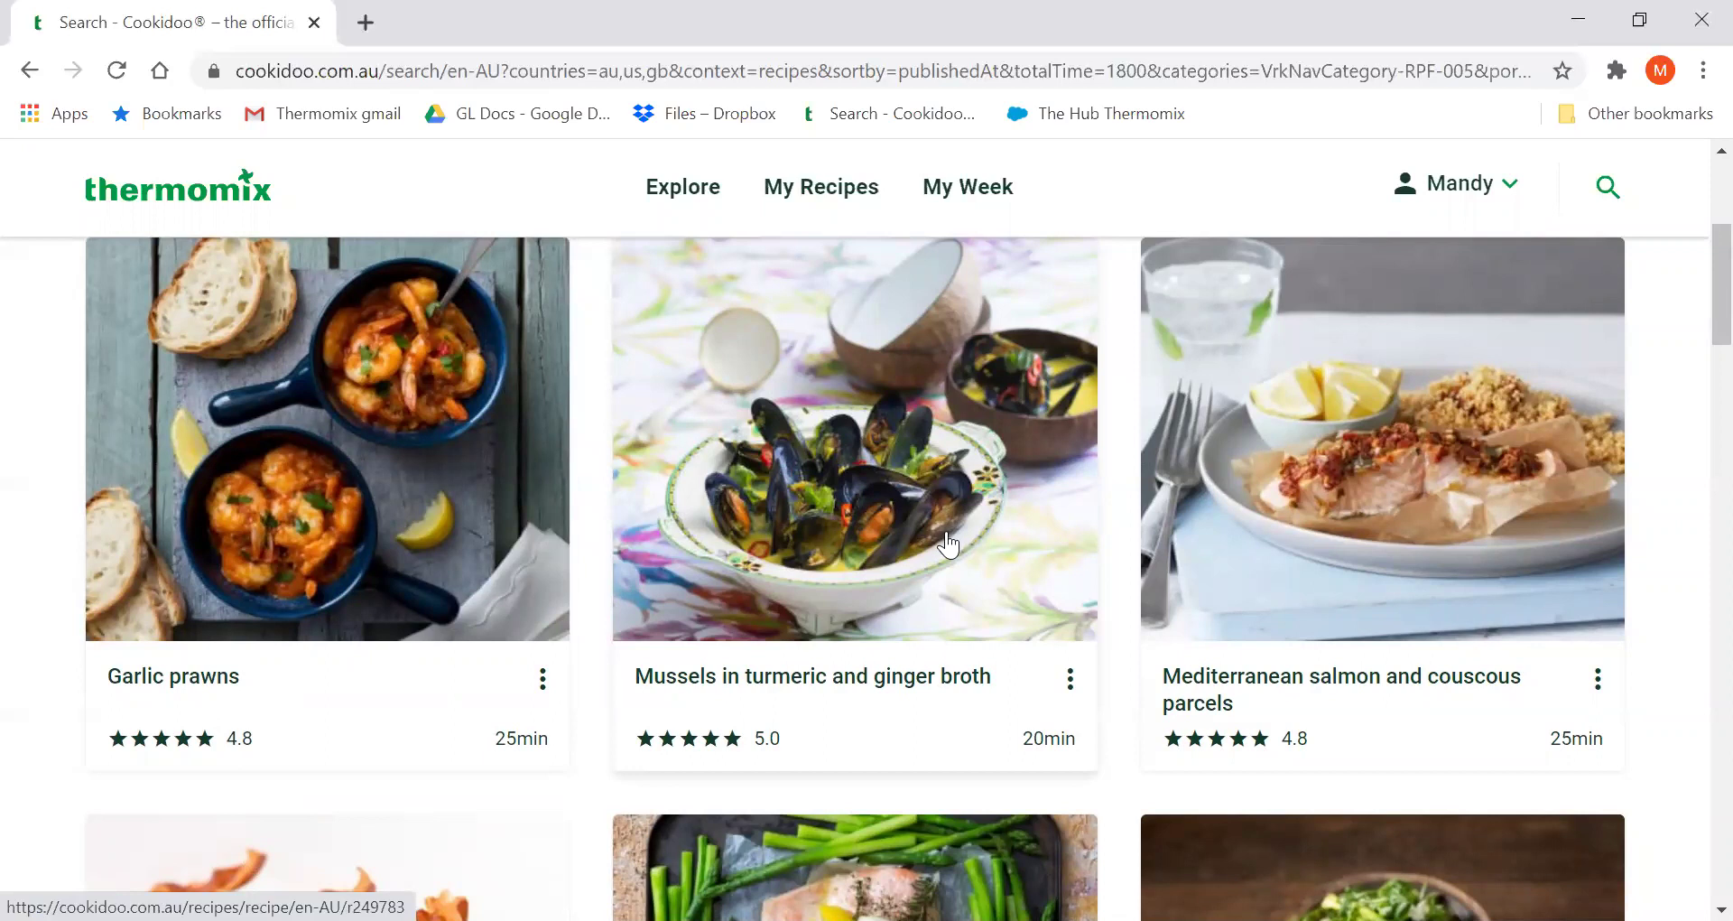
{"action": "scroll", "coordinate": [948, 543], "scroll_direction": "down", "scroll_amount": 4}
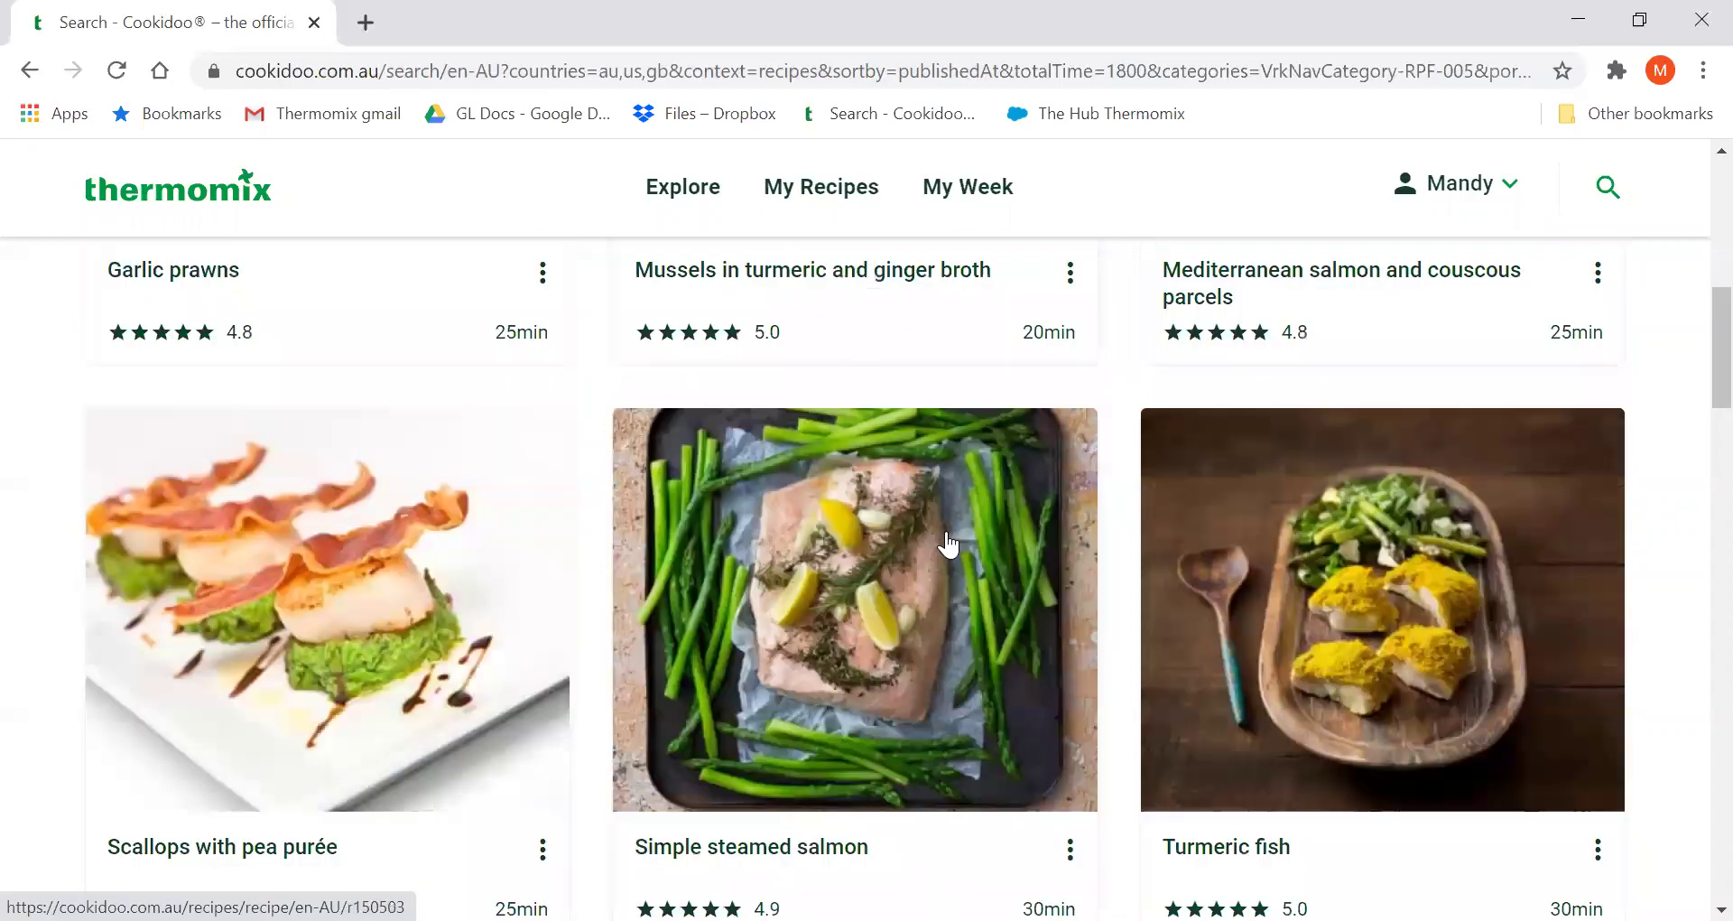
{"action": "scroll", "coordinate": [947, 544], "scroll_direction": "down", "scroll_amount": 6}
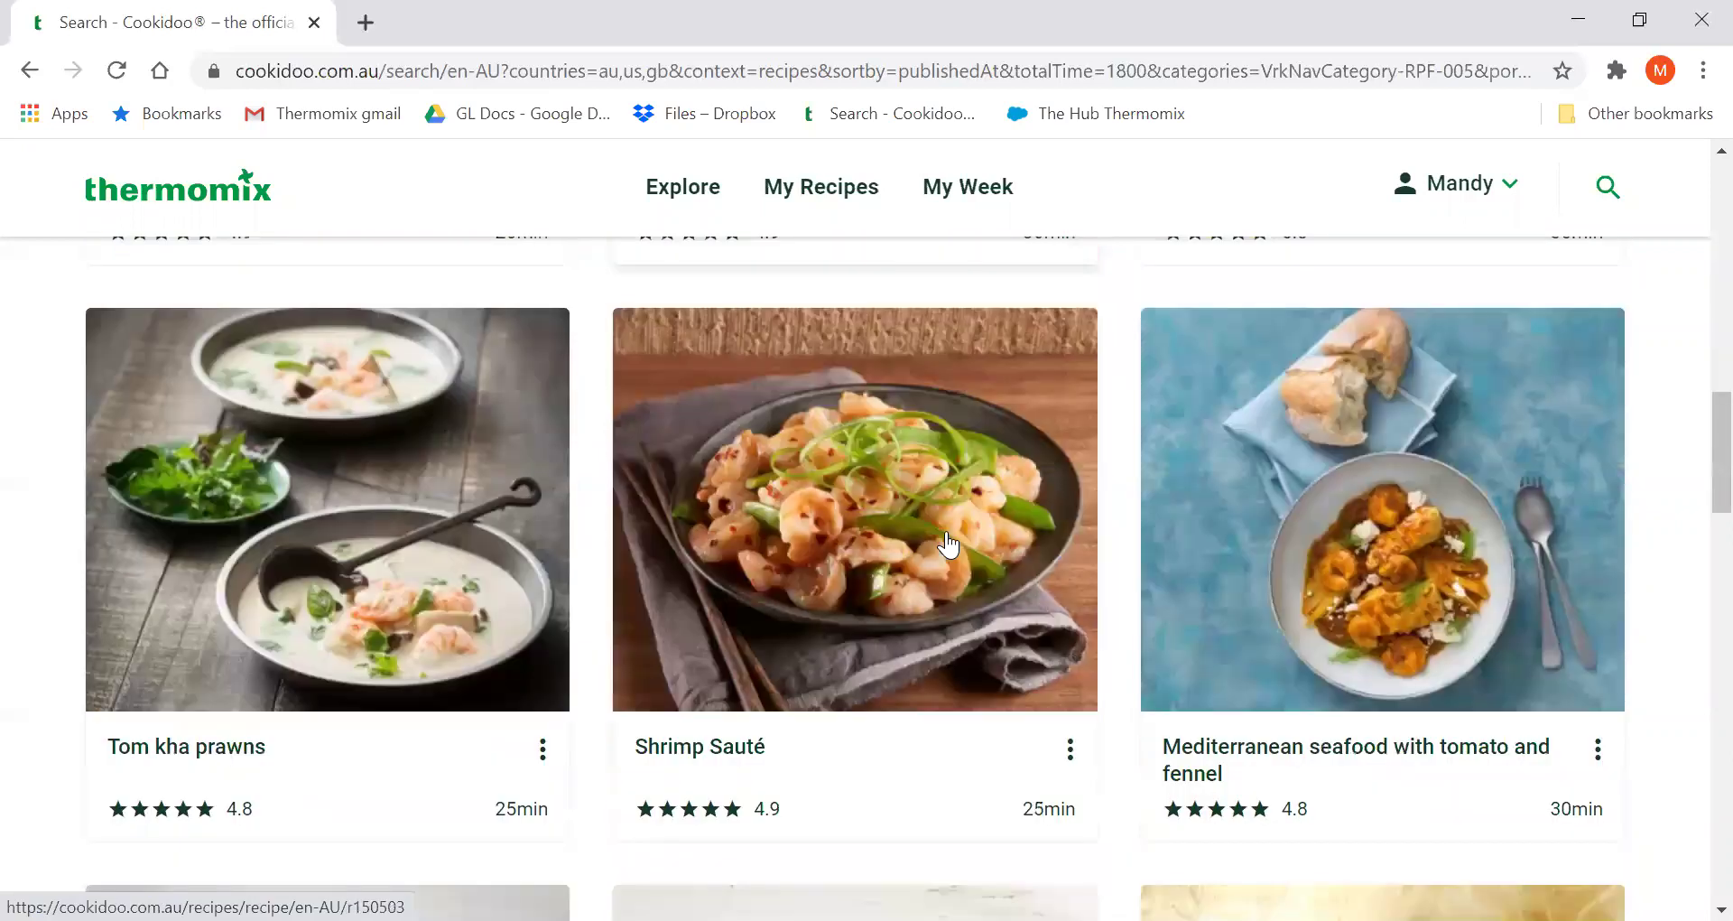
{"action": "scroll", "coordinate": [948, 543], "scroll_direction": "down", "scroll_amount": 8}
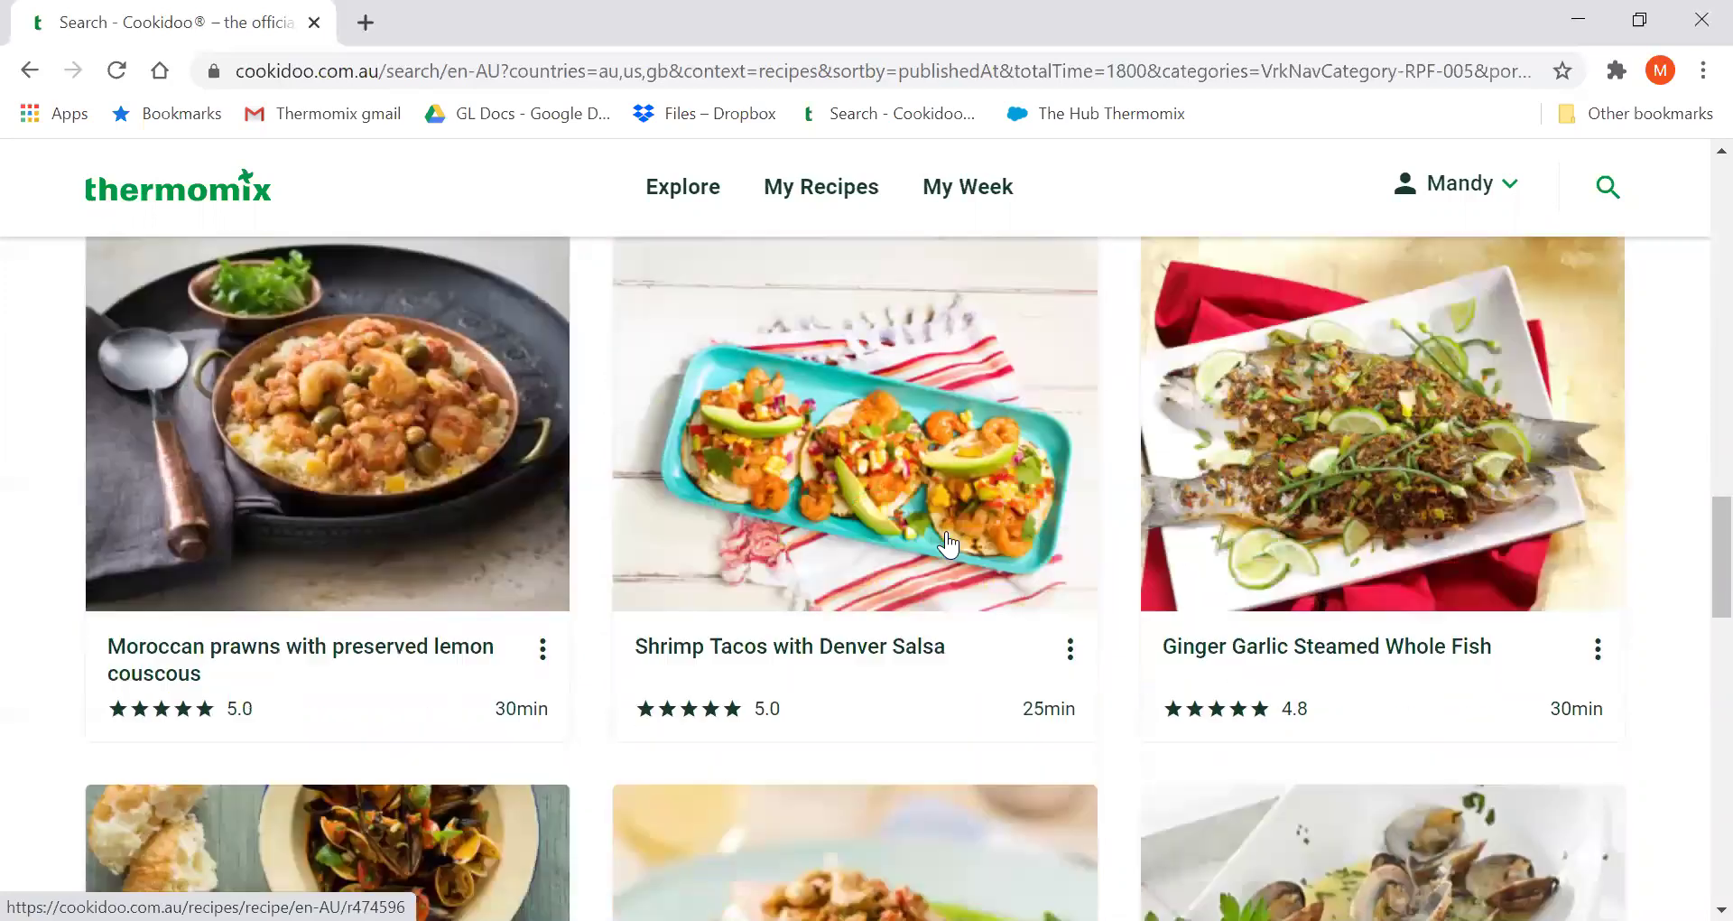
{"action": "scroll", "coordinate": [947, 544], "scroll_direction": "down", "scroll_amount": 3}
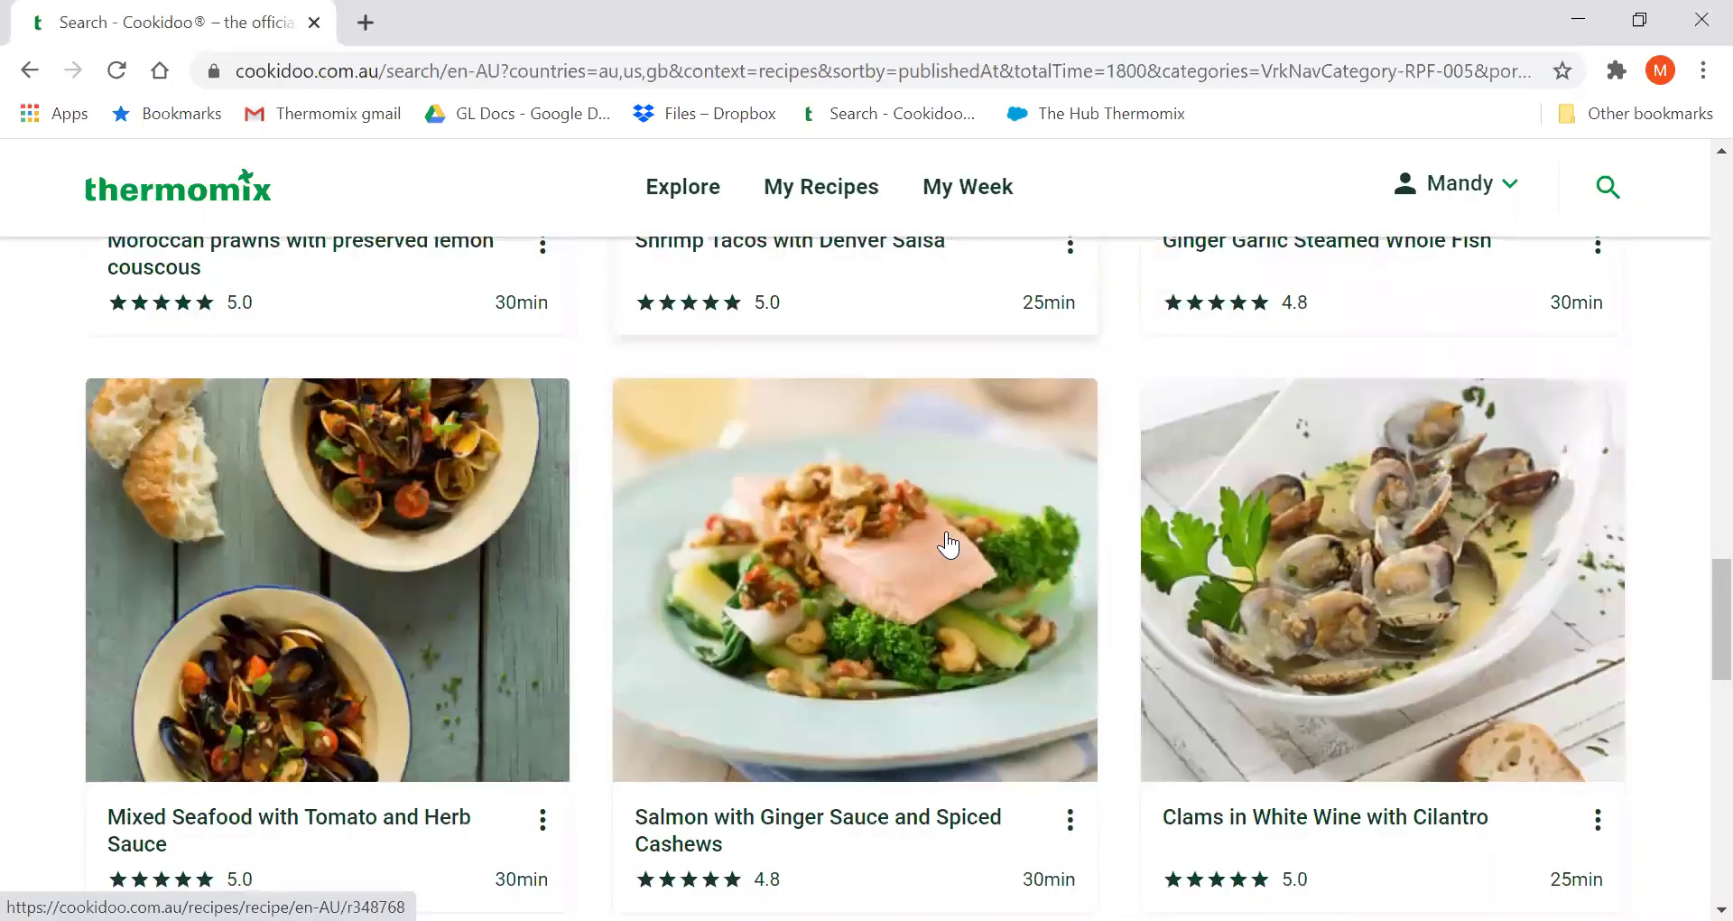
{"action": "scroll", "coordinate": [948, 543], "scroll_direction": "down", "scroll_amount": 6}
{"action": "scroll", "coordinate": [945, 528], "scroll_direction": "down", "scroll_amount": 7}
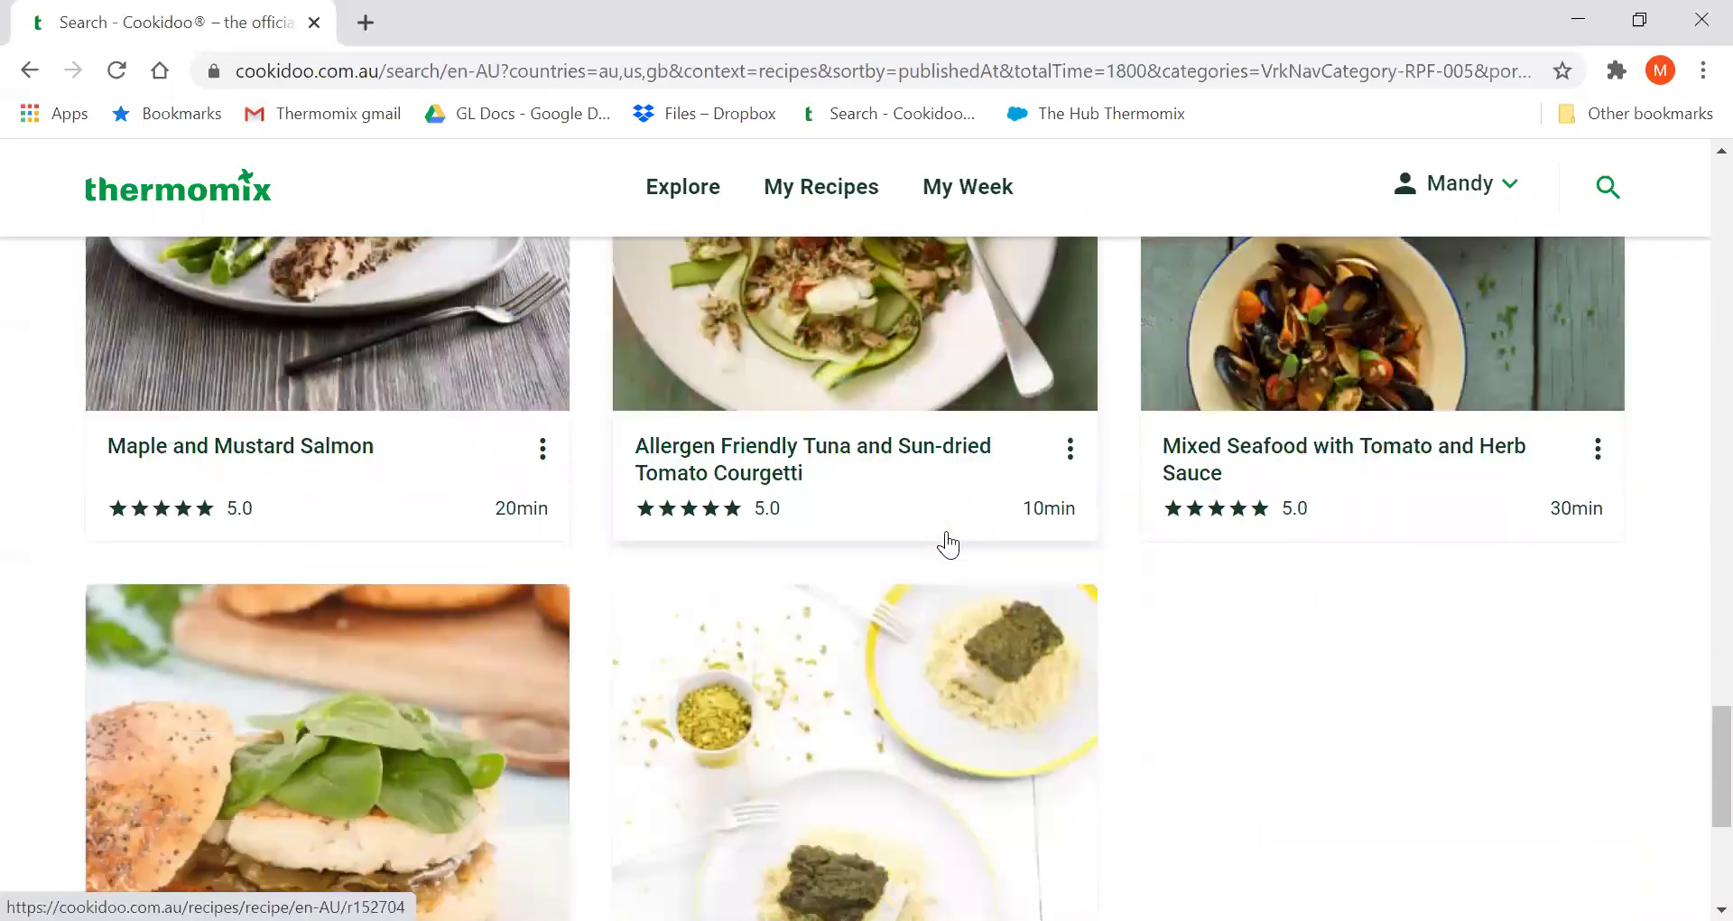
{"action": "scroll", "coordinate": [947, 543], "scroll_direction": "down", "scroll_amount": 3}
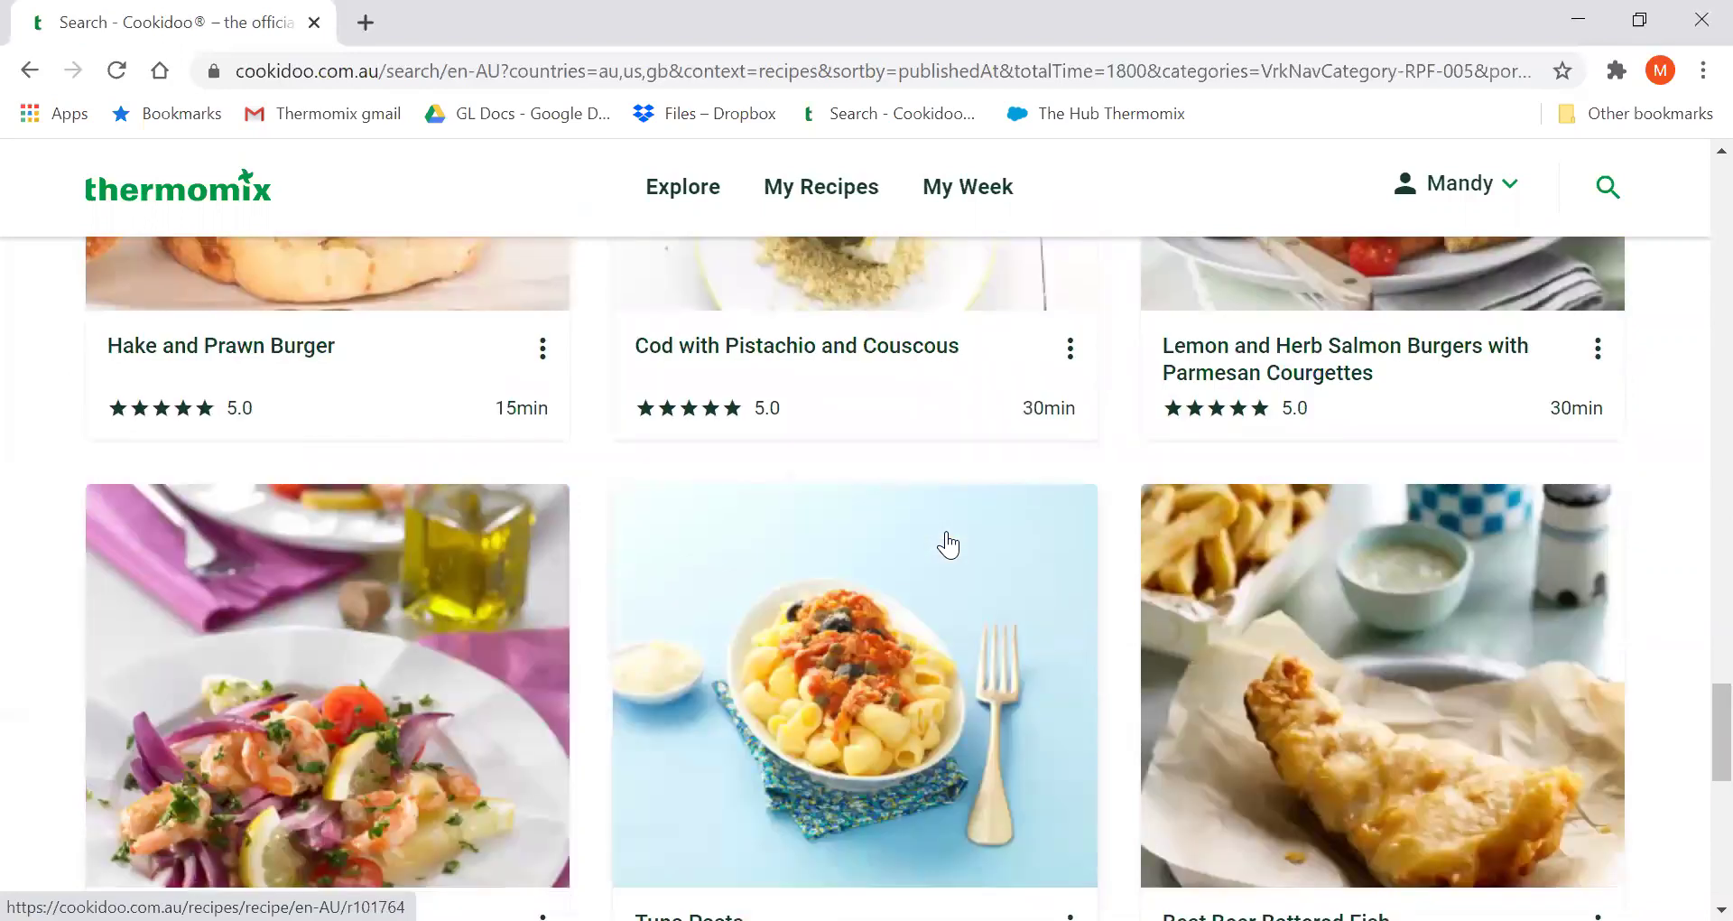
{"action": "scroll", "coordinate": [947, 543], "scroll_direction": "down", "scroll_amount": 4}
{"action": "scroll", "coordinate": [948, 544], "scroll_direction": "down", "scroll_amount": 1}
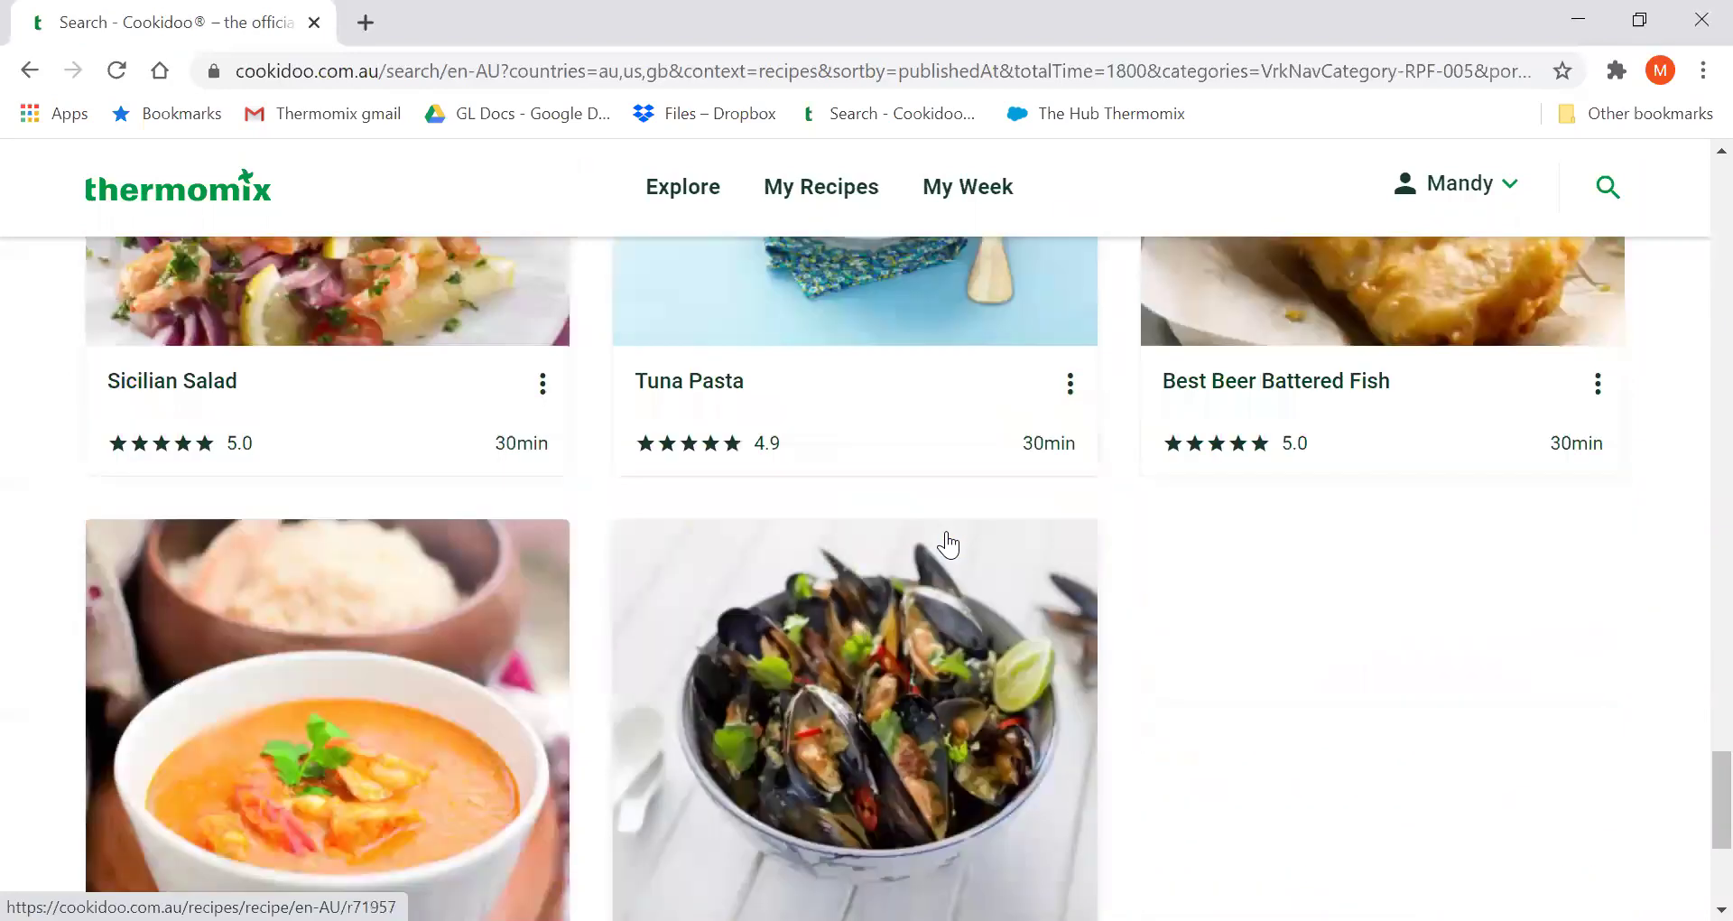
{"action": "scroll", "coordinate": [947, 543], "scroll_direction": "down", "scroll_amount": 3}
{"action": "scroll", "coordinate": [947, 541], "scroll_direction": "up", "scroll_amount": 20}
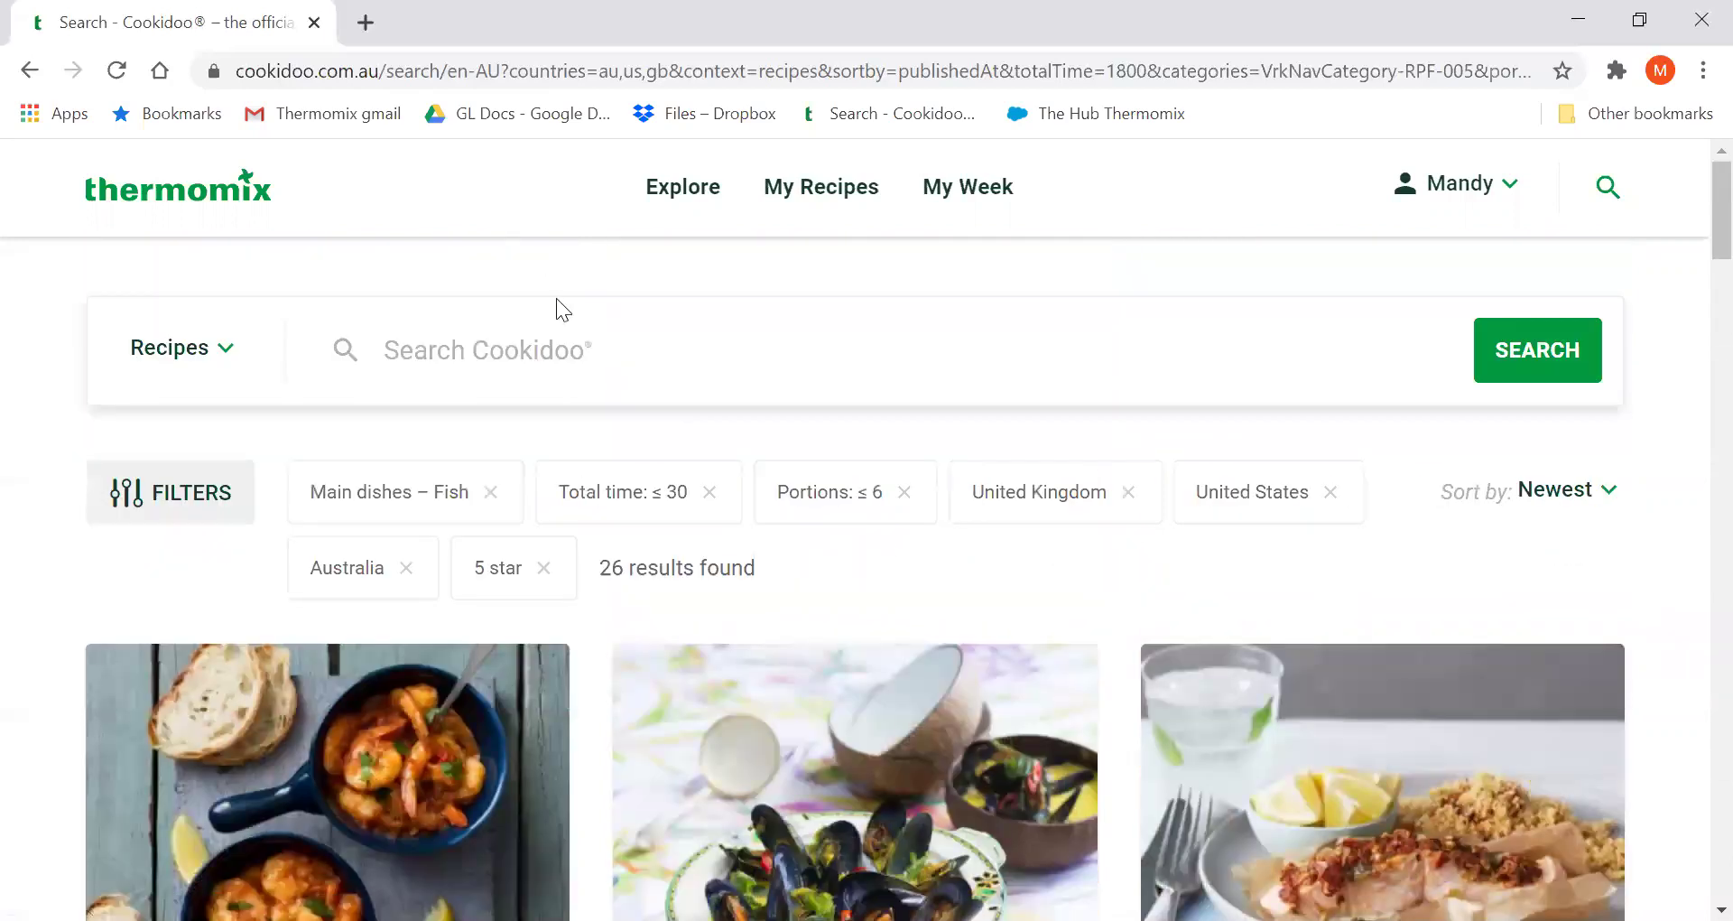
Add the Garlic prawns recipe to My Week for 7 August 2020.
{"action": "scroll", "coordinate": [578, 686], "scroll_direction": "down", "scroll_amount": 4}
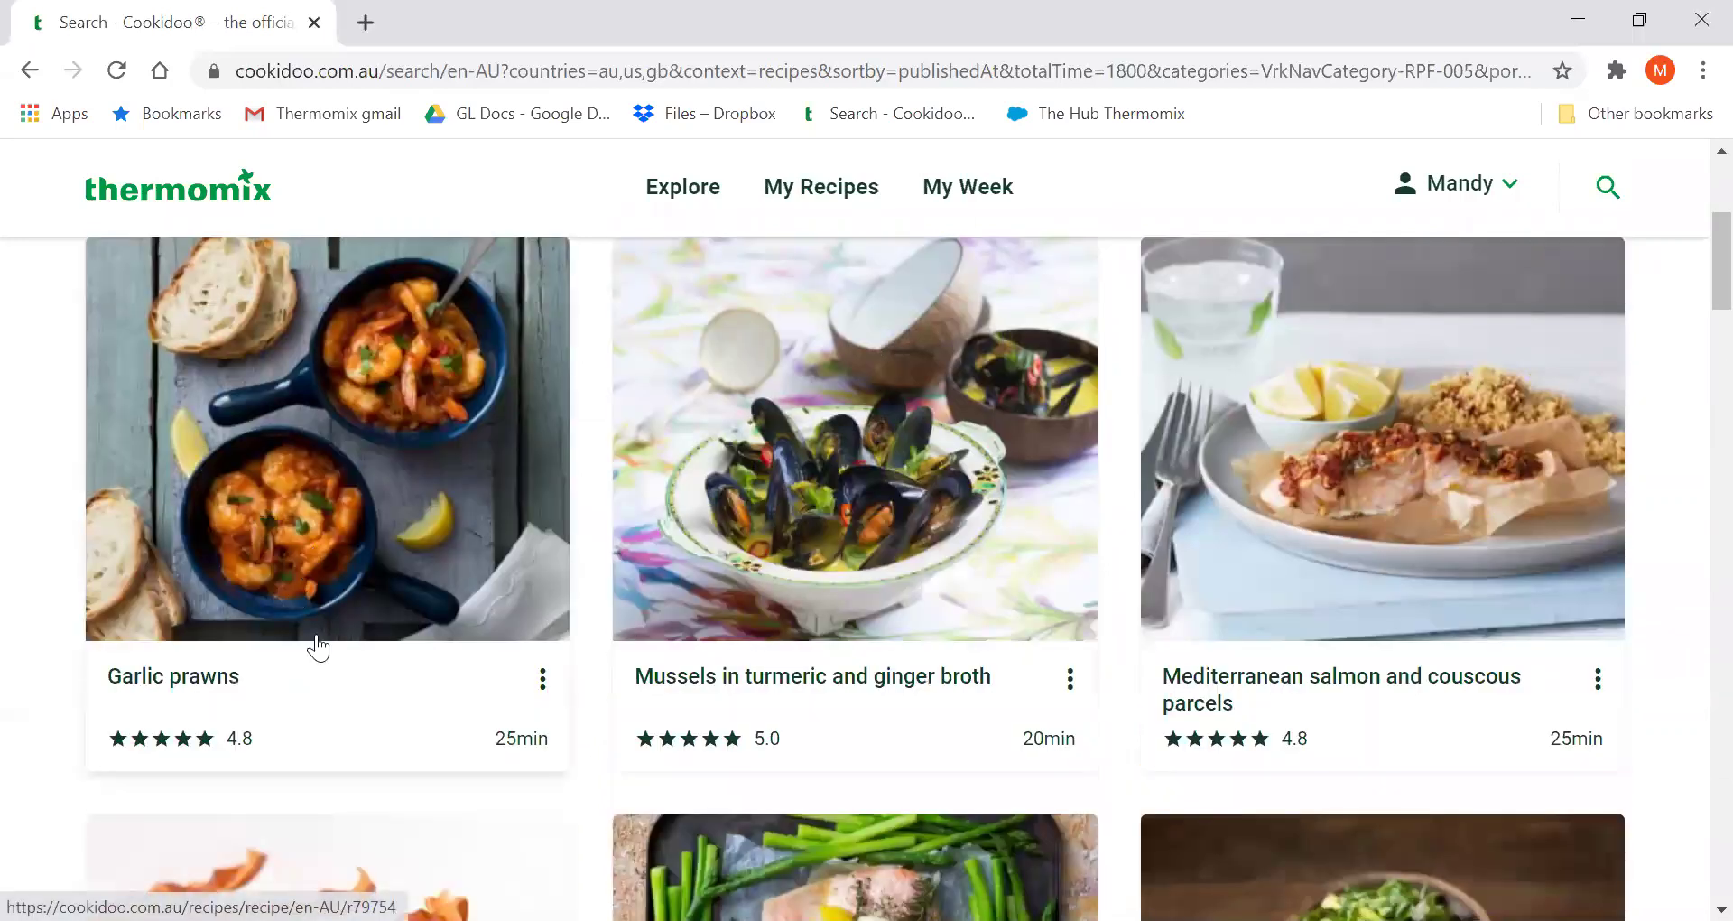
{"action": "left_click", "coordinate": [542, 678]}
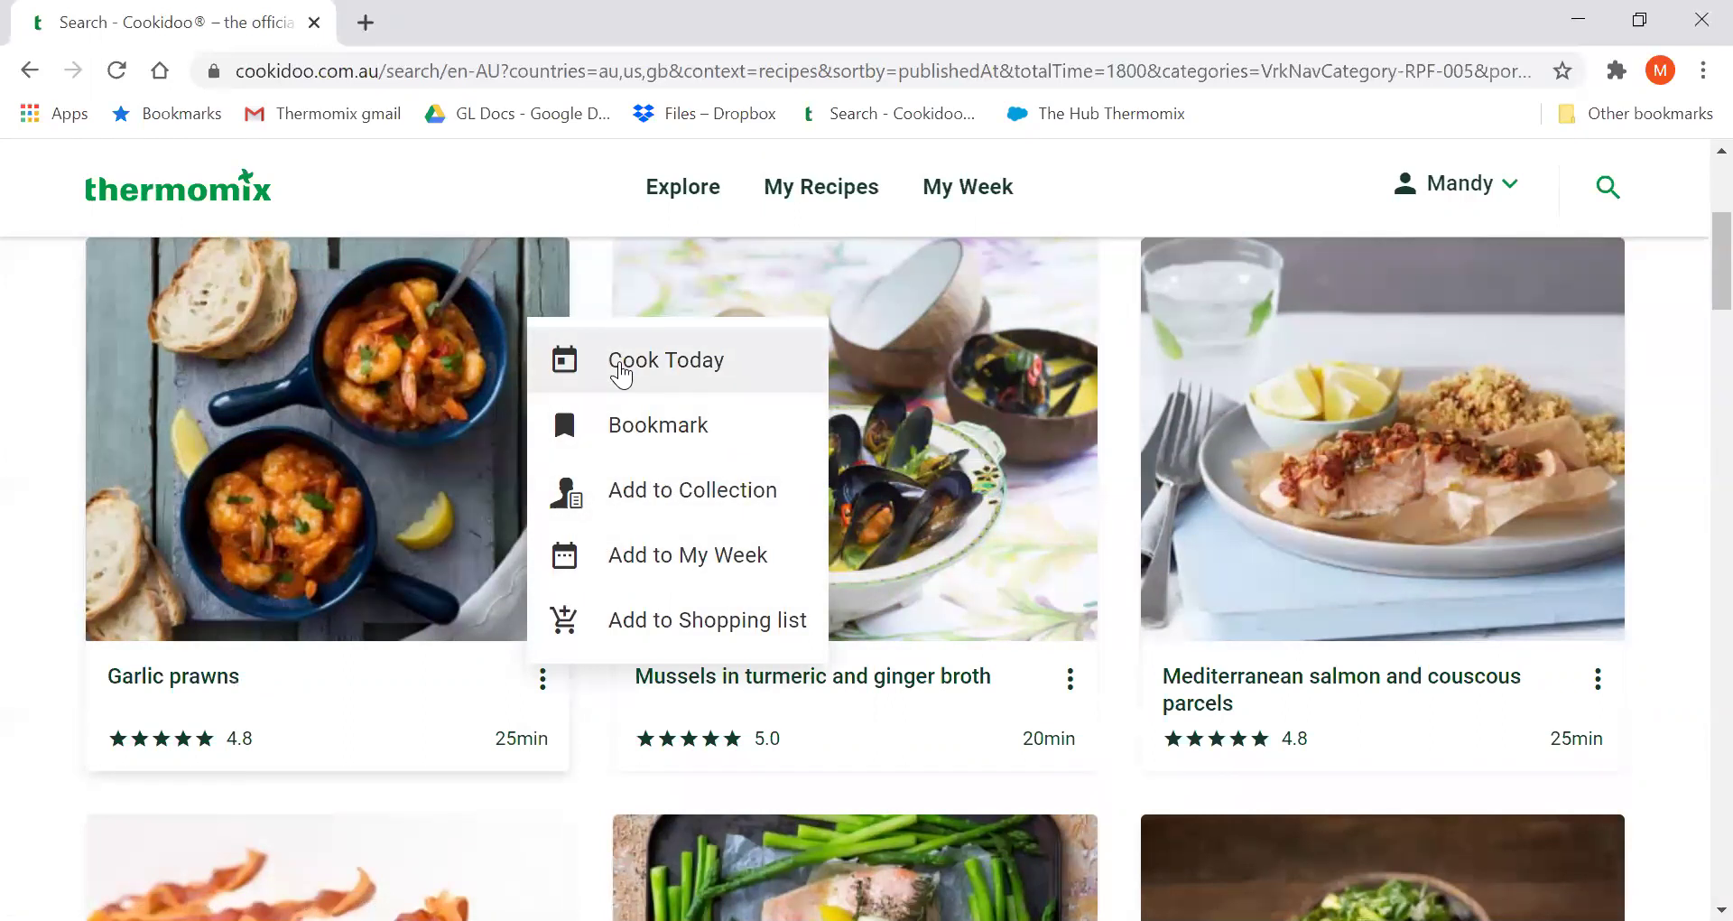
{"action": "left_click", "coordinate": [687, 557]}
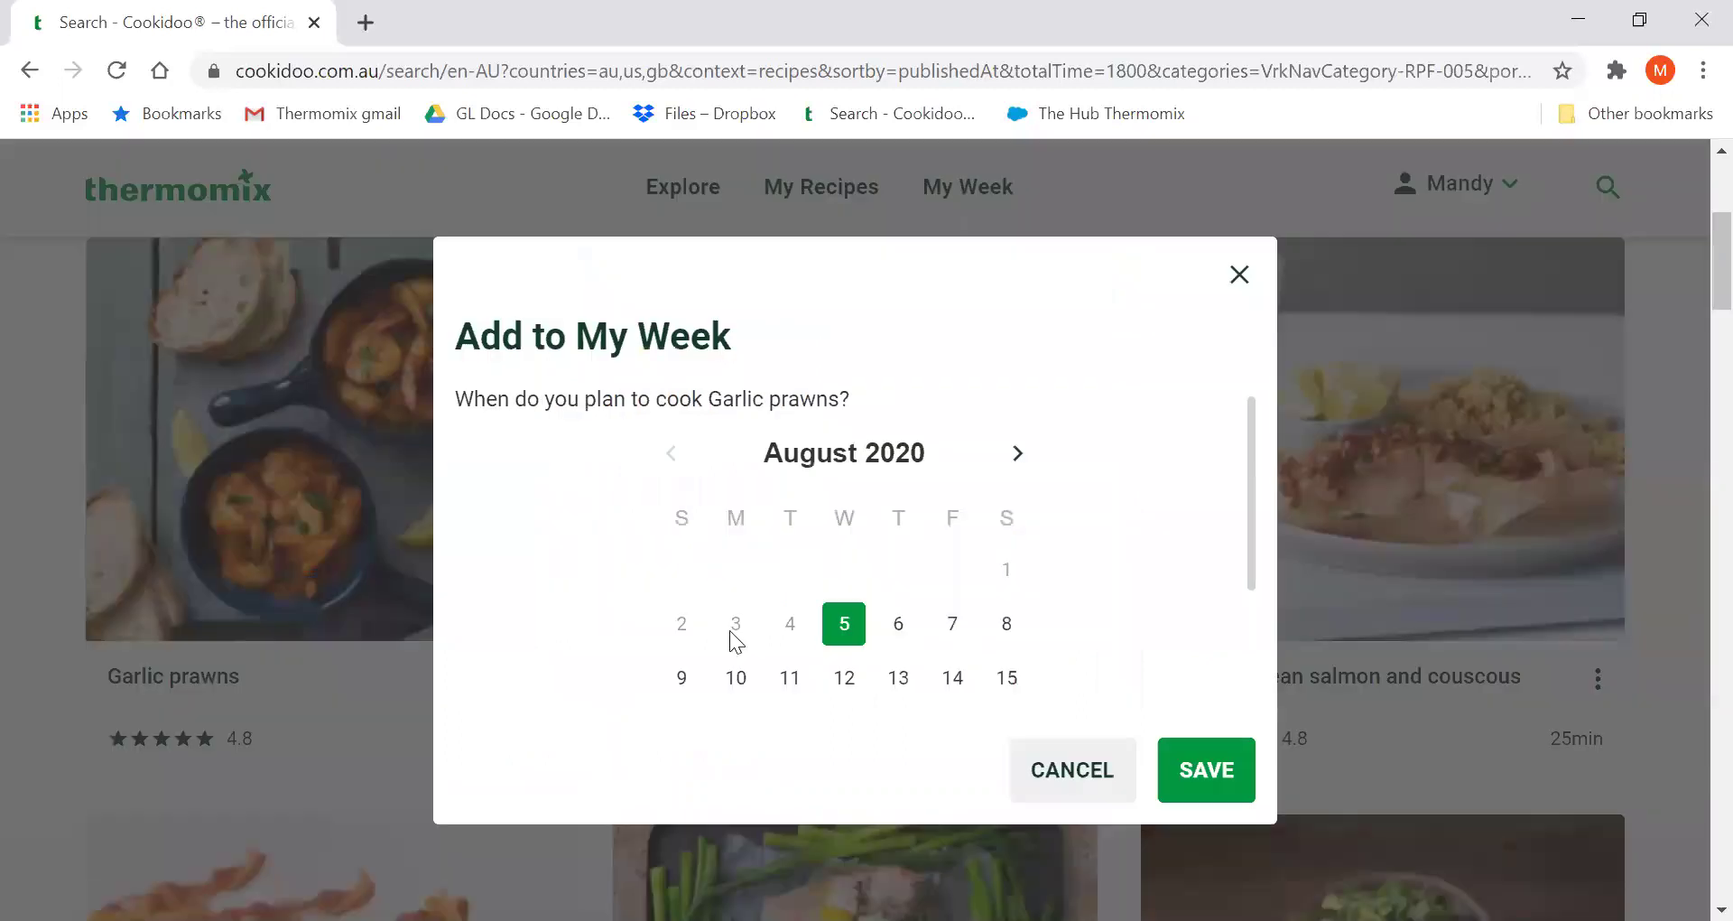
{"action": "left_click", "coordinate": [952, 625]}
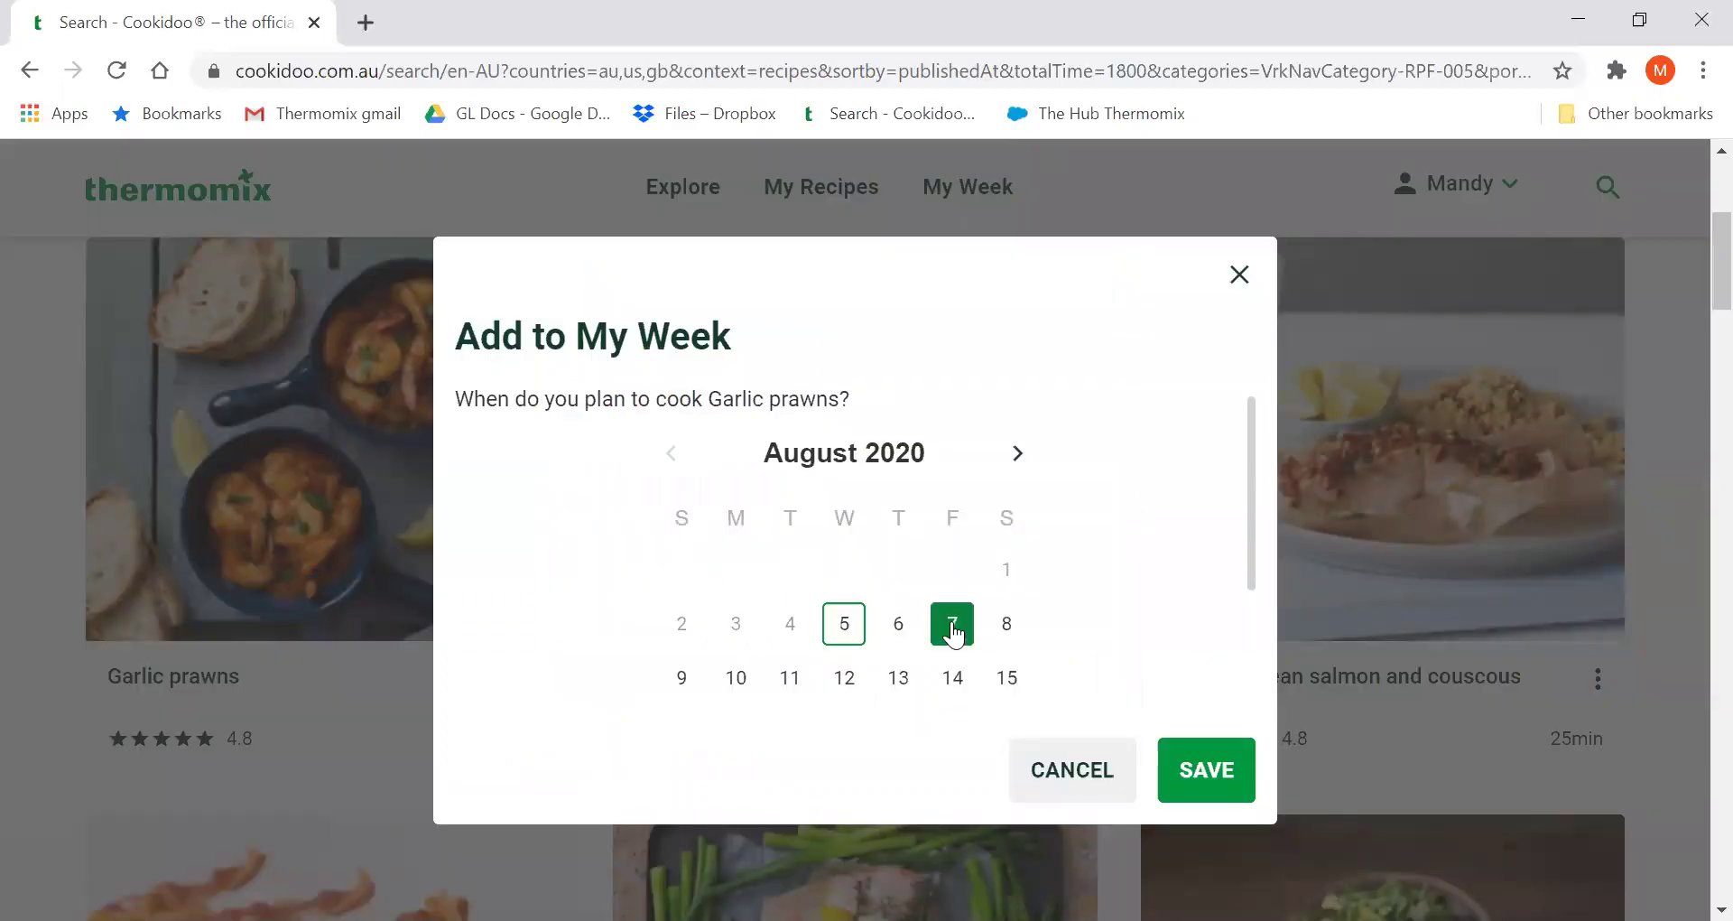
{"action": "left_click", "coordinate": [1232, 778]}
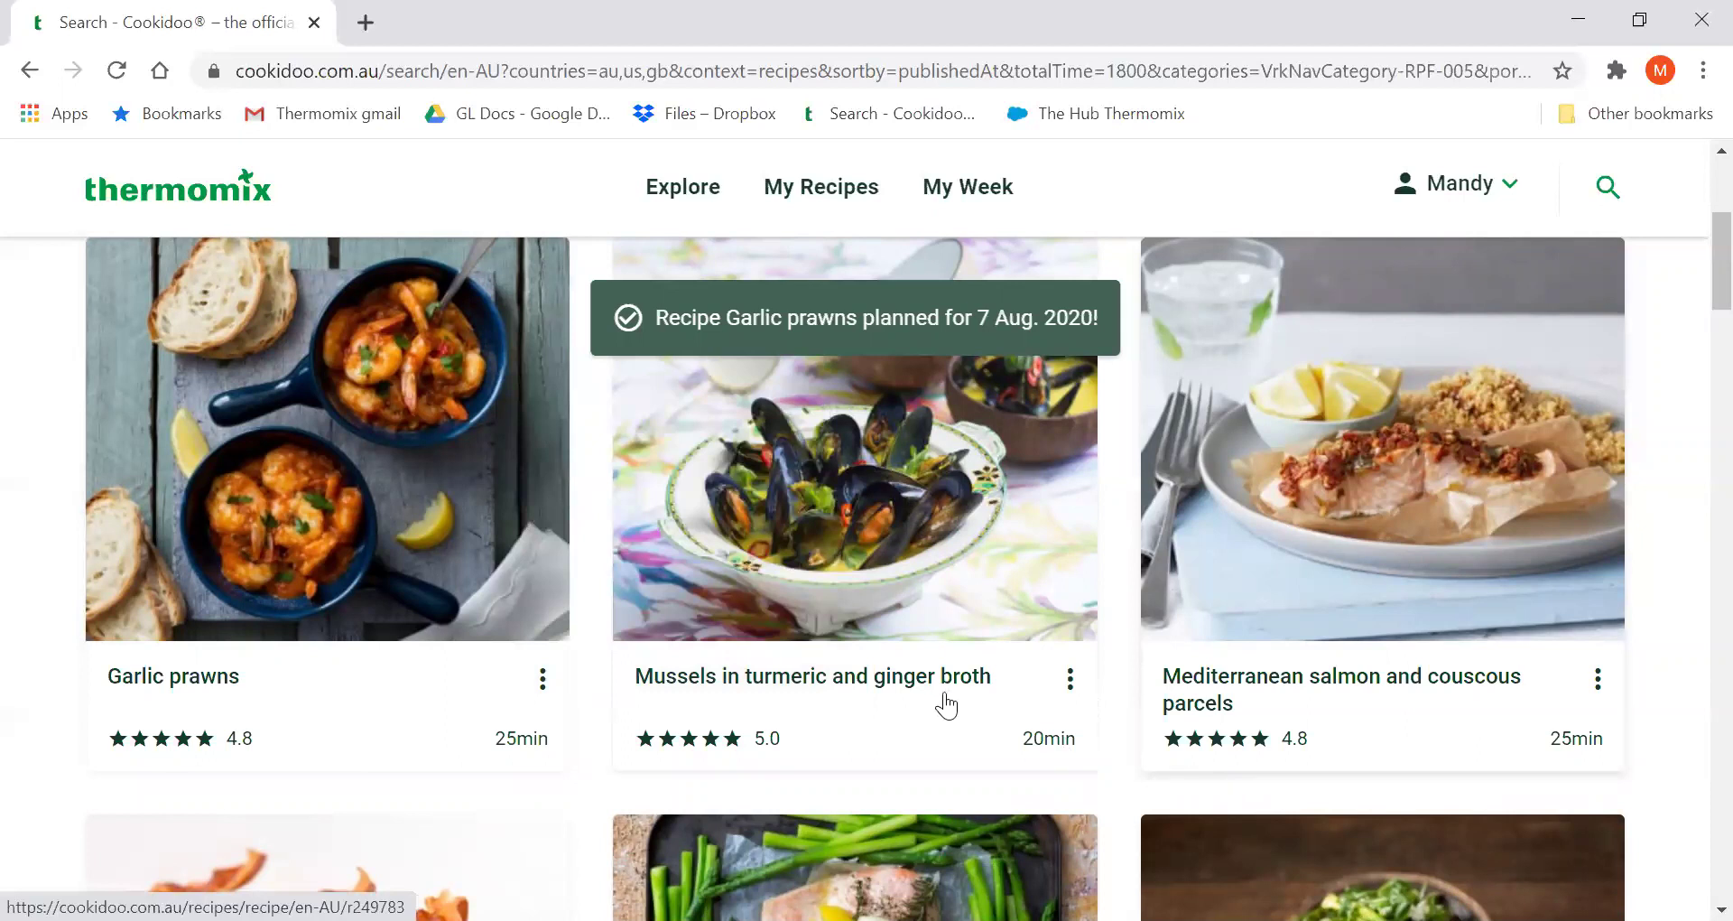
Add the Mediterranean salmon and couscous parcels recipe to My Week for 9 August 2020.
{"action": "scroll", "coordinate": [938, 700], "scroll_direction": "down", "scroll_amount": 2}
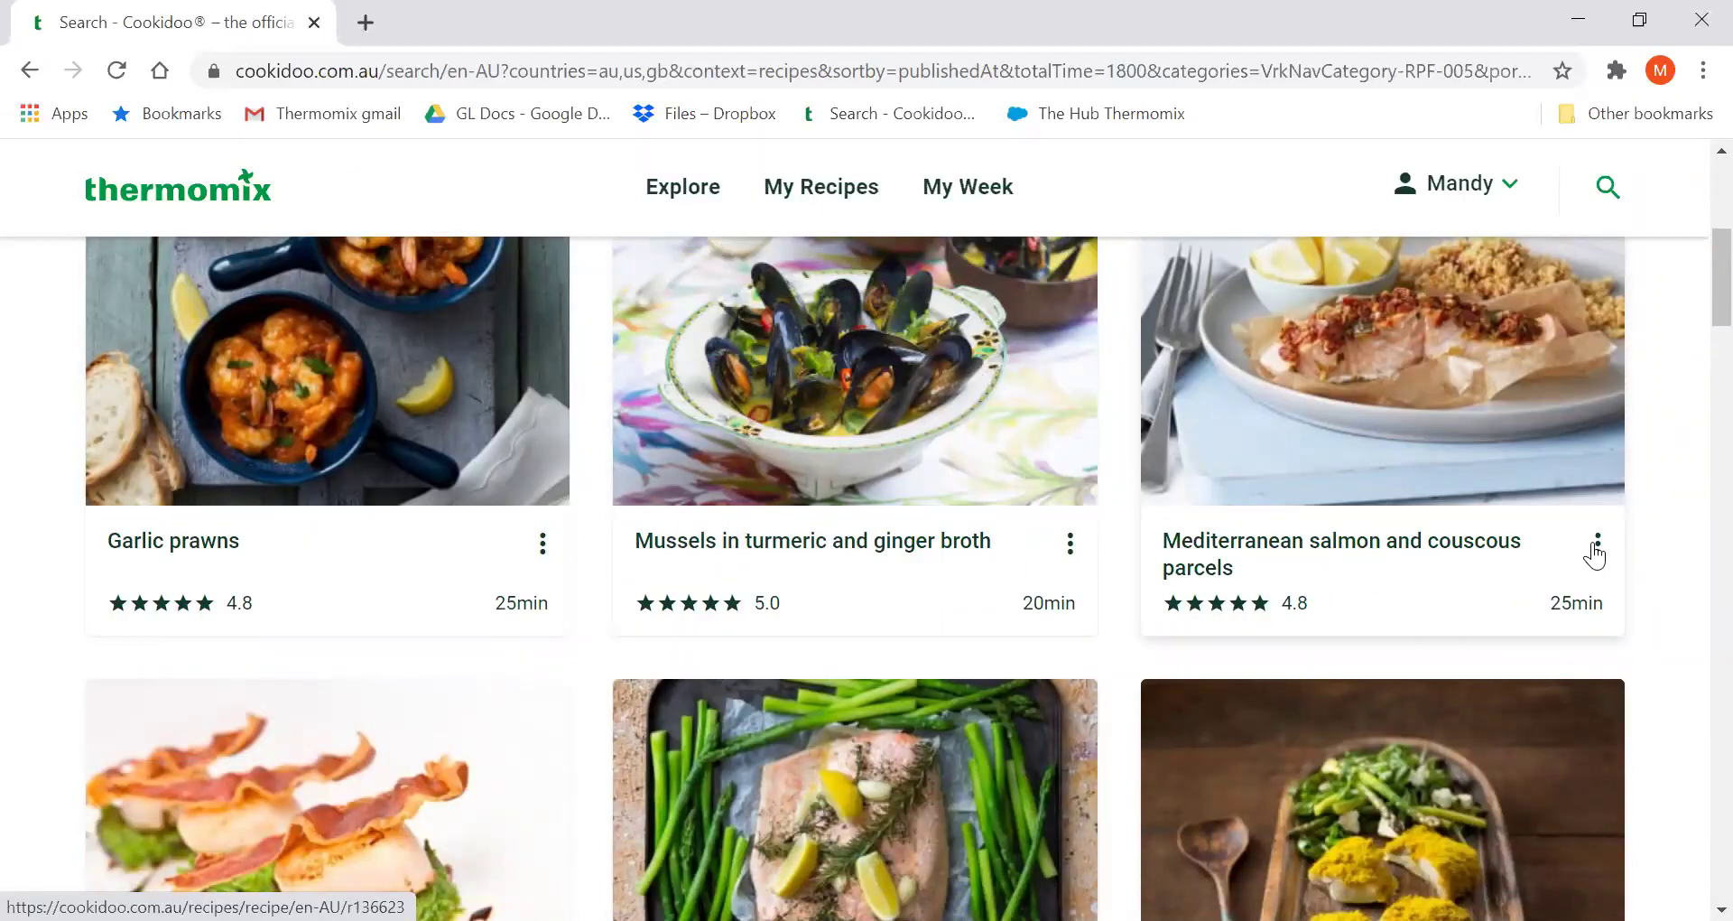
{"action": "left_click", "coordinate": [1594, 546]}
{"action": "left_click", "coordinate": [1520, 796]}
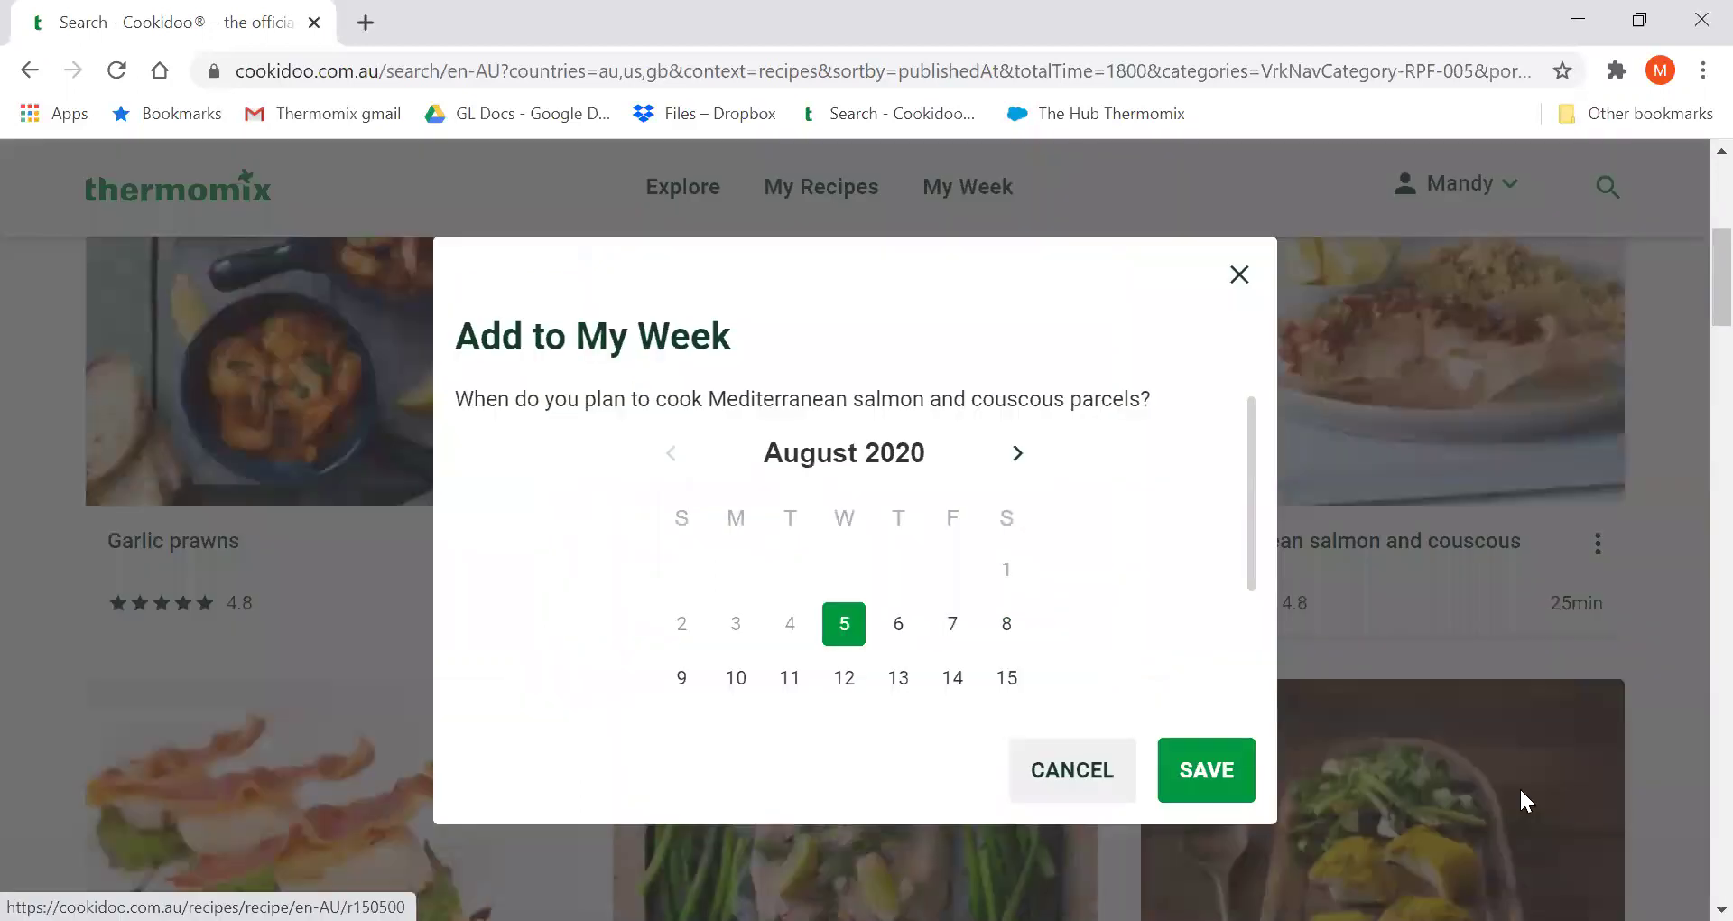
{"action": "left_click", "coordinate": [682, 681]}
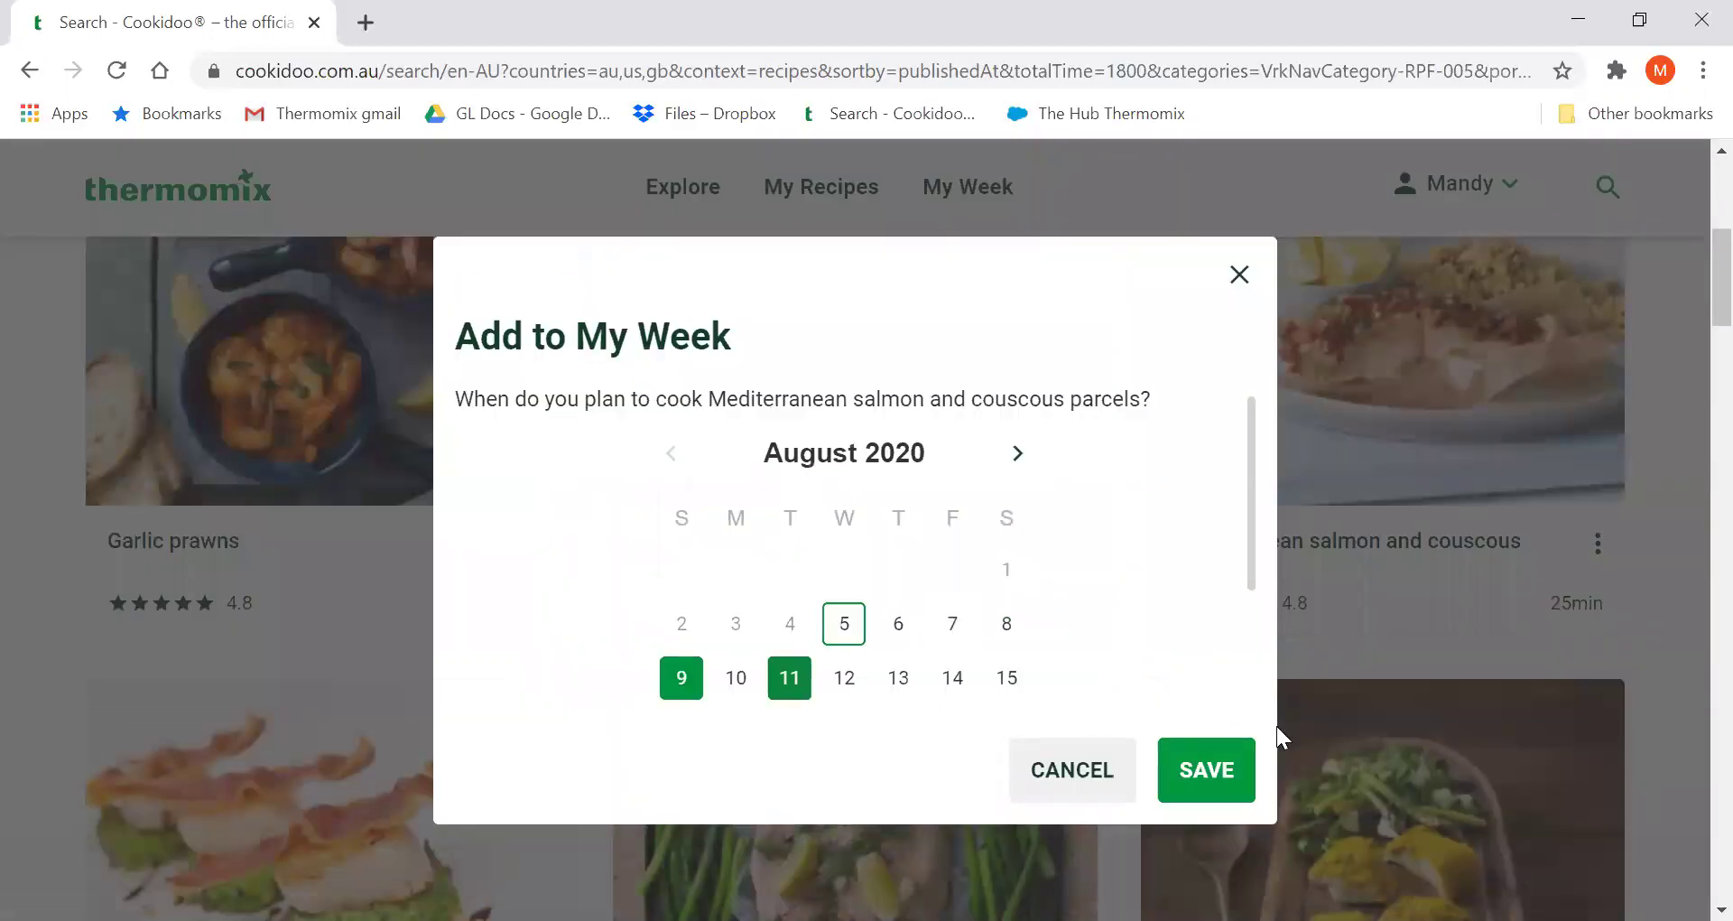
{"action": "left_click", "coordinate": [1203, 770]}
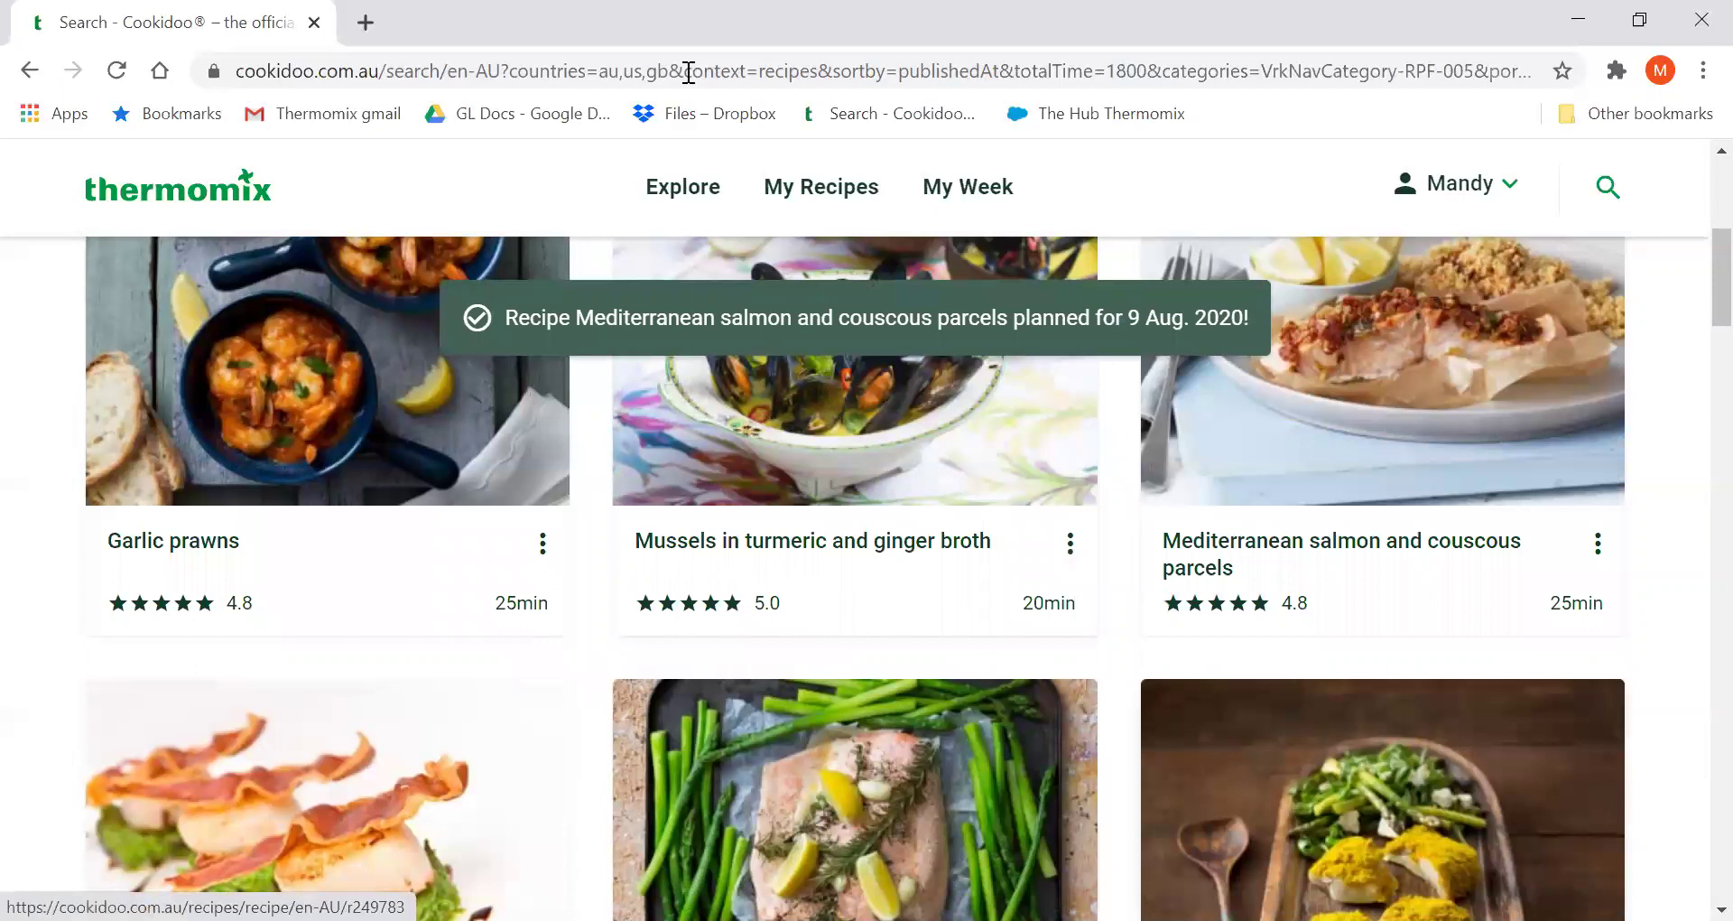
Open the My Week planner and clear all items from its shopping list.
{"action": "left_click", "coordinate": [993, 199]}
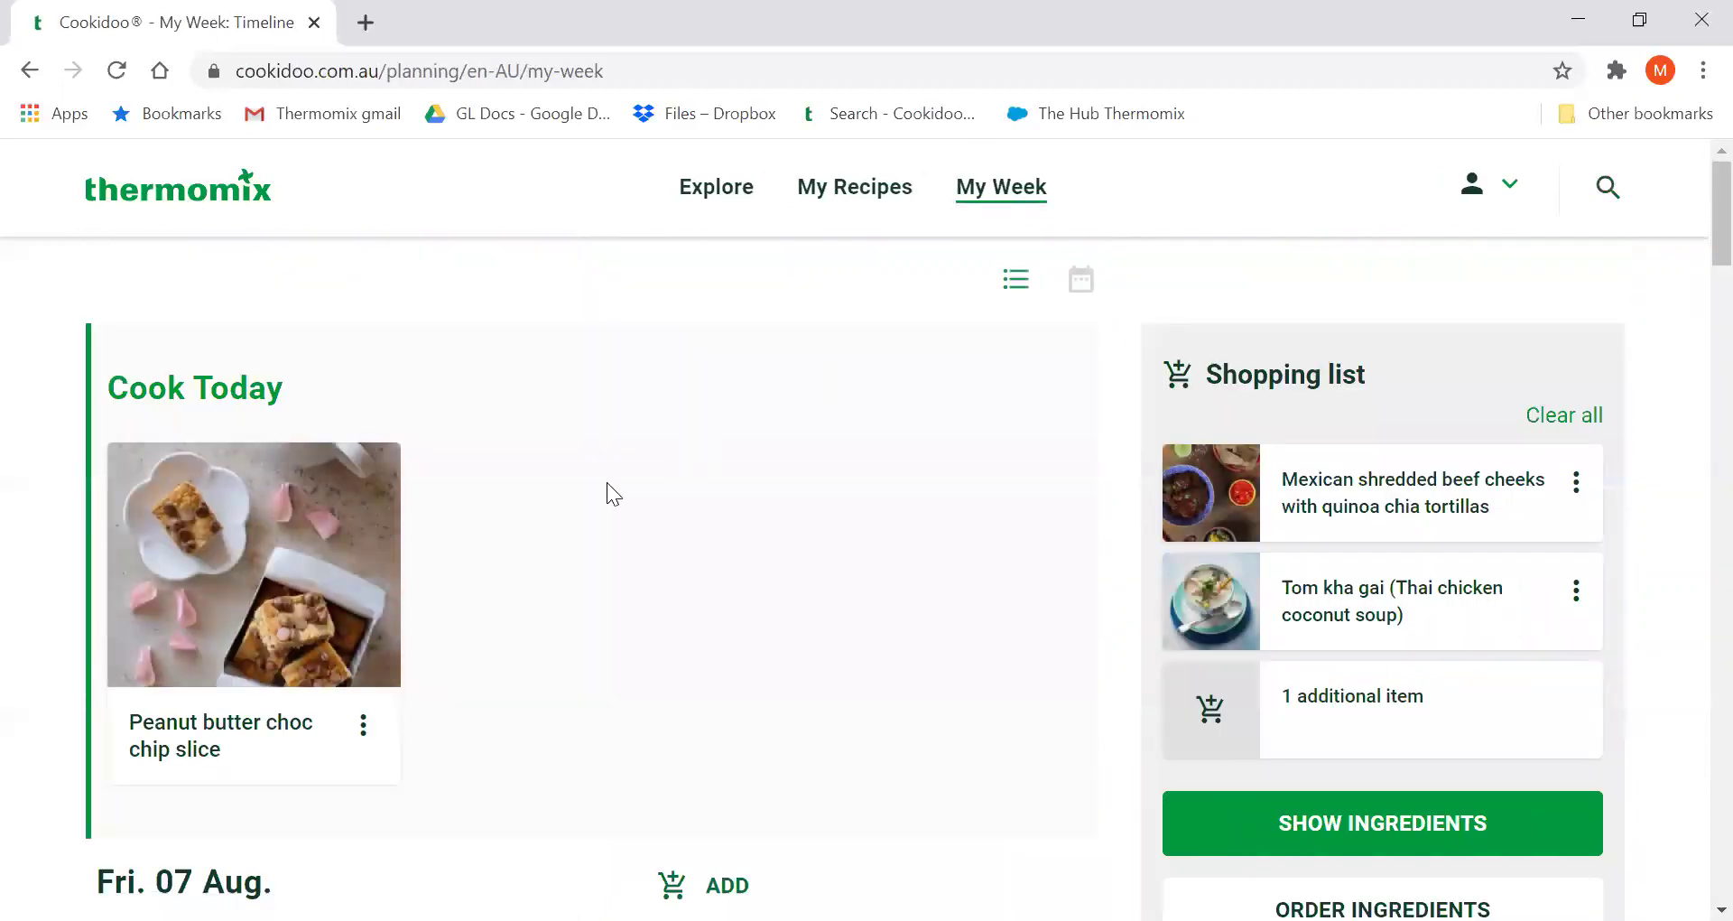
{"action": "scroll", "coordinate": [606, 482], "scroll_direction": "down", "scroll_amount": 6}
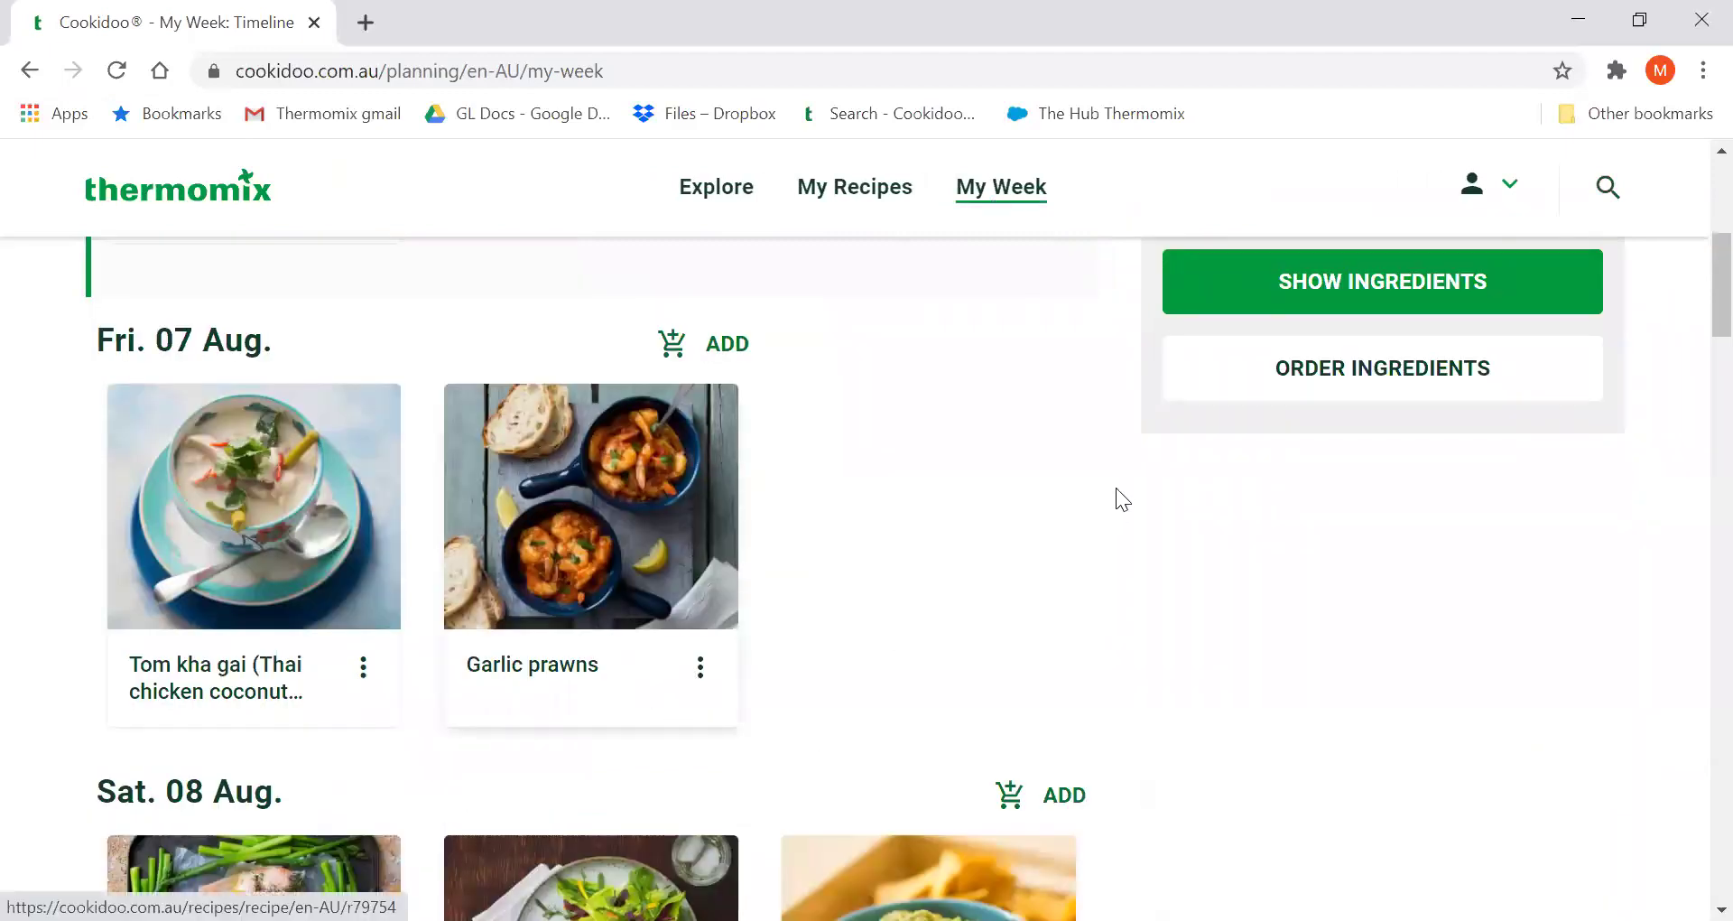
{"action": "scroll", "coordinate": [1116, 487], "scroll_direction": "up", "scroll_amount": 6}
{"action": "left_click", "coordinate": [1562, 417]}
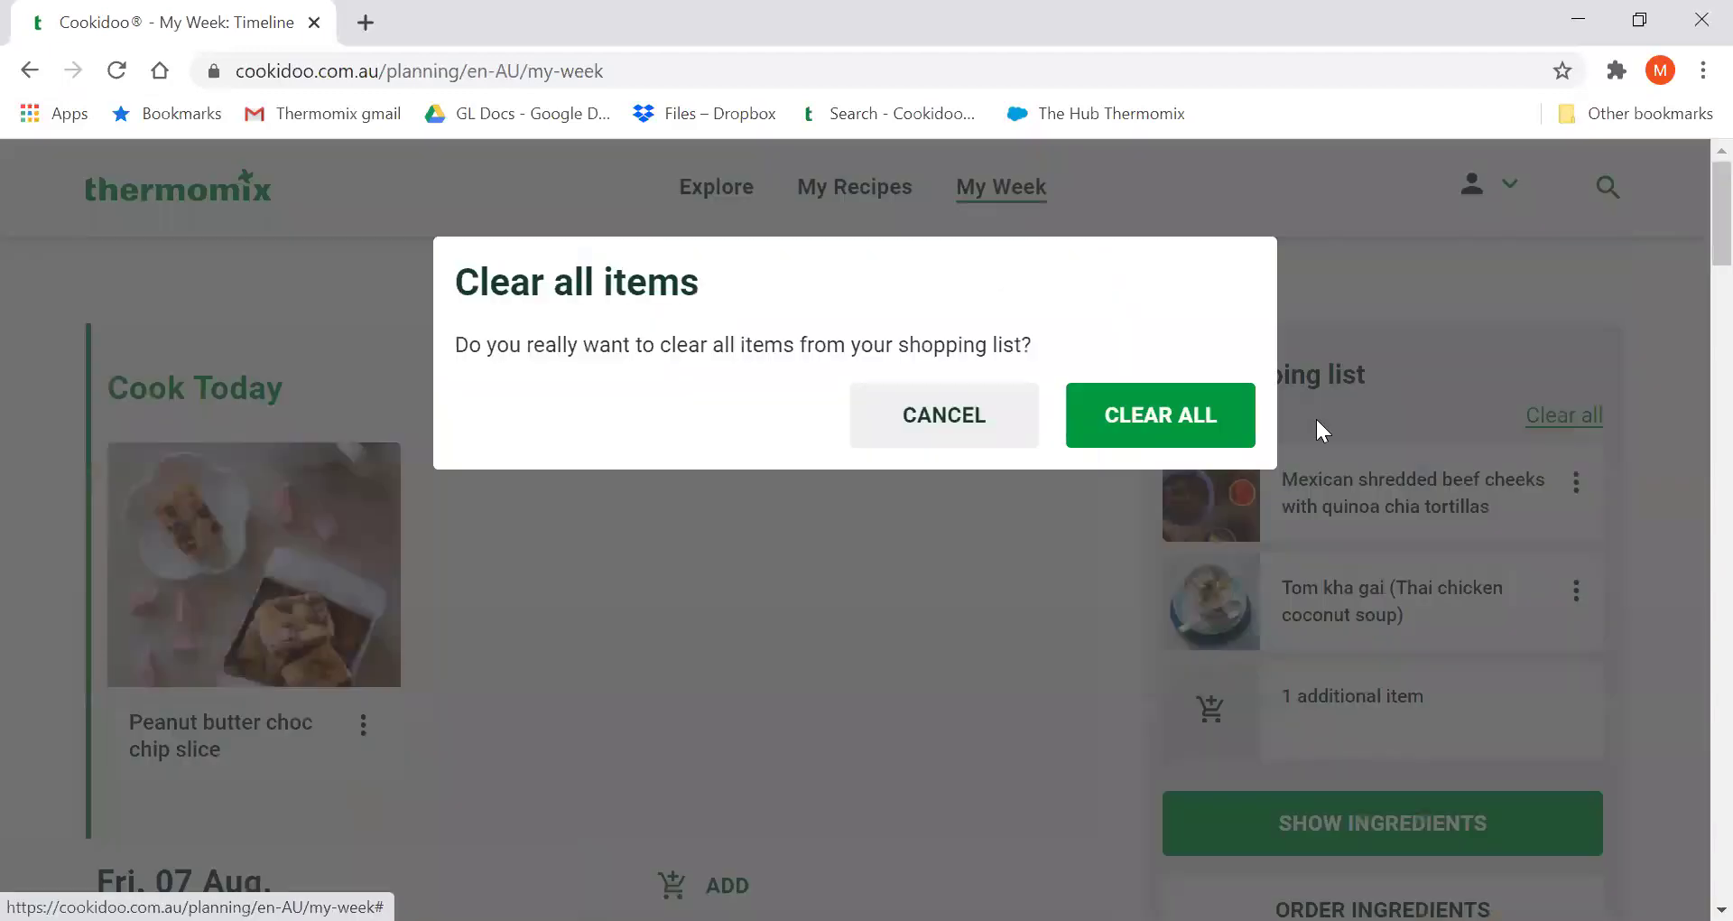
{"action": "left_click", "coordinate": [1110, 430]}
Look through the recipes planned in My Week from Friday 7 August to Tuesday 11 August.
{"action": "scroll", "coordinate": [810, 574], "scroll_direction": "down", "scroll_amount": 3}
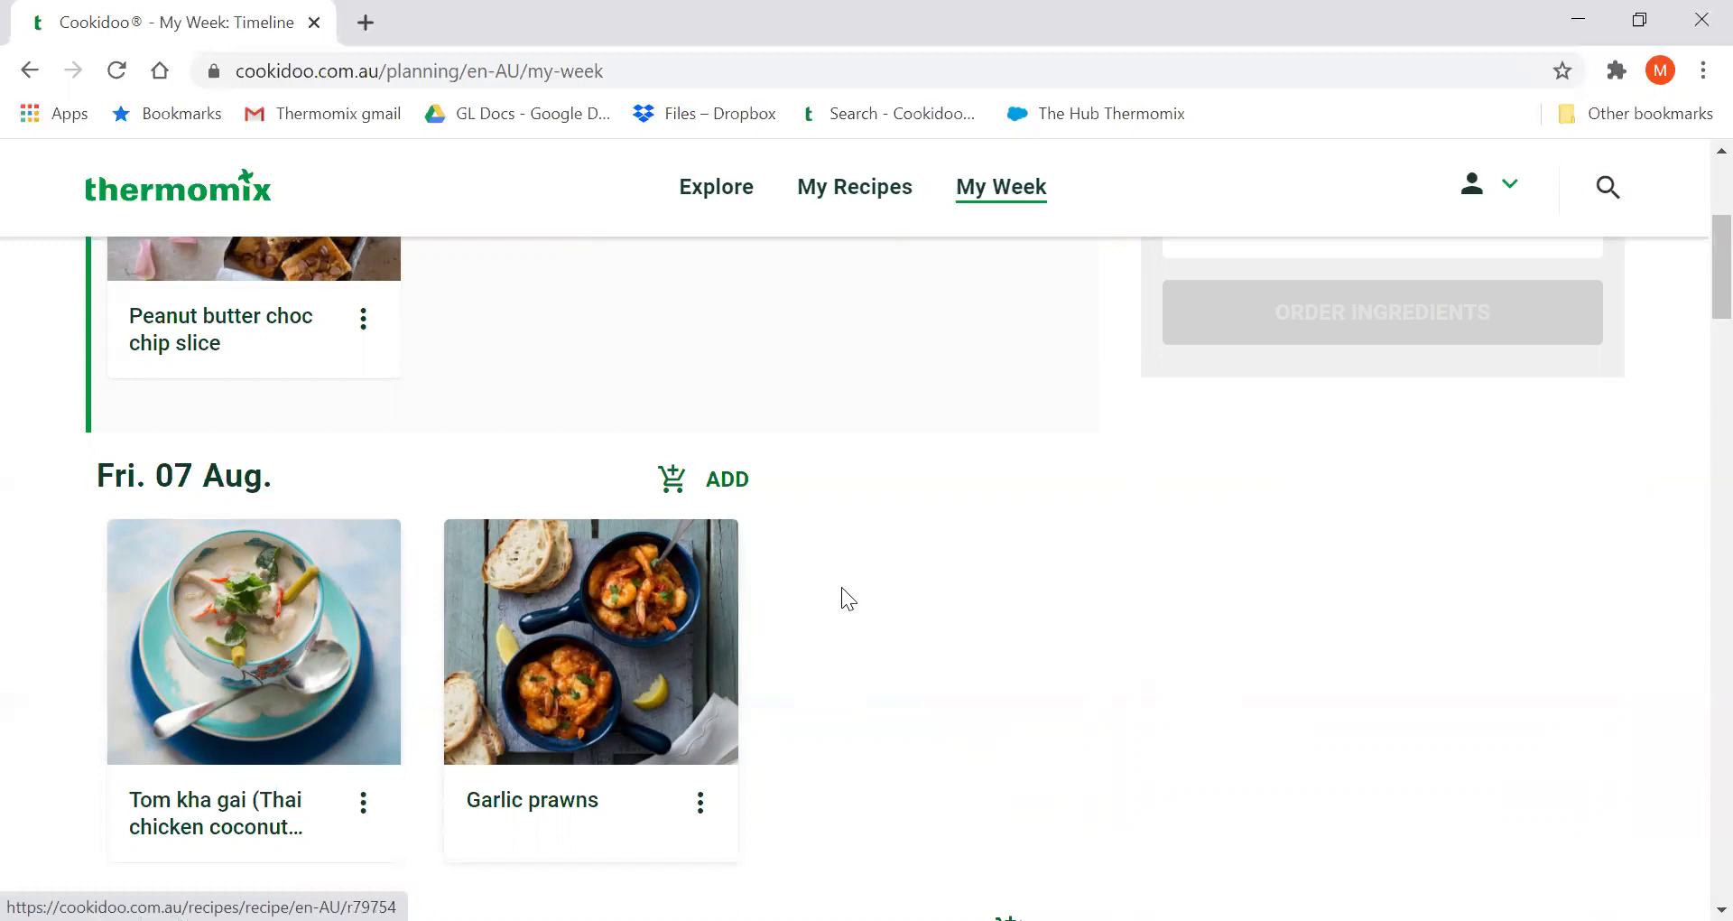
{"action": "scroll", "coordinate": [897, 551], "scroll_direction": "down", "scroll_amount": 6}
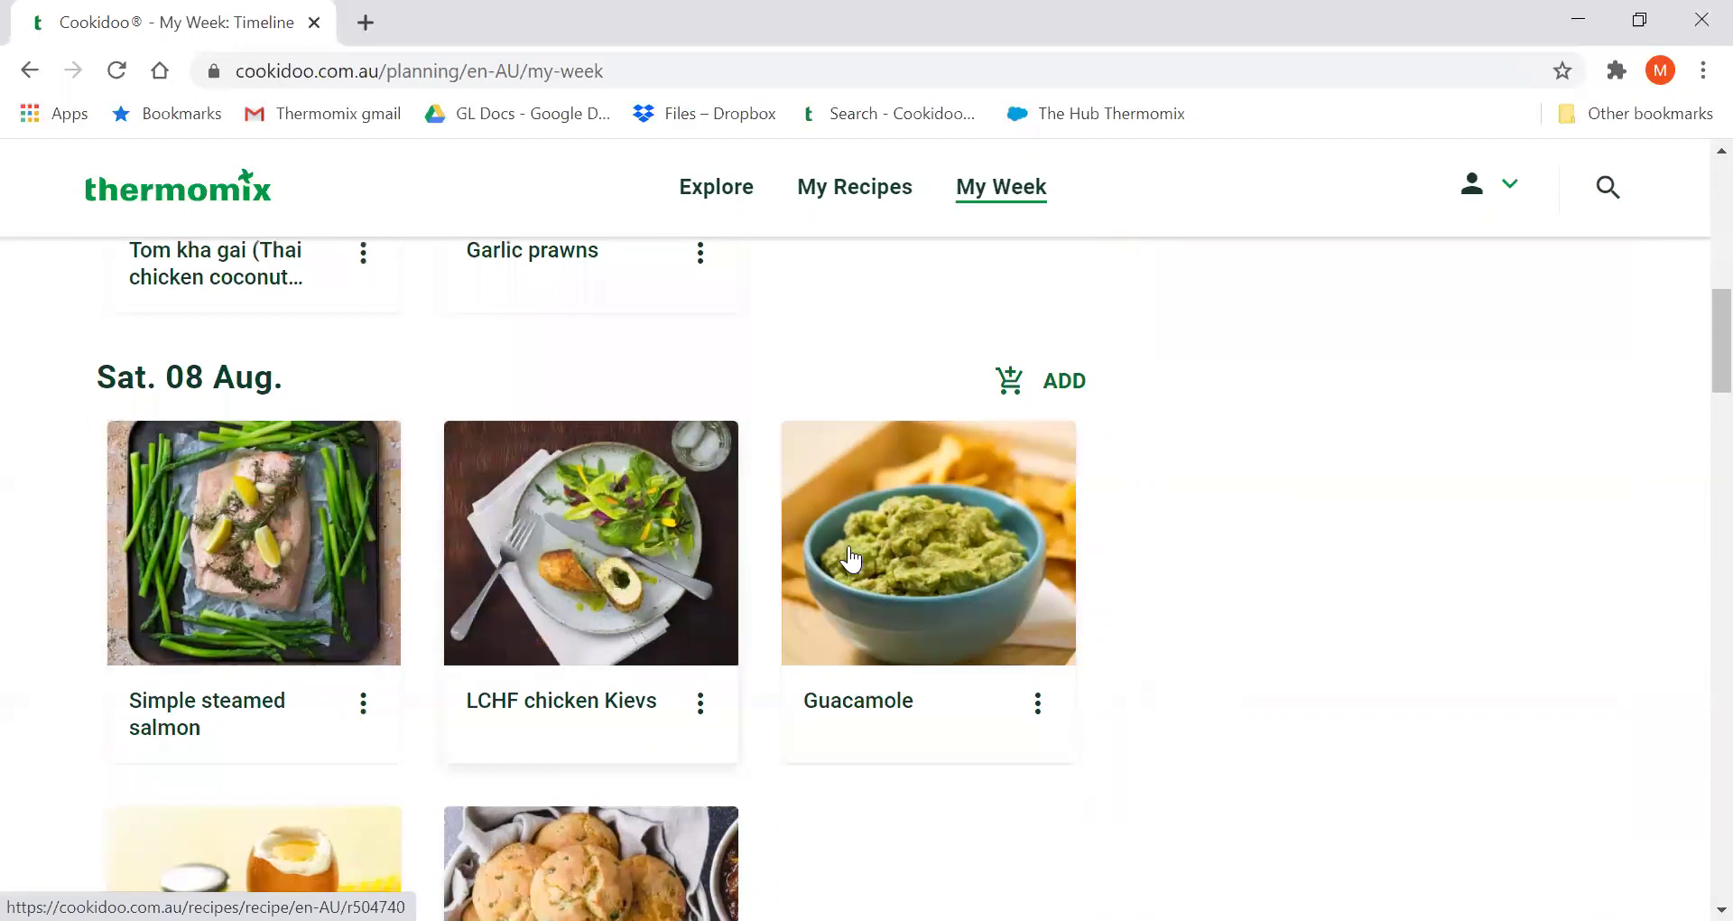
{"action": "scroll", "coordinate": [852, 551], "scroll_direction": "down", "scroll_amount": 7}
{"action": "scroll", "coordinate": [852, 557], "scroll_direction": "down", "scroll_amount": 3}
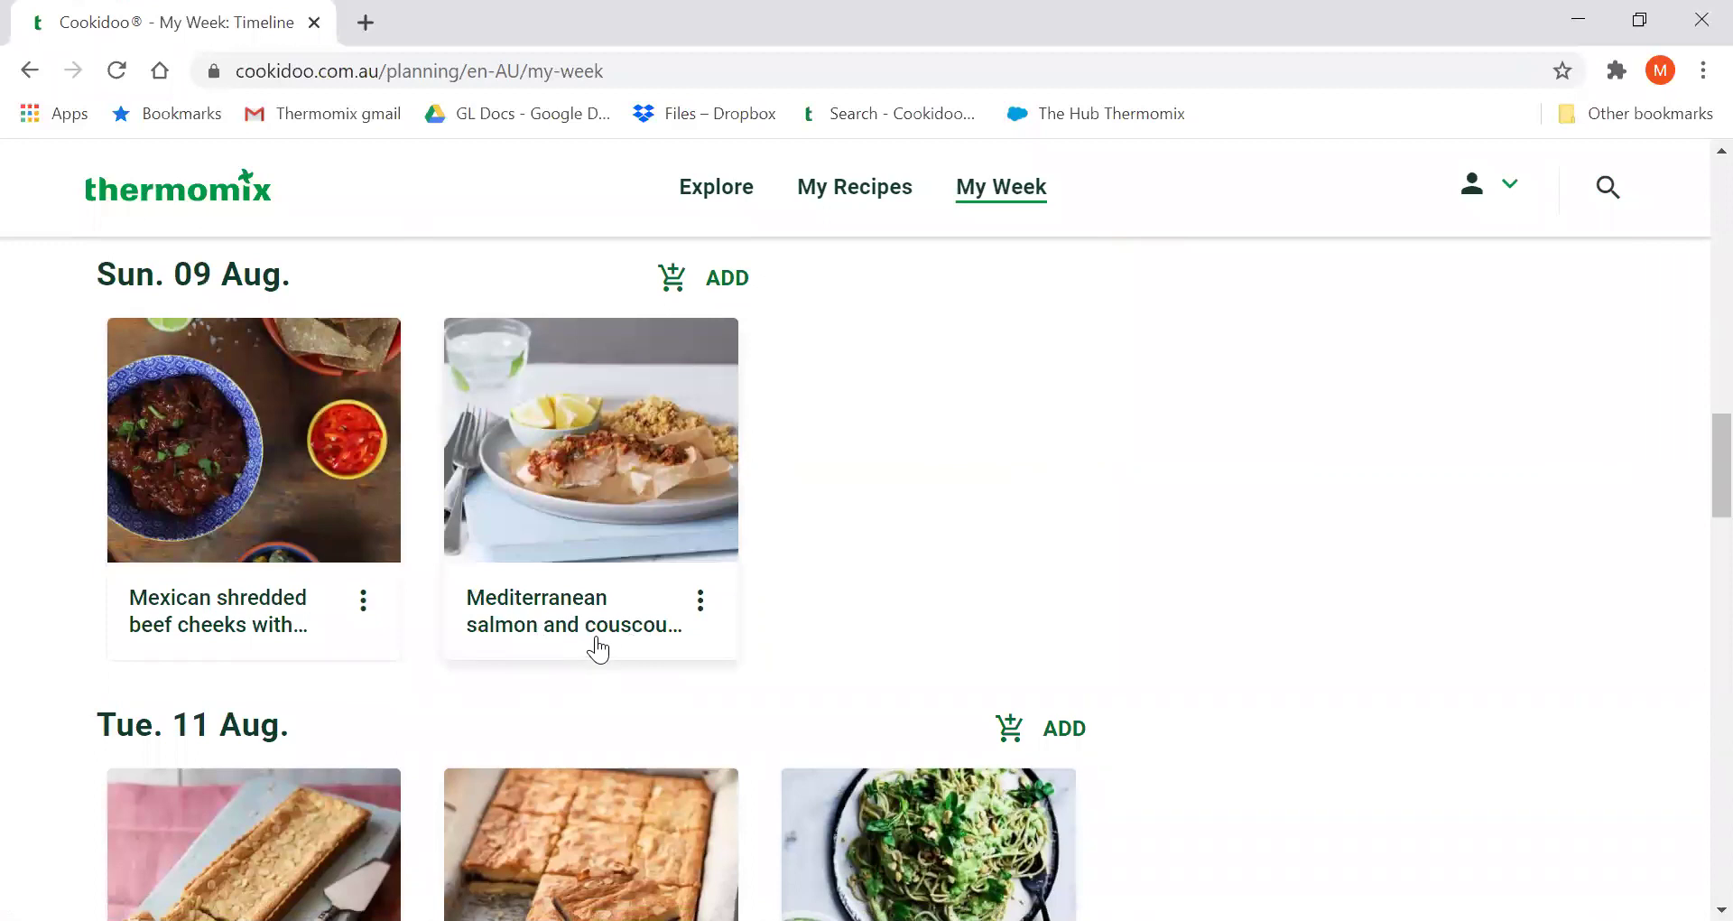
{"action": "scroll", "coordinate": [969, 580], "scroll_direction": "down", "scroll_amount": 1}
{"action": "scroll", "coordinate": [962, 568], "scroll_direction": "down", "scroll_amount": 4}
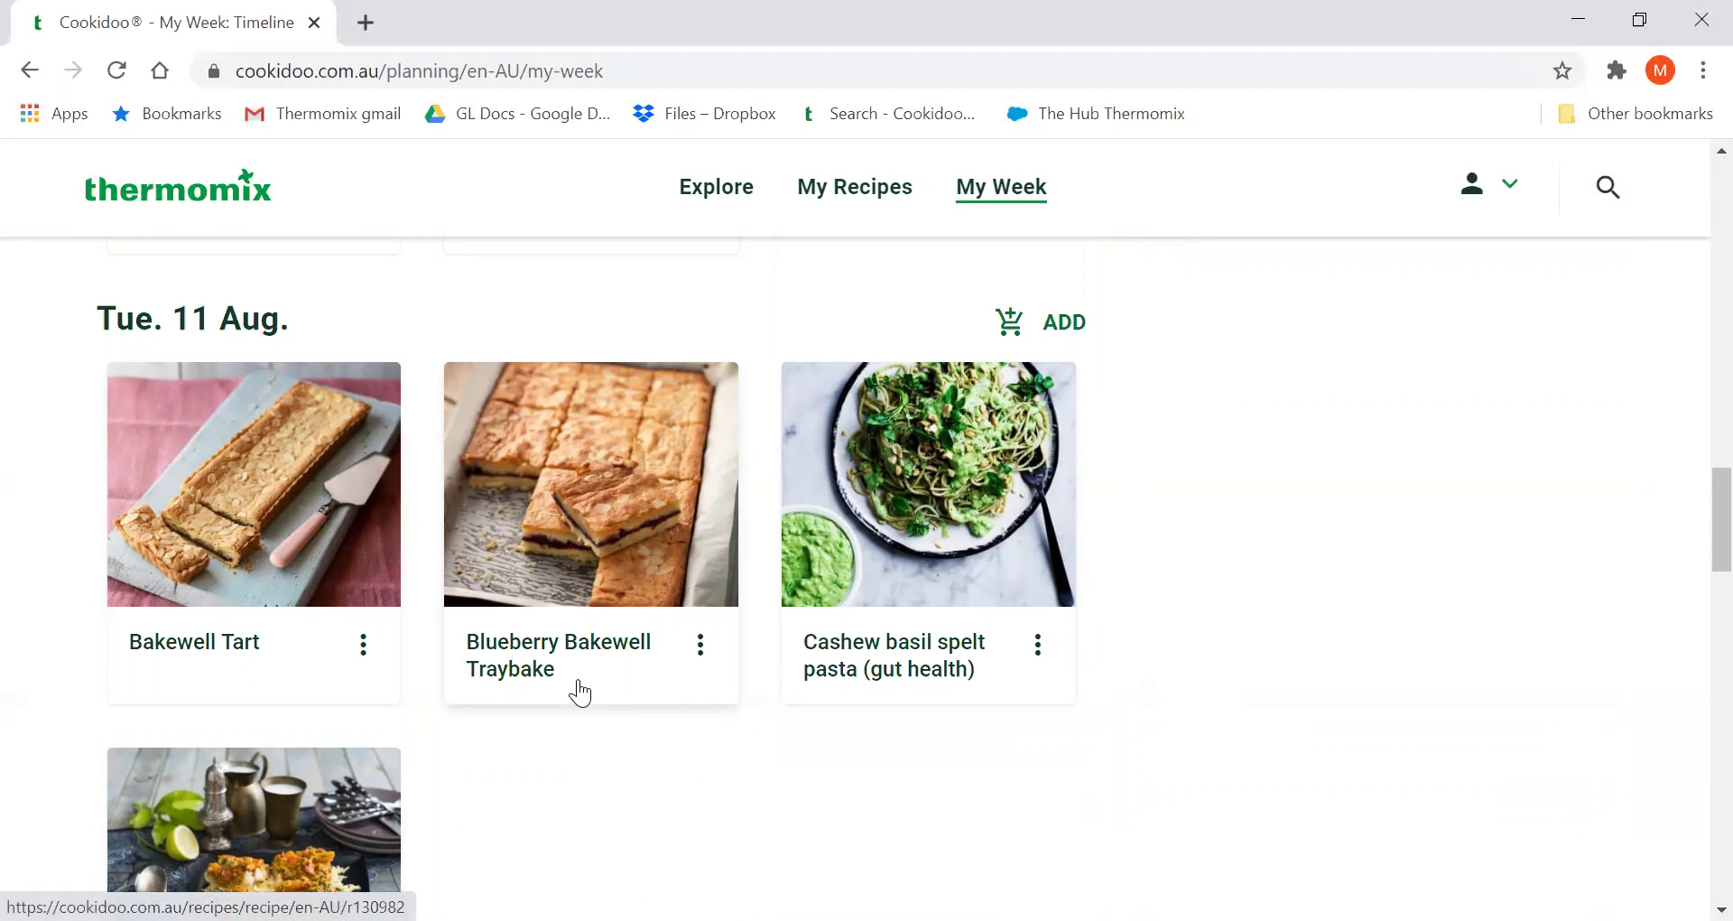
{"action": "scroll", "coordinate": [577, 692], "scroll_direction": "up", "scroll_amount": 3}
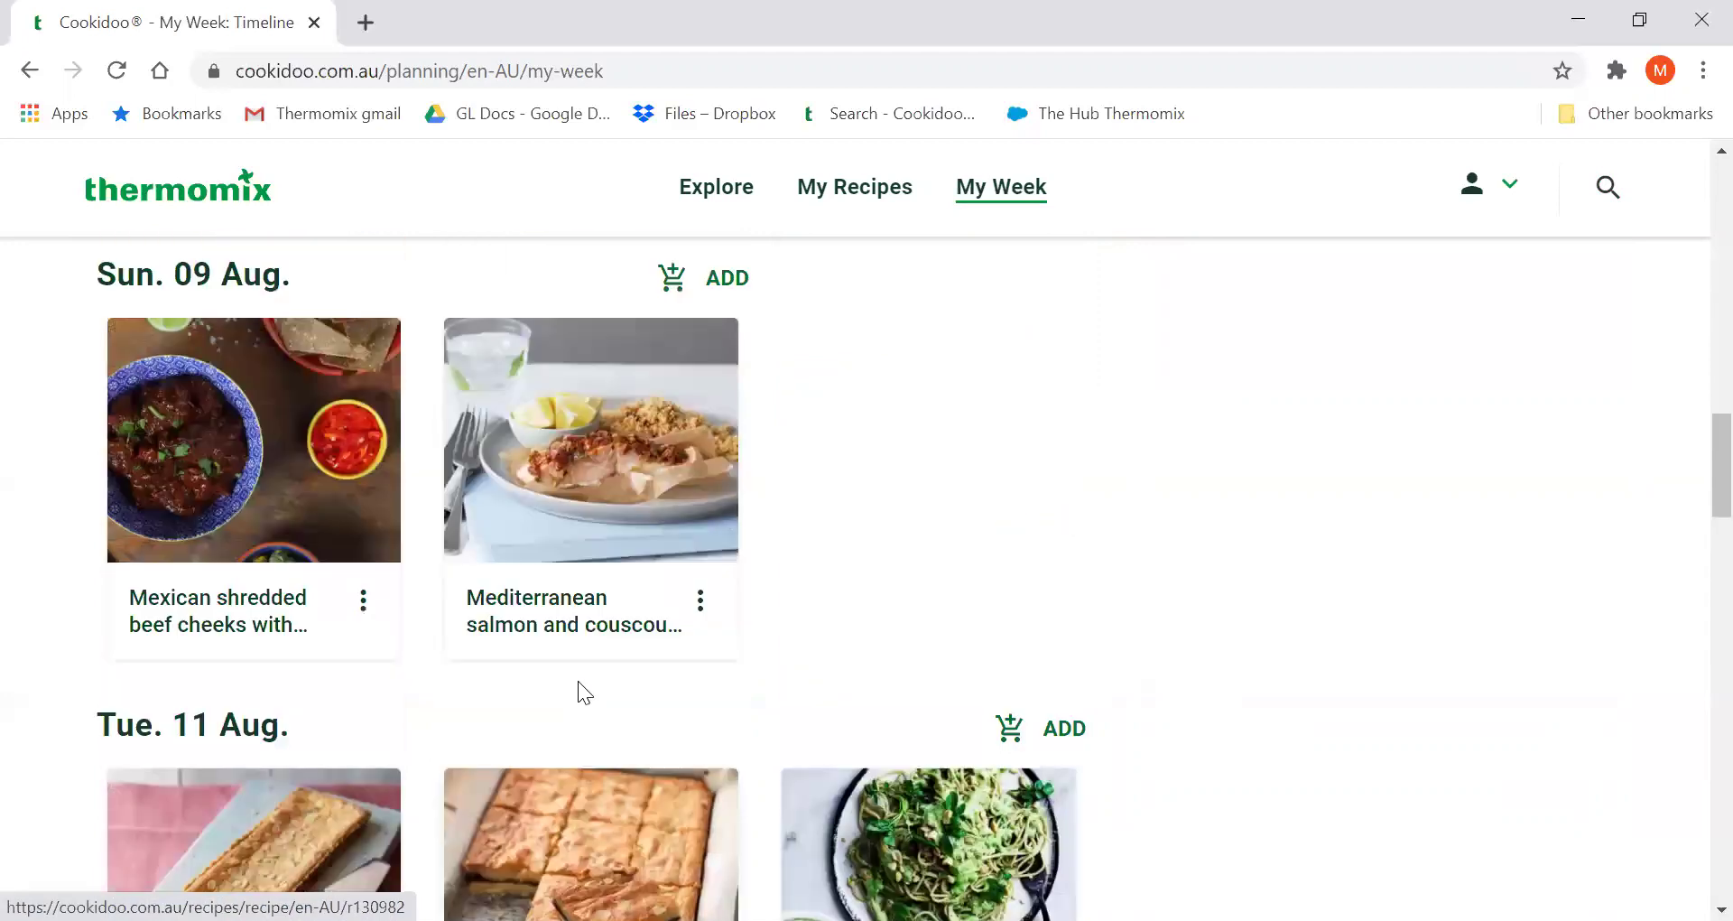
{"action": "scroll", "coordinate": [580, 682], "scroll_direction": "down", "scroll_amount": 2}
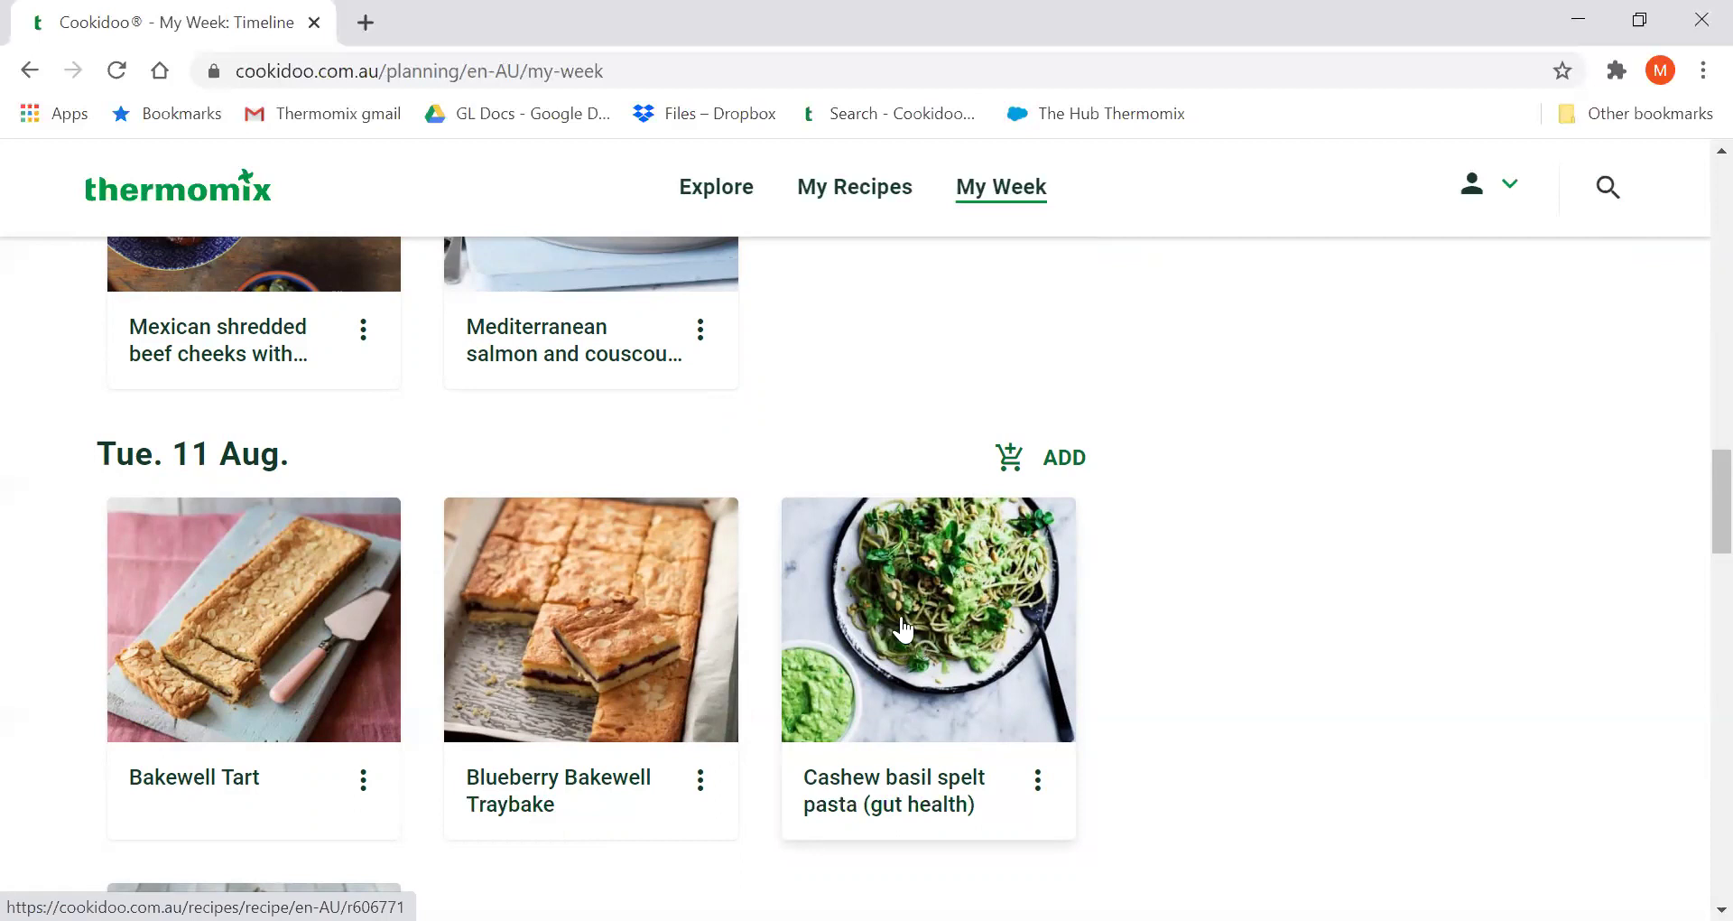
{"action": "scroll", "coordinate": [898, 649], "scroll_direction": "up", "scroll_amount": 2}
{"action": "scroll", "coordinate": [896, 668], "scroll_direction": "down", "scroll_amount": 2}
{"action": "scroll", "coordinate": [896, 668], "scroll_direction": "up", "scroll_amount": 20}
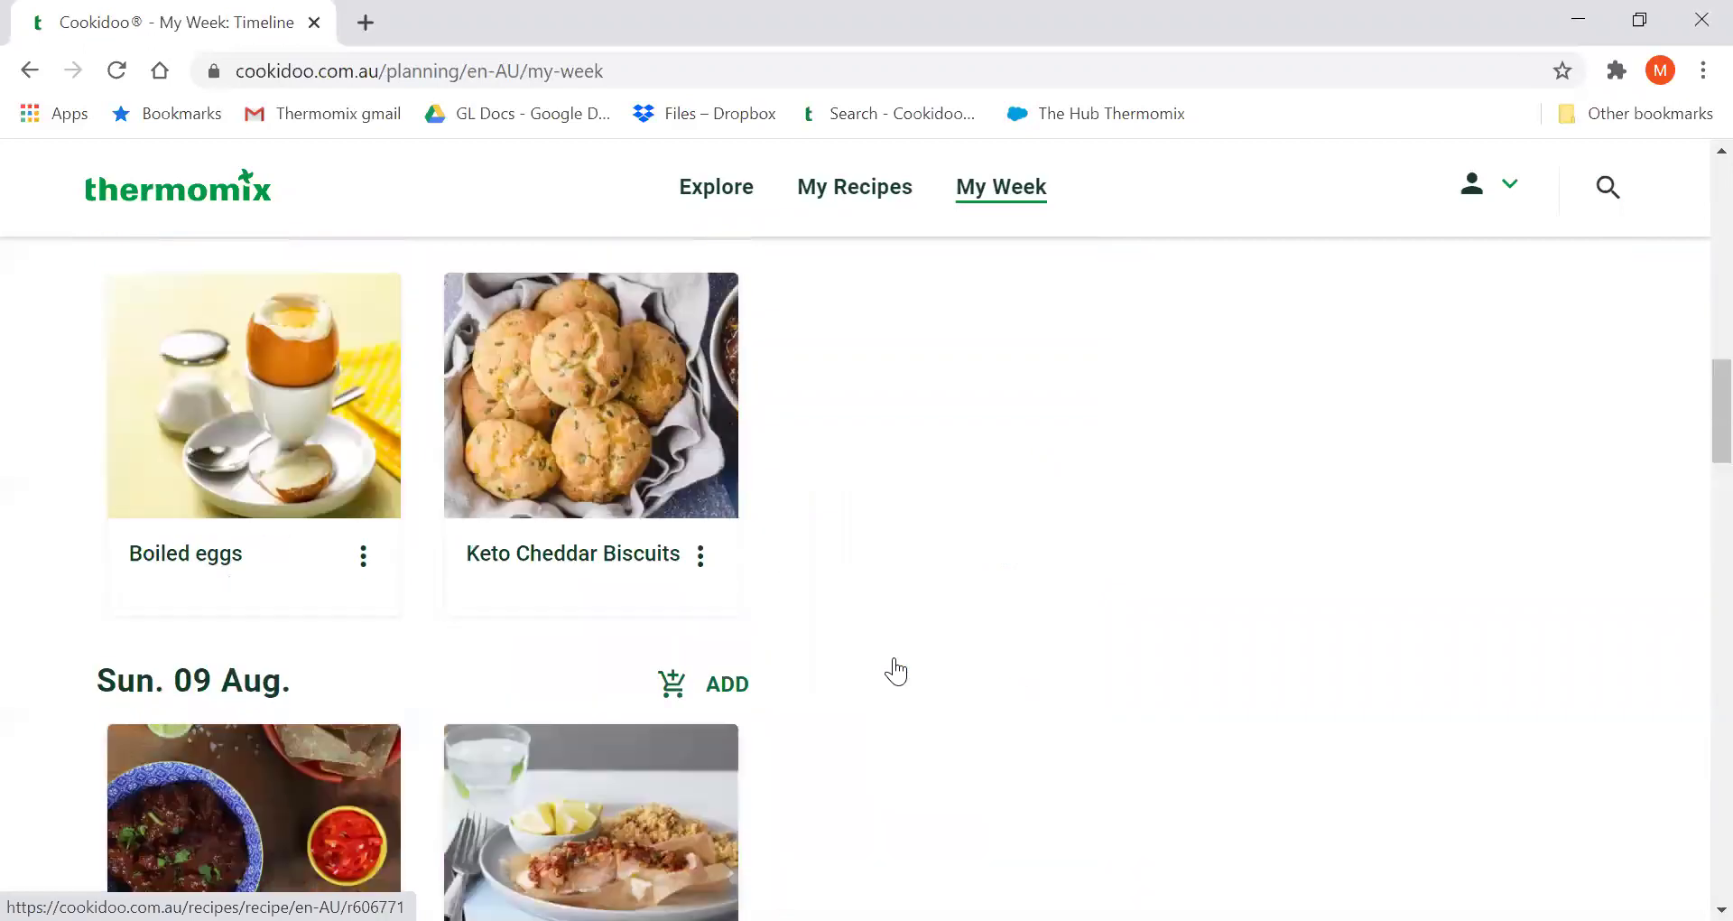
Add the Garlic prawns and Tom kha gai recipes planned for Friday 7 August to the shopping list.
{"action": "scroll", "coordinate": [893, 665], "scroll_direction": "down", "scroll_amount": 5}
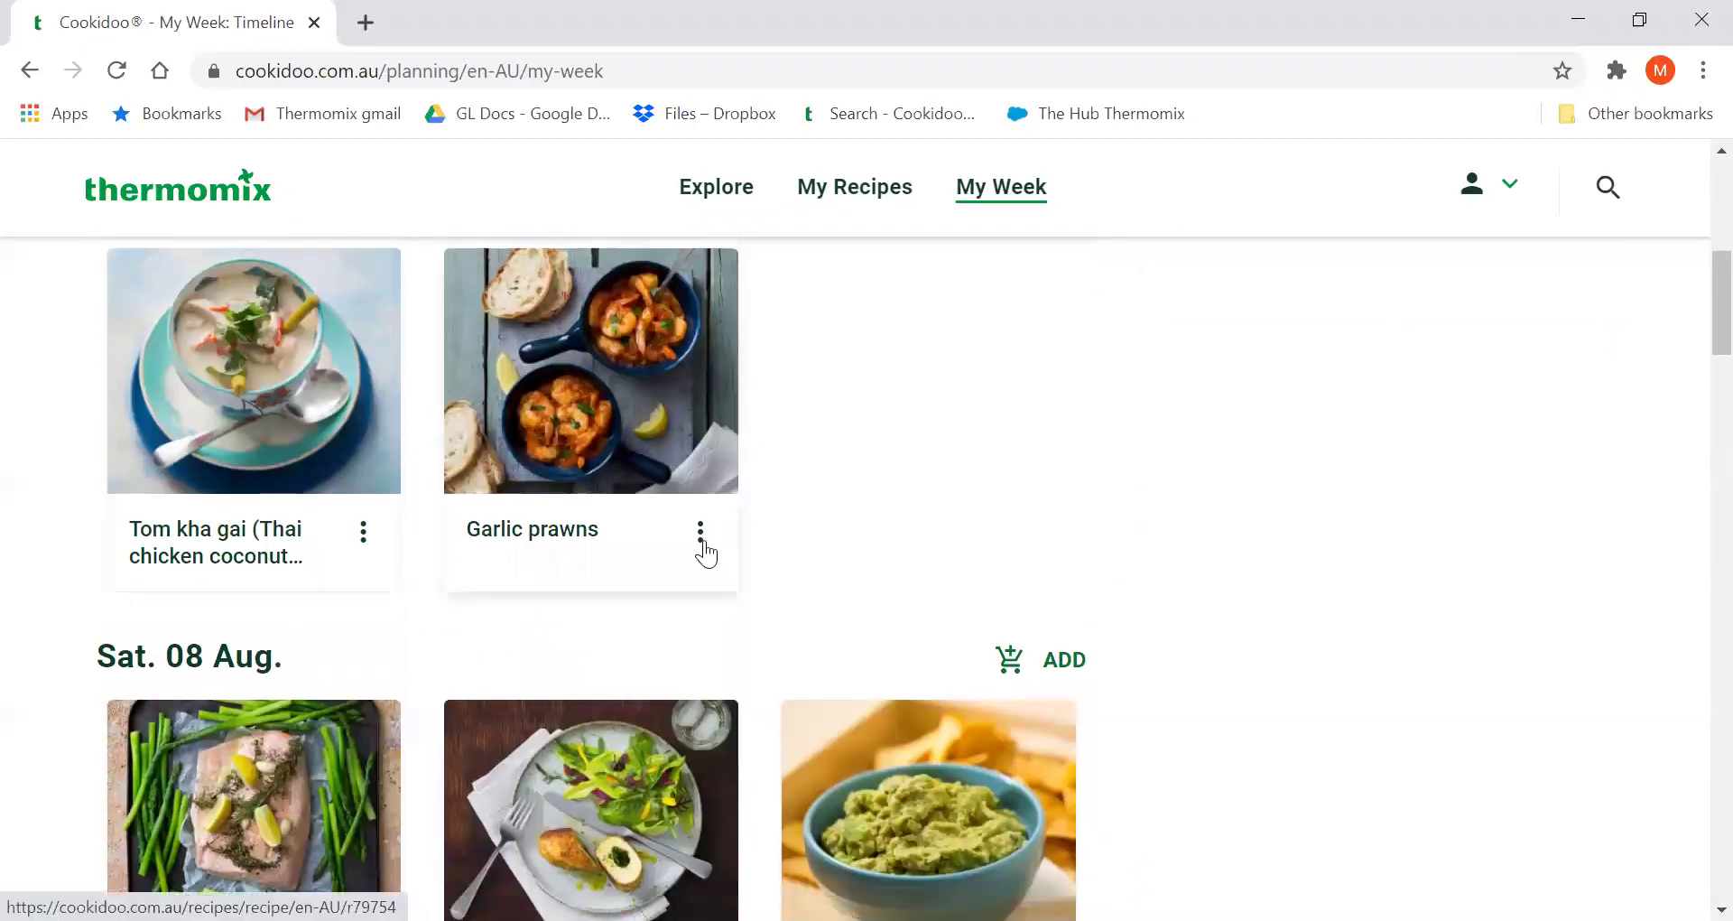
{"action": "left_click", "coordinate": [701, 533]}
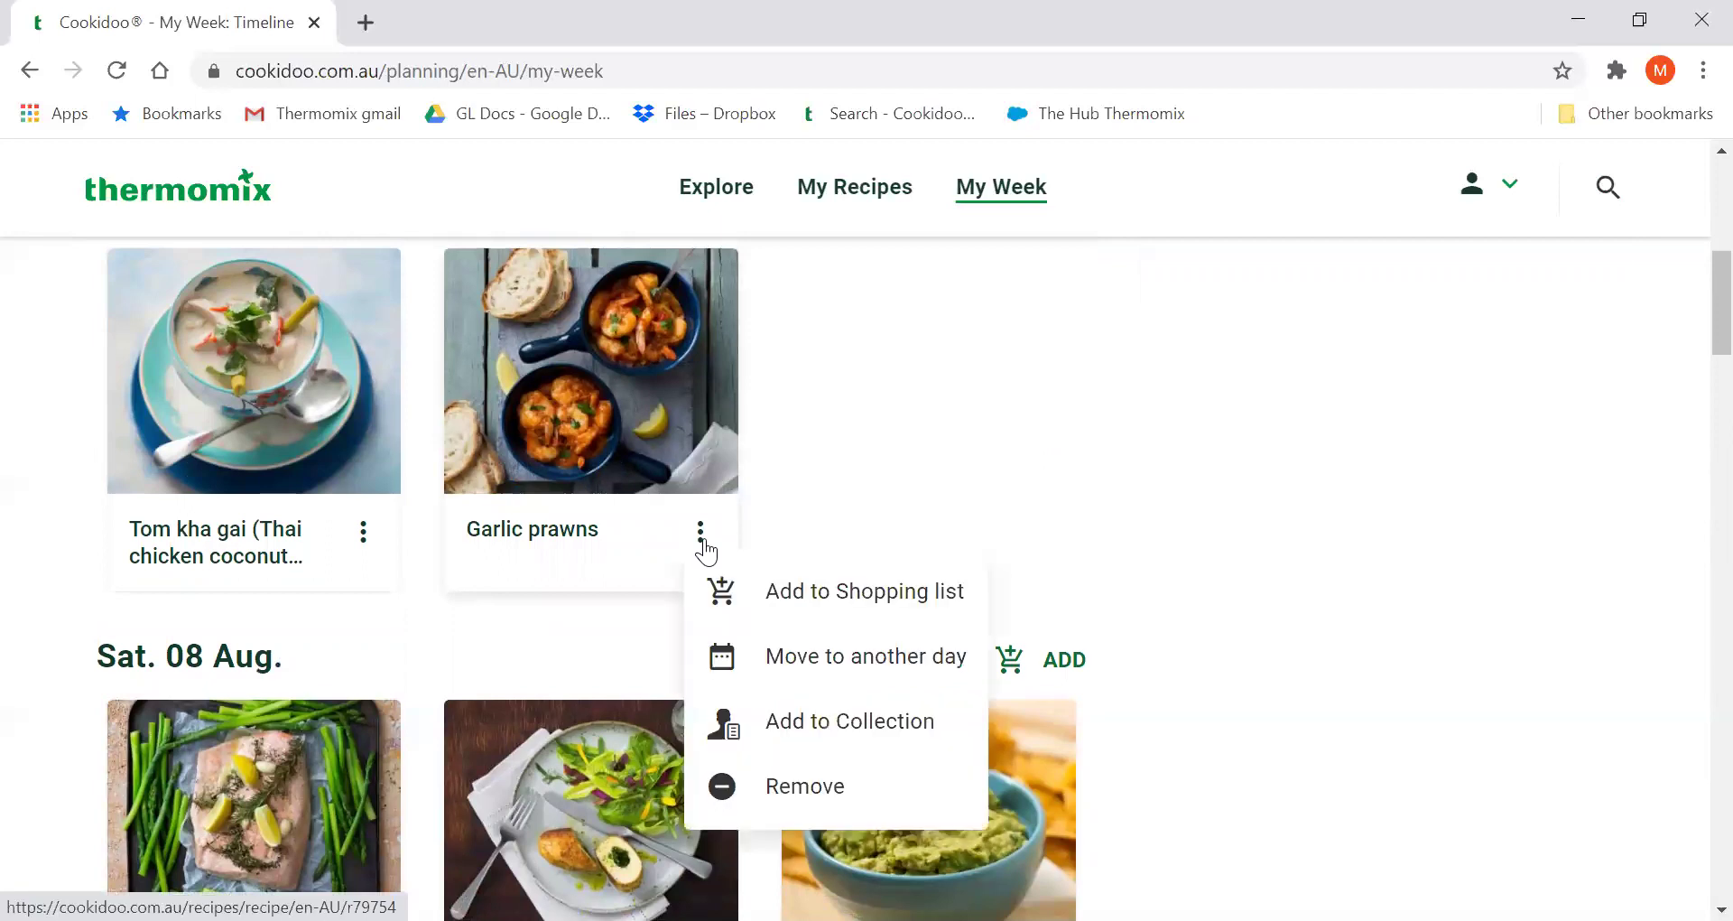
{"action": "left_click", "coordinate": [846, 594]}
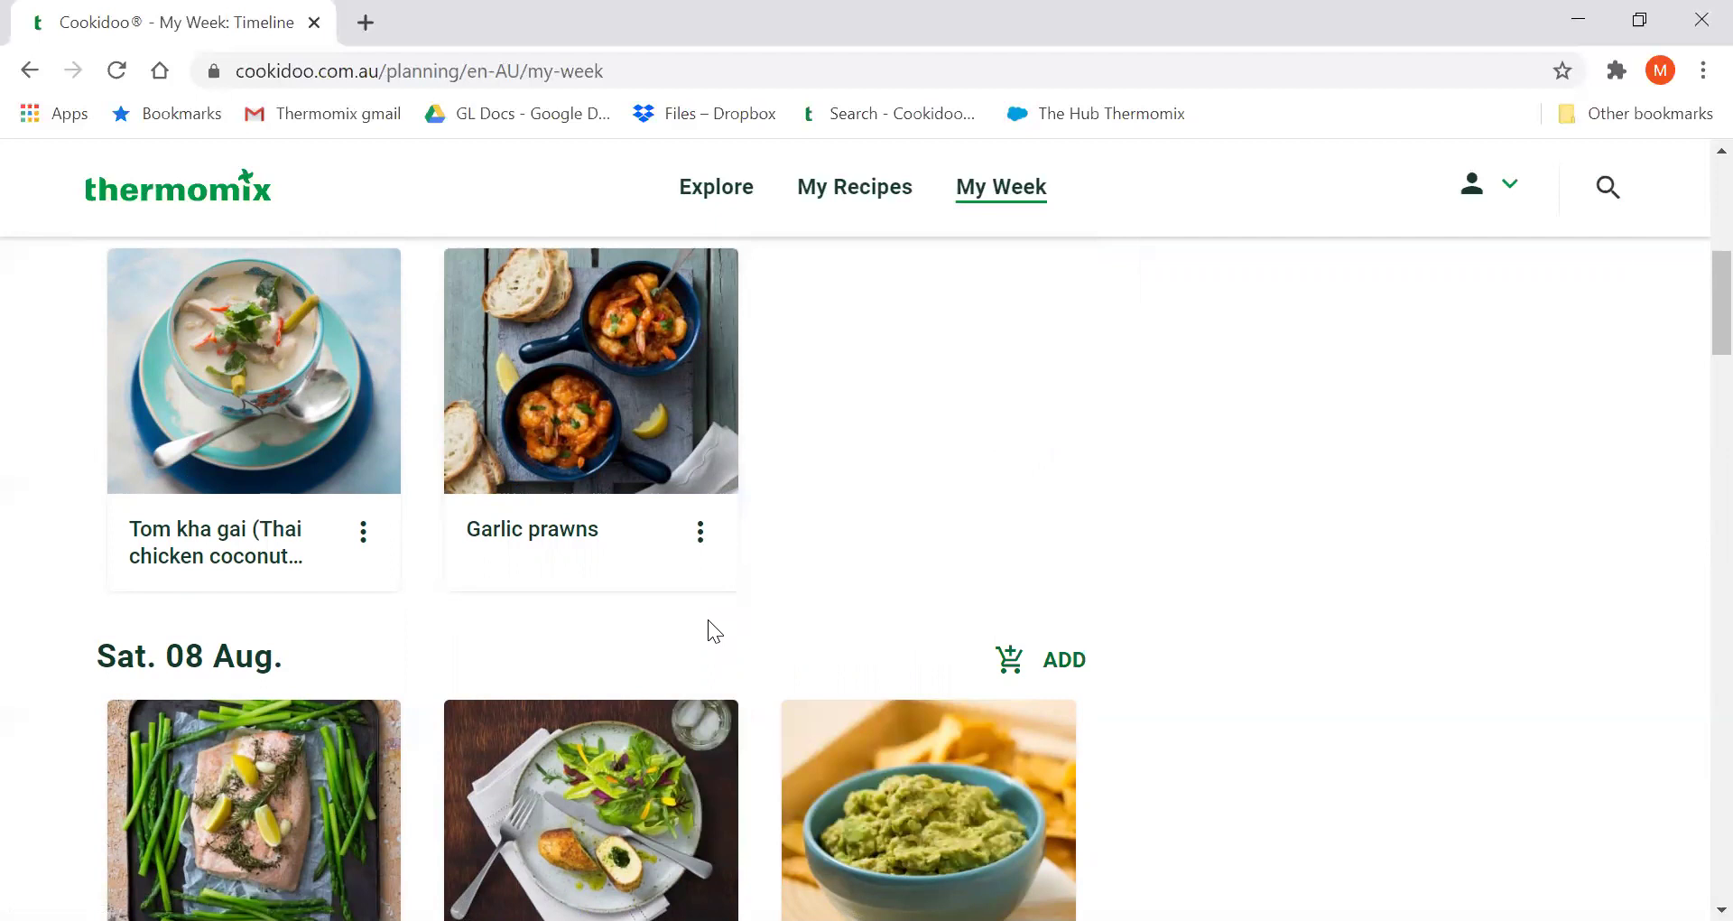
{"action": "left_click", "coordinate": [365, 536]}
{"action": "left_click", "coordinate": [463, 605]}
Show the shopping list's ingredients and look through them by category.
{"action": "scroll", "coordinate": [1142, 511], "scroll_direction": "up", "scroll_amount": 8}
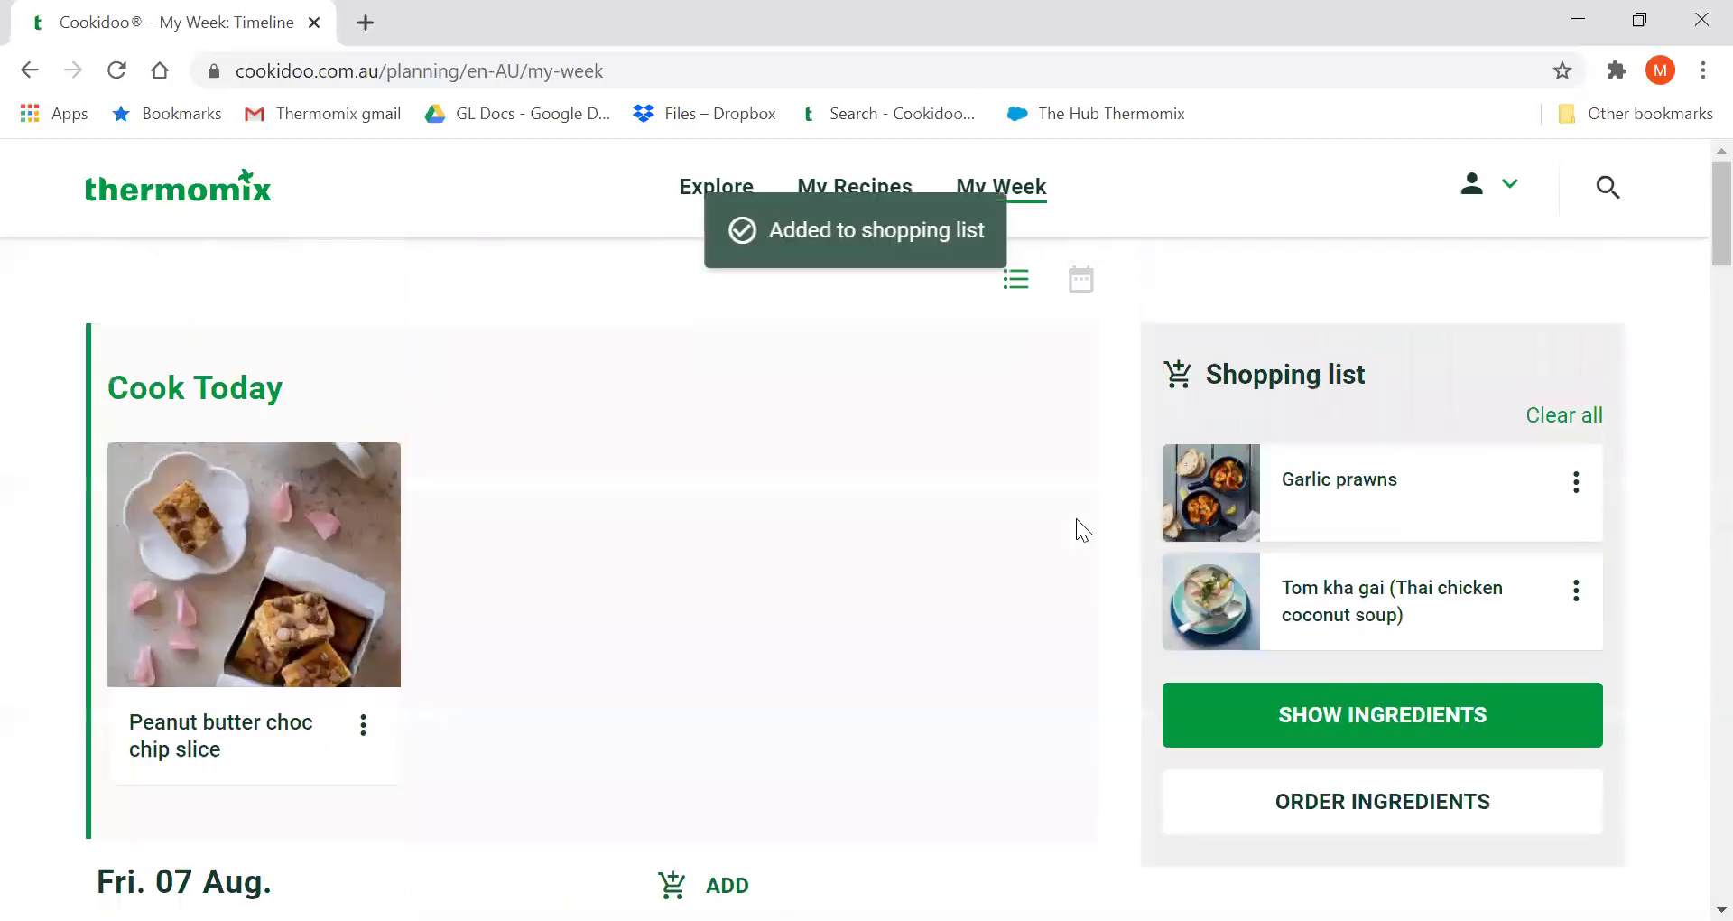
{"action": "left_click", "coordinate": [1361, 729]}
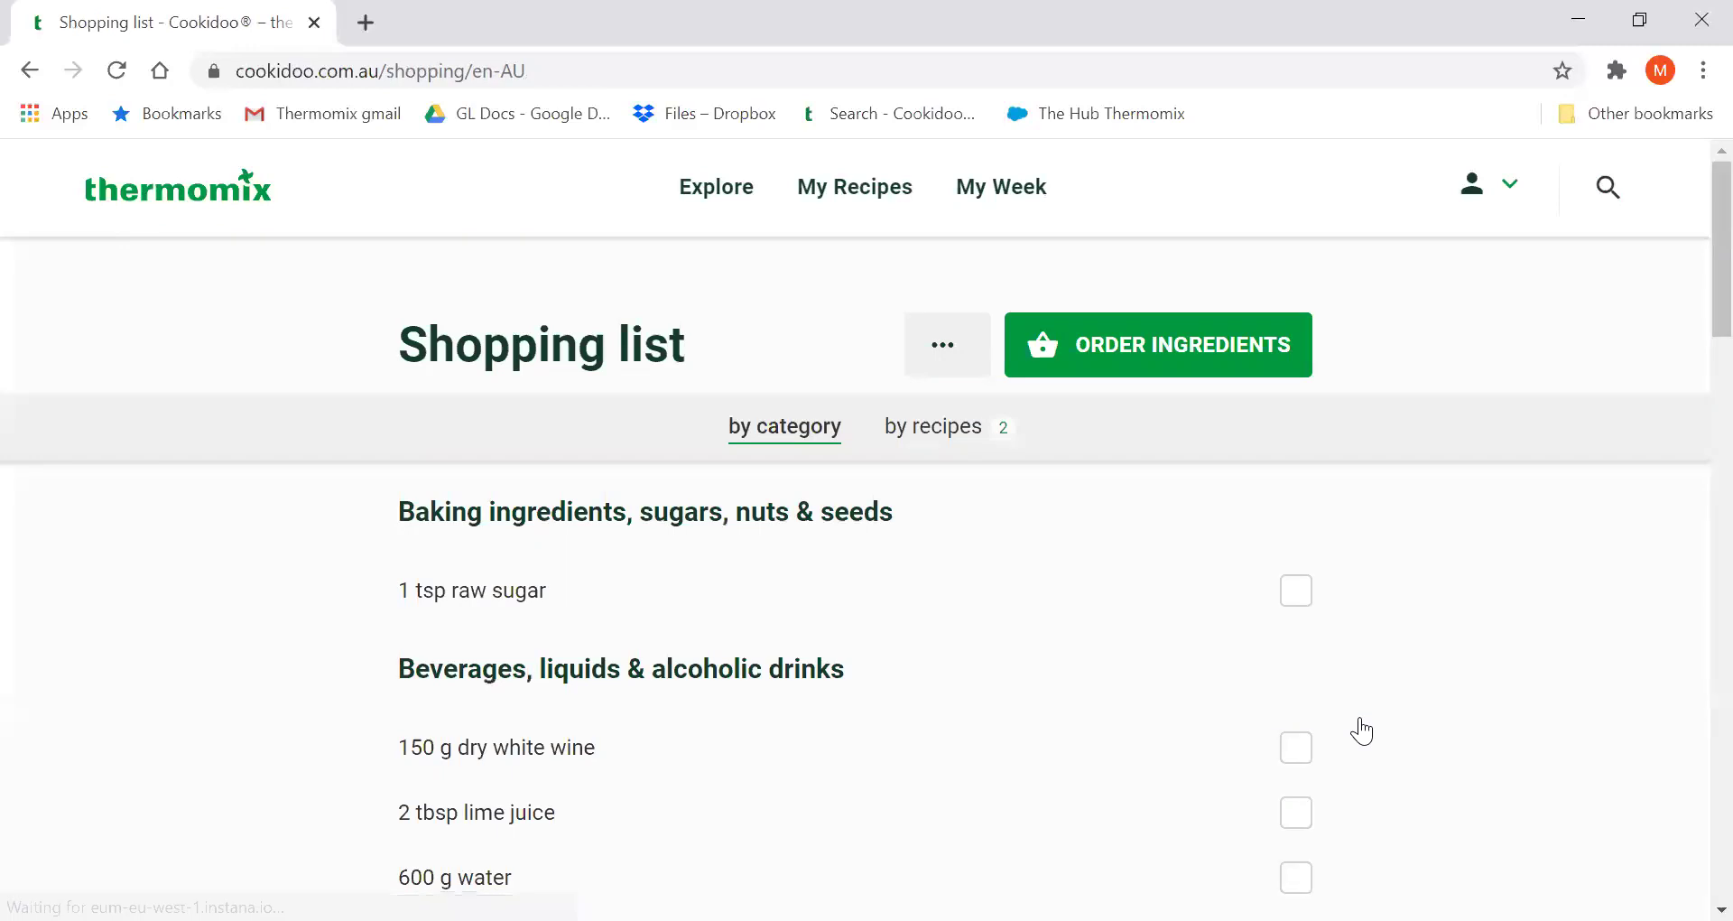
{"action": "scroll", "coordinate": [959, 540], "scroll_direction": "down", "scroll_amount": 3}
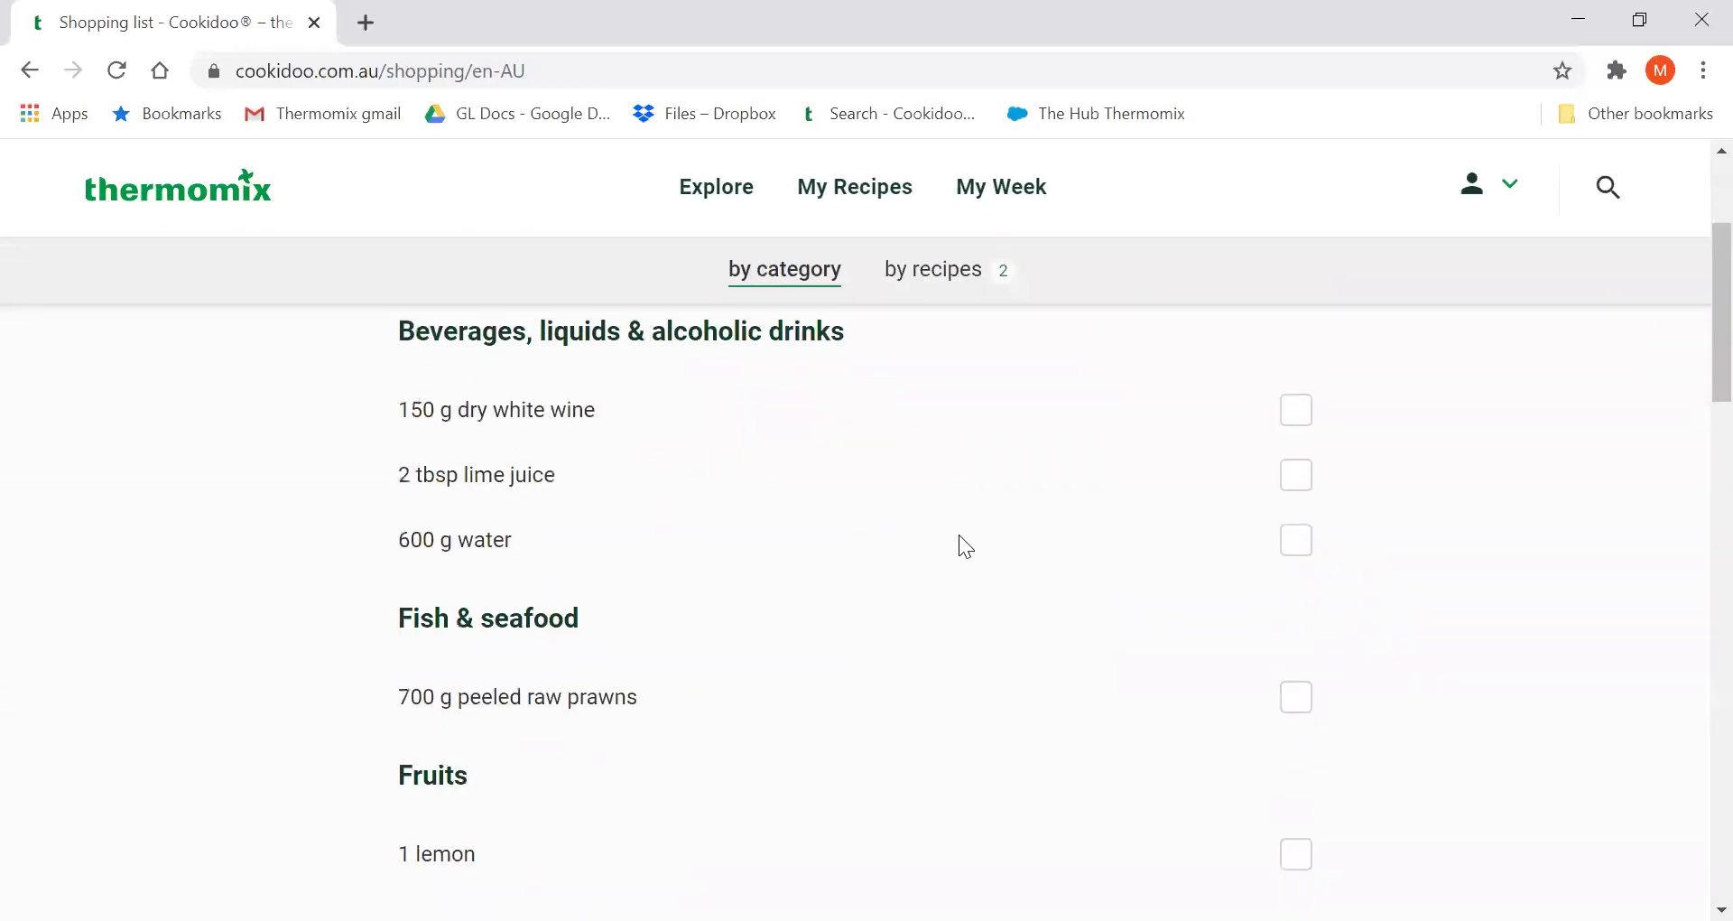
{"action": "scroll", "coordinate": [959, 534], "scroll_direction": "up", "scroll_amount": 1}
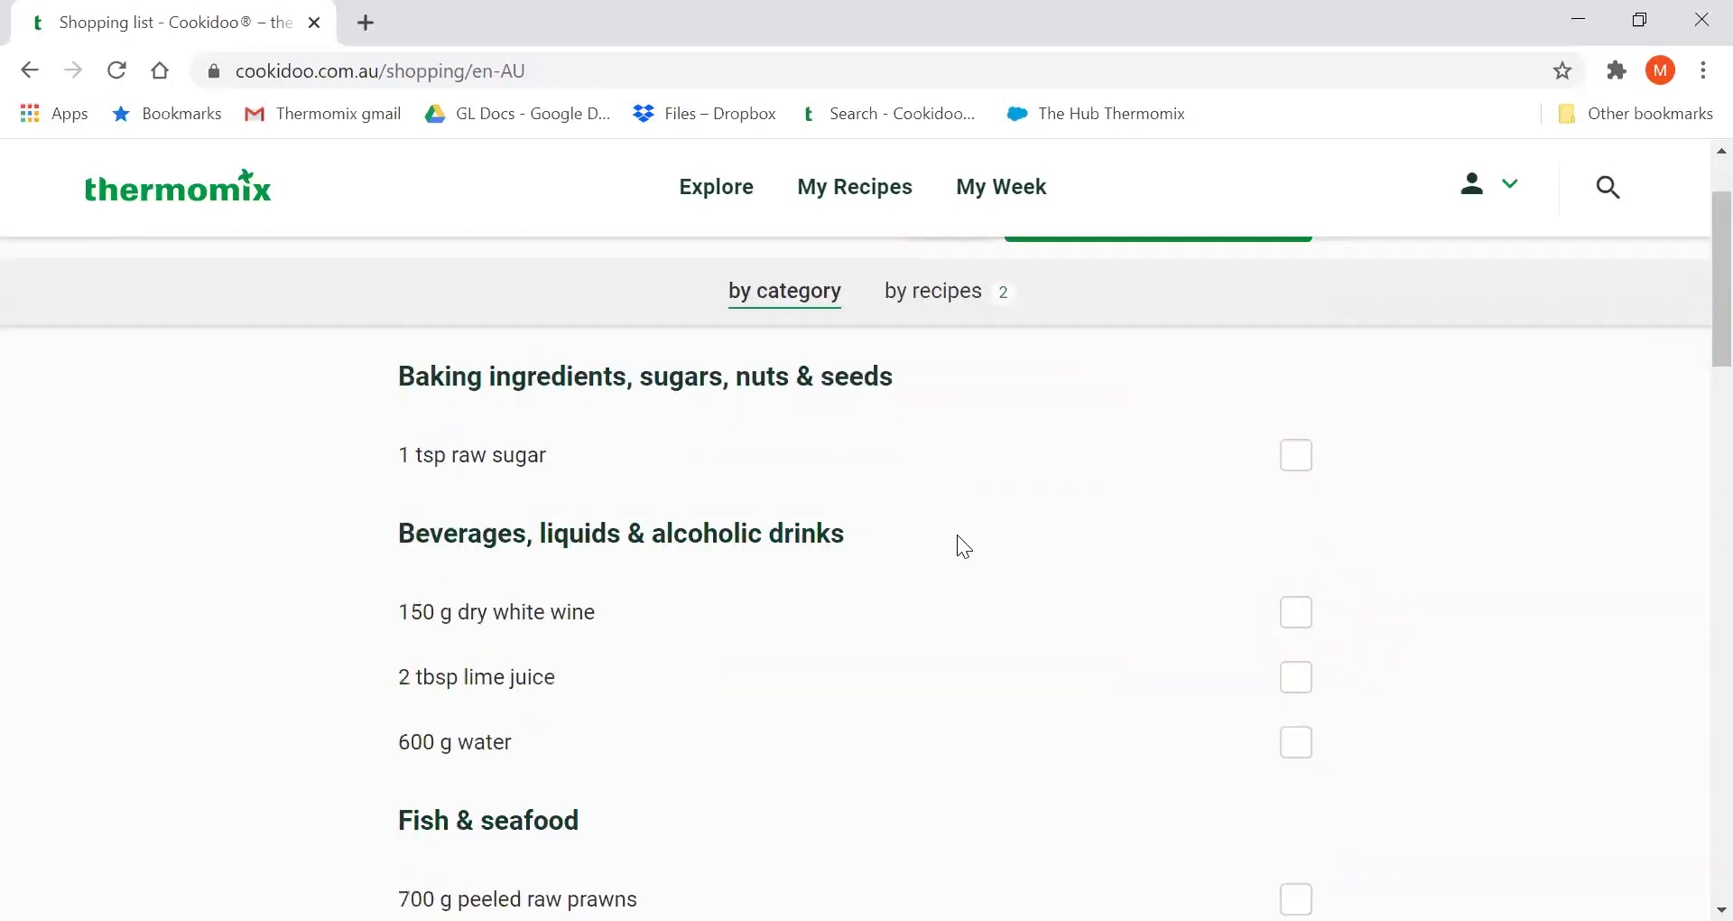
Mark the raw sugar, dry white wine and water in the shopping list as items already at home.
{"action": "left_click", "coordinate": [444, 469]}
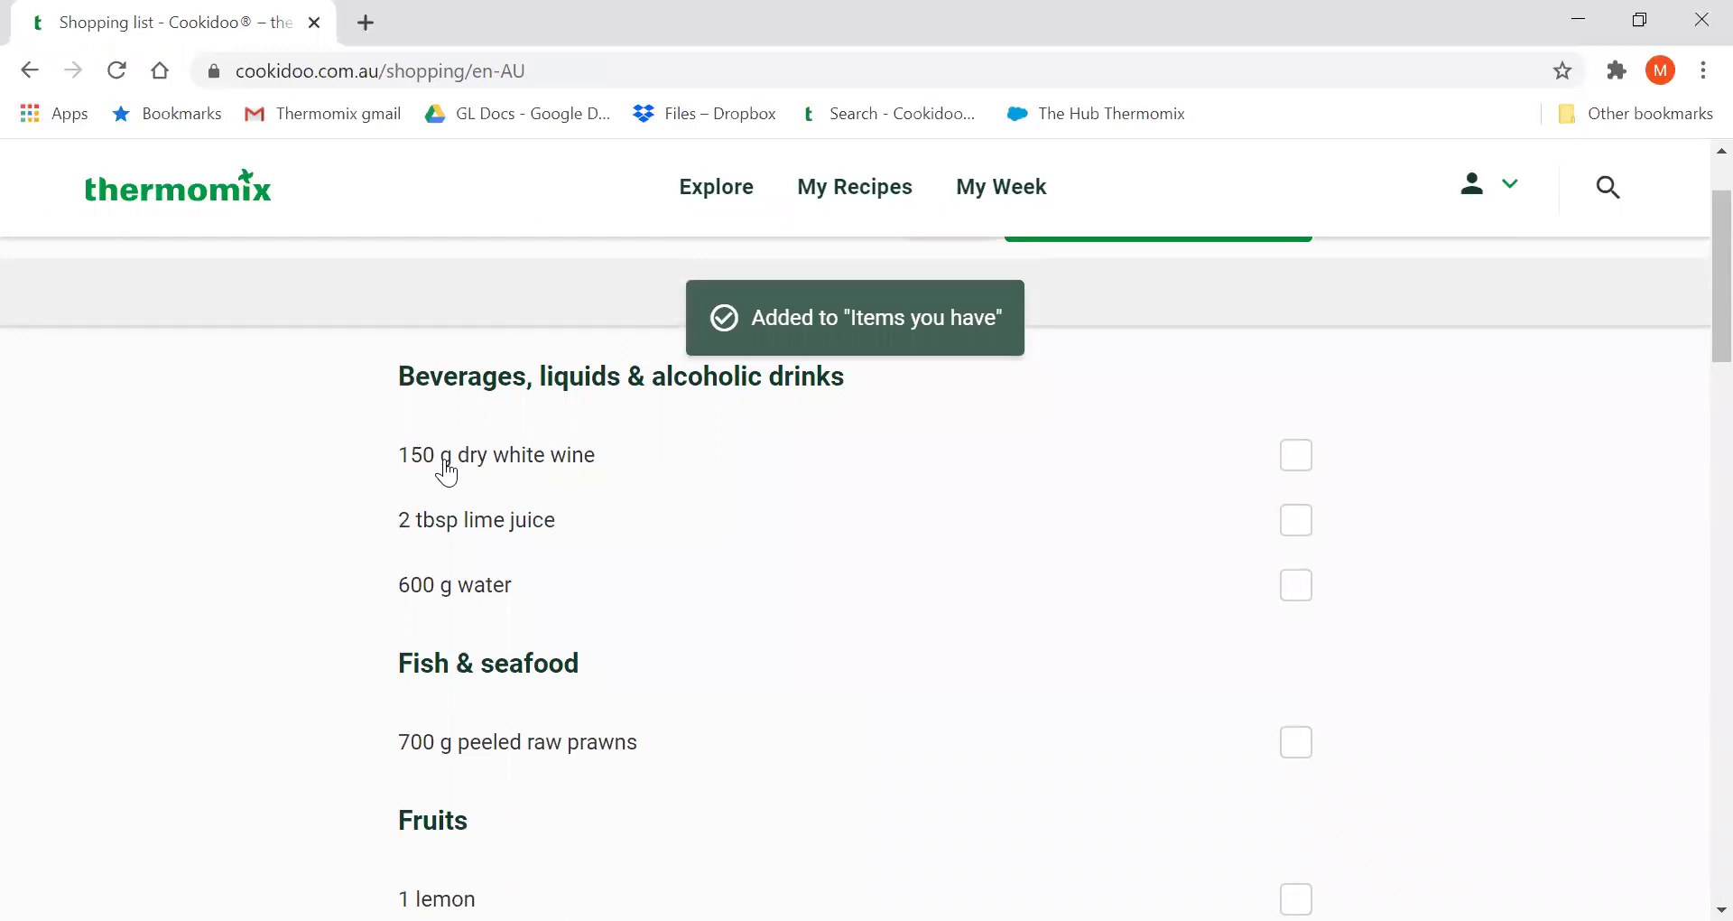
{"action": "left_click", "coordinate": [447, 469]}
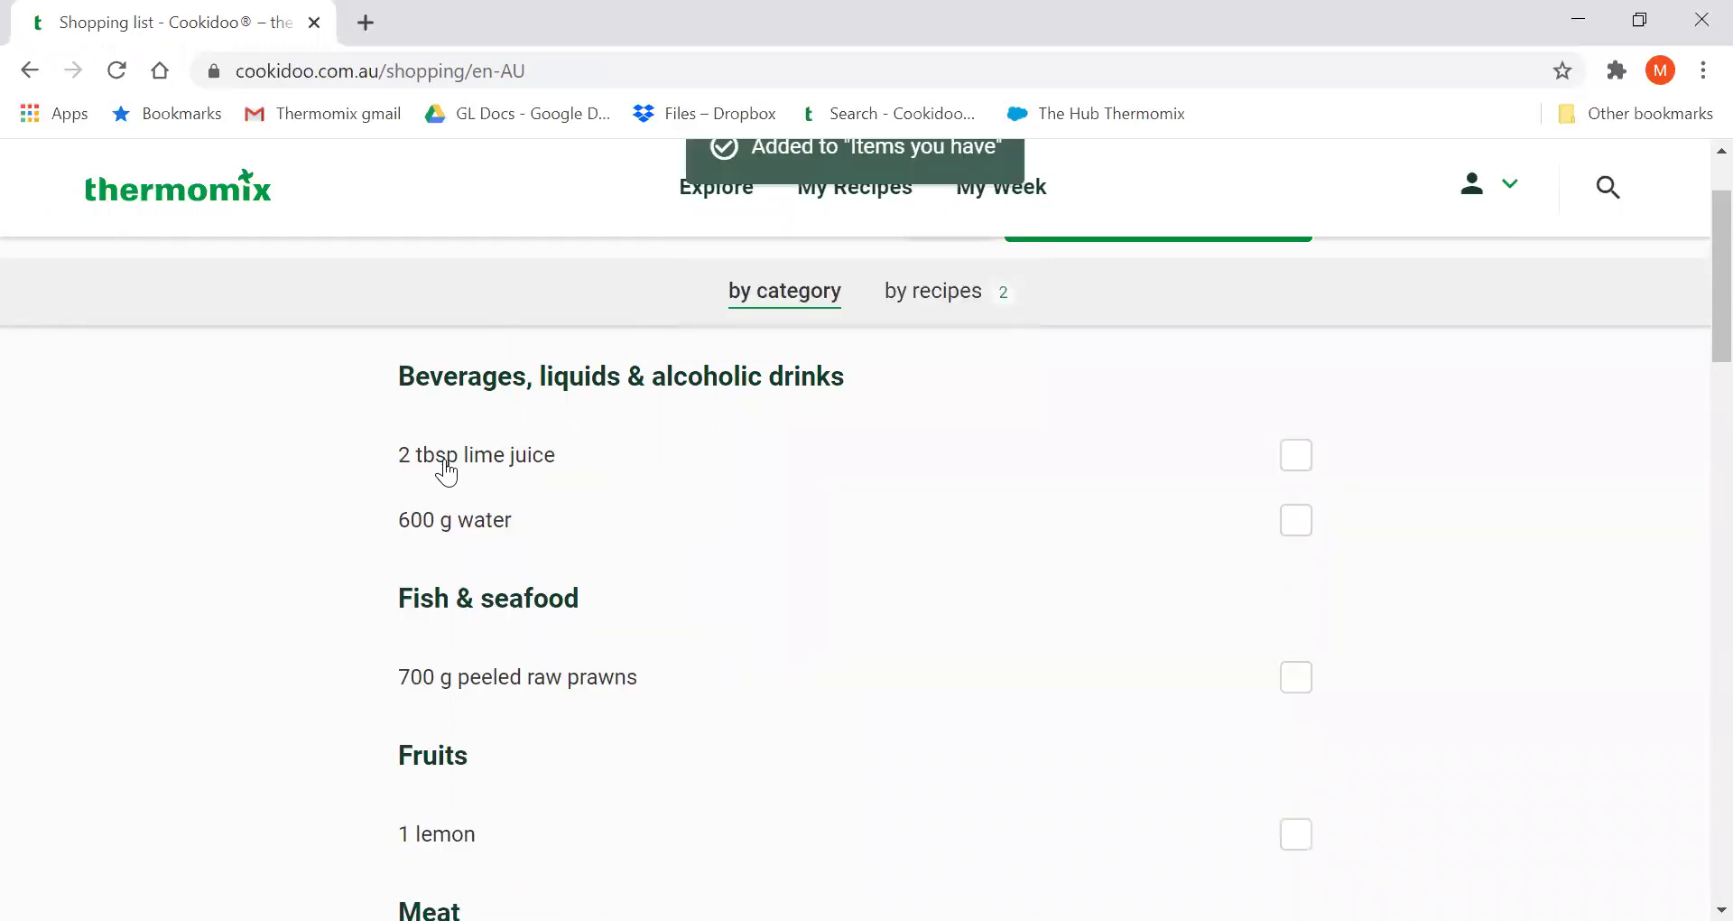
{"action": "left_click", "coordinate": [493, 524]}
{"action": "left_click", "coordinate": [551, 470]}
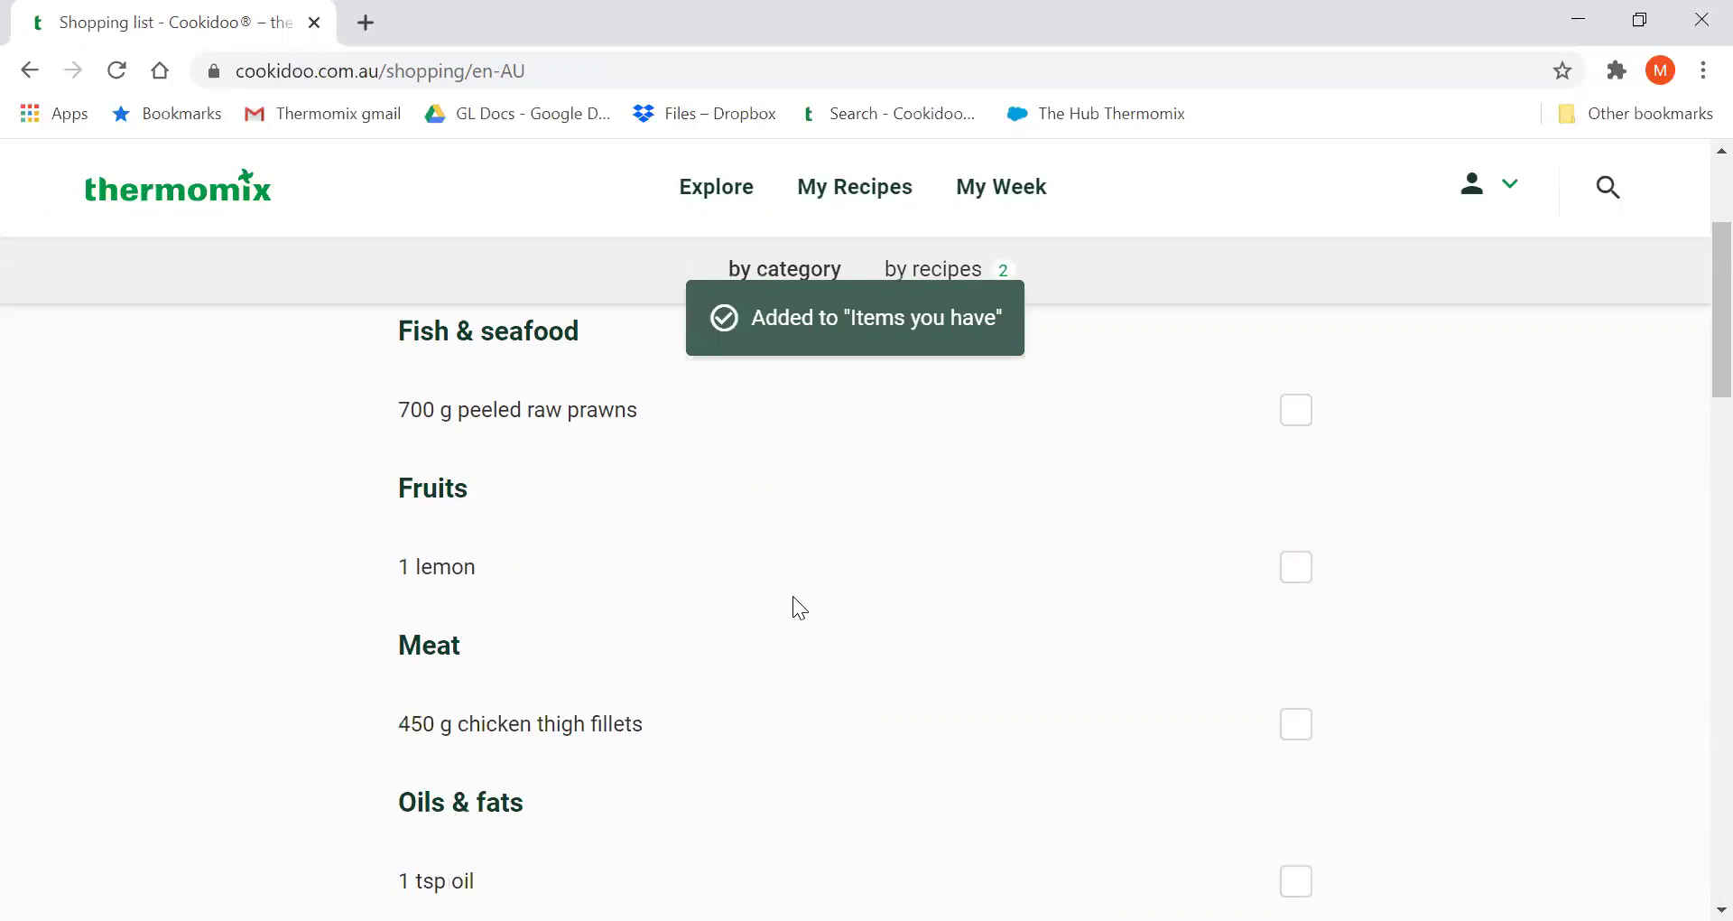
Mark the 1 tsp oil, 40 g olive oil and fresh crusty bread as items already at home.
{"action": "scroll", "coordinate": [578, 595], "scroll_direction": "down", "scroll_amount": 1}
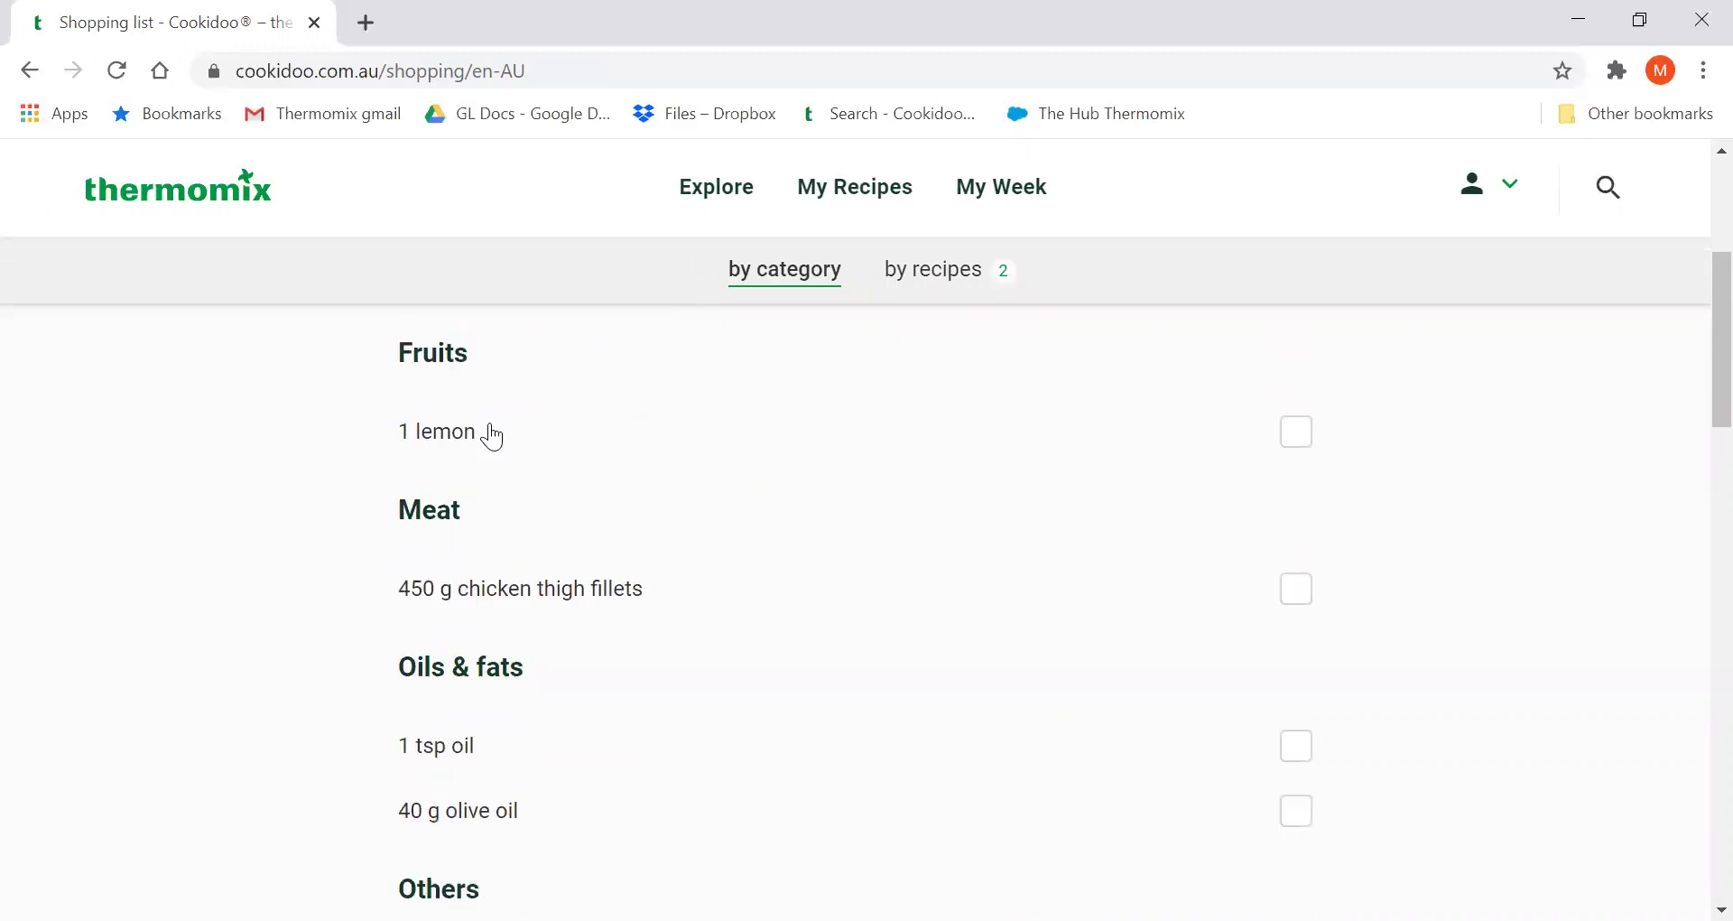
{"action": "scroll", "coordinate": [599, 561], "scroll_direction": "down", "scroll_amount": 1}
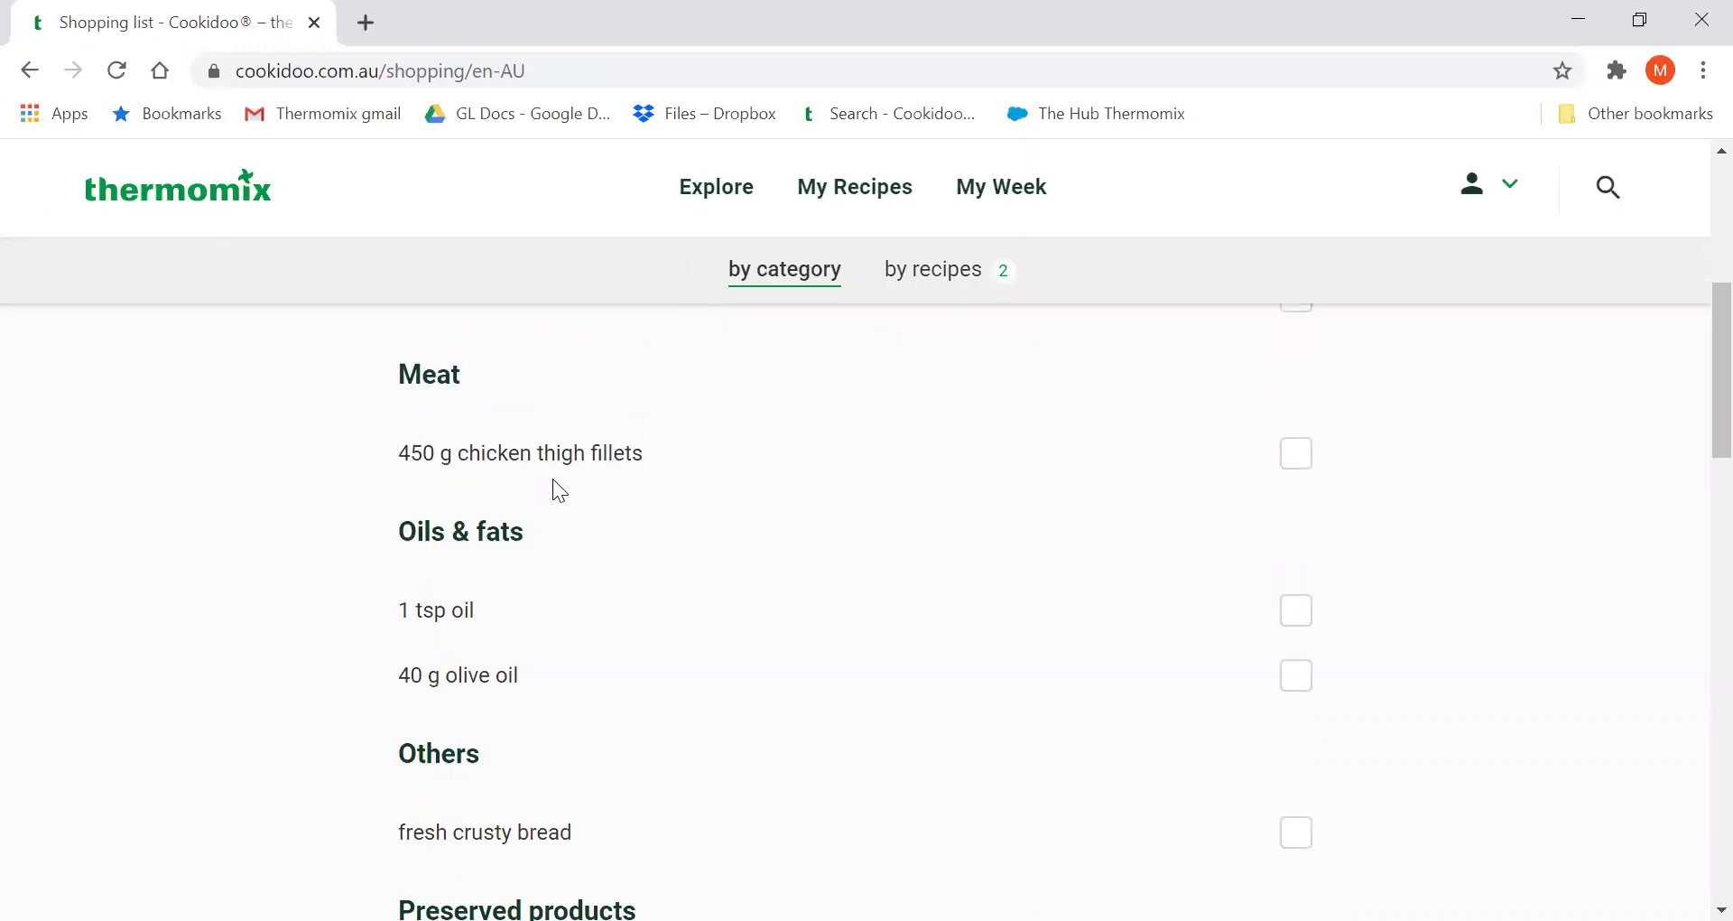
{"action": "scroll", "coordinate": [532, 492], "scroll_direction": "down", "scroll_amount": 1}
{"action": "left_click", "coordinate": [438, 495]}
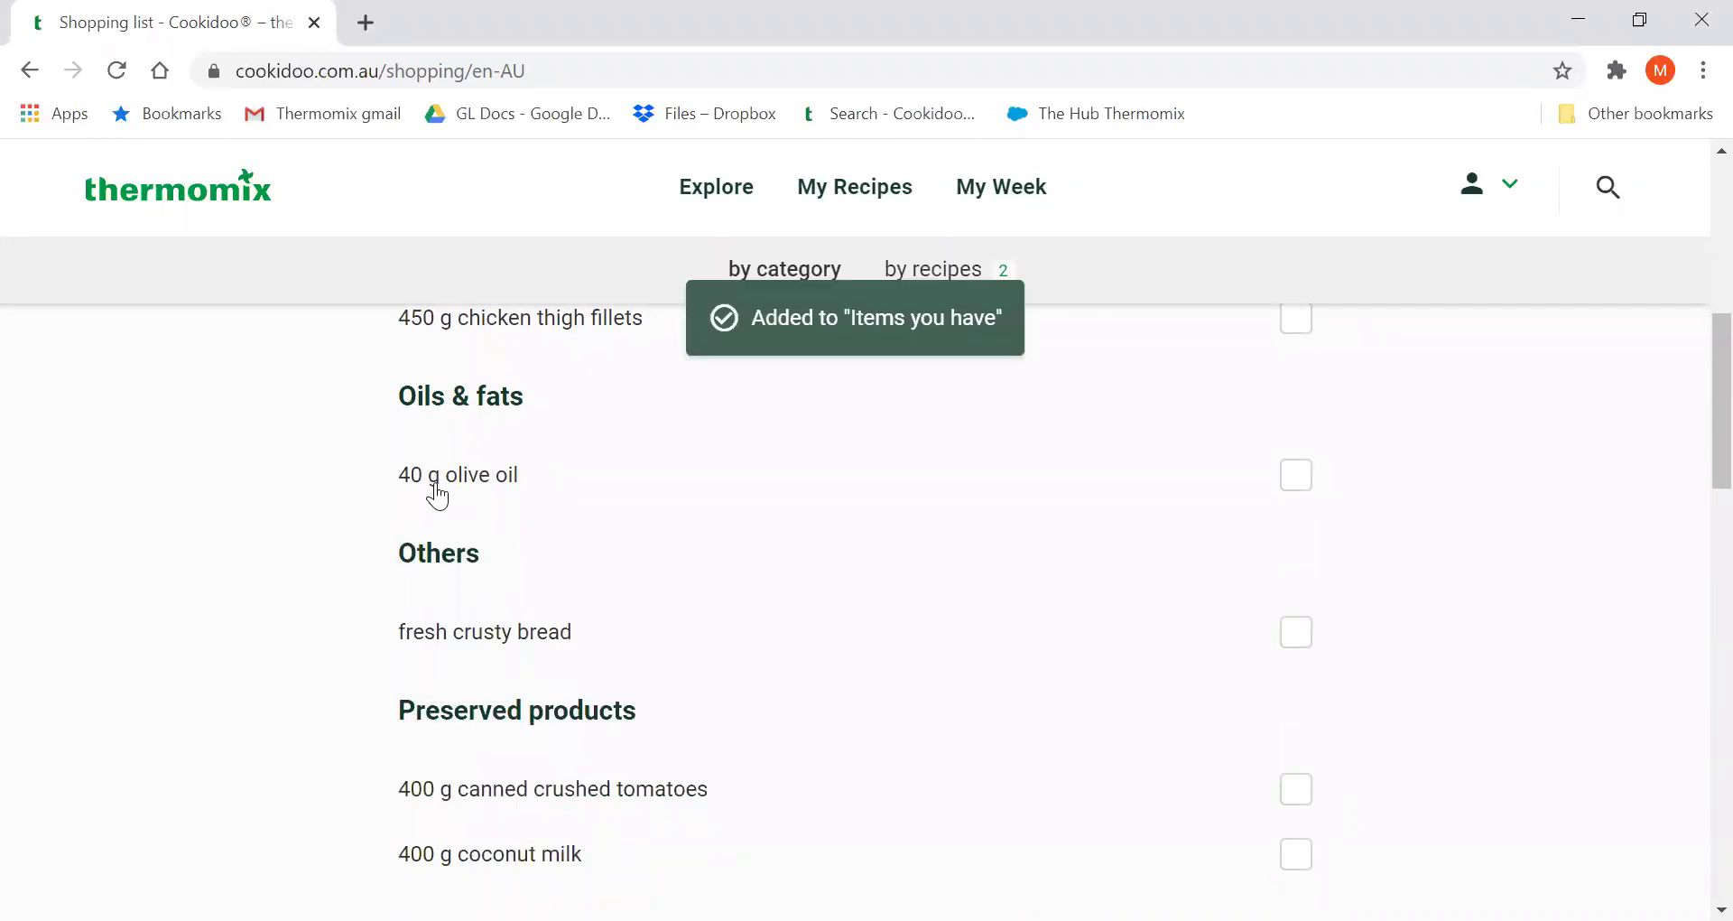
{"action": "left_click", "coordinate": [438, 494]}
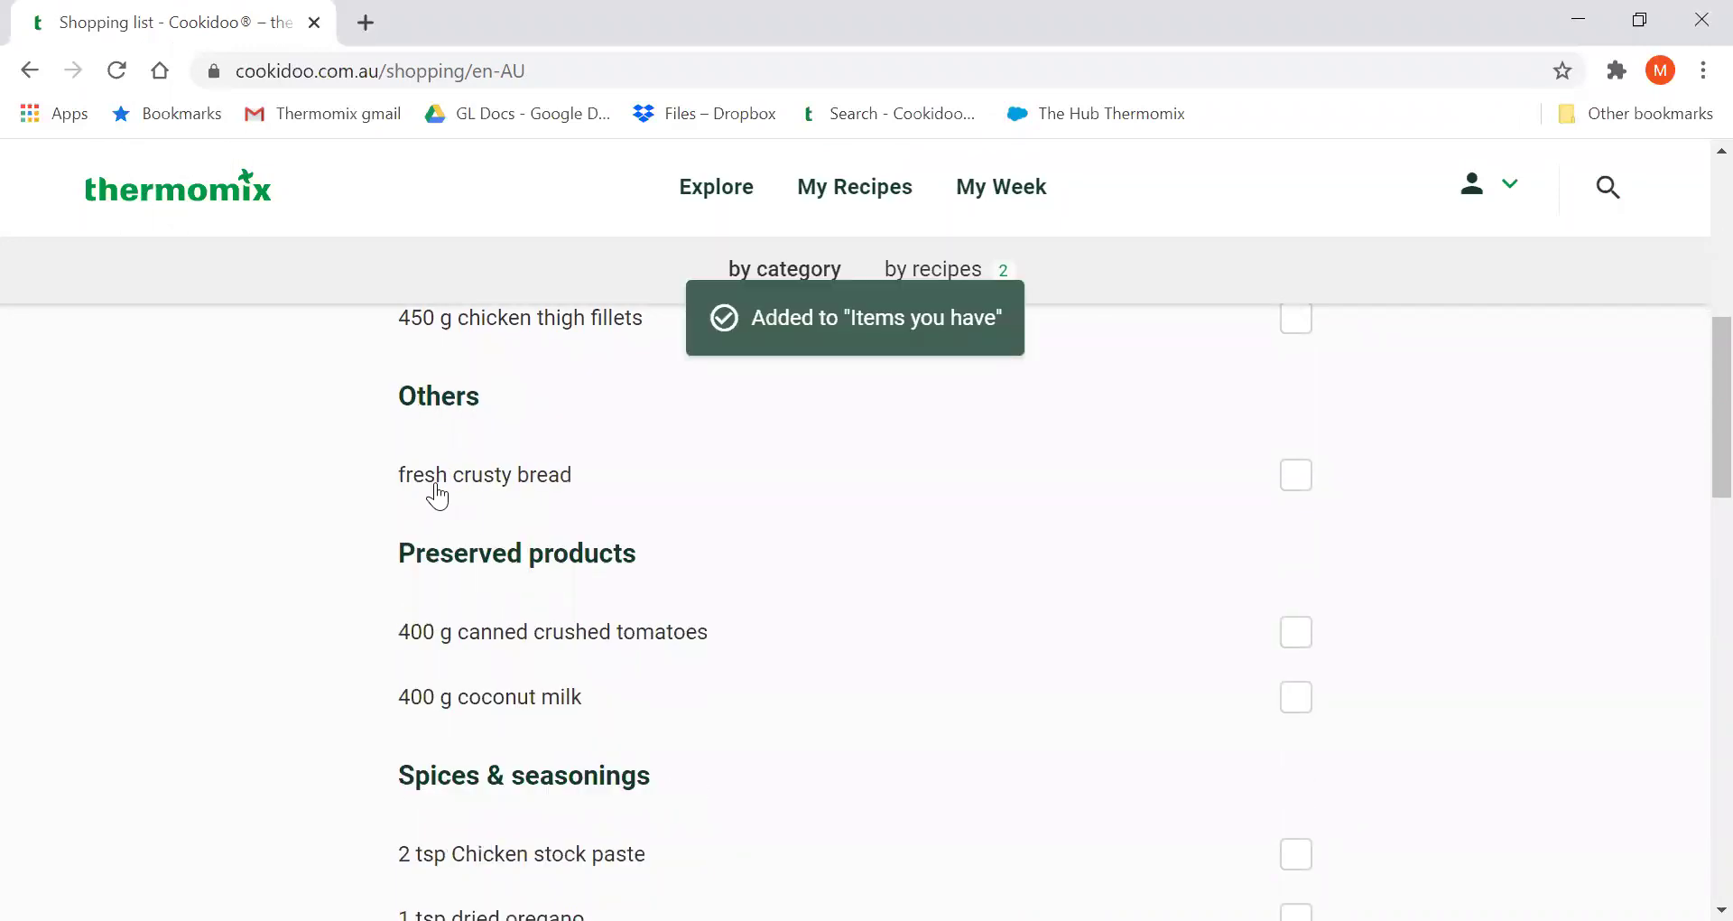
{"action": "left_click", "coordinate": [438, 495]}
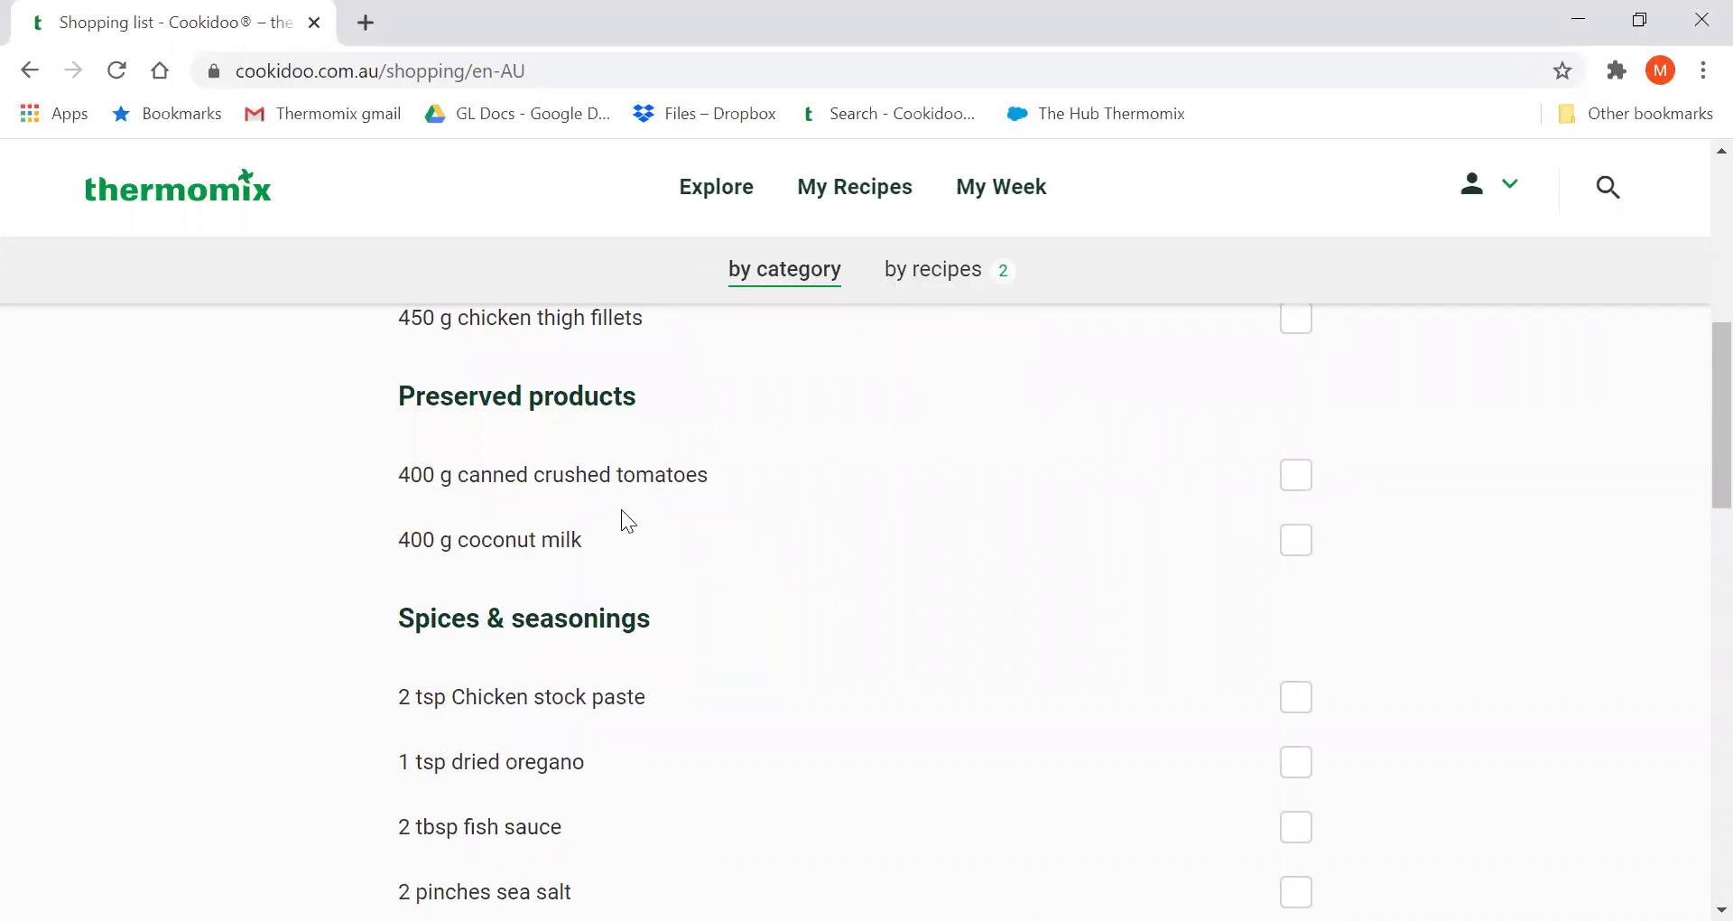
Mark all Spices & seasonings as items already at home: dried oregano, fish sauce, sea salt, vegetable stock paste and chicken stock paste.
{"action": "scroll", "coordinate": [765, 590], "scroll_direction": "down", "scroll_amount": 3}
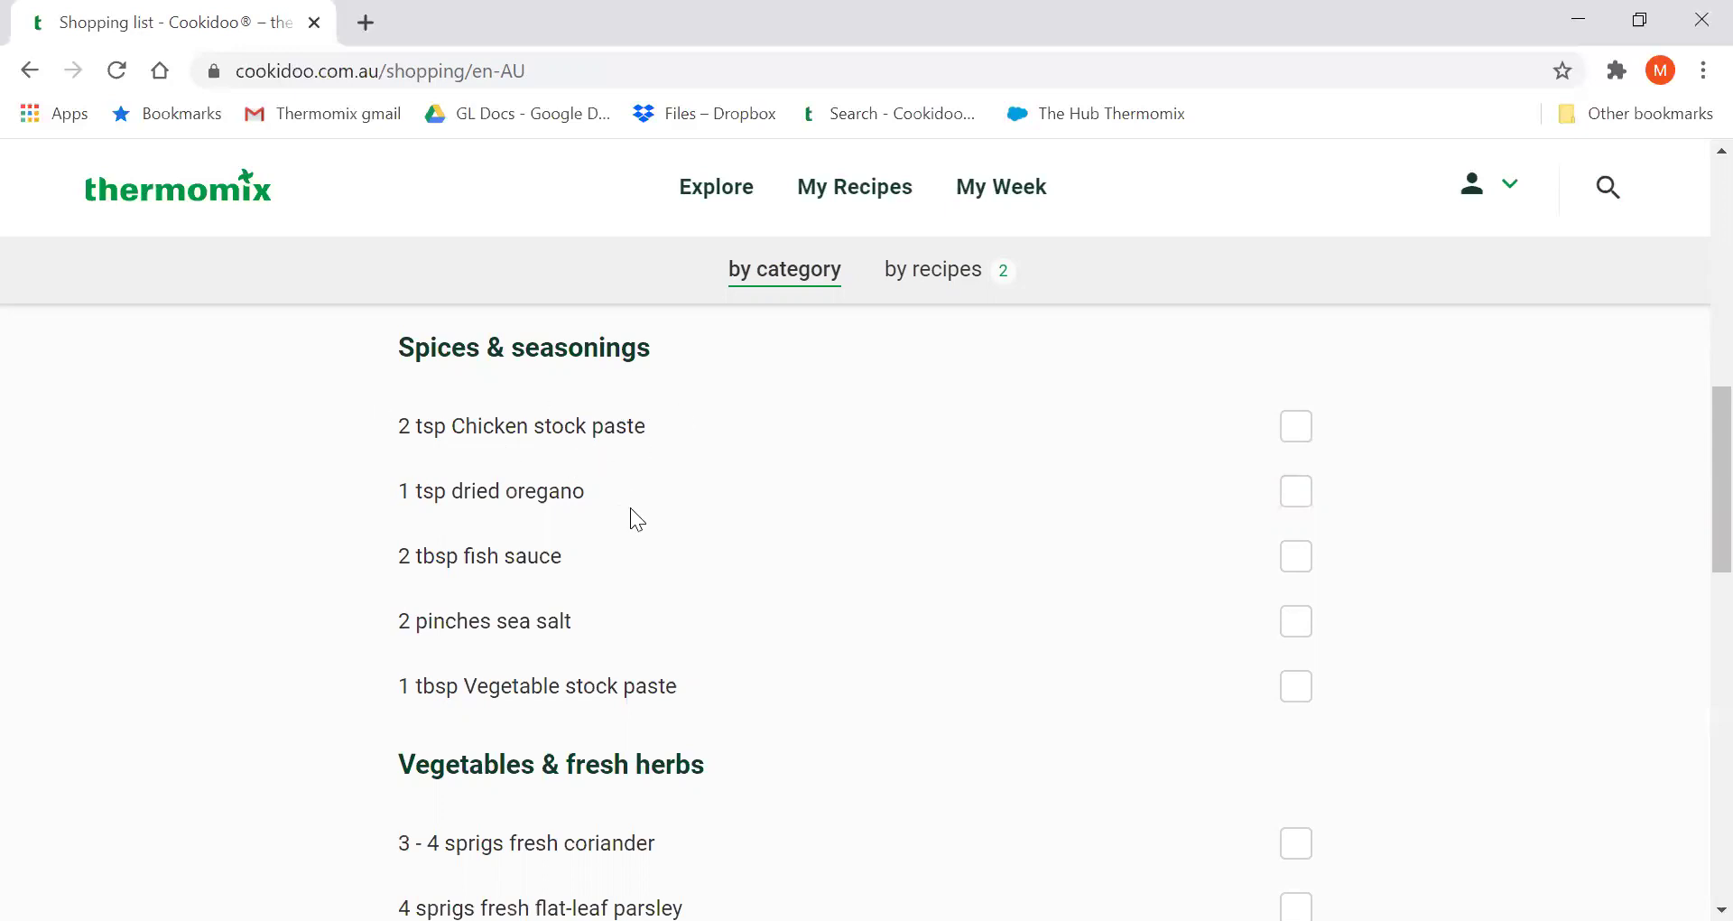
{"action": "left_click", "coordinate": [549, 496]}
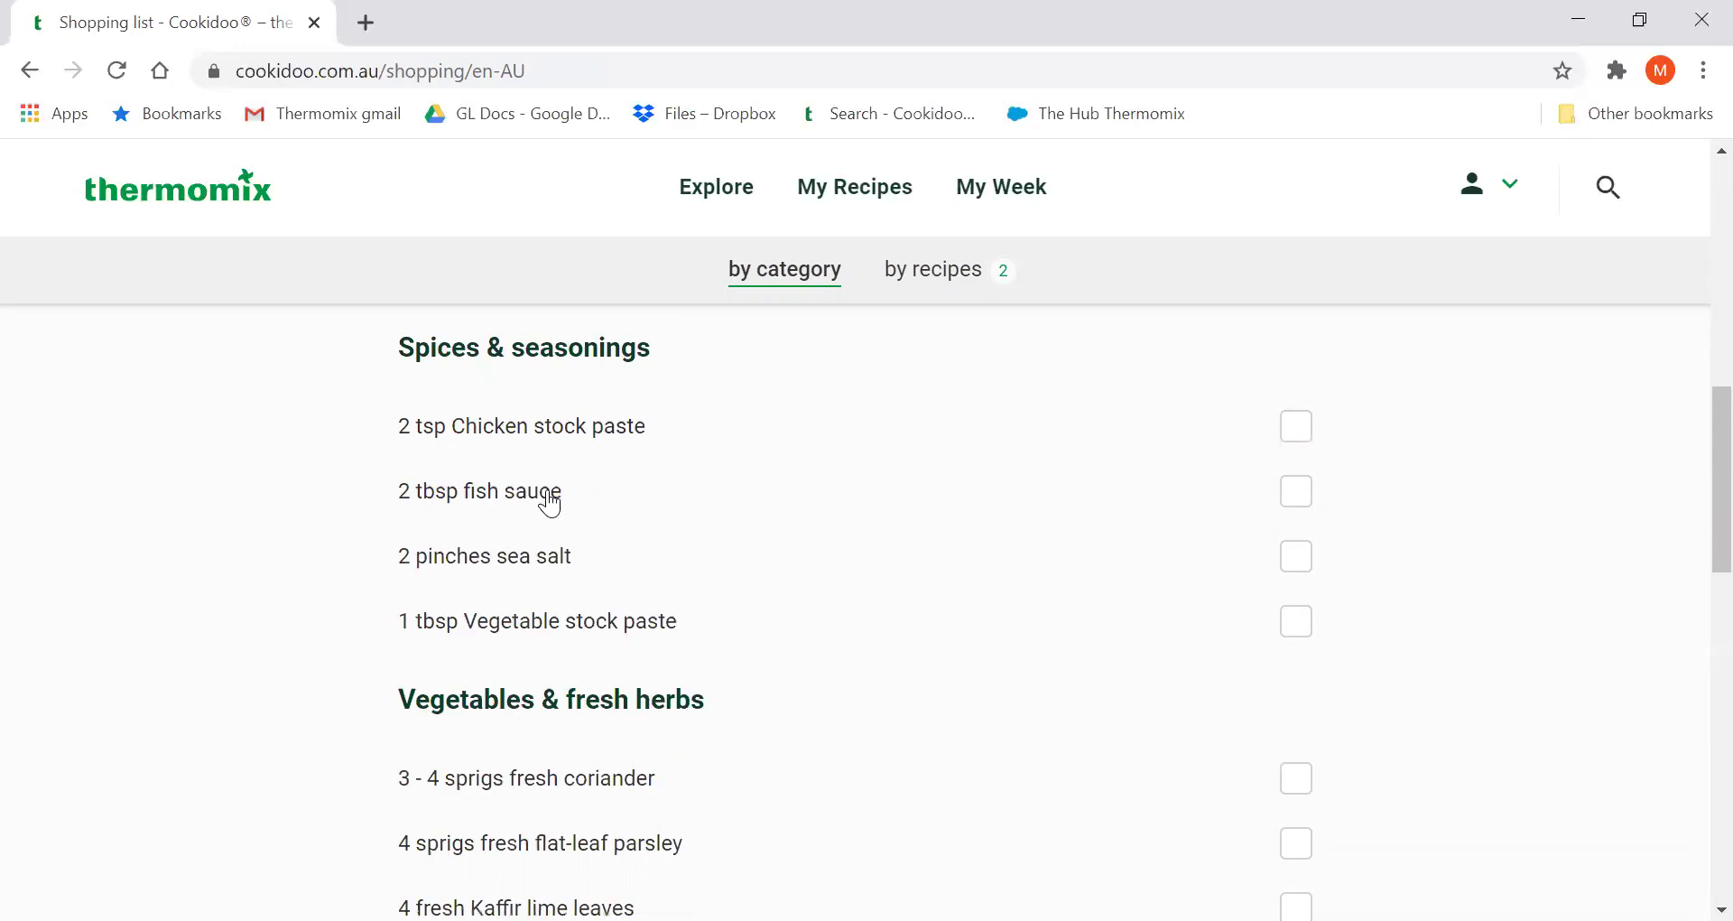
{"action": "left_click", "coordinate": [549, 496]}
{"action": "left_click", "coordinate": [549, 497]}
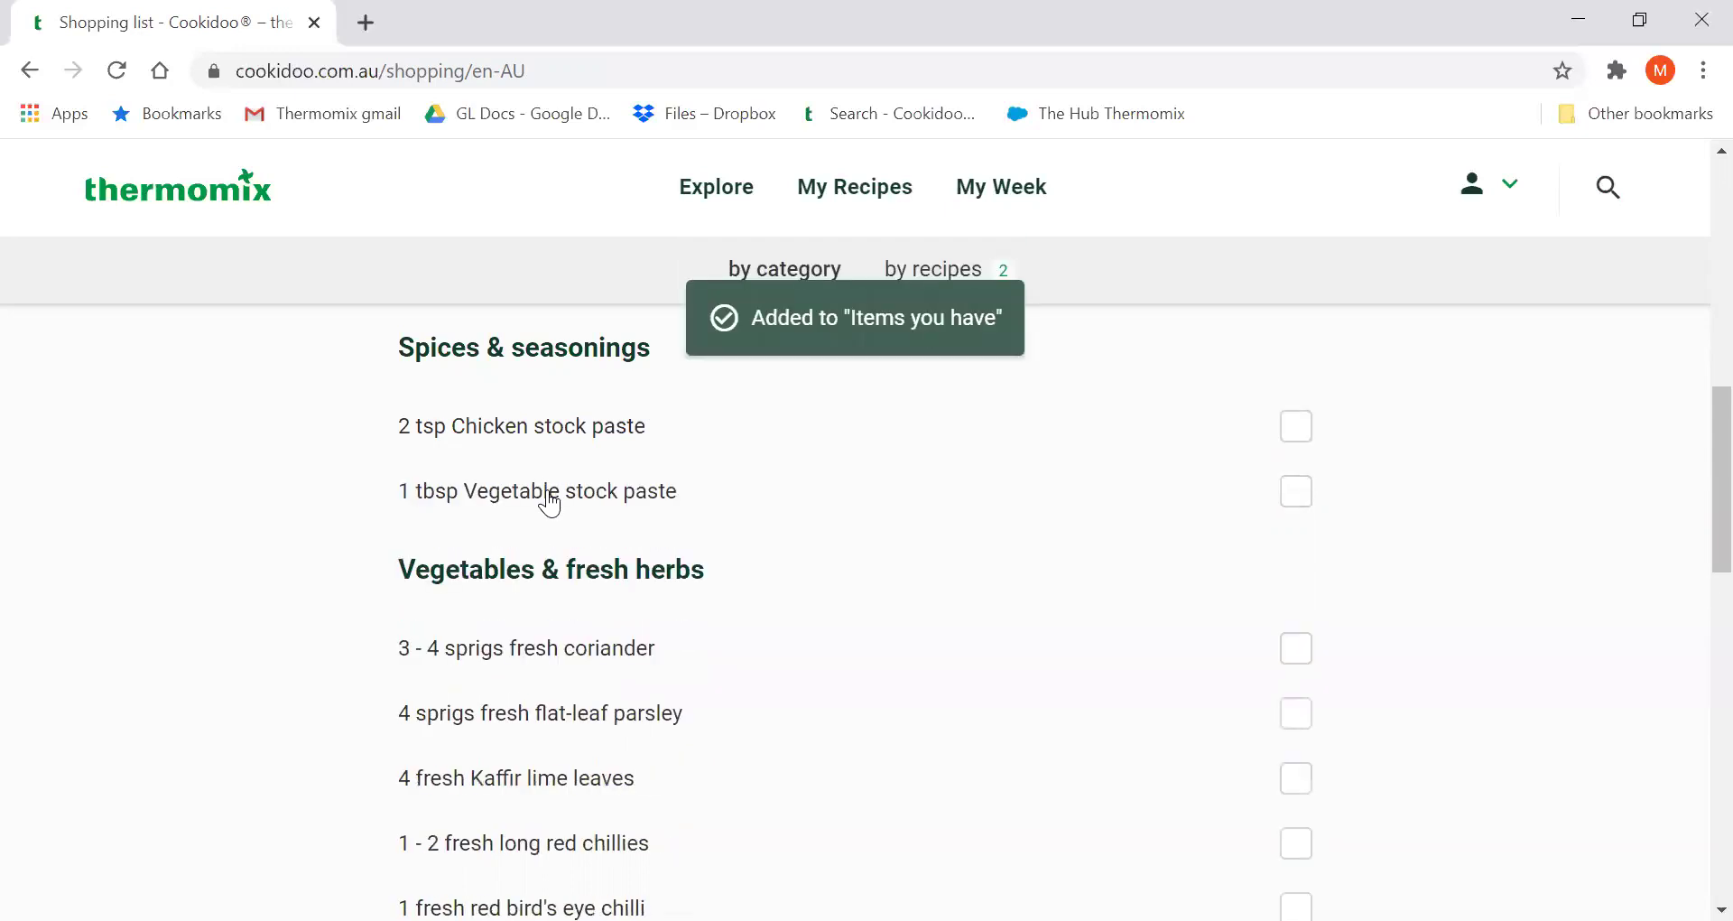
{"action": "left_click", "coordinate": [549, 497]}
{"action": "left_click", "coordinate": [579, 437]}
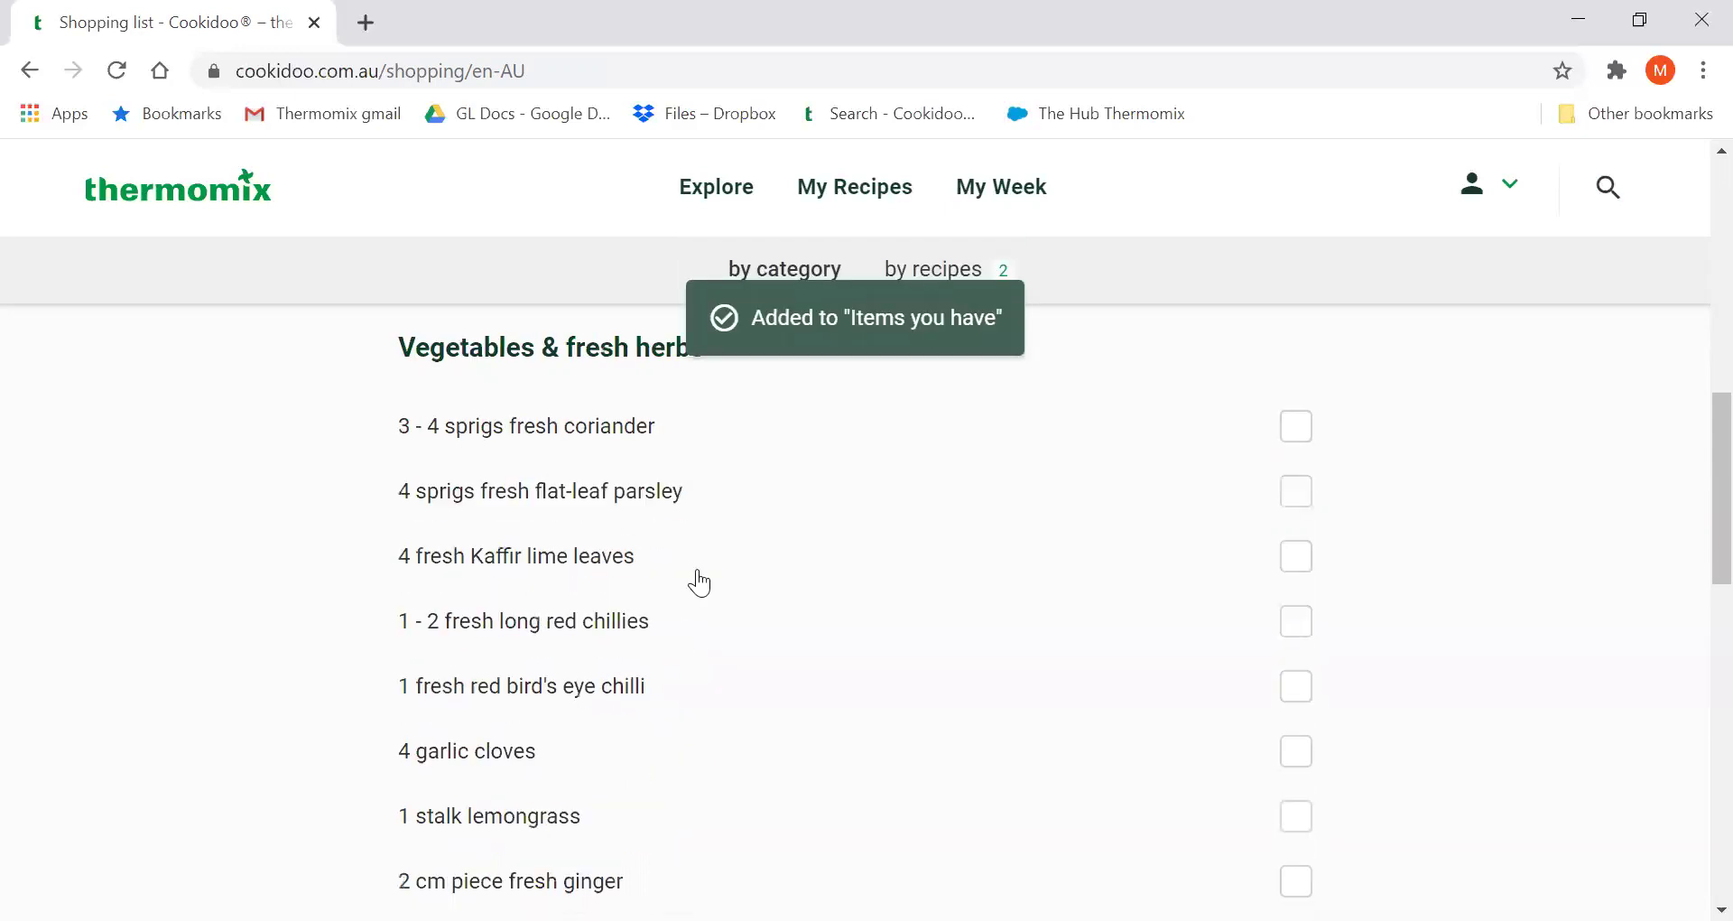
Mark the fresh flat-leaf parsley under Vegetables & fresh herbs as an item already at home.
{"action": "scroll", "coordinate": [733, 580], "scroll_direction": "down", "scroll_amount": 1}
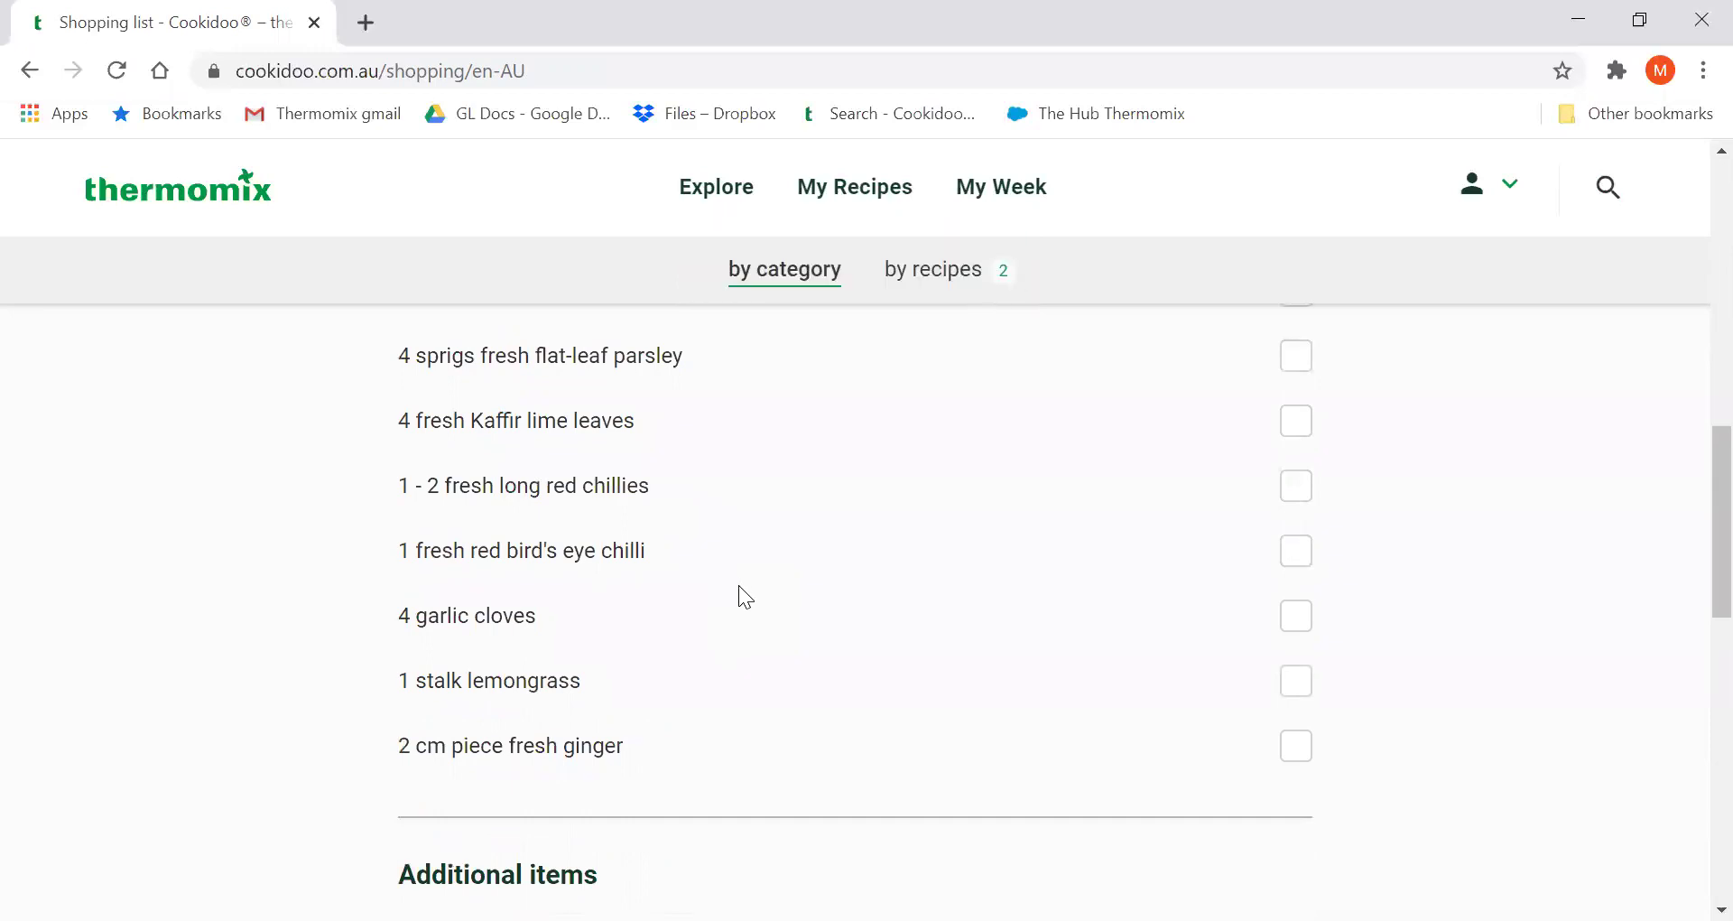
{"action": "scroll", "coordinate": [739, 590], "scroll_direction": "up", "scroll_amount": 2}
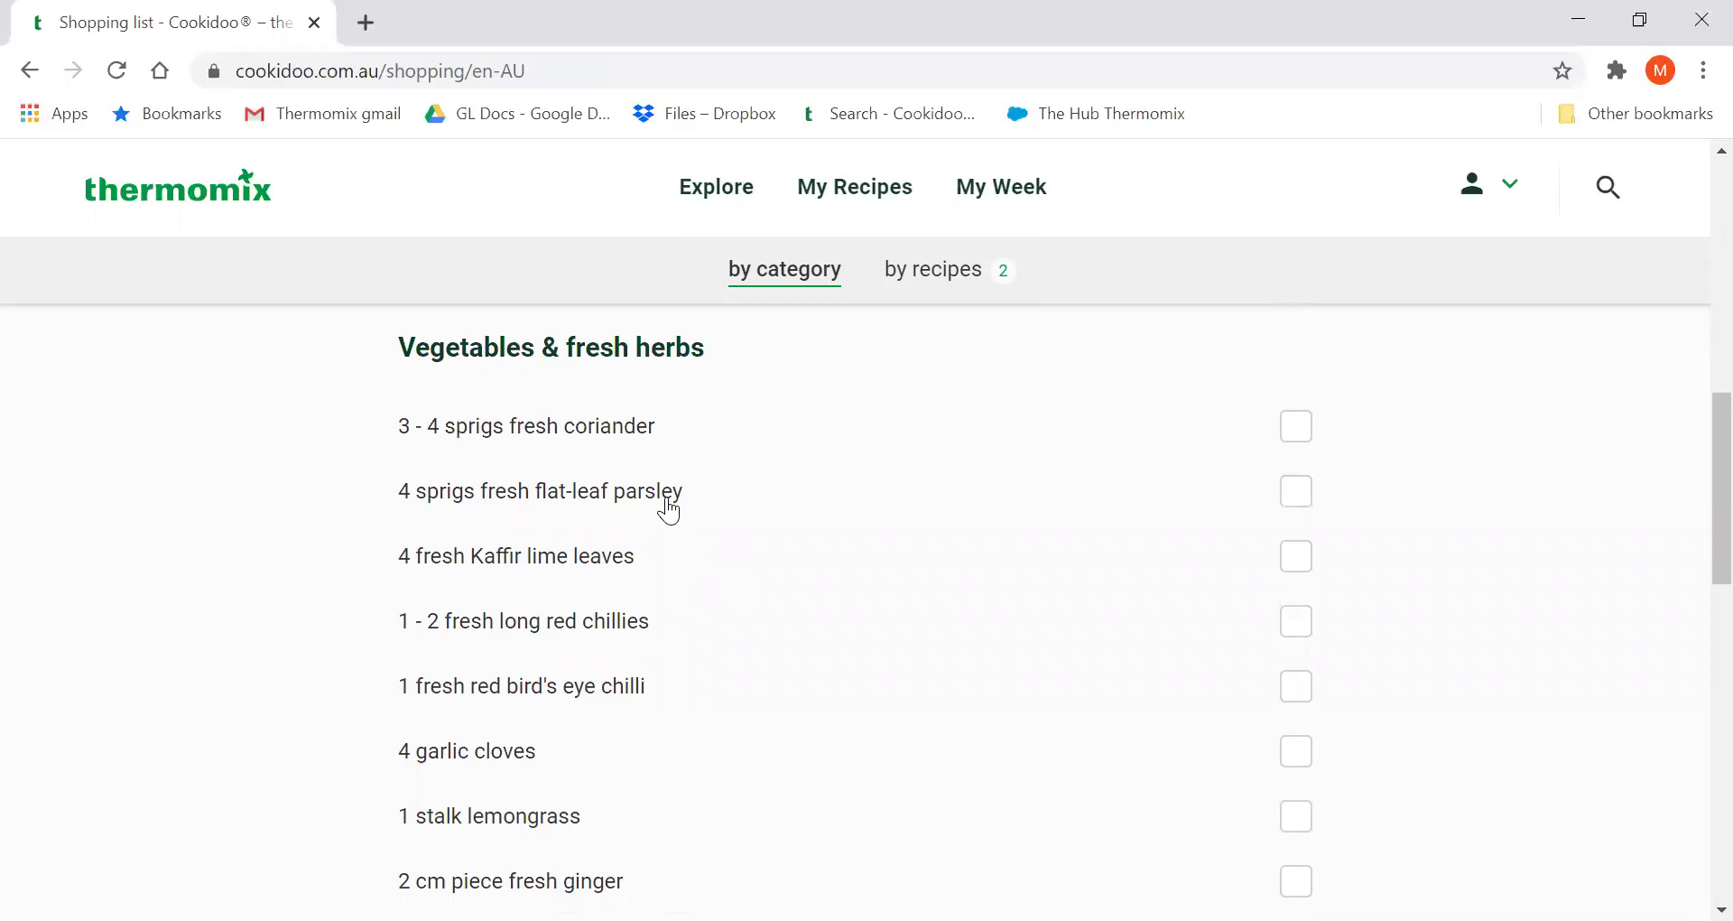
{"action": "left_click", "coordinate": [668, 509]}
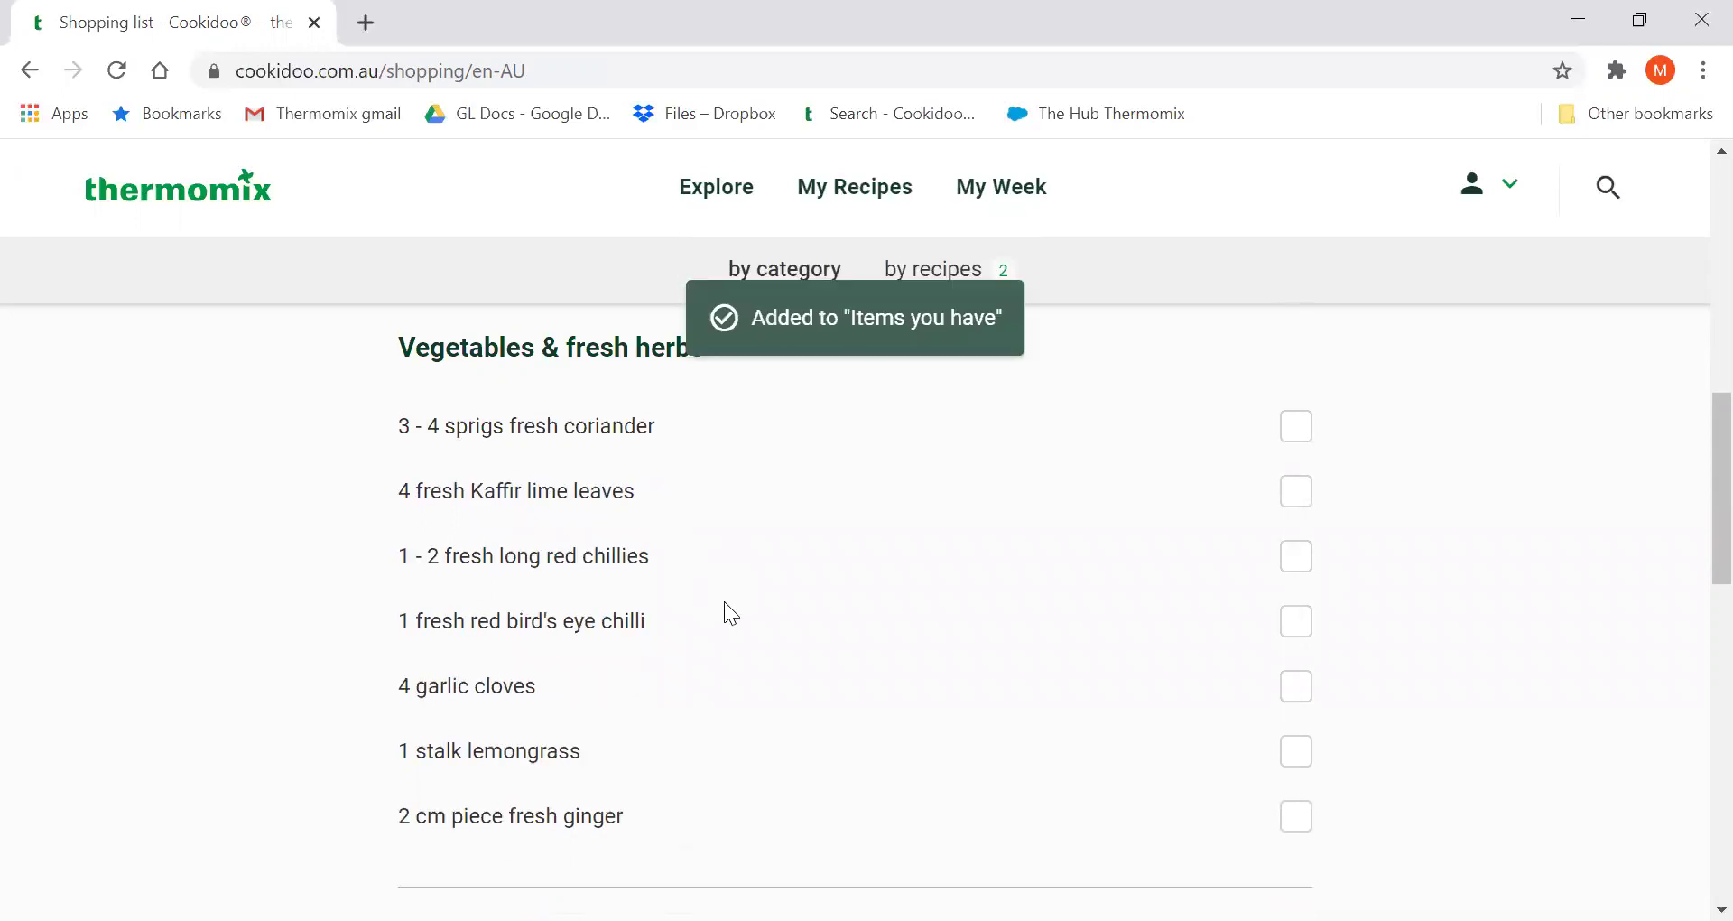
Add Tomatoes to the shopping list as an additional item.
{"action": "scroll", "coordinate": [724, 601], "scroll_direction": "down", "scroll_amount": 2}
{"action": "scroll", "coordinate": [725, 616], "scroll_direction": "down", "scroll_amount": 2}
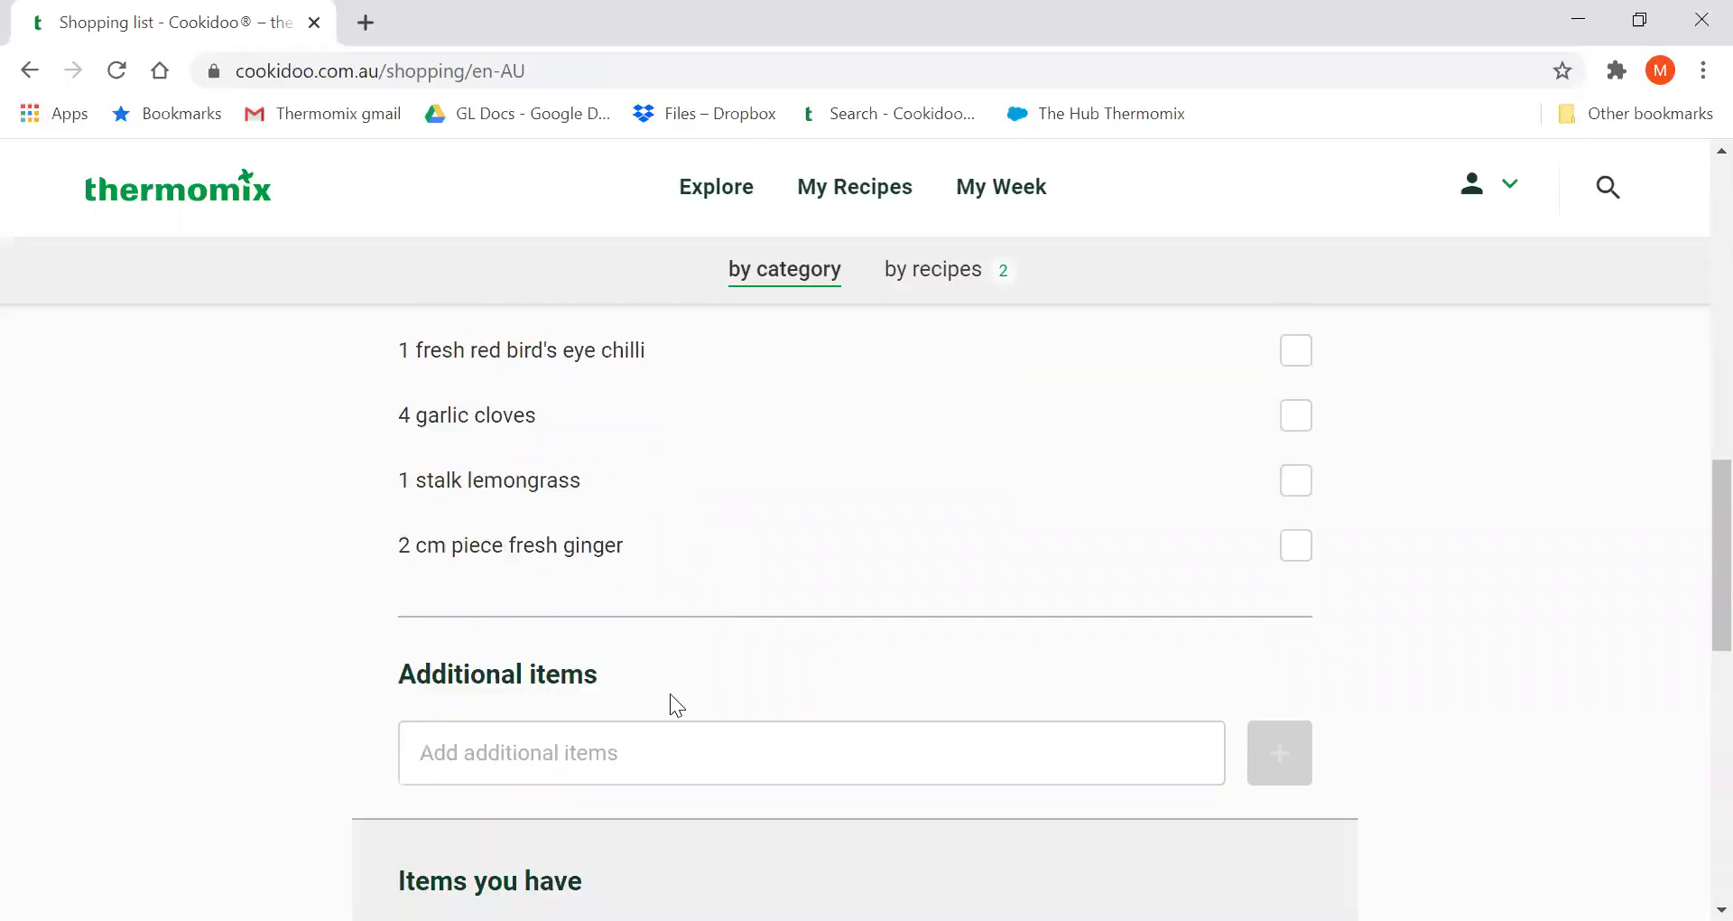
{"action": "left_click", "coordinate": [622, 761]}
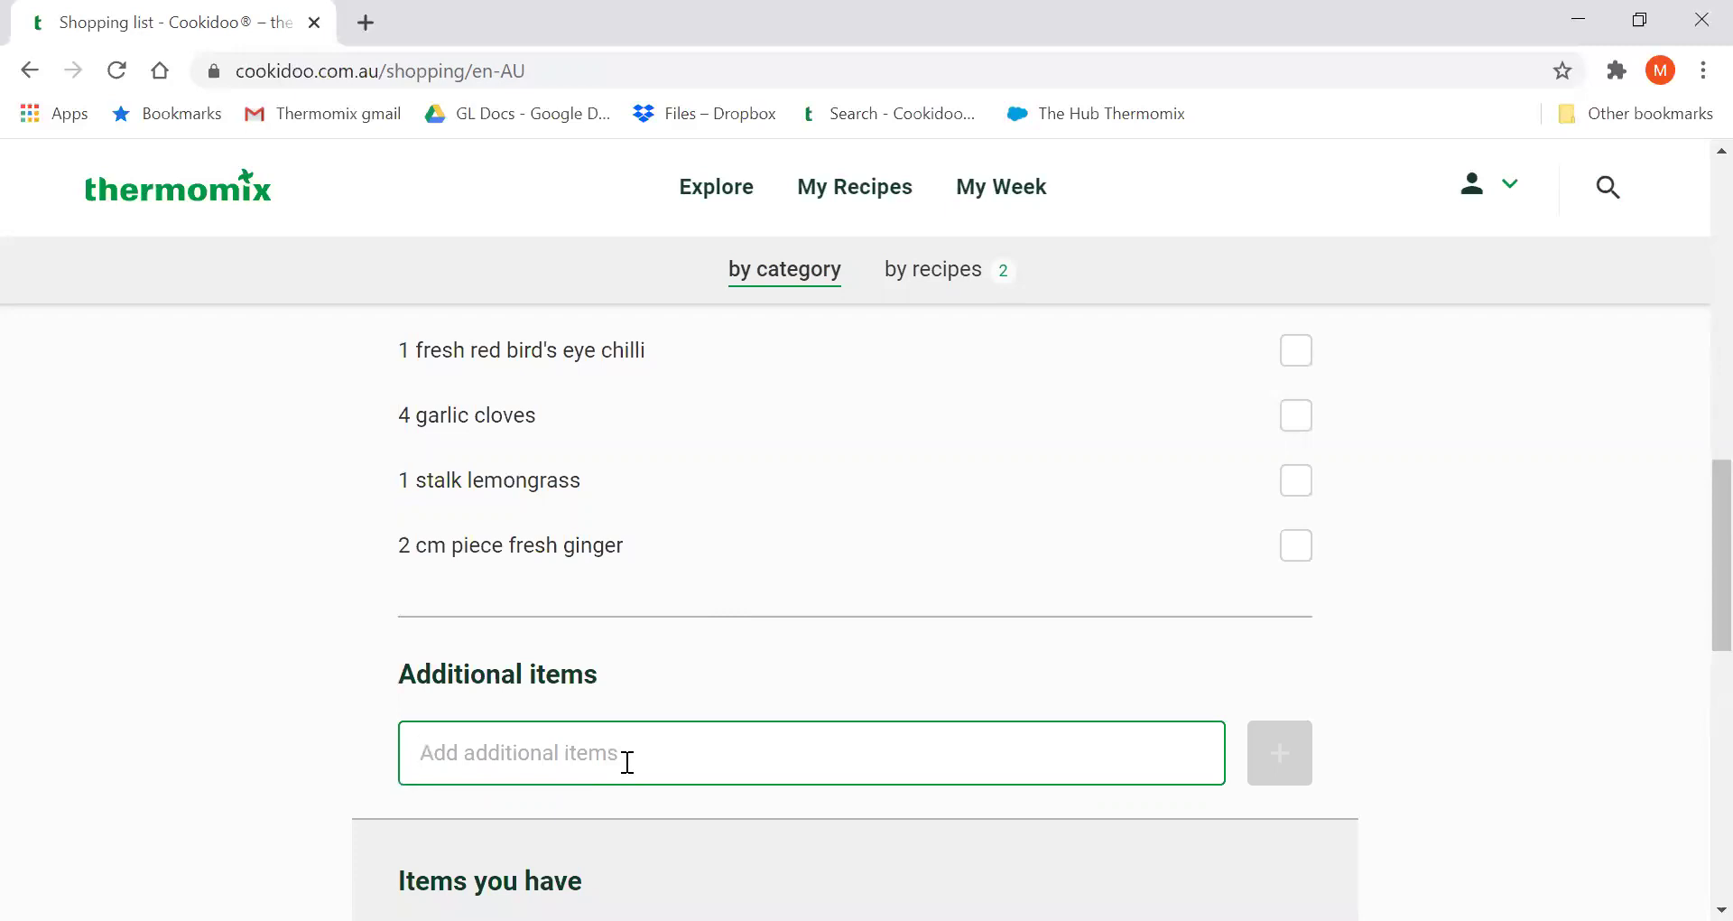
{"action": "type", "text": "Tomatoes"}
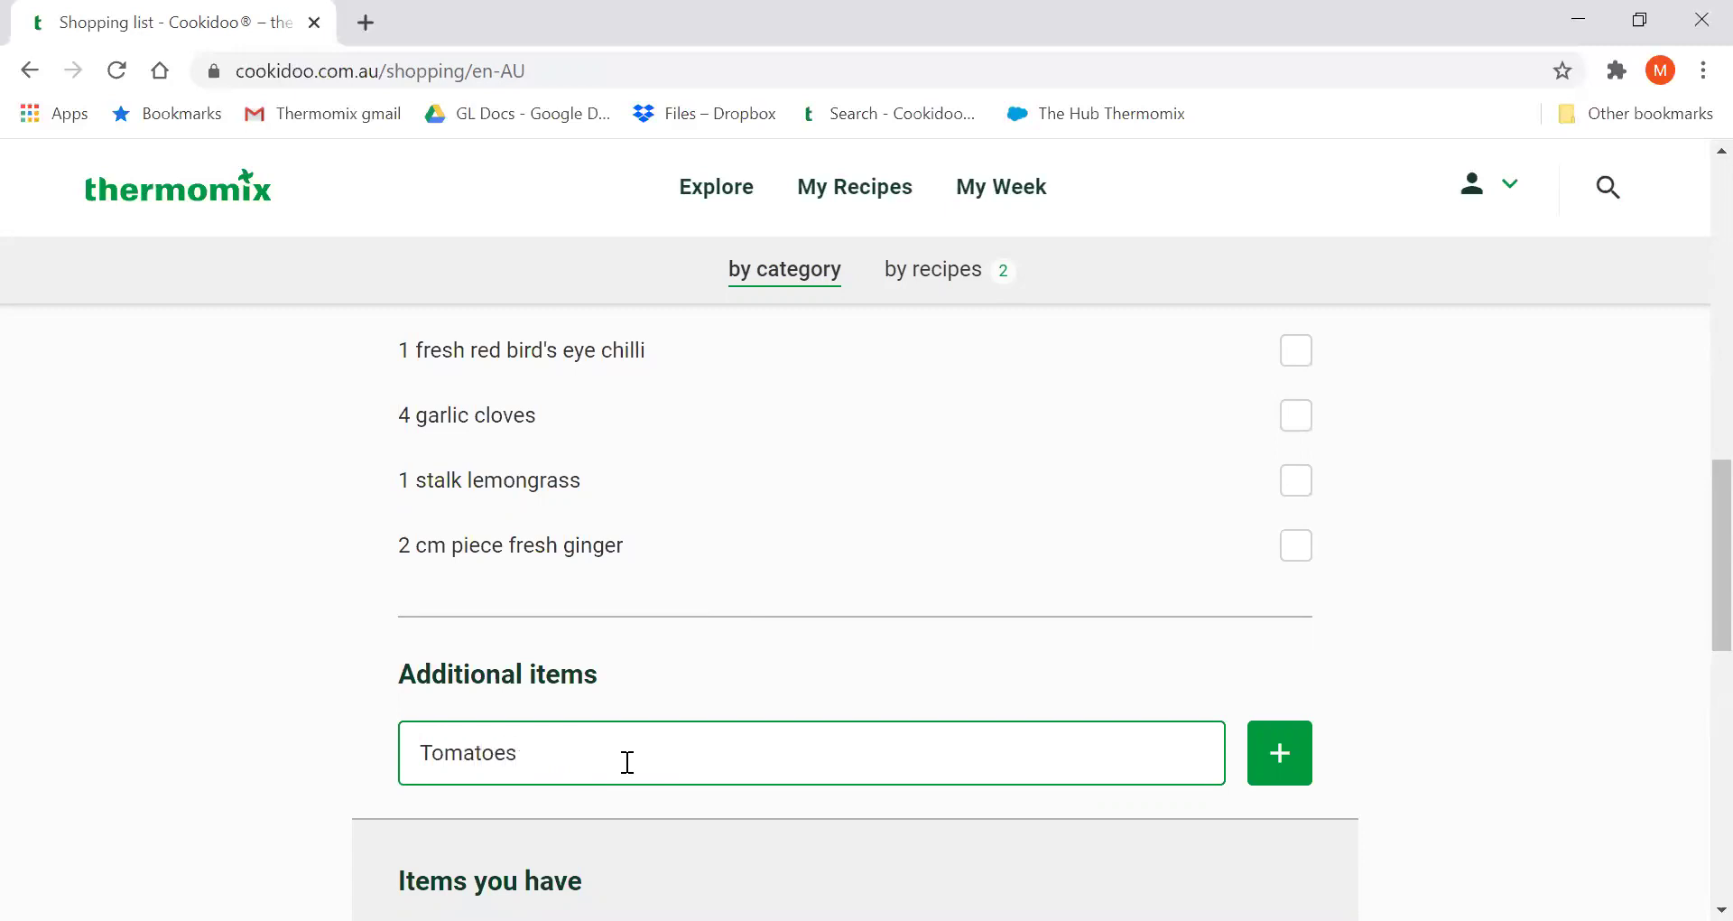
{"action": "left_click", "coordinate": [1279, 753]}
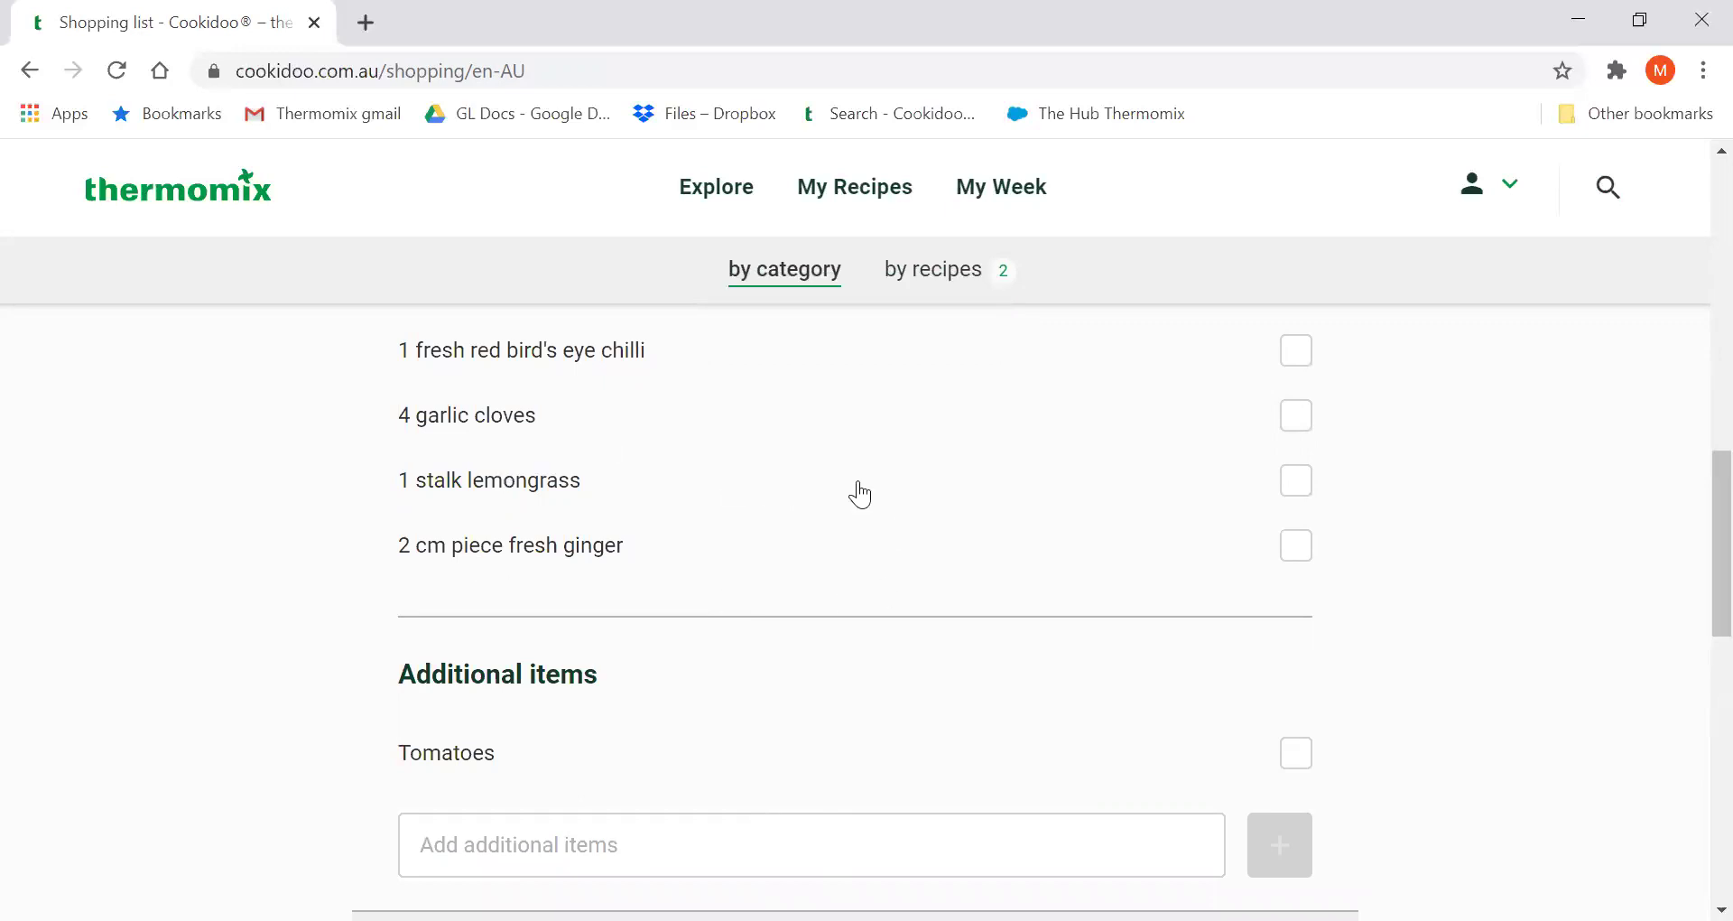
Return the chicken stock paste and fish sauce from the items already at home to the ingredients still needed.
{"action": "scroll", "coordinate": [1441, 555], "scroll_direction": "down", "scroll_amount": 6}
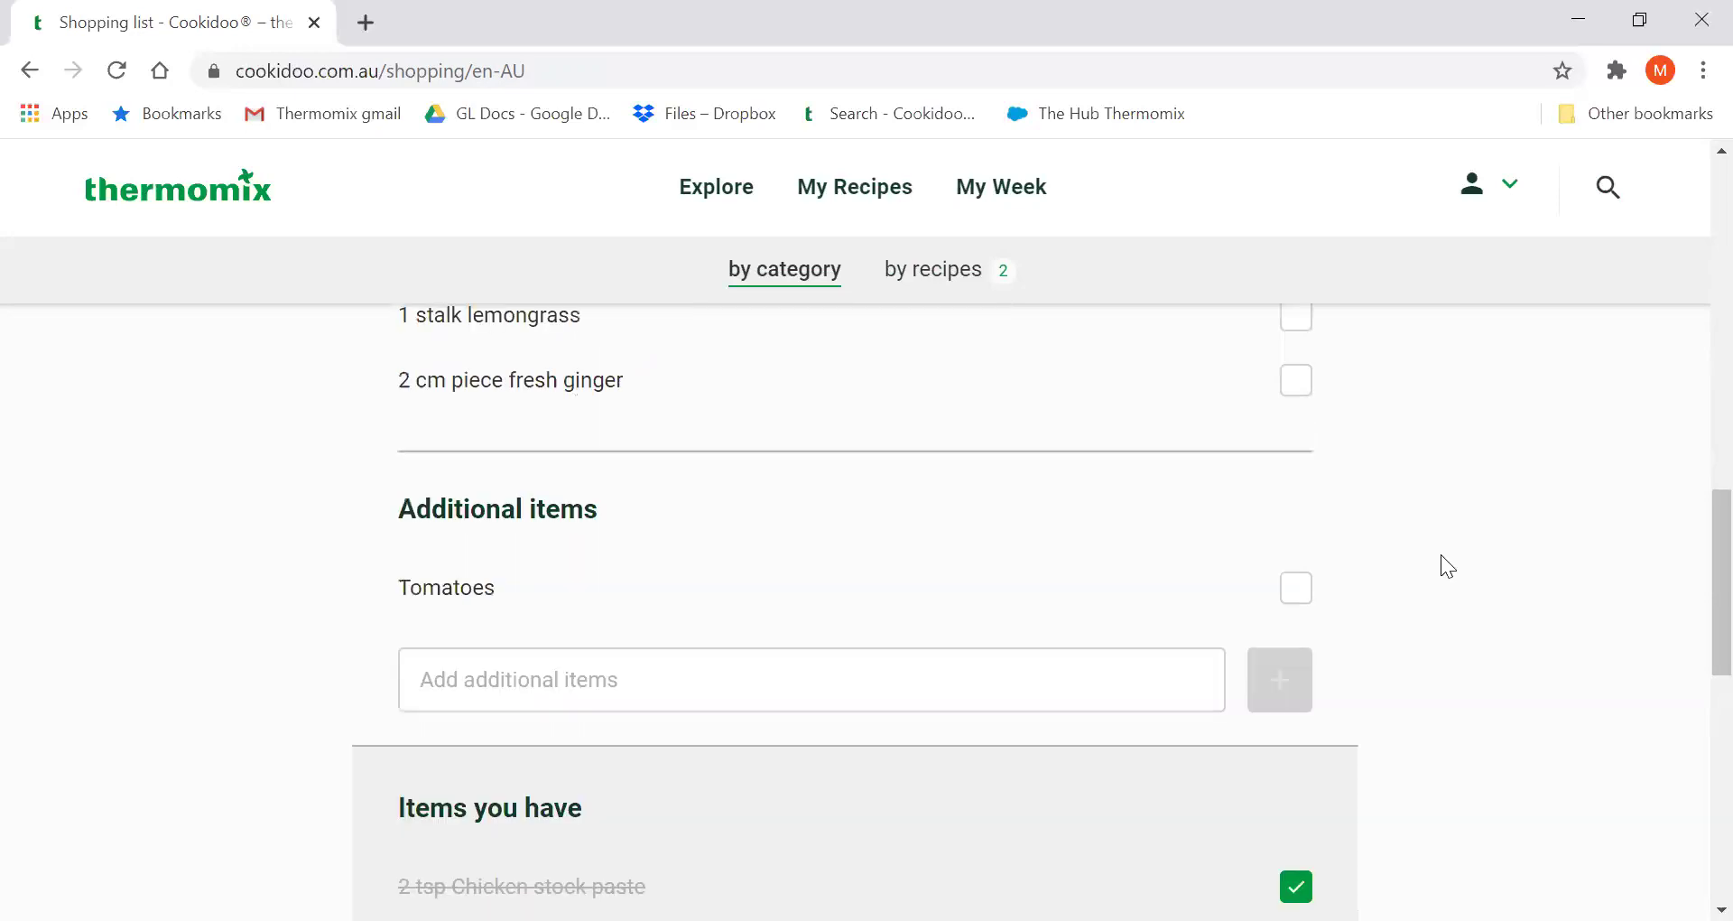
{"action": "scroll", "coordinate": [1440, 566], "scroll_direction": "down", "scroll_amount": 2}
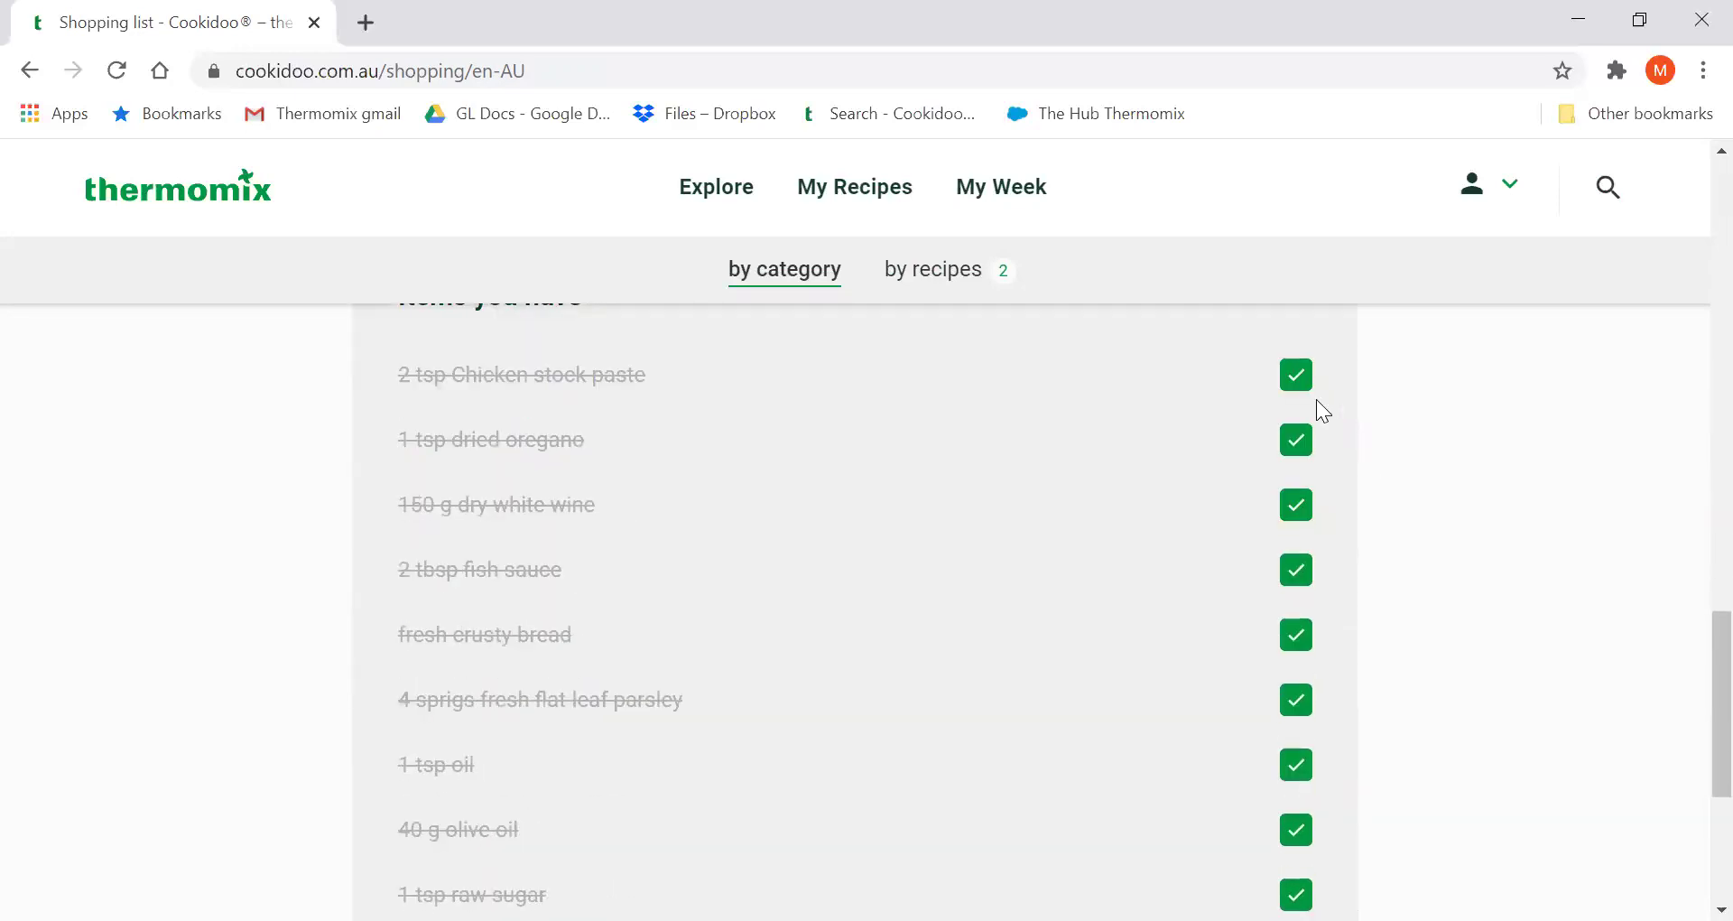
{"action": "left_click", "coordinate": [1297, 385]}
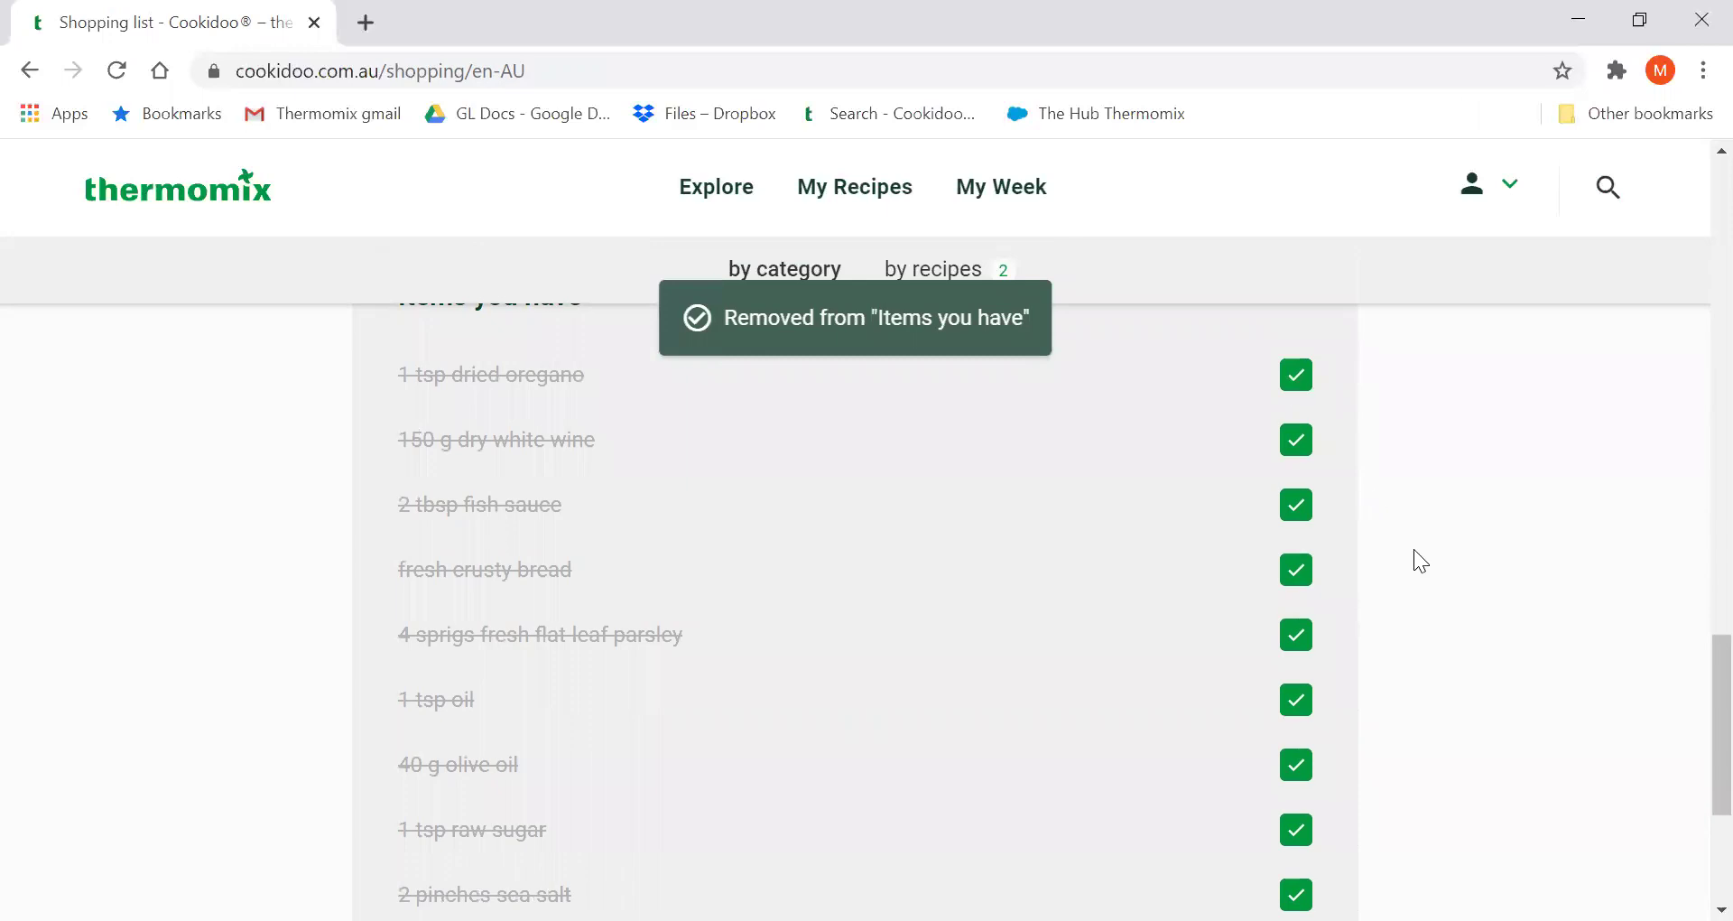
{"action": "left_click", "coordinate": [1294, 508]}
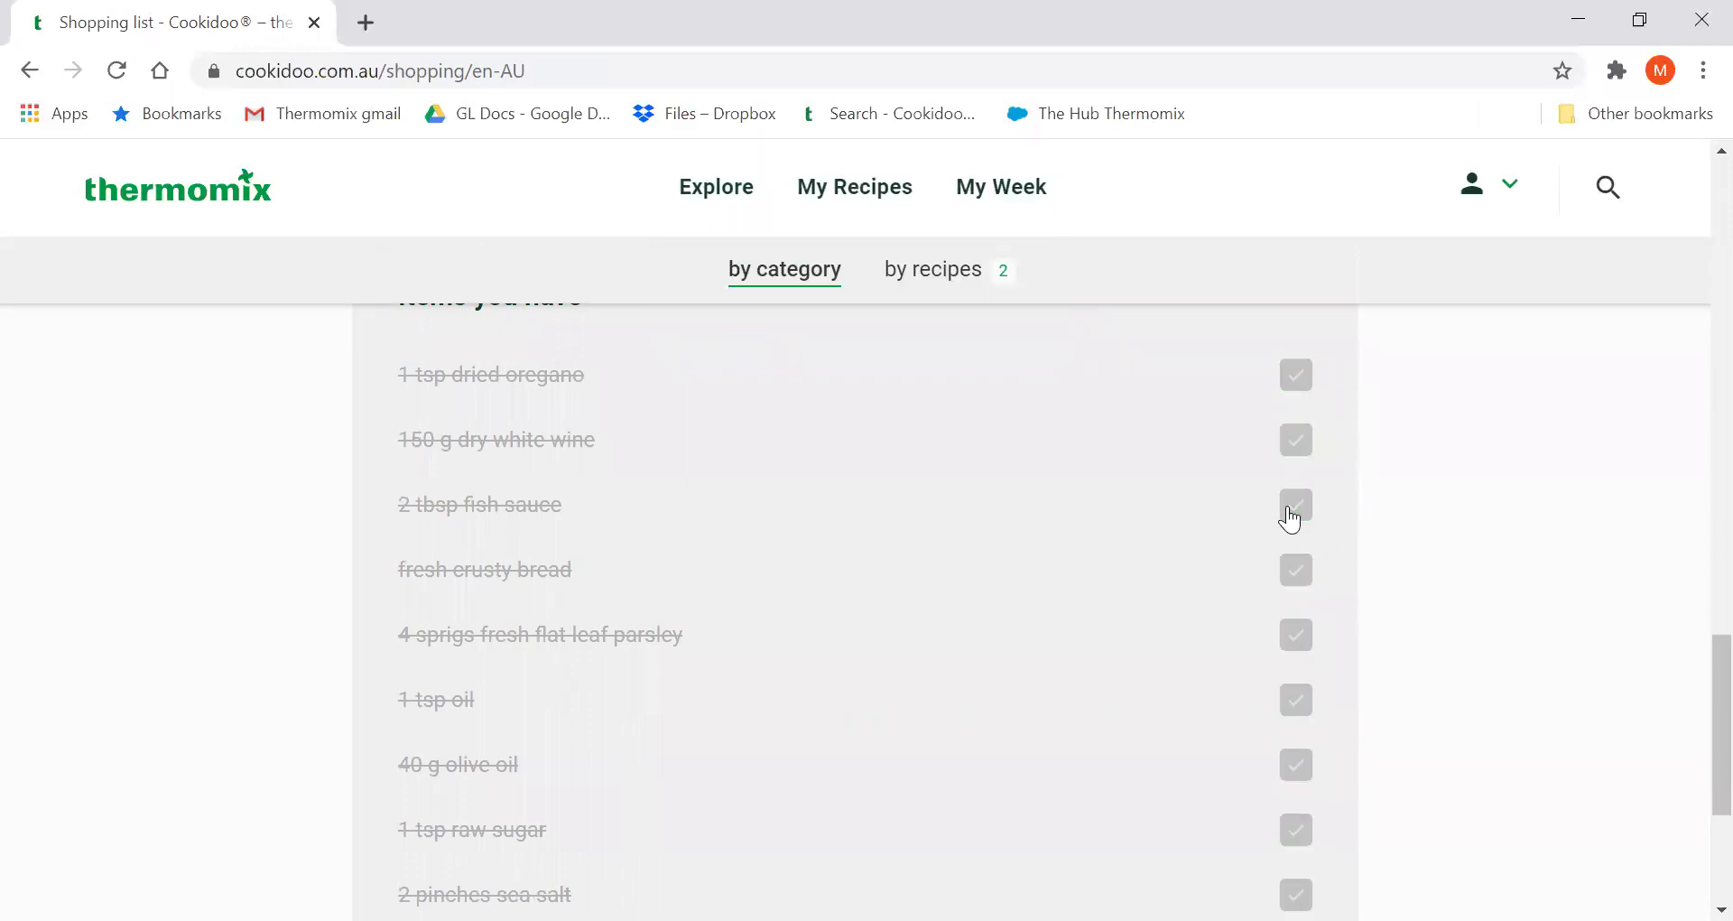
{"action": "scroll", "coordinate": [1549, 653], "scroll_direction": "up", "scroll_amount": 12}
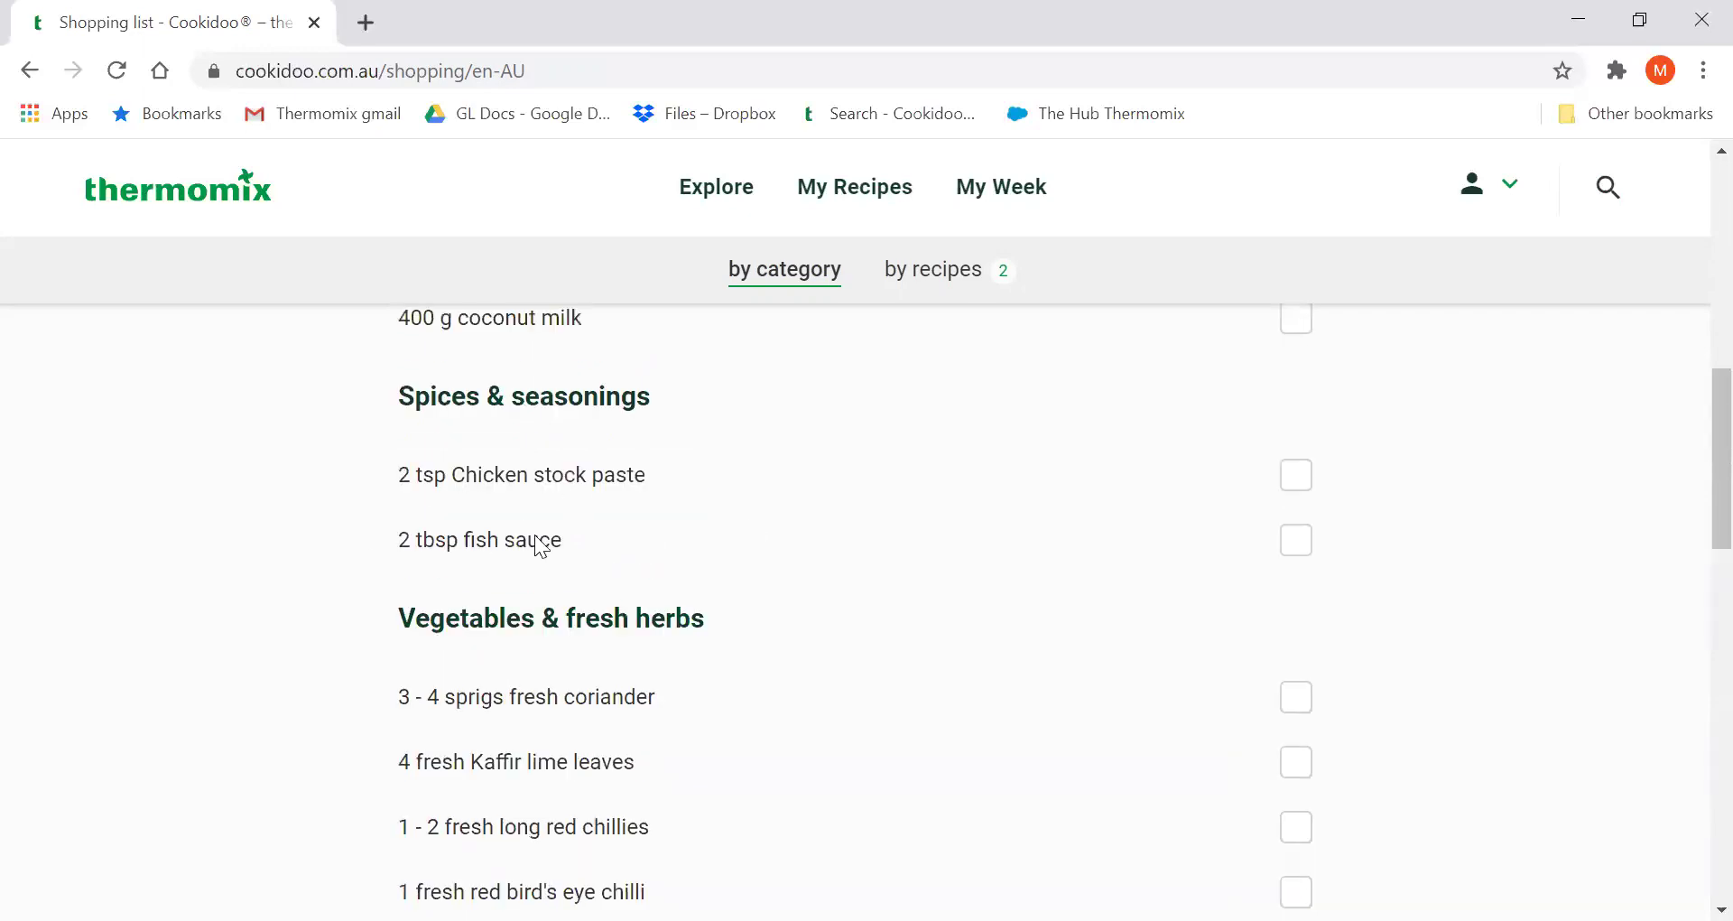
View the Woolworths products offered for ordering the shopping list's ingredients, and close the order without adding them to the cart.
{"action": "scroll", "coordinate": [964, 603], "scroll_direction": "up", "scroll_amount": 10}
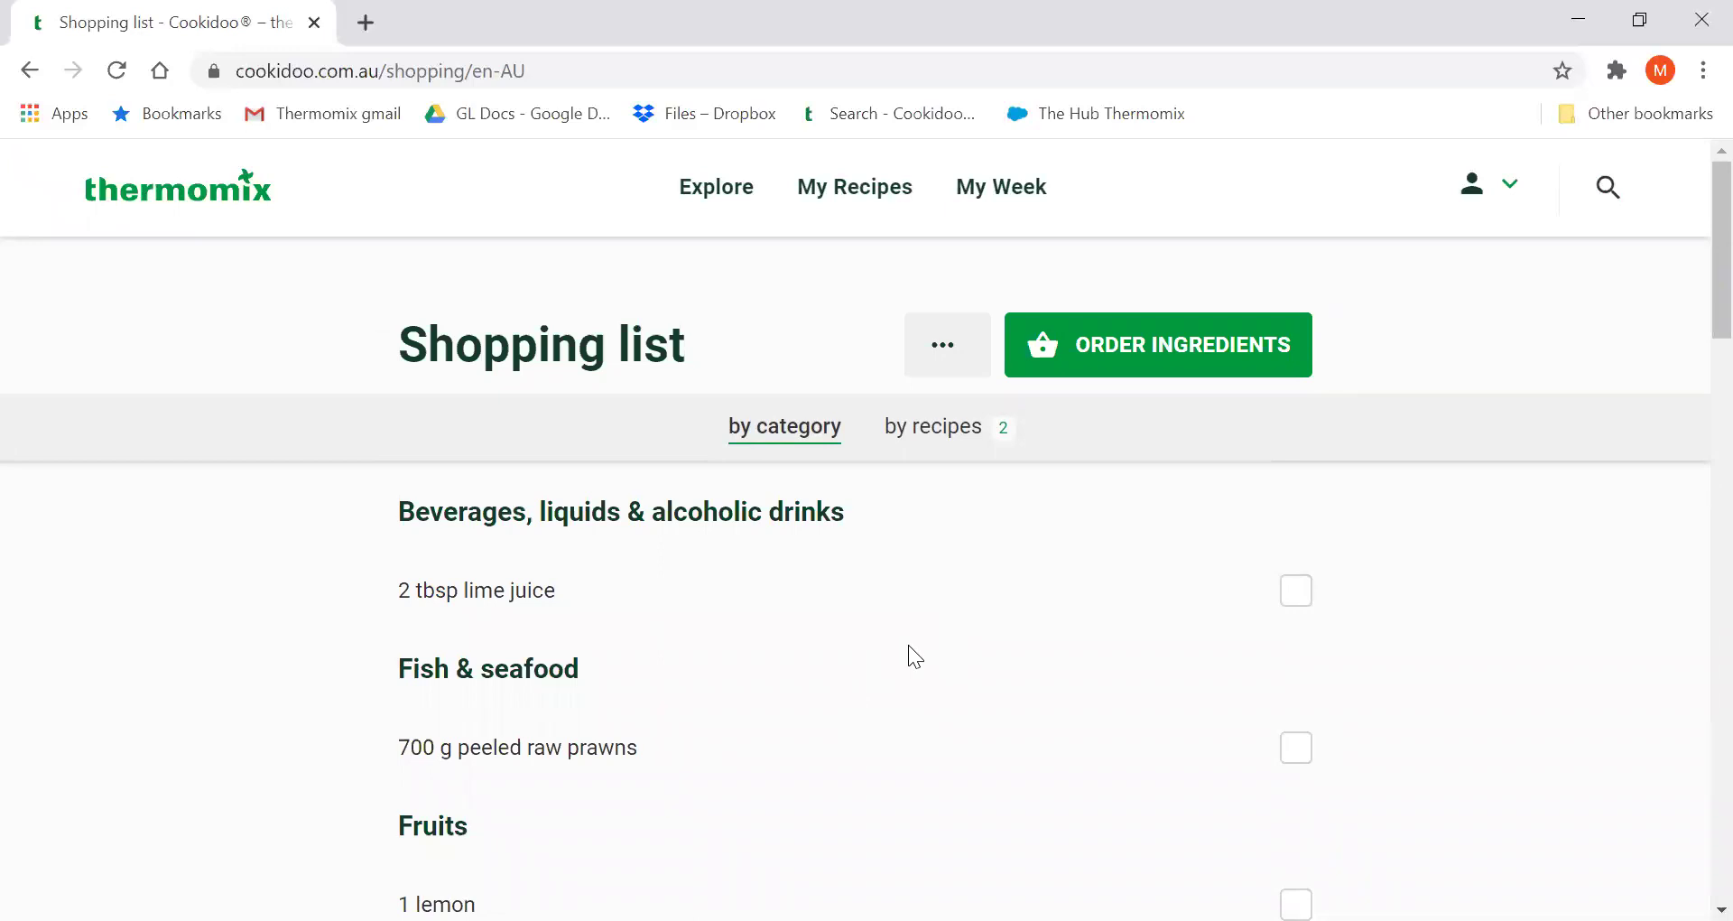
{"action": "left_click", "coordinate": [1171, 355]}
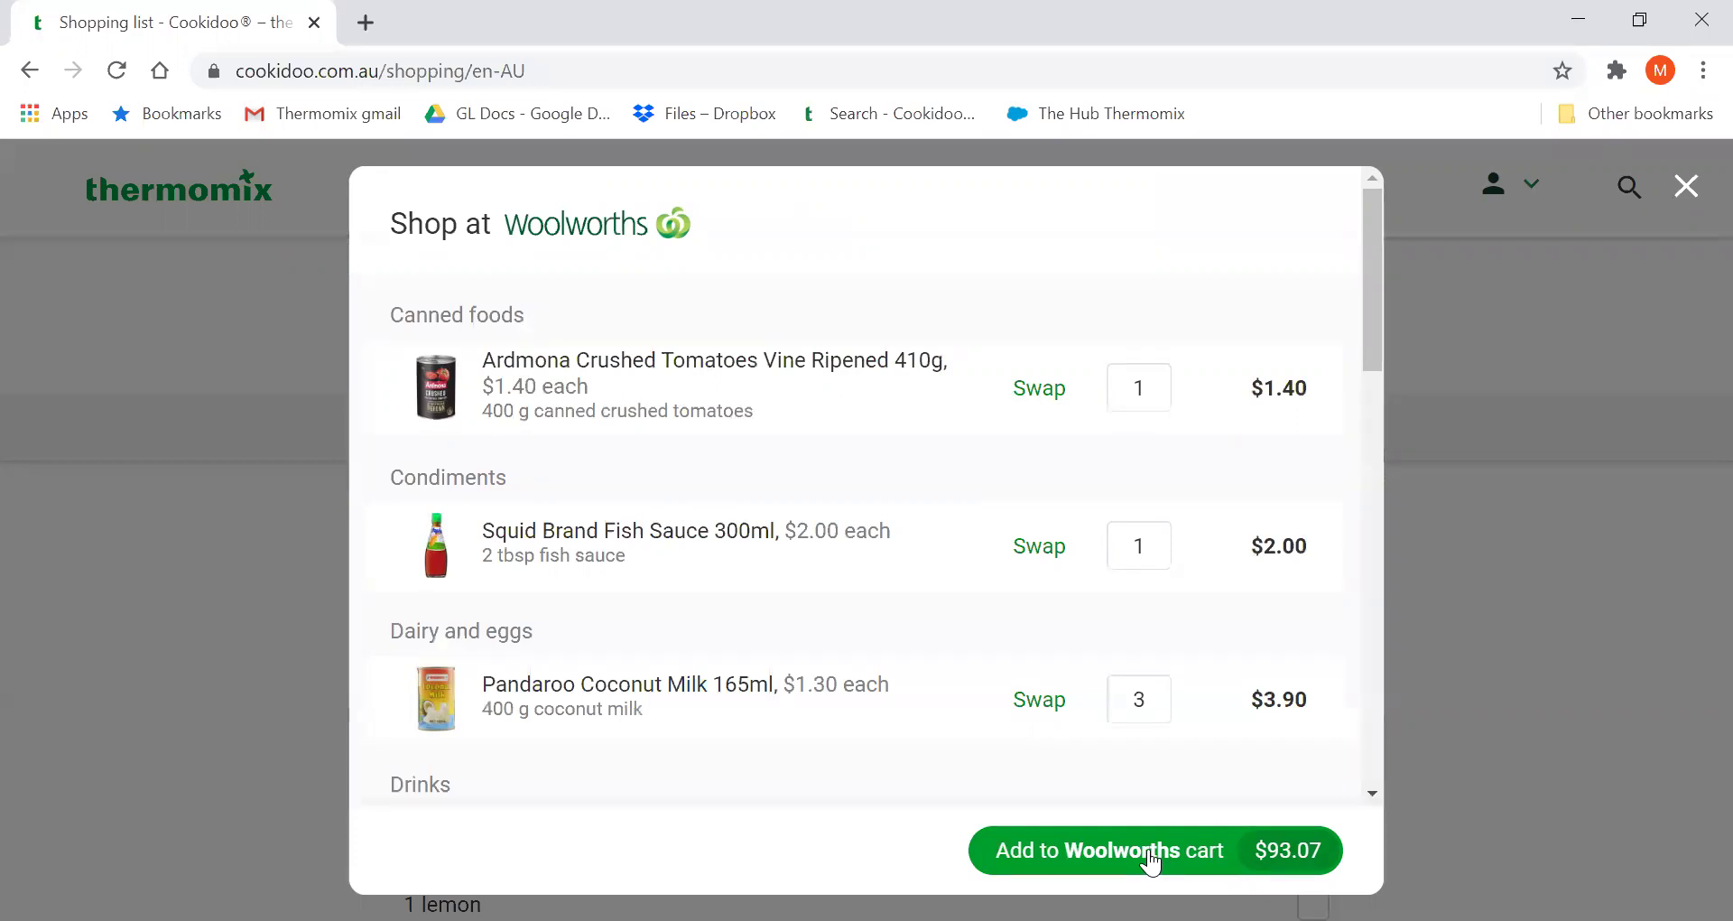
{"action": "left_click", "coordinate": [1684, 188]}
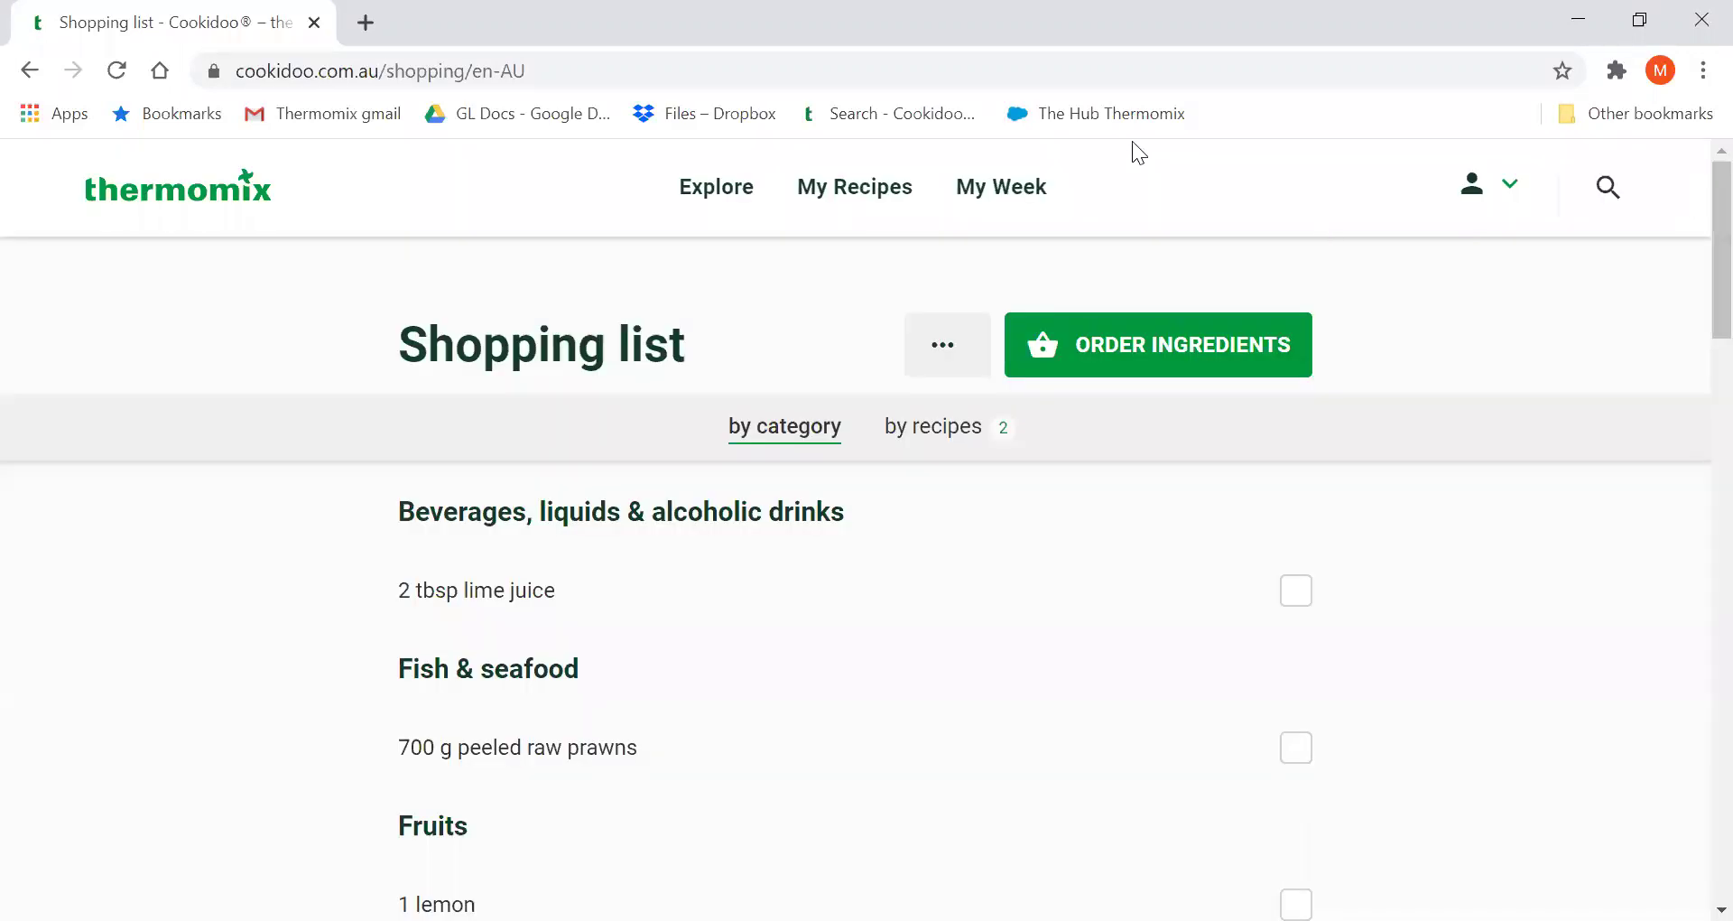